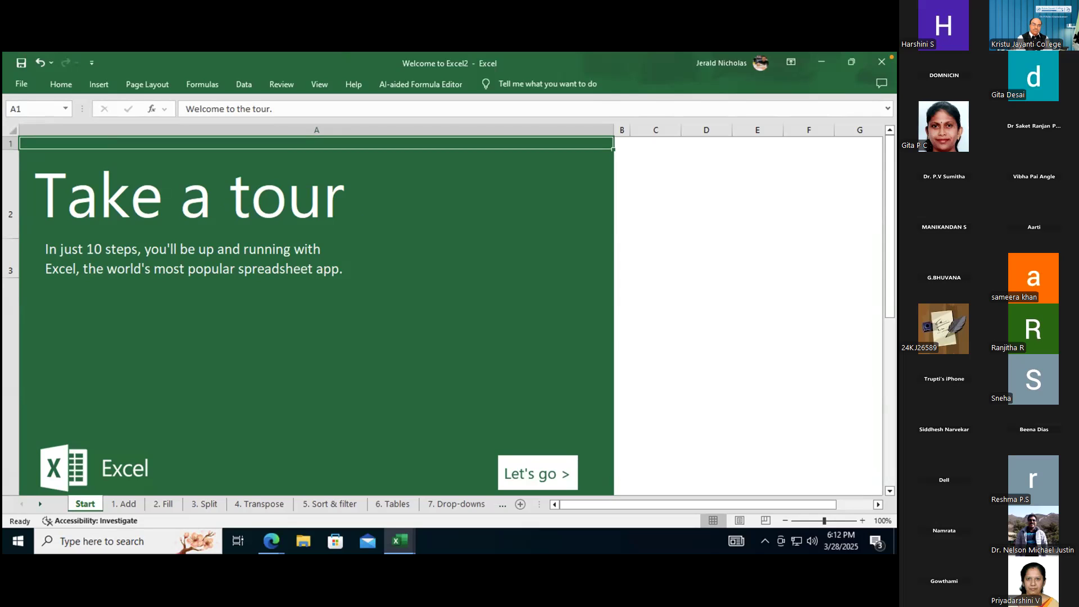
{"action": "left_click", "coordinate": [173, 290]}
{"action": "left_click", "coordinate": [76, 162]}
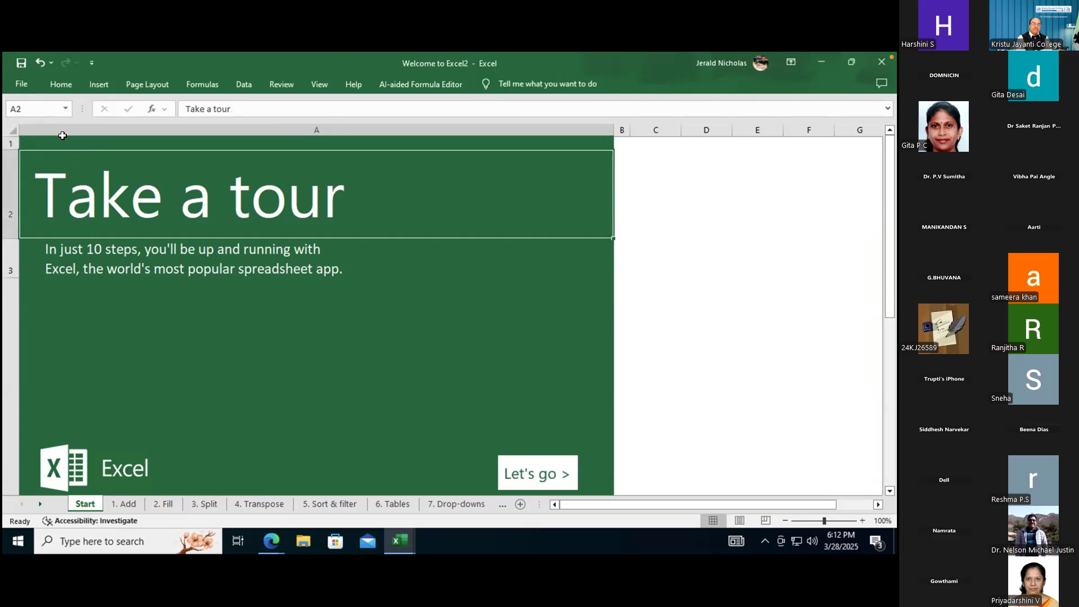
{"action": "left_click", "coordinate": [27, 86]}
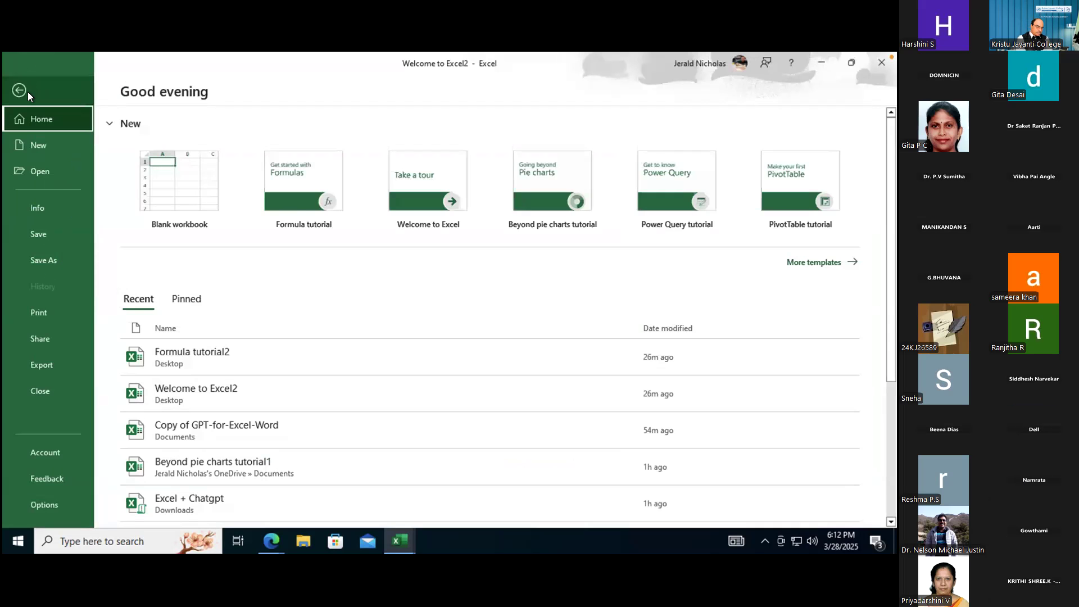
{"action": "left_click", "coordinate": [28, 93]}
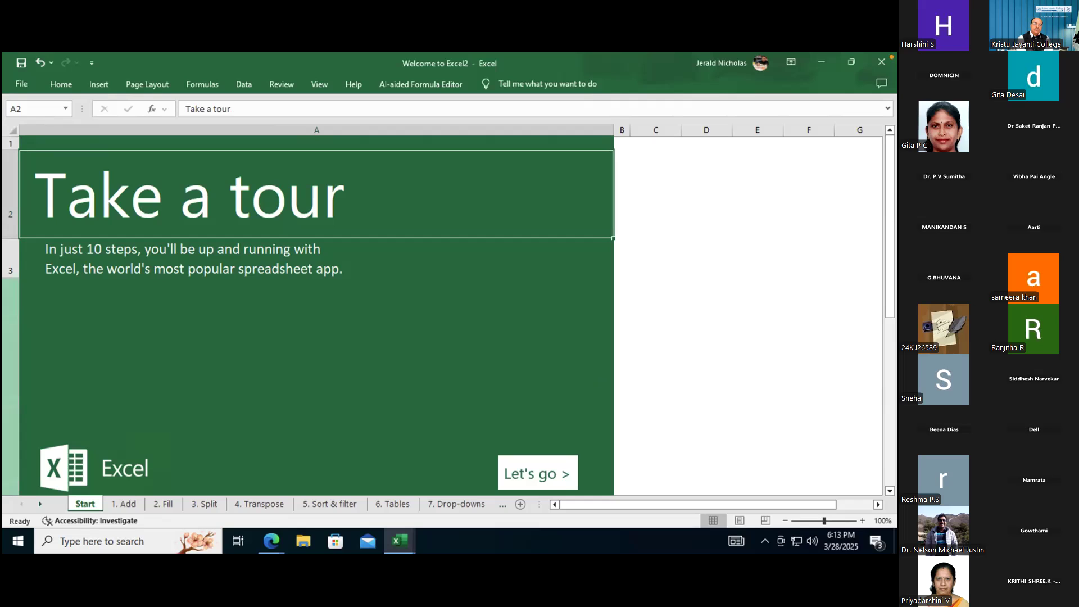
Go to the "1. Add" worksheet and look over its addition exercise.
{"action": "left_click", "coordinate": [126, 508]}
{"action": "scroll", "coordinate": [161, 351], "scroll_direction": "down", "scroll_amount": 1}
{"action": "scroll", "coordinate": [160, 351], "scroll_direction": "up", "scroll_amount": 1}
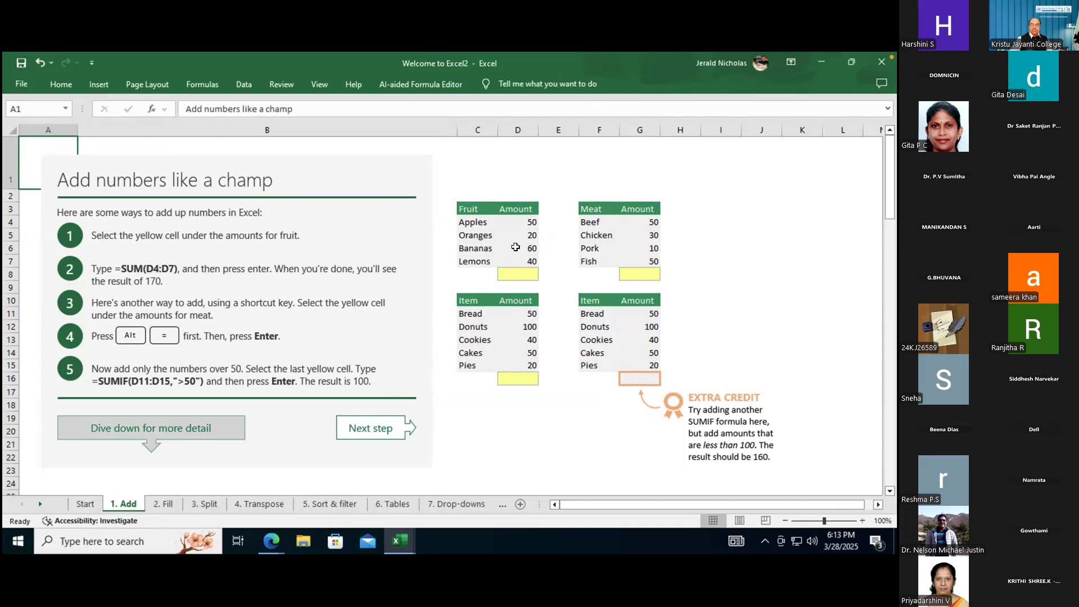
Select the fruit amounts in D4:D7 to read their sum, and return to the yellow cell D8.
{"action": "left_click", "coordinate": [513, 273]}
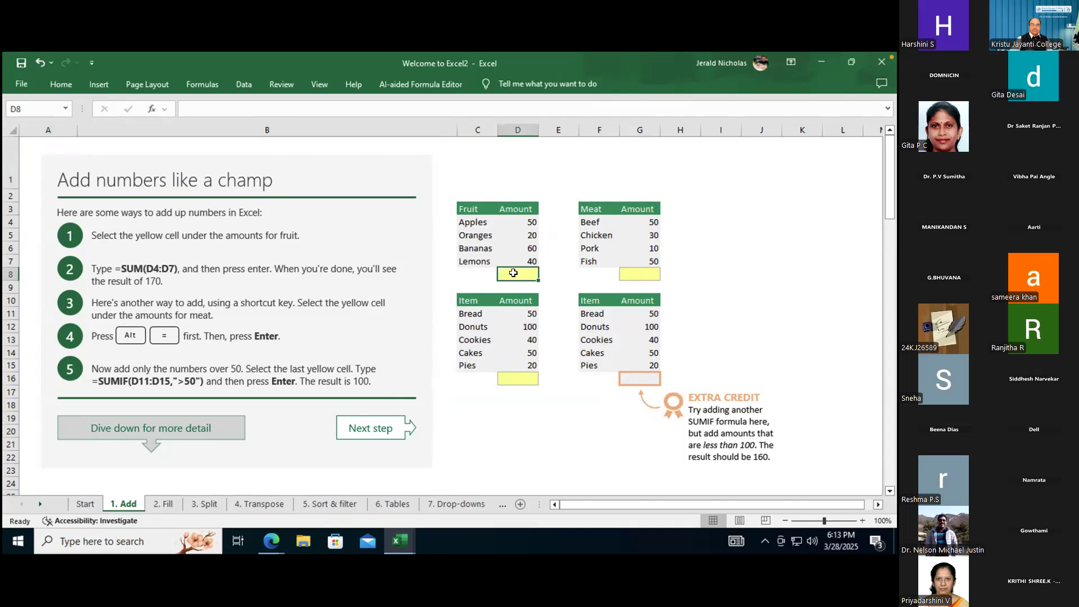
{"action": "left_click", "coordinate": [520, 224]}
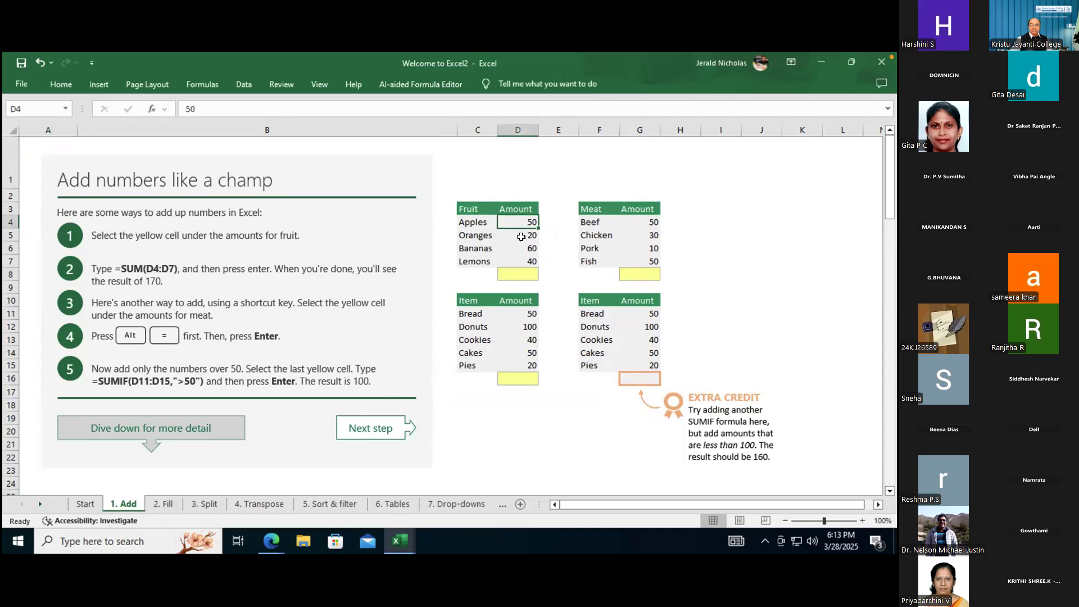
{"action": "left_click_drag", "start_coordinate": [521, 237], "coordinate": [522, 262]}
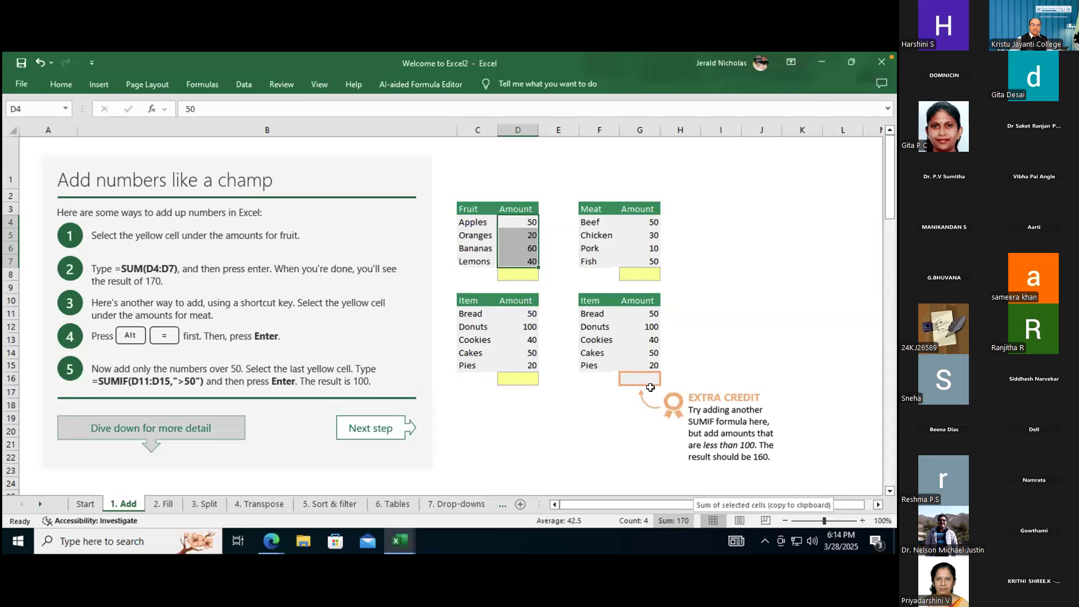
{"action": "left_click", "coordinate": [523, 276]}
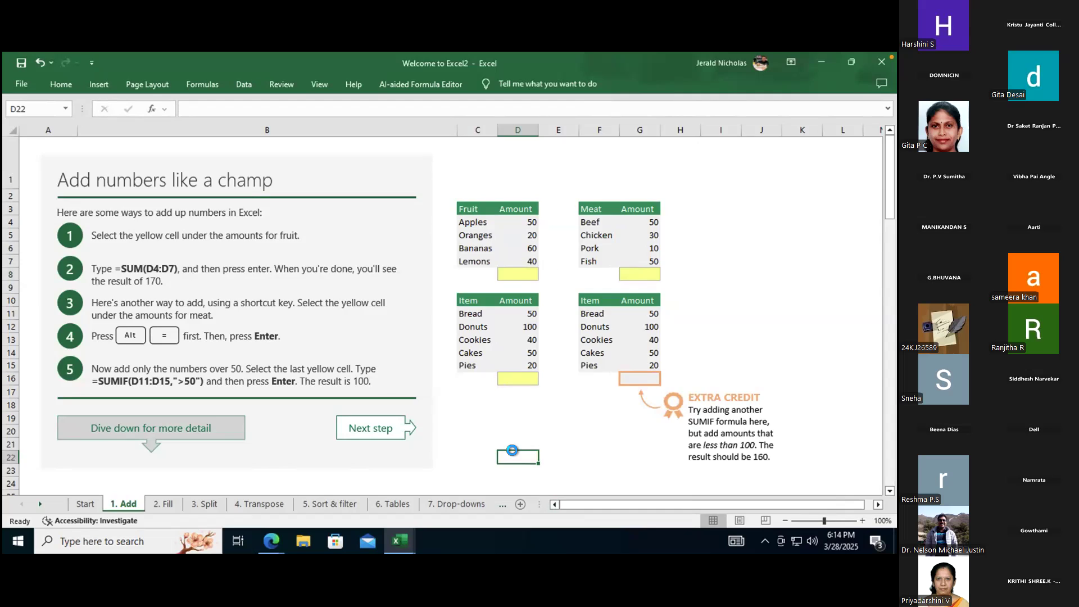
Create a new blank workbook, add two more worksheets to it, and return to Sheet1.
{"action": "key", "text": "ctrl+n"}
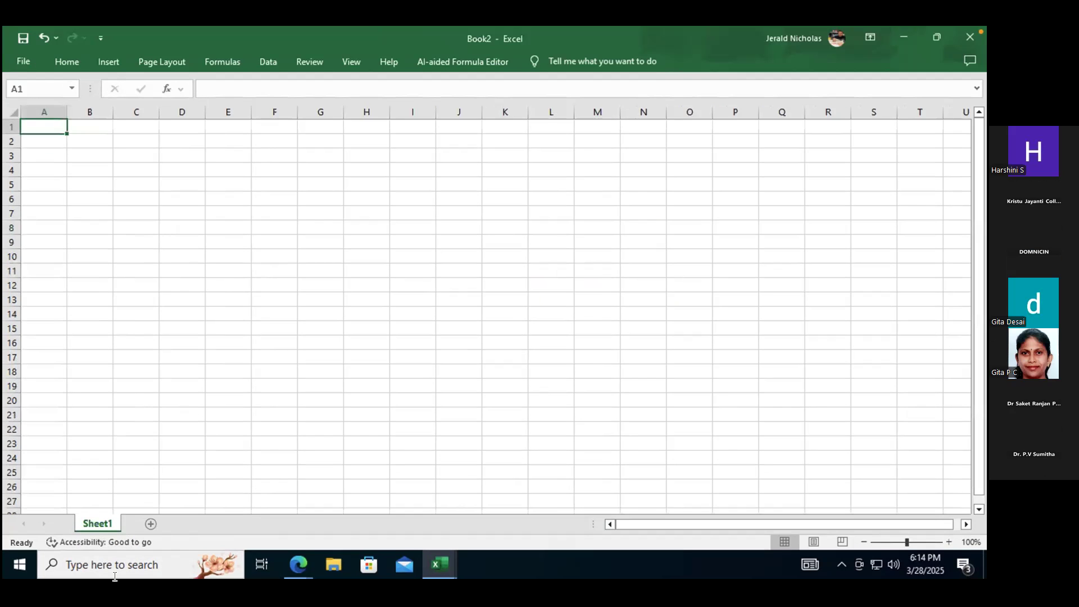
{"action": "left_click", "coordinate": [147, 525]}
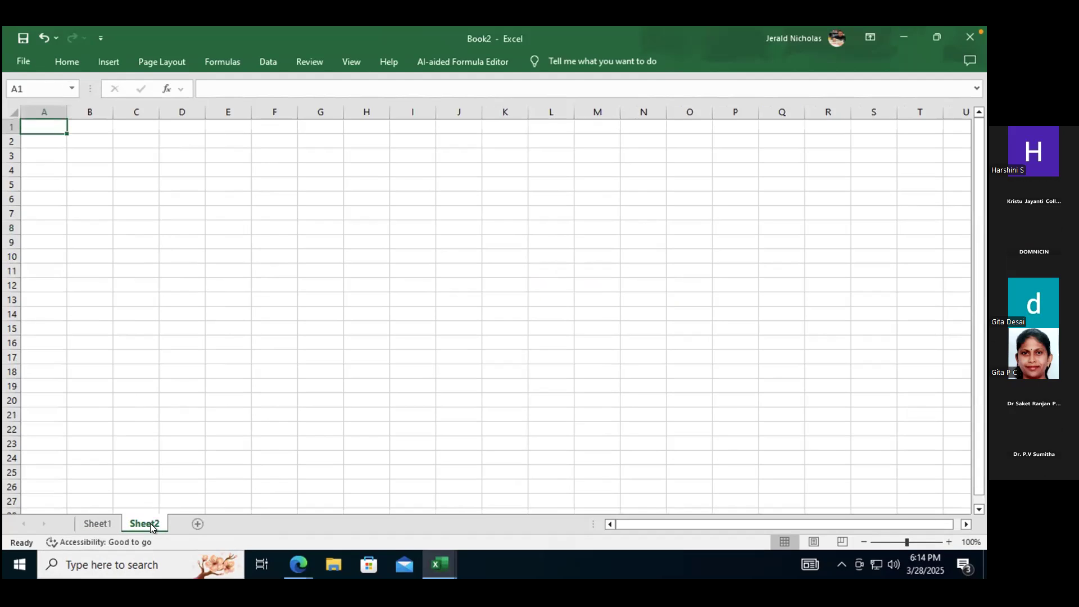
{"action": "left_click", "coordinate": [197, 524]}
{"action": "left_click", "coordinate": [89, 523]}
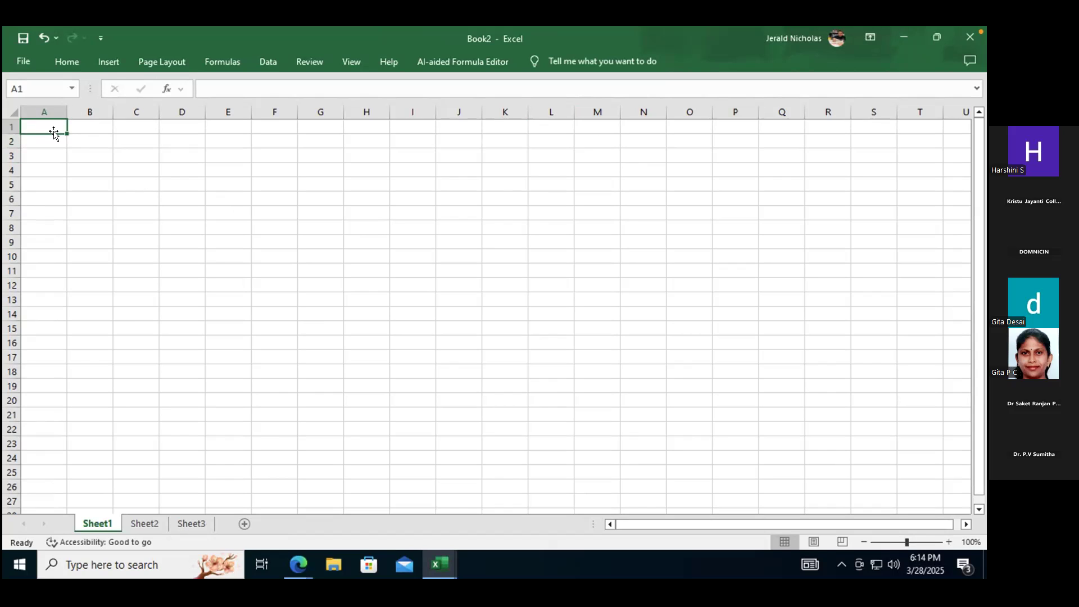
Back in the Welcome to Excel2 workbook, total the fruit amounts in cell D8 with =SUM(D4:D7).
{"action": "left_click", "coordinate": [904, 37]}
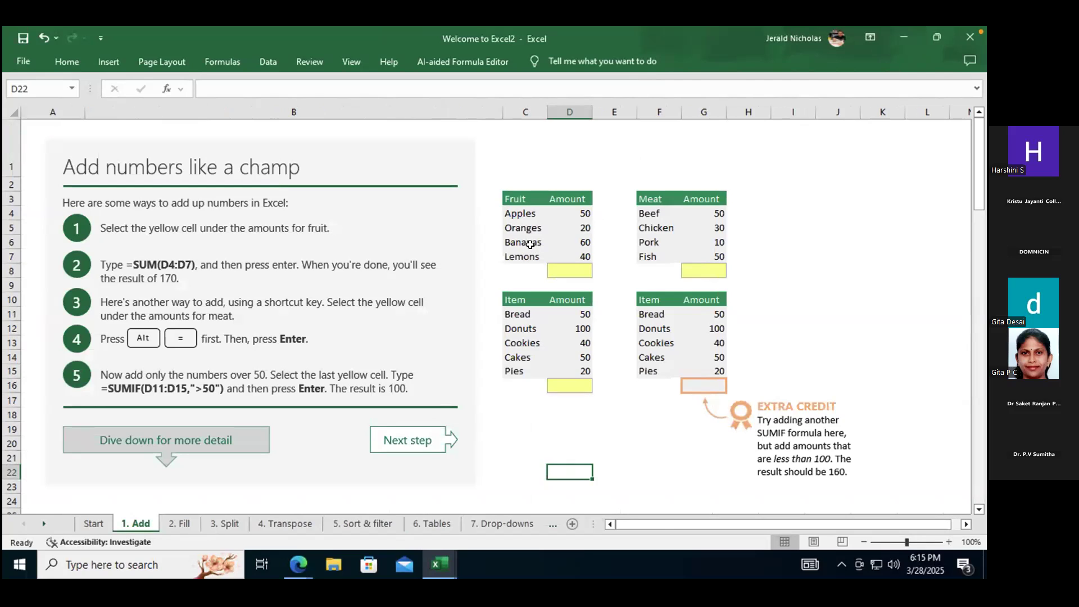
{"action": "left_click", "coordinate": [573, 272]}
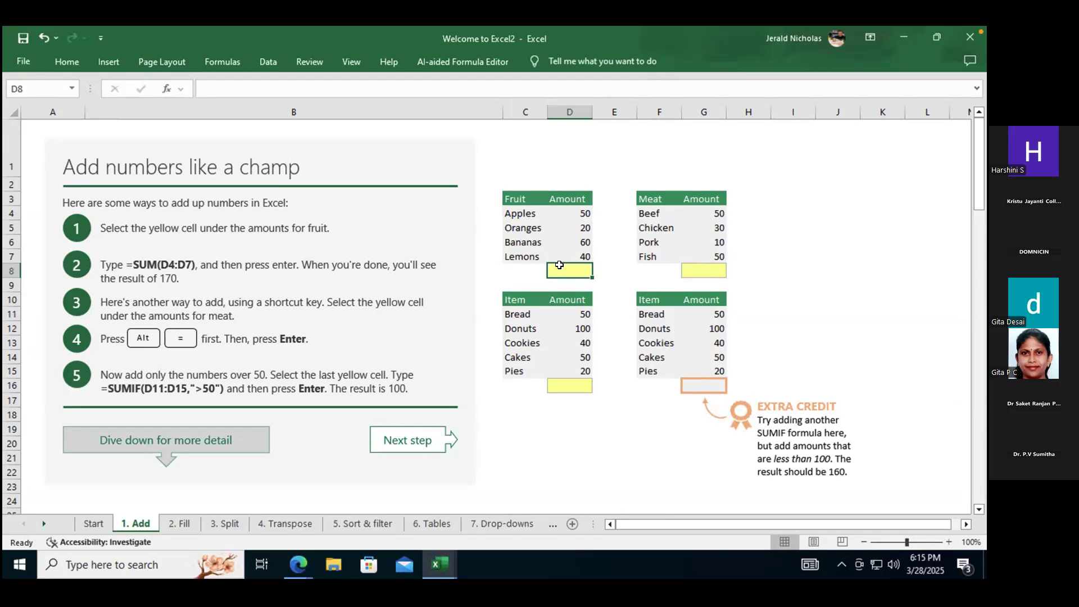
{"action": "type", "text": "=sum"}
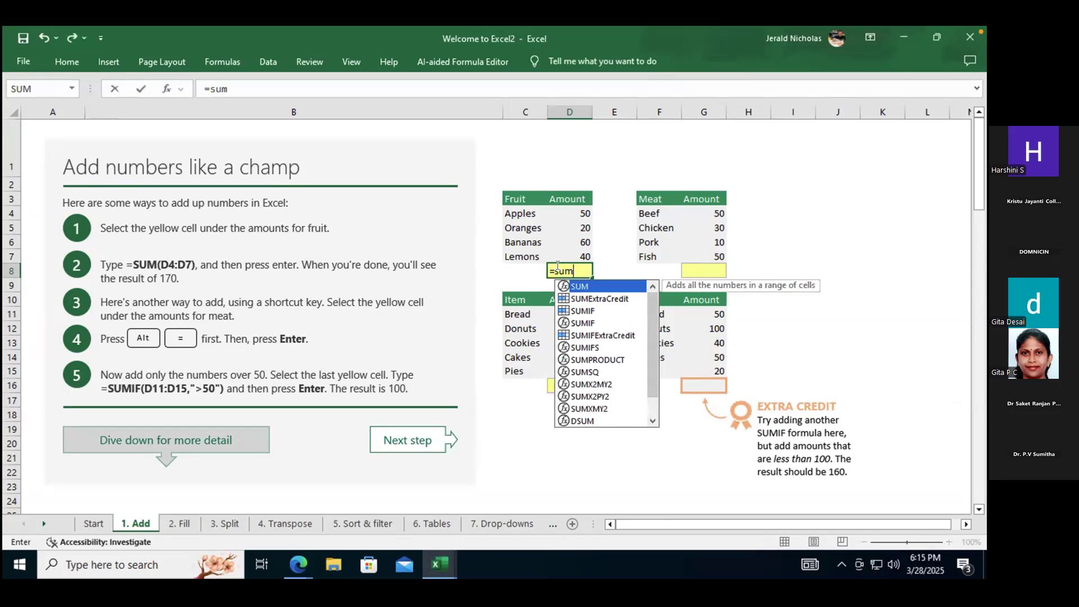
{"action": "type", "text": "("}
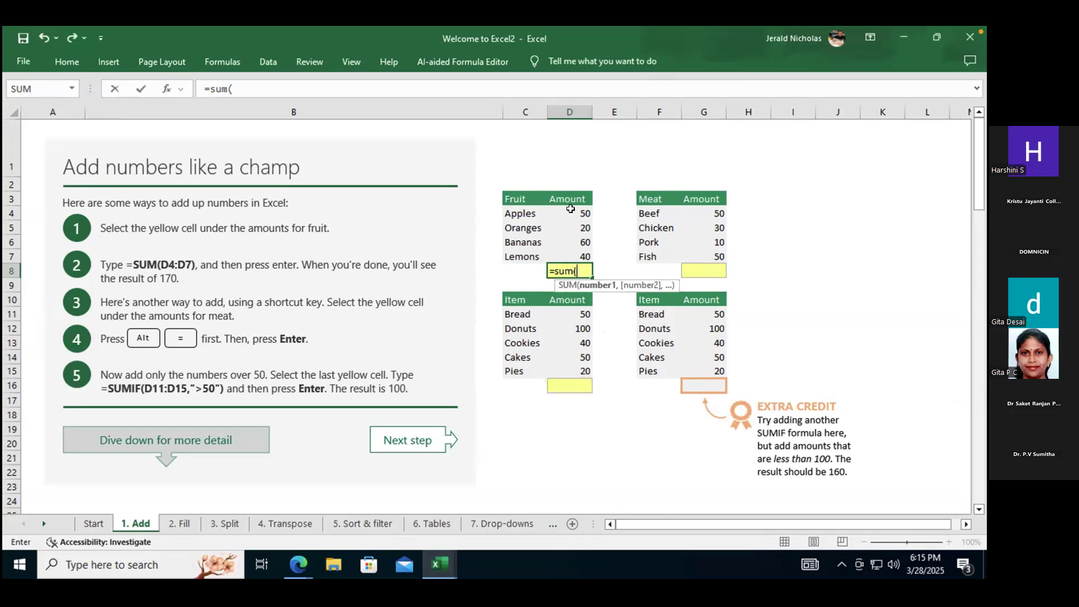
{"action": "left_click_drag", "start_coordinate": [569, 213], "coordinate": [567, 257]}
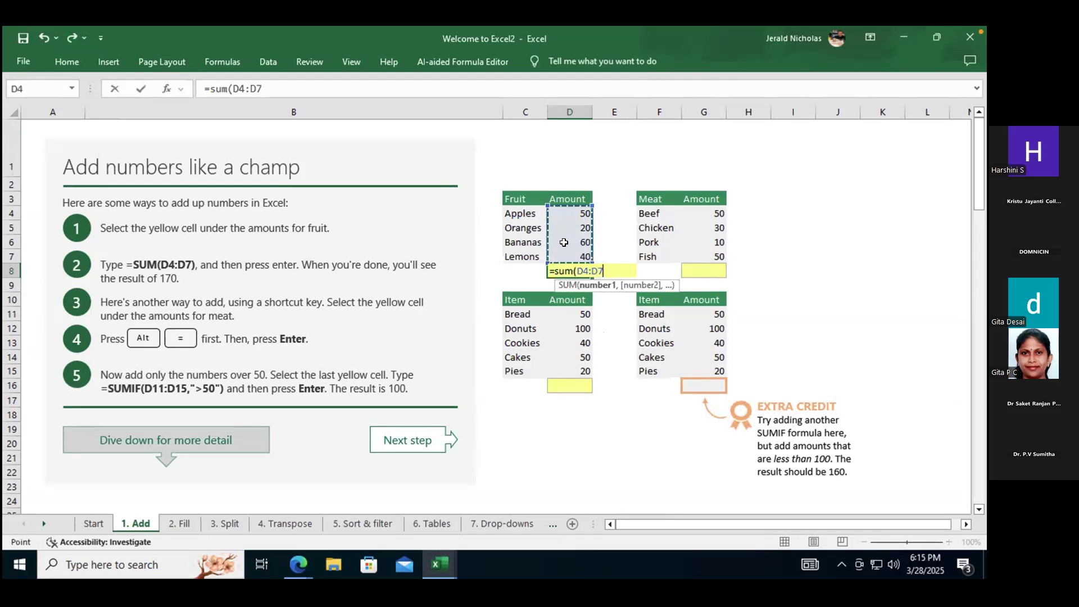
{"action": "type", "text": ")"}
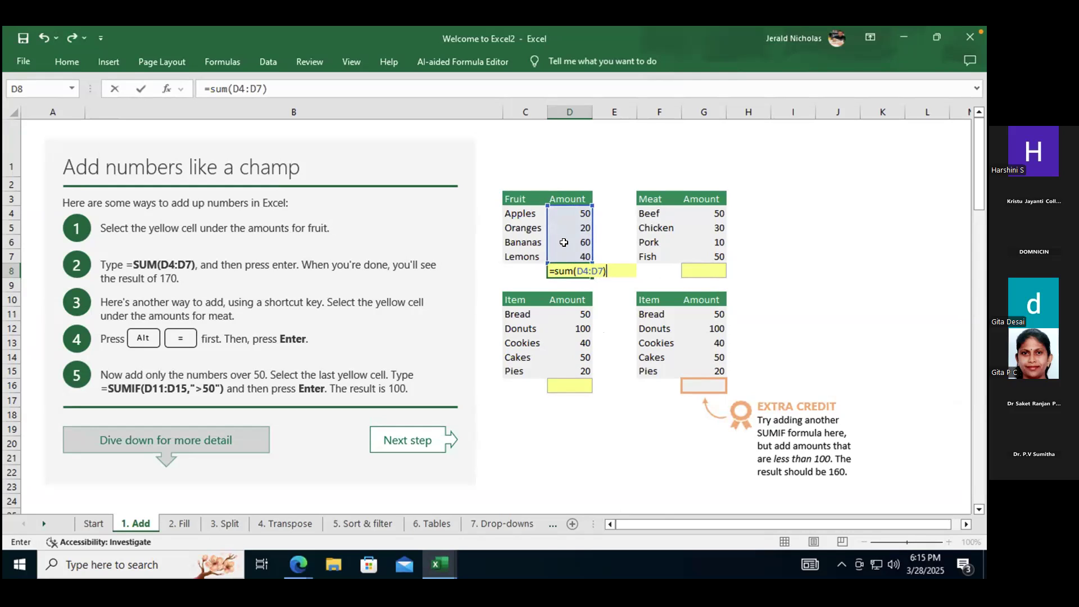
{"action": "key", "text": "Return"}
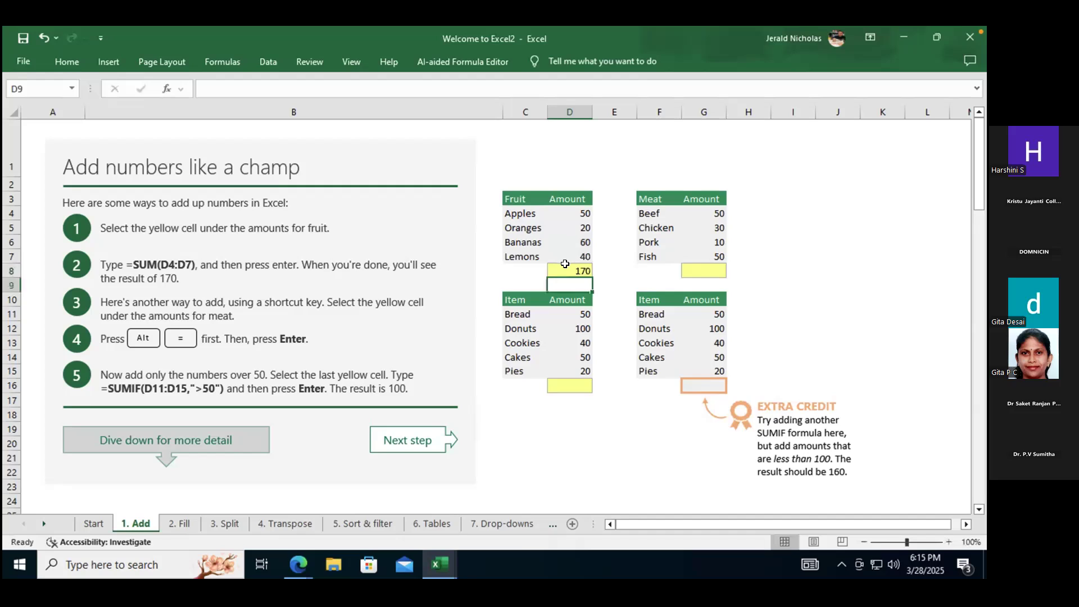
{"action": "left_click", "coordinate": [565, 268]}
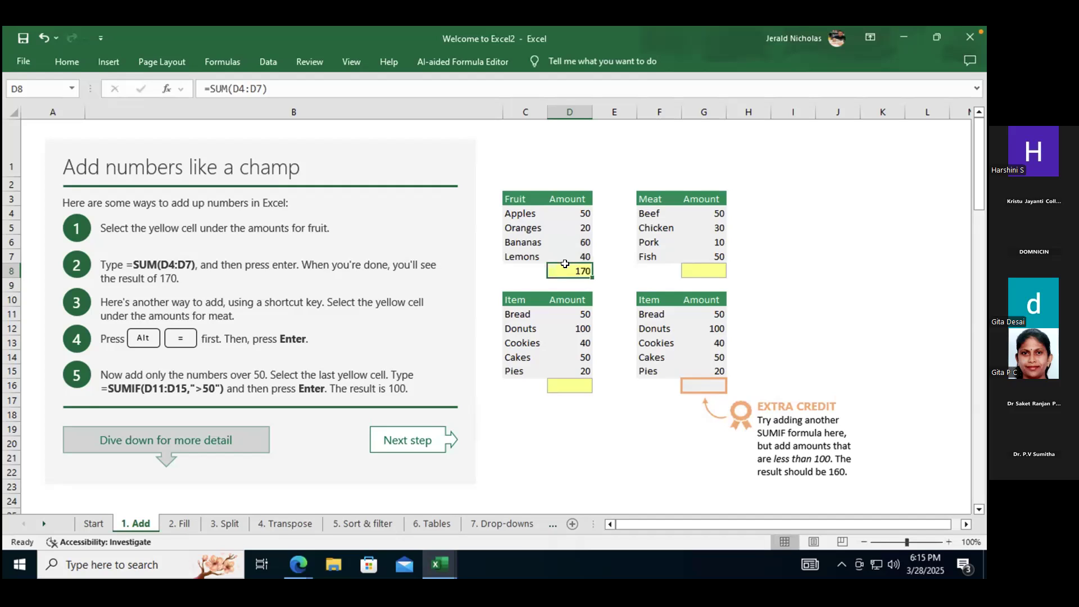
Total the meat amounts in cell G8 using AutoSum over G4:G7.
{"action": "left_click", "coordinate": [701, 271]}
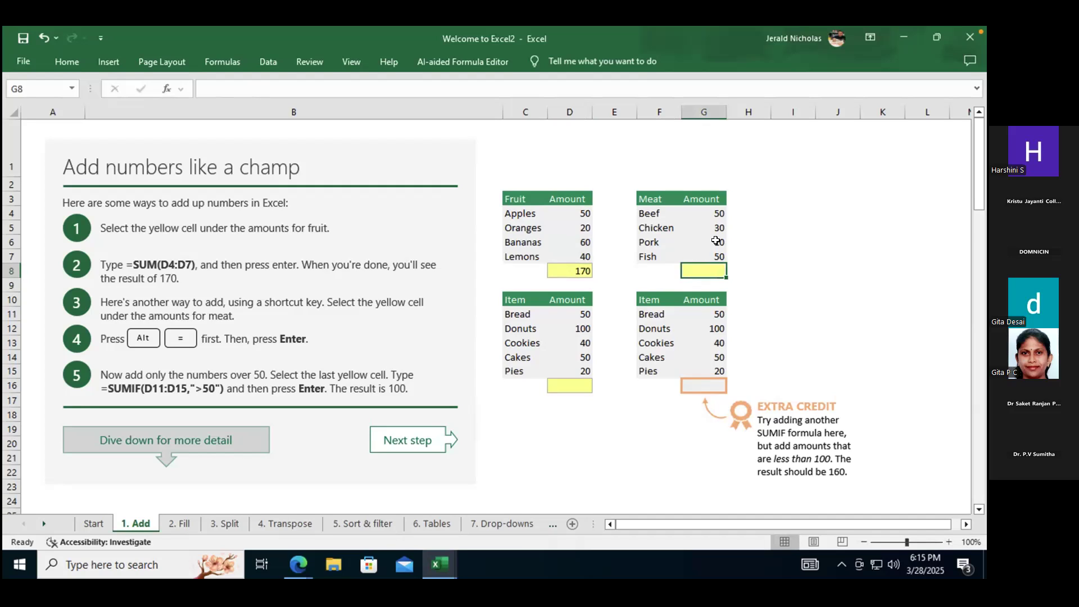
{"action": "key", "text": "alt+equal"}
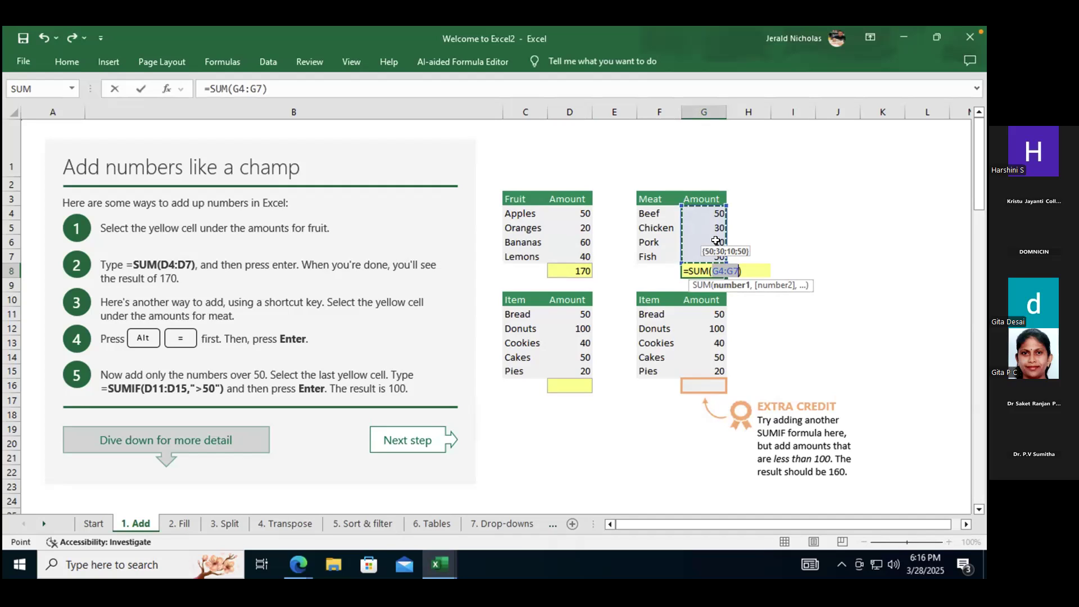
{"action": "key", "text": "Return"}
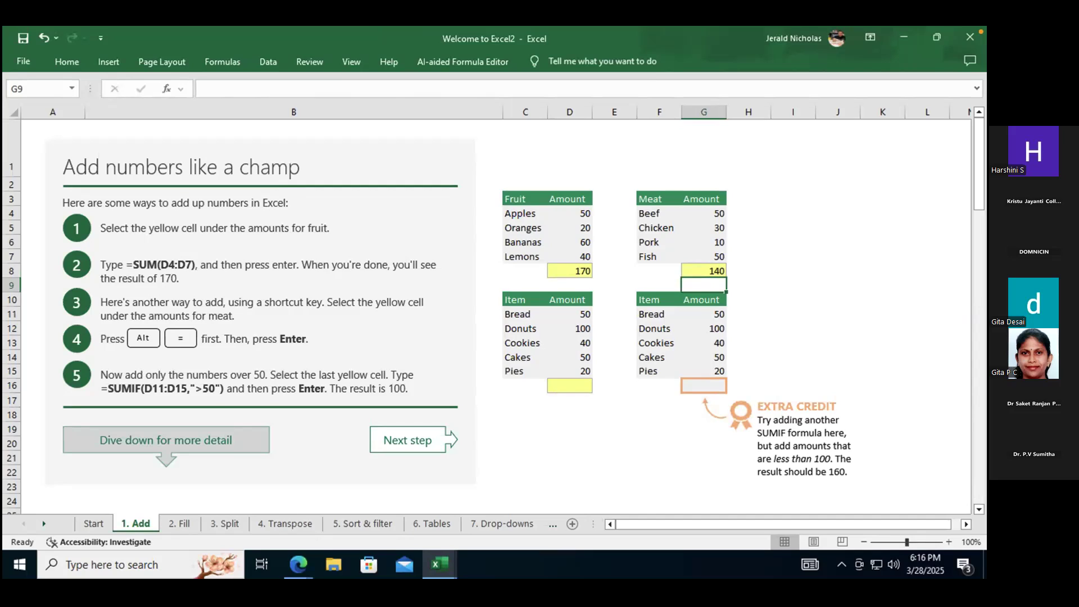
In cell D16, add only the item amounts over 50 with =SUMIF(D11:D15,">50").
{"action": "left_click", "coordinate": [557, 358]}
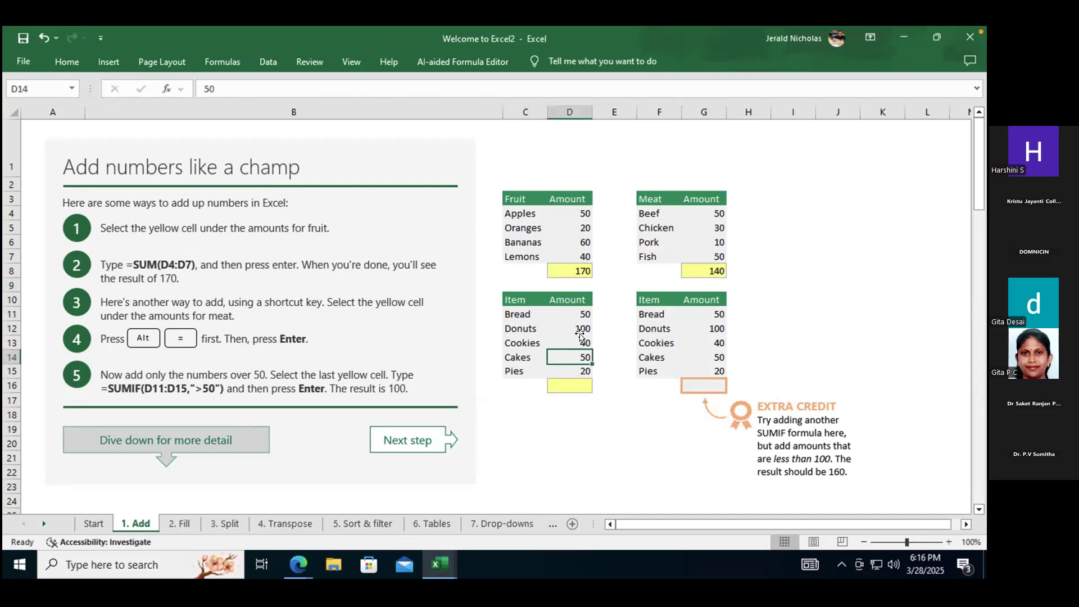
{"action": "left_click", "coordinate": [571, 375]}
{"action": "left_click", "coordinate": [567, 383]}
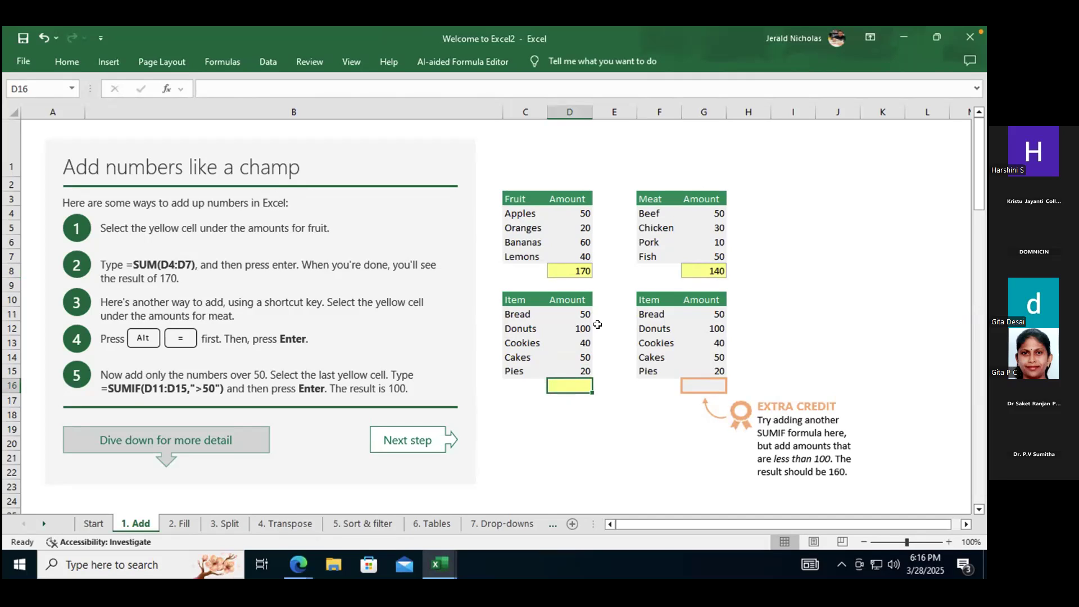
{"action": "type", "text": "=su"}
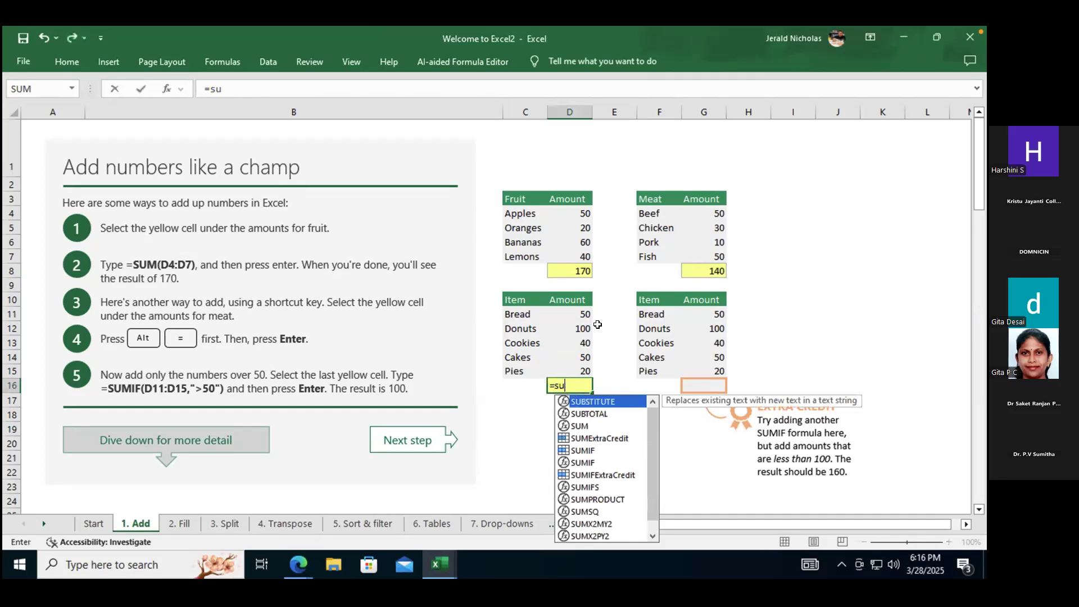
{"action": "type", "text": "mif("}
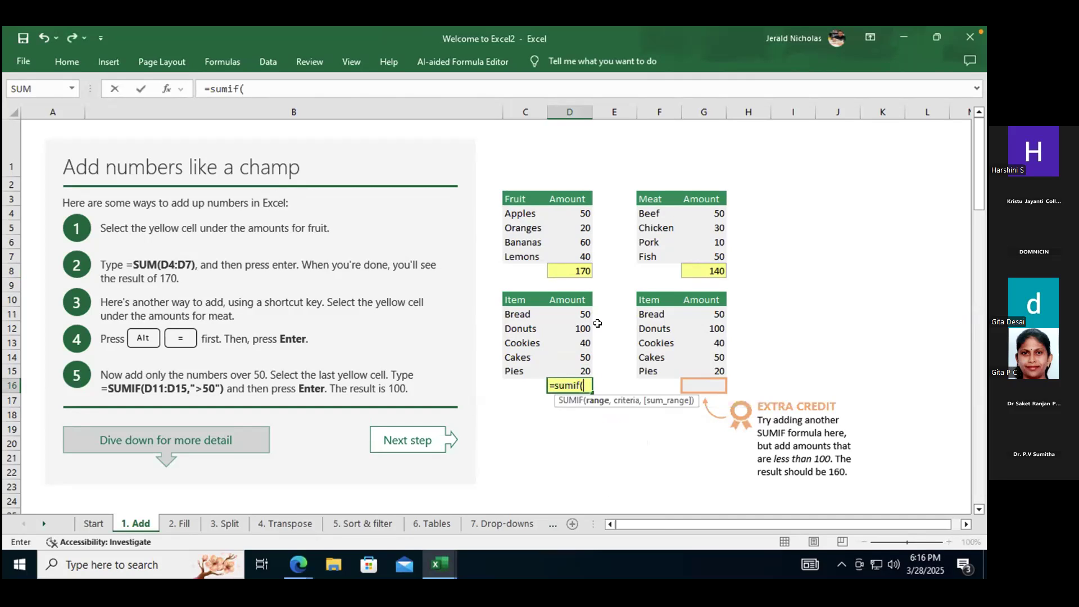
{"action": "left_click_drag", "start_coordinate": [582, 310], "coordinate": [582, 370]}
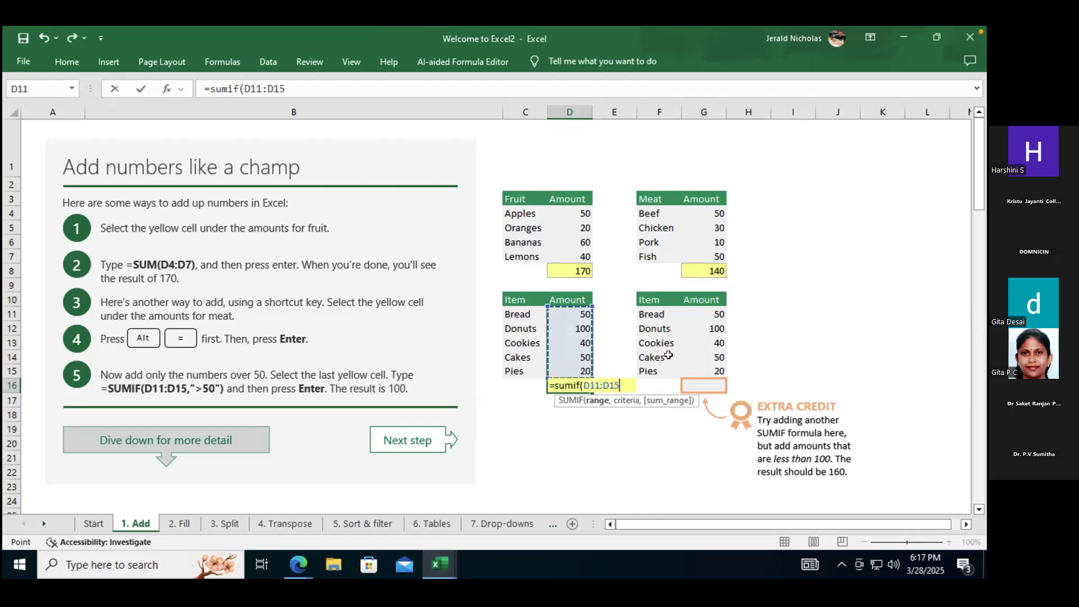
{"action": "type", "text": ","}
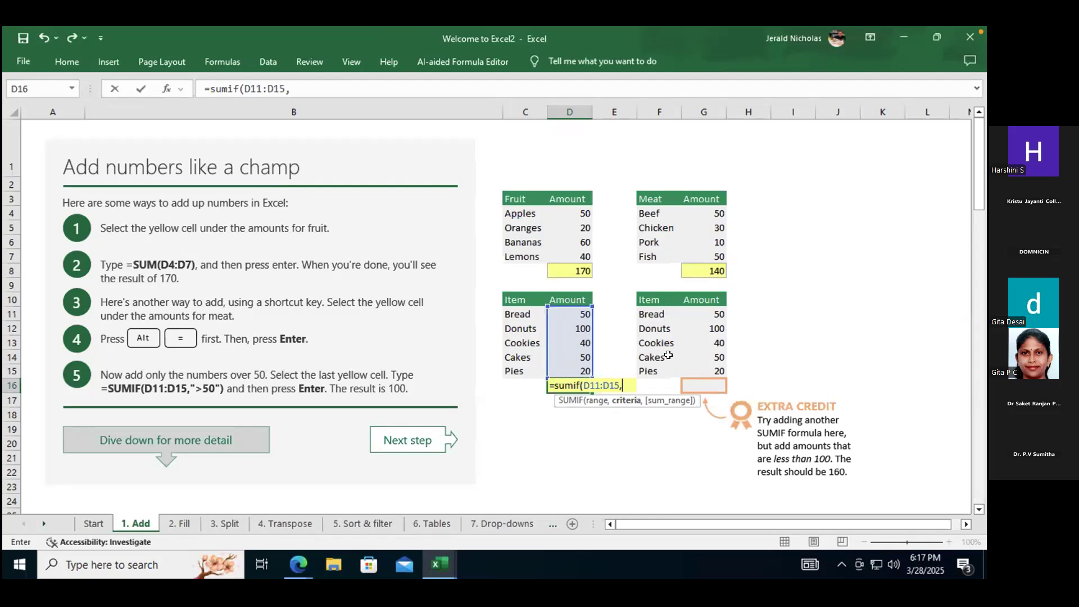
{"action": "type", "text": "\">50\""}
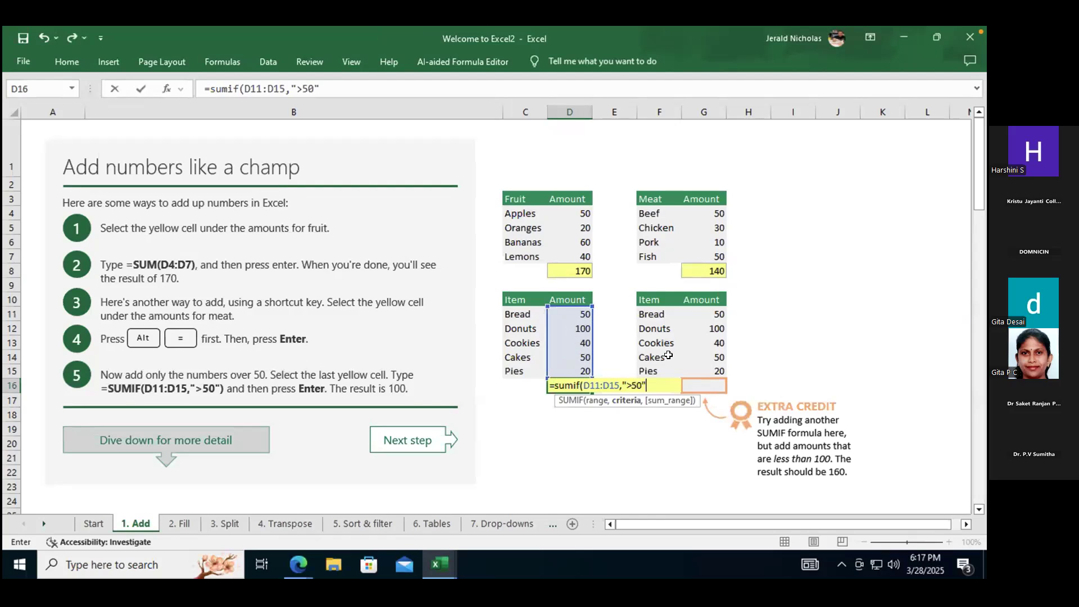
{"action": "type", "text": ")"}
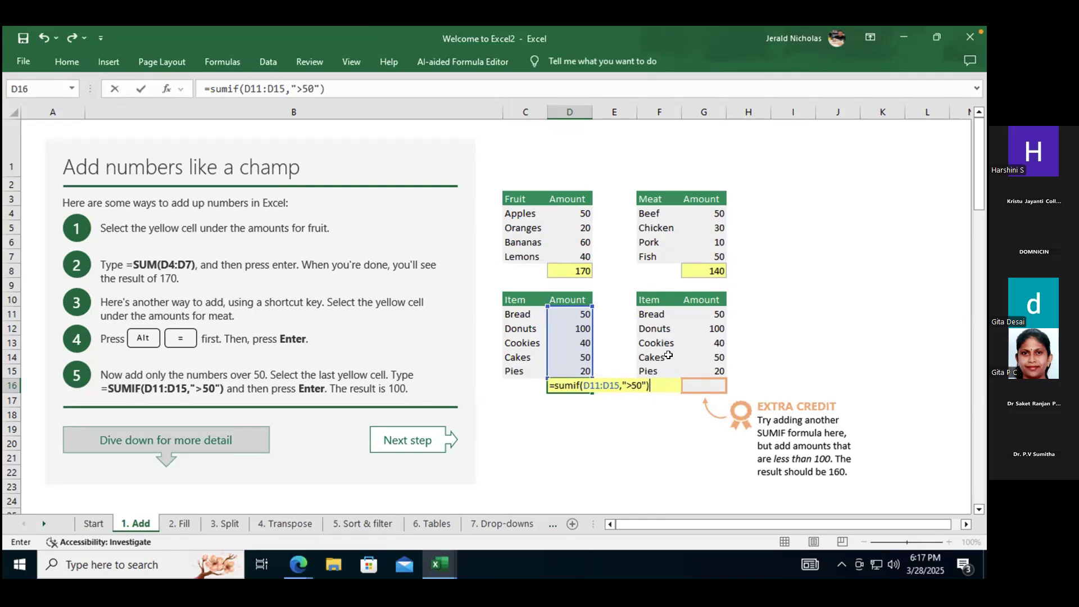
{"action": "key", "text": "Return"}
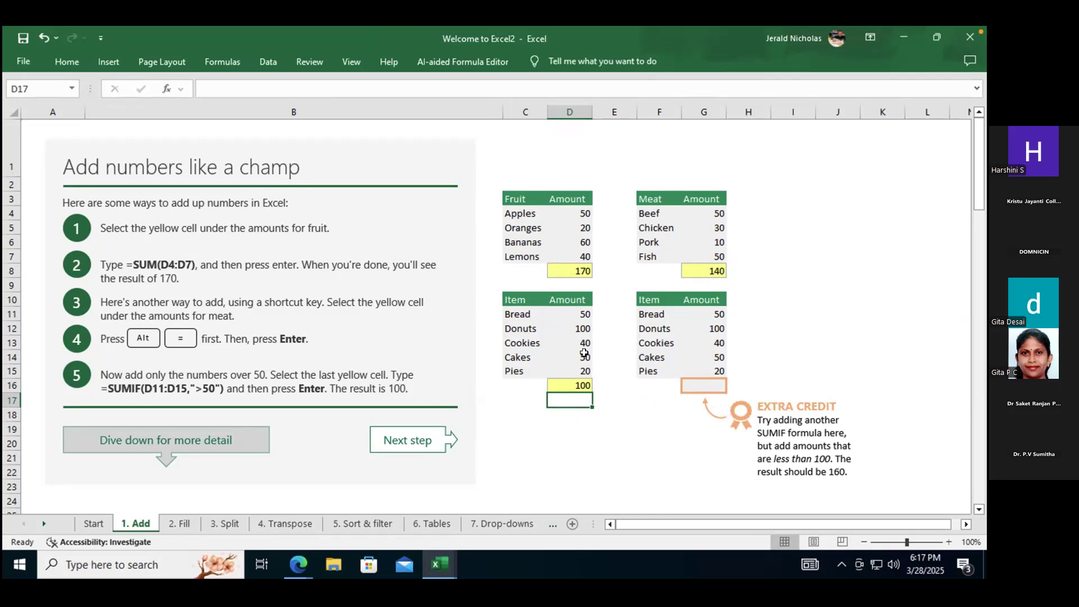
In cell G16, add only the item amounts under 100 with =SUMIF(G11:G15,"<100").
{"action": "left_click", "coordinate": [702, 390]}
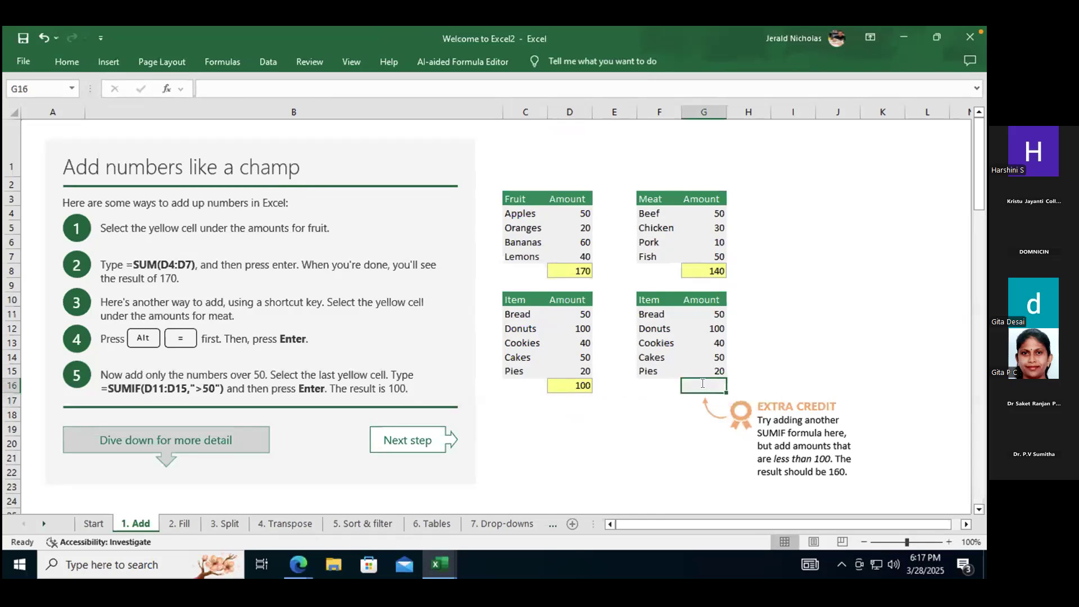
{"action": "type", "text": "="}
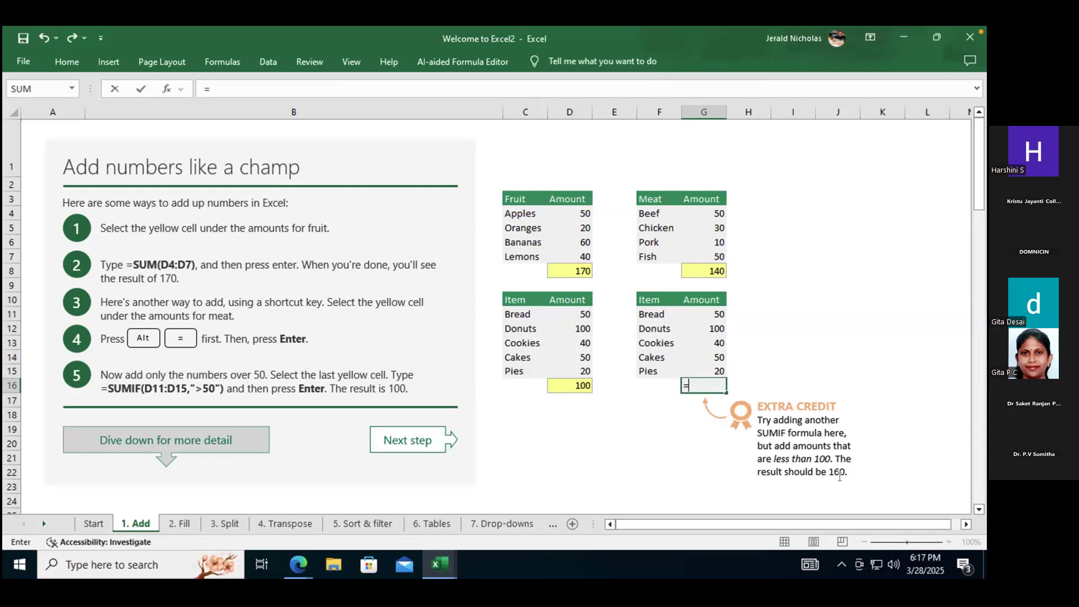
{"action": "type", "text": "i"}
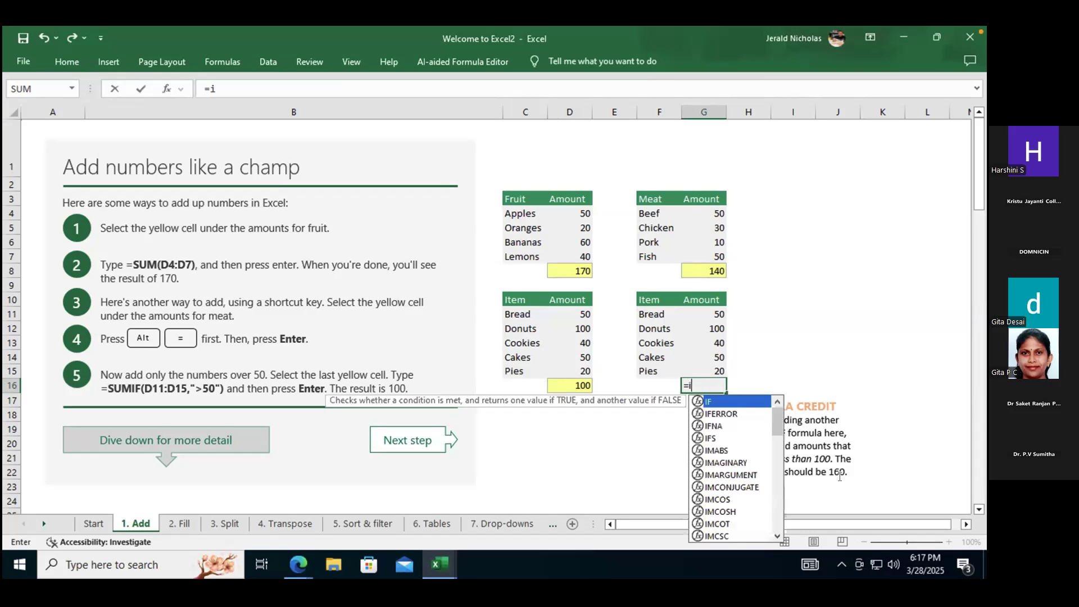
{"action": "key", "text": "BackSpace"}
{"action": "type", "text": "sum"}
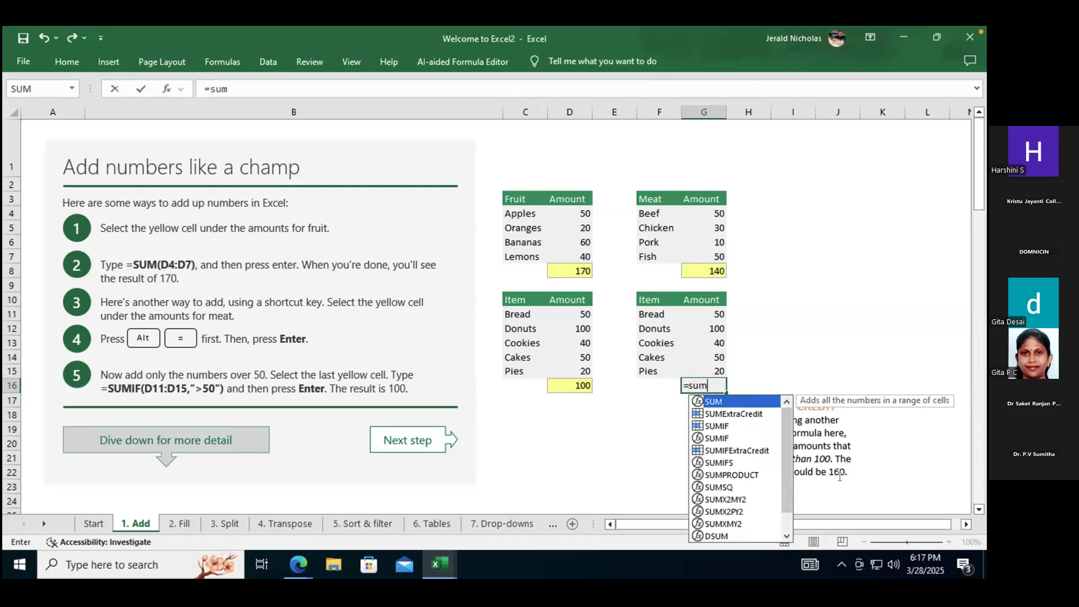
{"action": "type", "text": "if("}
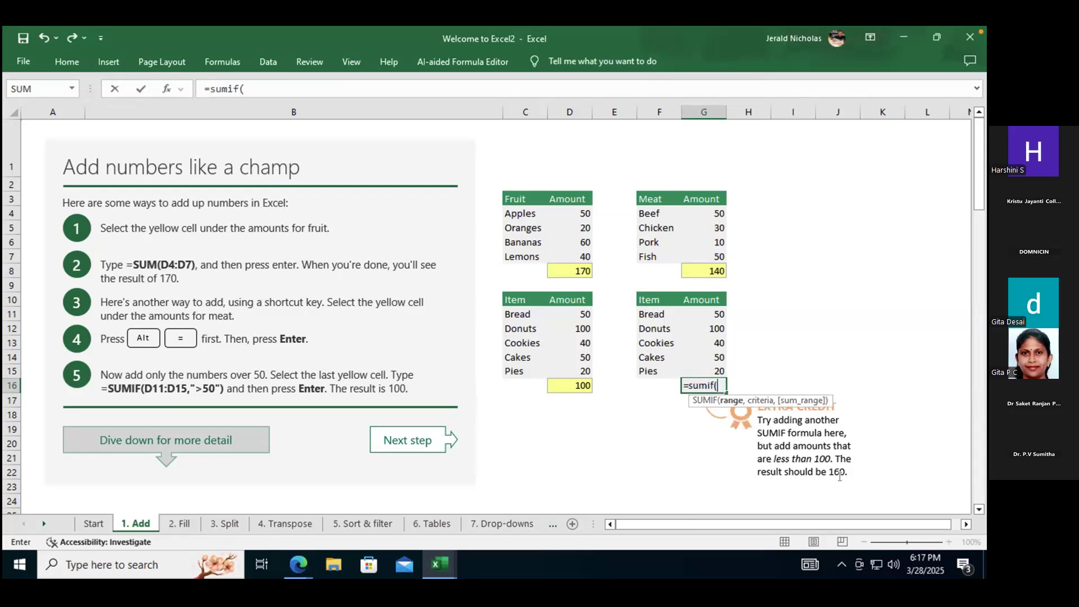
{"action": "left_click_drag", "start_coordinate": [711, 313], "coordinate": [710, 371]}
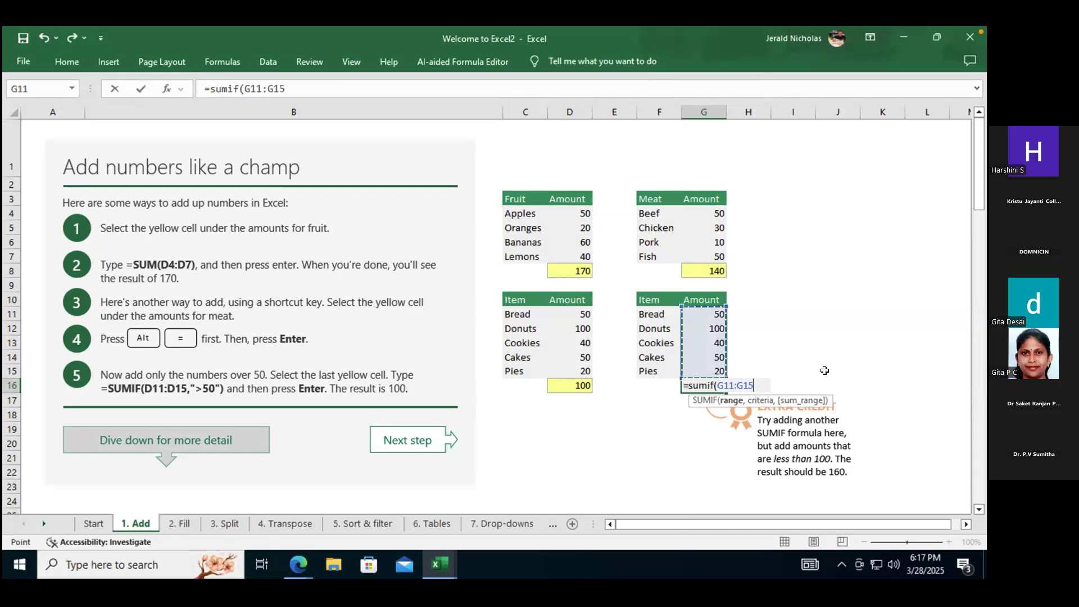
{"action": "type", "text": ","}
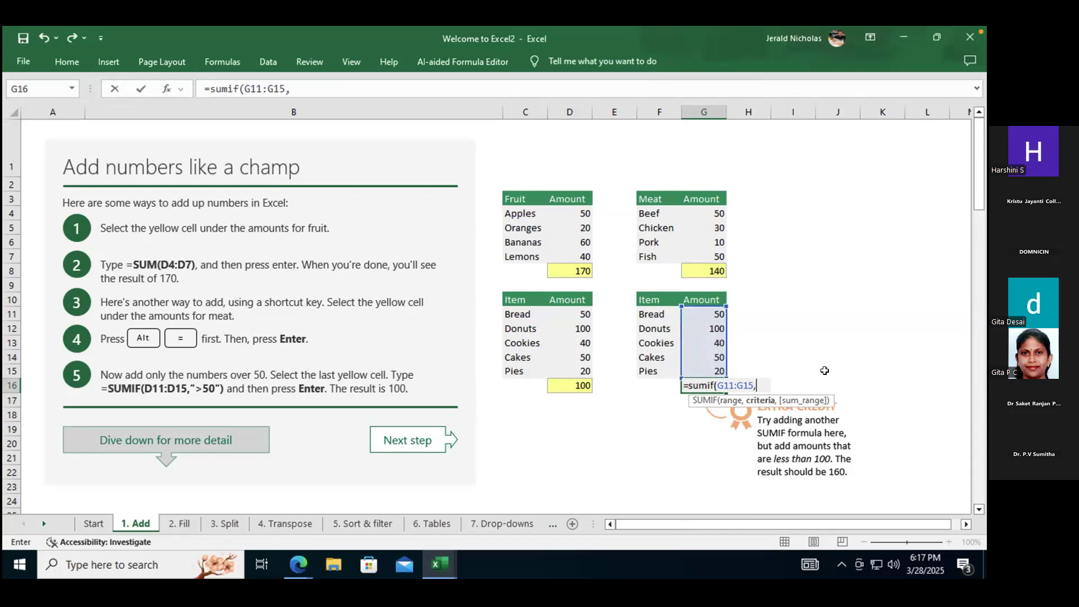
{"action": "type", "text": "<"}
{"action": "key", "text": "BackSpace"}
{"action": "type", "text": "\"<100\")"}
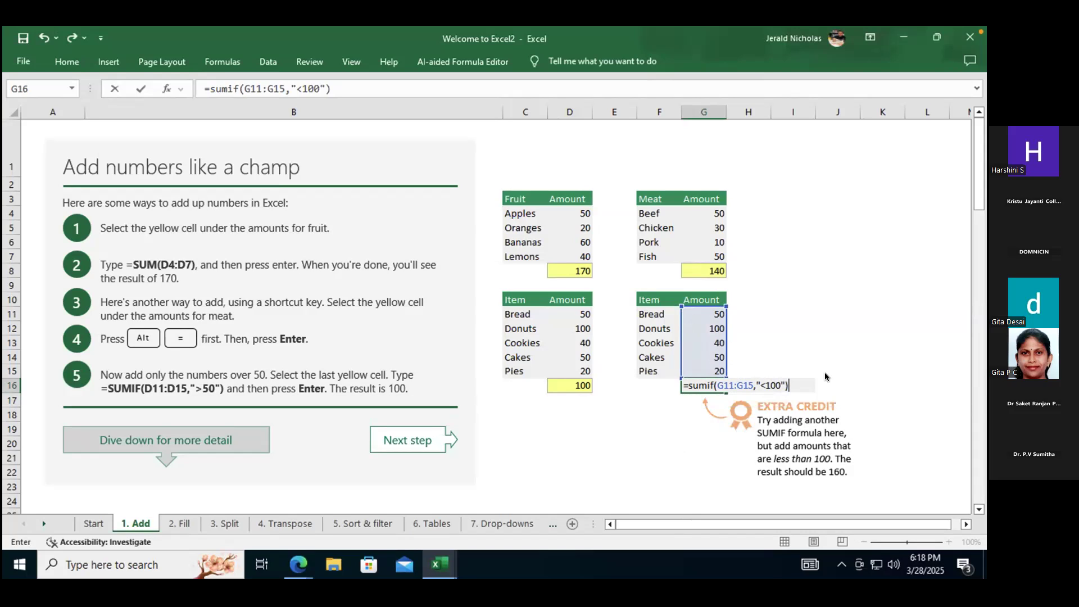
{"action": "key", "text": "Return"}
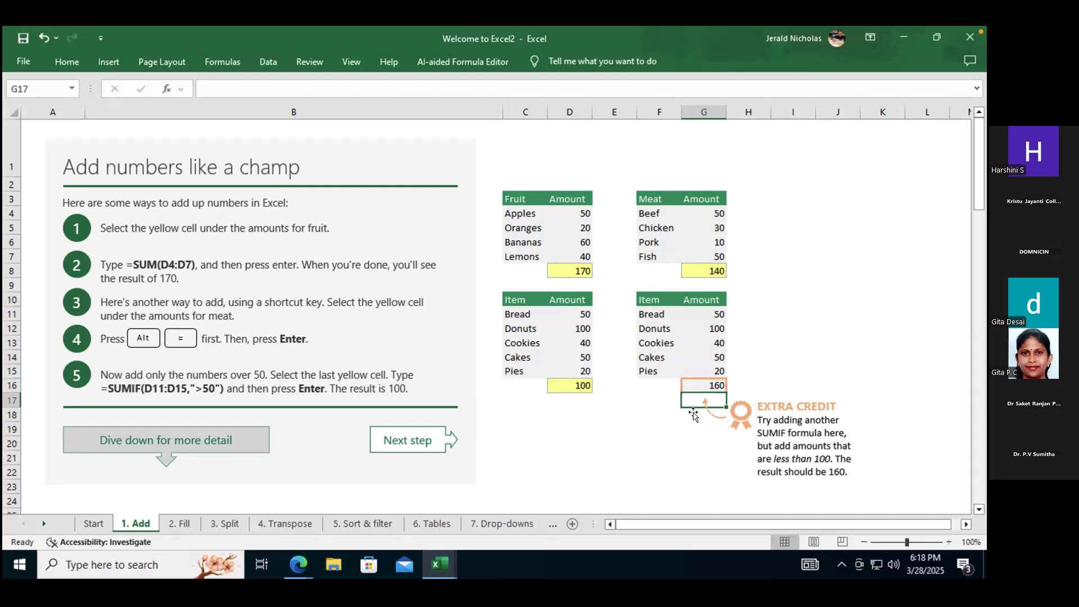
In the section on the SUM function, select the fruit amounts D38:D41 to check their quick total.
{"action": "scroll", "coordinate": [531, 418], "scroll_direction": "down", "scroll_amount": 1}
{"action": "scroll", "coordinate": [531, 418], "scroll_direction": "up", "scroll_amount": 1}
{"action": "scroll", "coordinate": [531, 417], "scroll_direction": "down", "scroll_amount": 3}
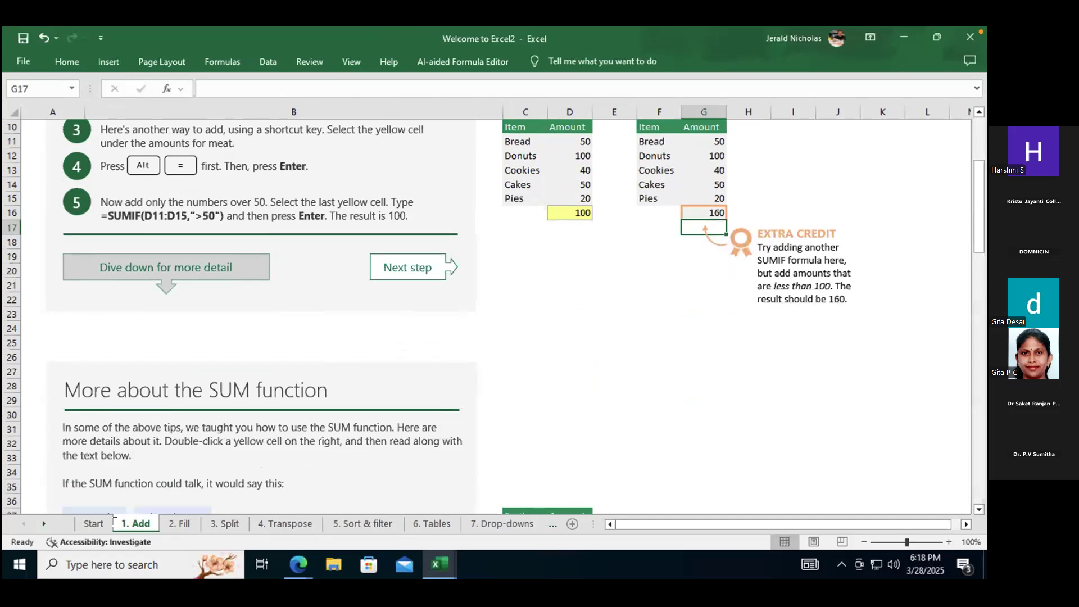
{"action": "scroll", "coordinate": [530, 429], "scroll_direction": "down", "scroll_amount": 3}
{"action": "scroll", "coordinate": [530, 429], "scroll_direction": "down", "scroll_amount": 3}
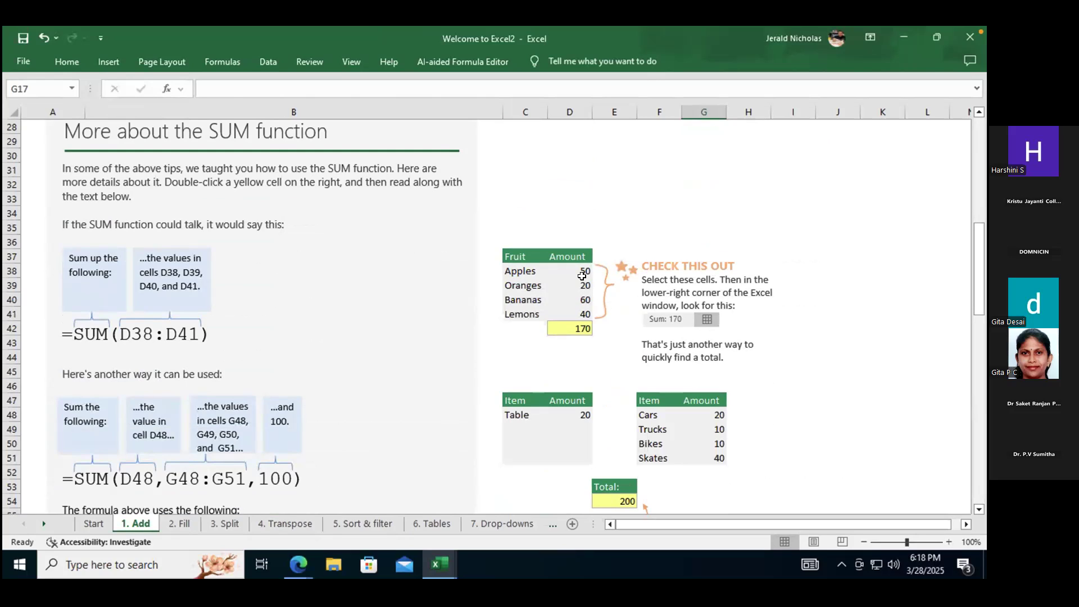
{"action": "left_click_drag", "start_coordinate": [582, 276], "coordinate": [577, 307]}
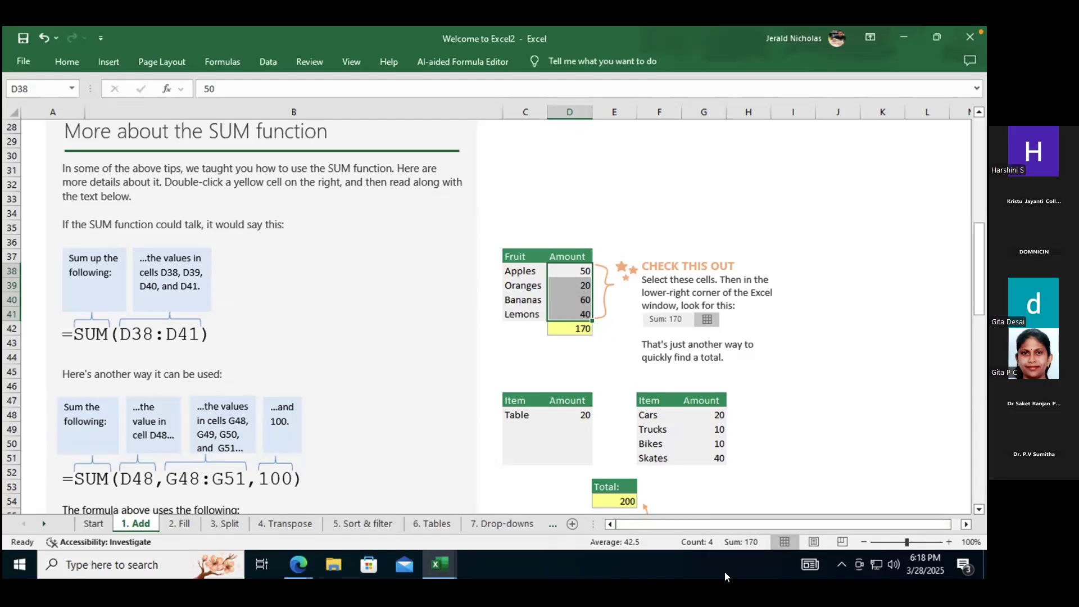
Examine the parts of the sample formula =SUM(D38:D41), highlighting the function name and the cell range.
{"action": "left_click", "coordinate": [562, 427]}
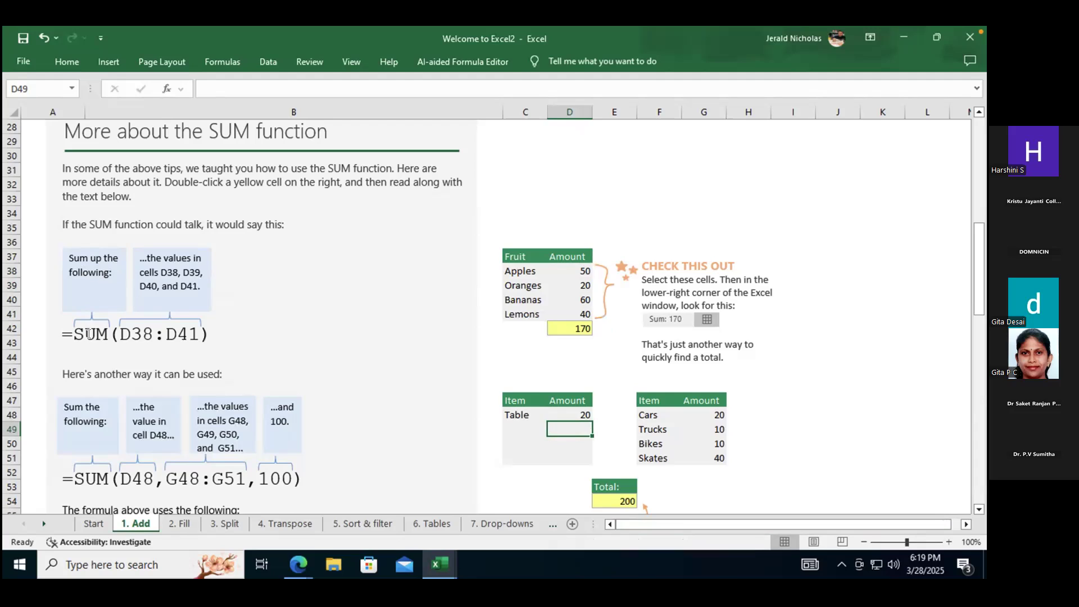
{"action": "left_click", "coordinate": [107, 333]}
{"action": "double_click", "coordinate": [107, 333]}
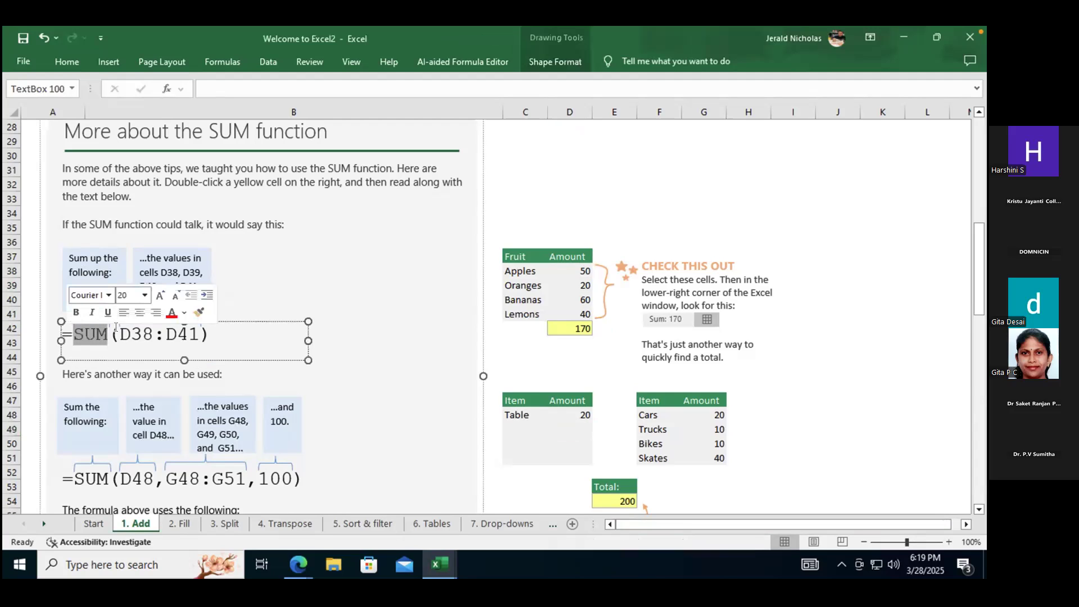
{"action": "left_click", "coordinate": [118, 335]}
{"action": "left_click_drag", "start_coordinate": [119, 335], "coordinate": [199, 335]}
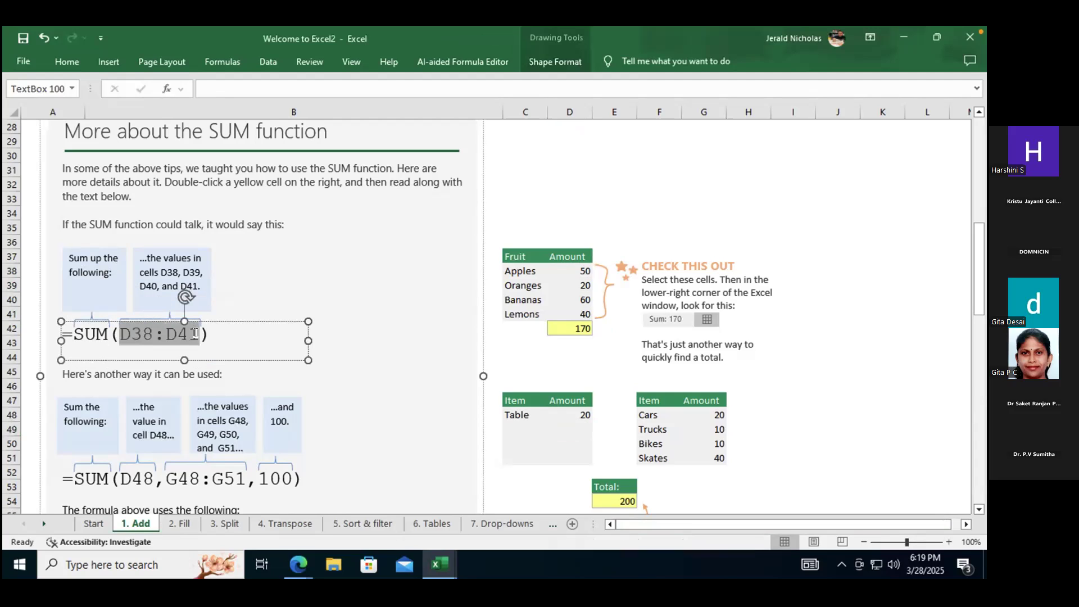
{"action": "left_click", "coordinate": [579, 339]}
Inspect the Total formula in cell E54 and the cells it references in the two item tables.
{"action": "scroll", "coordinate": [579, 368], "scroll_direction": "down", "scroll_amount": 1}
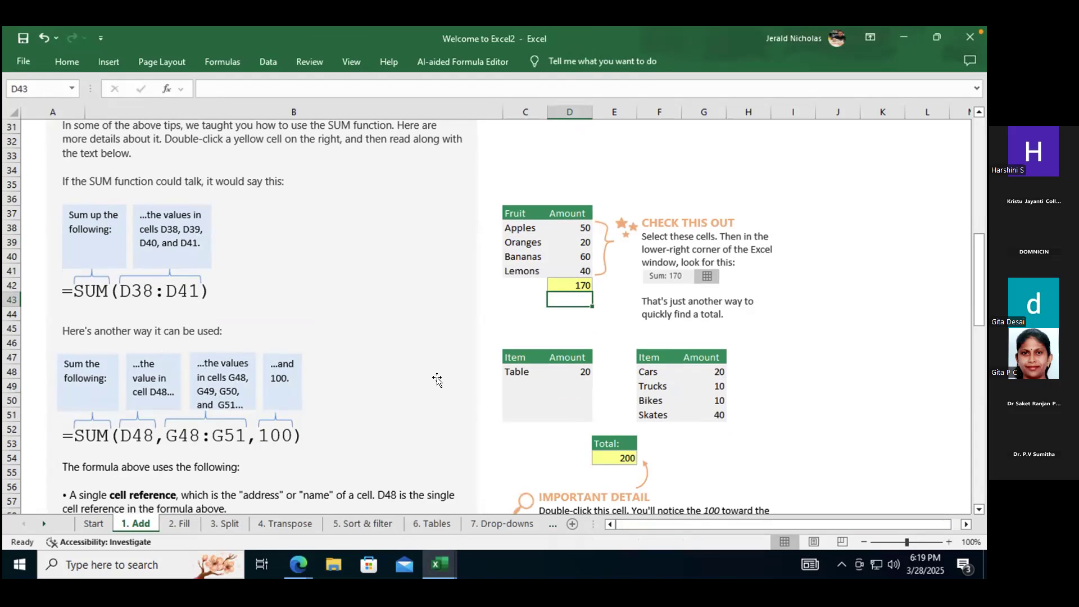
{"action": "left_click", "coordinate": [553, 369]}
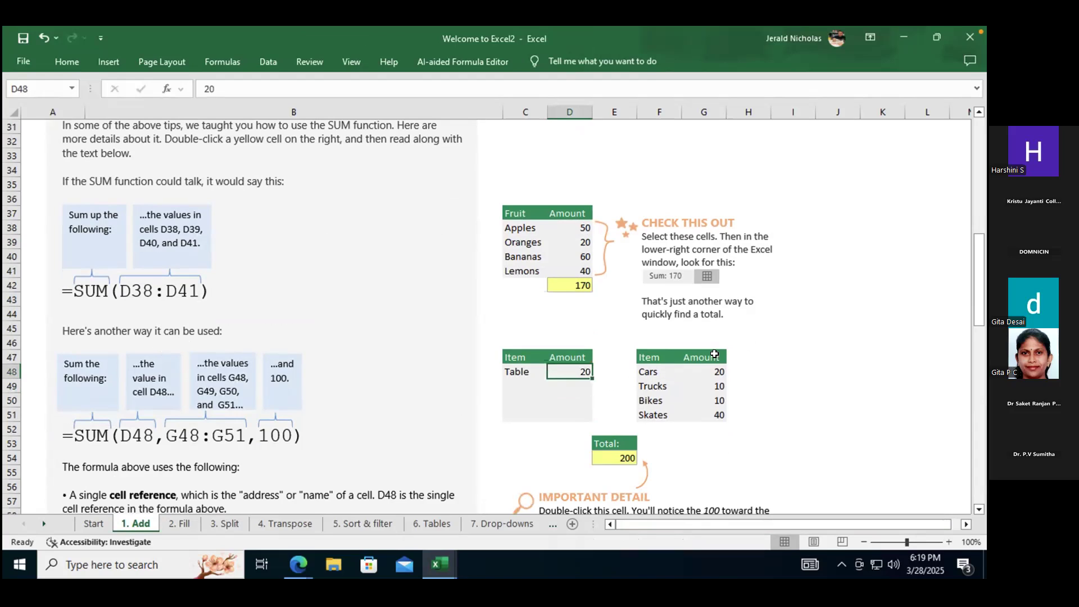
{"action": "left_click", "coordinate": [656, 355]}
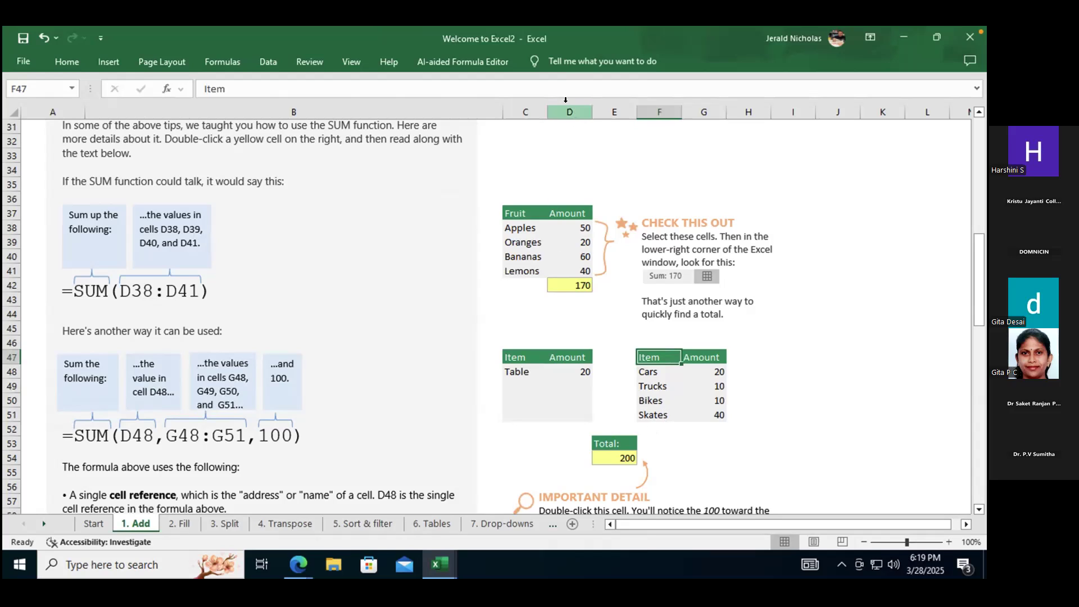
{"action": "left_click", "coordinate": [620, 457]}
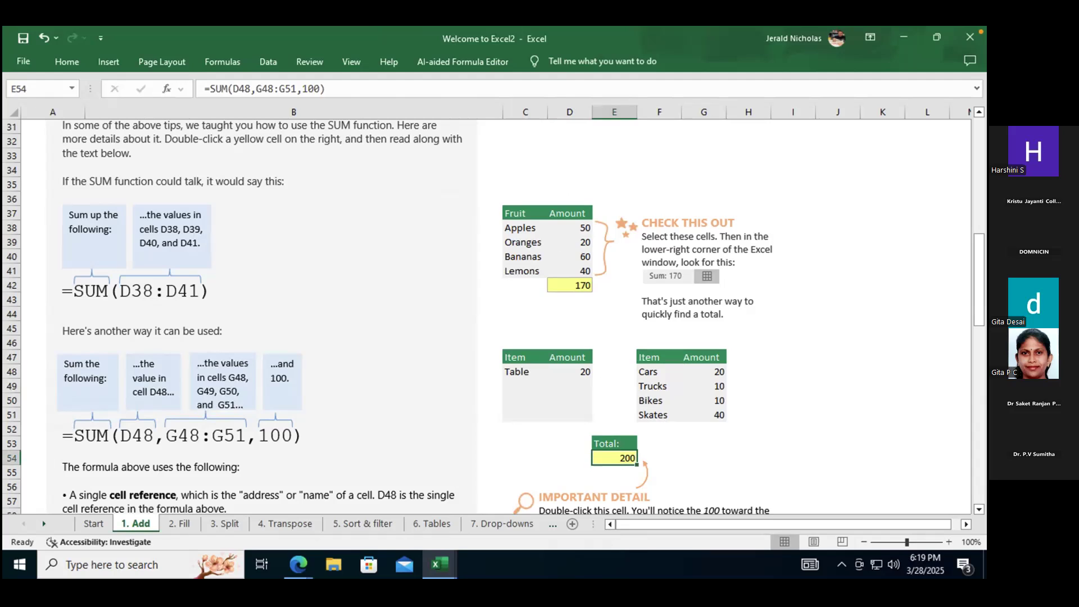
{"action": "scroll", "coordinate": [467, 388], "scroll_direction": "down", "scroll_amount": 2}
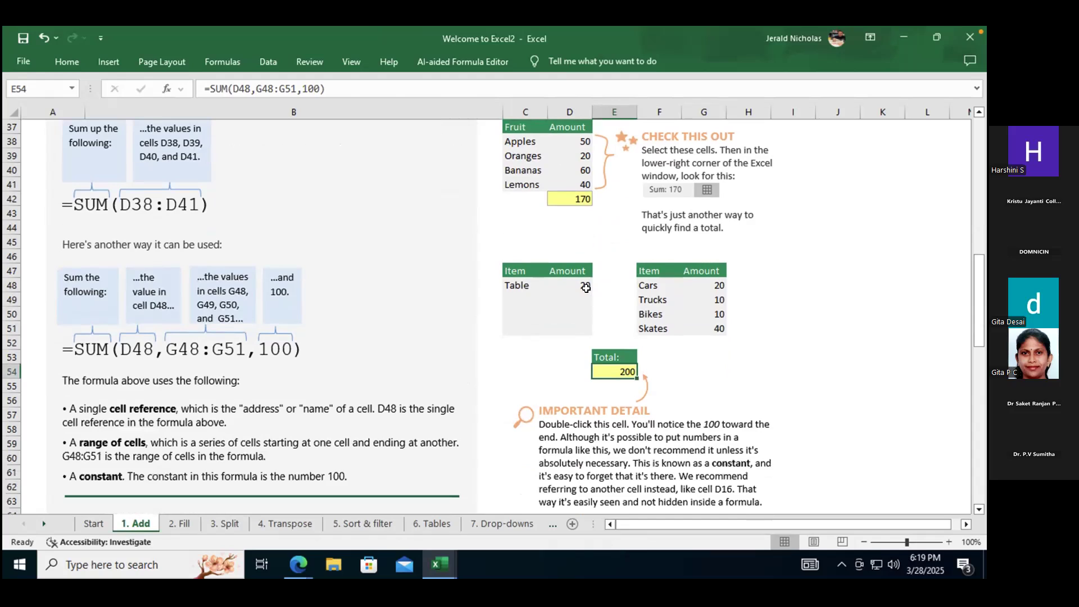
{"action": "left_click", "coordinate": [280, 94]}
{"action": "left_click", "coordinate": [254, 89]}
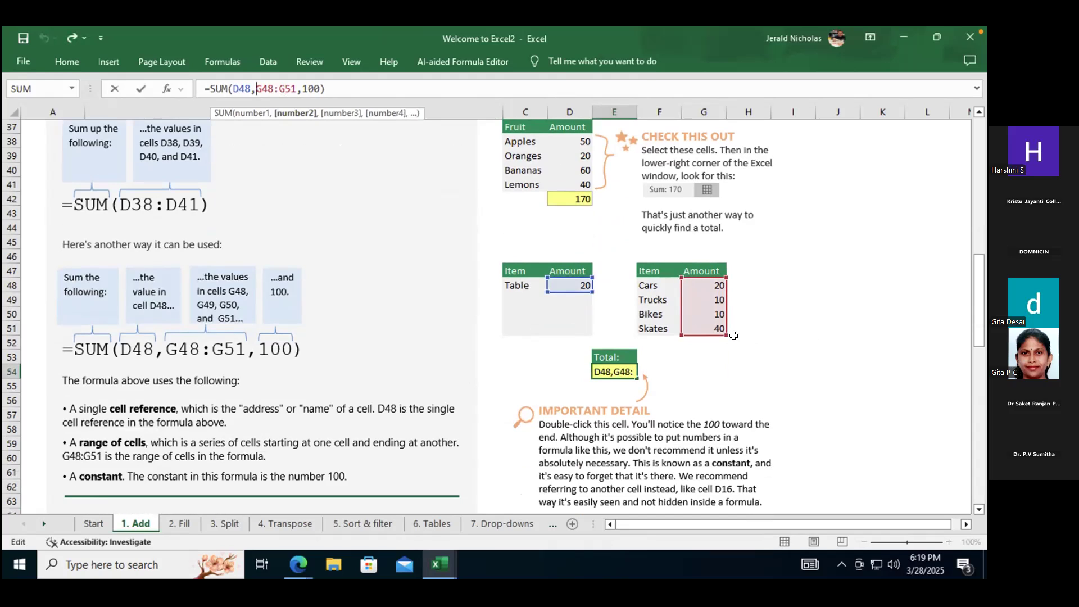
Remove the constant 100 from the Total formula in E54, leaving =SUM(D48,G48:G51).
{"action": "left_click", "coordinate": [302, 90]}
{"action": "key", "text": "Delete"}
{"action": "key", "text": "Delete"}
{"action": "key", "text": "Delete"}
{"action": "key", "text": "BackSpace"}
{"action": "key", "text": "Return"}
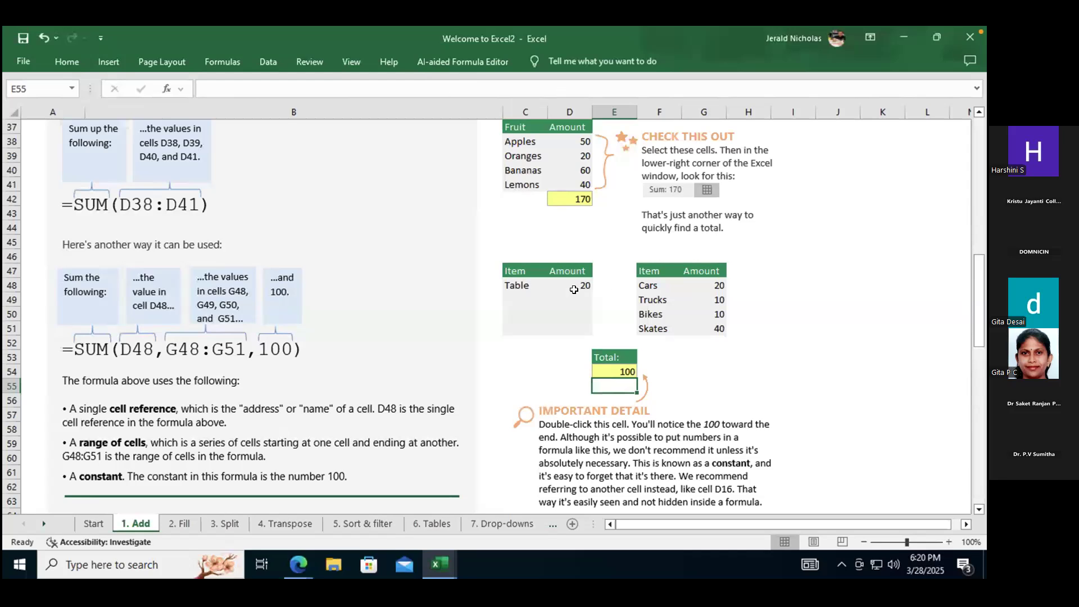
Add the constant 100 back as the last argument of the SUM formula in cell E54.
{"action": "left_click", "coordinate": [622, 369]}
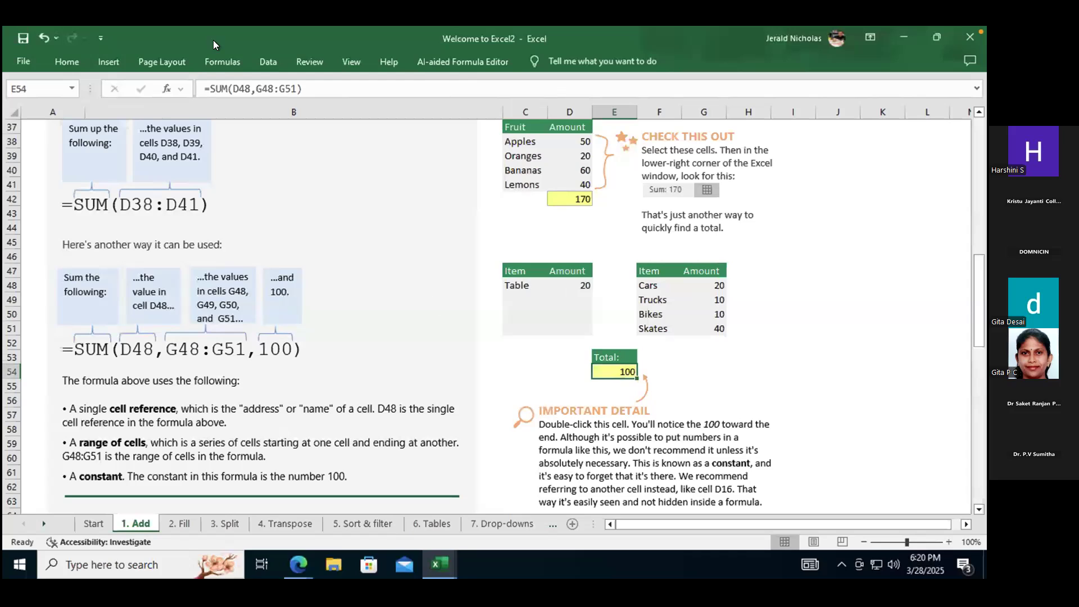
{"action": "left_click", "coordinate": [291, 89]}
{"action": "key", "text": "Right"}
{"action": "type", "text": ",100"}
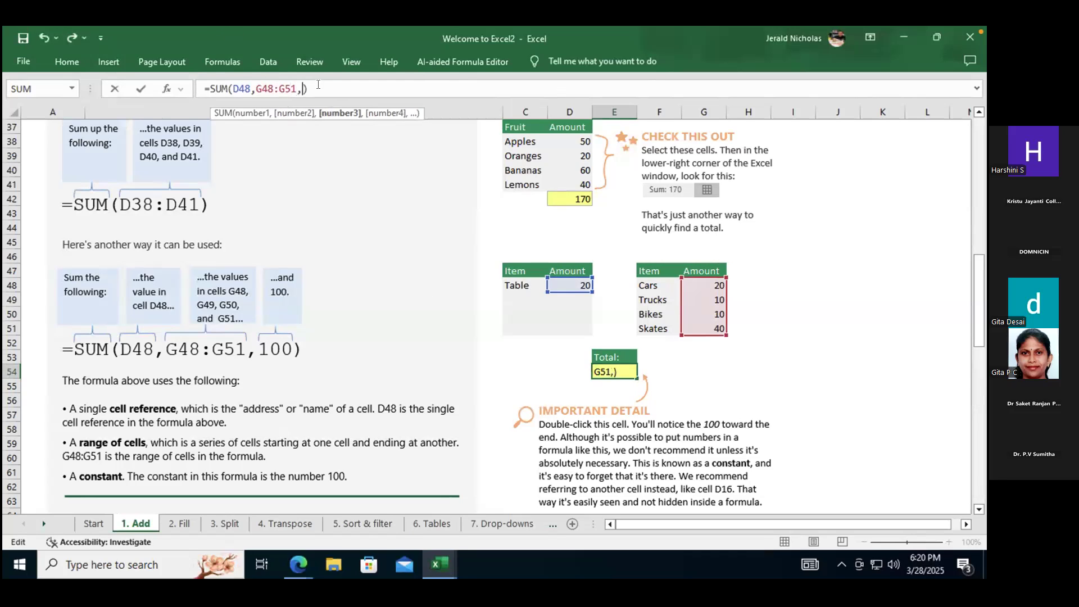
{"action": "key", "text": "Return"}
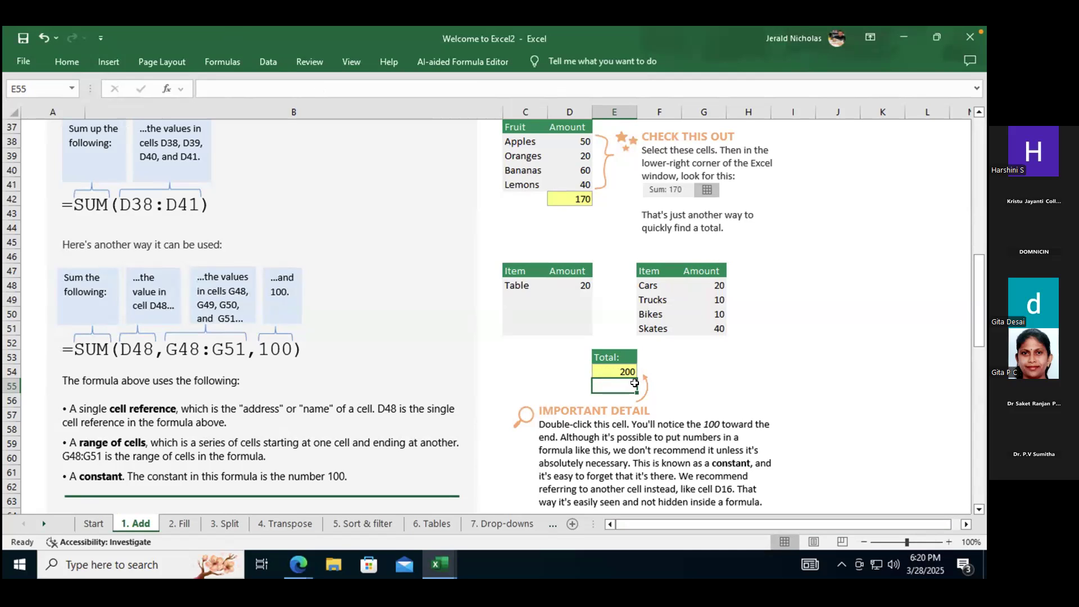
Review the section on the SUMIF function and inspect the formula in cell D78.
{"action": "scroll", "coordinate": [635, 382], "scroll_direction": "down", "scroll_amount": 6}
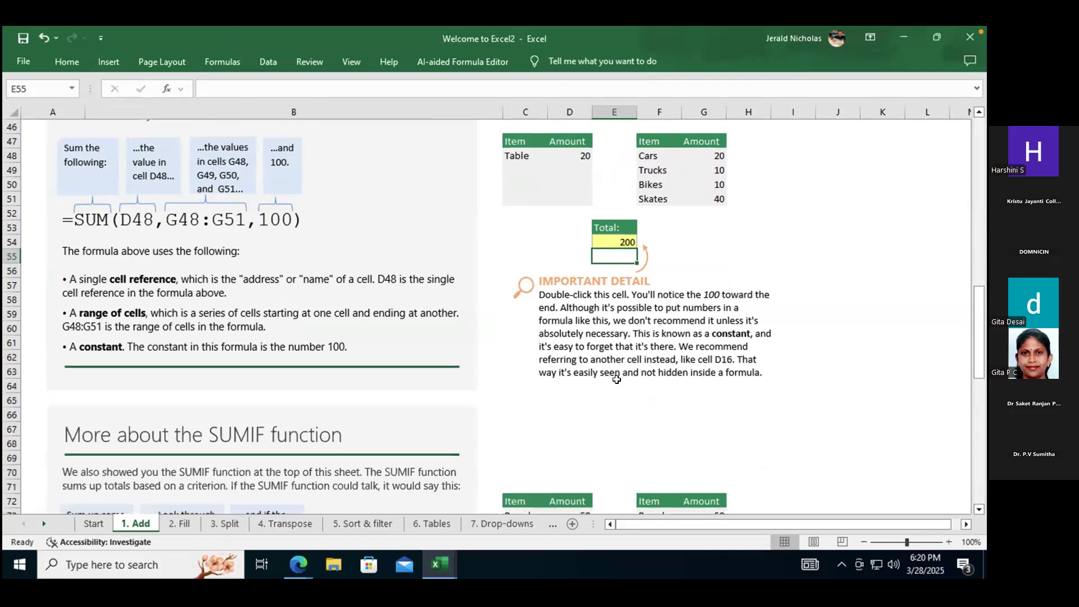
{"action": "scroll", "coordinate": [611, 382], "scroll_direction": "down", "scroll_amount": 3}
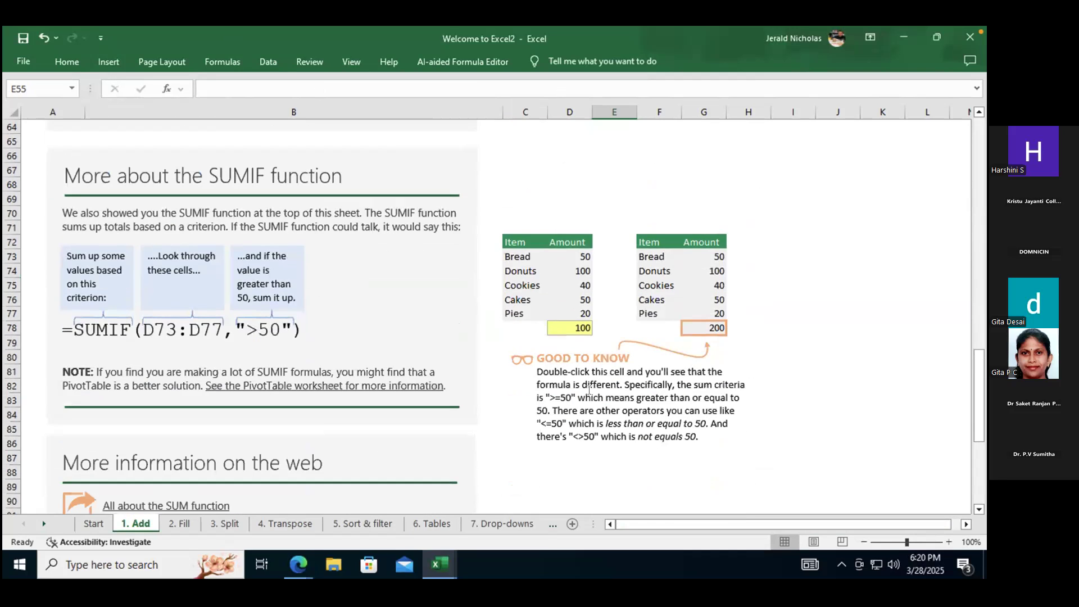
{"action": "left_click", "coordinate": [574, 325]}
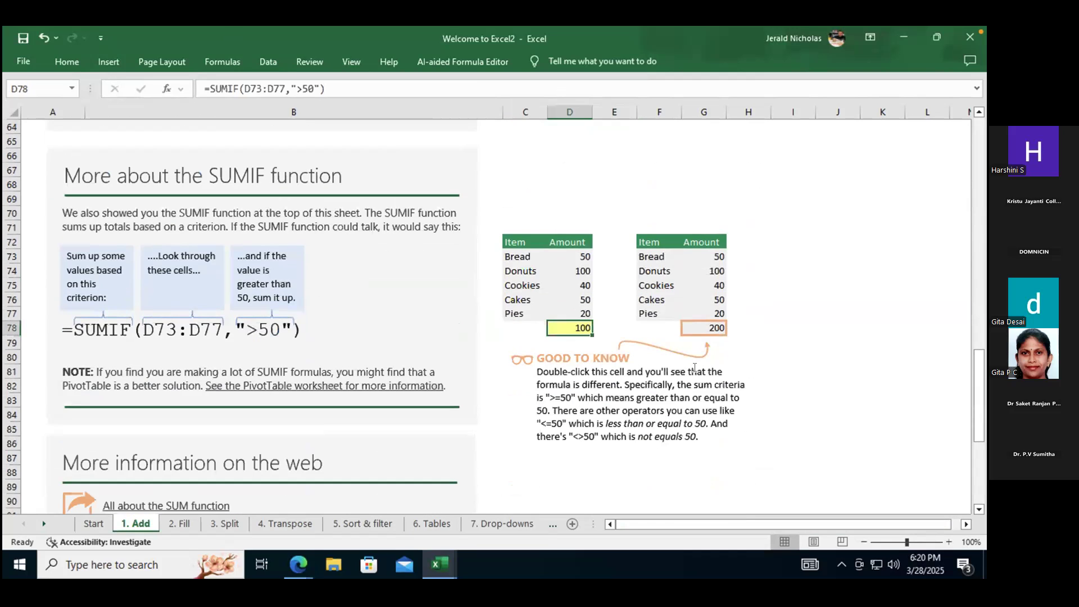
{"action": "scroll", "coordinate": [629, 302], "scroll_direction": "up", "scroll_amount": 2}
{"action": "scroll", "coordinate": [629, 302], "scroll_direction": "up", "scroll_amount": 15}
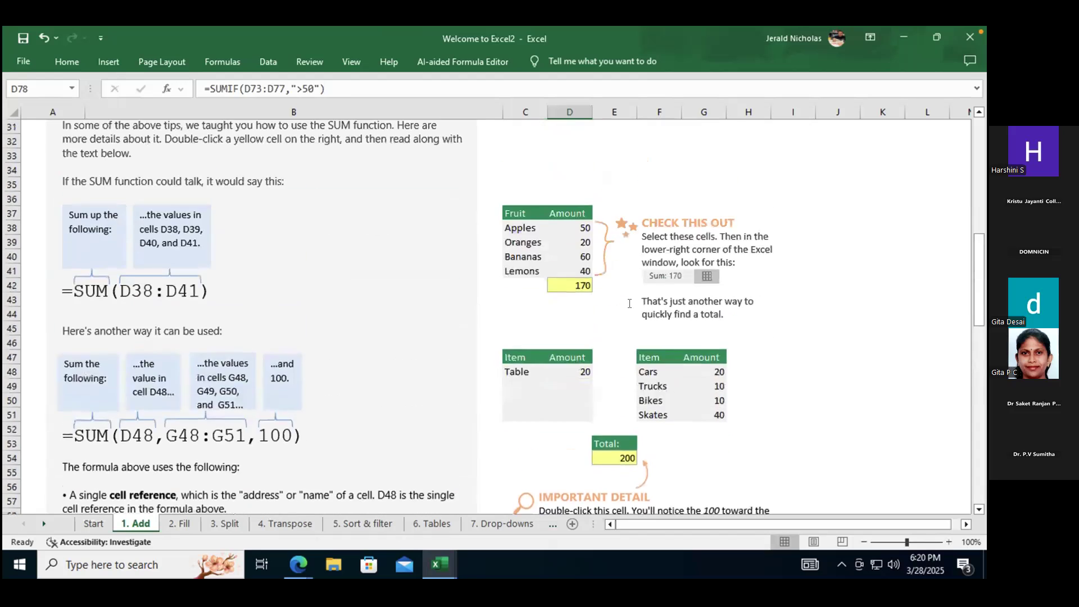
{"action": "scroll", "coordinate": [637, 291], "scroll_direction": "down", "scroll_amount": 13}
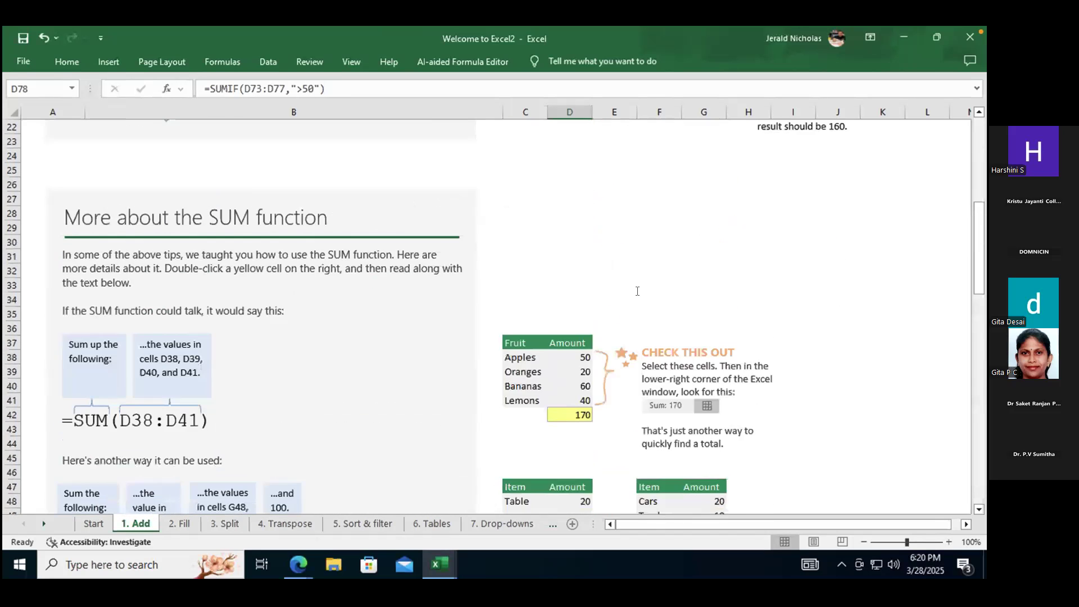
{"action": "scroll", "coordinate": [637, 291], "scroll_direction": "down", "scroll_amount": 2}
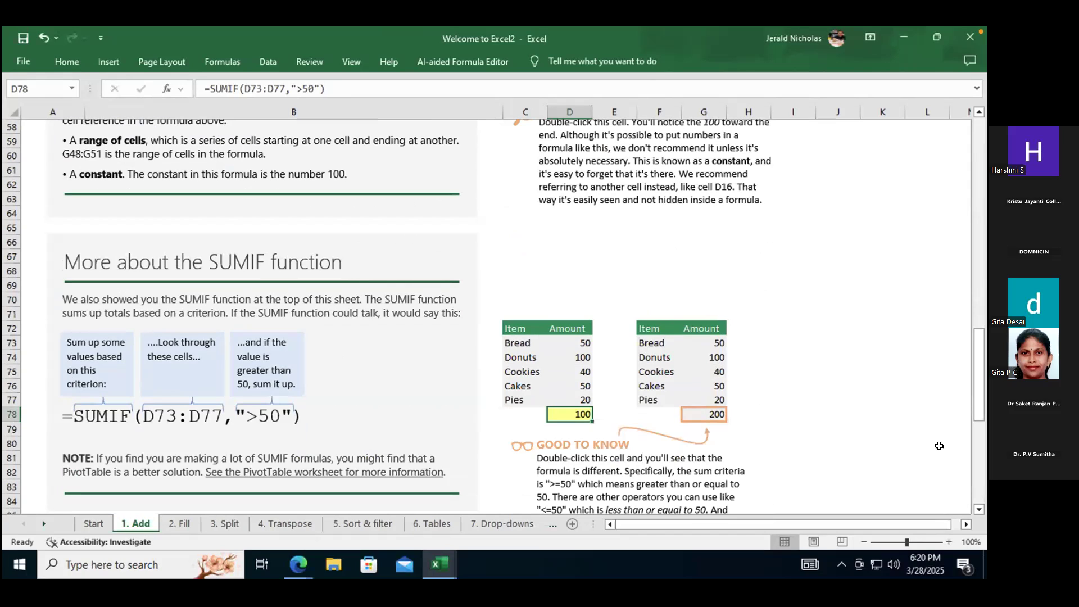
Compare the amounts in the two SUMIF example tables and read the notes about the criteria operators.
{"action": "left_click", "coordinate": [563, 344]}
{"action": "left_click", "coordinate": [568, 371]}
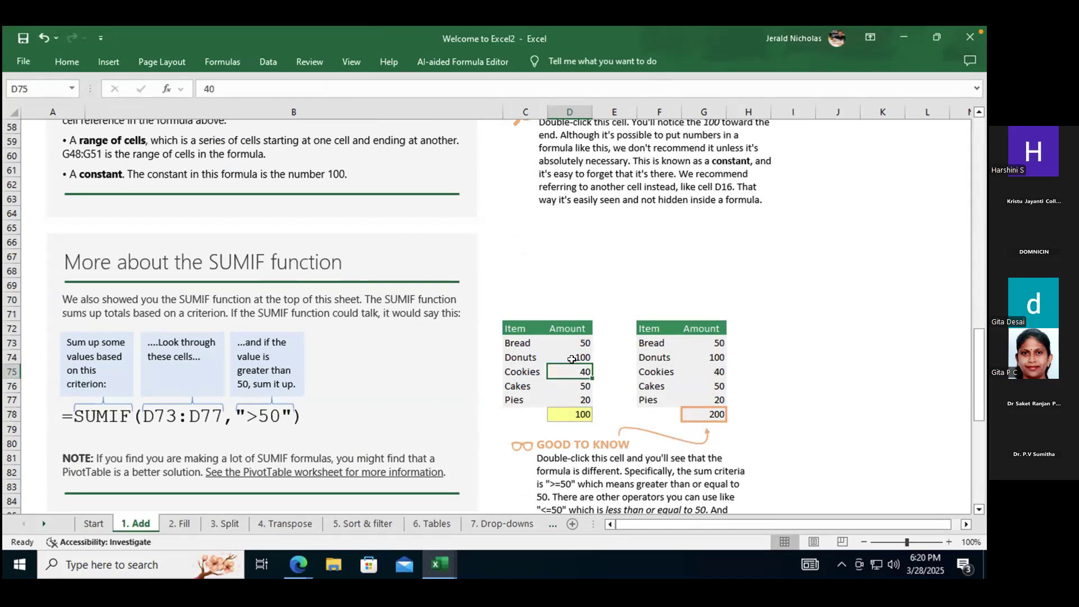
{"action": "left_click", "coordinate": [710, 342]}
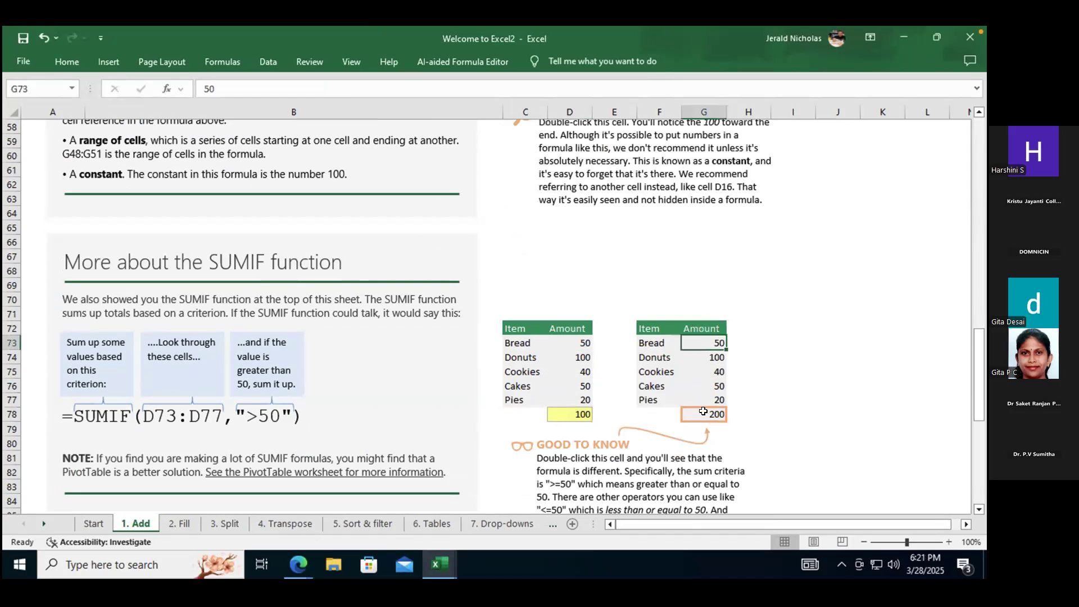
{"action": "scroll", "coordinate": [174, 404], "scroll_direction": "down", "scroll_amount": 1}
{"action": "scroll", "coordinate": [173, 405], "scroll_direction": "down", "scroll_amount": 1}
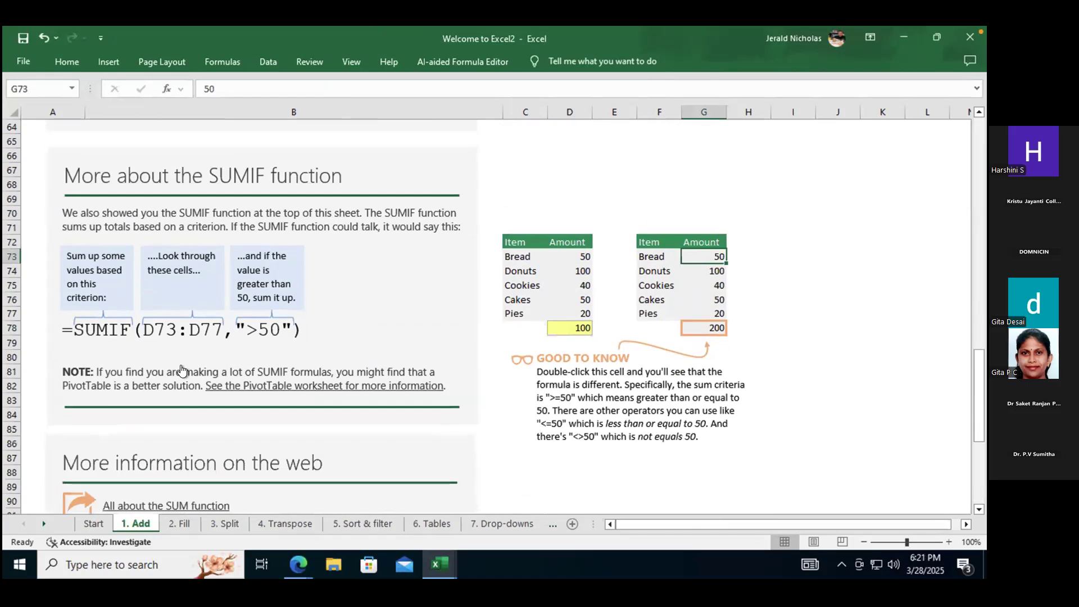
{"action": "scroll", "coordinate": [183, 373], "scroll_direction": "up", "scroll_amount": 1}
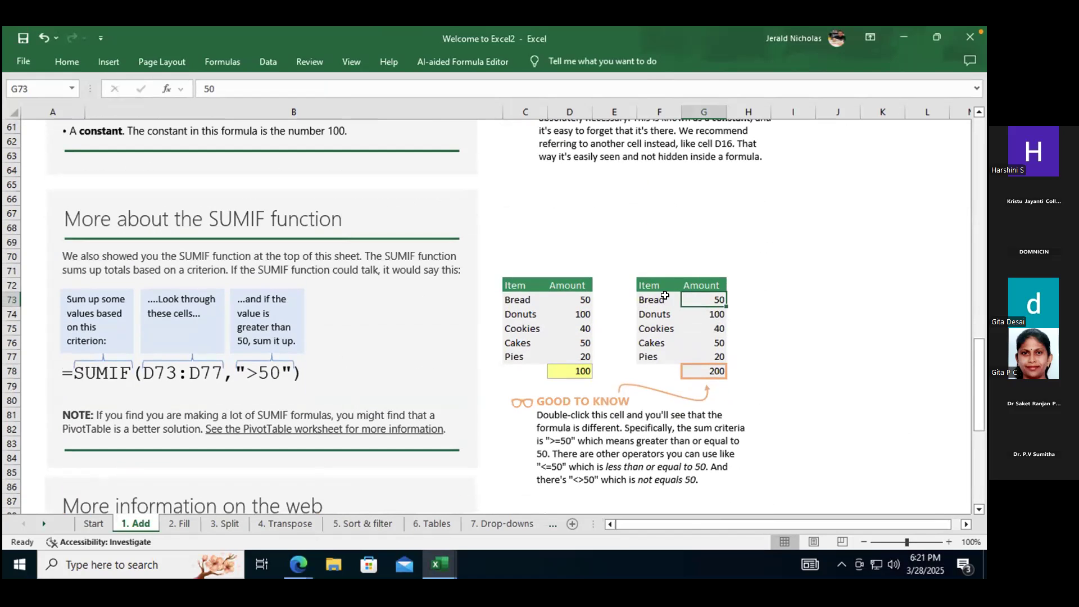
Compare the SUMIF formulas in cells D78 and G78, and revisit the exercise tables at the start of the sheet.
{"action": "left_click", "coordinate": [564, 371]}
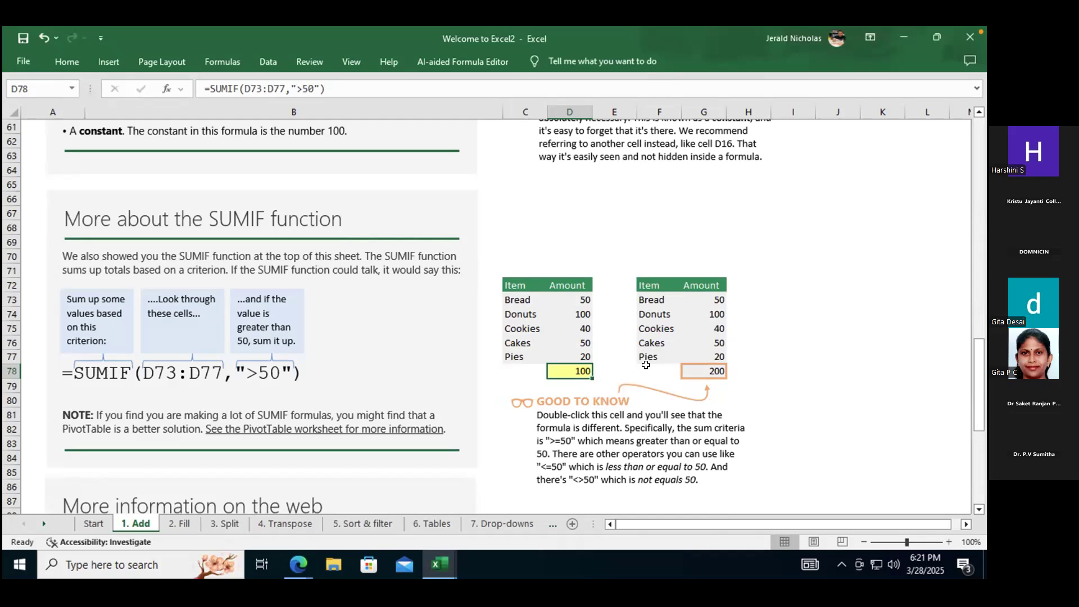
{"action": "left_click", "coordinate": [697, 366]}
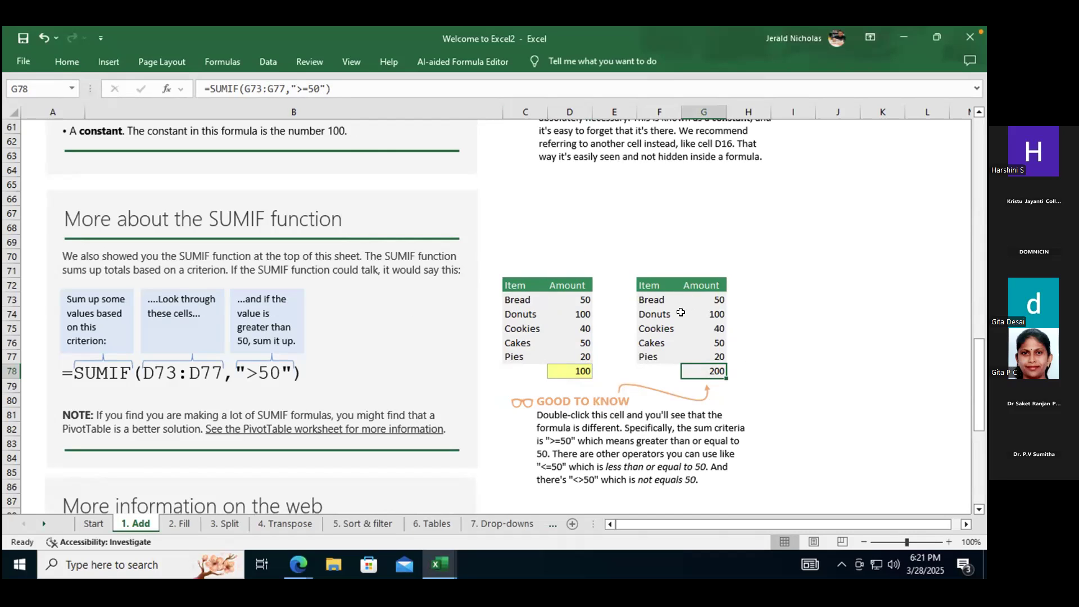
{"action": "scroll", "coordinate": [683, 312], "scroll_direction": "down", "scroll_amount": 2}
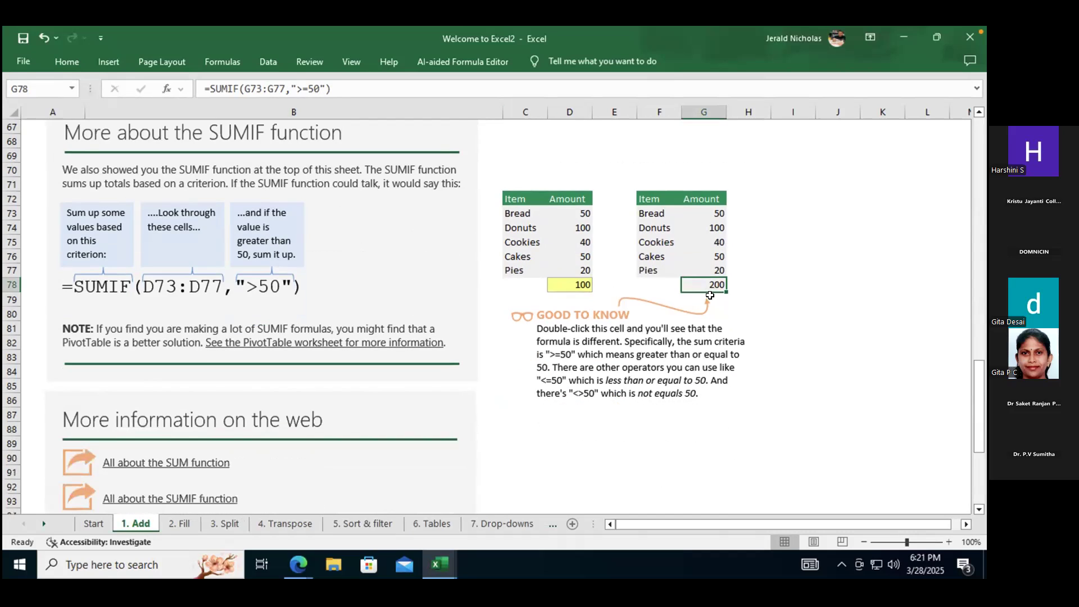
{"action": "scroll", "coordinate": [649, 300], "scroll_direction": "up", "scroll_amount": 3}
{"action": "scroll", "coordinate": [647, 297], "scroll_direction": "up", "scroll_amount": 17}
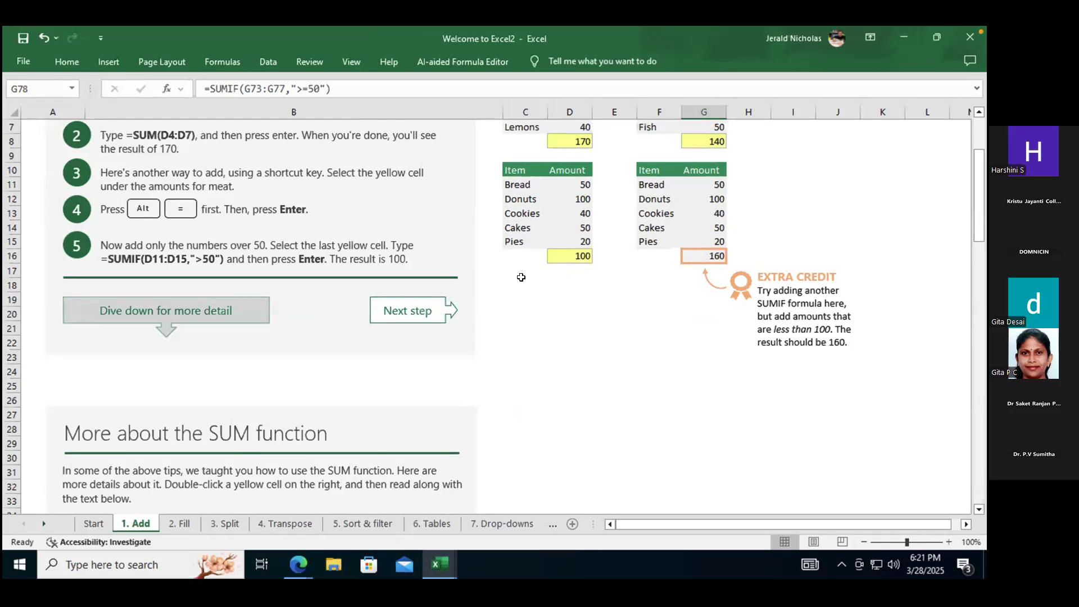
{"action": "scroll", "coordinate": [515, 287], "scroll_direction": "down", "scroll_amount": 1}
{"action": "scroll", "coordinate": [516, 318], "scroll_direction": "up", "scroll_amount": 1}
{"action": "scroll", "coordinate": [517, 320], "scroll_direction": "up", "scroll_amount": 2}
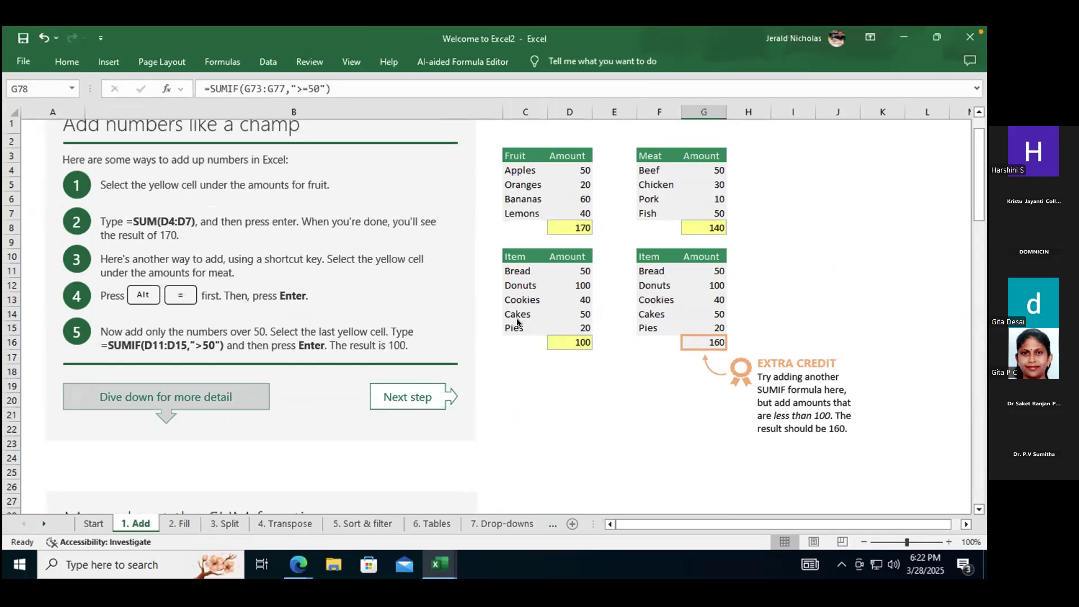
On the "2. Fill" sheet, fill the SUM formula in cell E4 down through E7.
{"action": "left_click", "coordinate": [180, 524]}
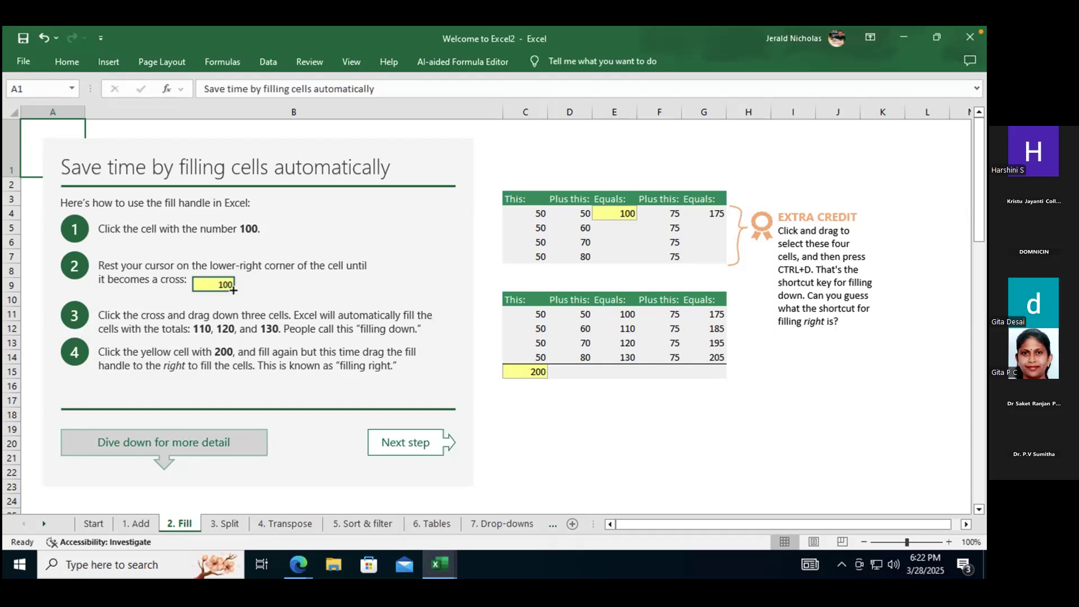
{"action": "left_click", "coordinate": [652, 240]}
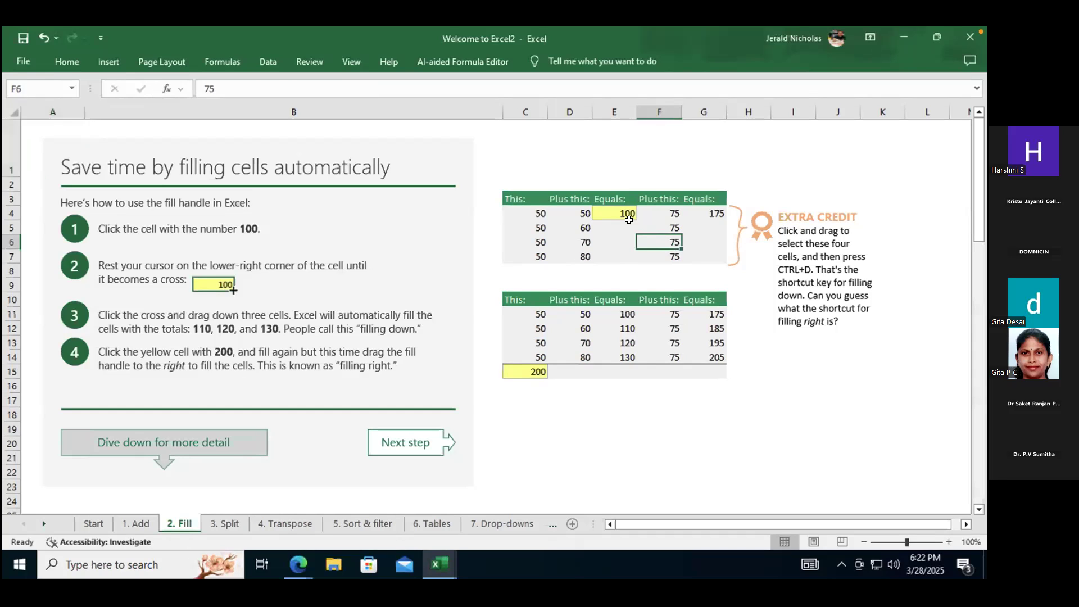
{"action": "left_click", "coordinate": [530, 209]}
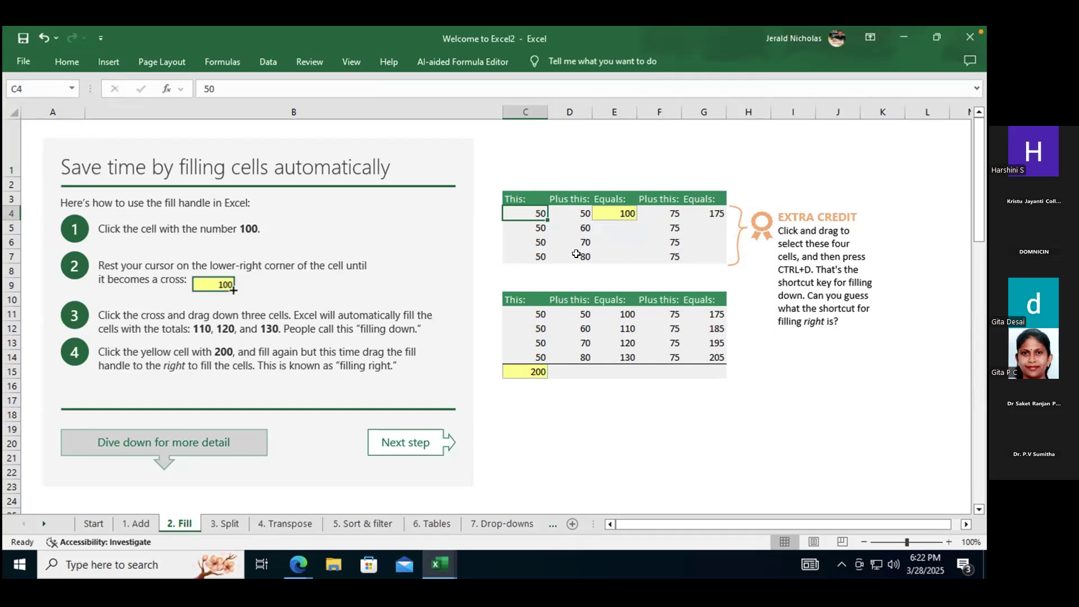
{"action": "left_click", "coordinate": [621, 211]}
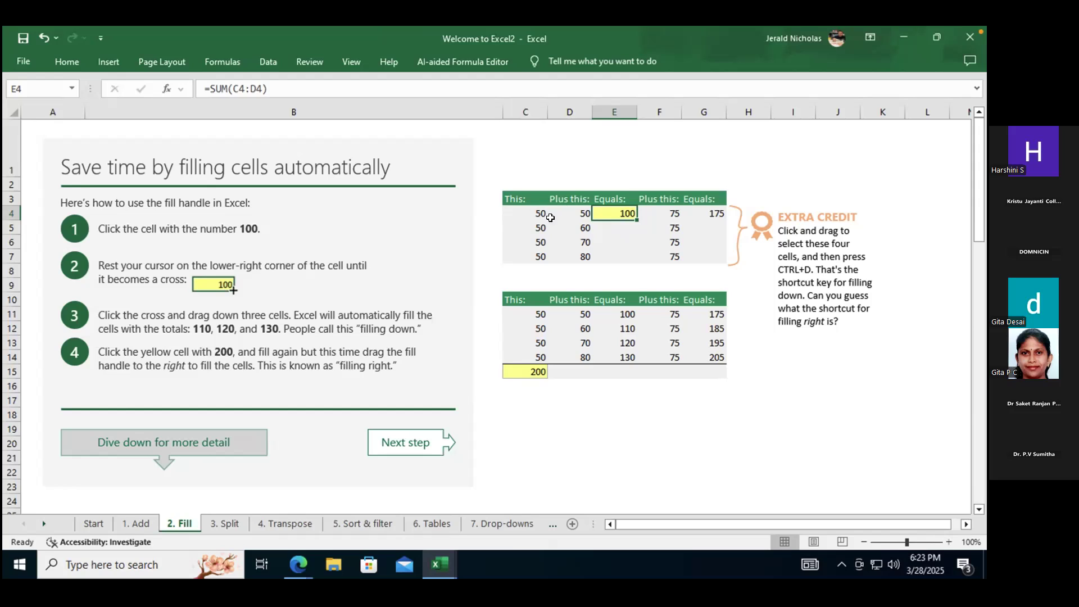
{"action": "left_click_drag", "start_coordinate": [637, 220], "coordinate": [635, 260]}
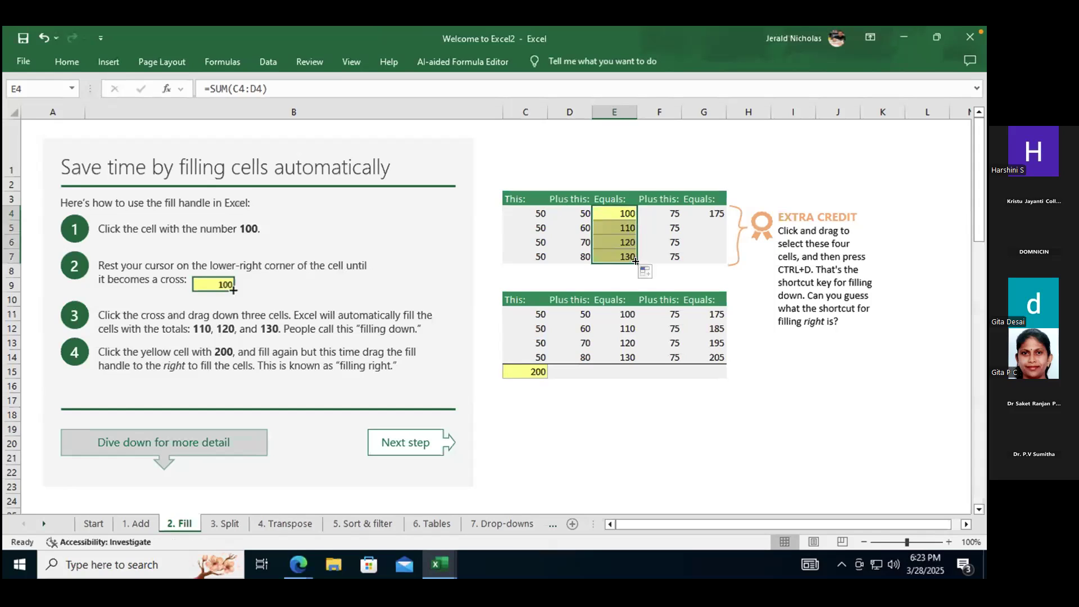
Inspect the formulas in cells E4 to E7 to see how the references adjust by row.
{"action": "left_click", "coordinate": [568, 231]}
{"action": "left_click", "coordinate": [623, 227]}
{"action": "left_click", "coordinate": [621, 241]}
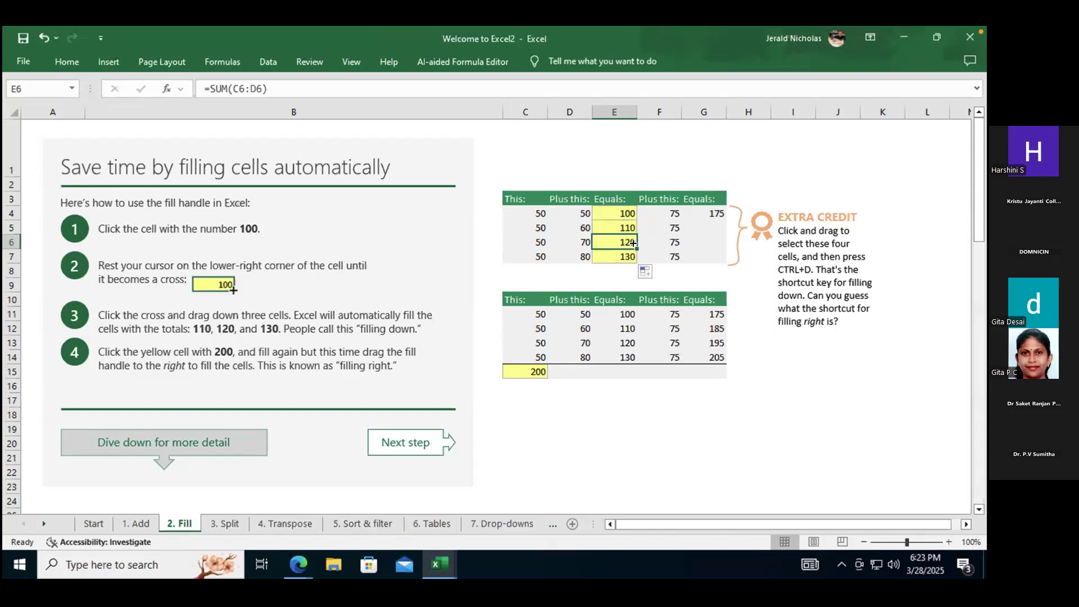
{"action": "left_click", "coordinate": [622, 257]}
{"action": "left_click", "coordinate": [624, 215]}
{"action": "left_click", "coordinate": [622, 228]}
{"action": "left_click", "coordinate": [621, 243]}
{"action": "left_click", "coordinate": [621, 257]}
{"action": "left_click", "coordinate": [622, 208]}
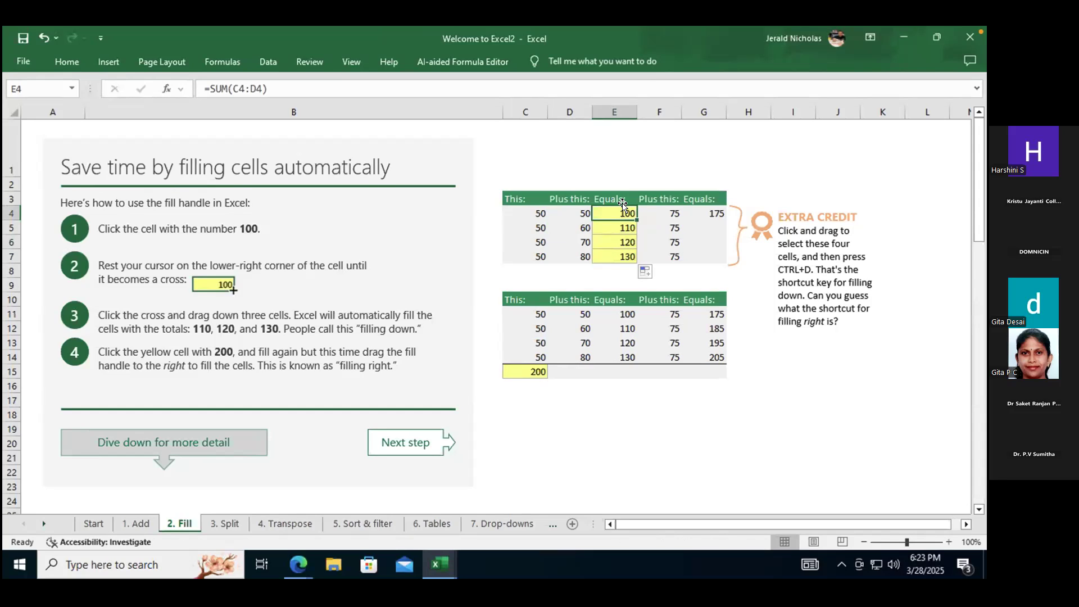
Fill the SUM formula in G4 down through G7 and check the formulas in G5 and E5.
{"action": "left_click", "coordinate": [715, 215]}
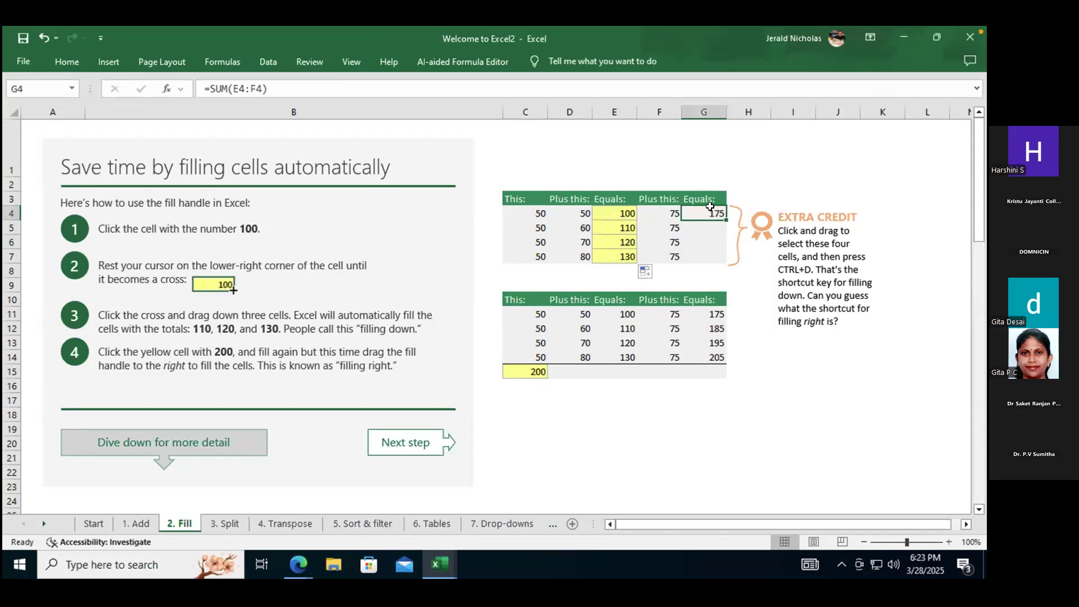
{"action": "left_click_drag", "start_coordinate": [726, 220], "coordinate": [724, 265]}
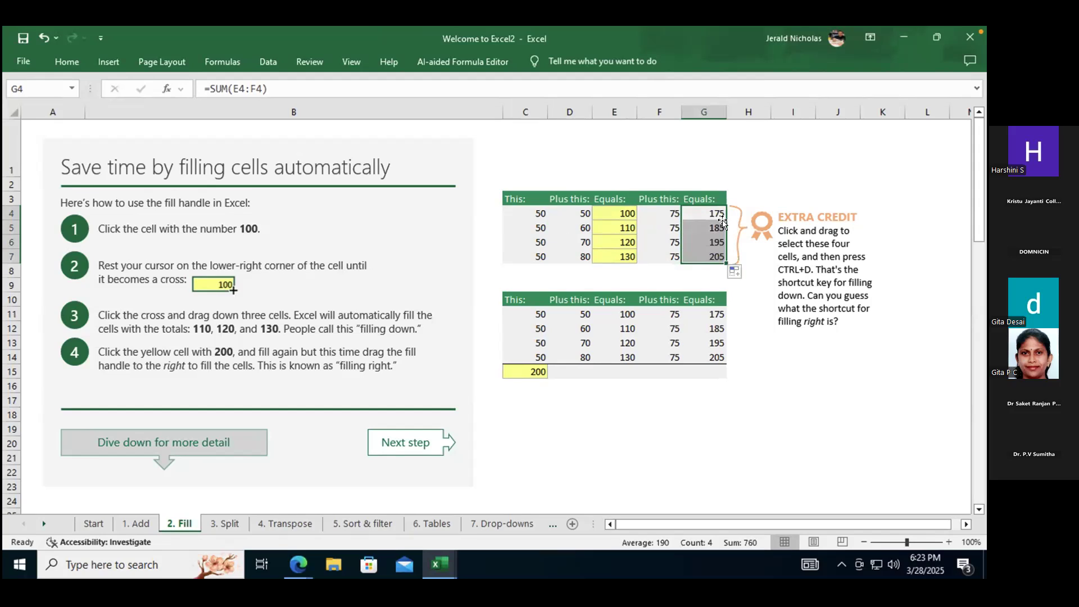
{"action": "left_click", "coordinate": [704, 228]}
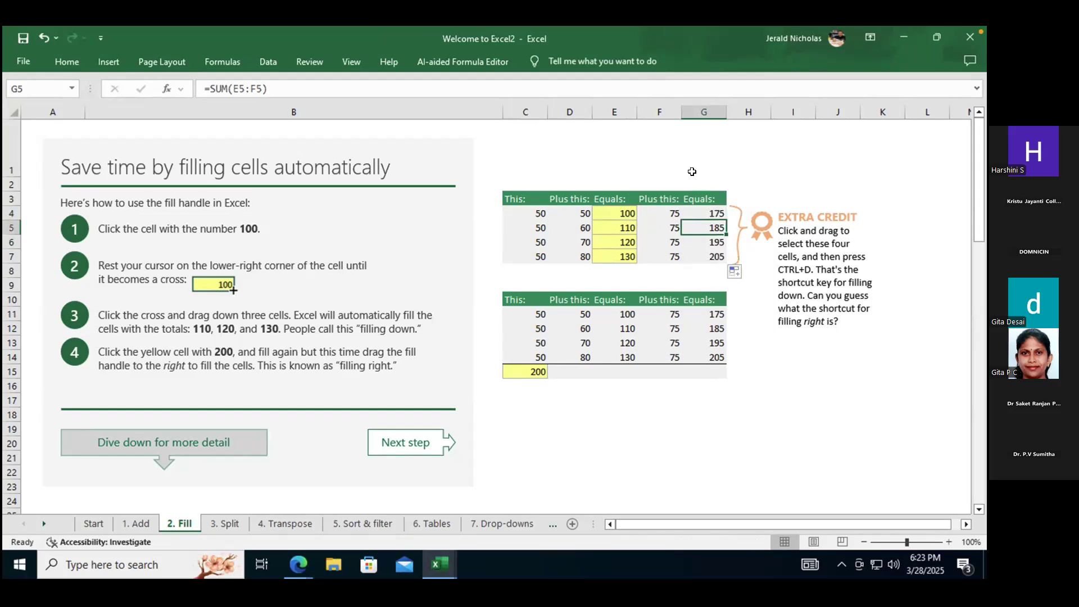
{"action": "left_click", "coordinate": [541, 226]}
{"action": "left_click", "coordinate": [575, 226]}
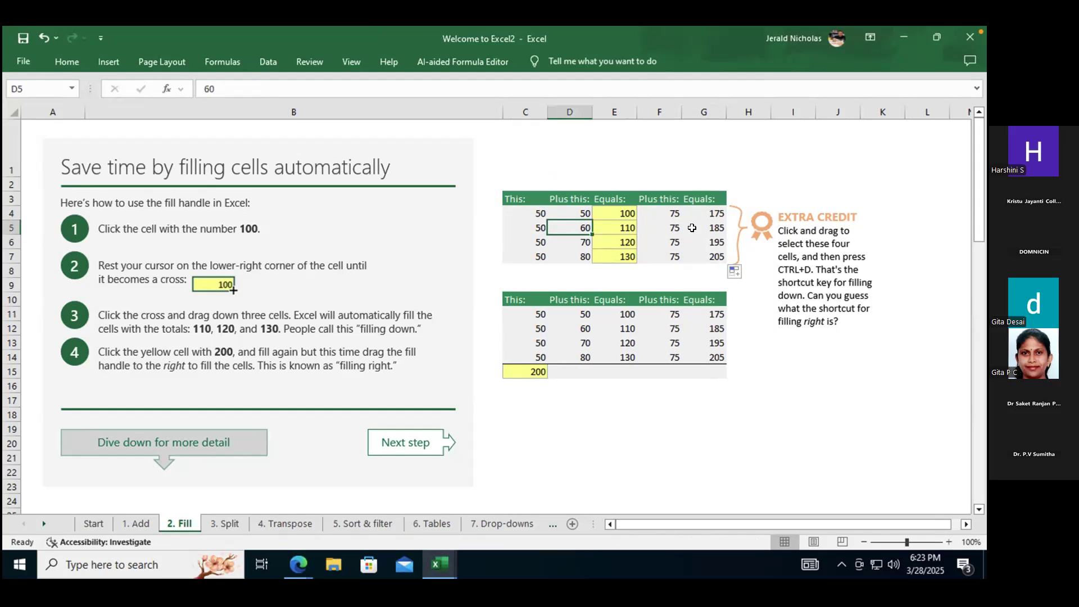
{"action": "left_click", "coordinate": [719, 227]}
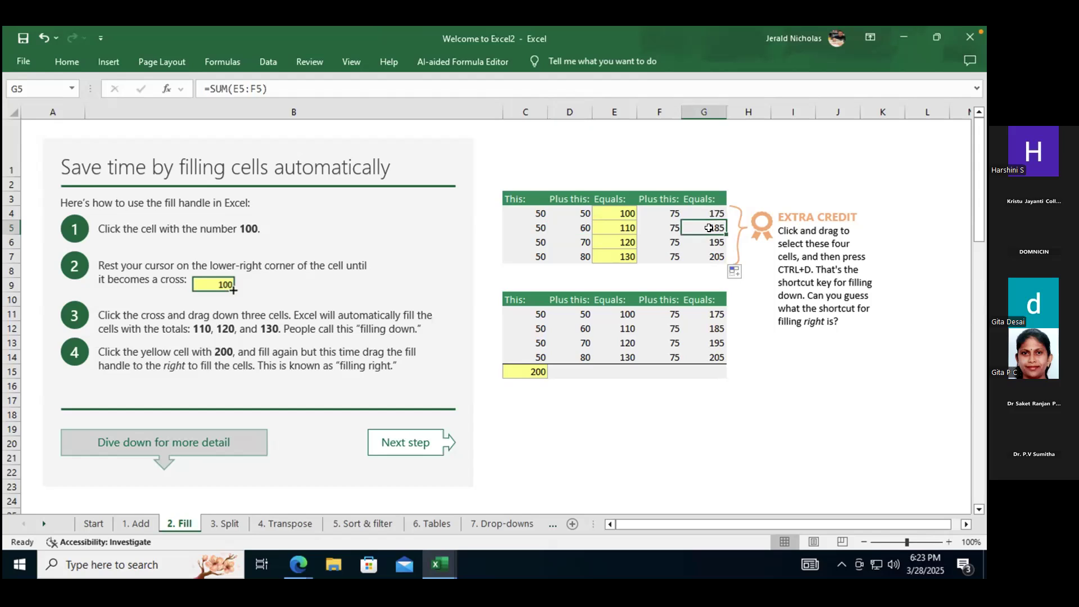
{"action": "left_click", "coordinate": [618, 228]}
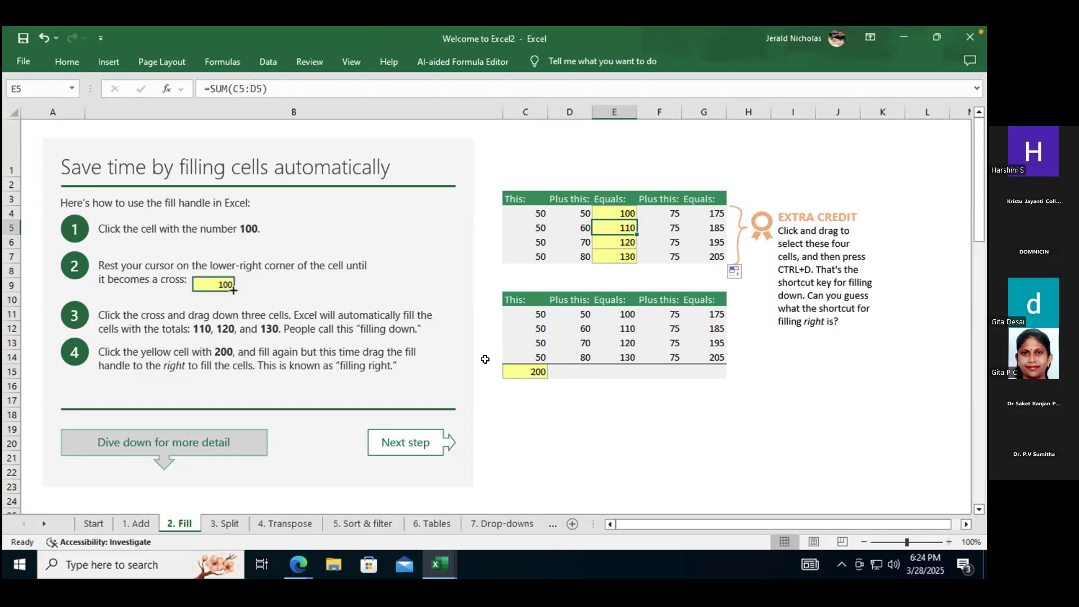
Fill the column total in cell C15 across to G15 and check its source formula.
{"action": "left_click", "coordinate": [538, 374]}
{"action": "left_click_drag", "start_coordinate": [543, 376], "coordinate": [715, 378]}
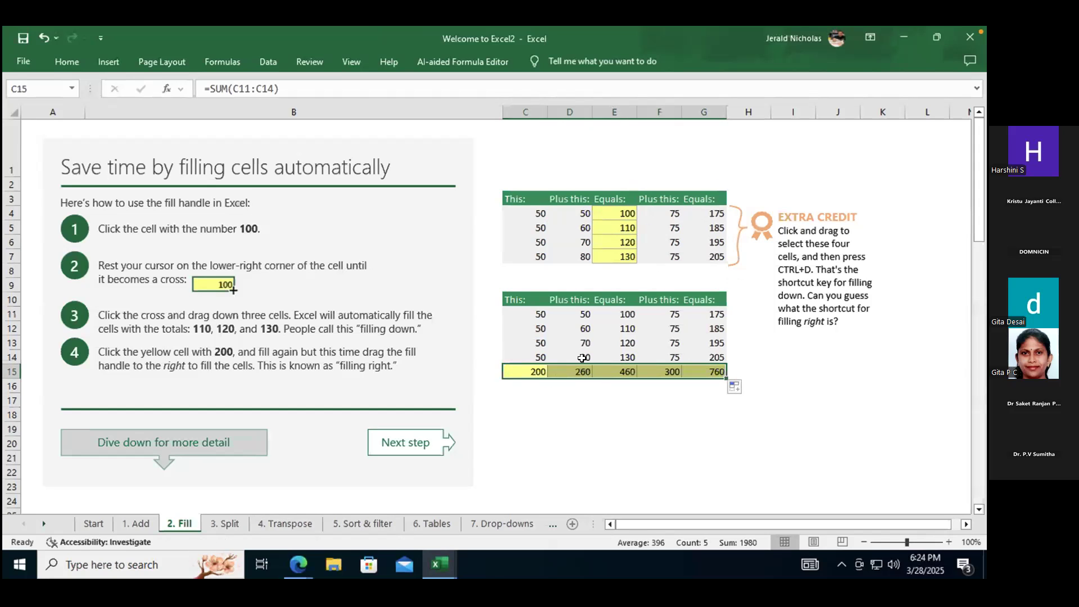
{"action": "left_click", "coordinate": [582, 359]}
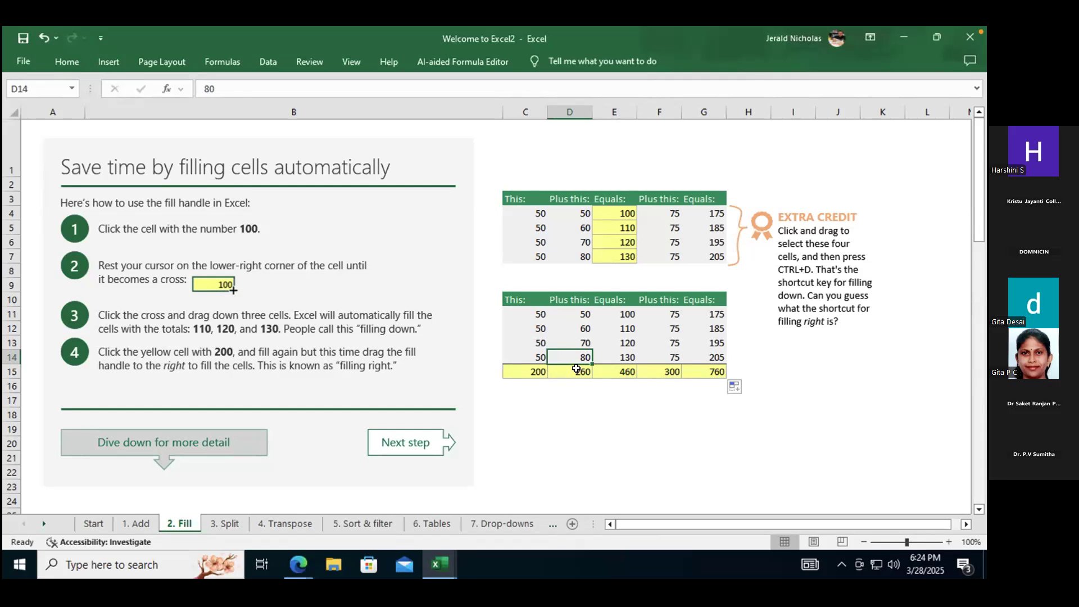
{"action": "left_click", "coordinate": [521, 371]}
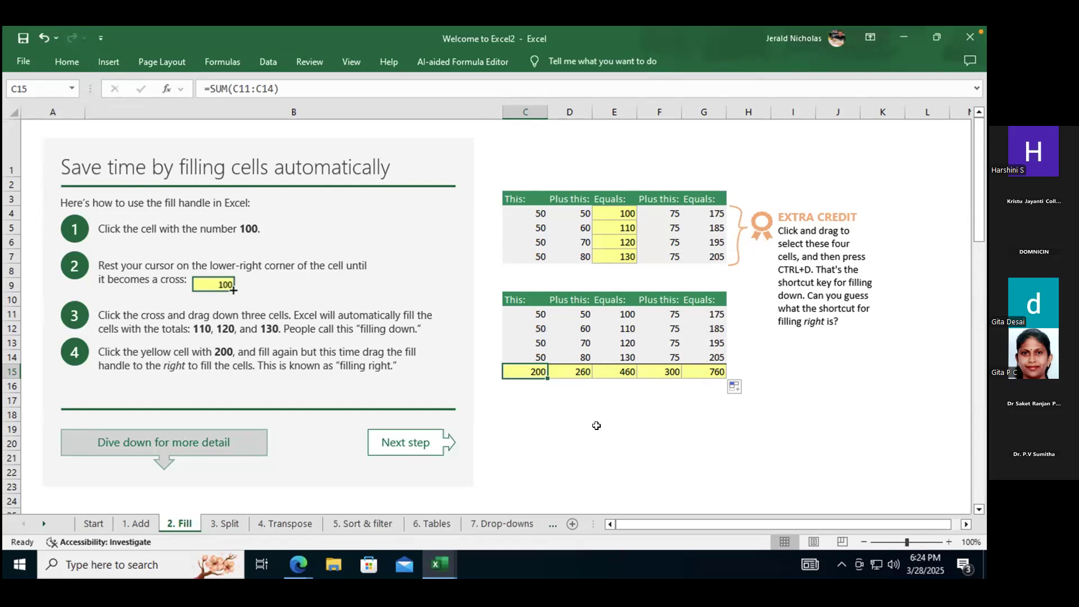
In the section on copying cells with the fill handle, copy "Produce" from C34 down through C37.
{"action": "scroll", "coordinate": [597, 426], "scroll_direction": "down", "scroll_amount": 7}
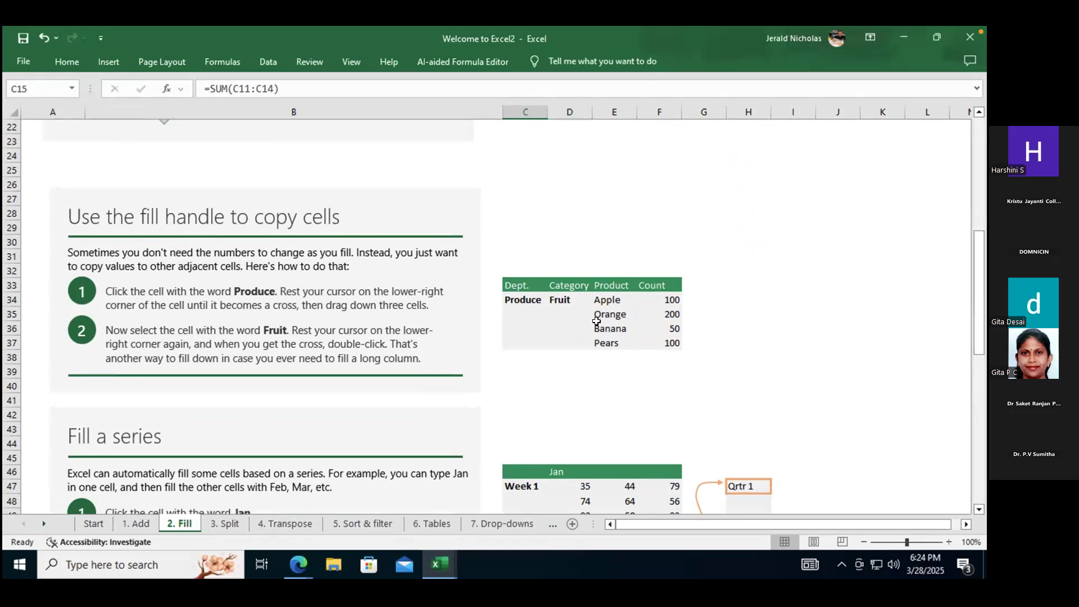
{"action": "scroll", "coordinate": [596, 321], "scroll_direction": "up", "scroll_amount": 7}
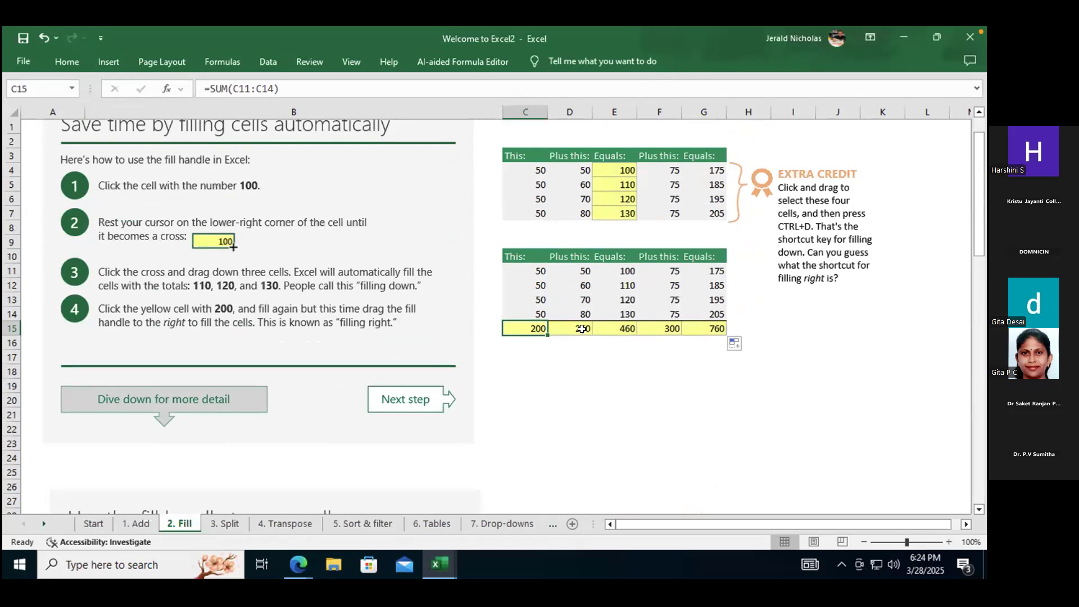
{"action": "scroll", "coordinate": [308, 291], "scroll_direction": "down", "scroll_amount": 7}
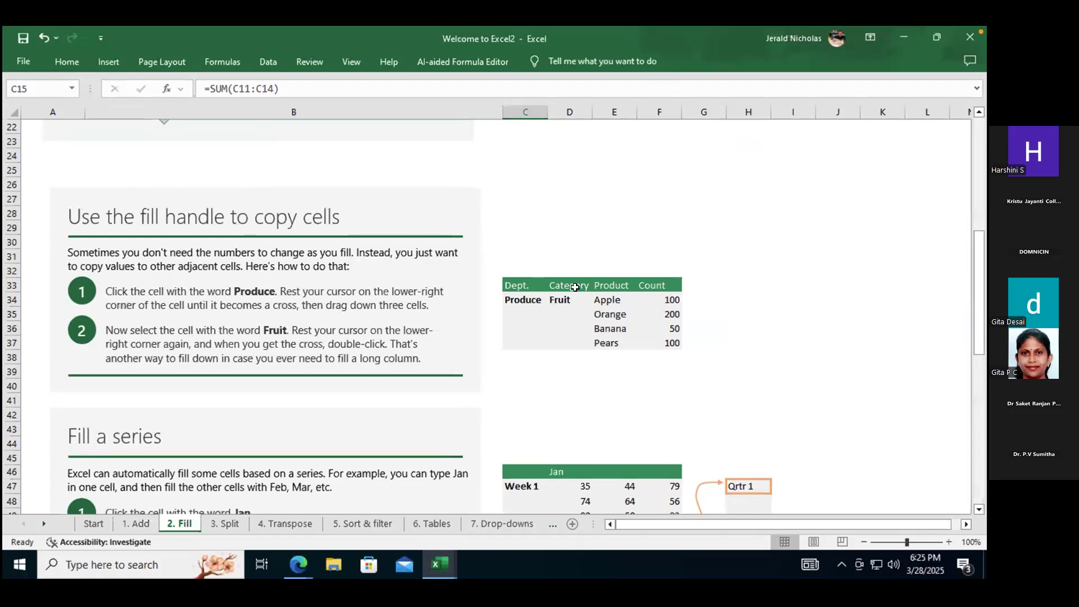
{"action": "left_click", "coordinate": [515, 298]}
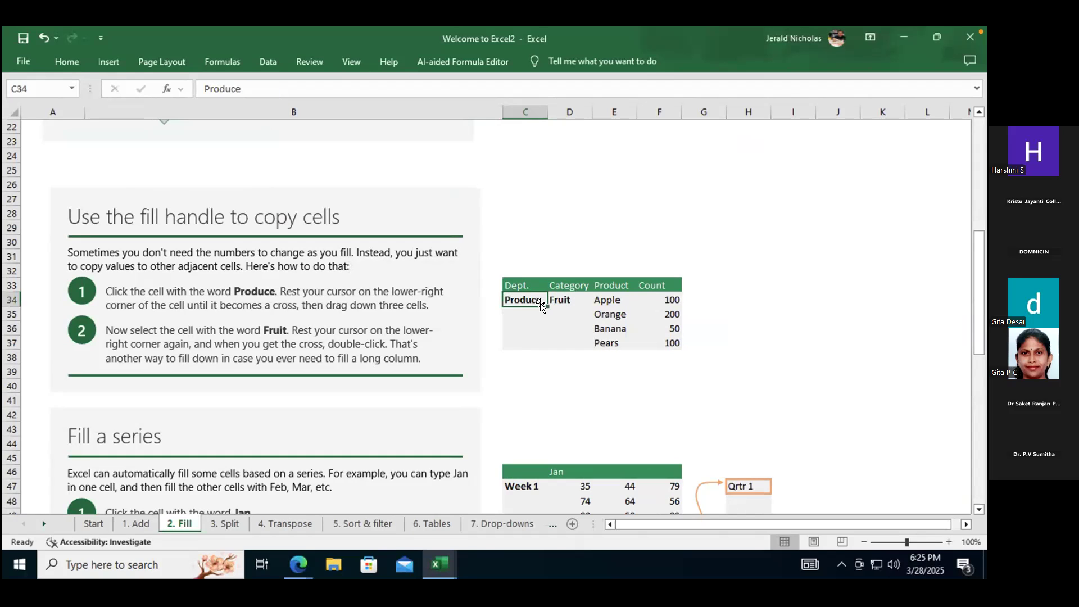
{"action": "left_click_drag", "start_coordinate": [547, 307], "coordinate": [544, 346]}
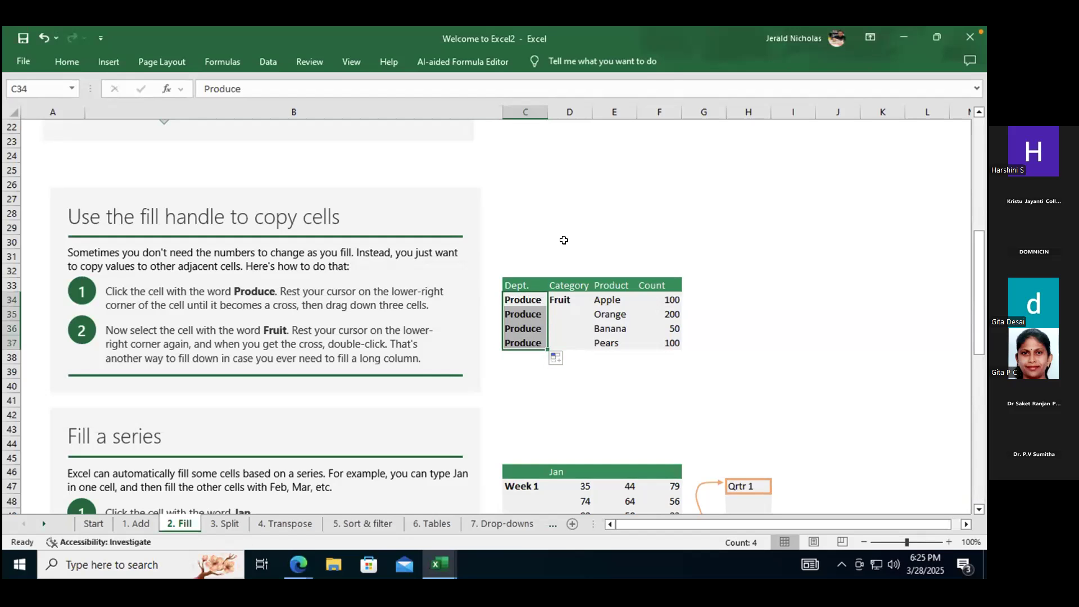
Repeat the fill of "Produce" from C34 to C37 and apply the Copy Cells auto fill option.
{"action": "scroll", "coordinate": [563, 239], "scroll_direction": "down", "scroll_amount": 6}
{"action": "scroll", "coordinate": [561, 242], "scroll_direction": "up", "scroll_amount": 5}
{"action": "scroll", "coordinate": [562, 243], "scroll_direction": "up", "scroll_amount": 7}
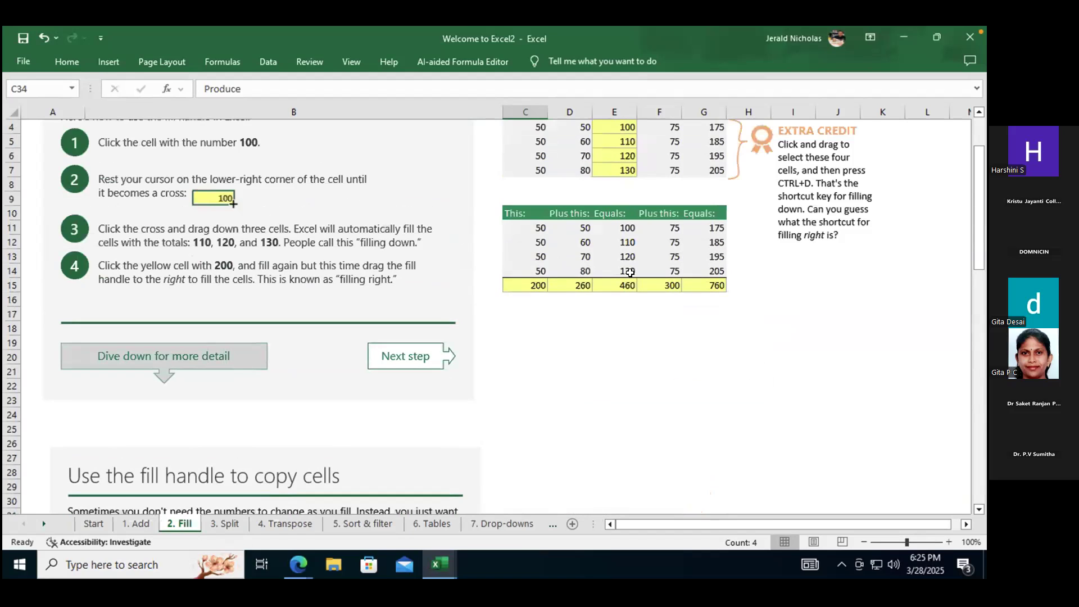
{"action": "scroll", "coordinate": [632, 273], "scroll_direction": "down", "scroll_amount": 3}
{"action": "scroll", "coordinate": [550, 450], "scroll_direction": "down", "scroll_amount": 1}
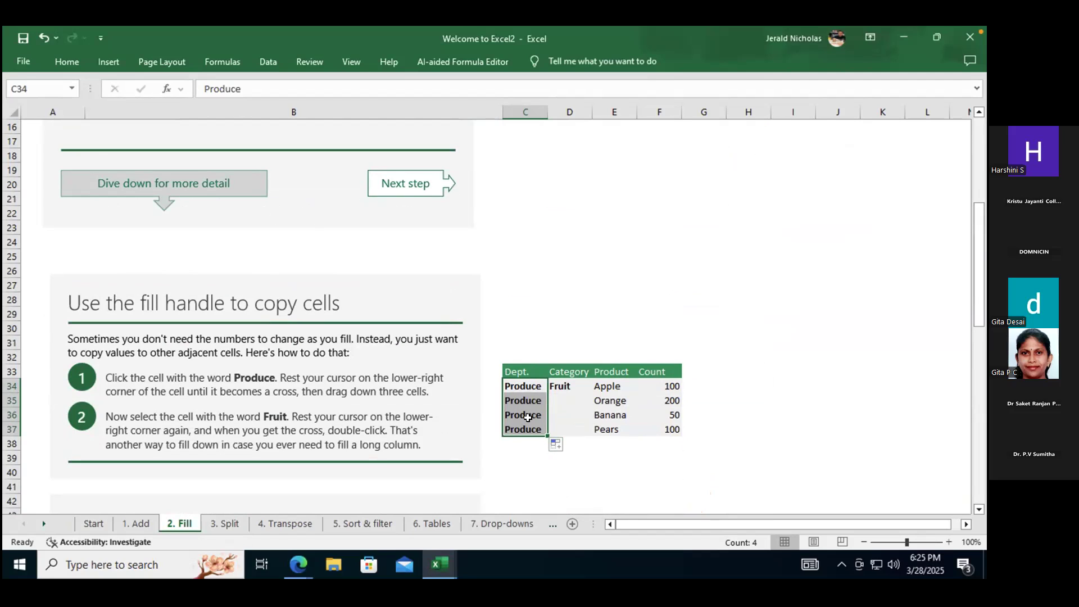
{"action": "left_click", "coordinate": [557, 444]}
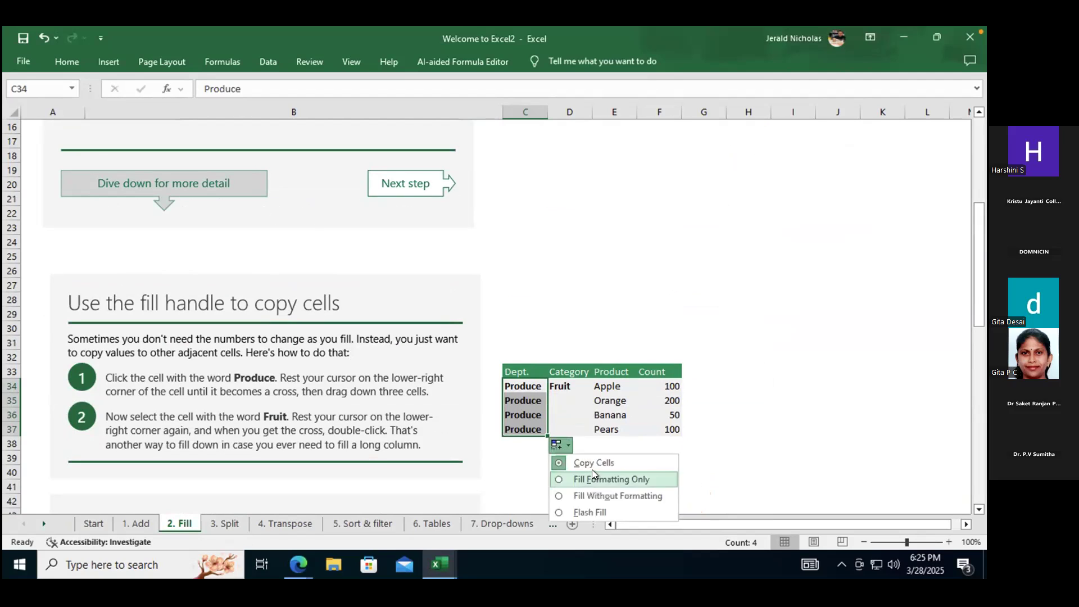
{"action": "left_click", "coordinate": [535, 413]}
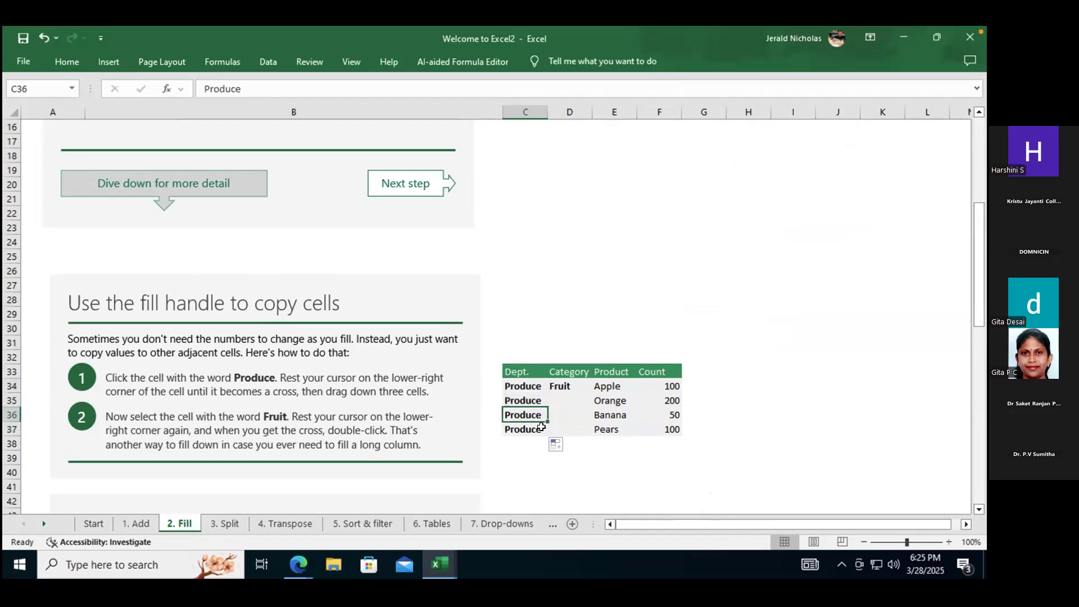
{"action": "left_click", "coordinate": [538, 388]}
{"action": "left_click_drag", "start_coordinate": [548, 393], "coordinate": [550, 430]}
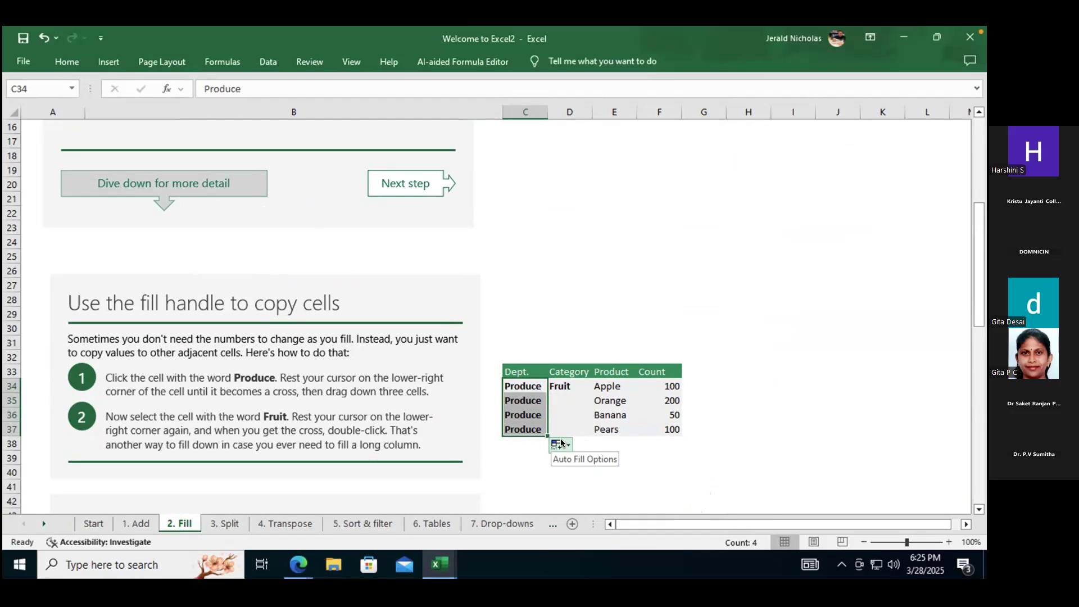
{"action": "left_click", "coordinate": [563, 446]}
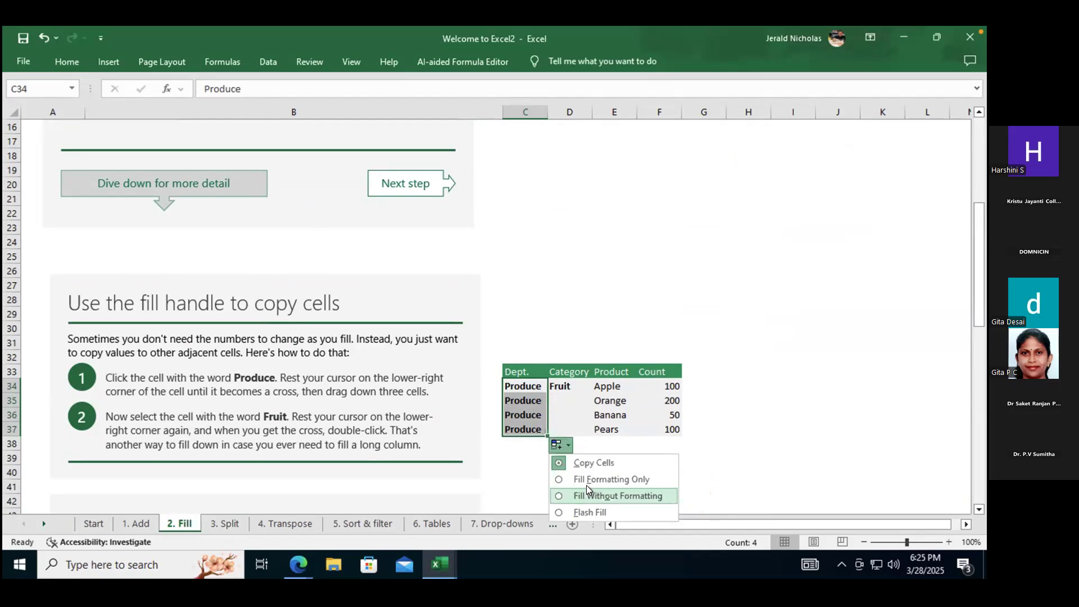
{"action": "left_click", "coordinate": [598, 467]}
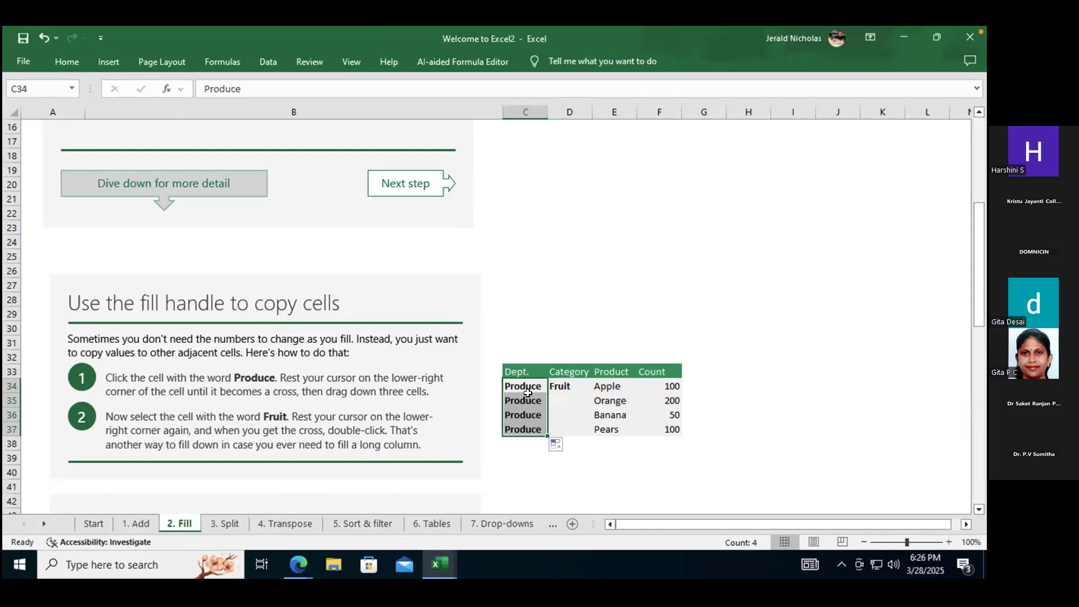
Copy "Fruit" from cell D34 down through D37 in the Category column.
{"action": "left_click", "coordinate": [563, 380]}
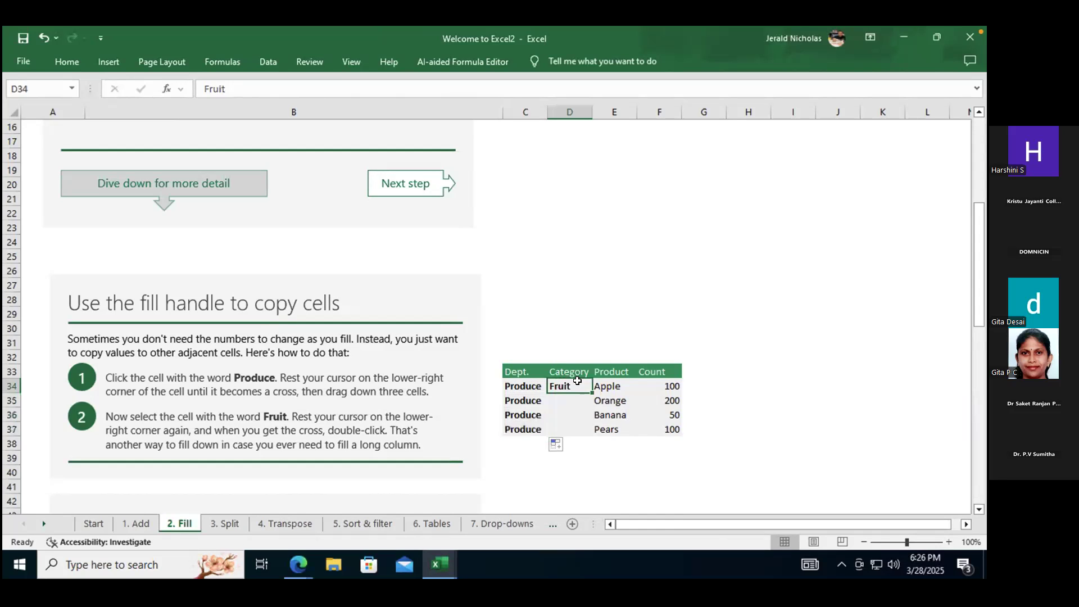
{"action": "left_click_drag", "start_coordinate": [588, 390], "coordinate": [593, 437]}
{"action": "scroll", "coordinate": [646, 435], "scroll_direction": "down", "scroll_amount": 3}
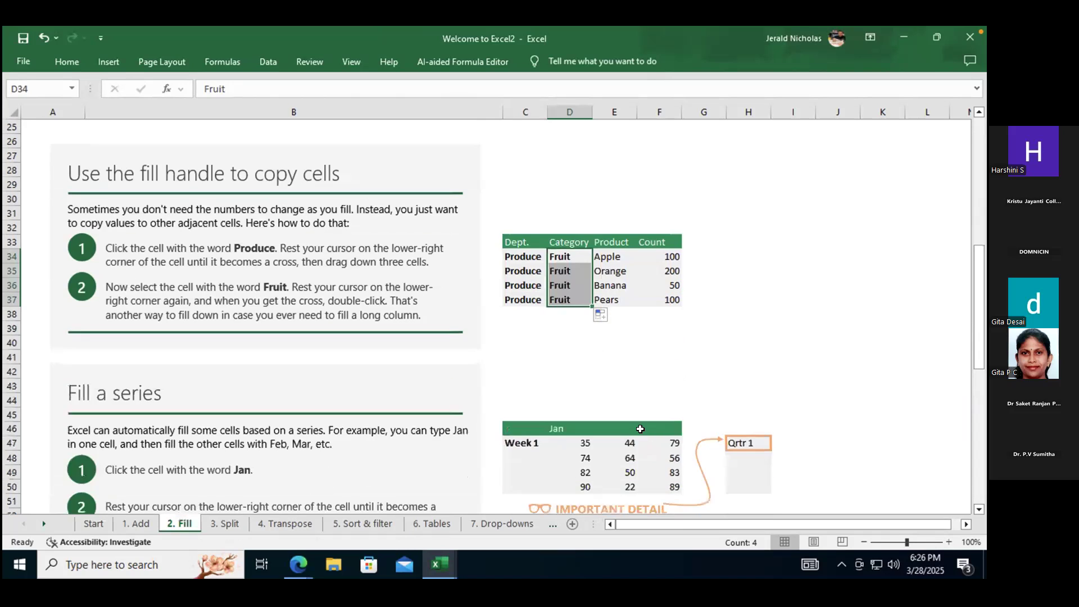
In the empty area beside the Fill a series section, enter 2025 in K43 and Jan in K44.
{"action": "scroll", "coordinate": [605, 404], "scroll_direction": "down", "scroll_amount": 1}
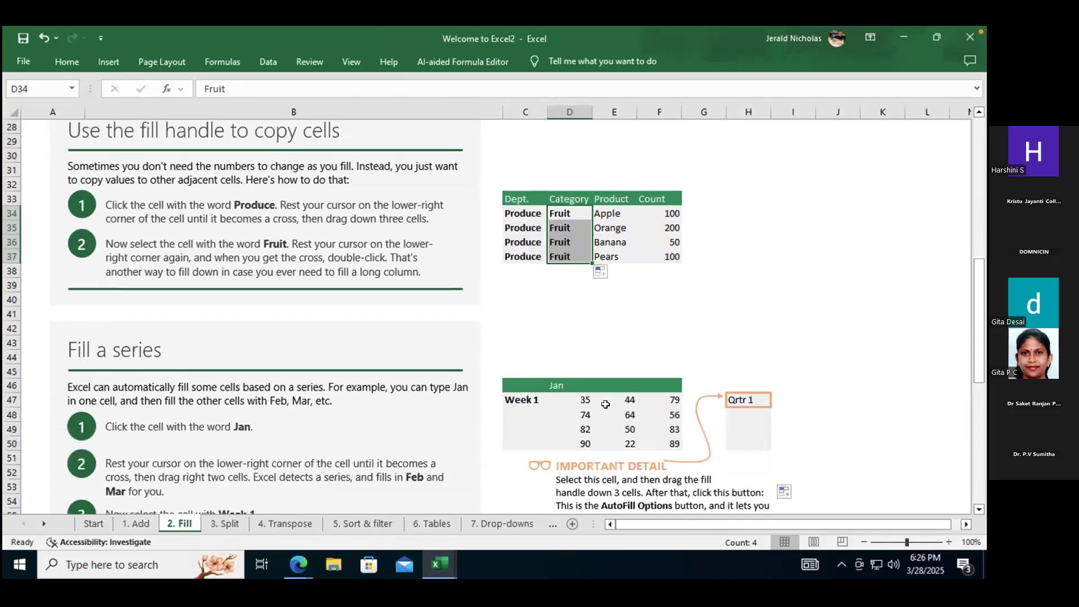
{"action": "scroll", "coordinate": [587, 389], "scroll_direction": "down", "scroll_amount": 1}
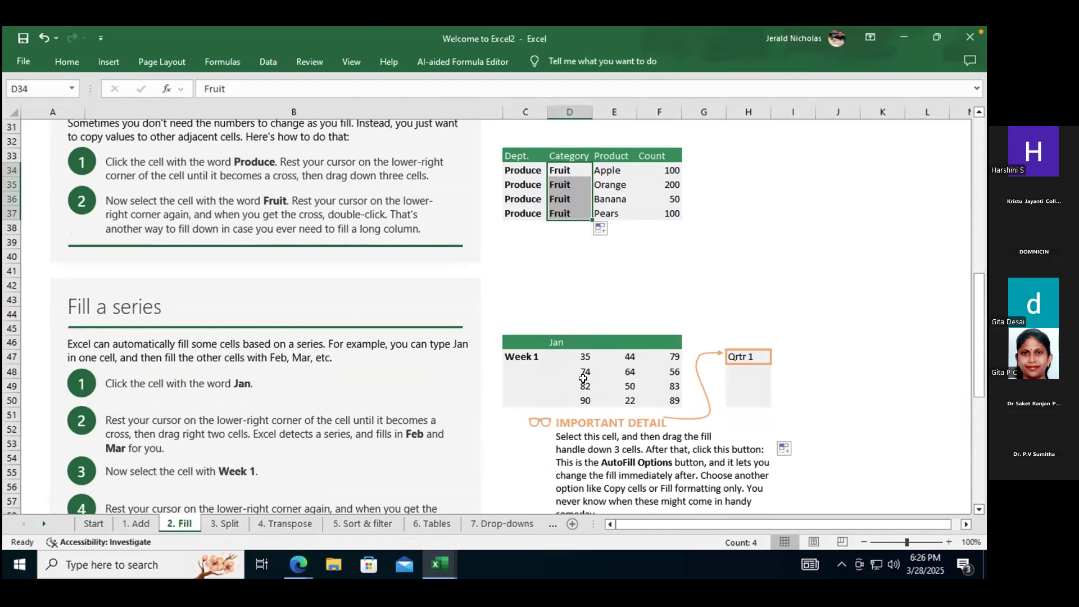
{"action": "left_click", "coordinate": [891, 327]}
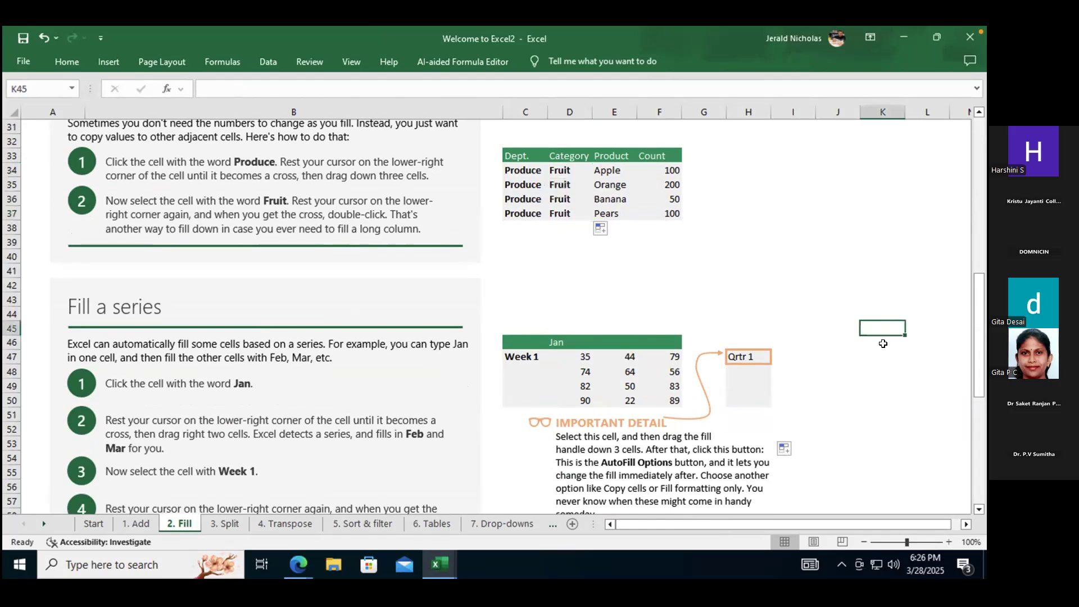
{"action": "left_click", "coordinate": [872, 301]}
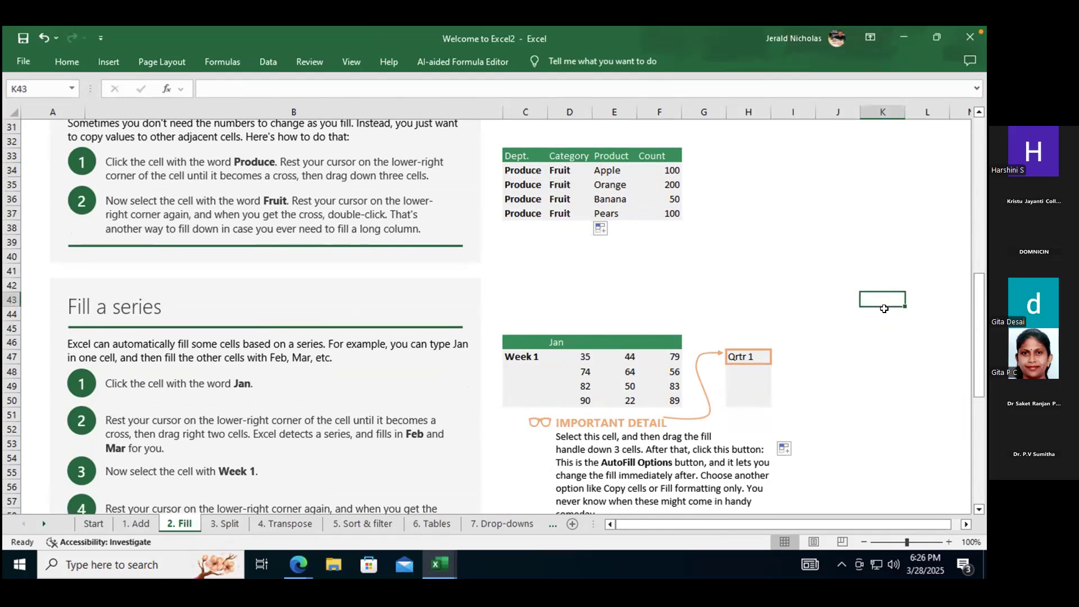
{"action": "type", "text": "2025"}
{"action": "key", "text": "Return"}
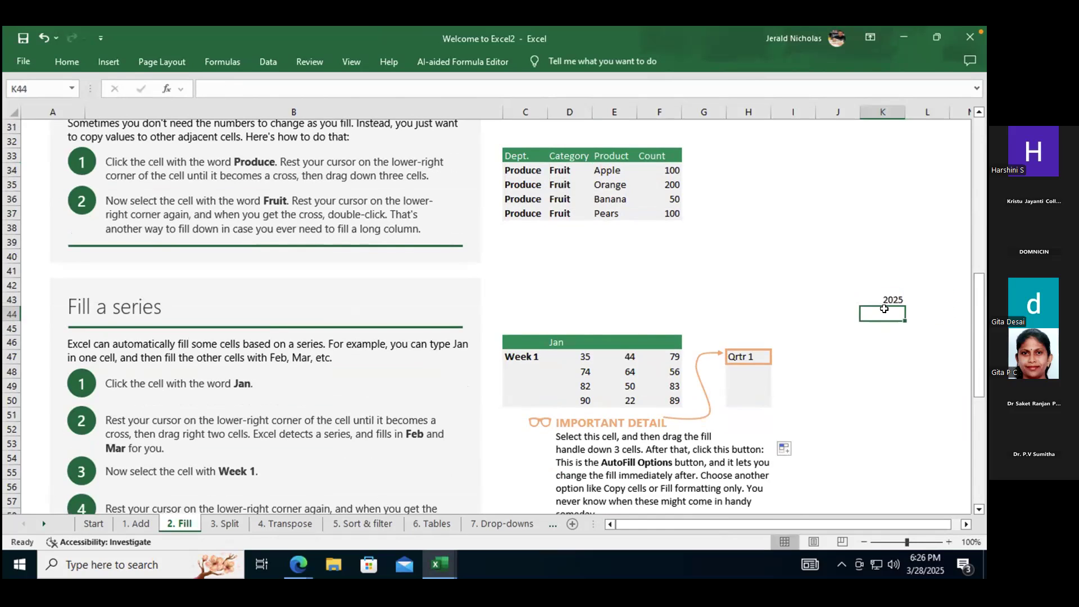
{"action": "type", "text": "Jan"}
{"action": "key", "text": "Tab"}
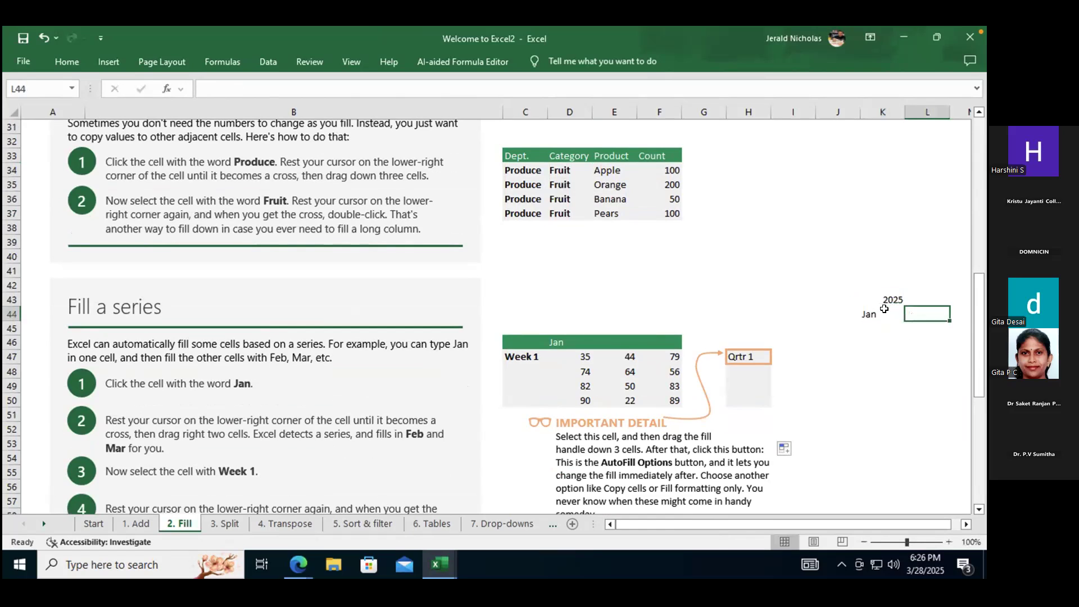
Fill the month series from Jan in K44 down through Dec in K55.
{"action": "left_click", "coordinate": [884, 309]}
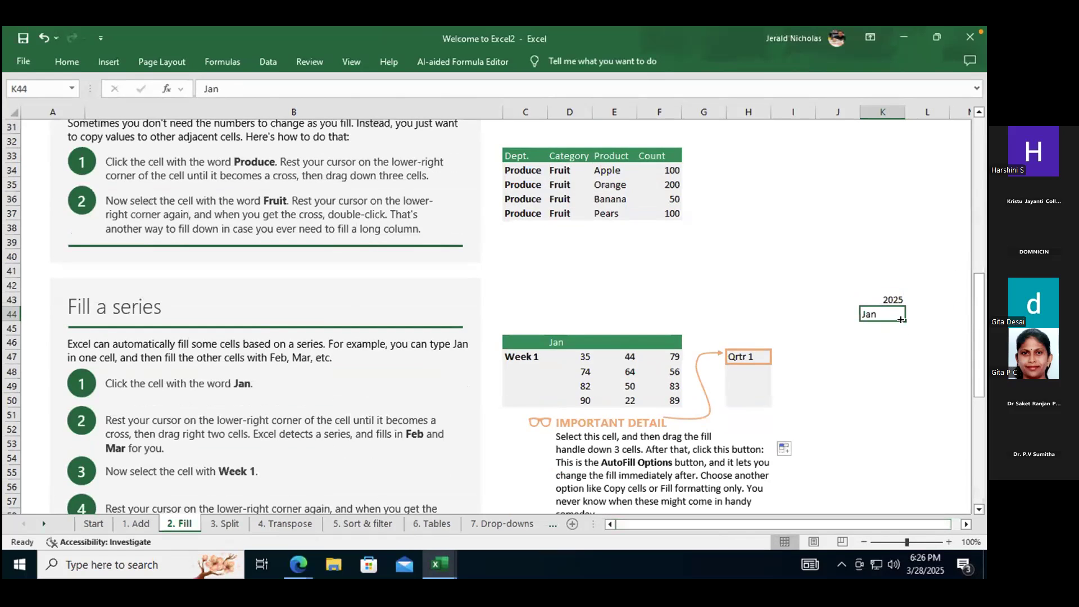
{"action": "left_click_drag", "start_coordinate": [901, 320], "coordinate": [899, 474]}
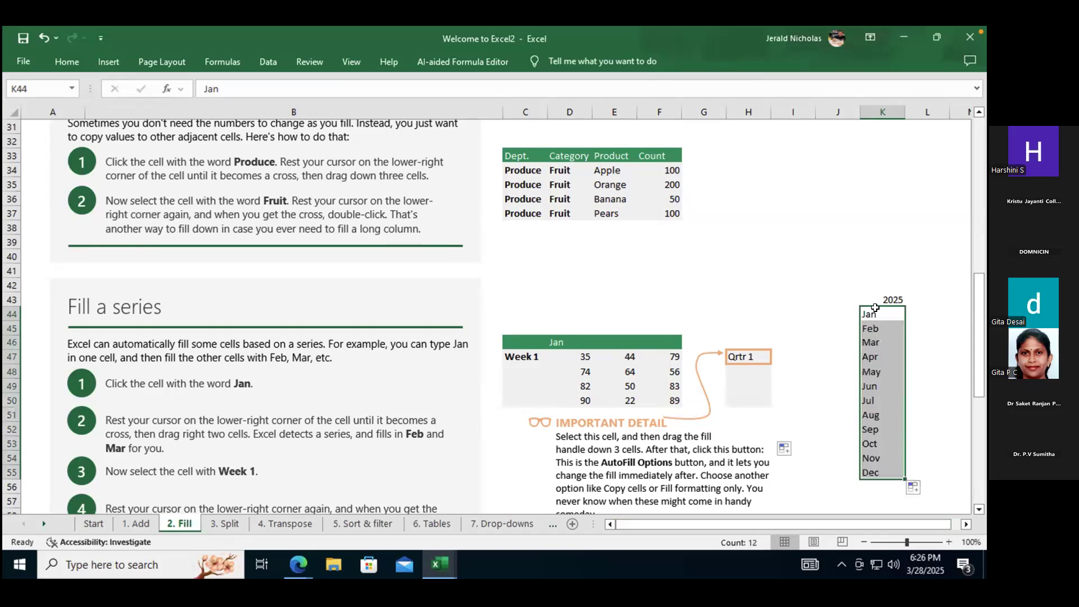
{"action": "left_click_drag", "start_coordinate": [876, 433], "coordinate": [874, 438]}
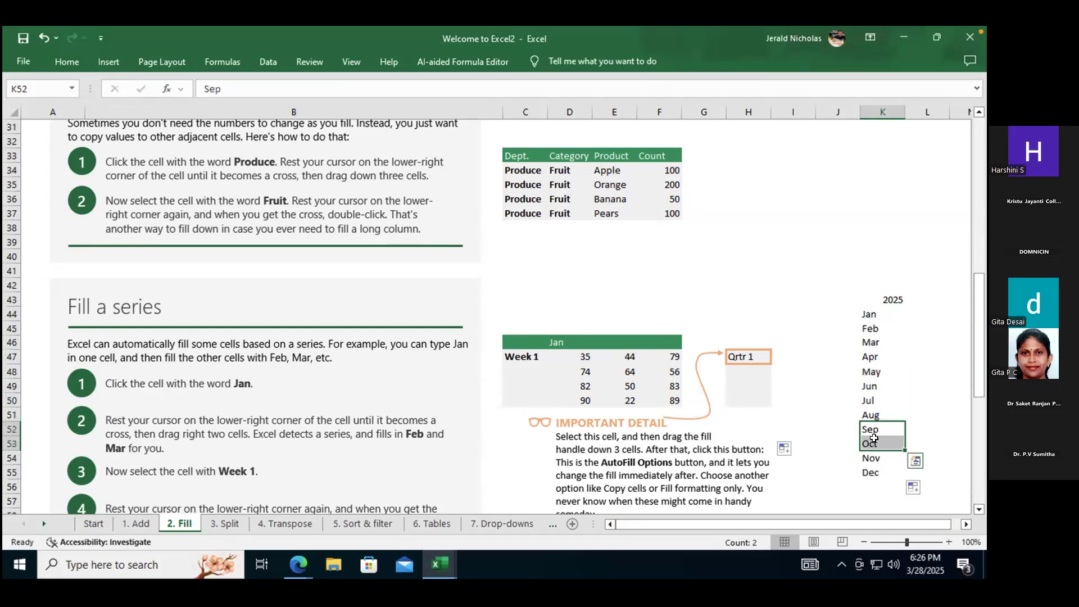
{"action": "left_click", "coordinate": [884, 313]}
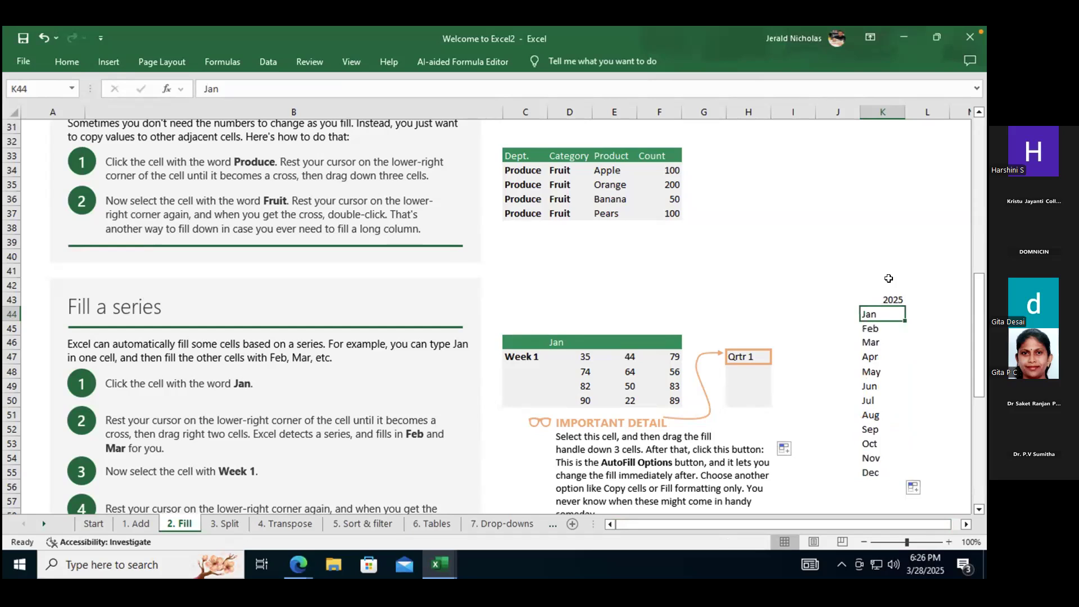
Delete cells K42 to K55 with the year and month series, shifting cells left.
{"action": "left_click_drag", "start_coordinate": [874, 284], "coordinate": [889, 475]}
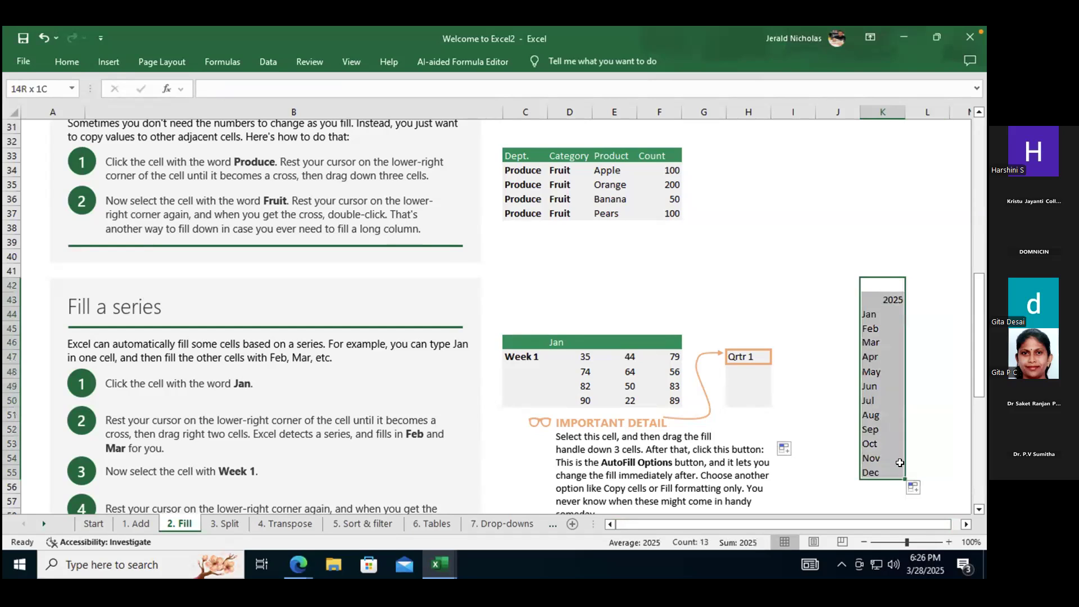
{"action": "right_click", "coordinate": [889, 432]}
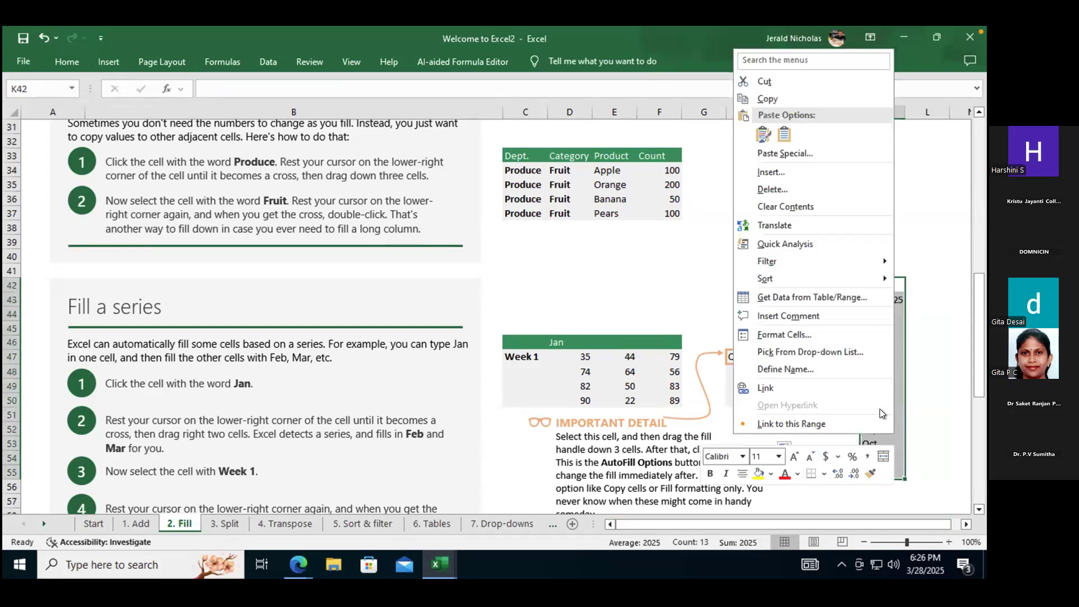
{"action": "left_click", "coordinate": [807, 187]}
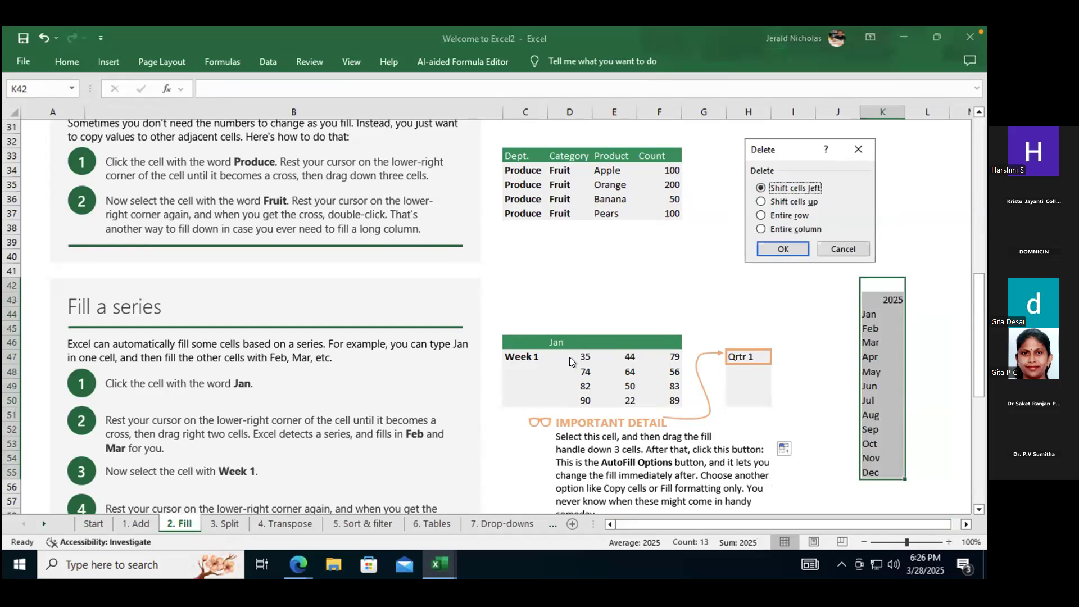
{"action": "left_click", "coordinate": [771, 248]}
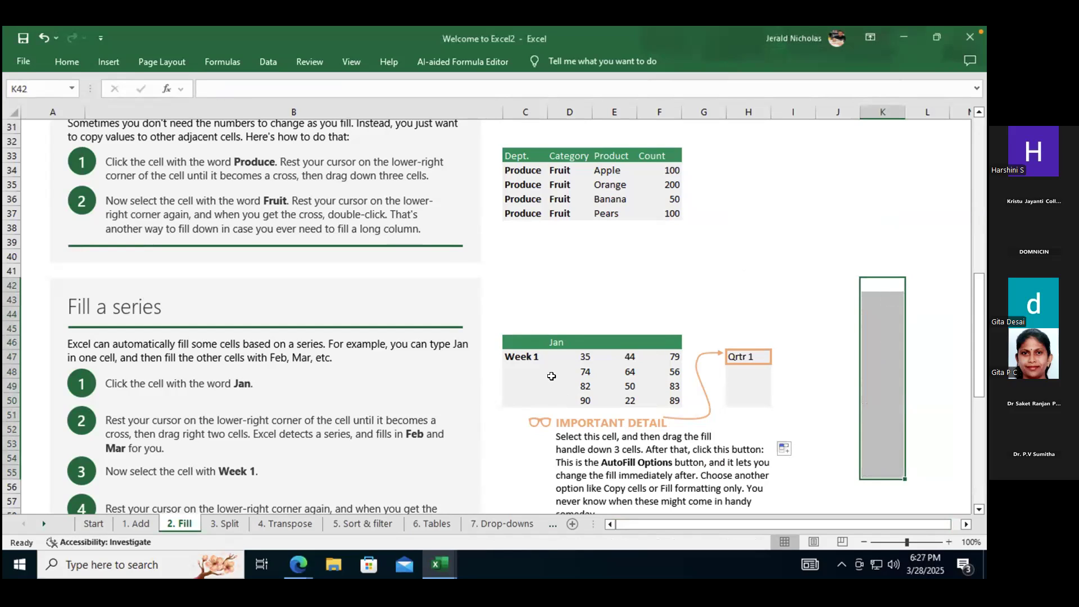
Fill the week series from Week 1 in C47 down through Week 4 in C50 and check the filled cells.
{"action": "left_click", "coordinate": [539, 358]}
{"action": "left_click_drag", "start_coordinate": [543, 361], "coordinate": [543, 405]}
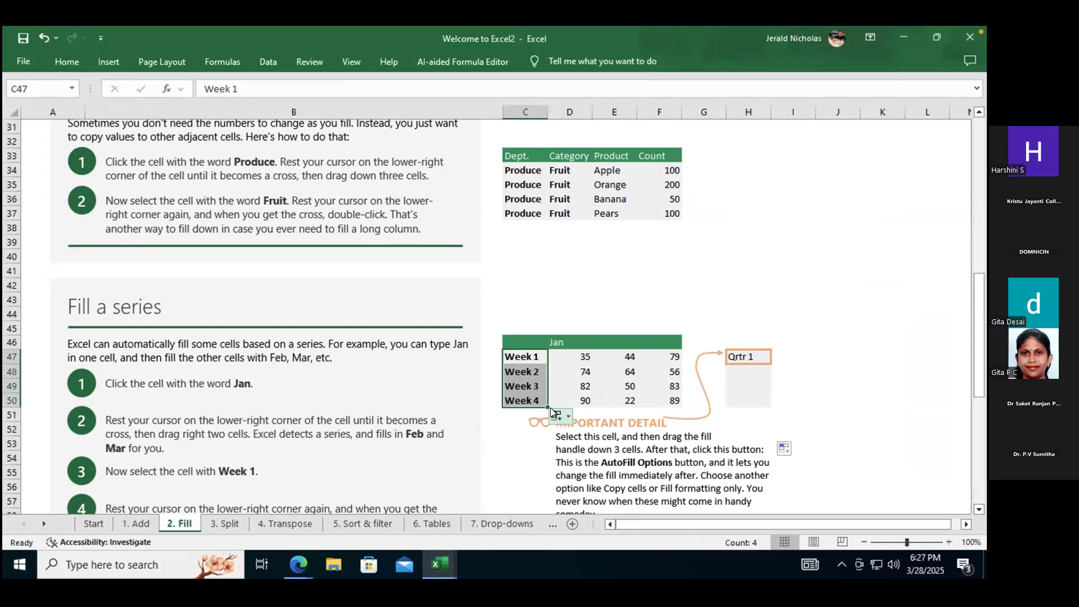
{"action": "left_click", "coordinate": [531, 371]}
{"action": "left_click", "coordinate": [526, 387]}
{"action": "left_click", "coordinate": [521, 399]}
Fill the quarter series from Qrtr 1 in H47 down through Qrtr 4 in H50.
{"action": "left_click", "coordinate": [771, 360]}
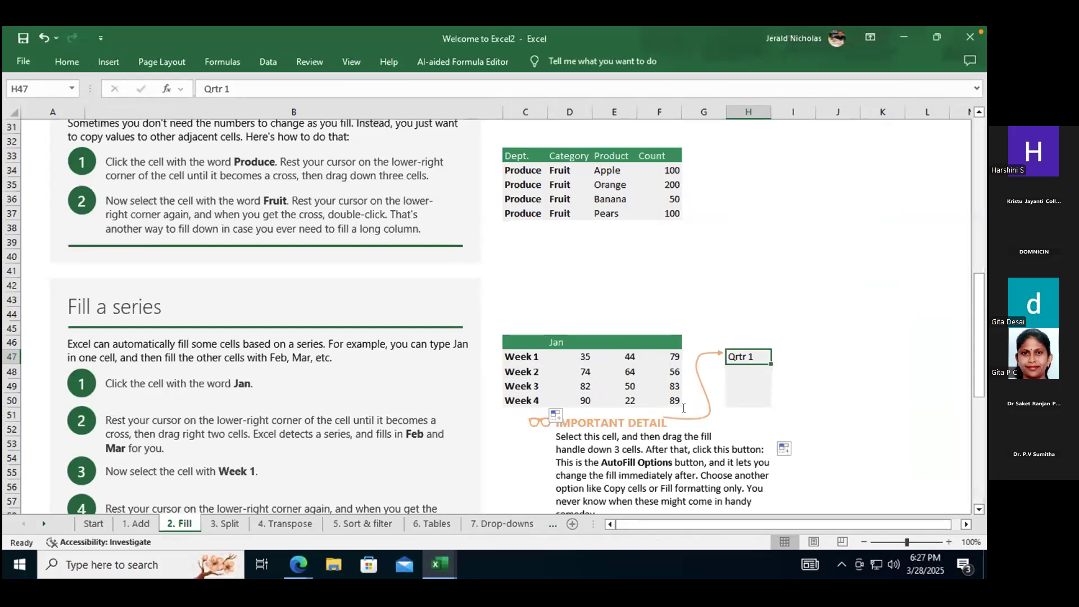
{"action": "scroll", "coordinate": [684, 409], "scroll_direction": "down", "scroll_amount": 2}
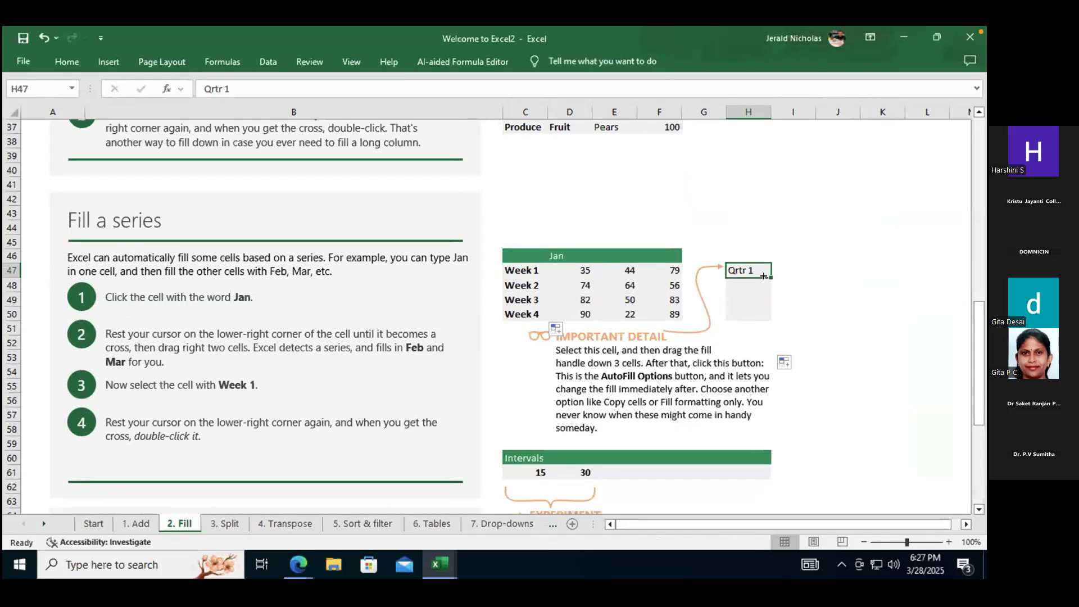
{"action": "left_click_drag", "start_coordinate": [768, 276], "coordinate": [771, 316]}
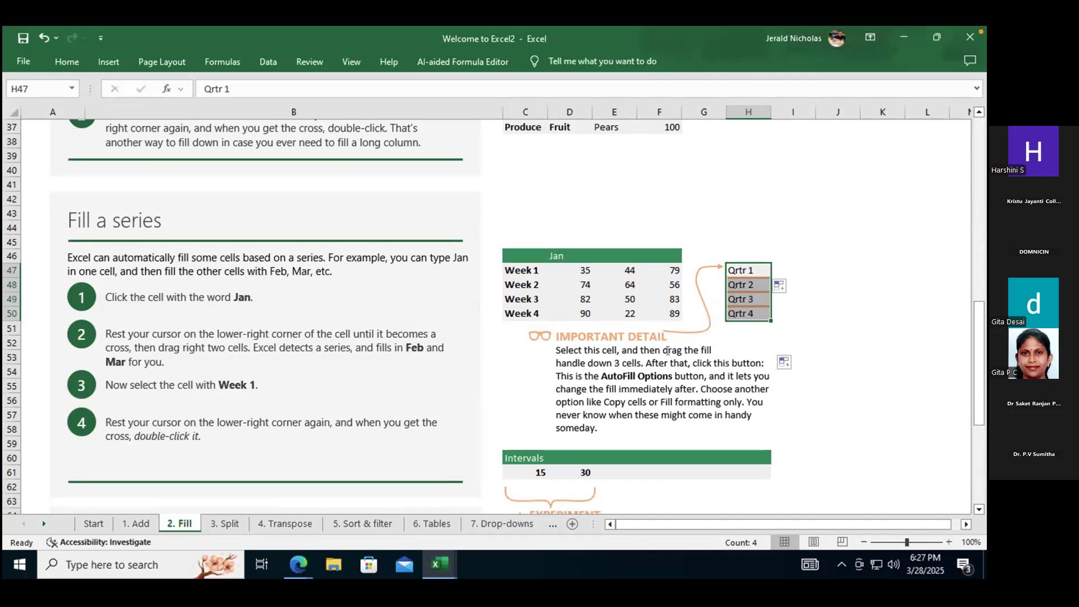
Examine the Intervals experiment in row 61 and the Important Detail note about AutoFill Options.
{"action": "scroll", "coordinate": [668, 351], "scroll_direction": "down", "scroll_amount": 4}
{"action": "scroll", "coordinate": [668, 350], "scroll_direction": "up", "scroll_amount": 2}
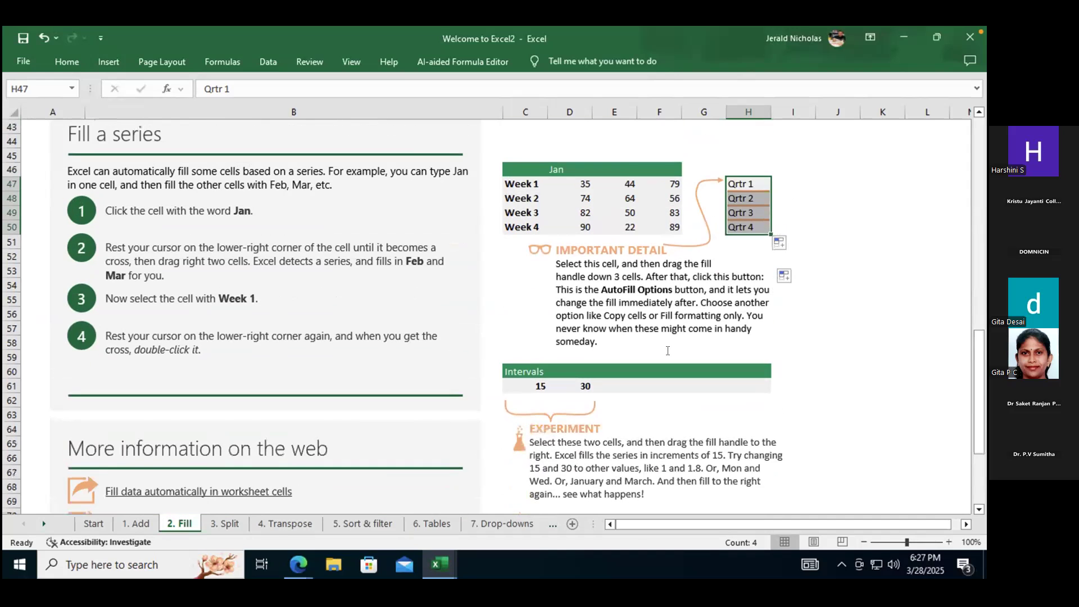
{"action": "left_click", "coordinate": [540, 386]}
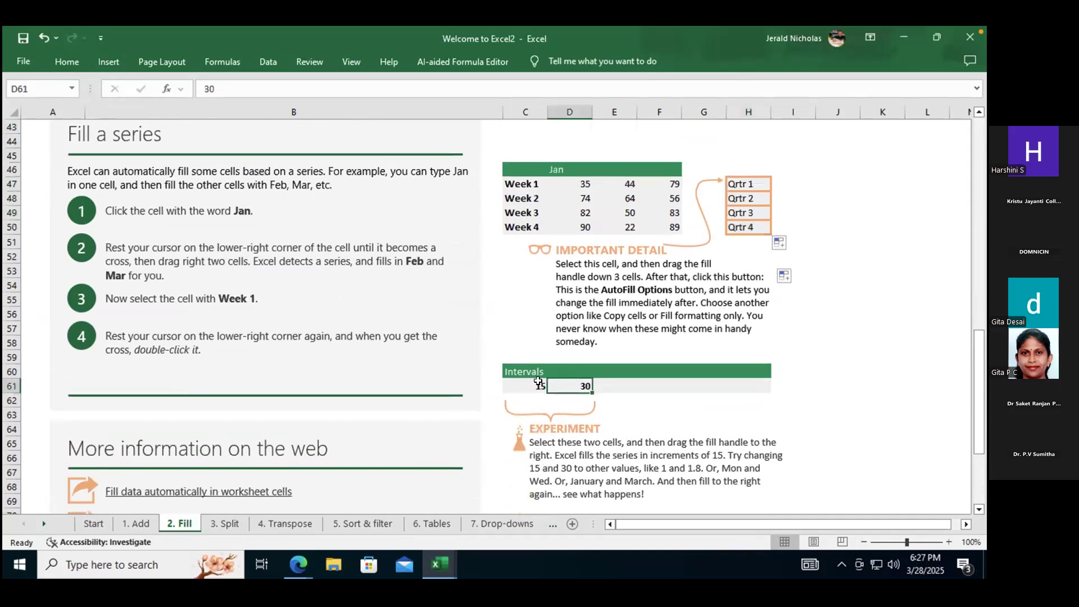
{"action": "left_click", "coordinate": [613, 387]}
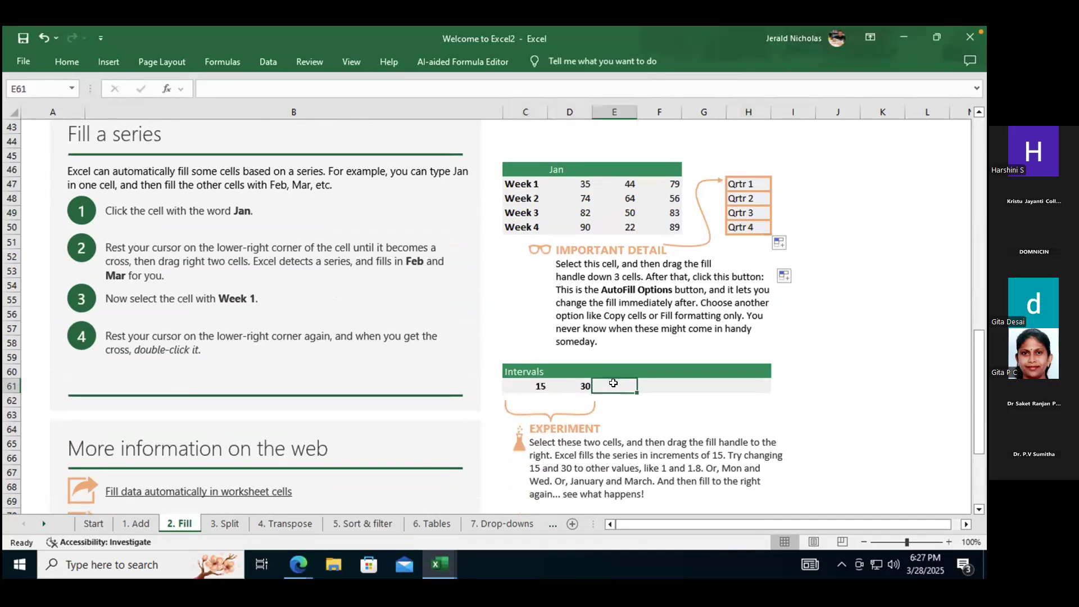
{"action": "scroll", "coordinate": [526, 354], "scroll_direction": "up", "scroll_amount": 1}
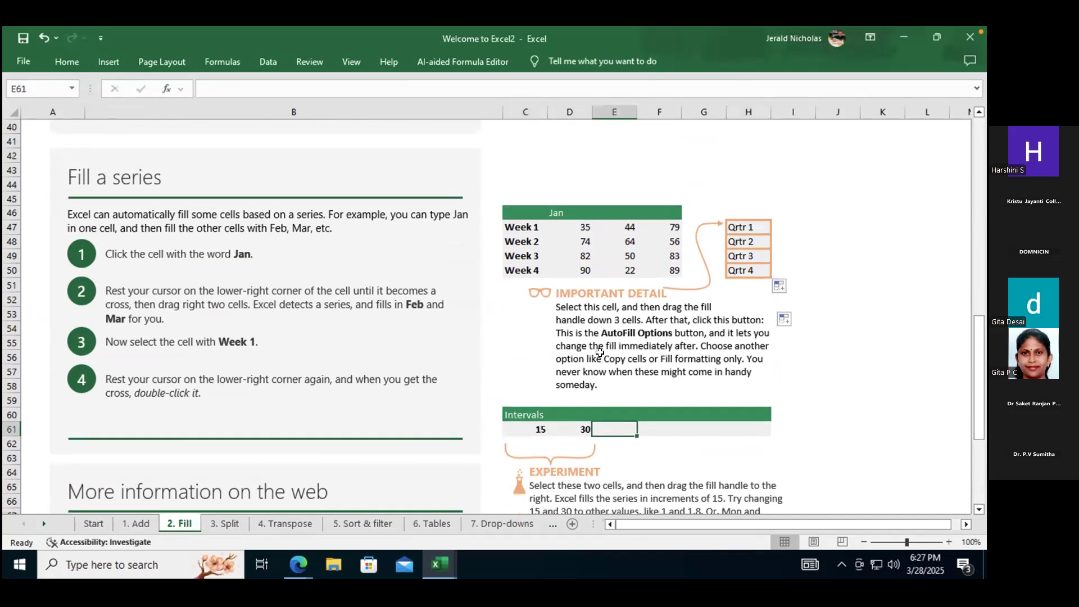
{"action": "left_click", "coordinate": [713, 371]}
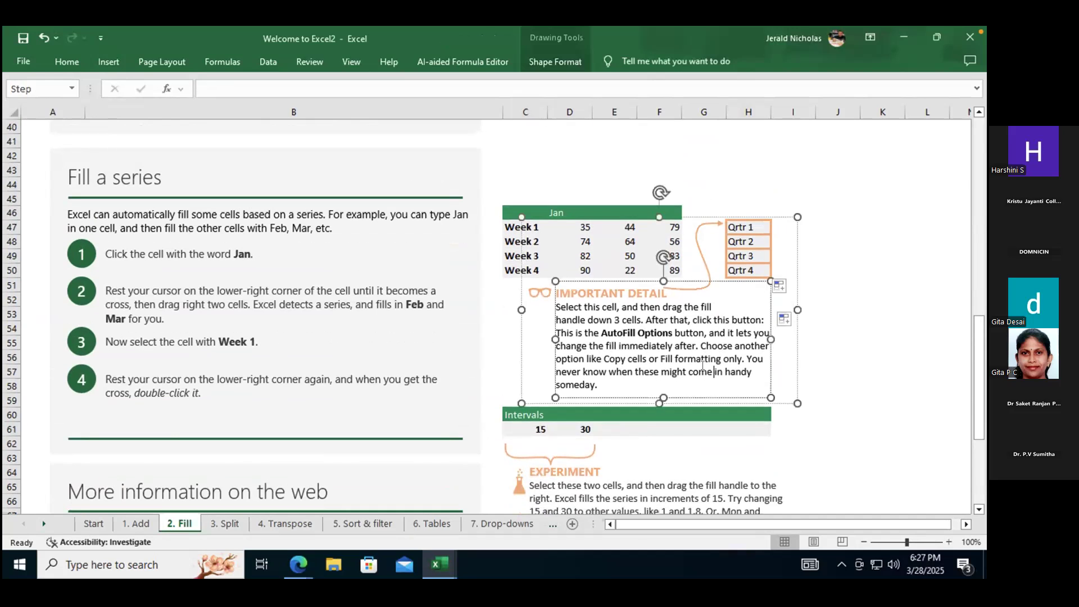
{"action": "left_click", "coordinate": [513, 300]}
{"action": "scroll", "coordinate": [802, 314], "scroll_direction": "down", "scroll_amount": 2}
Compare the source formulas of the Equals cells E7 and E14 in the two upper tables.
{"action": "scroll", "coordinate": [802, 314], "scroll_direction": "up", "scroll_amount": 15}
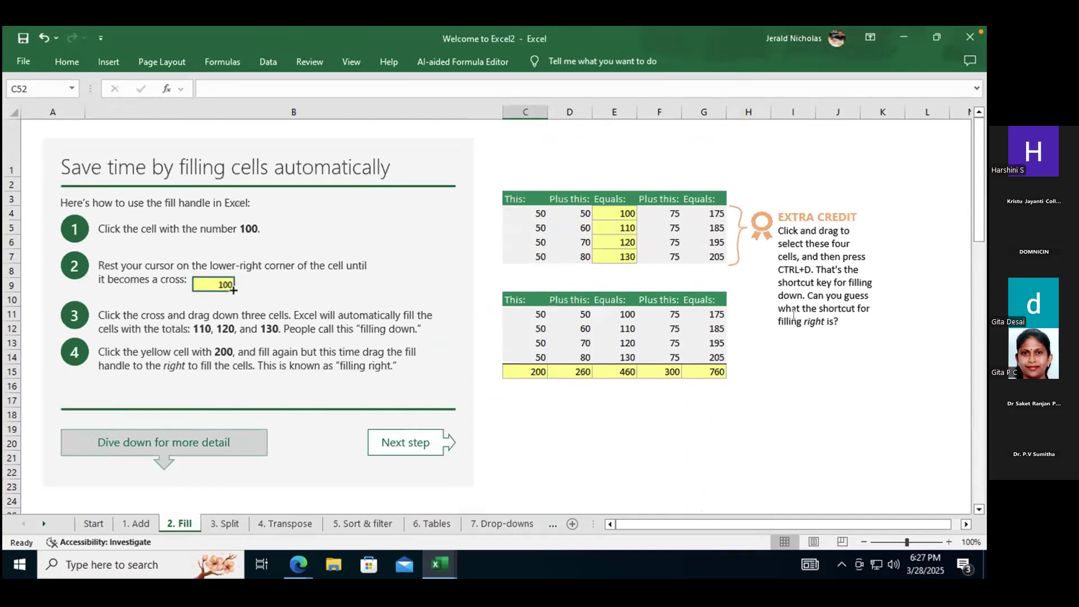
{"action": "left_click", "coordinate": [625, 259]}
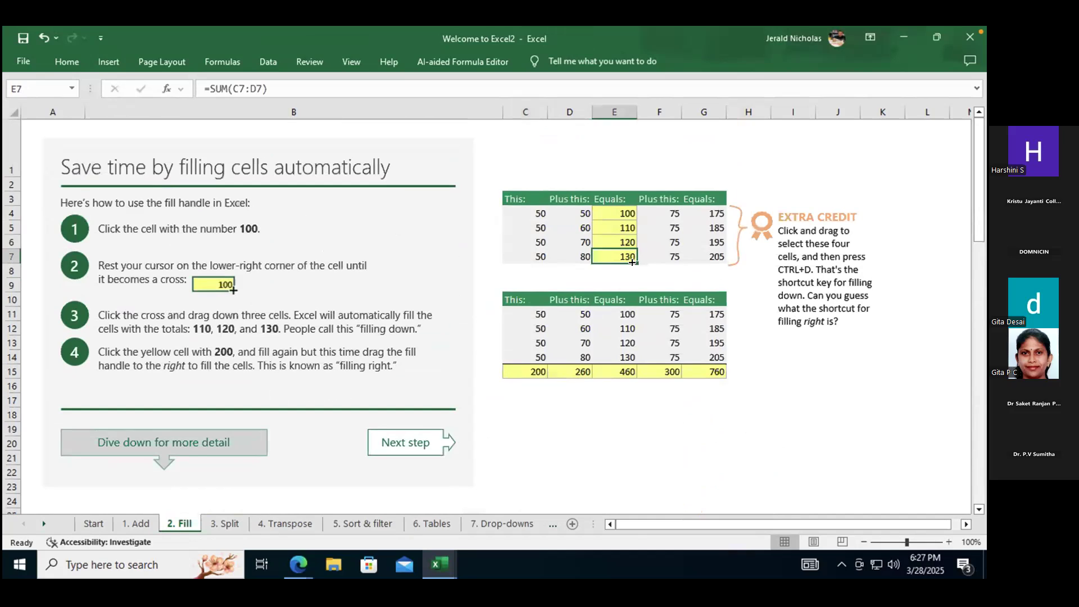
{"action": "left_click", "coordinate": [625, 354]}
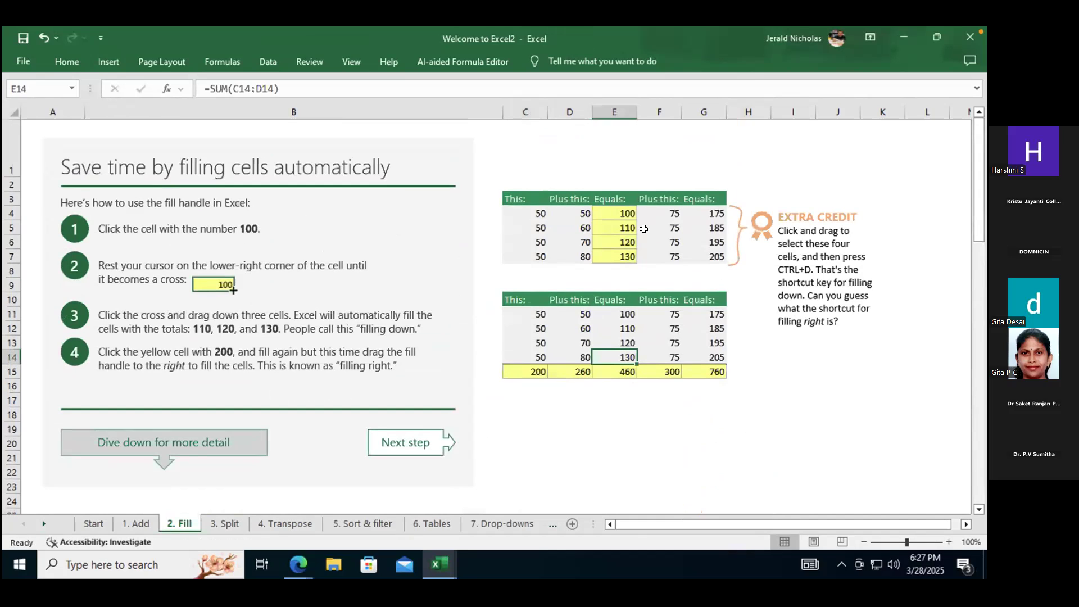
Fill the sum formula in E4 down through E7 again and view its auto fill options.
{"action": "left_click", "coordinate": [629, 216]}
{"action": "left_click_drag", "start_coordinate": [634, 219], "coordinate": [636, 263]}
{"action": "left_click", "coordinate": [649, 272]}
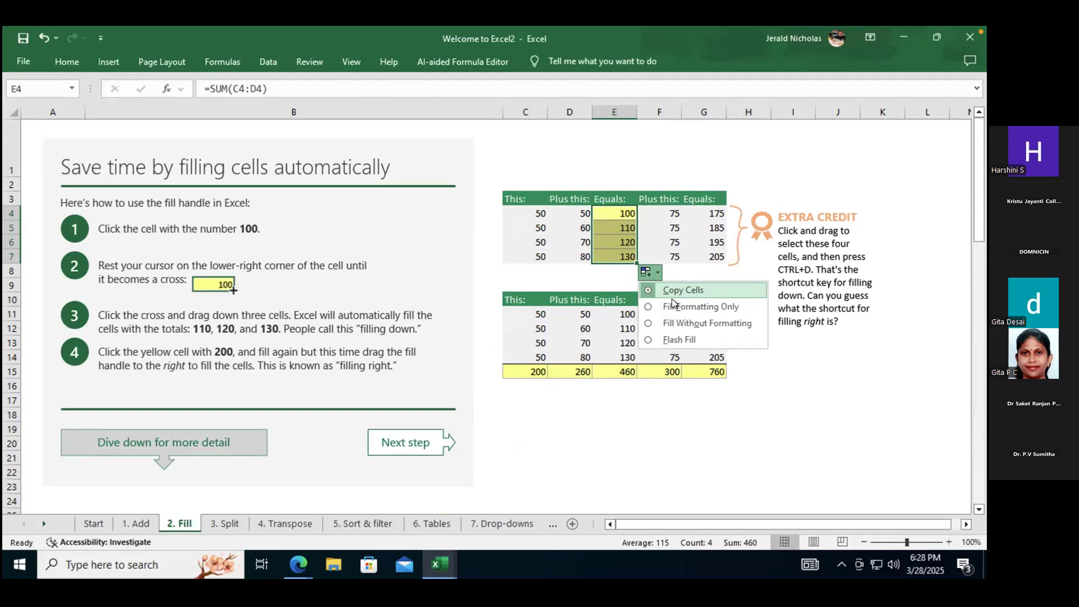
{"action": "left_click", "coordinate": [607, 398]}
Open the "3. Split" sheet and examine its instructions and the Email, First name and Last name columns.
{"action": "left_click", "coordinate": [224, 525]}
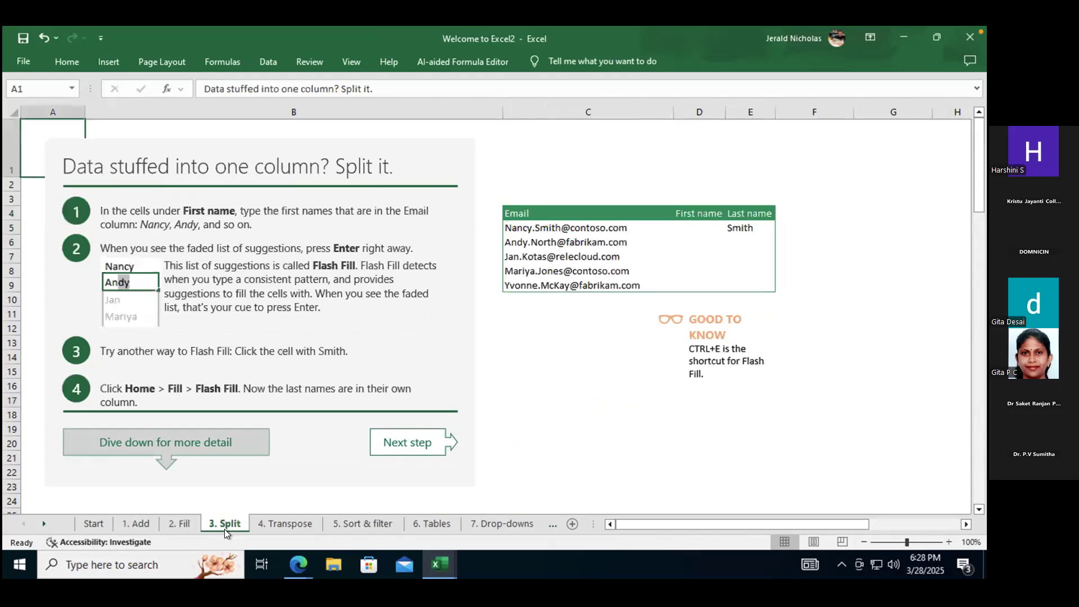
{"action": "left_click", "coordinate": [579, 344]}
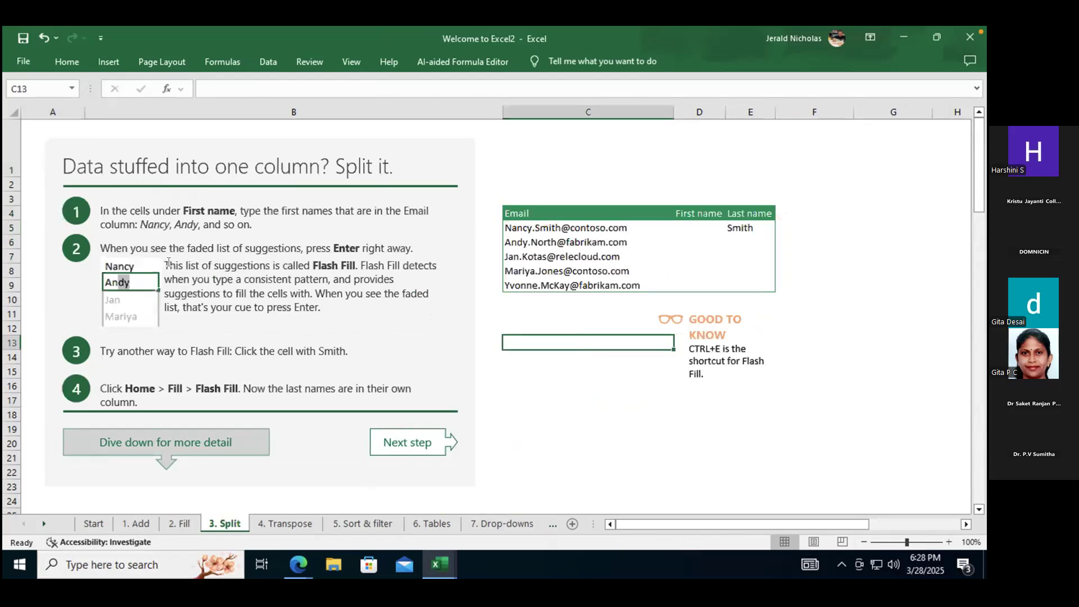
{"action": "scroll", "coordinate": [624, 364], "scroll_direction": "down", "scroll_amount": 2}
{"action": "scroll", "coordinate": [619, 366], "scroll_direction": "up", "scroll_amount": 2}
{"action": "left_click", "coordinate": [573, 226]}
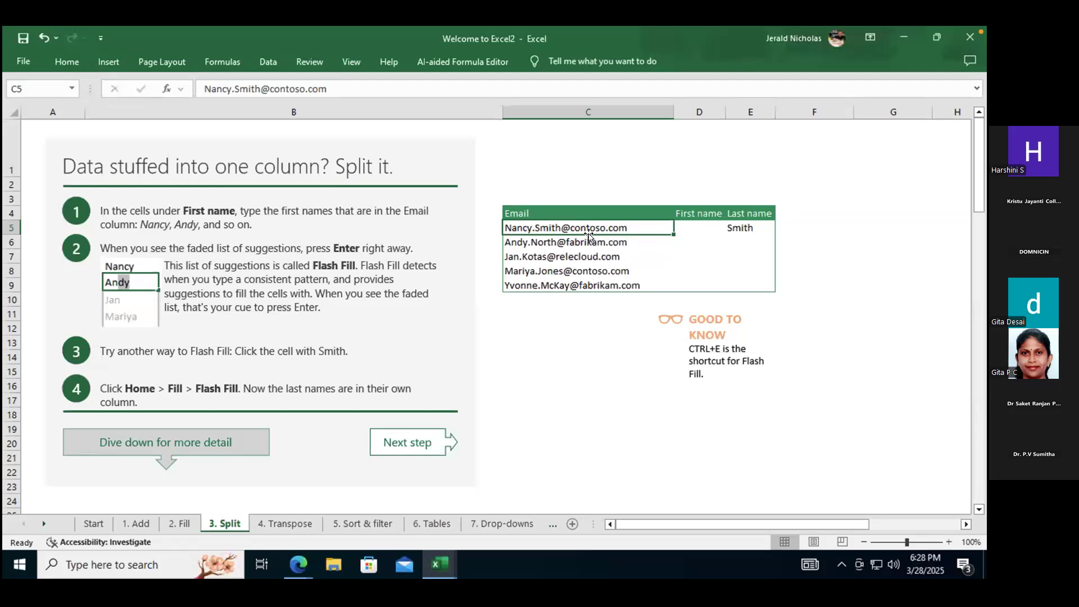
{"action": "left_click", "coordinate": [692, 226]}
{"action": "left_click", "coordinate": [552, 210]}
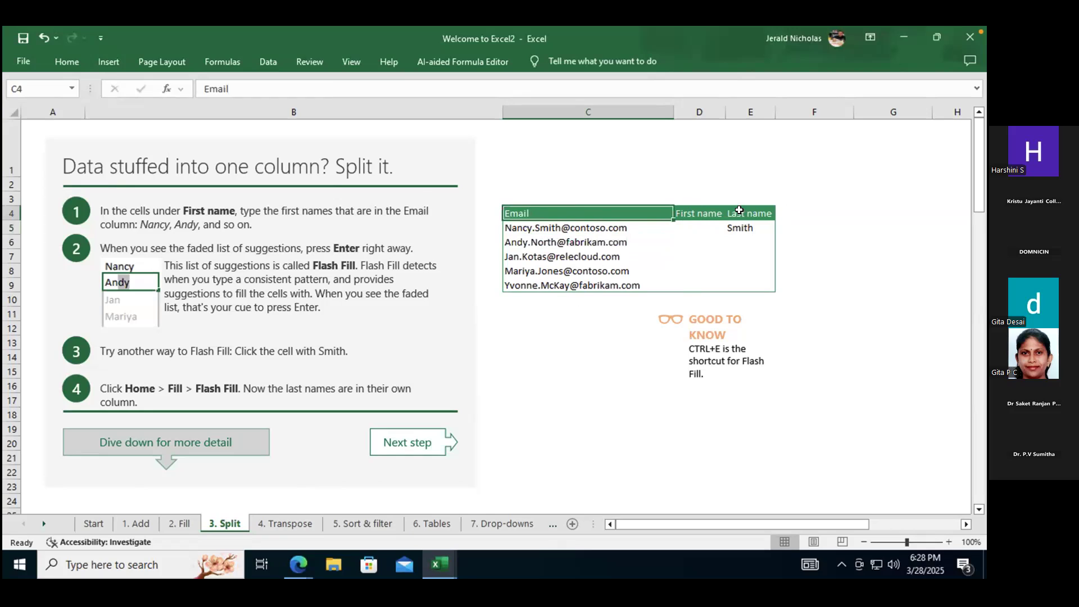
{"action": "left_click", "coordinate": [745, 226]}
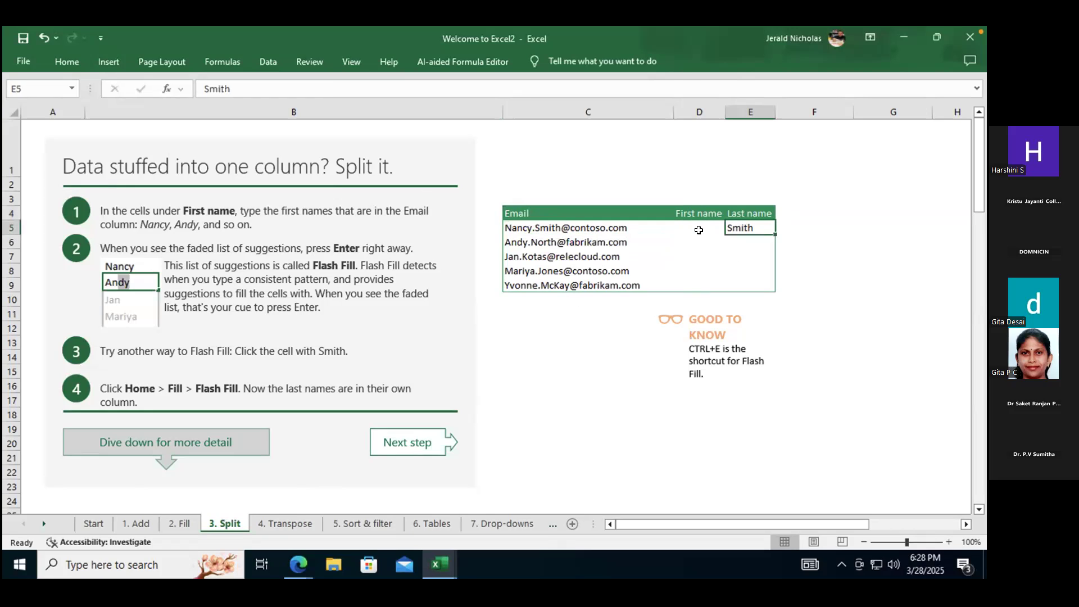
Select cell D5 under First name and pin the ribbon so its Home commands stay displayed.
{"action": "left_click", "coordinate": [691, 227]}
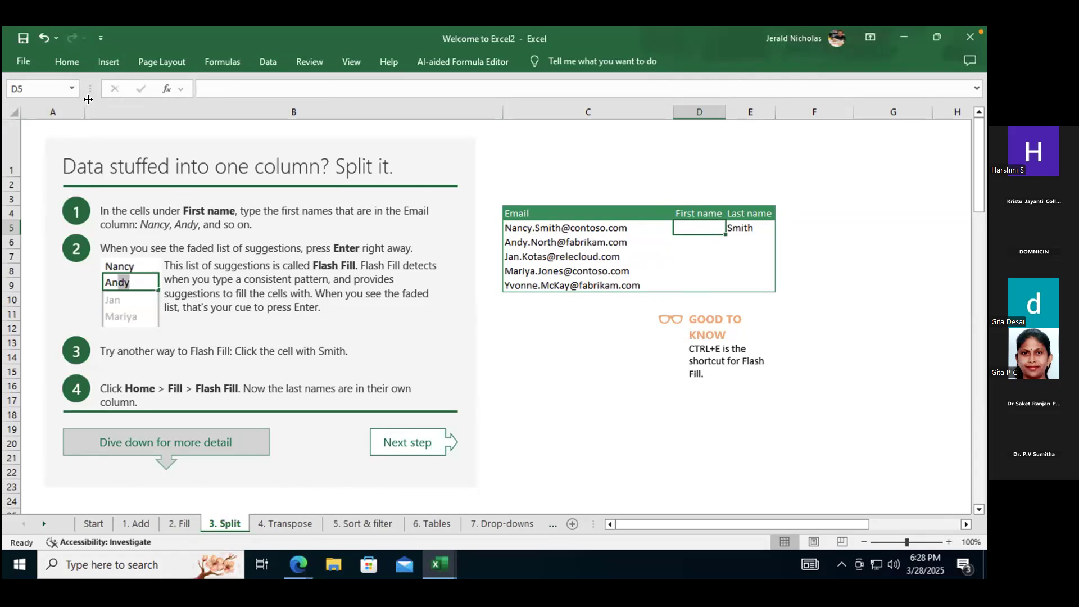
{"action": "left_click", "coordinate": [59, 59]}
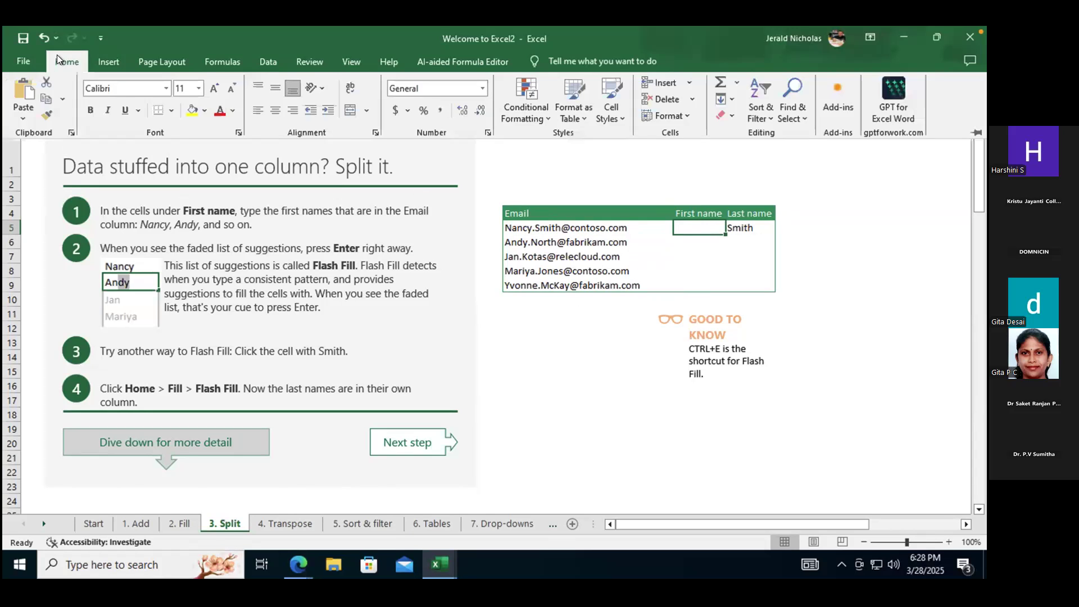
{"action": "left_click", "coordinate": [976, 135]}
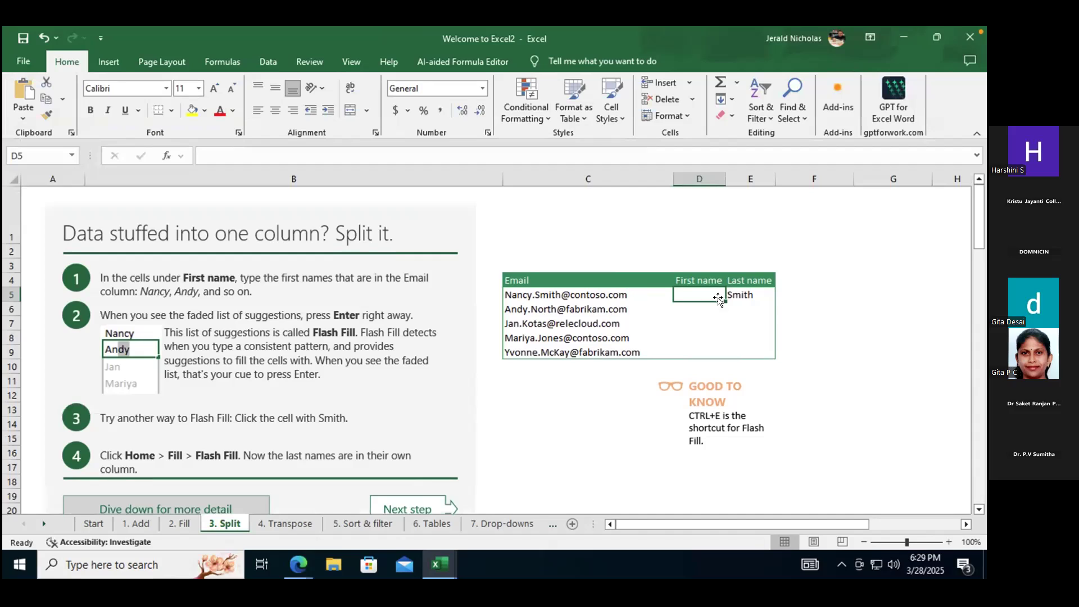
Try filling the last name in E5 down through E9 with Fill Formatting Only.
{"action": "left_click", "coordinate": [748, 296]}
{"action": "left_click_drag", "start_coordinate": [772, 300], "coordinate": [774, 360]}
{"action": "left_click", "coordinate": [785, 368]}
{"action": "left_click", "coordinate": [826, 399]}
{"action": "left_click", "coordinate": [746, 295]}
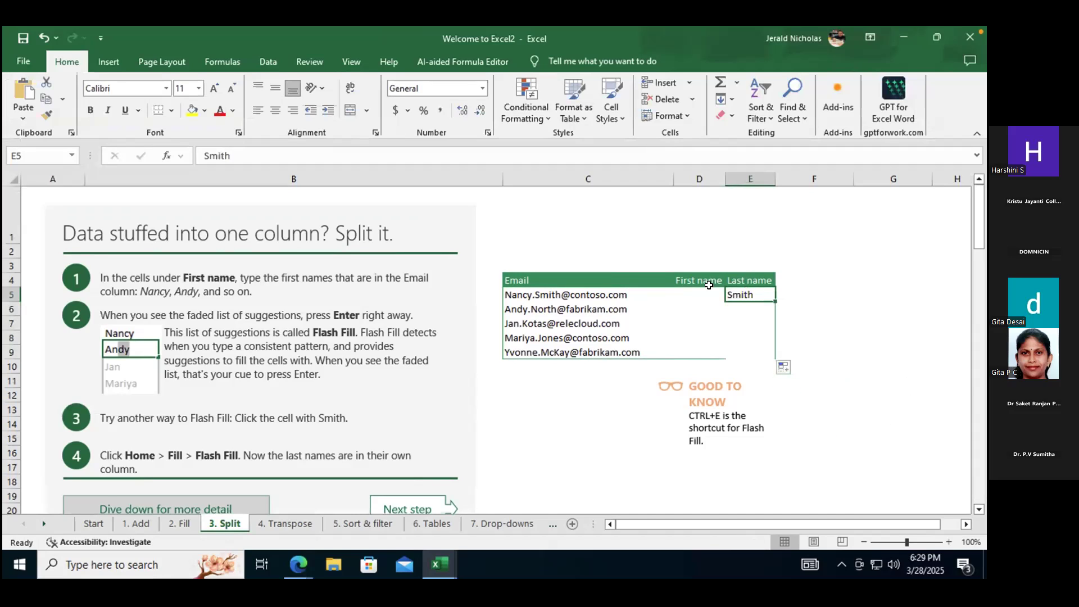
{"action": "left_click", "coordinate": [693, 287]}
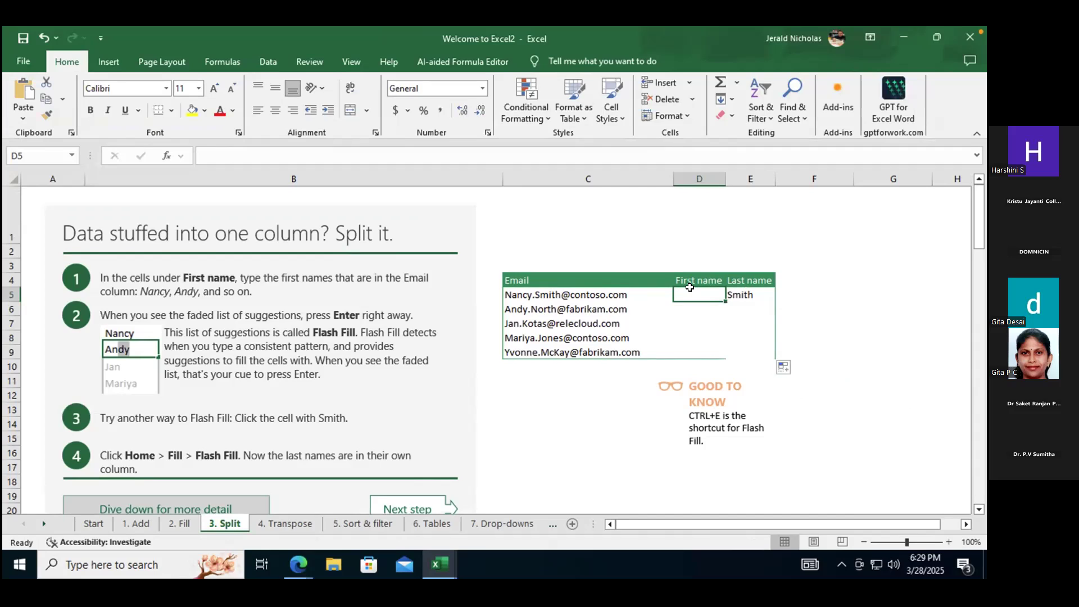
{"action": "type", "text": "Nam"}
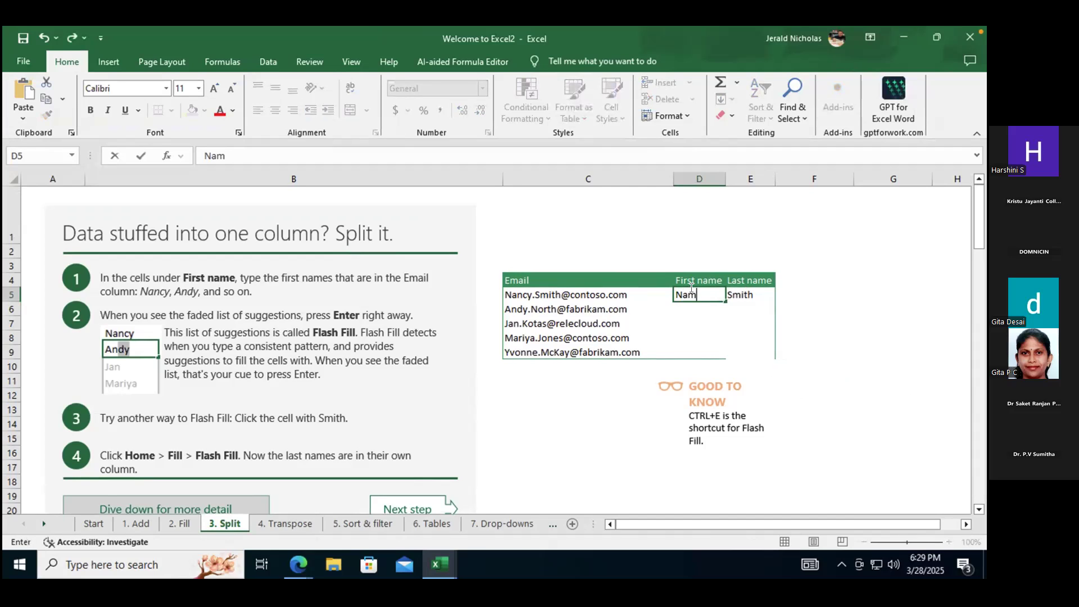
{"action": "key", "text": "Escape"}
{"action": "key", "text": "Right"}
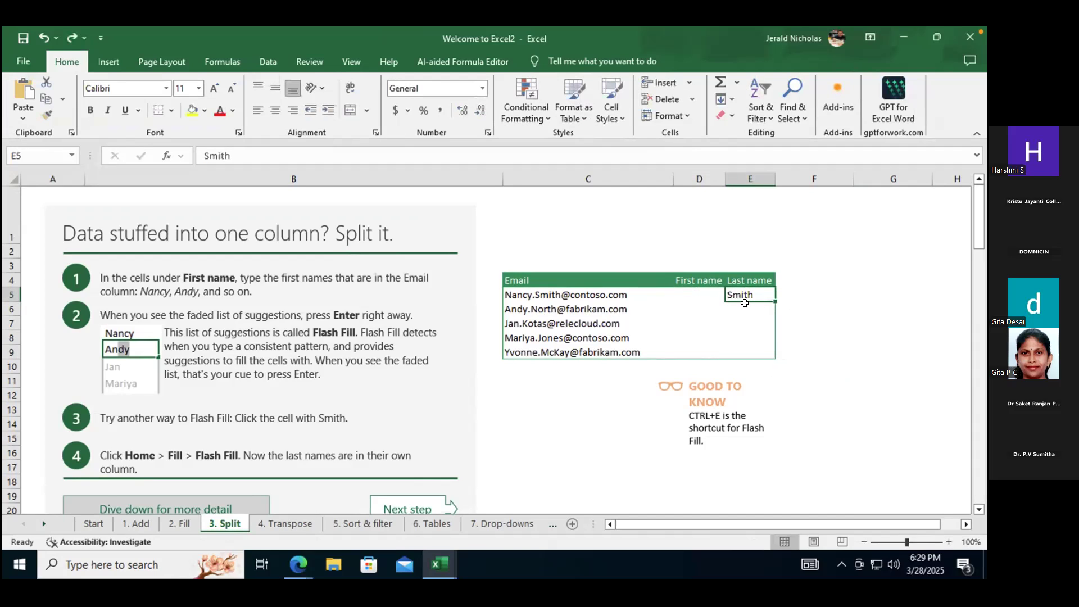
Enter the first name from the first email address in D5 under First name.
{"action": "left_click", "coordinate": [699, 295]}
{"action": "type", "text": "Nancy"}
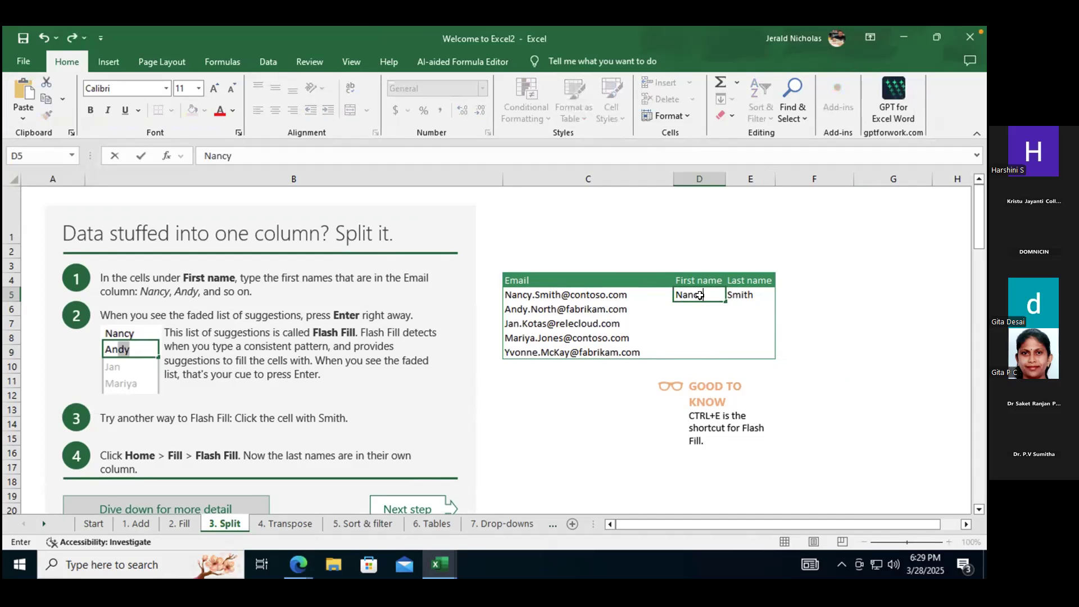
{"action": "key", "text": "Right"}
{"action": "left_click", "coordinate": [700, 295]}
{"action": "key", "text": "Right"}
{"action": "left_click", "coordinate": [700, 295]}
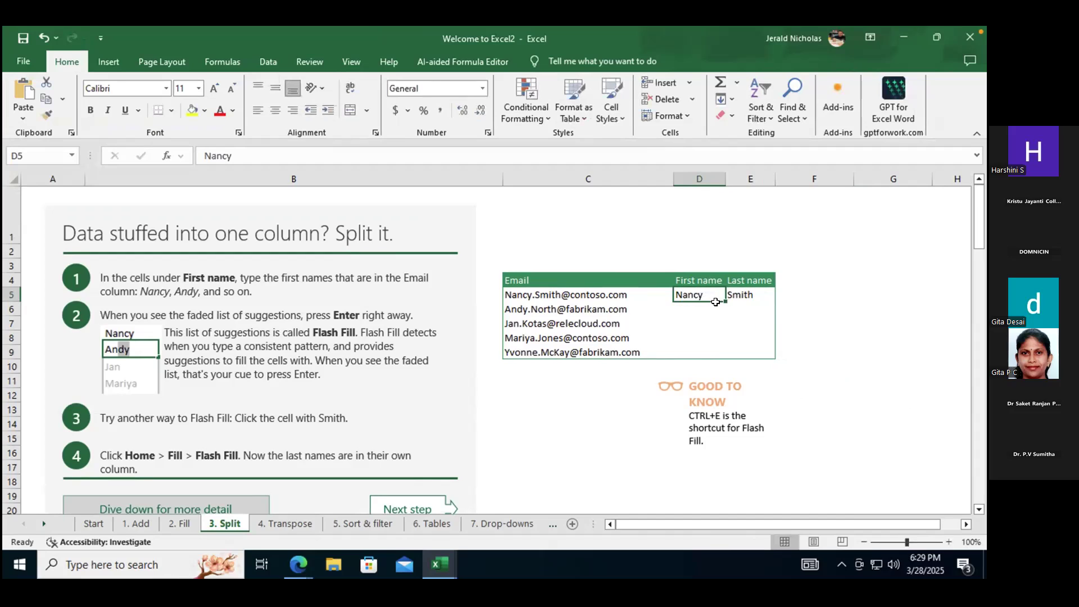
Try filling the first name in D5 down through D9 with Fill Formatting Only.
{"action": "left_click_drag", "start_coordinate": [726, 302], "coordinate": [721, 360]}
{"action": "left_click", "coordinate": [740, 368]}
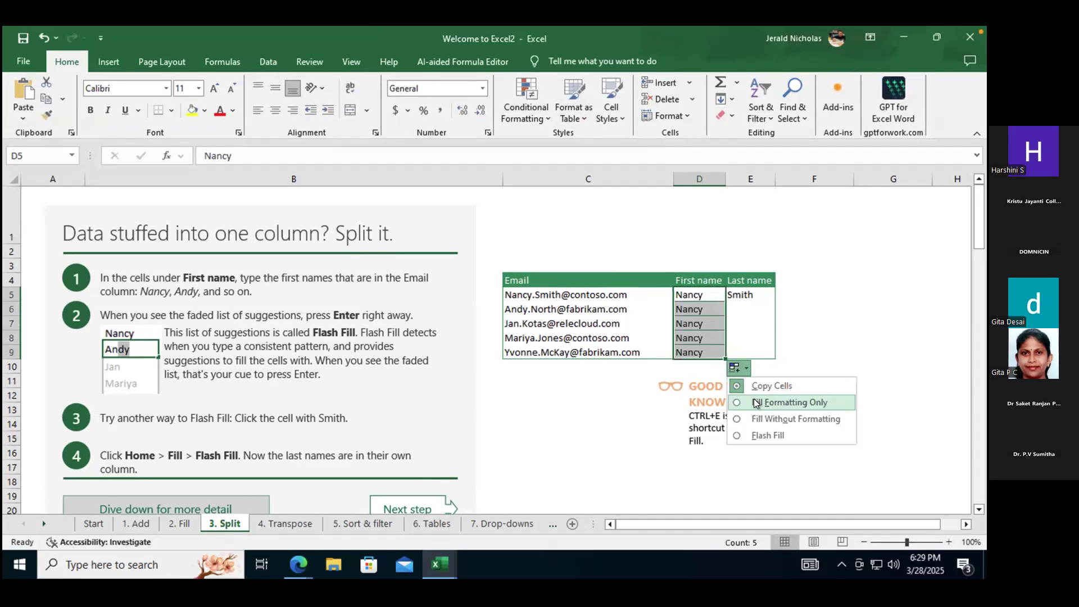
{"action": "left_click", "coordinate": [756, 402]}
Fill D5 down through D9 and switch the auto fill option to Flash Fill to extract the first names.
{"action": "left_click", "coordinate": [716, 298]}
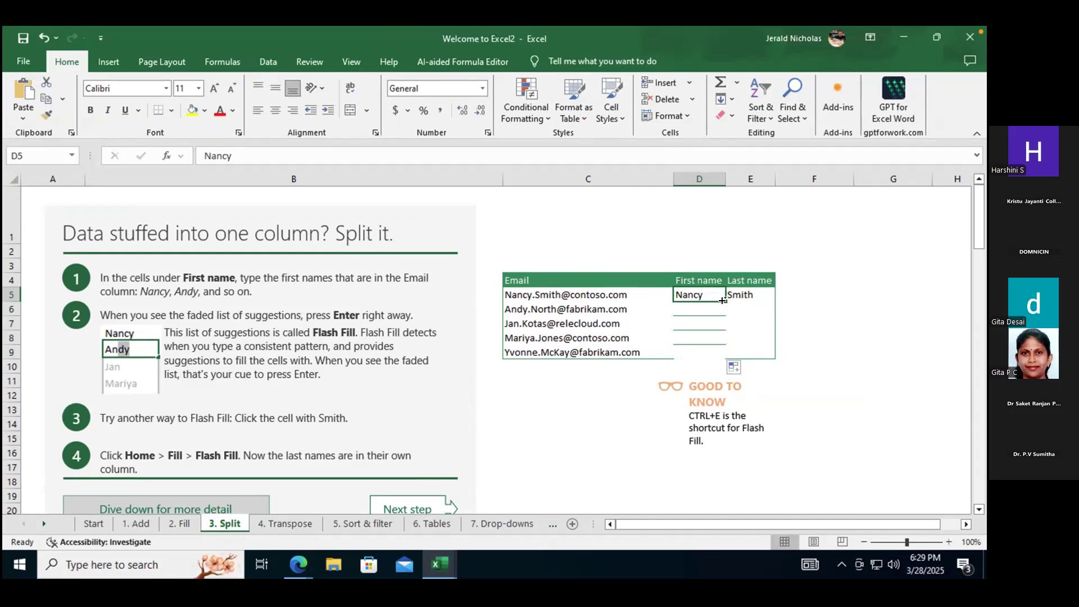
{"action": "left_click_drag", "start_coordinate": [723, 301], "coordinate": [723, 359]}
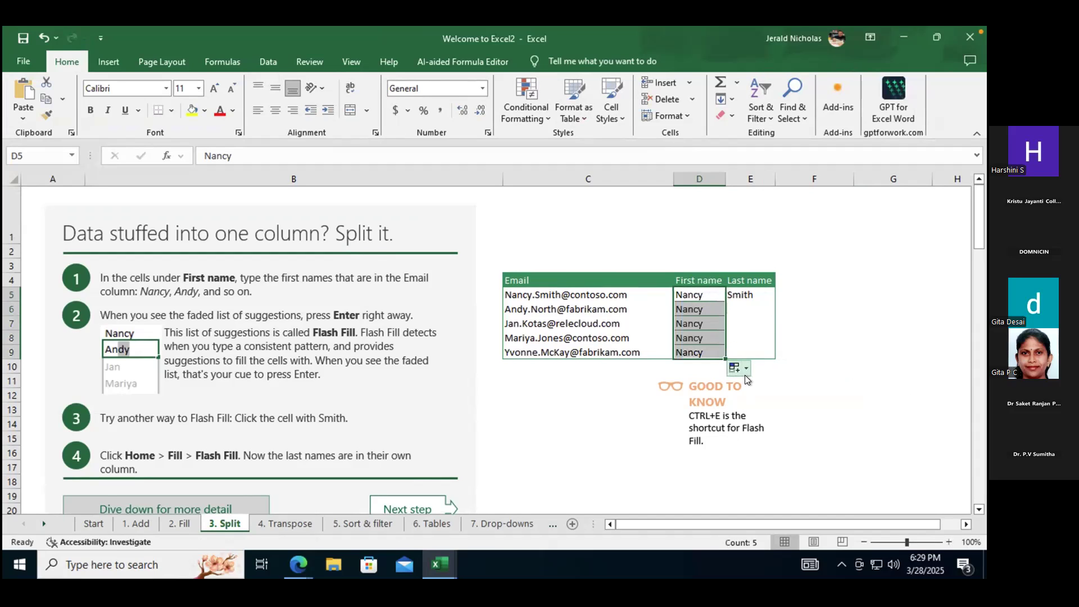
{"action": "left_click", "coordinate": [741, 369]}
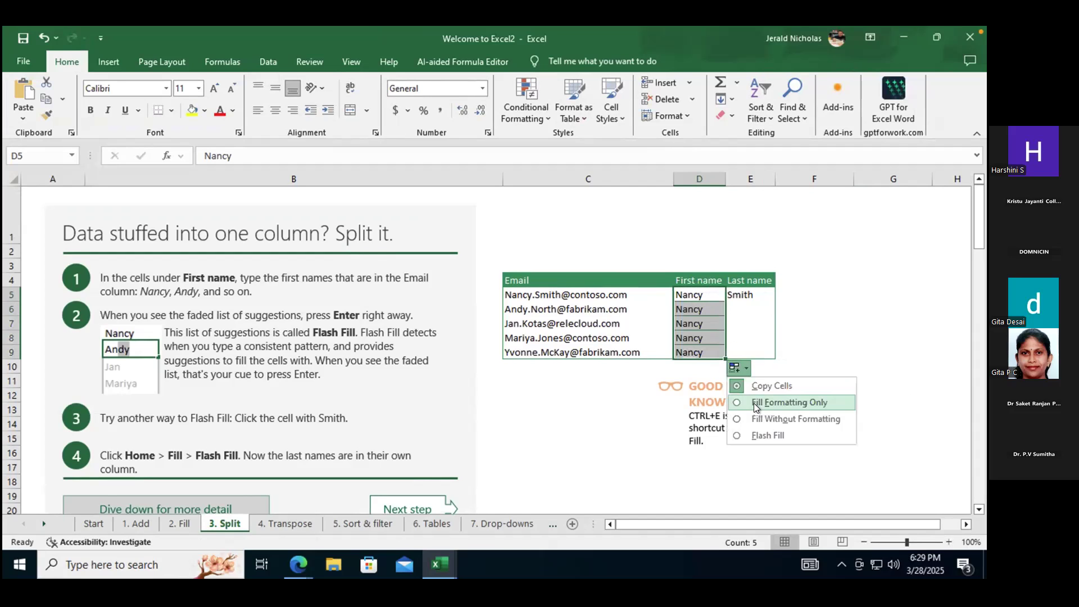
{"action": "left_click", "coordinate": [750, 435]}
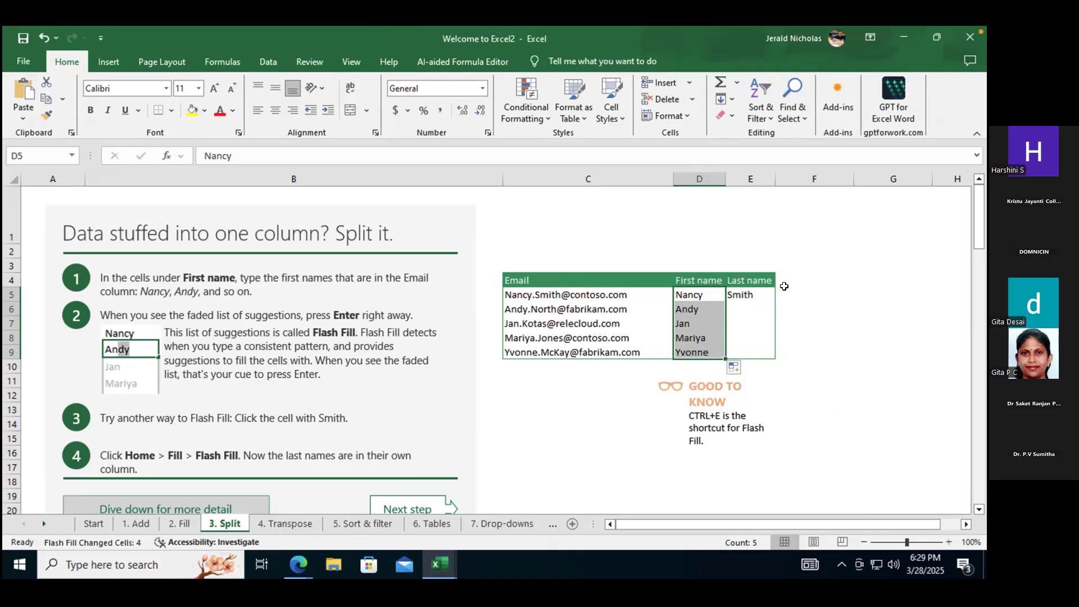
Fill the last name in E5 down through E9 with the Flash Fill option, and review its auto fill options.
{"action": "left_click", "coordinate": [749, 296]}
{"action": "left_click_drag", "start_coordinate": [771, 300], "coordinate": [776, 360]}
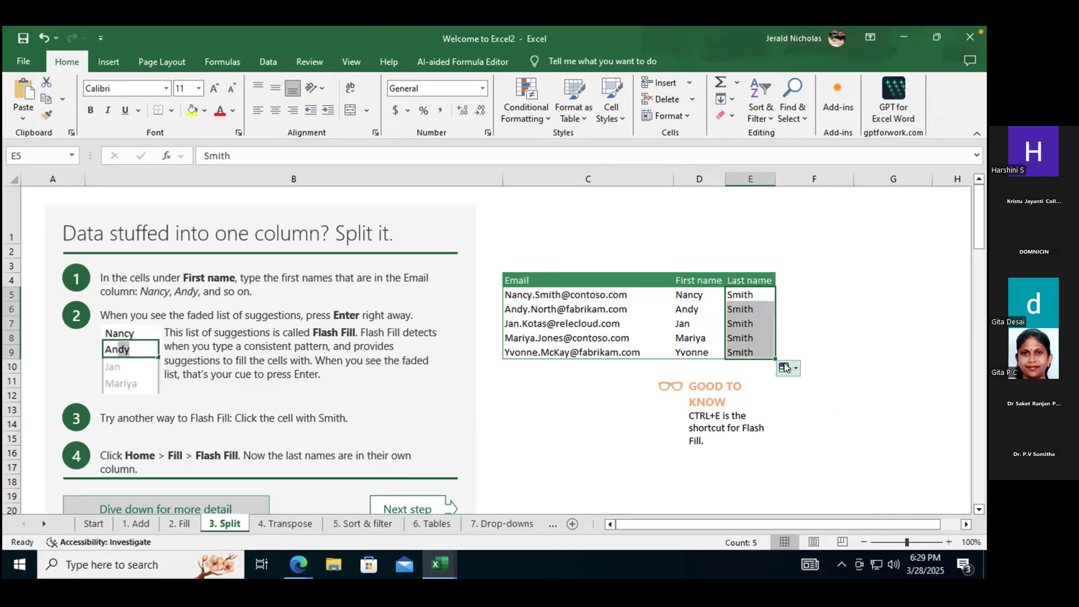
{"action": "left_click", "coordinate": [786, 368]}
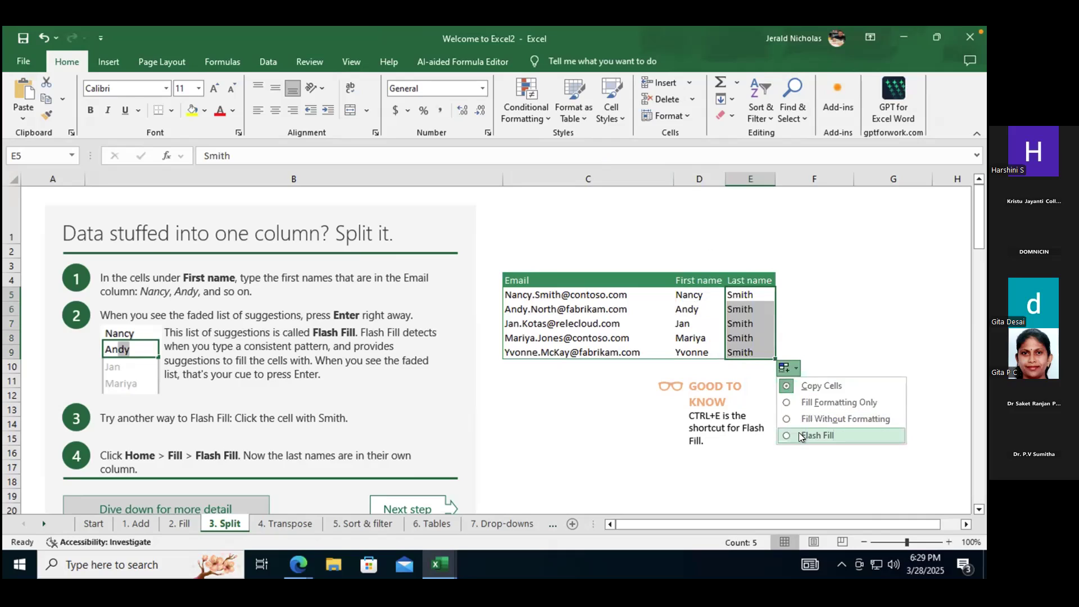
{"action": "left_click", "coordinate": [801, 436]}
{"action": "left_click", "coordinate": [635, 406]}
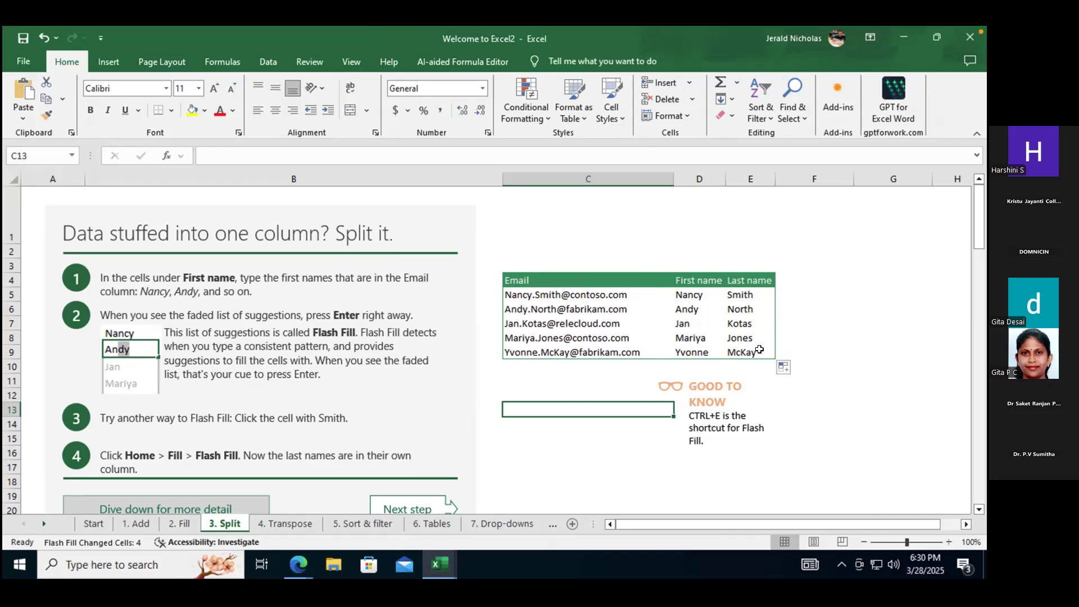
{"action": "left_click", "coordinate": [787, 367]}
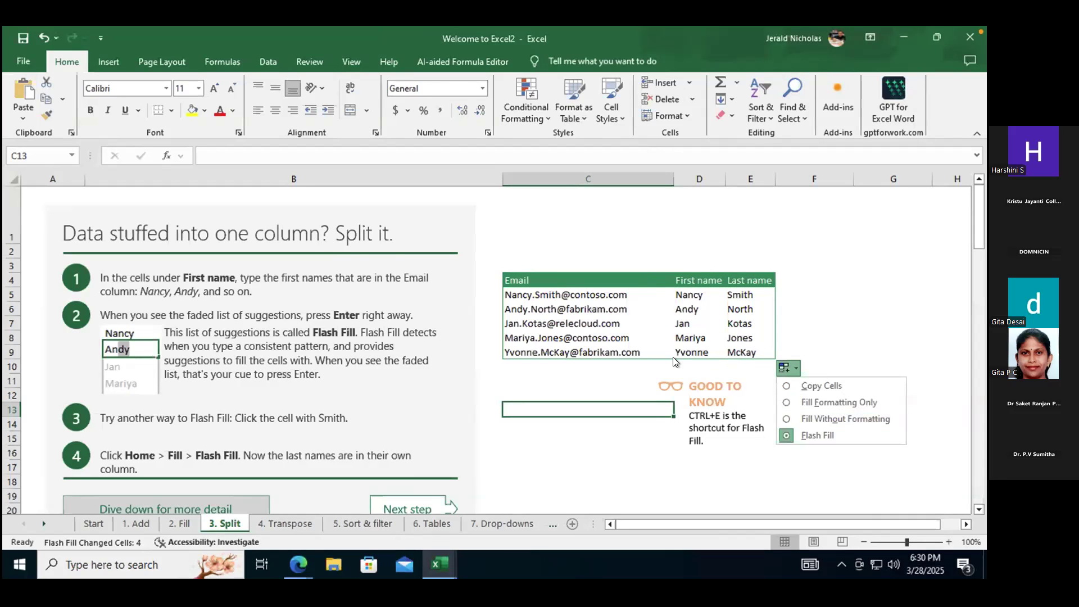
{"action": "left_click", "coordinate": [686, 366]}
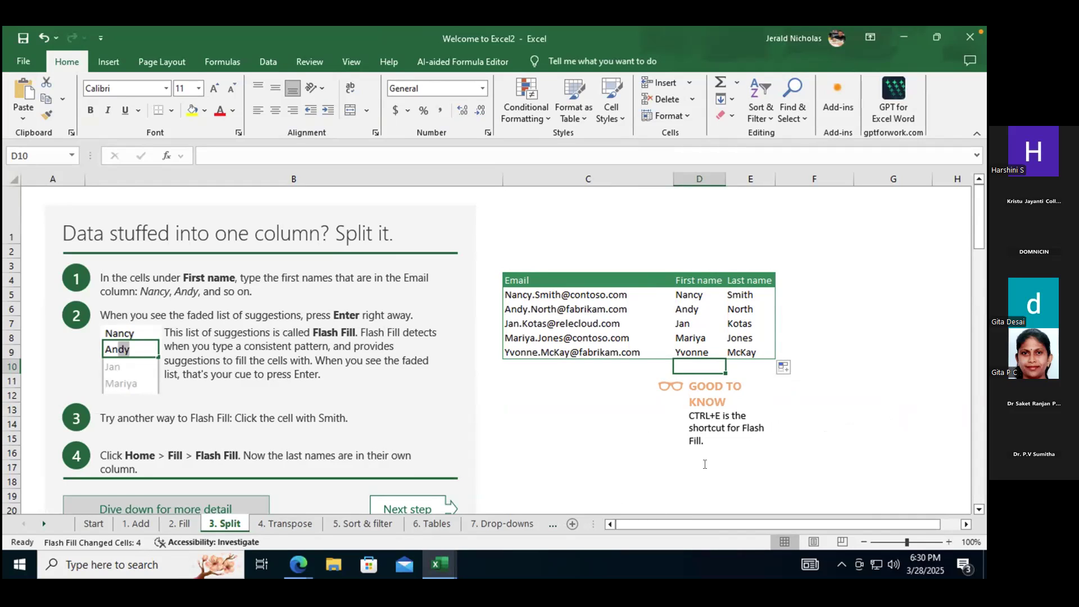
Try copying the first name in D6 down through D9 and clearing those cells, and undo both changes.
{"action": "left_click", "coordinate": [691, 298]}
{"action": "left_click", "coordinate": [693, 311]}
{"action": "left_click_drag", "start_coordinate": [724, 316], "coordinate": [701, 347]}
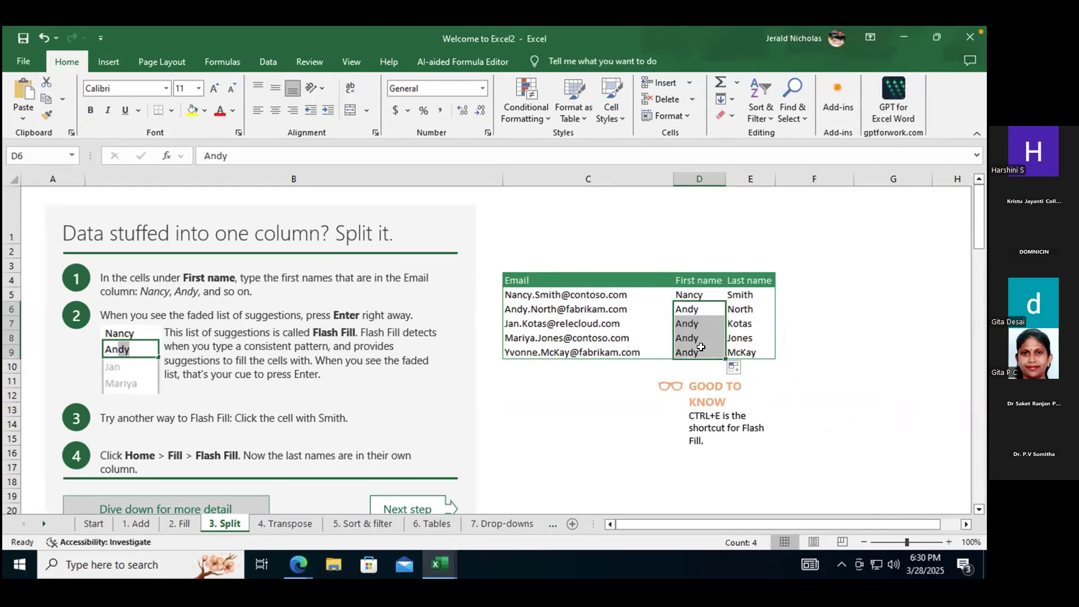
{"action": "key", "text": "Delete"}
{"action": "left_click", "coordinate": [704, 291]}
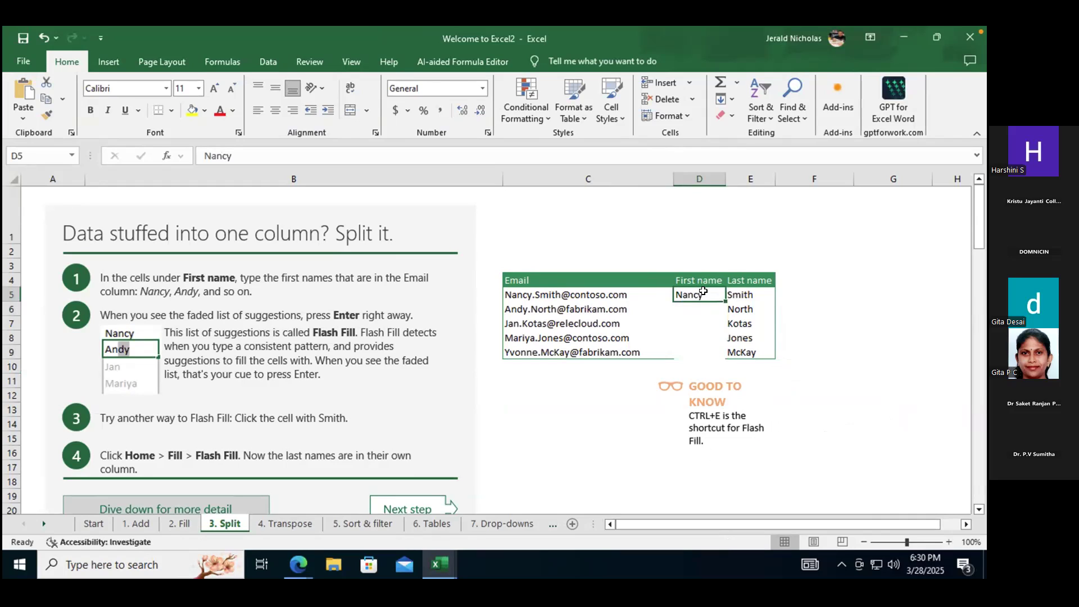
{"action": "key", "text": "ctrl+z"}
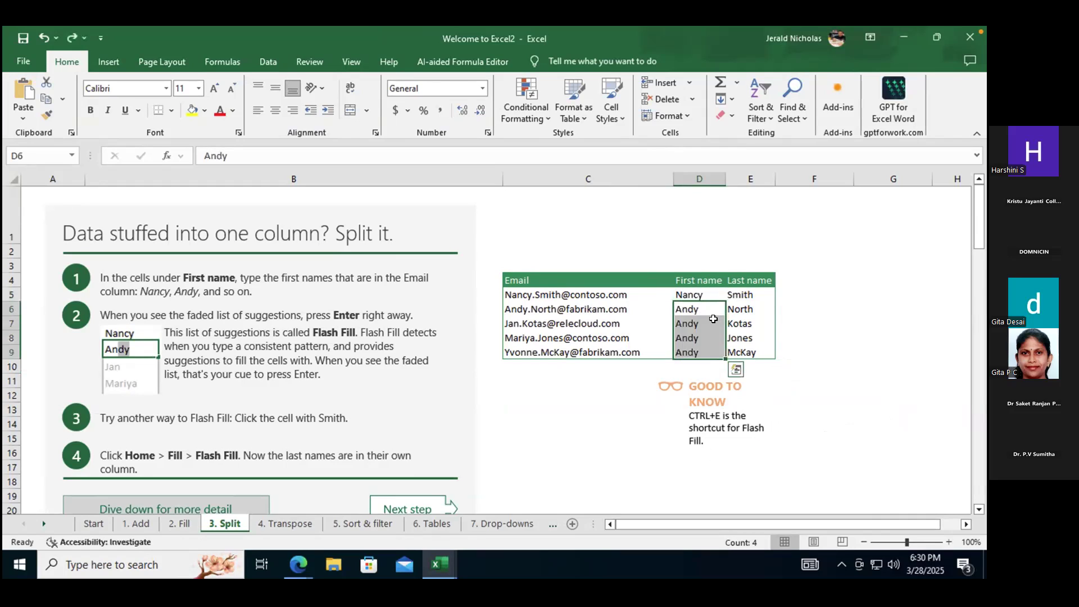
{"action": "key", "text": "ctrl+z"}
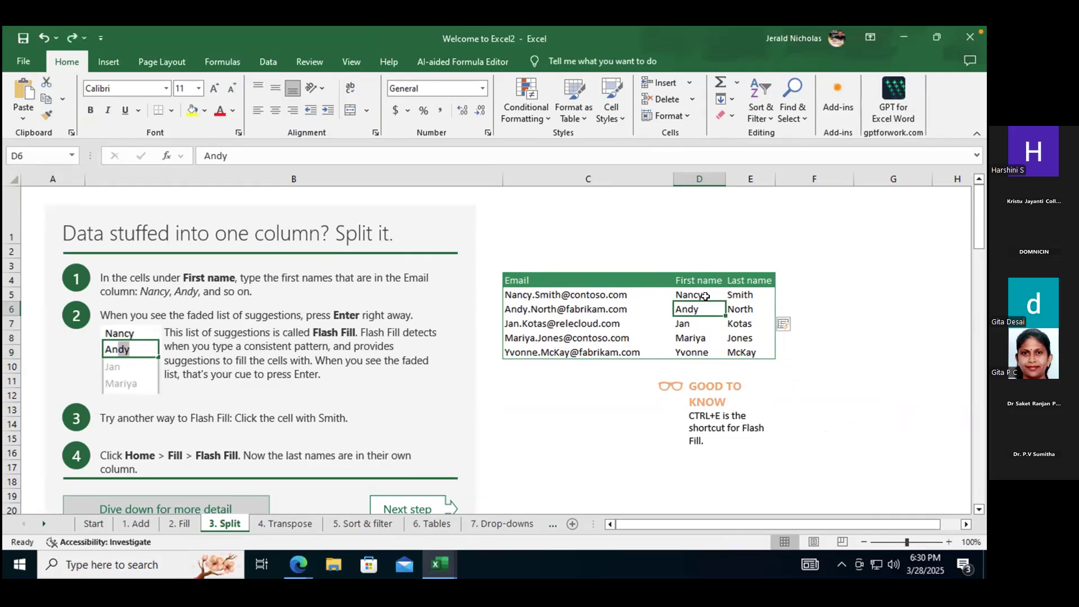
Clear the first names in D6 through D9, restoring the email cells C6 and C7 that get cleared along the way.
{"action": "key", "text": "Delete"}
{"action": "key", "text": "Left"}
{"action": "key", "text": "Delete"}
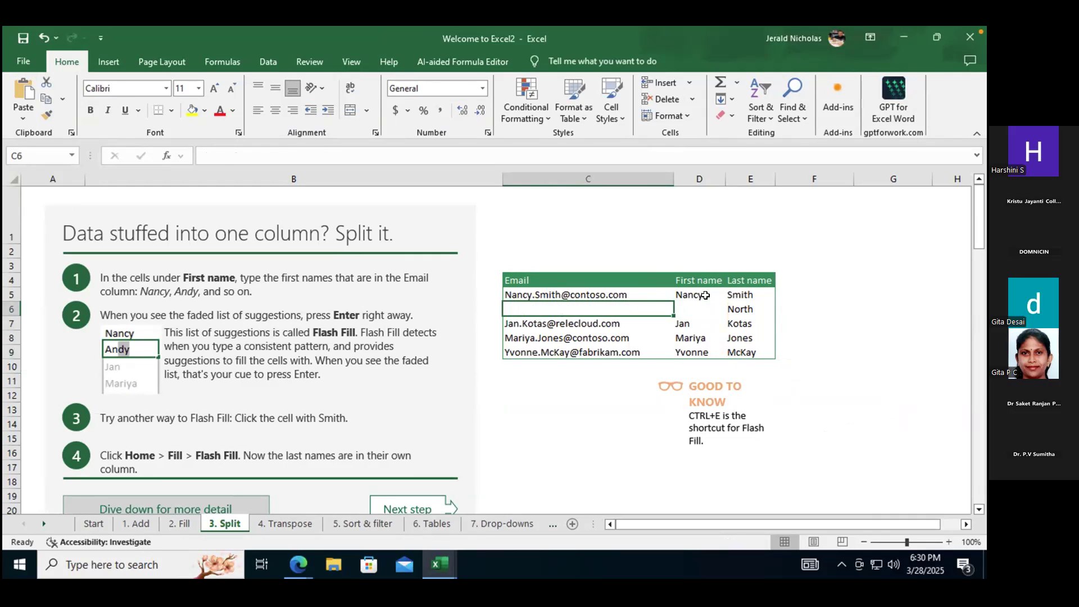
{"action": "key", "text": "ctrl+z"}
{"action": "key", "text": "Right"}
{"action": "key", "text": "Down"}
{"action": "key", "text": "Delete"}
{"action": "key", "text": "Left"}
{"action": "key", "text": "Delete"}
{"action": "key", "text": "ctrl+z"}
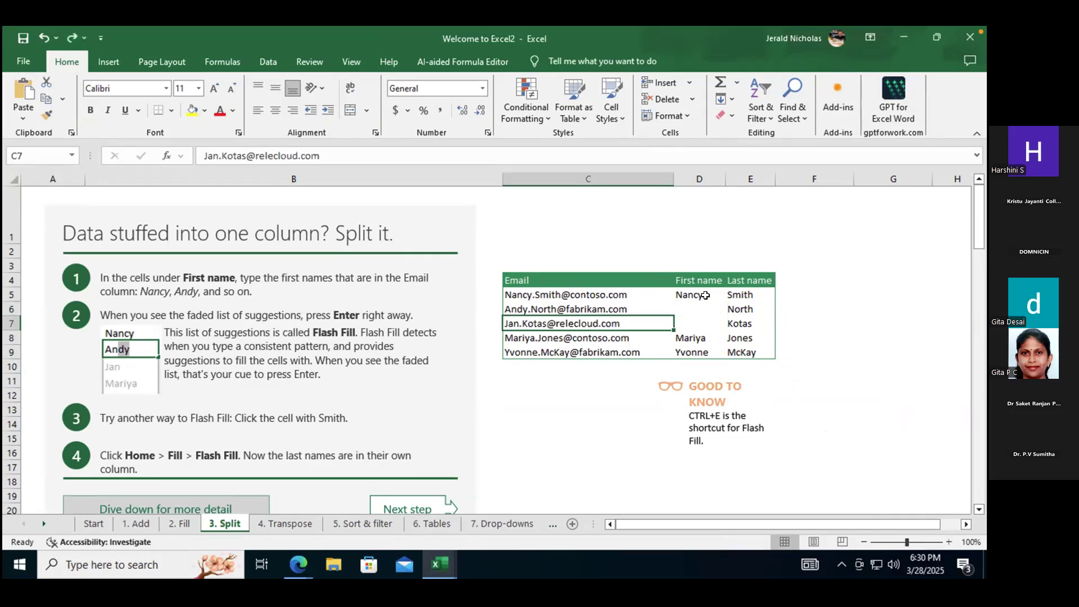
{"action": "key", "text": "Right"}
{"action": "key", "text": "Down"}
{"action": "key", "text": "Delete"}
{"action": "key", "text": "Down"}
{"action": "key", "text": "Delete"}
Flash Fill the First name column through D9 from the example in D5.
{"action": "key", "text": "Up"}
{"action": "key", "text": "Up"}
{"action": "key", "text": "Up"}
{"action": "key", "text": "Up"}
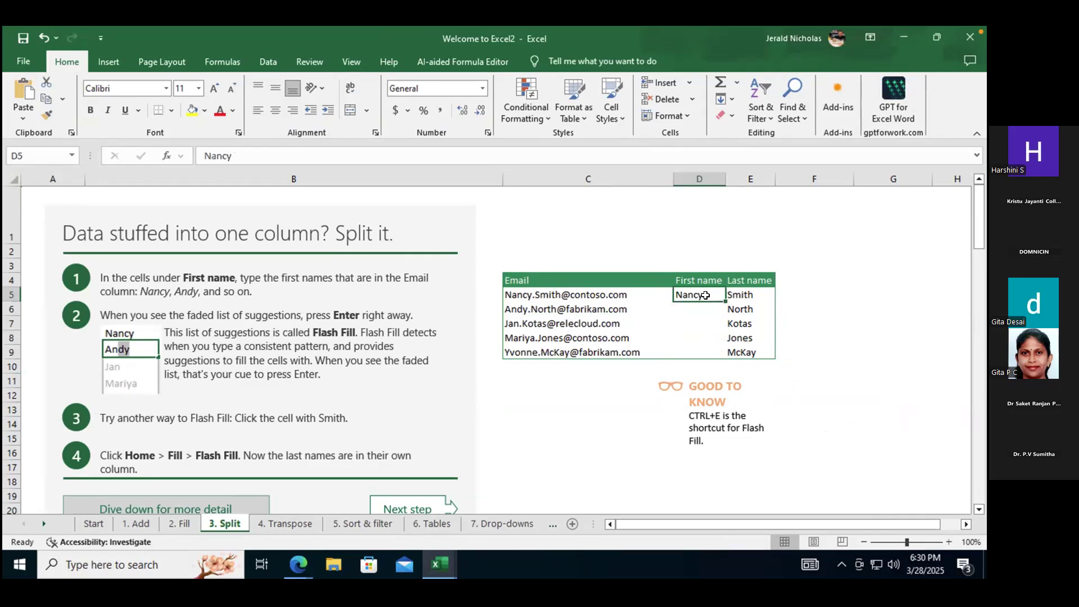
{"action": "key", "text": "ctrl+e"}
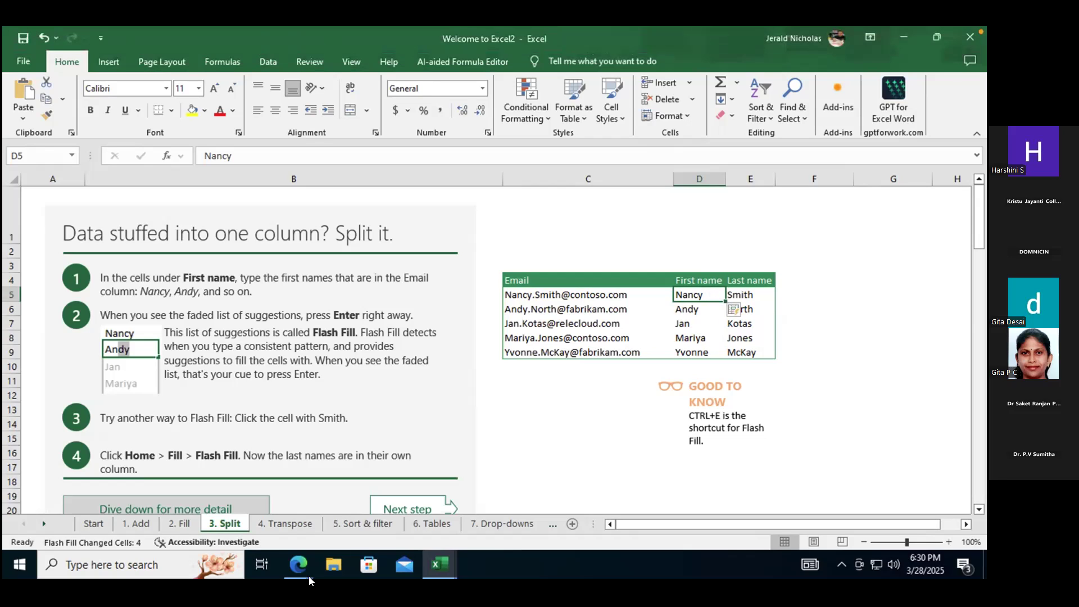
Examine the "Split a column based on delimiters" instructions and the comma-separated Data table starting at C32.
{"action": "scroll", "coordinate": [594, 353], "scroll_direction": "down", "scroll_amount": 2}
{"action": "scroll", "coordinate": [594, 352], "scroll_direction": "down", "scroll_amount": 6}
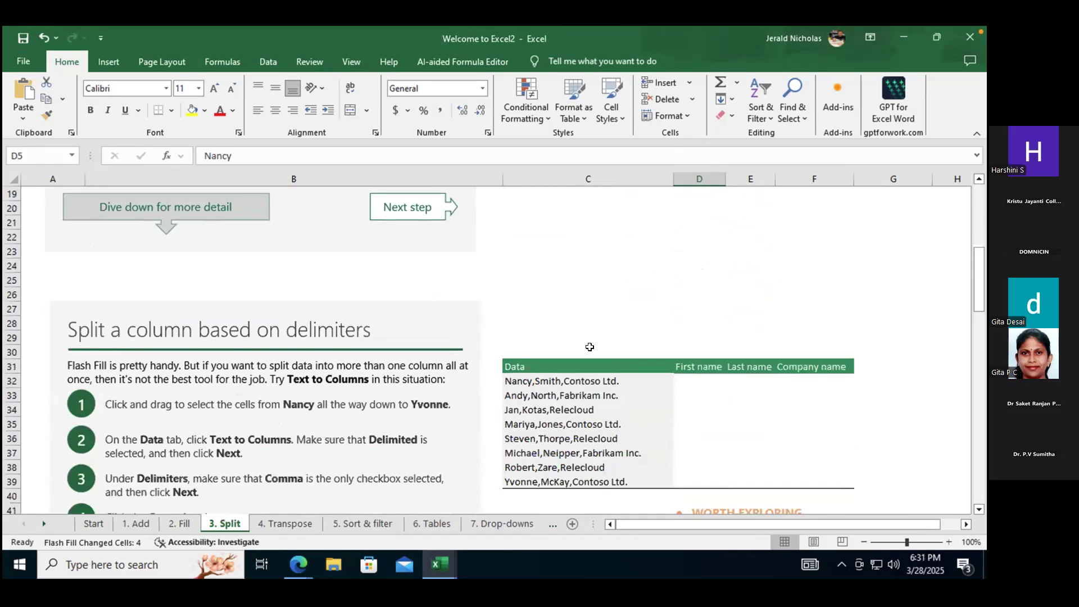
{"action": "left_click", "coordinate": [713, 340]}
{"action": "scroll", "coordinate": [714, 343], "scroll_direction": "down", "scroll_amount": 2}
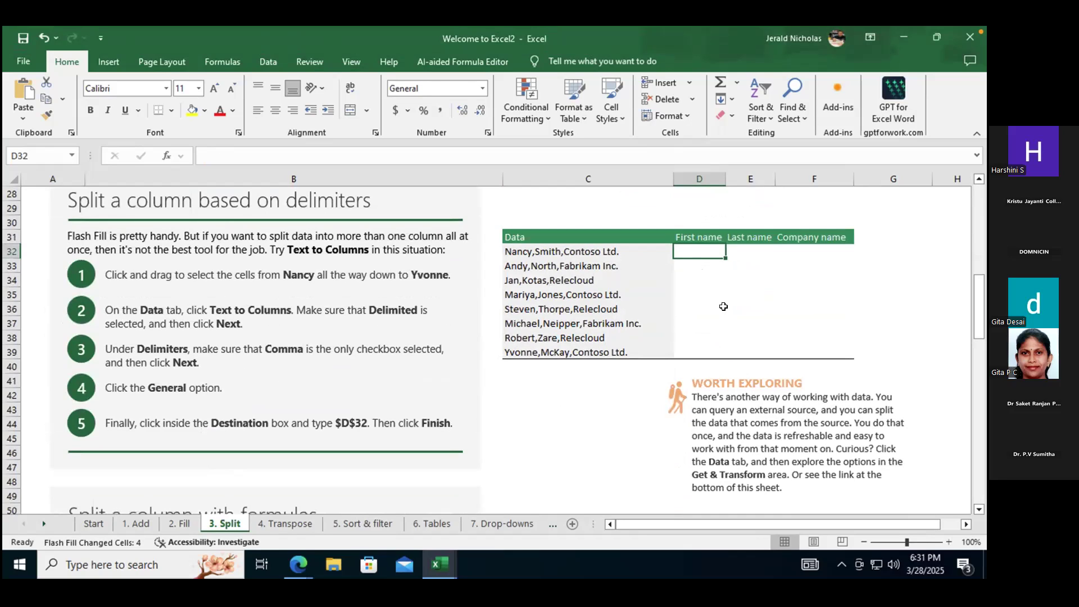
{"action": "left_click", "coordinate": [600, 251]}
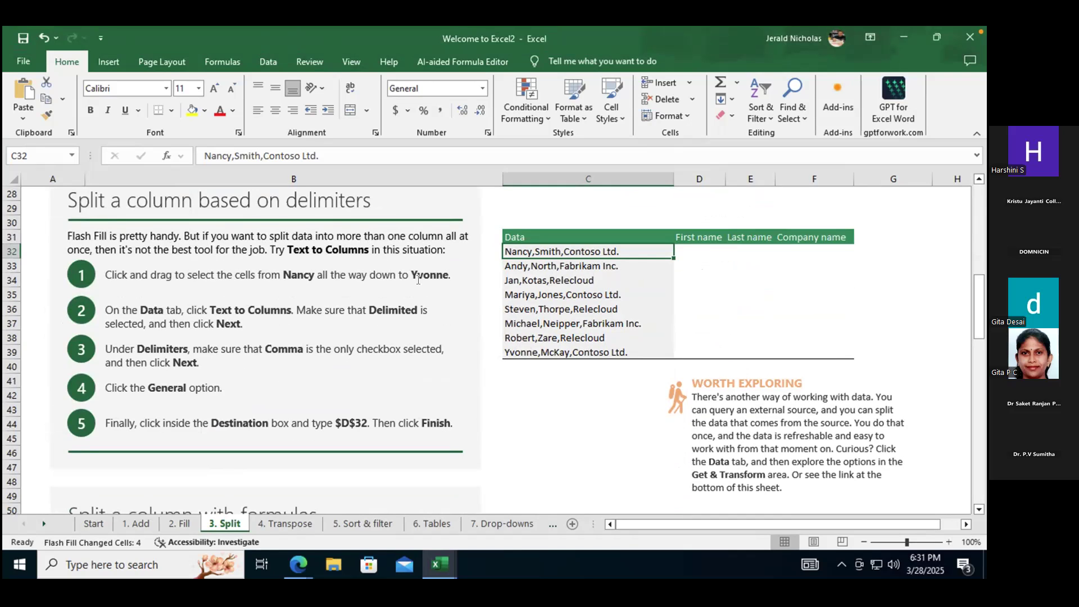
{"action": "scroll", "coordinate": [623, 314], "scroll_direction": "down", "scroll_amount": 2}
Return to the Email table and select the addresses in C5 through C9 to review how they were split.
{"action": "scroll", "coordinate": [621, 315], "scroll_direction": "up", "scroll_amount": 11}
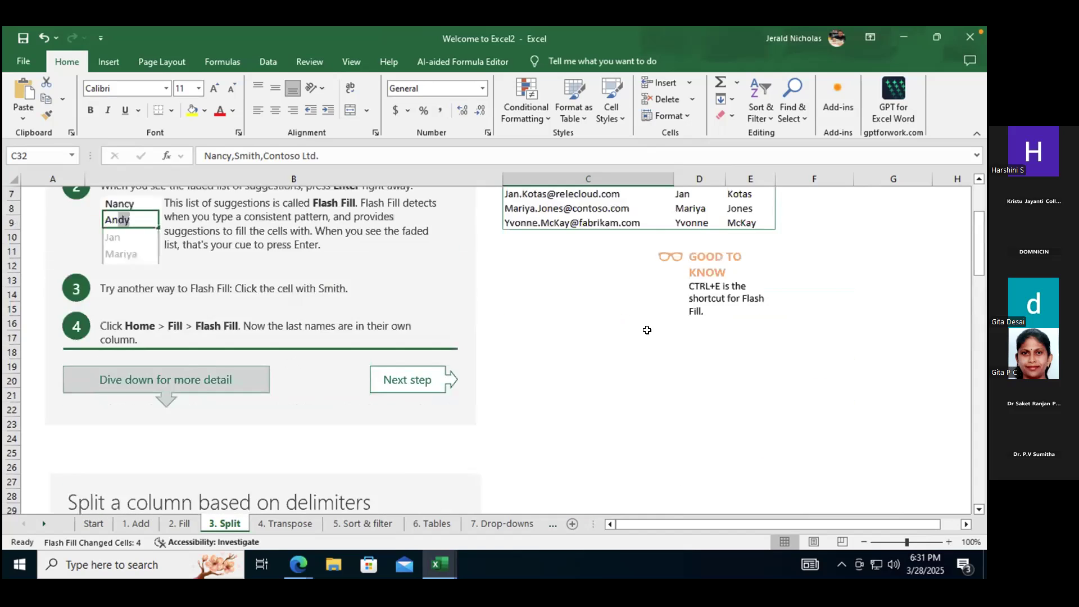
{"action": "left_click_drag", "start_coordinate": [583, 251], "coordinate": [737, 303]}
{"action": "left_click", "coordinate": [574, 280]}
{"action": "left_click_drag", "start_coordinate": [584, 251], "coordinate": [588, 312]}
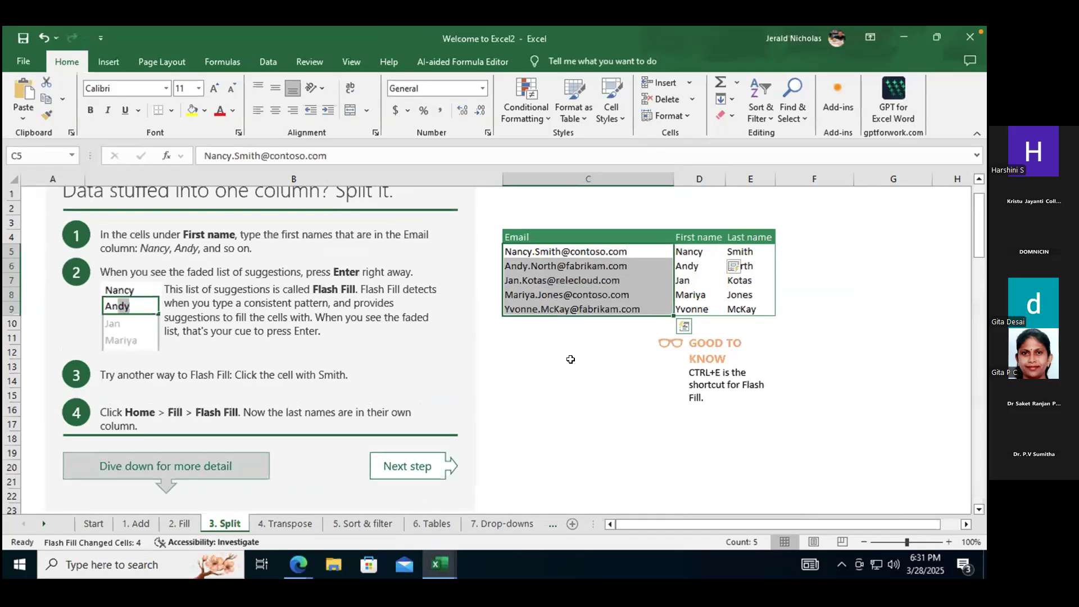
Try running Text to Columns on cell C32 alone with the Delimited option.
{"action": "scroll", "coordinate": [574, 360], "scroll_direction": "down", "scroll_amount": 2}
{"action": "scroll", "coordinate": [577, 359], "scroll_direction": "down", "scroll_amount": 4}
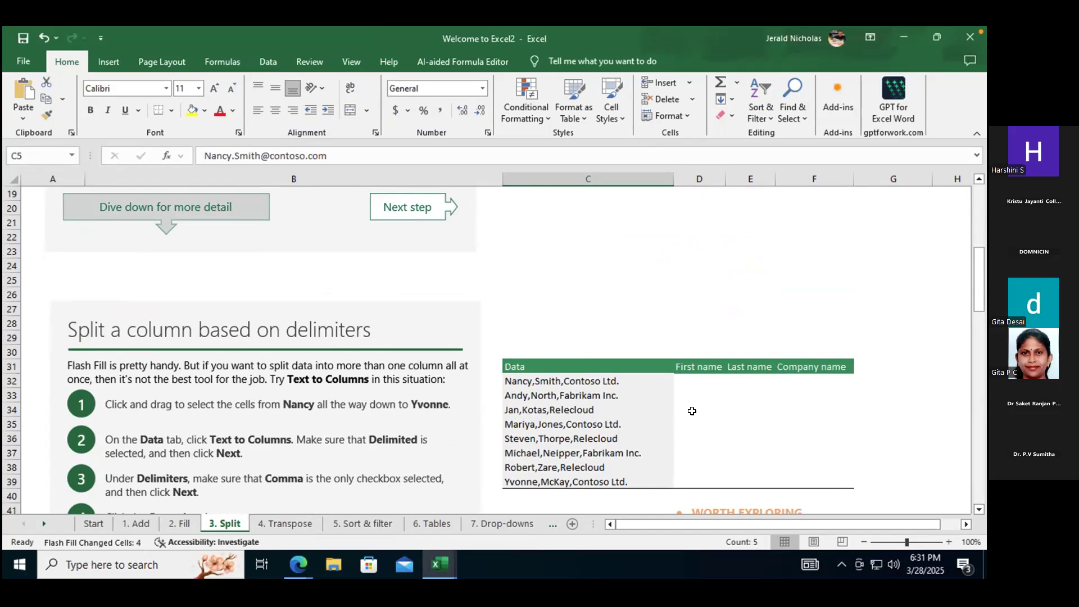
{"action": "scroll", "coordinate": [589, 320], "scroll_direction": "down", "scroll_amount": 3}
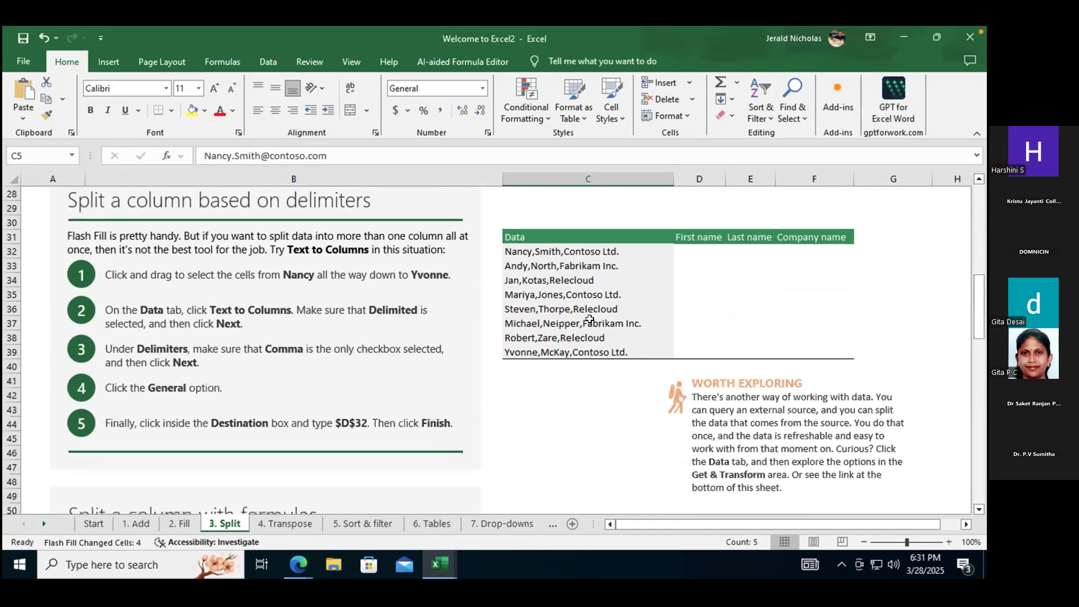
{"action": "scroll", "coordinate": [589, 320], "scroll_direction": "up", "scroll_amount": 1}
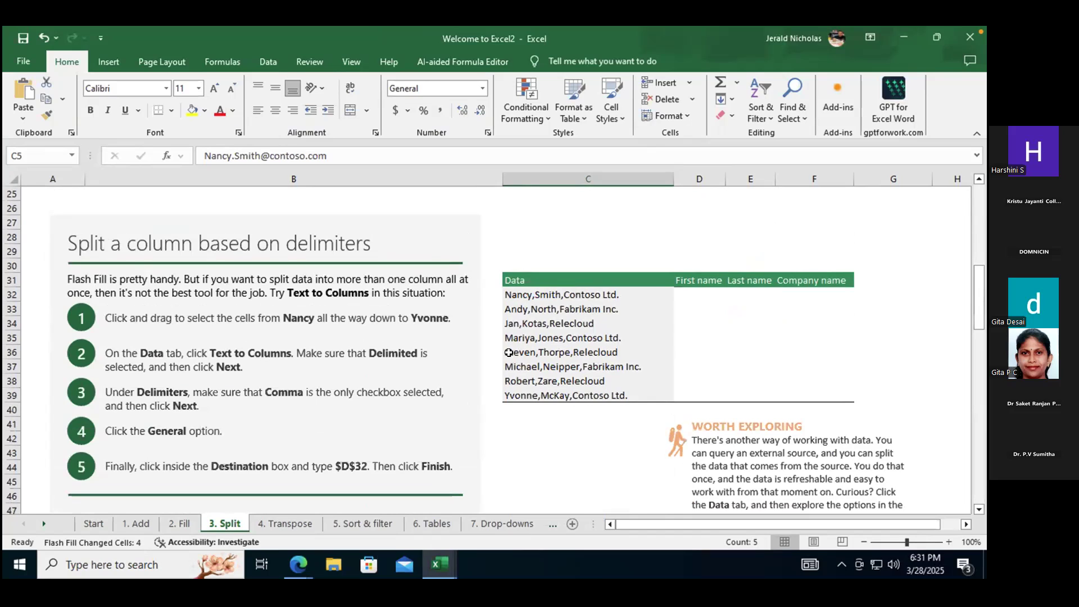
{"action": "left_click", "coordinate": [109, 62]}
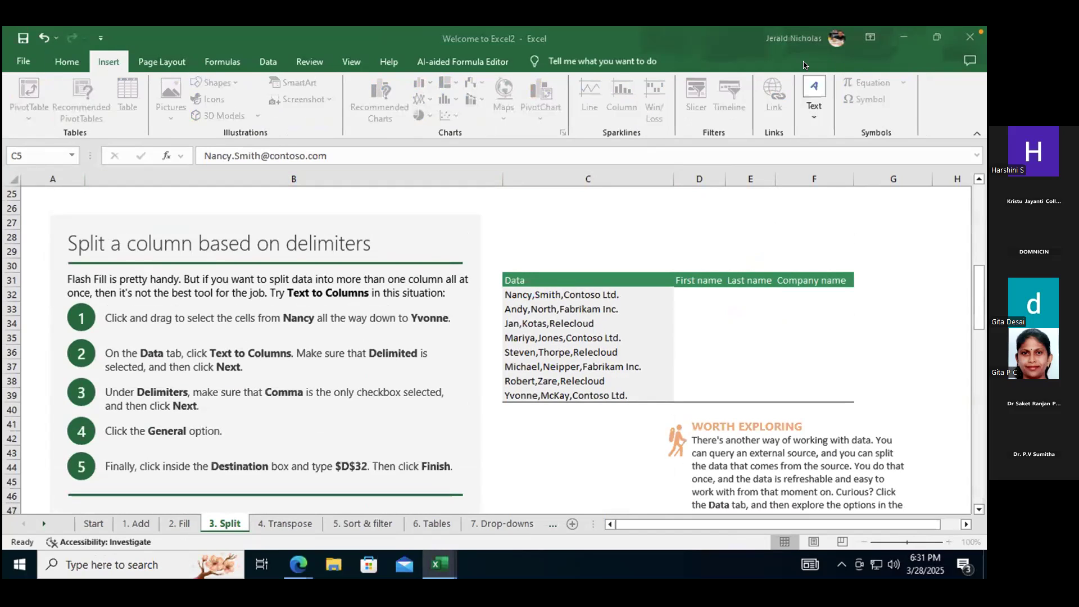
{"action": "left_click", "coordinate": [265, 58]}
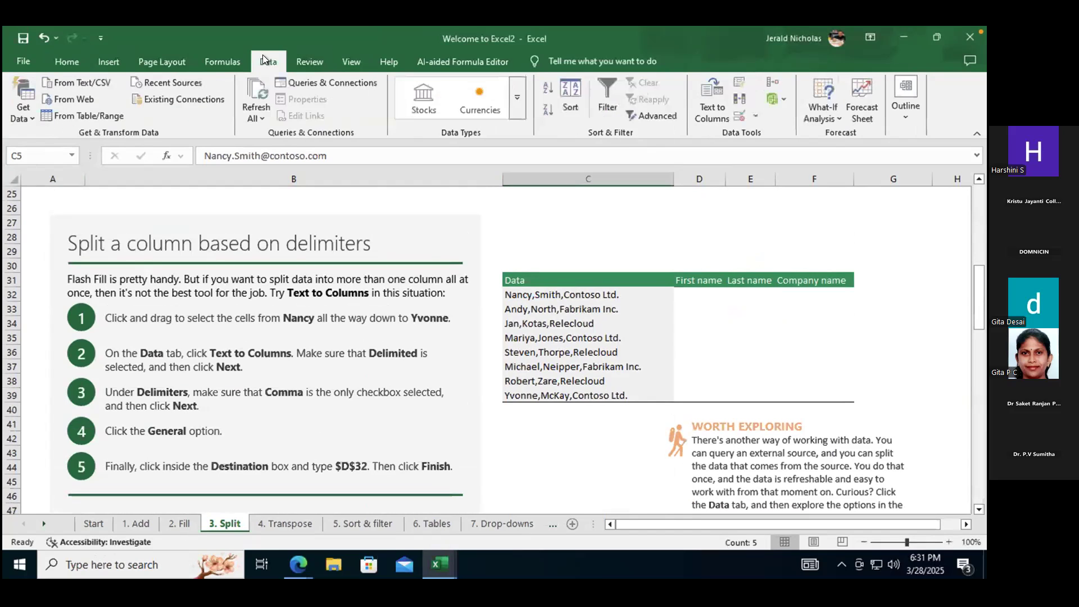
{"action": "left_click", "coordinate": [586, 291]}
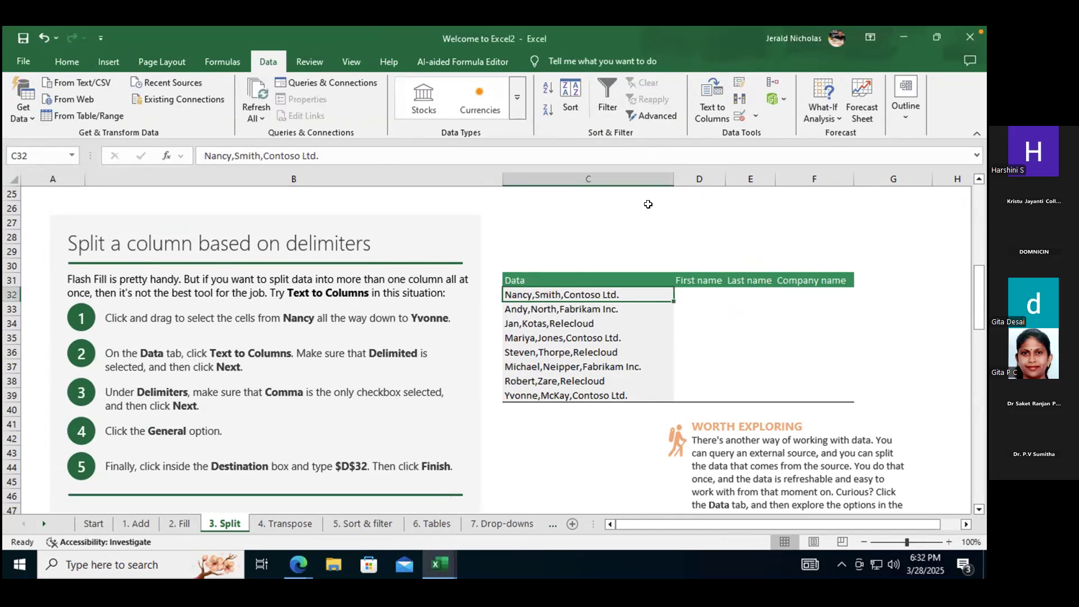
{"action": "left_click", "coordinate": [712, 101]}
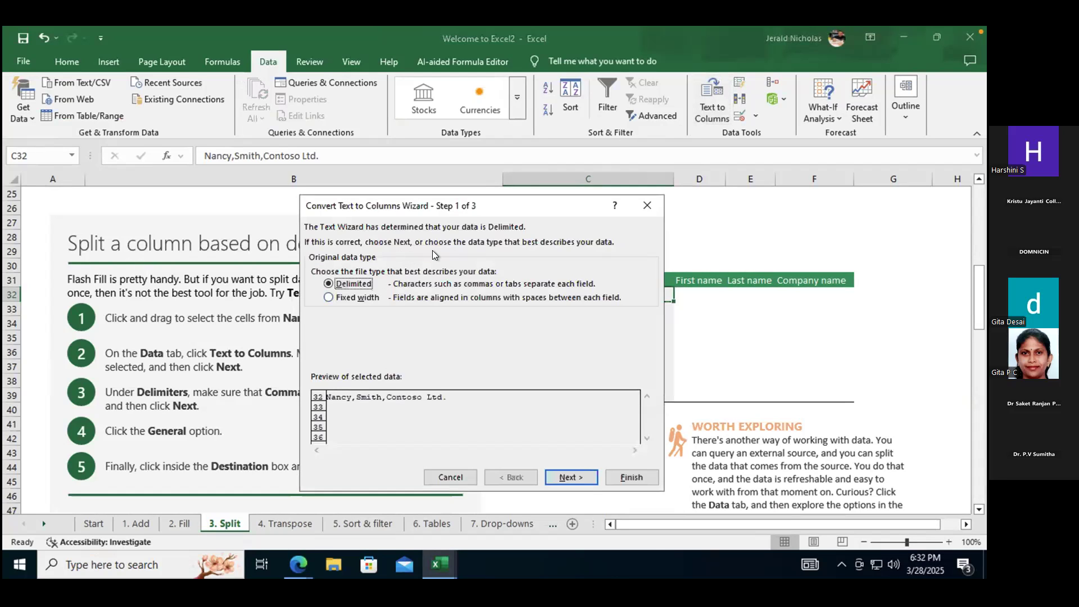
{"action": "left_click", "coordinate": [618, 476]}
Start Text to Columns on C32:C39 as Delimited data, with Comma as the only delimiter.
{"action": "left_click_drag", "start_coordinate": [598, 296], "coordinate": [599, 395]}
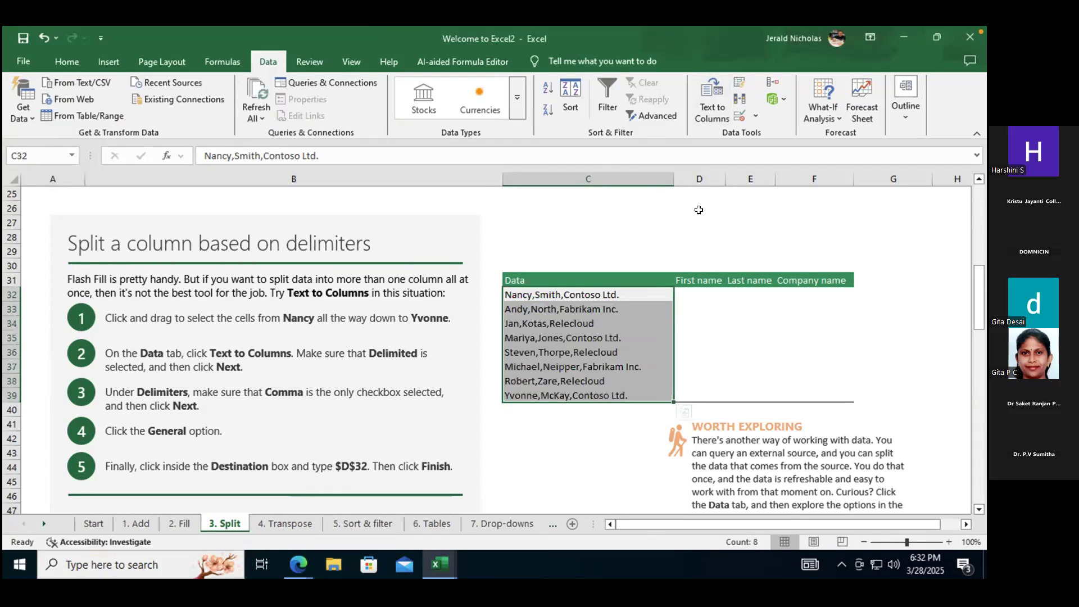
{"action": "left_click", "coordinate": [720, 115]}
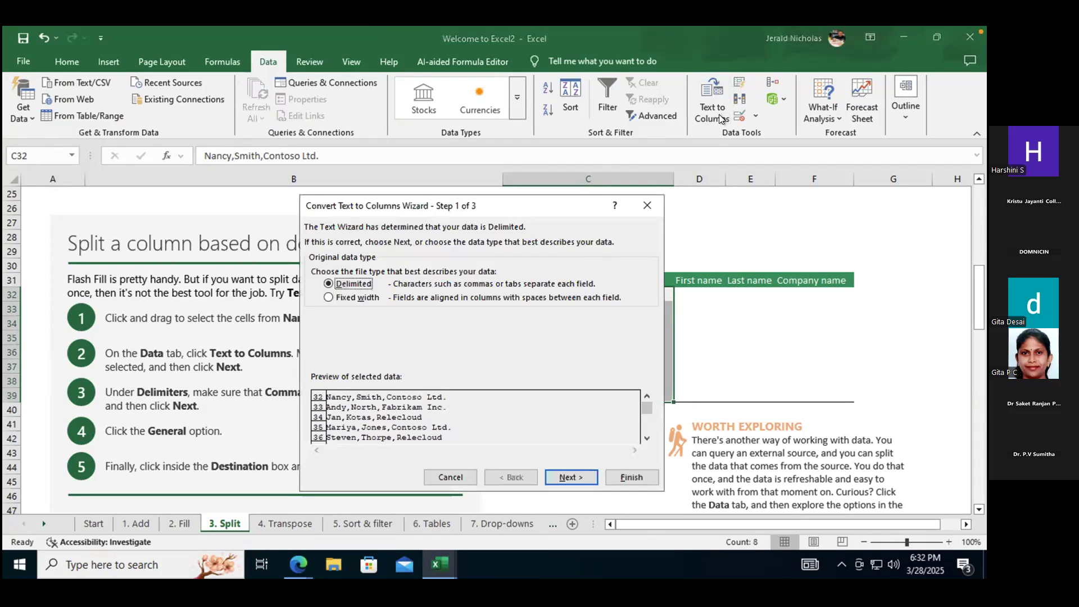
{"action": "left_click_drag", "start_coordinate": [610, 133], "coordinate": [681, 135]}
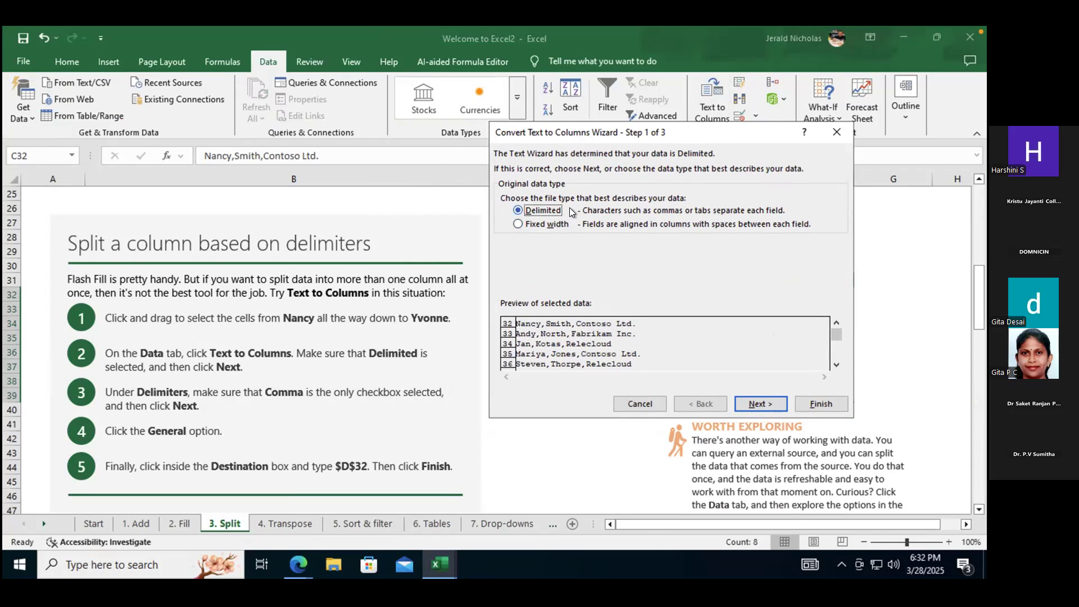
{"action": "left_click", "coordinate": [747, 399]}
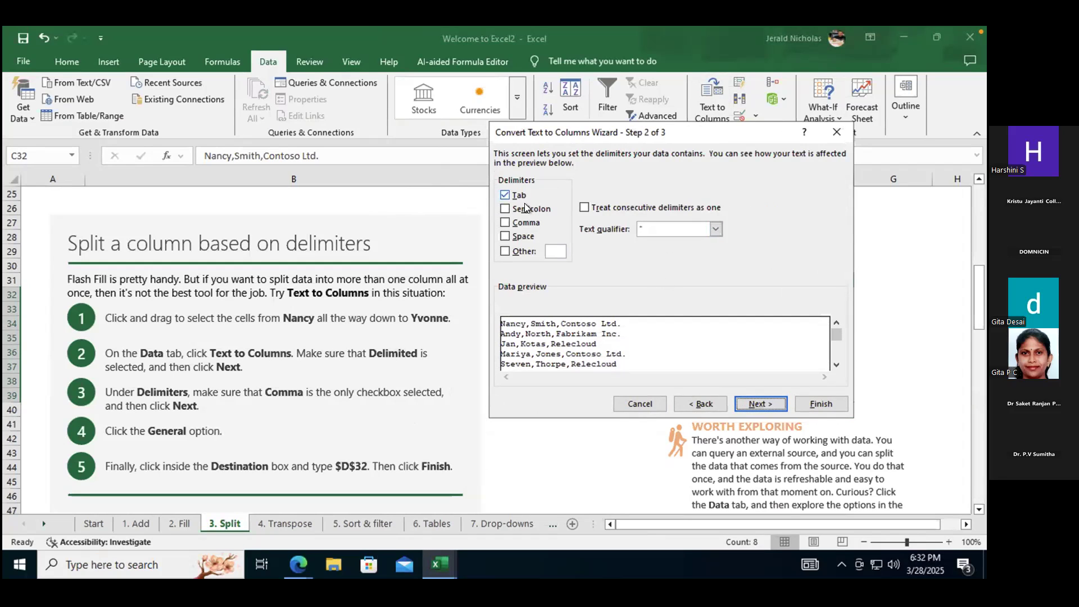
{"action": "left_click", "coordinate": [506, 194]}
{"action": "left_click", "coordinate": [505, 222]}
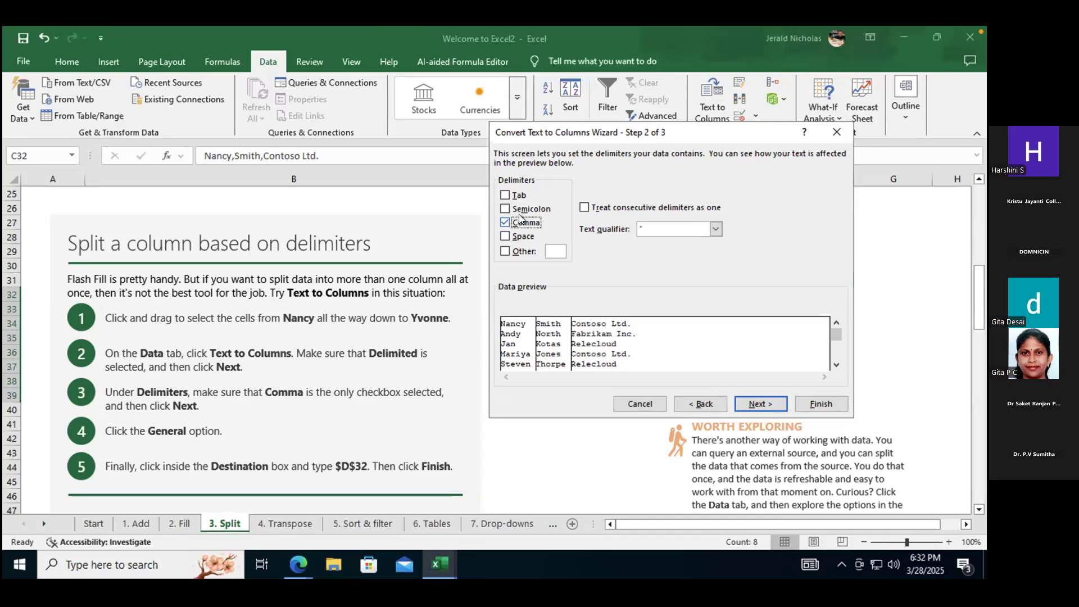
Try splitting the data with destination $C$32, replacing the existing cells, and undo that split.
{"action": "left_click", "coordinate": [757, 404]}
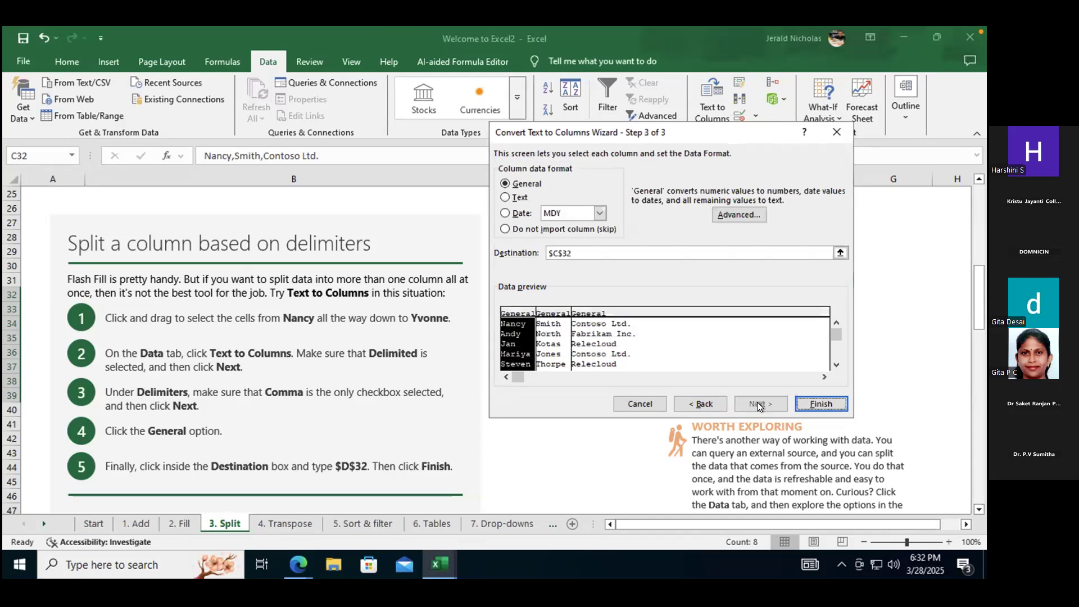
{"action": "left_click", "coordinate": [804, 405]}
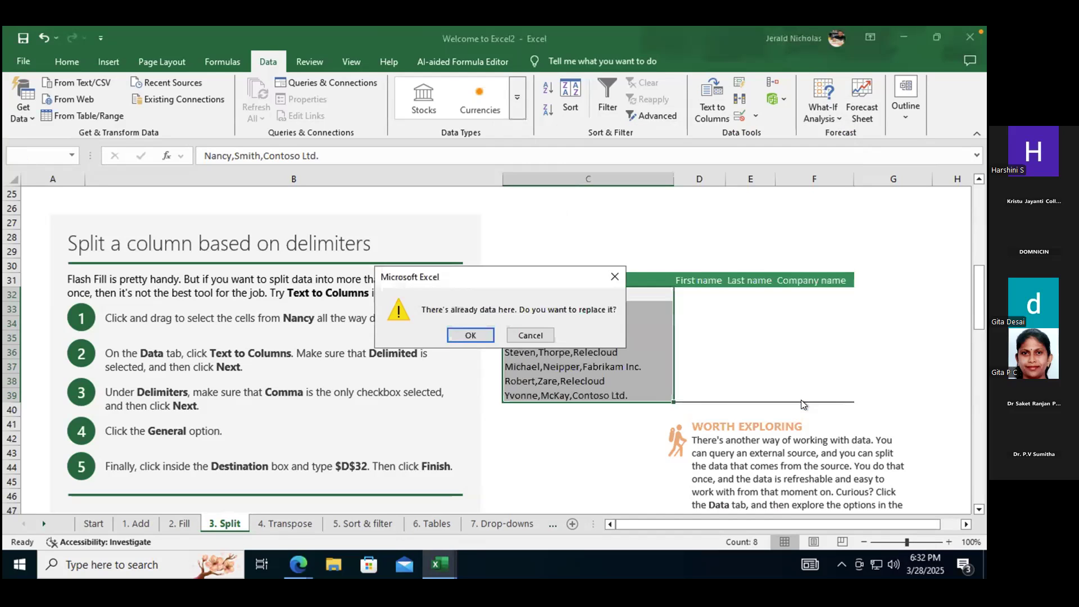
{"action": "left_click", "coordinate": [471, 333]}
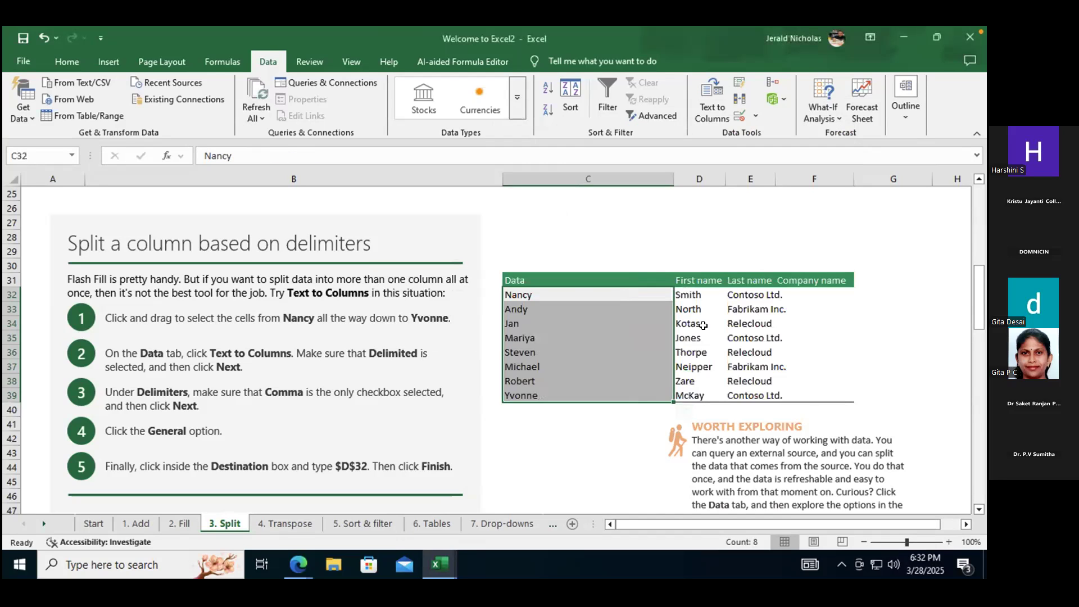
{"action": "key", "text": "ctrl+z"}
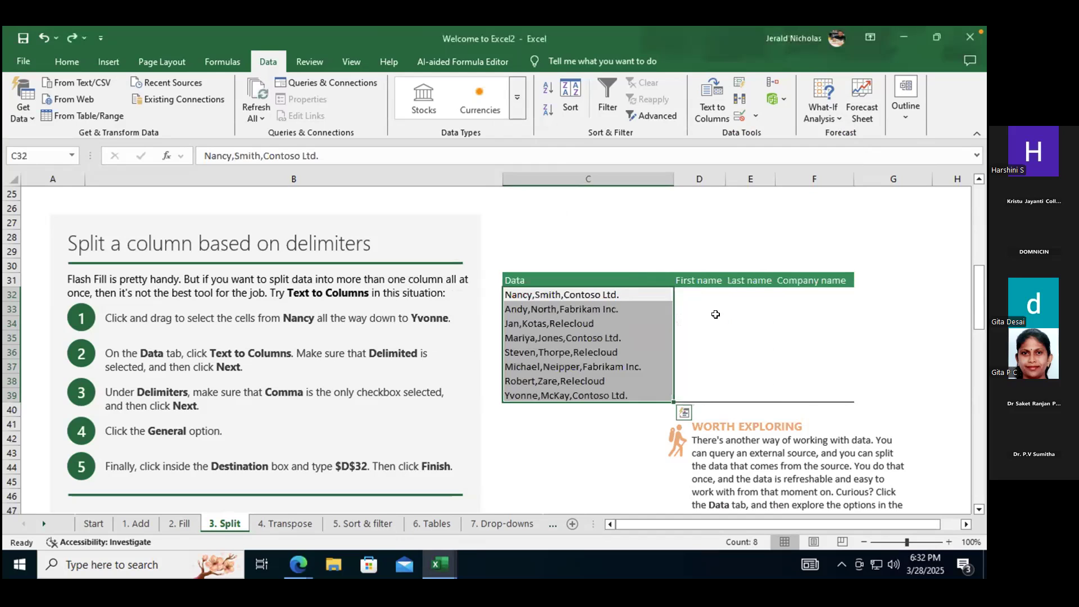
Try running Text to Columns from the empty First name cell D32.
{"action": "left_click", "coordinate": [704, 292]}
{"action": "left_click", "coordinate": [719, 92]}
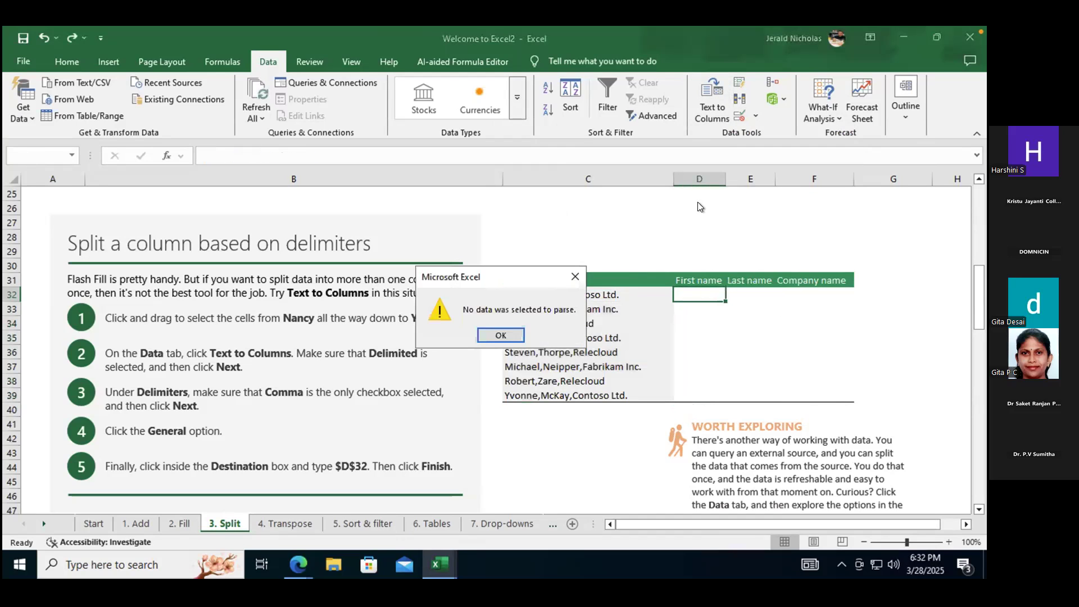
{"action": "left_click", "coordinate": [497, 340]}
Restart Text to Columns on C32:C39 as Delimited by Comma, treating consecutive delimiters as one.
{"action": "left_click_drag", "start_coordinate": [577, 292], "coordinate": [586, 391]}
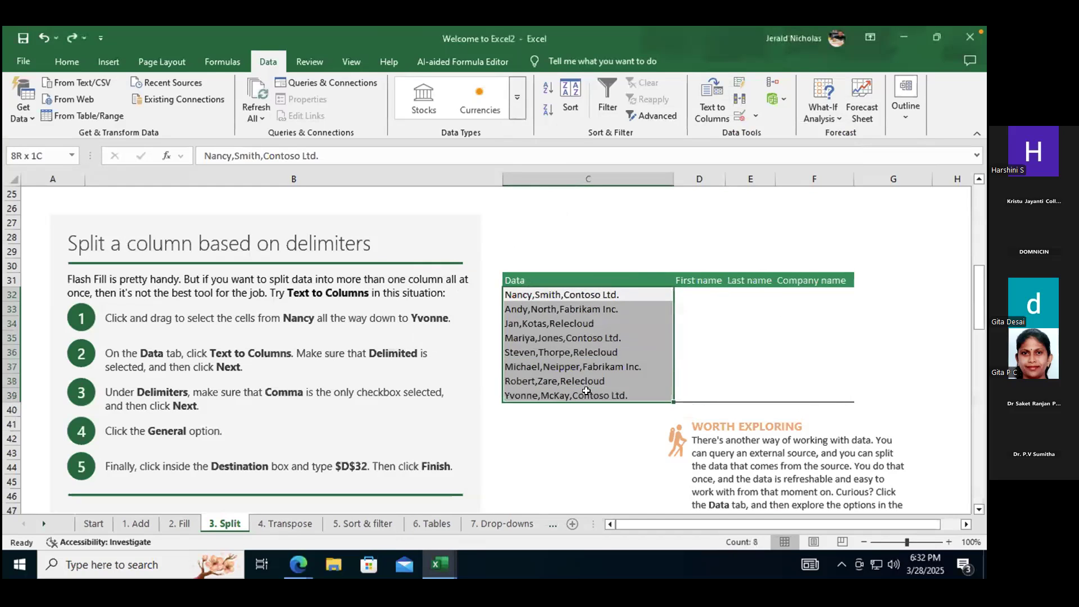
{"action": "left_click", "coordinate": [700, 103]}
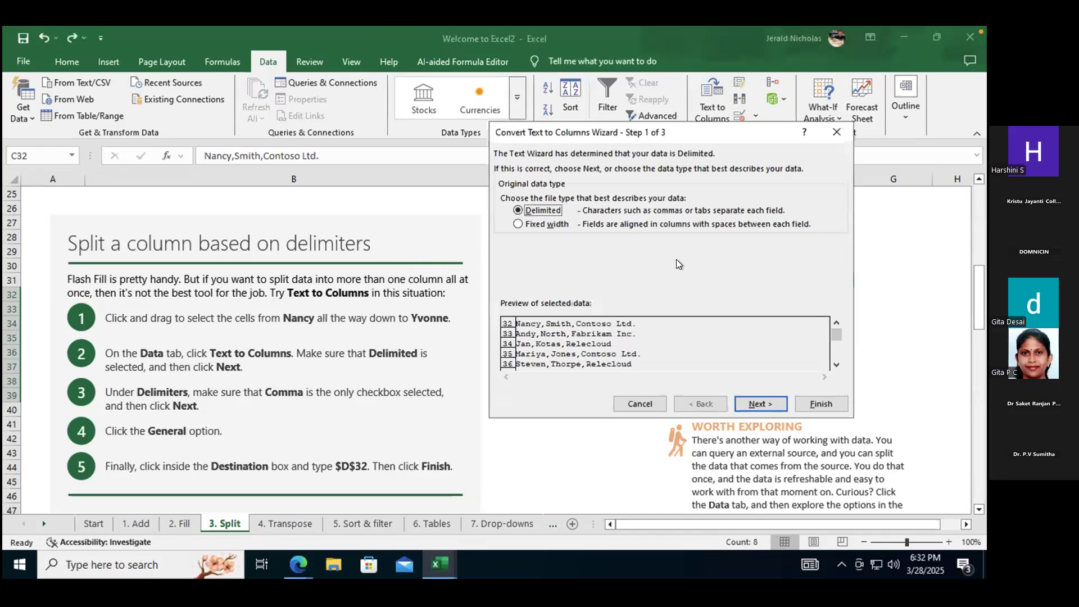
{"action": "left_click", "coordinate": [759, 404]}
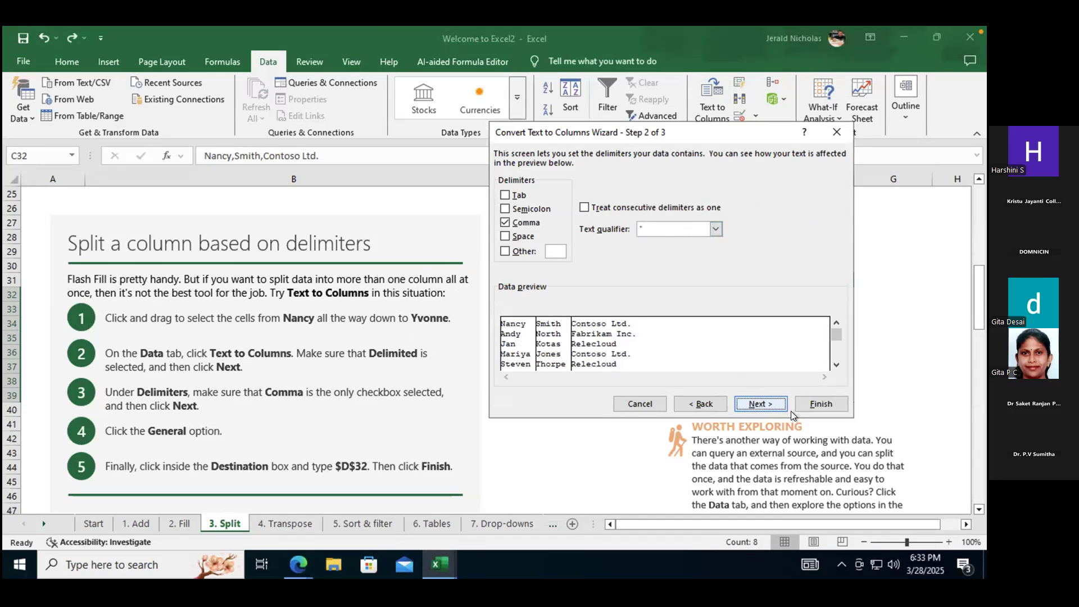
{"action": "left_click", "coordinate": [620, 202]}
{"action": "left_click", "coordinate": [619, 202]}
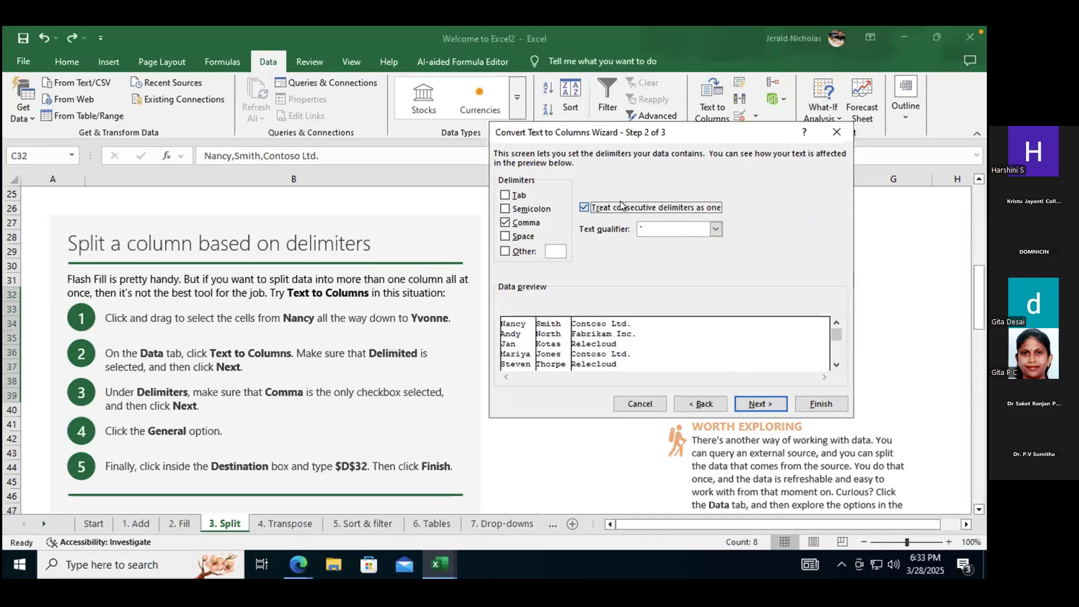
{"action": "left_click", "coordinate": [759, 404]}
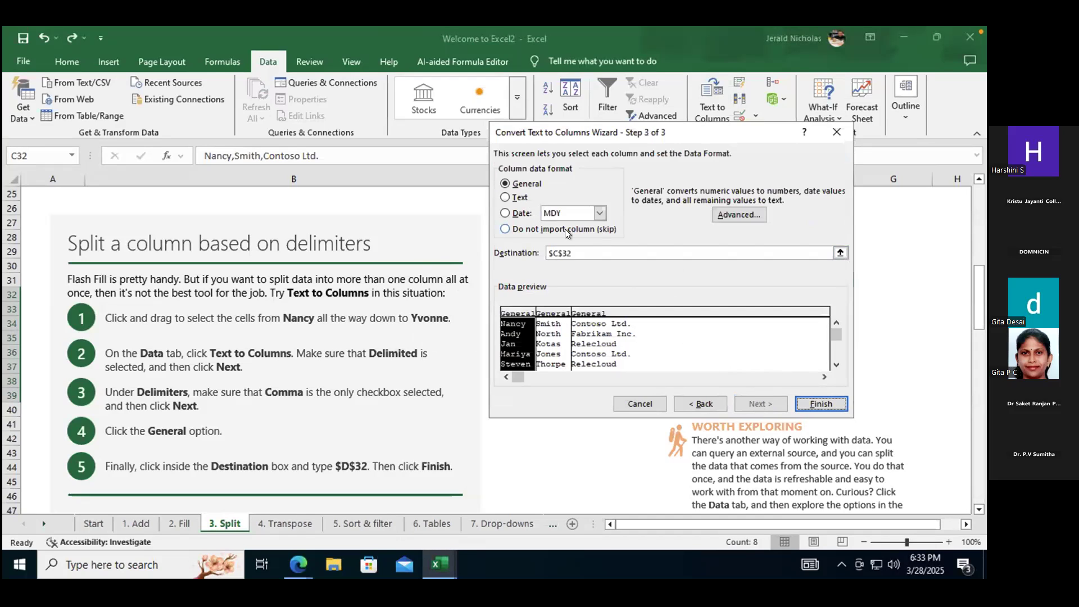
Set the split's destination to $D$32 and finish the conversion, allowing existing data to be replaced.
{"action": "left_click_drag", "start_coordinate": [641, 132], "coordinate": [678, 223]}
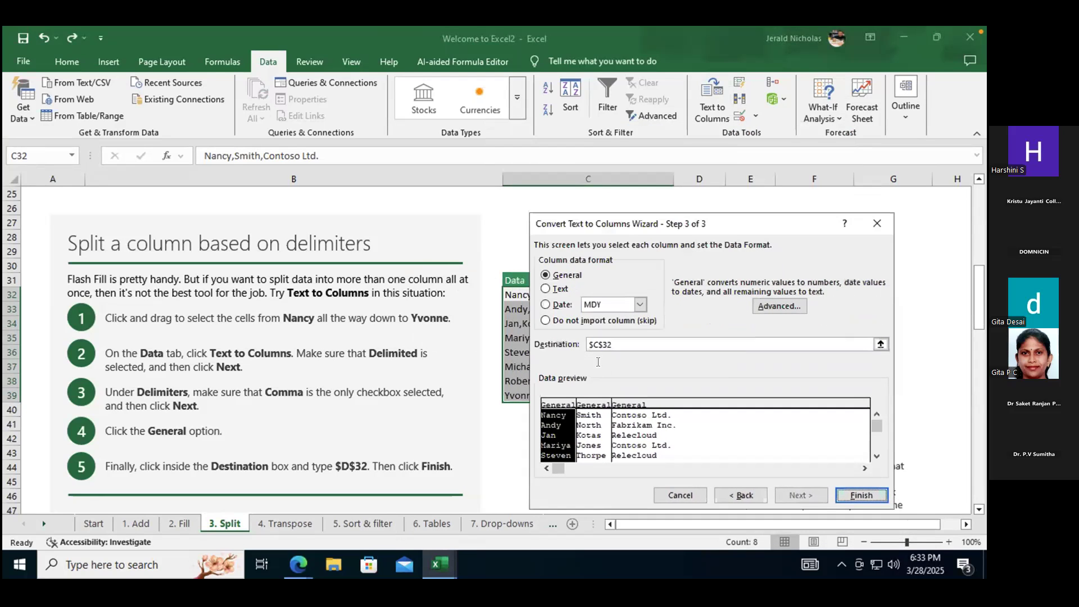
{"action": "left_click", "coordinate": [597, 345]}
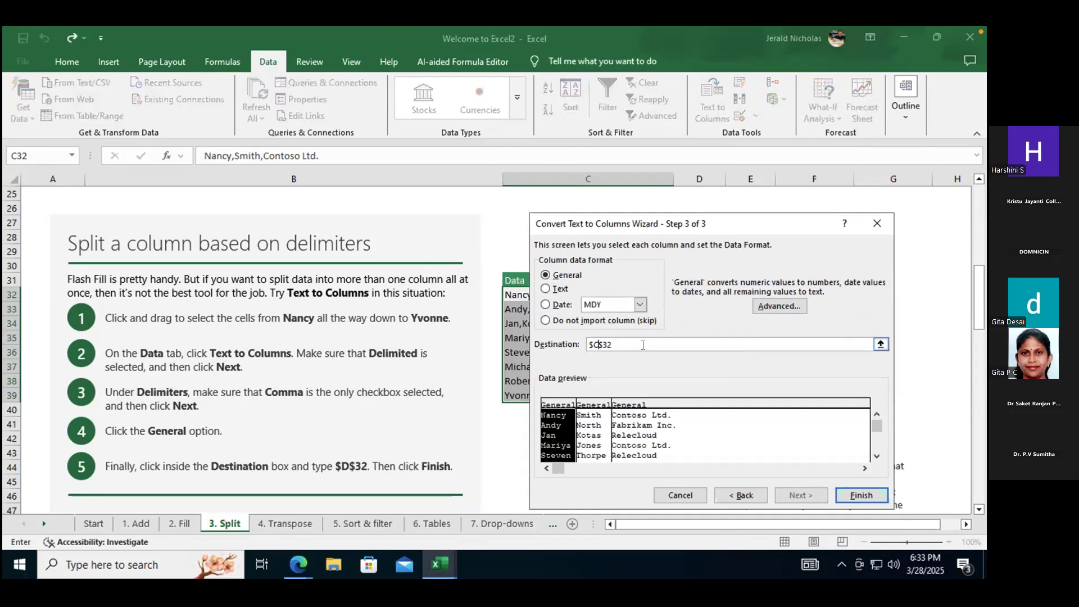
{"action": "key", "text": "BackSpace"}
{"action": "type", "text": "D"}
{"action": "left_click", "coordinate": [860, 496]}
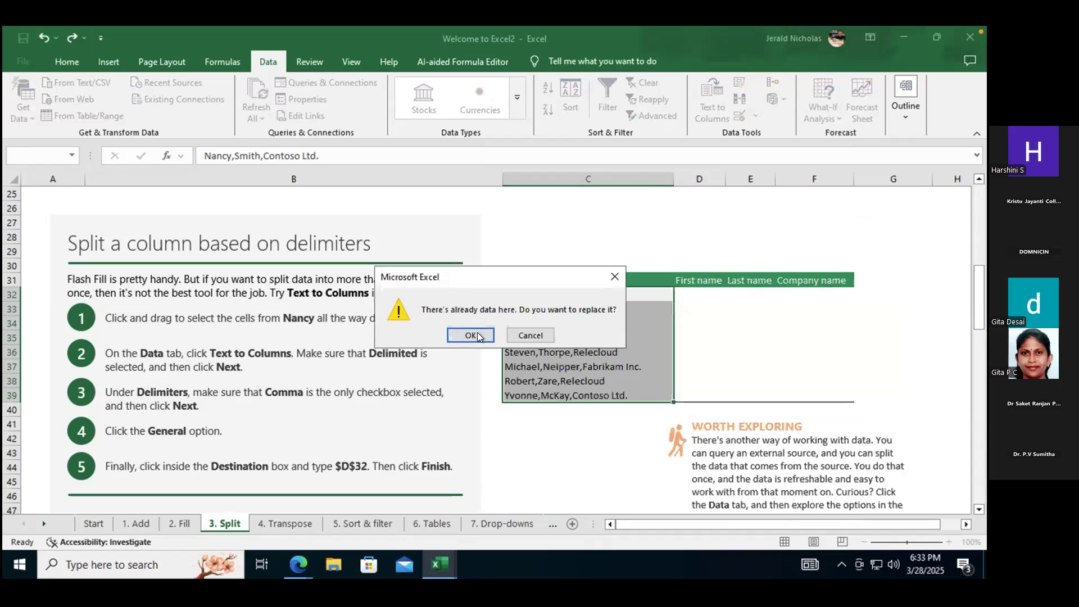
{"action": "left_click", "coordinate": [470, 332]}
{"action": "left_click", "coordinate": [772, 311]}
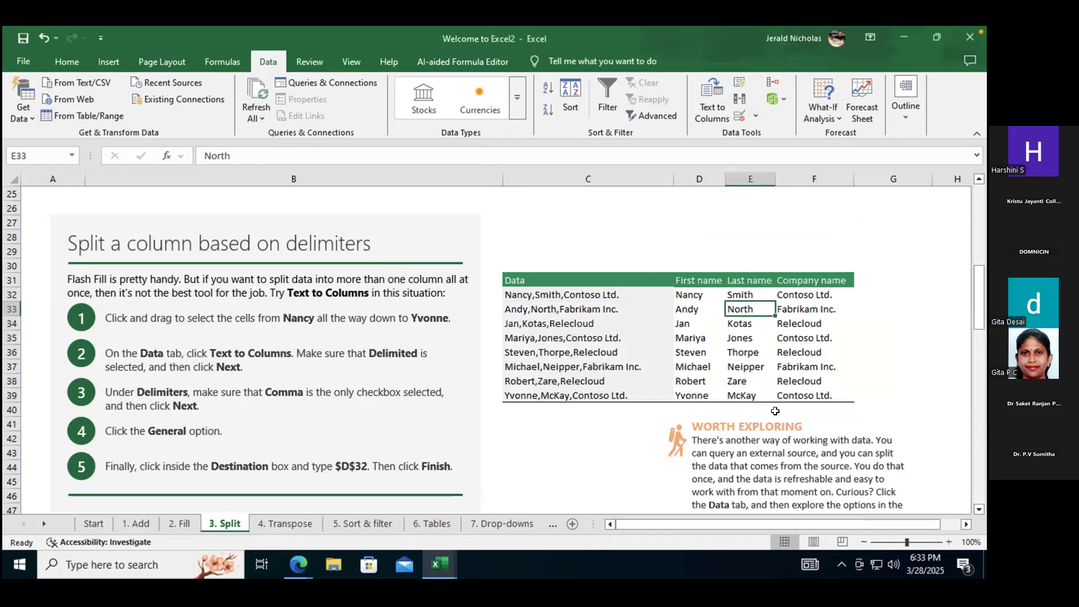
Review the Flash Fill and Text to Columns tables, and examine the "Split a column with formulas" instructions and HOW IT WORKS diagram for C56.
{"action": "scroll", "coordinate": [678, 351], "scroll_direction": "down", "scroll_amount": 1}
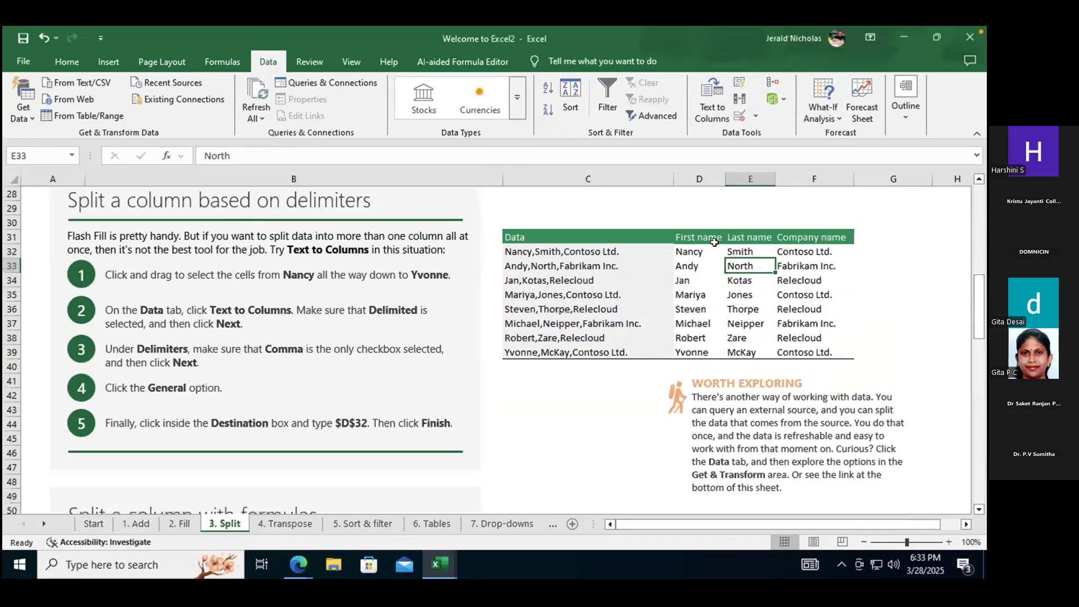
{"action": "scroll", "coordinate": [713, 333], "scroll_direction": "down", "scroll_amount": 2}
{"action": "scroll", "coordinate": [711, 334], "scroll_direction": "down", "scroll_amount": 6}
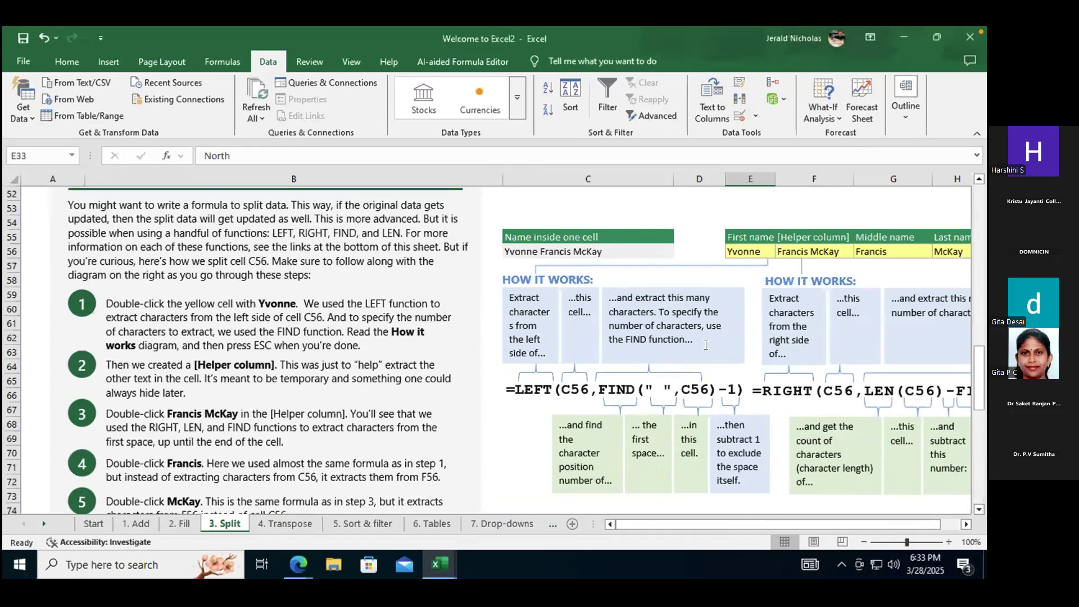
{"action": "scroll", "coordinate": [706, 345], "scroll_direction": "up", "scroll_amount": 1}
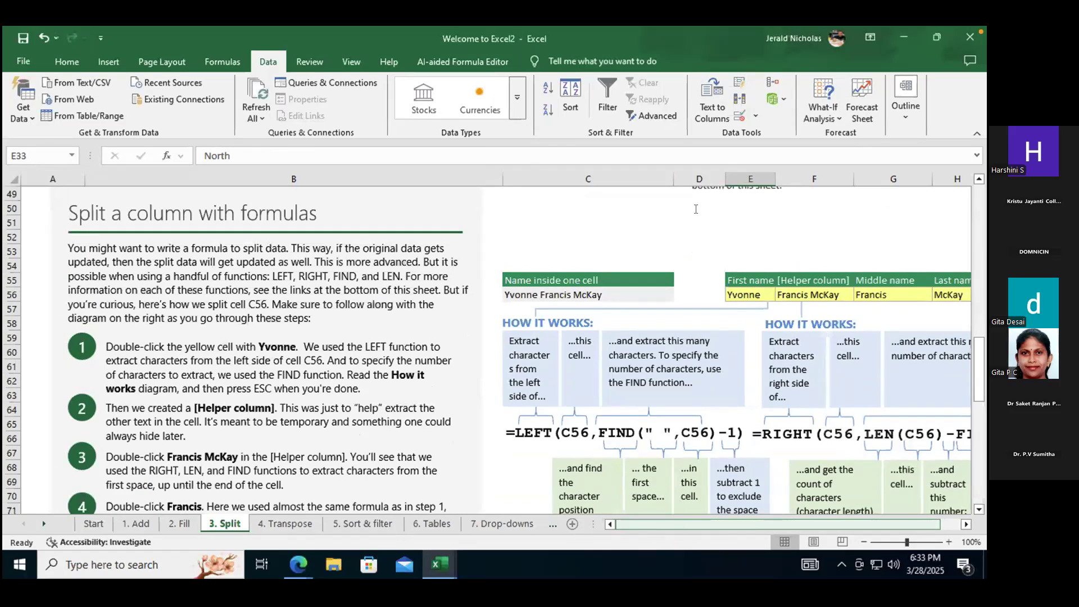
{"action": "scroll", "coordinate": [697, 256], "scroll_direction": "up", "scroll_amount": 6}
{"action": "scroll", "coordinate": [697, 256], "scroll_direction": "up", "scroll_amount": 10}
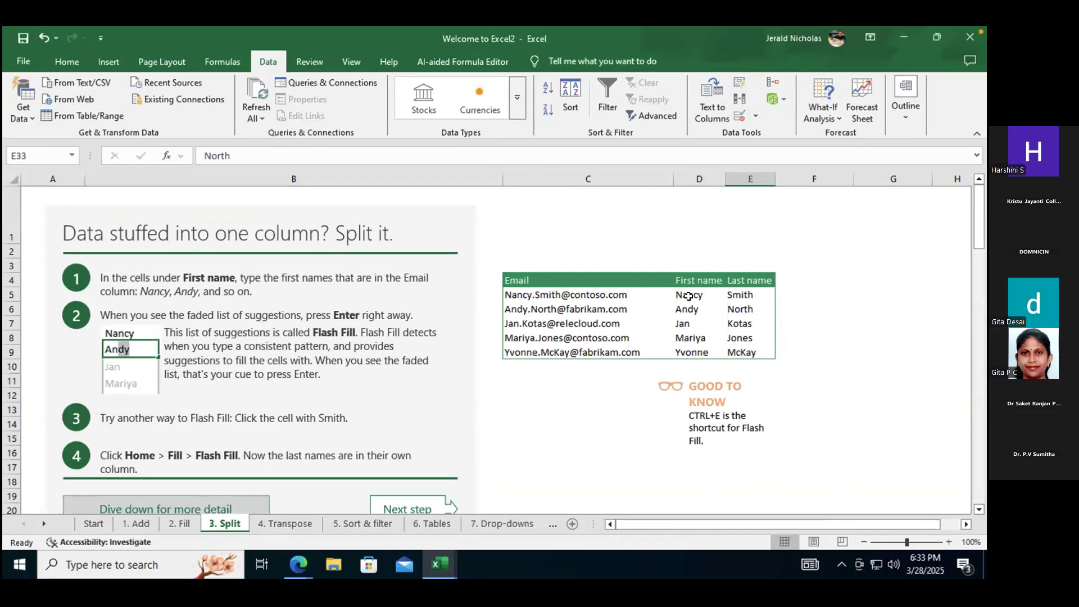
{"action": "scroll", "coordinate": [733, 370], "scroll_direction": "down", "scroll_amount": 7}
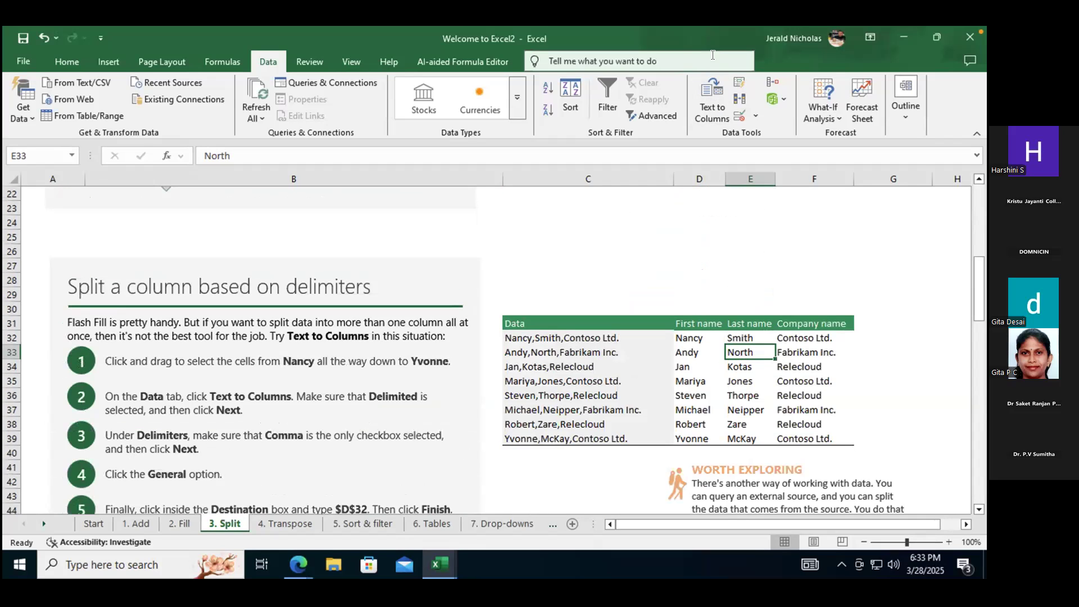
{"action": "scroll", "coordinate": [829, 401], "scroll_direction": "down", "scroll_amount": 9}
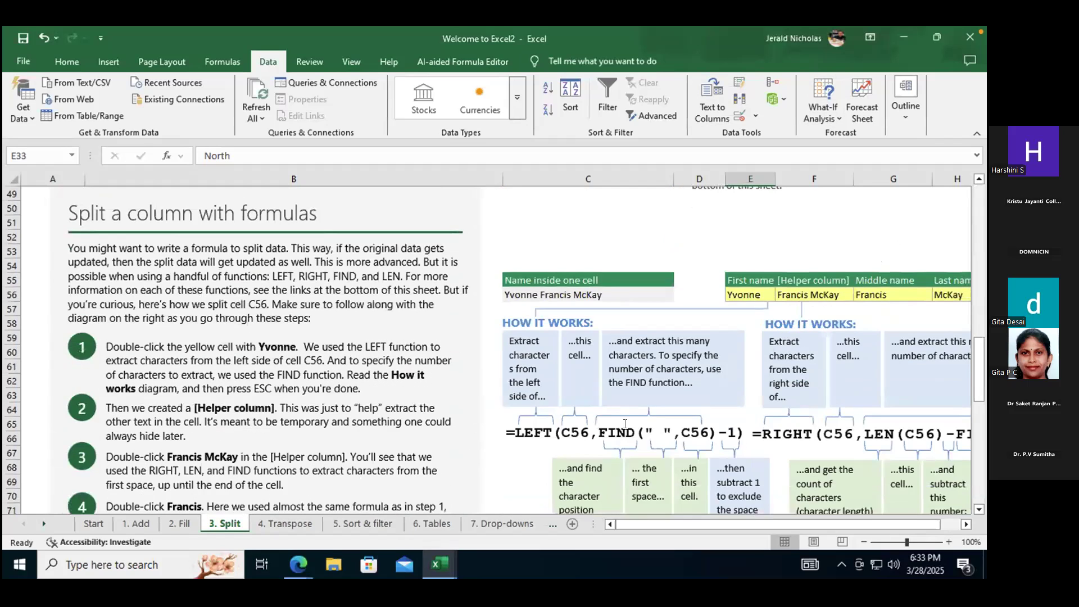
{"action": "scroll", "coordinate": [625, 424], "scroll_direction": "down", "scroll_amount": 2}
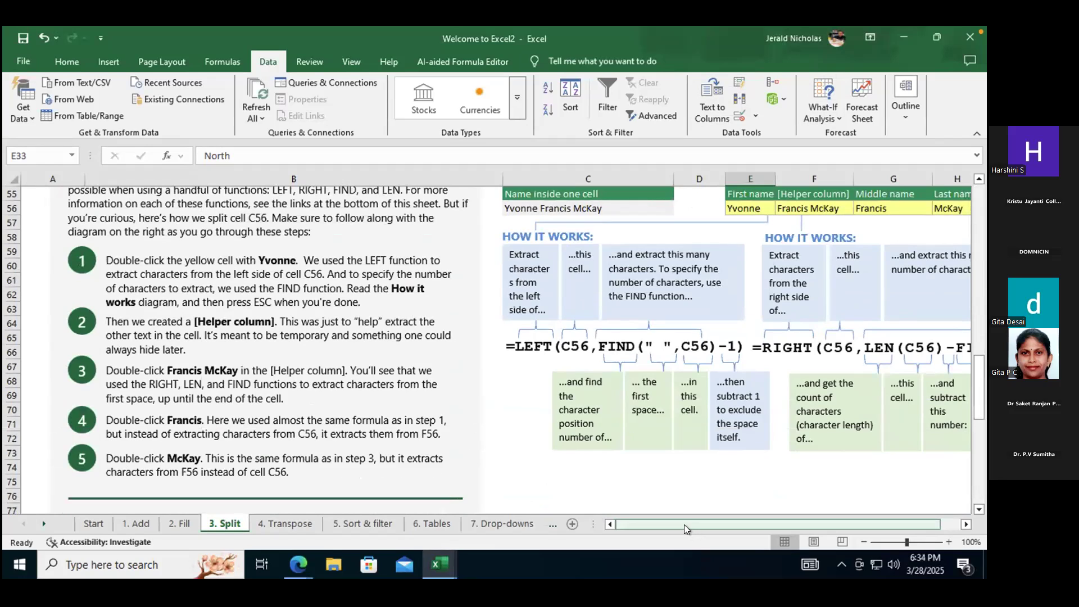
{"action": "left_click_drag", "start_coordinate": [697, 525], "coordinate": [861, 525]}
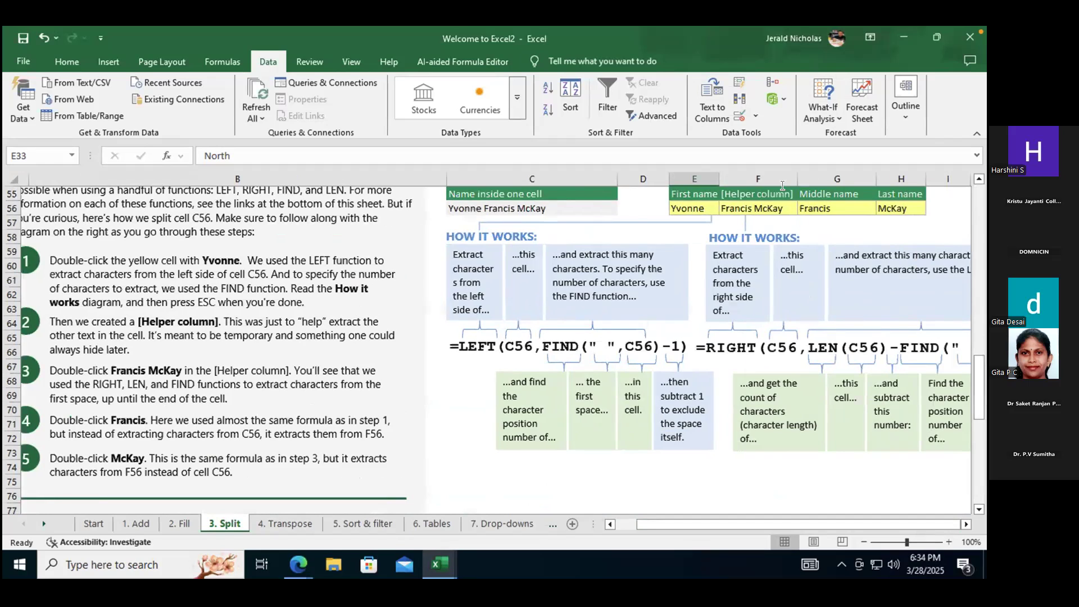
{"action": "left_click", "coordinate": [632, 291]}
{"action": "scroll", "coordinate": [519, 224], "scroll_direction": "up", "scroll_amount": 2}
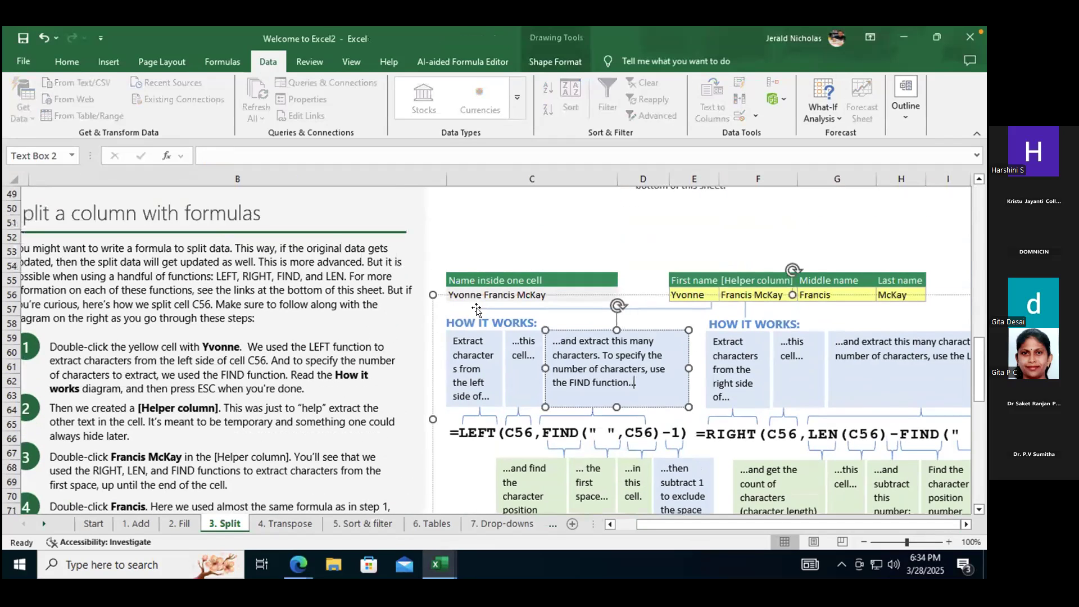
Examine the HOW IT WORKS diagram for the LEFT and FIND formula that extracts the first name from C56.
{"action": "left_click", "coordinate": [508, 297]}
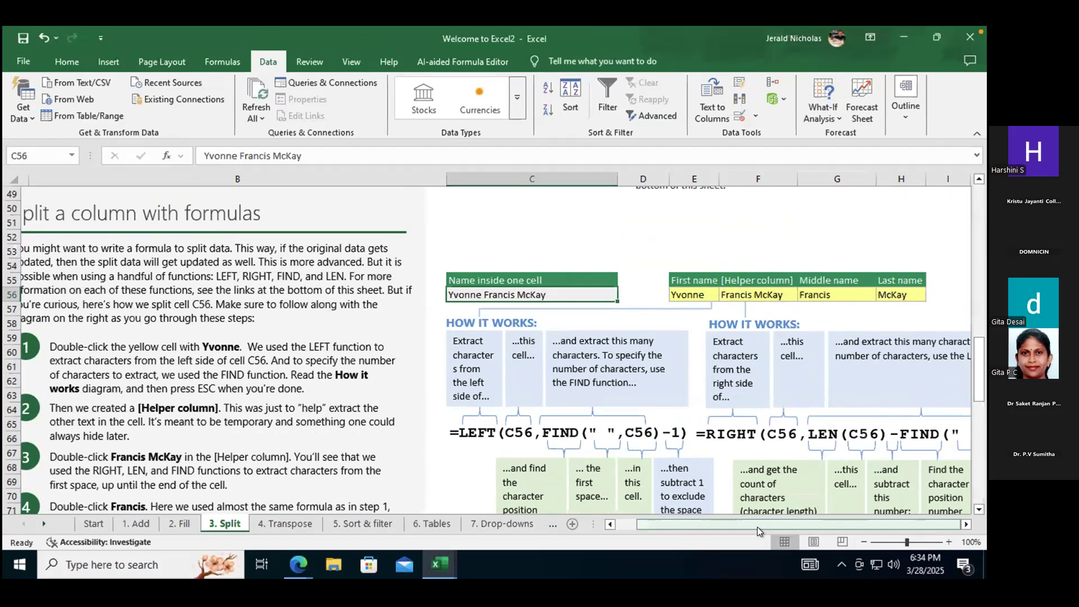
{"action": "scroll", "coordinate": [722, 278], "scroll_direction": "up", "scroll_amount": 1}
{"action": "scroll", "coordinate": [722, 279], "scroll_direction": "down", "scroll_amount": 1}
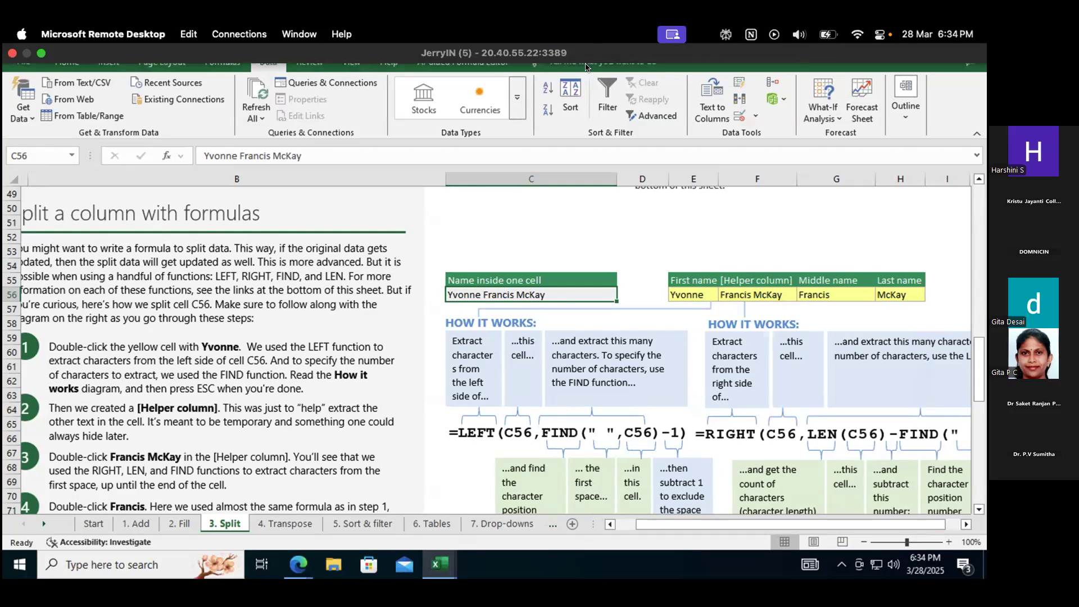
{"action": "left_click", "coordinate": [467, 432]}
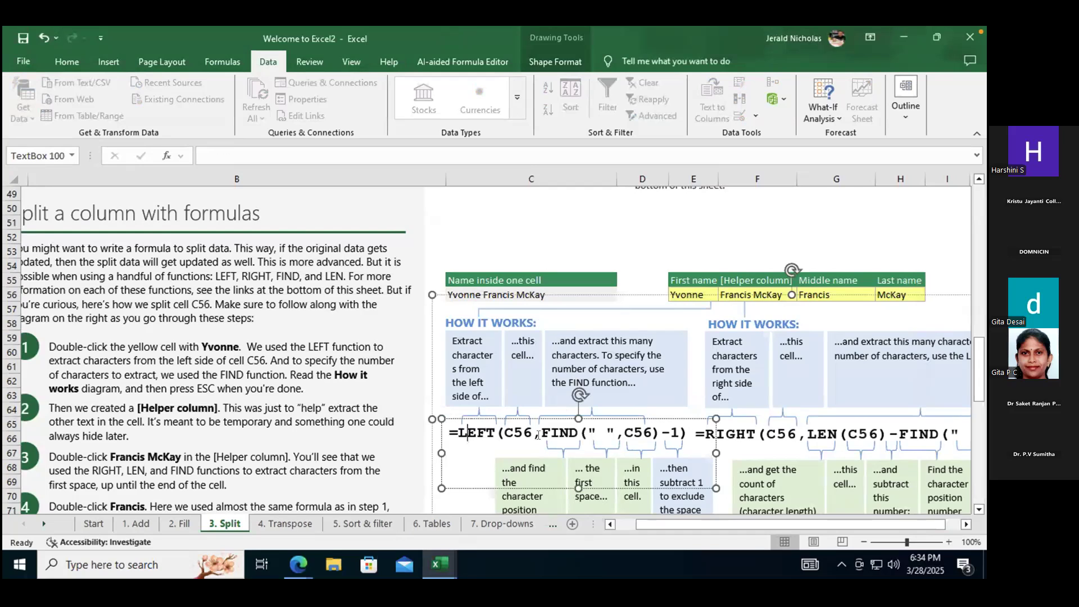
{"action": "left_click", "coordinate": [531, 194]}
{"action": "left_click", "coordinate": [532, 179]}
{"action": "left_click", "coordinate": [528, 194]}
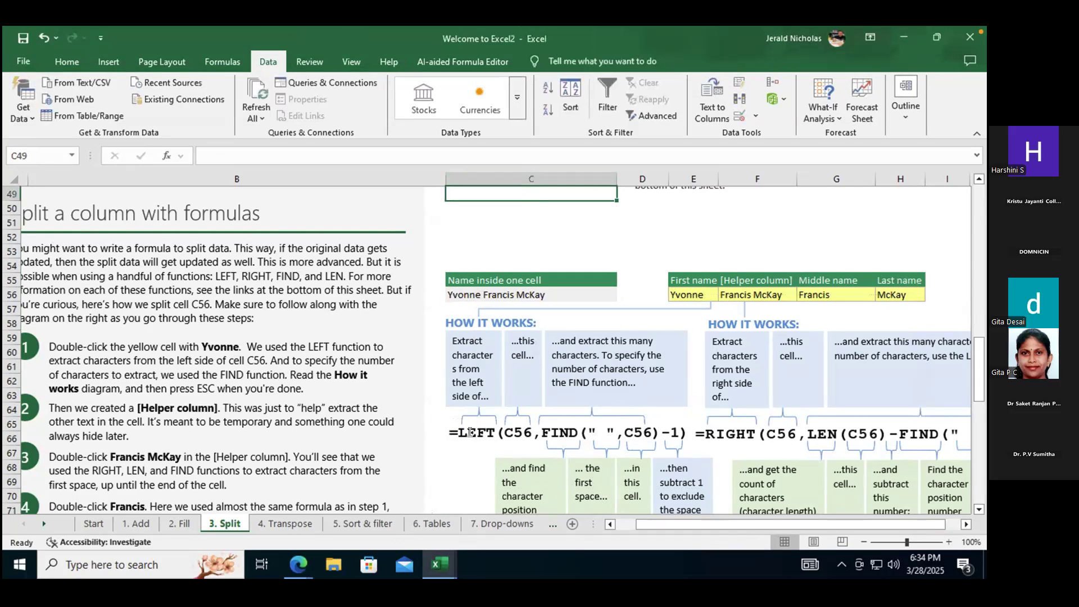
{"action": "left_click", "coordinate": [597, 430]}
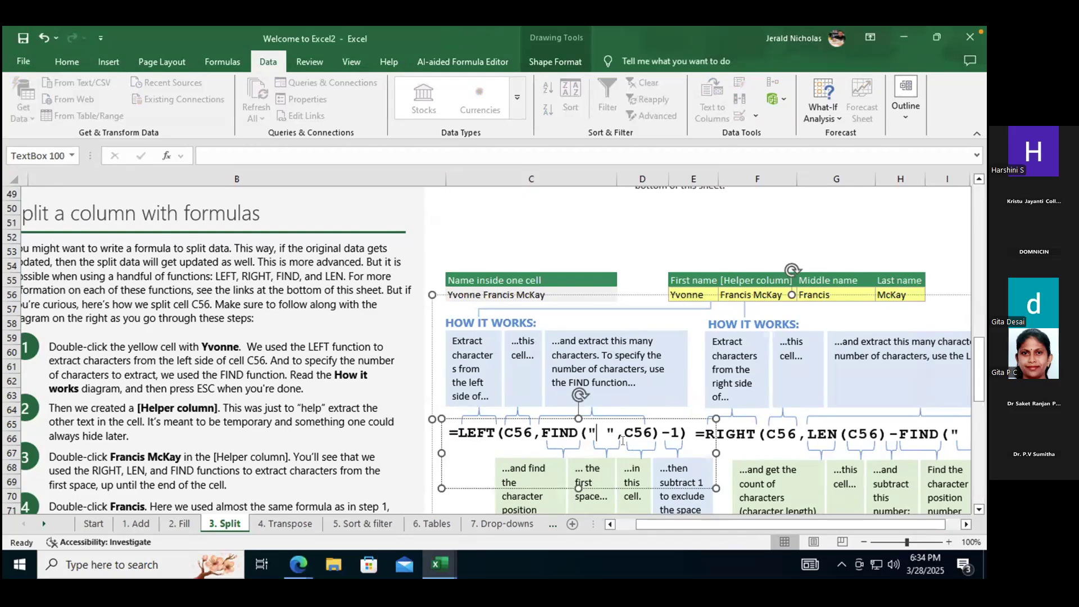
{"action": "left_click", "coordinate": [669, 431]}
Examine the HOW IT WORKS diagram for the RIGHT, LEN and FIND formula used in the helper column.
{"action": "left_click", "coordinate": [753, 434]}
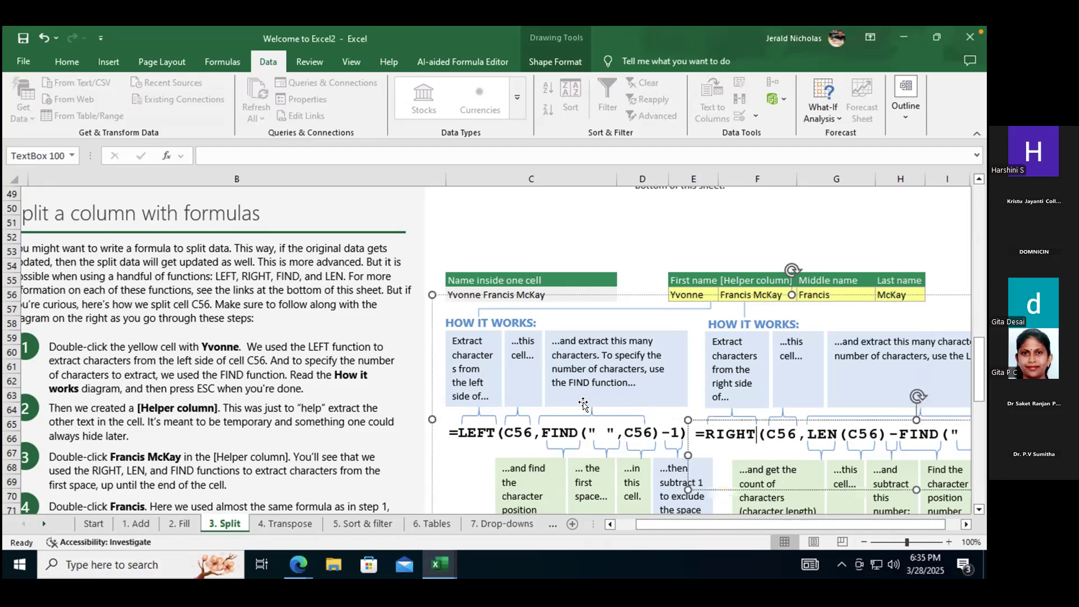
{"action": "left_click", "coordinate": [788, 433]}
{"action": "double_click", "coordinate": [794, 433]}
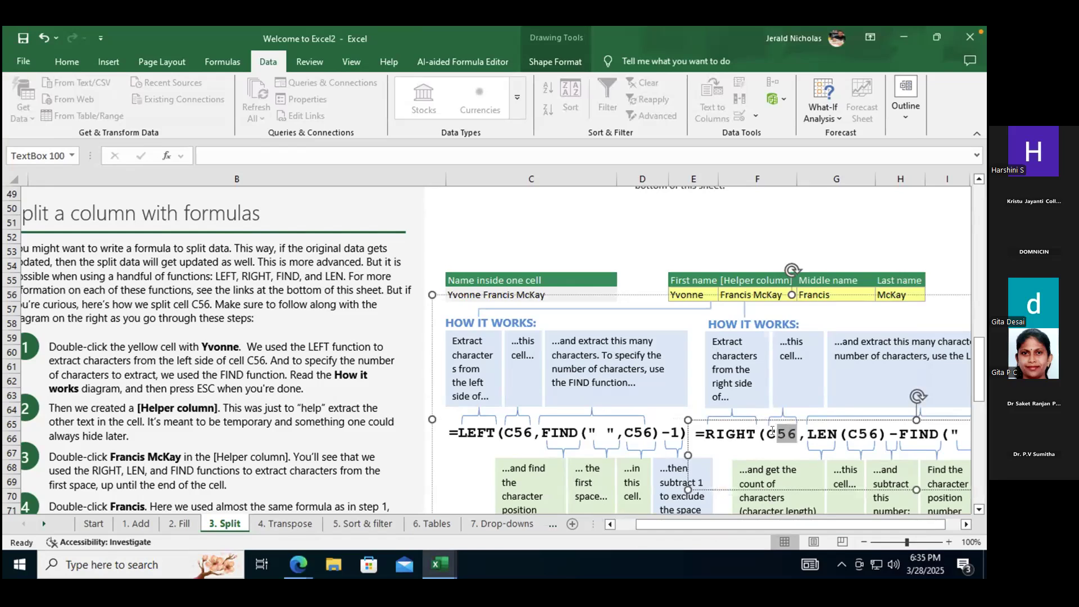
{"action": "left_click", "coordinate": [837, 432]}
{"action": "key", "text": "shift+Left"}
{"action": "key", "text": "shift+Left"}
{"action": "key", "text": "shift+Left"}
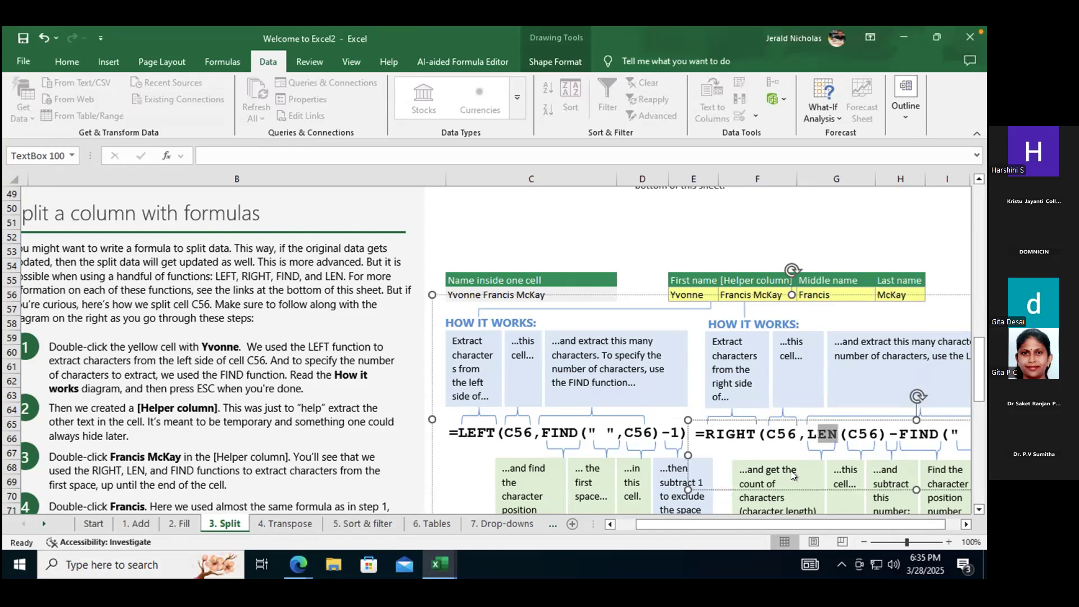
{"action": "left_click_drag", "start_coordinate": [770, 524], "coordinate": [785, 524]}
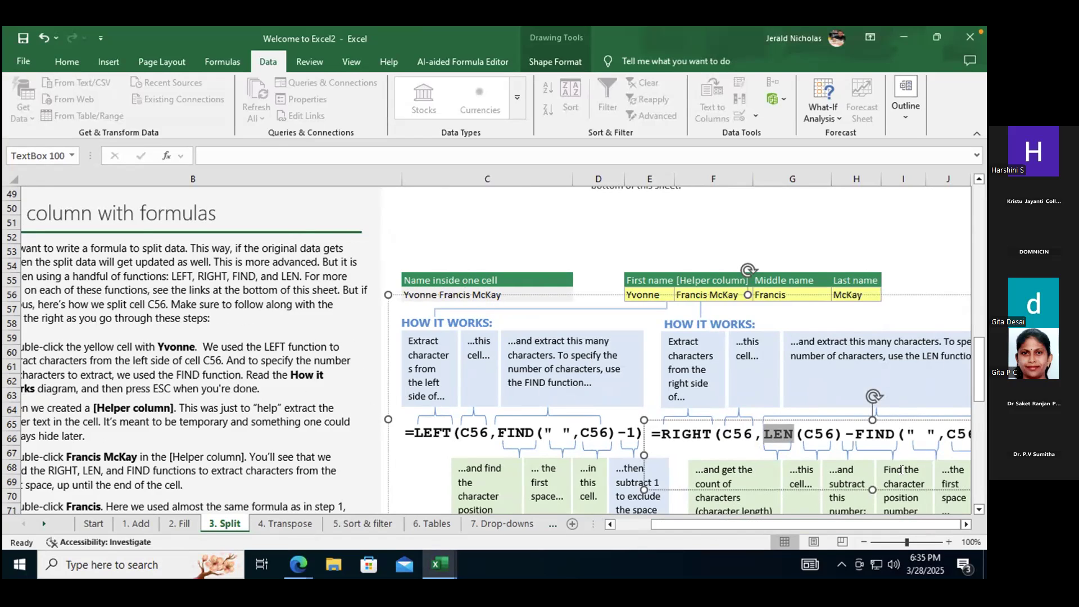
{"action": "left_click_drag", "start_coordinate": [954, 529], "coordinate": [953, 530]}
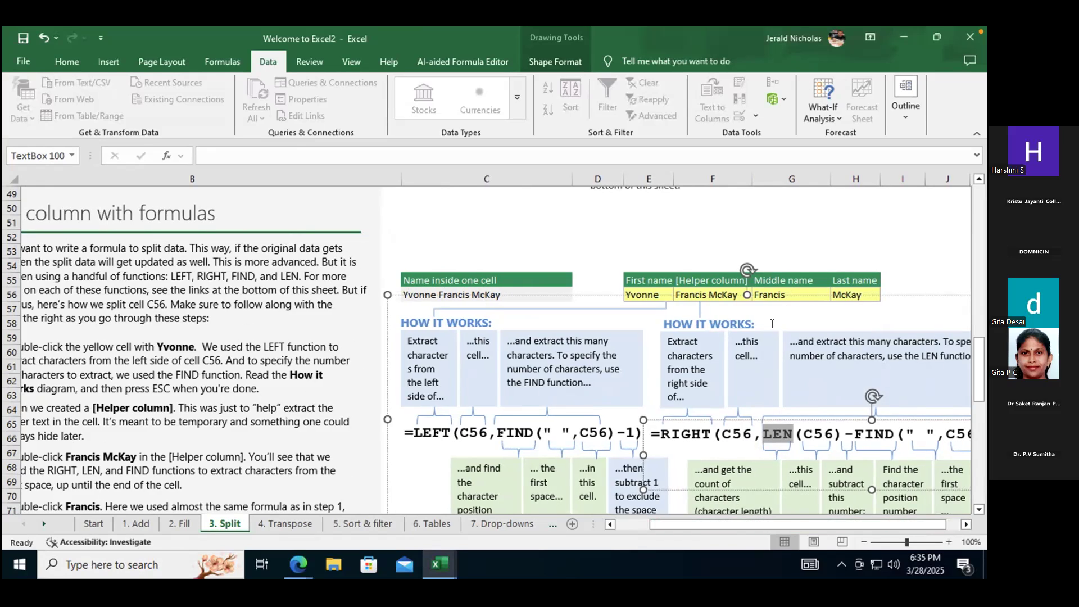
{"action": "left_click", "coordinate": [780, 308]}
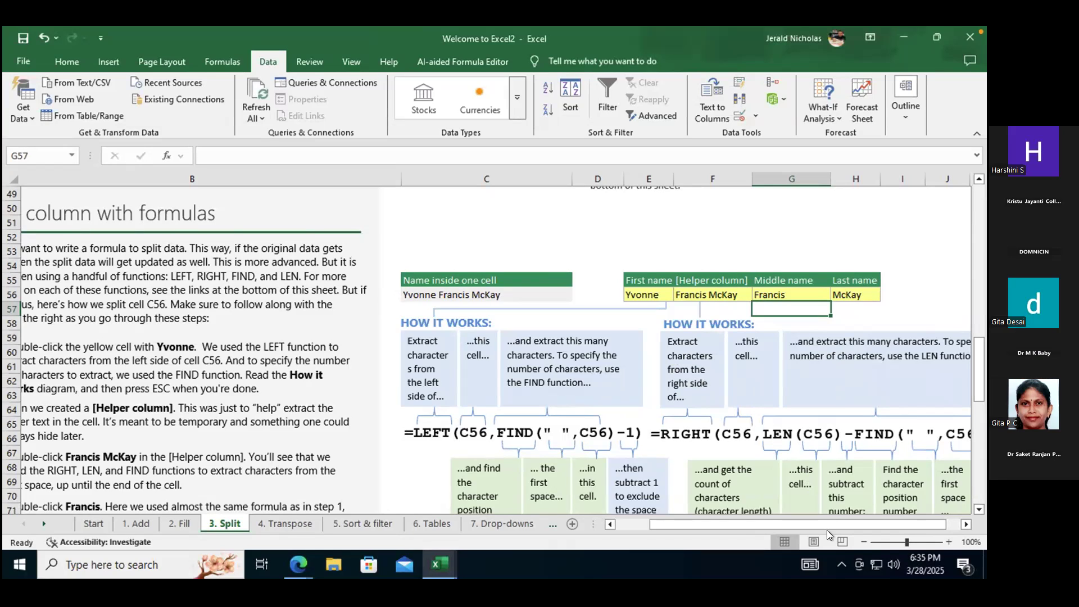
{"action": "left_click_drag", "start_coordinate": [856, 529], "coordinate": [894, 532]}
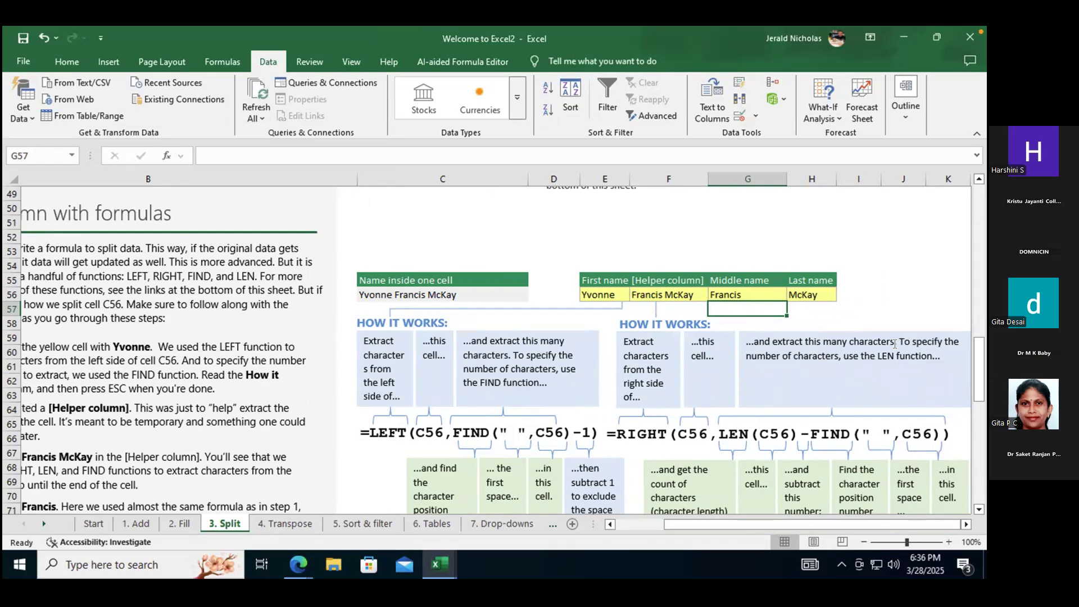
Check the "More information on the web" links at the end of the split lesson and open the "4. Transpose" sheet.
{"action": "scroll", "coordinate": [642, 392], "scroll_direction": "down", "scroll_amount": 9}
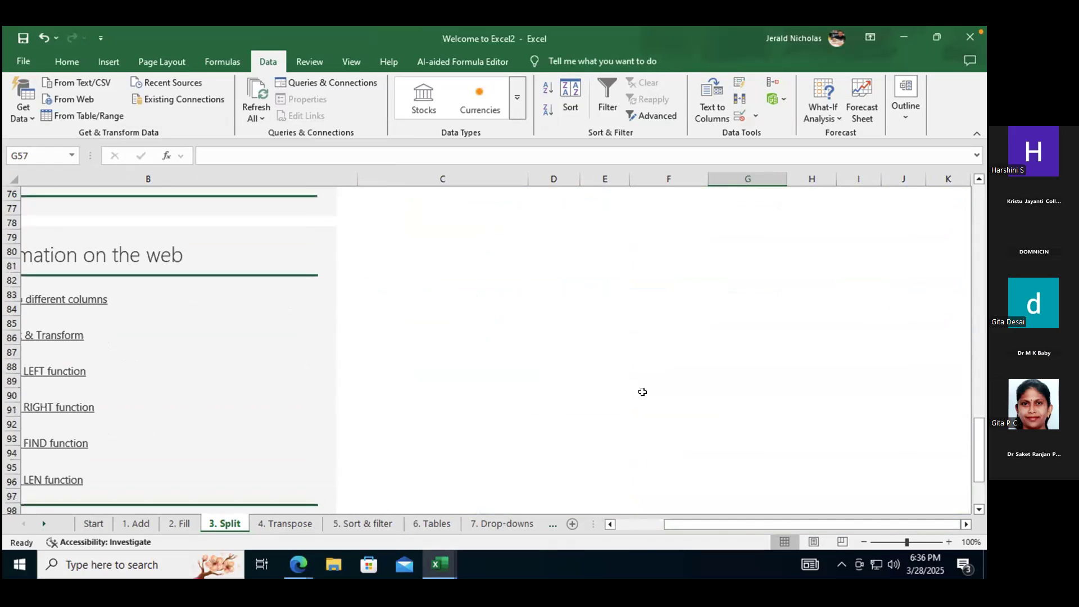
{"action": "left_click", "coordinate": [646, 525]}
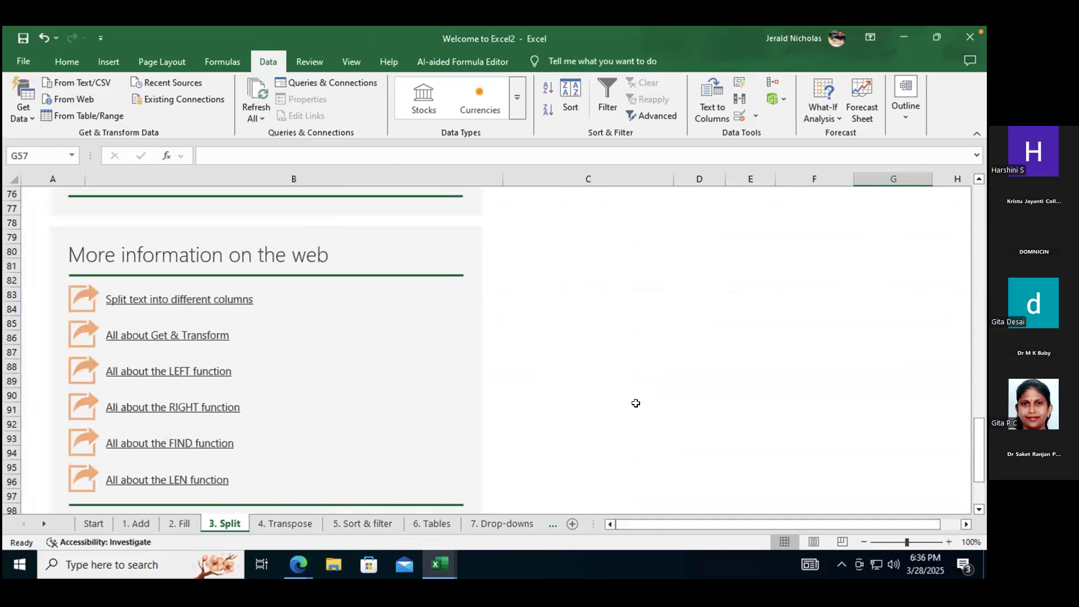
{"action": "scroll", "coordinate": [388, 483], "scroll_direction": "up", "scroll_amount": 3}
{"action": "left_click", "coordinate": [281, 525]}
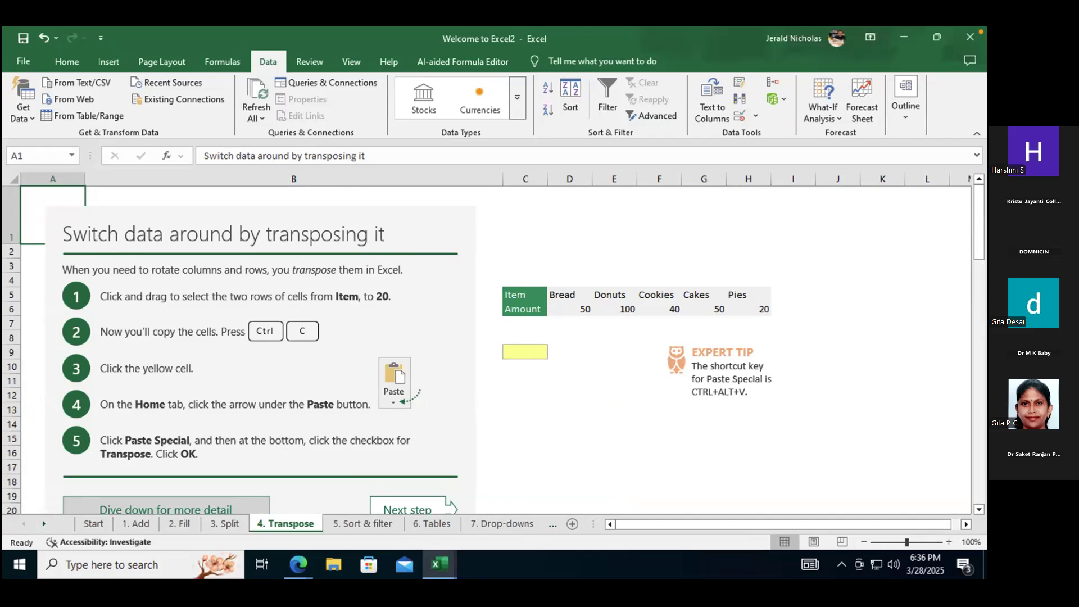
Start a vertical language list with English in L7, Franch in L8 and German in L9.
{"action": "left_click", "coordinate": [912, 236]}
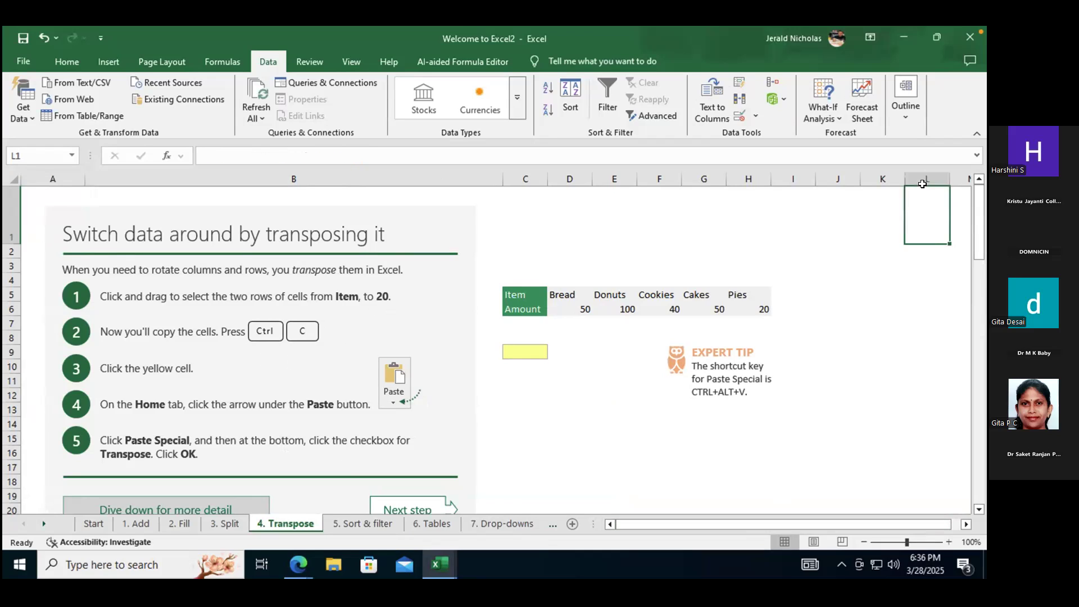
{"action": "left_click", "coordinate": [917, 321]}
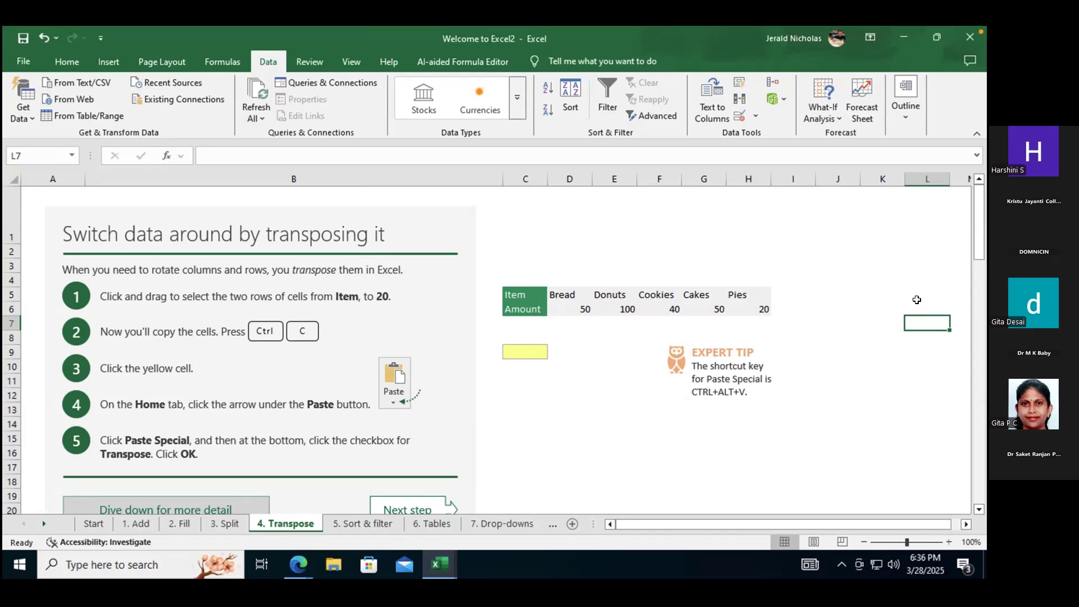
{"action": "type", "text": "English"}
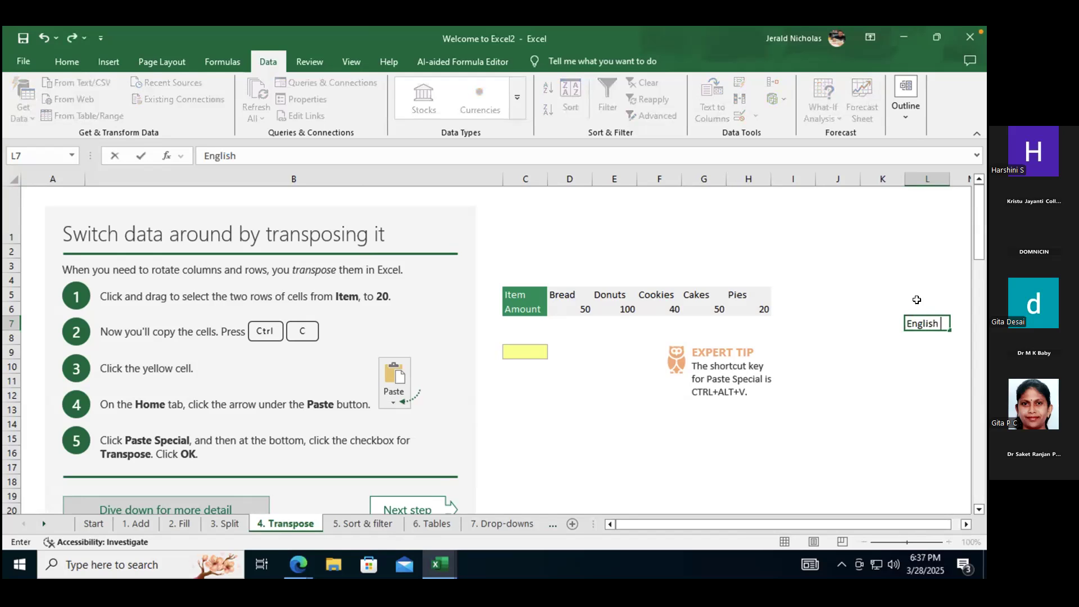
{"action": "key", "text": "Return"}
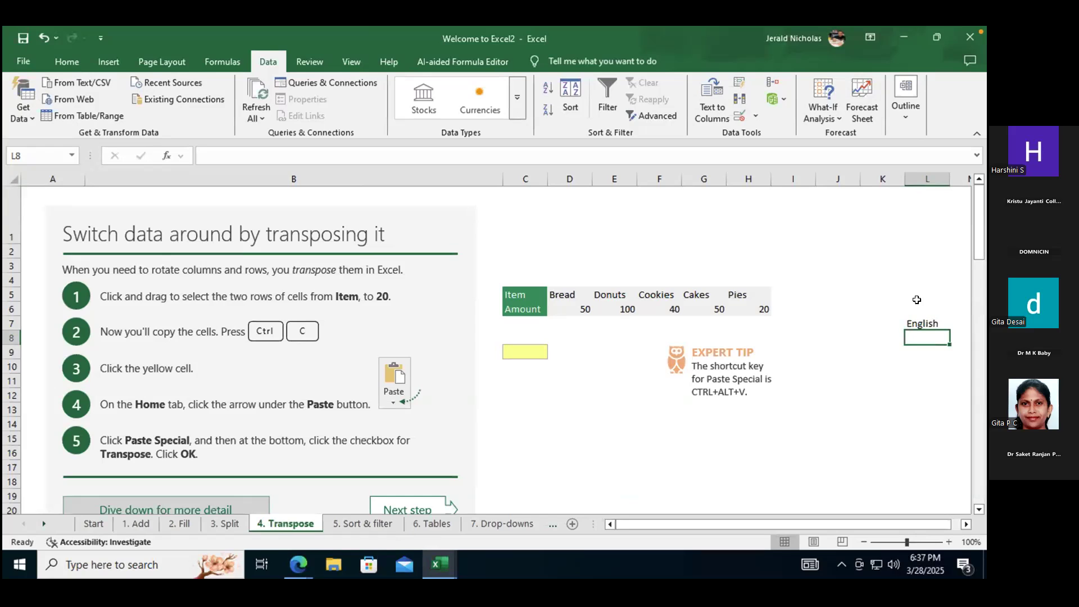
{"action": "type", "text": "Franch"}
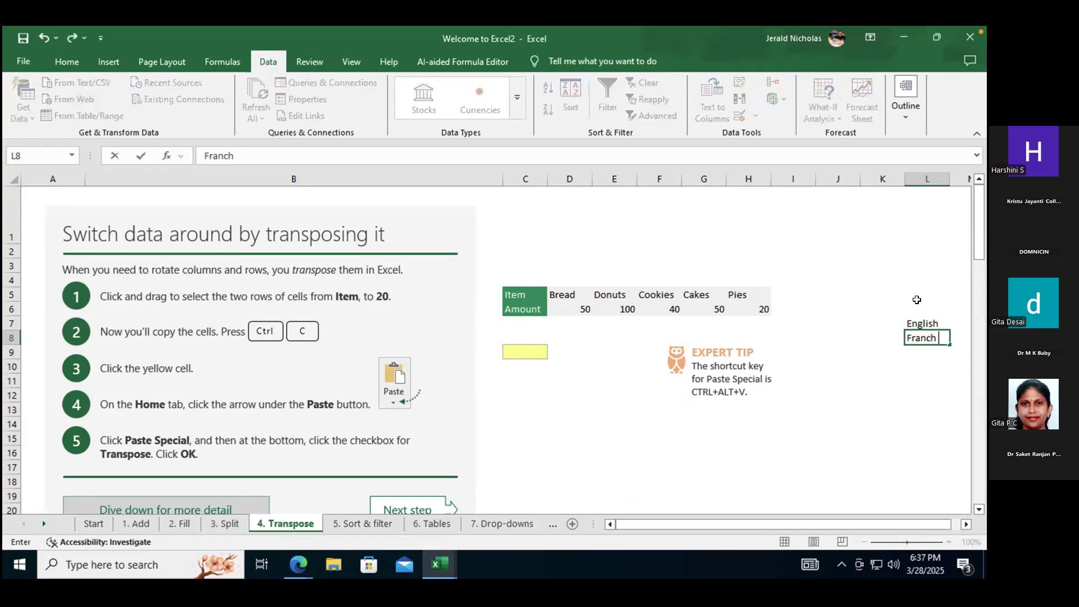
{"action": "key", "text": "Return"}
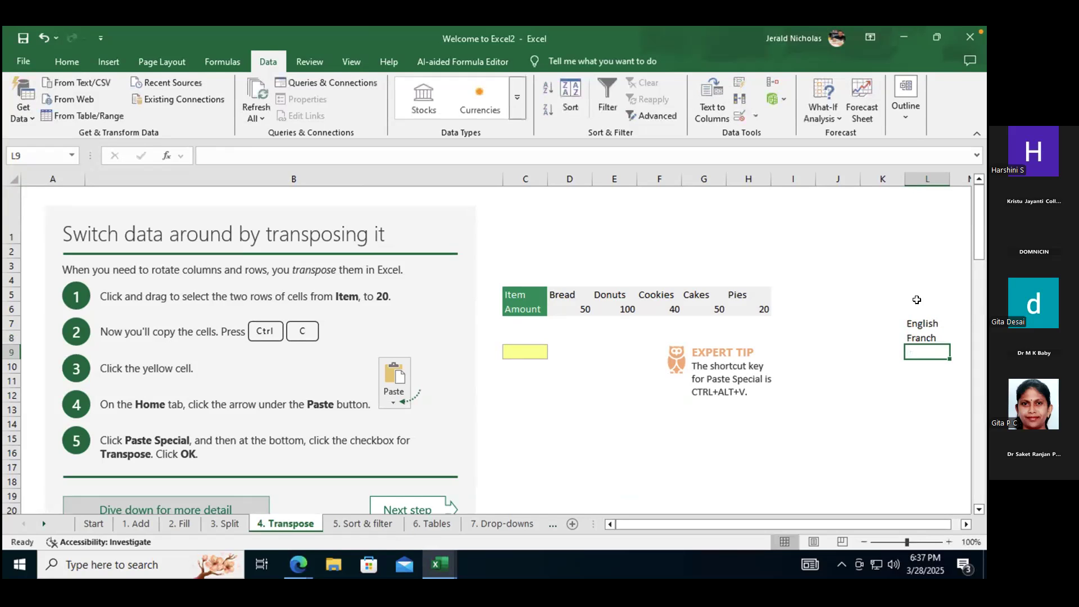
{"action": "type", "text": "Germna"}
{"action": "key", "text": "BackSpace"}
{"action": "key", "text": "BackSpace"}
{"action": "type", "text": "an"}
{"action": "key", "text": "Return"}
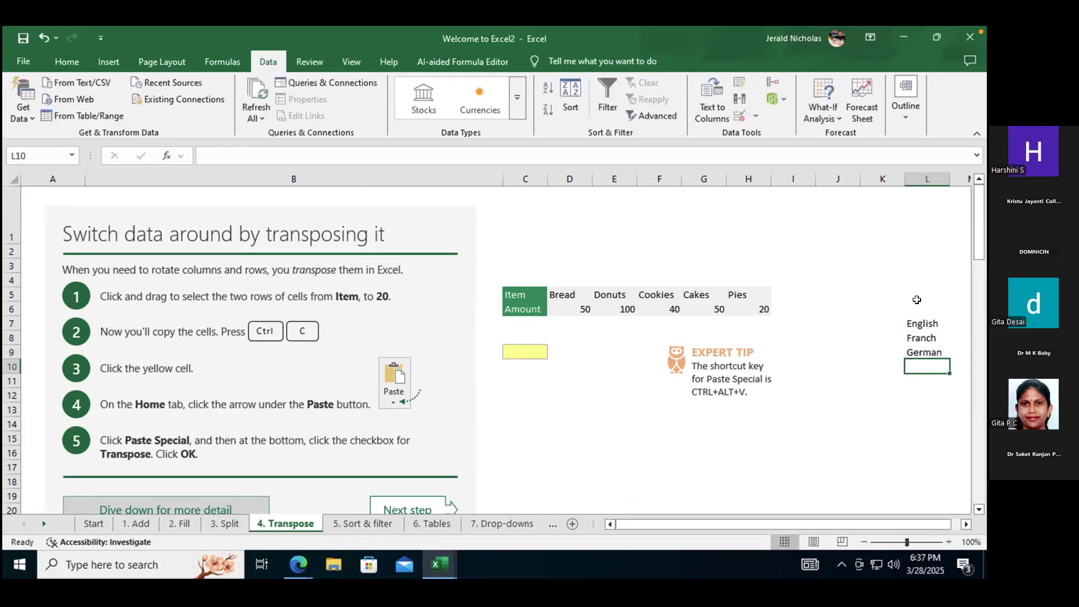
Add Hindi to the language list in L10, correcting its spelling.
{"action": "type", "text": "Hindhi"}
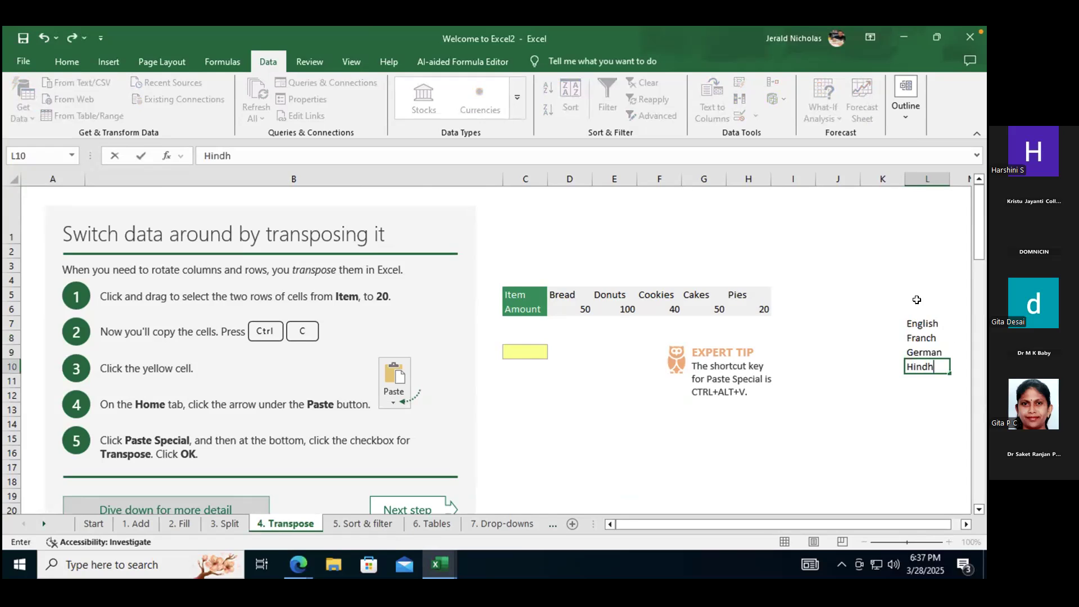
{"action": "key", "text": "Tab"}
{"action": "key", "text": "Left"}
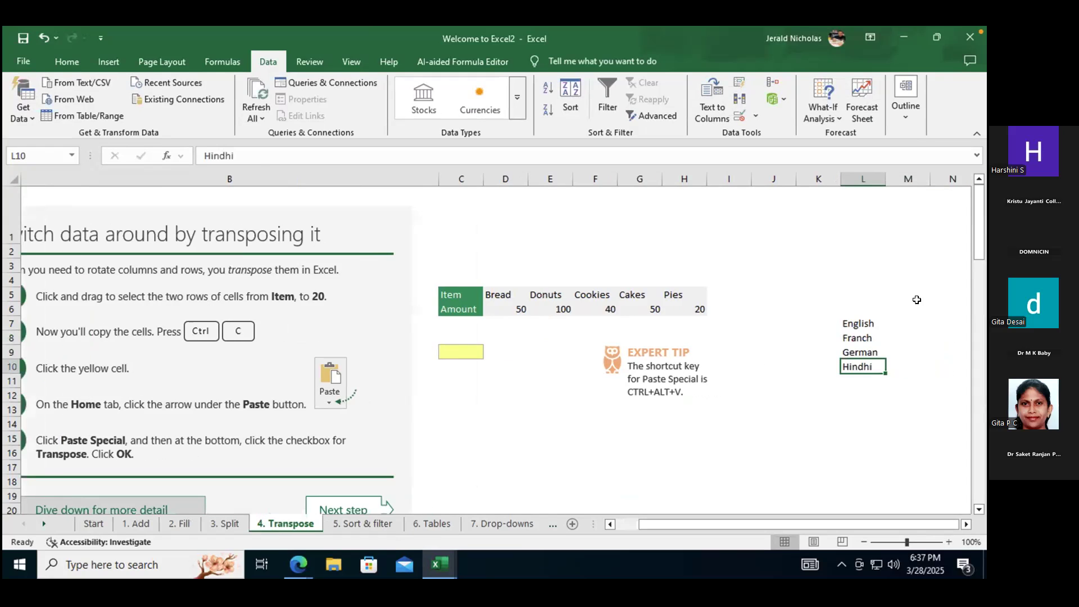
{"action": "left_click", "coordinate": [229, 158]}
{"action": "key", "text": "BackSpace"}
{"action": "key", "text": "Tab"}
Copy the language list in L7:L10.
{"action": "key", "text": "Up"}
{"action": "key", "text": "Up"}
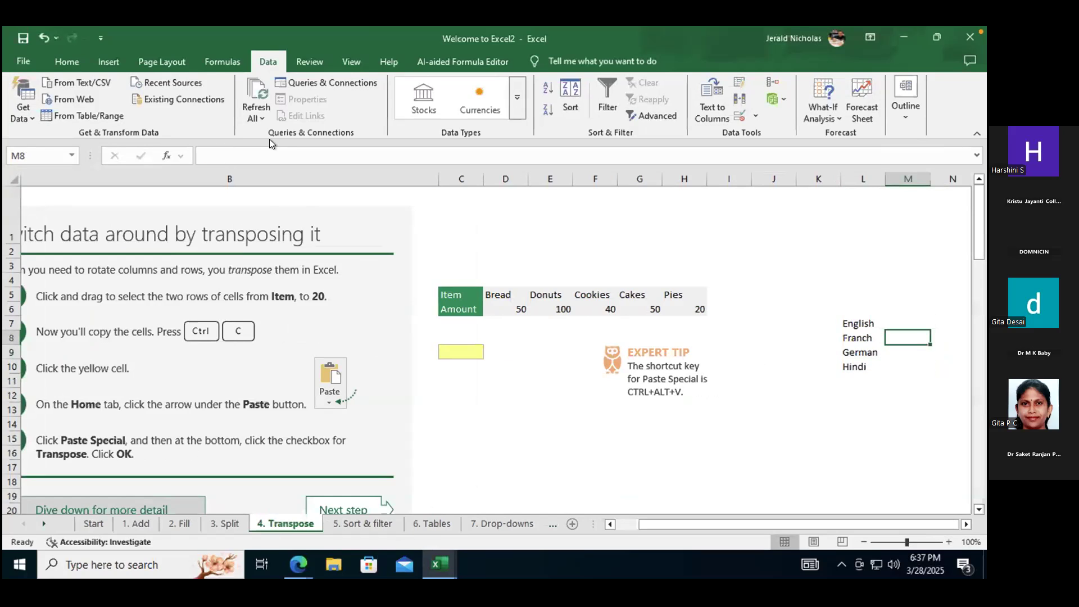
{"action": "key", "text": "Up"}
{"action": "key", "text": "Left"}
{"action": "key", "text": "shift+Down"}
{"action": "key", "text": "shift+Down"}
{"action": "key", "text": "shift+Down"}
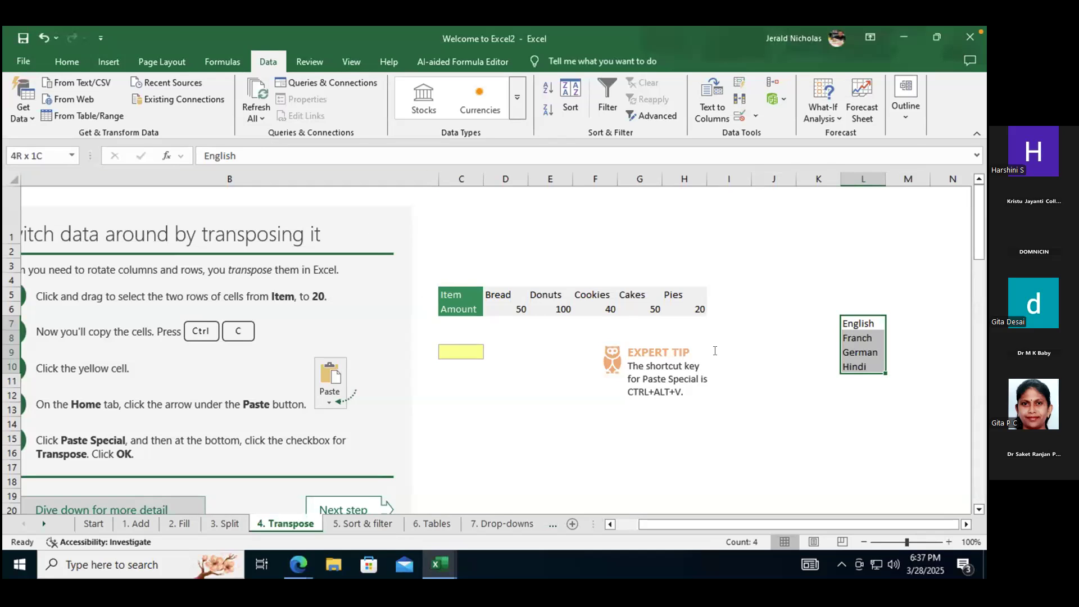
{"action": "key", "text": "ctrl+c"}
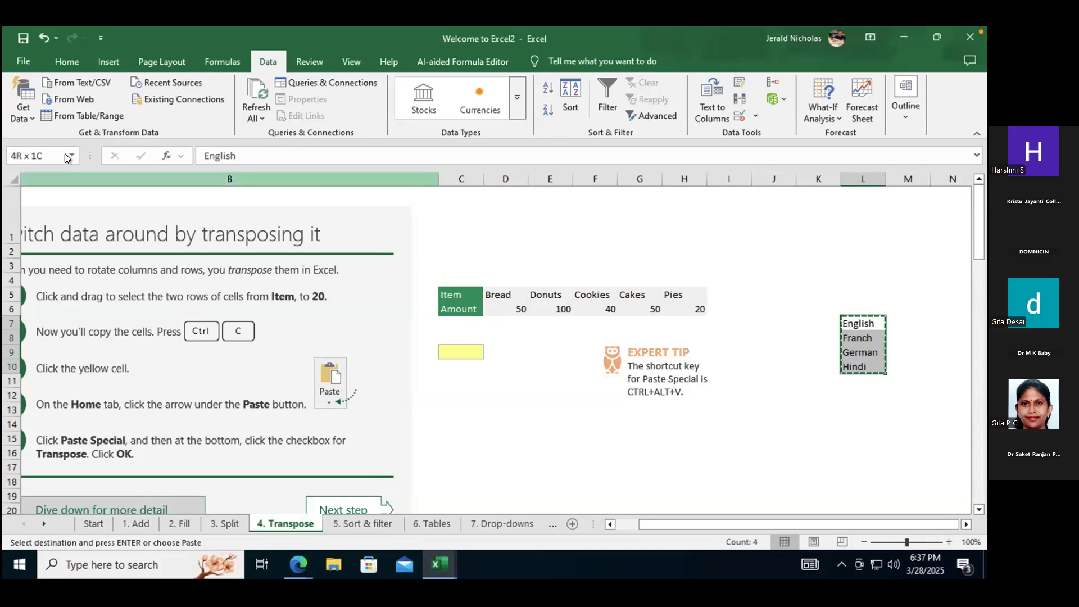
Try to paste the copied languages transposed over their own cells L7:L10.
{"action": "left_click", "coordinate": [63, 58]}
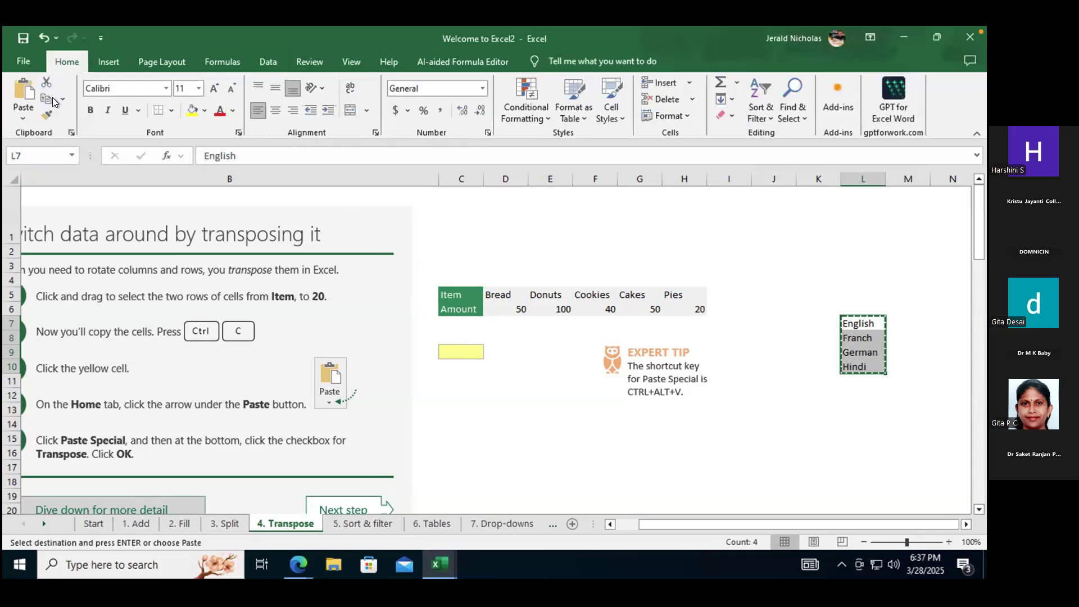
{"action": "left_click", "coordinate": [22, 120]}
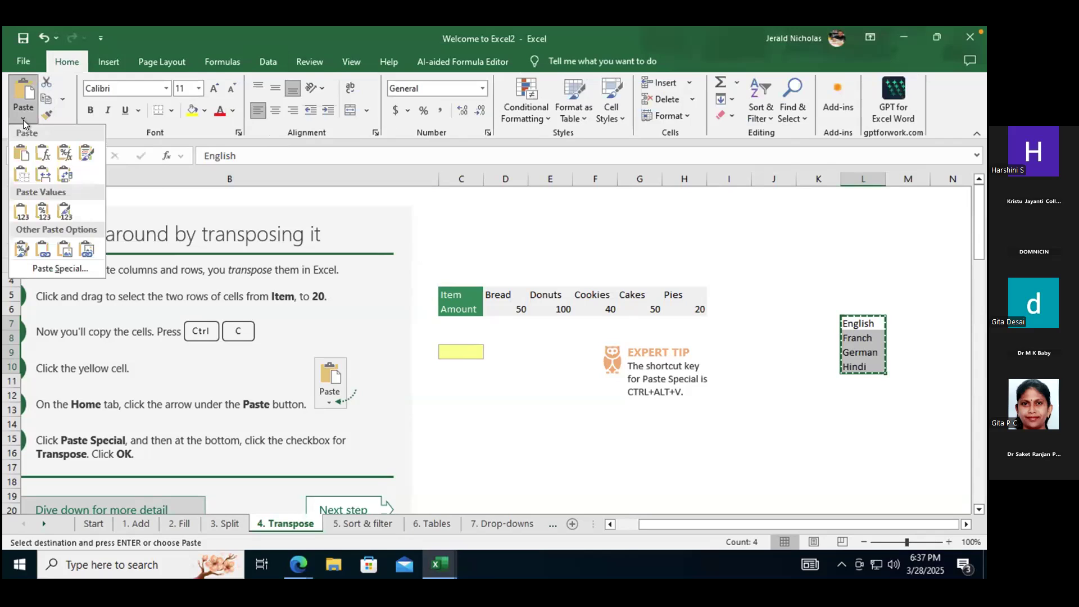
{"action": "left_click", "coordinate": [66, 181]}
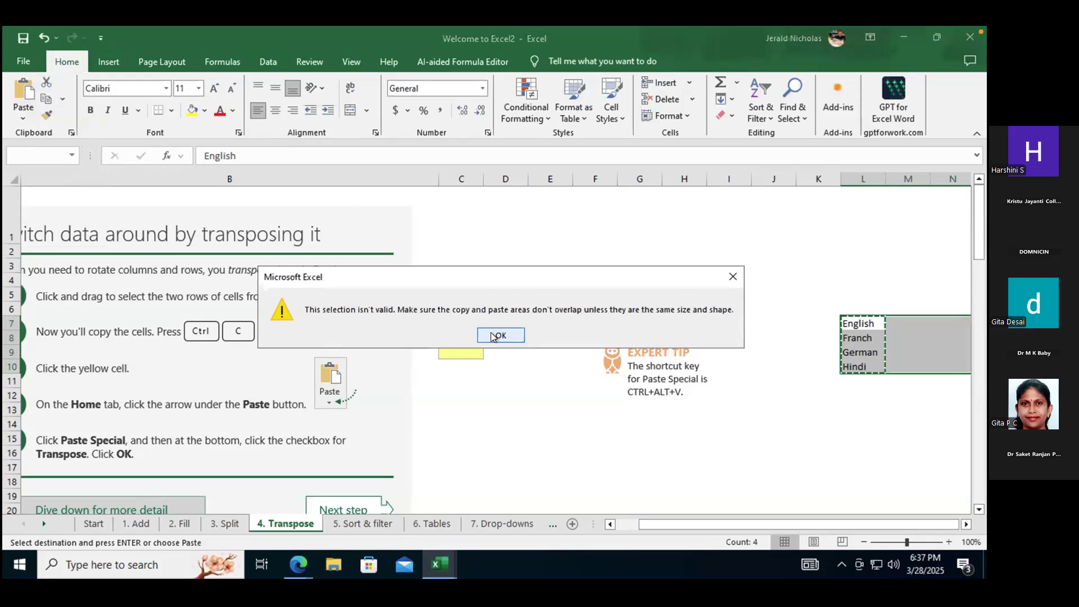
{"action": "left_click", "coordinate": [500, 336]}
Paste the copied languages as a transposed row starting at M7.
{"action": "left_click", "coordinate": [906, 319]}
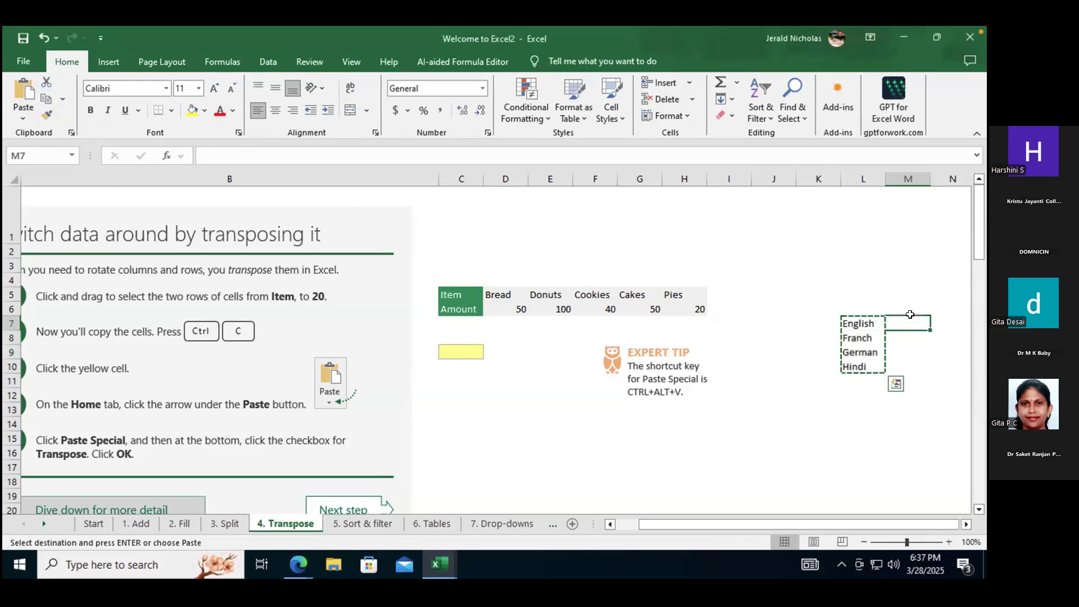
{"action": "left_click", "coordinate": [23, 118]}
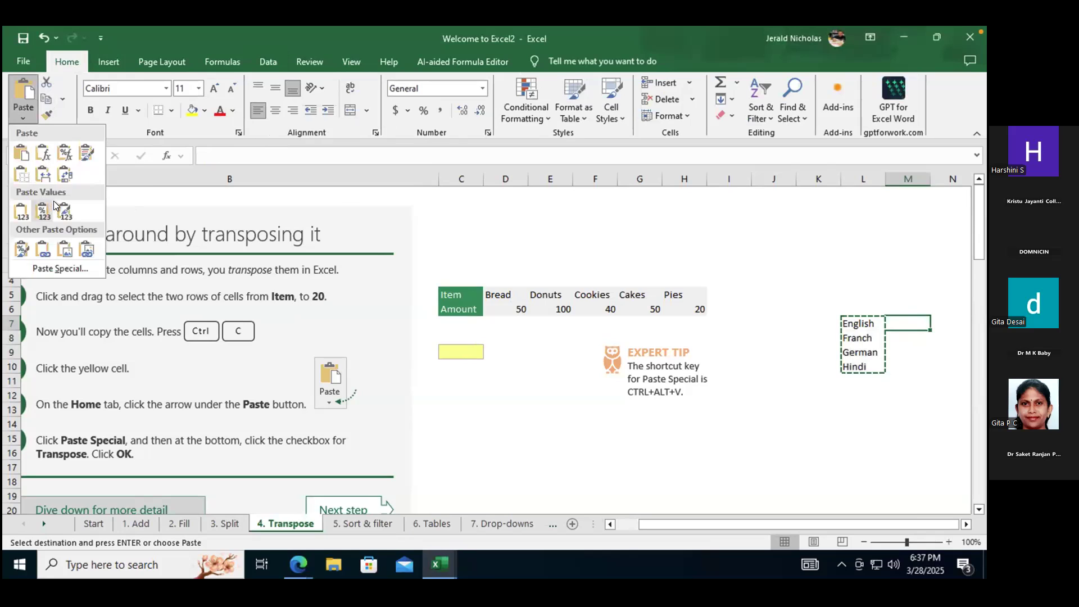
{"action": "left_click", "coordinate": [64, 175]}
{"action": "left_click_drag", "start_coordinate": [834, 517], "coordinate": [926, 525]}
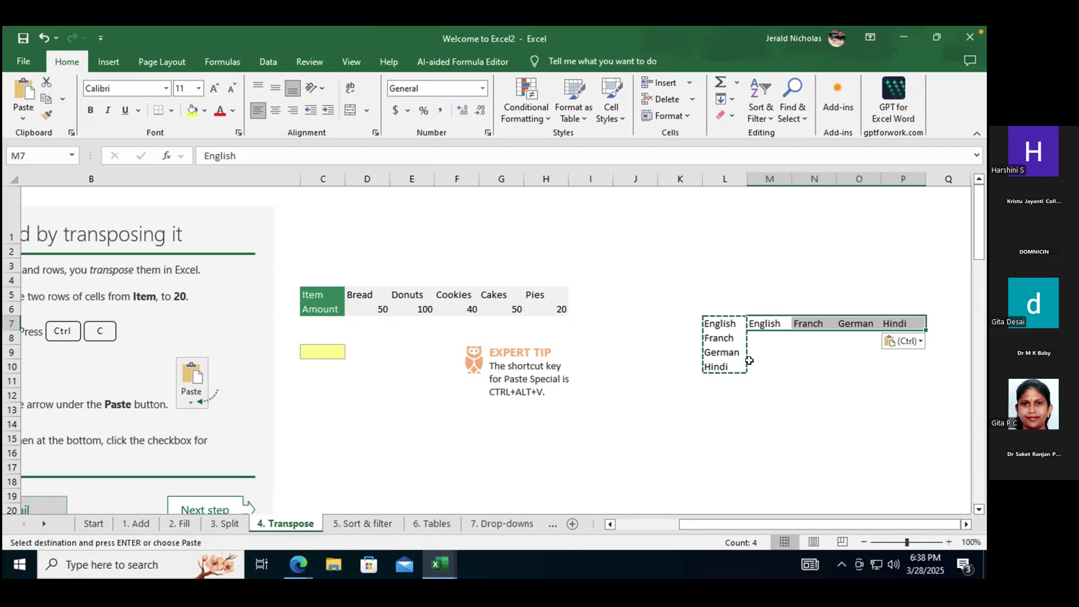
Copy the five item amounts in D6:H6.
{"action": "left_click", "coordinate": [623, 524]}
{"action": "left_click_drag", "start_coordinate": [555, 303], "coordinate": [751, 306]}
{"action": "key", "text": "ctrl+q"}
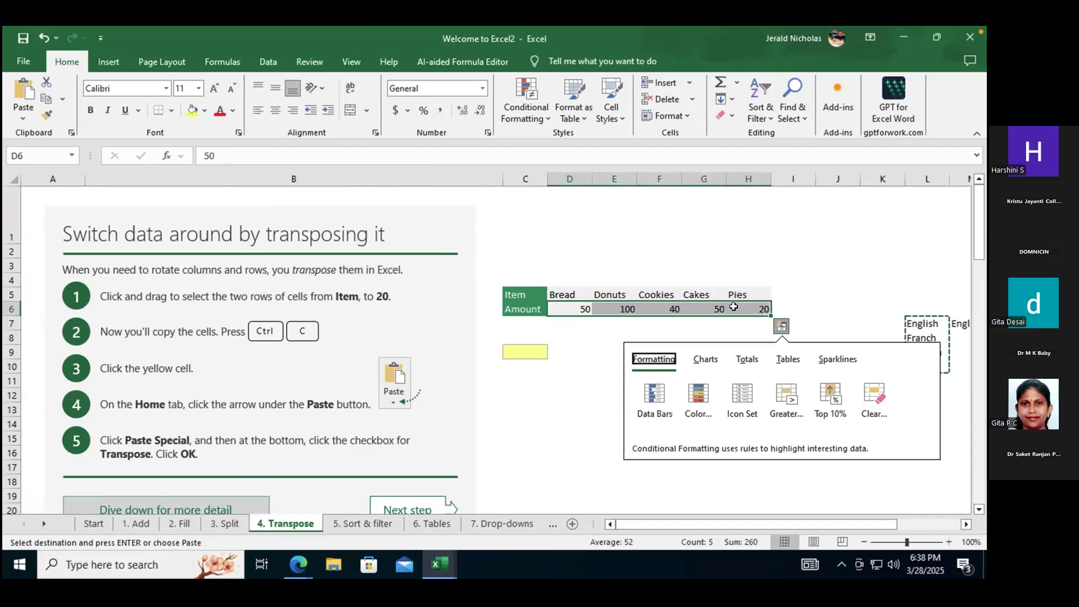
{"action": "left_click", "coordinate": [577, 302]}
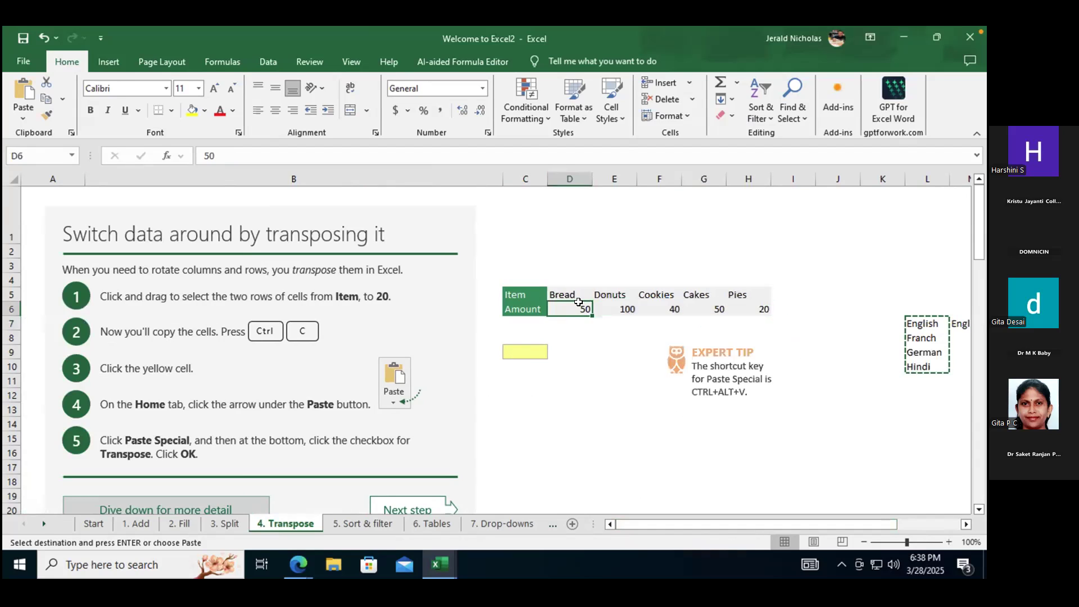
{"action": "left_click_drag", "start_coordinate": [577, 302], "coordinate": [727, 304]}
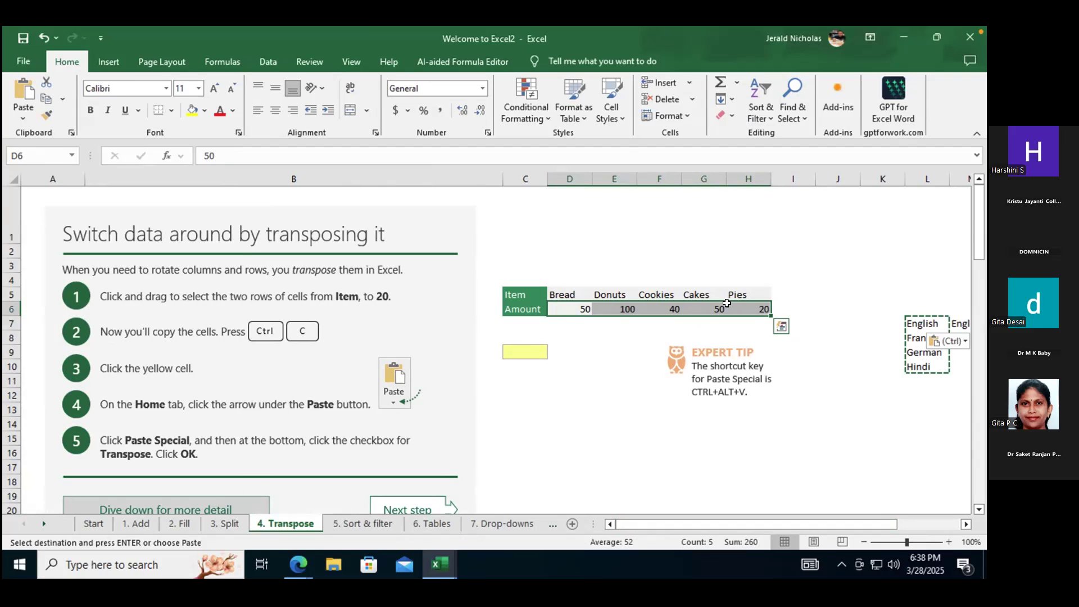
{"action": "key", "text": "ctrl+c"}
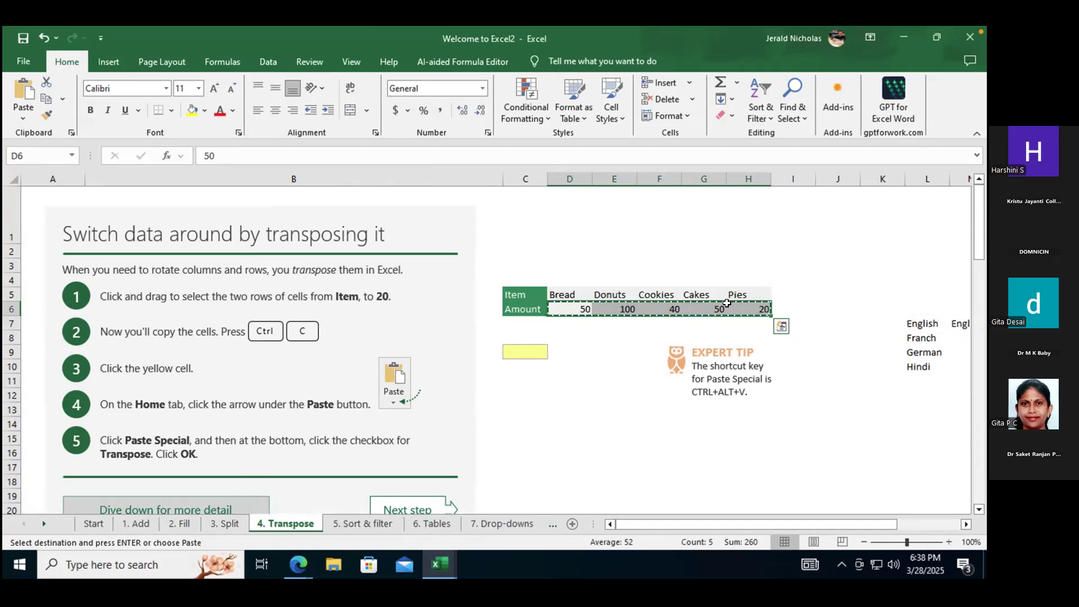
Paste the copied amounts into the yellow cell C9 using Paste Special with Transpose enabled.
{"action": "left_click", "coordinate": [529, 350]}
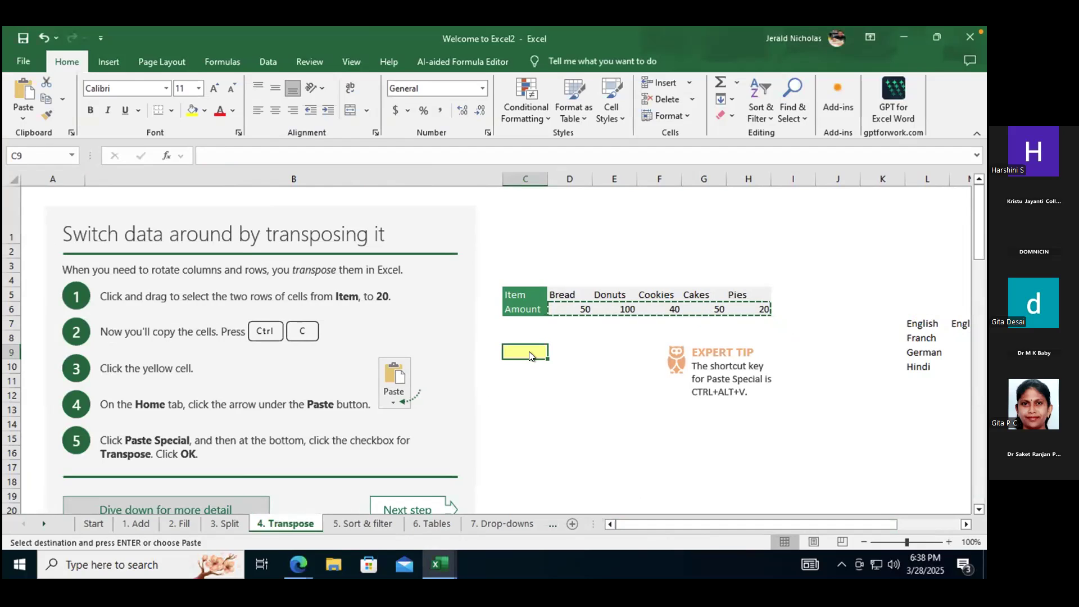
{"action": "key", "text": "ctrl+alt+v"}
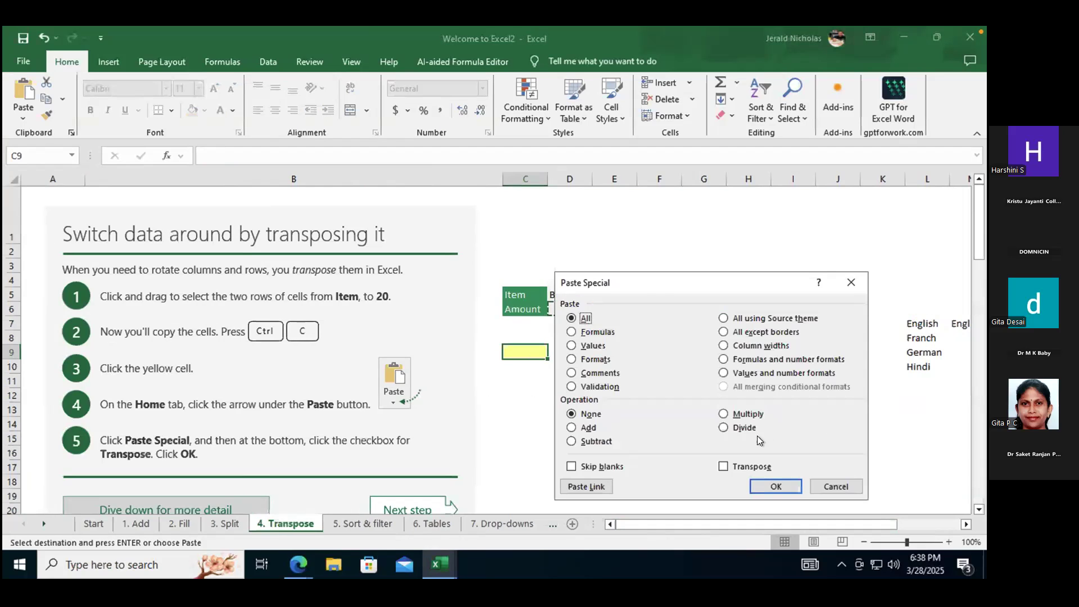
{"action": "left_click", "coordinate": [724, 466]}
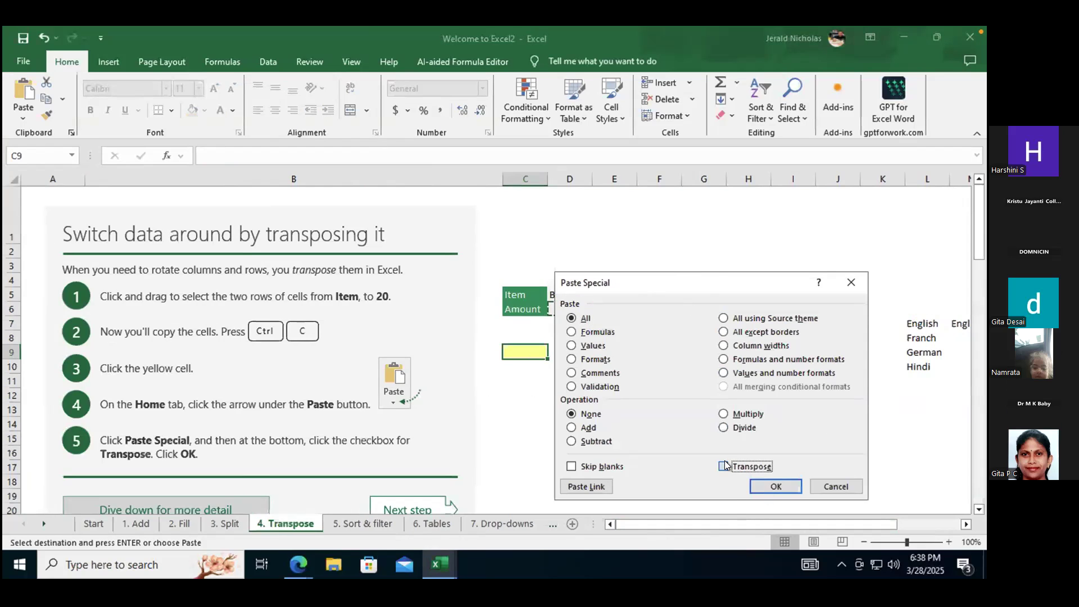
{"action": "left_click", "coordinate": [768, 484]}
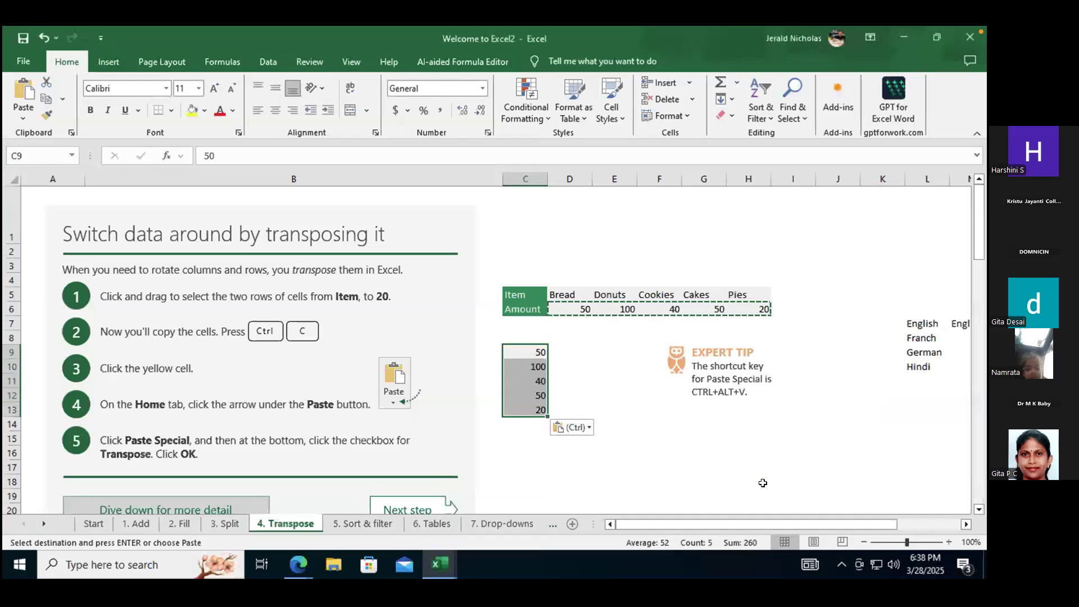
{"action": "left_click", "coordinate": [579, 334]}
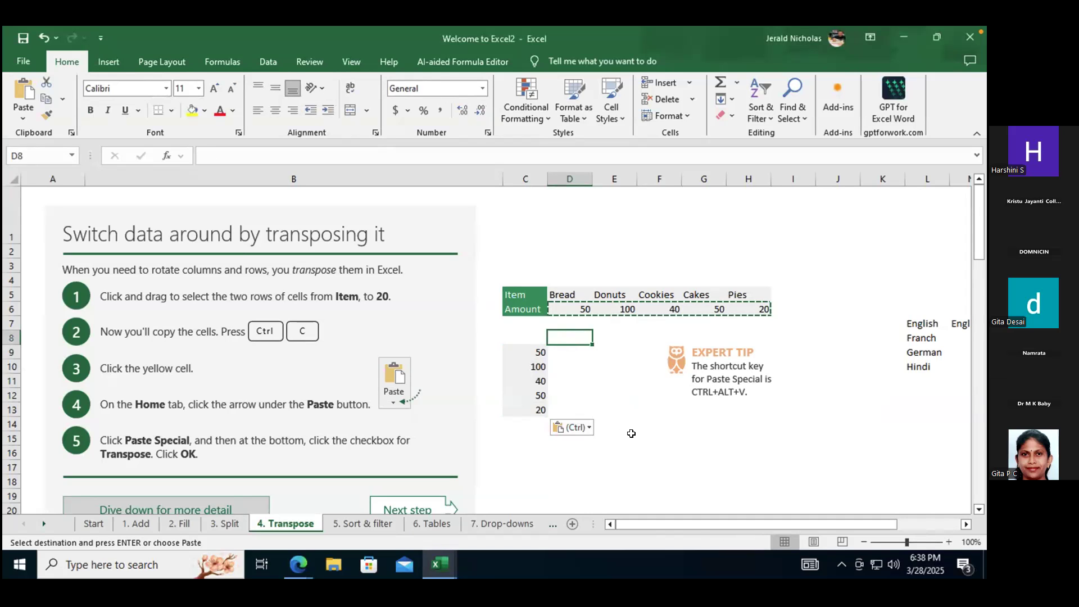
Review the transposing instructions and the "Transpose with a formula" lesson further down the sheet.
{"action": "scroll", "coordinate": [630, 427], "scroll_direction": "down", "scroll_amount": 3}
{"action": "scroll", "coordinate": [630, 428], "scroll_direction": "up", "scroll_amount": 3}
{"action": "scroll", "coordinate": [630, 427], "scroll_direction": "down", "scroll_amount": 2}
{"action": "scroll", "coordinate": [631, 426], "scroll_direction": "down", "scroll_amount": 6}
{"action": "scroll", "coordinate": [630, 428], "scroll_direction": "up", "scroll_amount": 7}
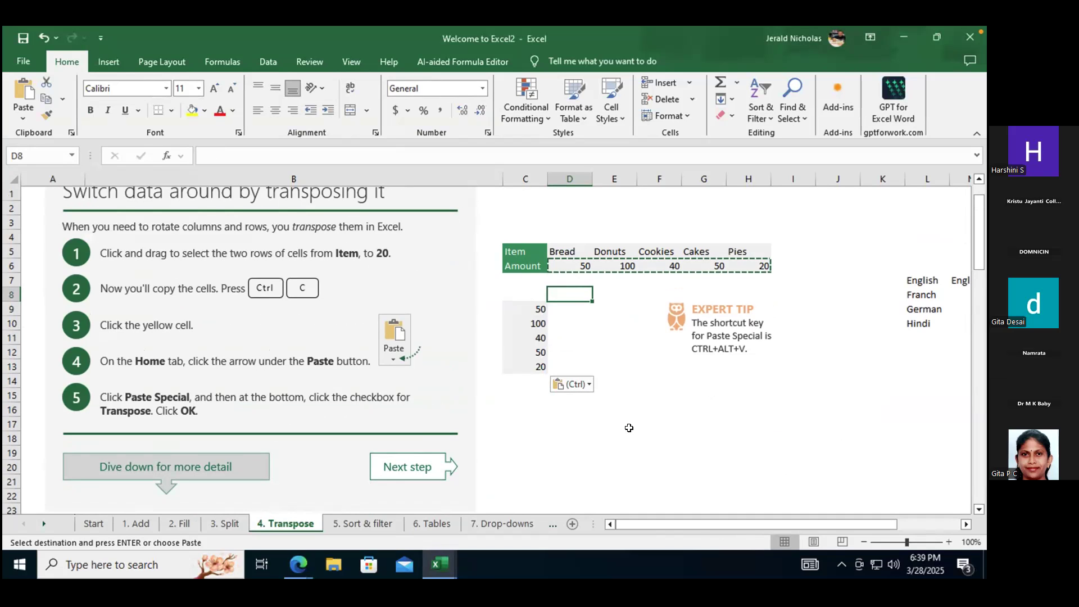
{"action": "scroll", "coordinate": [619, 260], "scroll_direction": "down", "scroll_amount": 9}
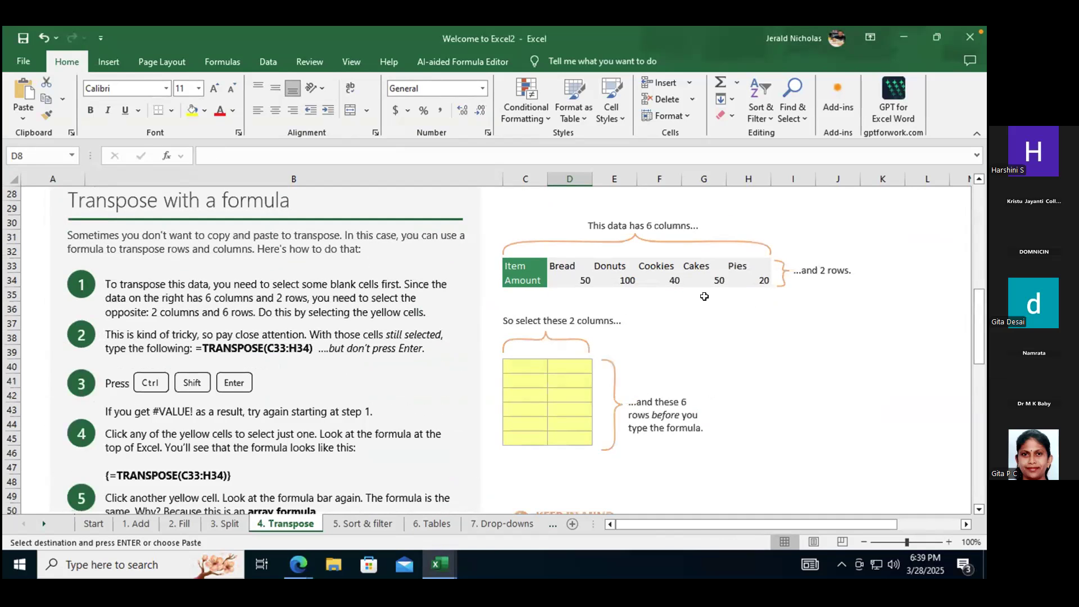
{"action": "scroll", "coordinate": [731, 332], "scroll_direction": "up", "scroll_amount": 6}
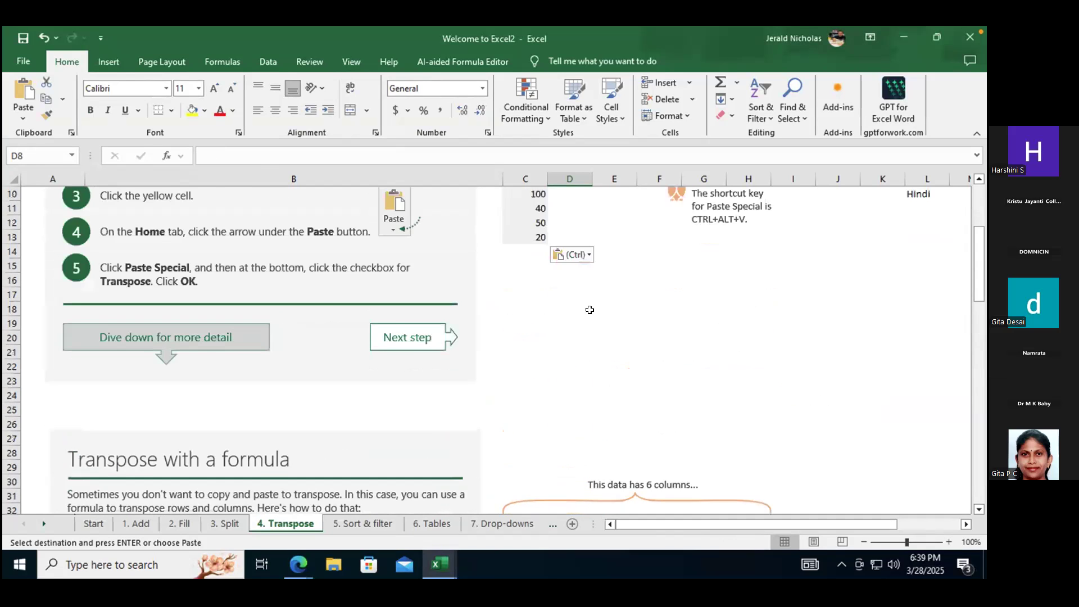
{"action": "scroll", "coordinate": [589, 309], "scroll_direction": "up", "scroll_amount": 3}
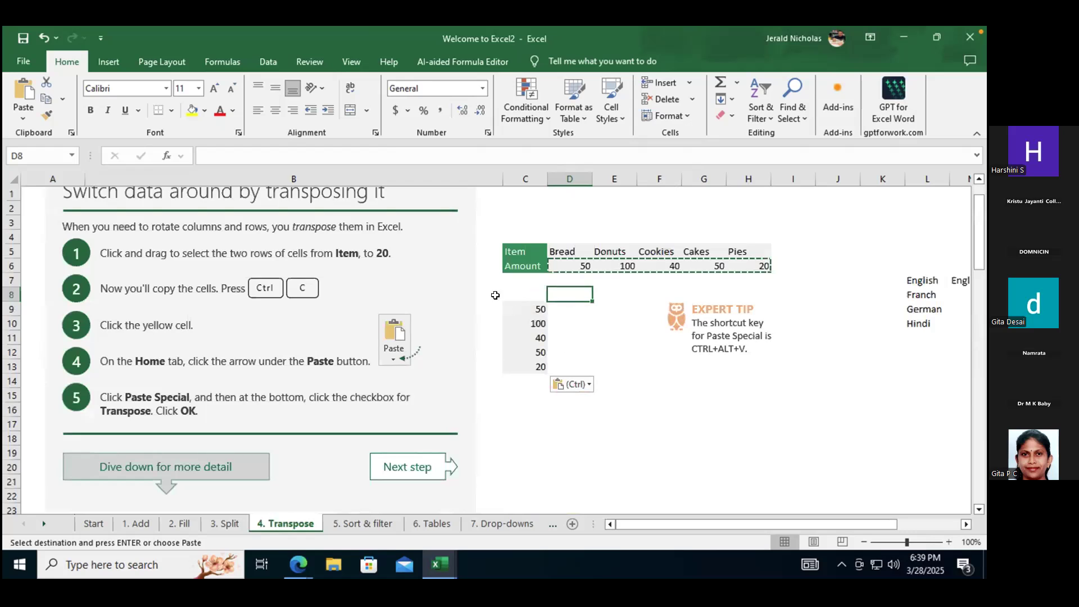
{"action": "scroll", "coordinate": [640, 357], "scroll_direction": "down", "scroll_amount": 9}
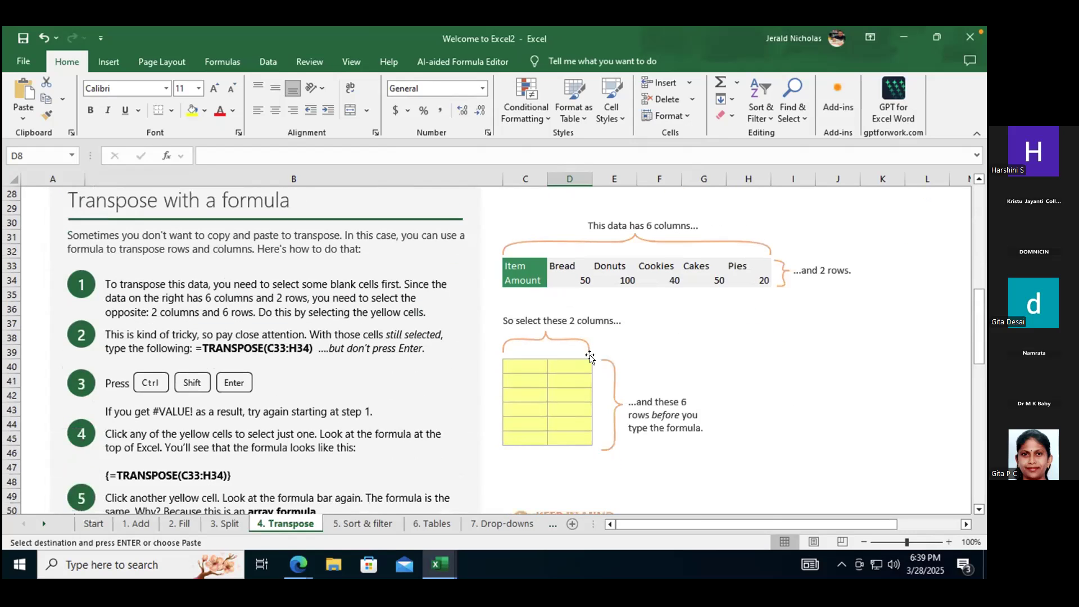
Enter =TRANSPOSE(C33:H33) in C40 to turn the Item row into a column, and dismiss the spill notice.
{"action": "left_click", "coordinate": [520, 366]}
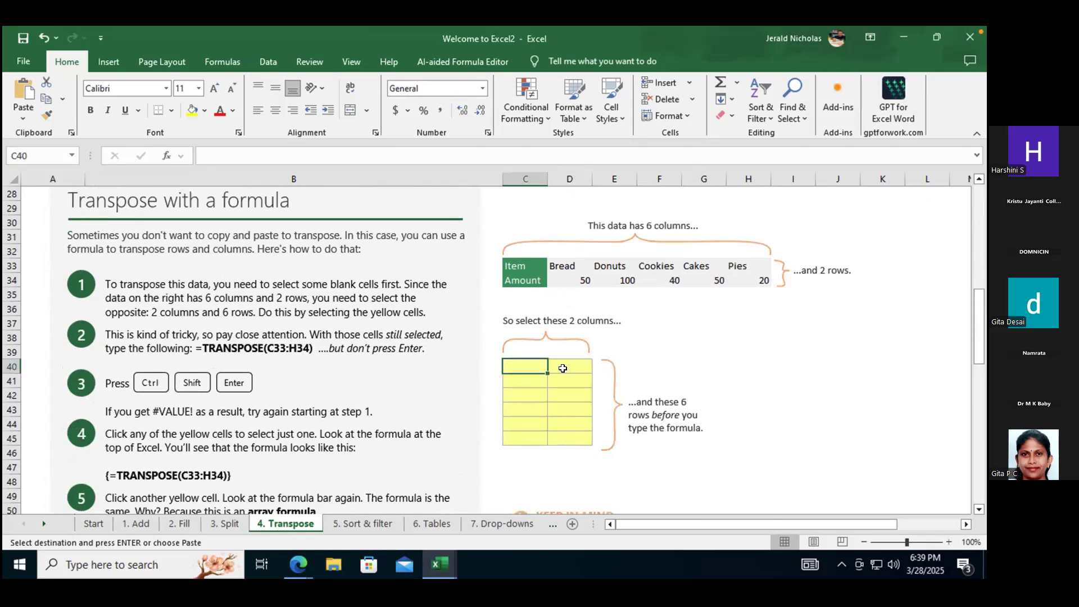
{"action": "type", "text": "="}
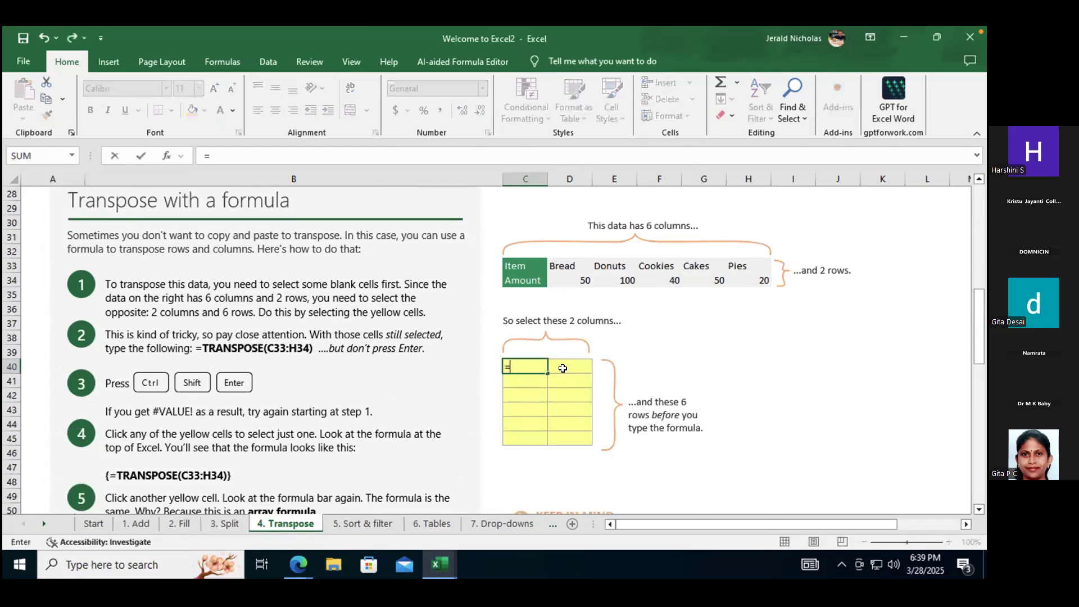
{"action": "type", "text": "tra"}
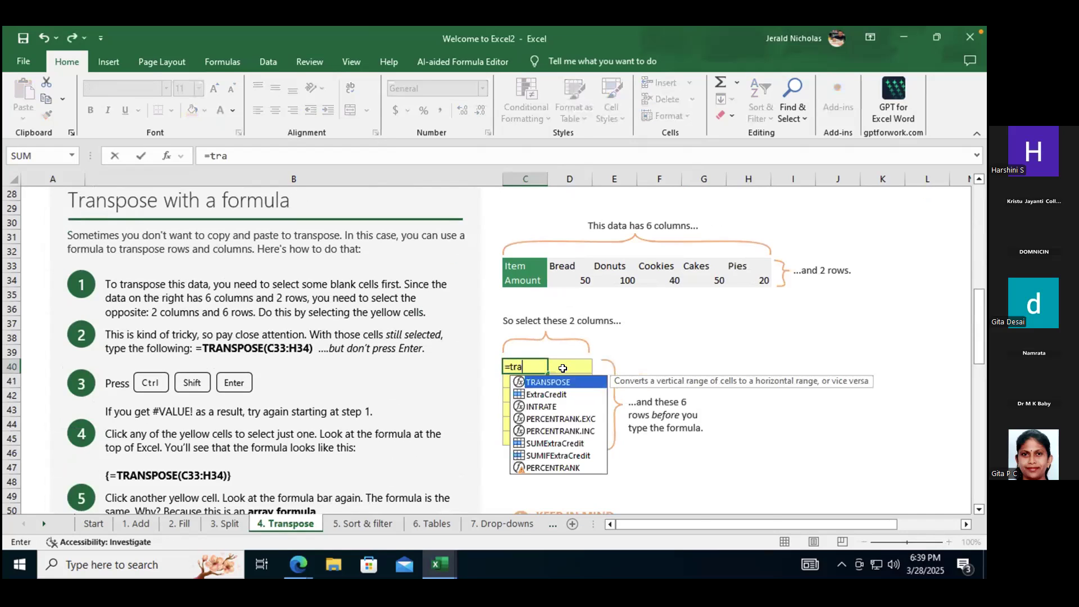
{"action": "key", "text": "Tab"}
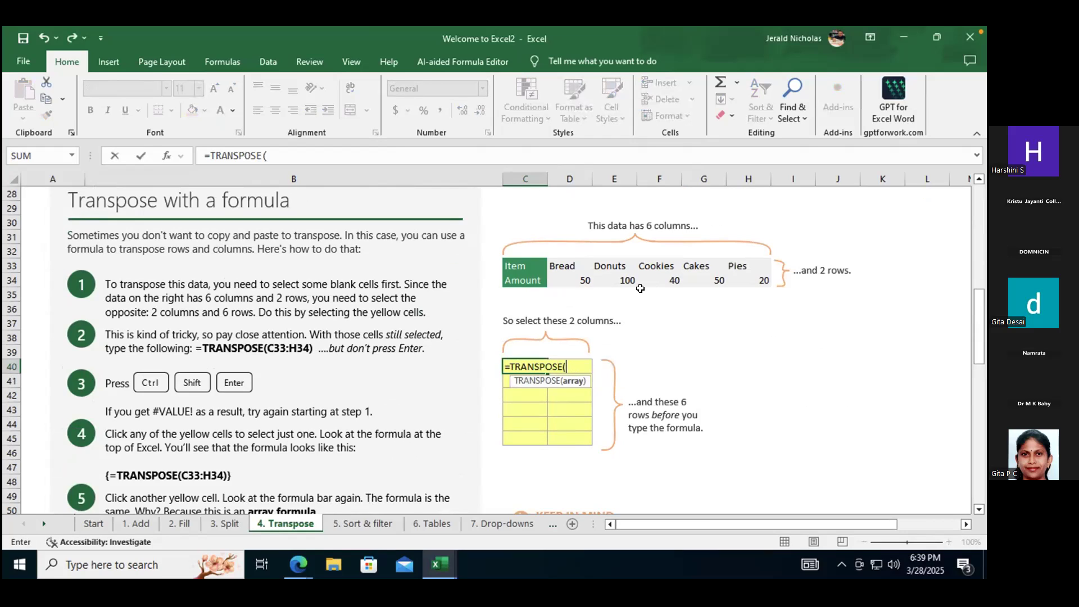
{"action": "left_click", "coordinate": [565, 280]}
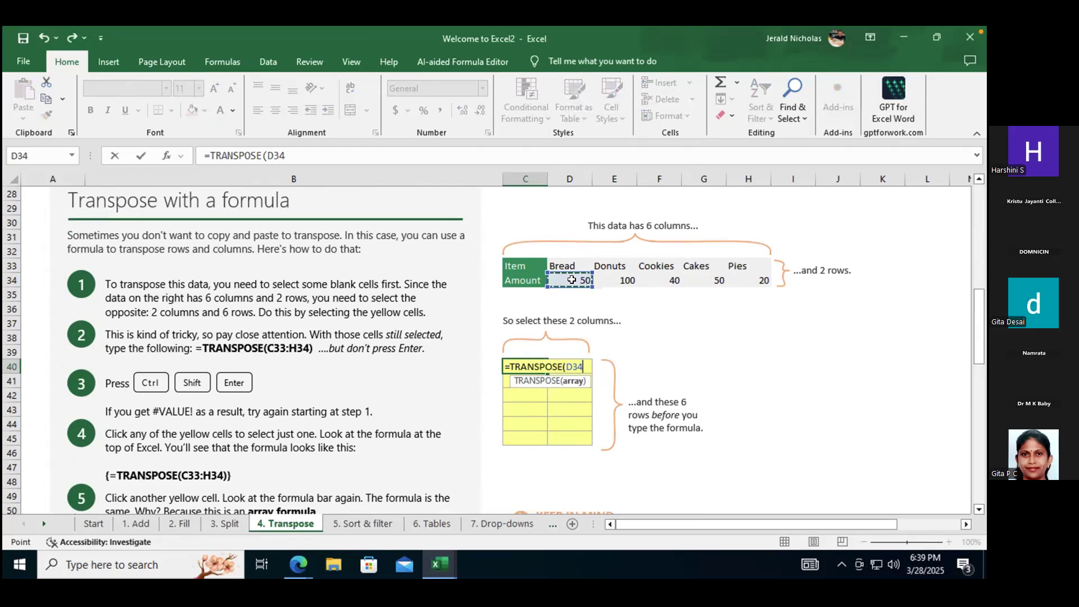
{"action": "left_click", "coordinate": [572, 265]}
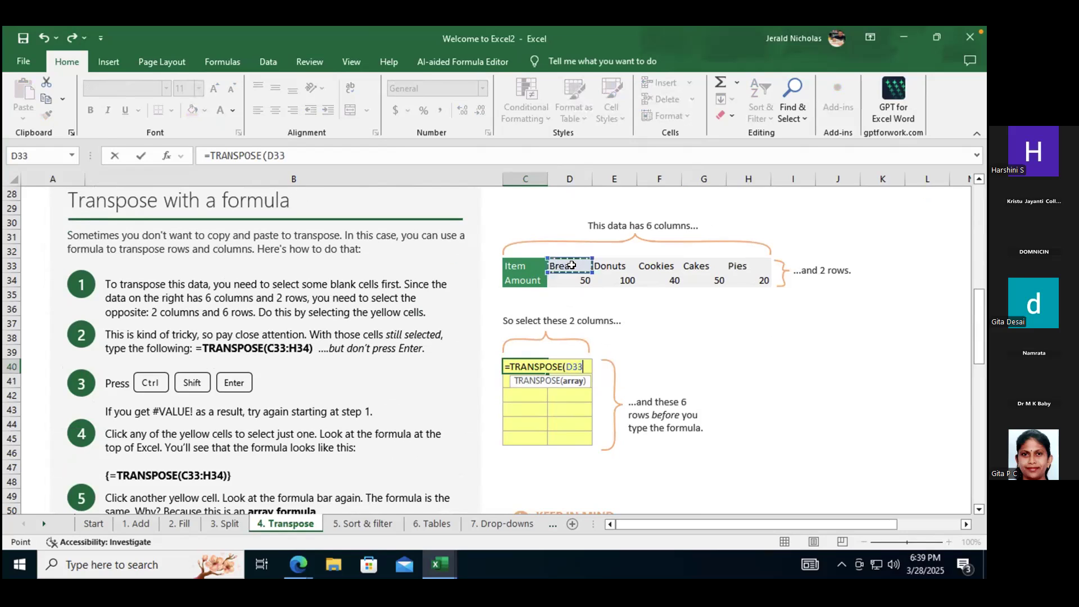
{"action": "left_click", "coordinate": [527, 264]}
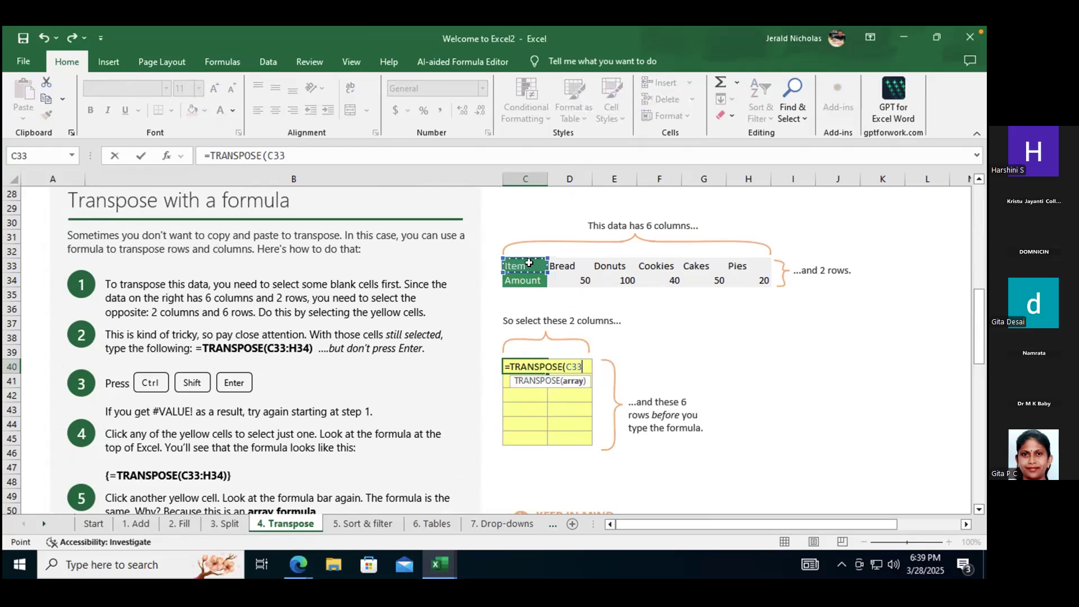
{"action": "left_click_drag", "start_coordinate": [529, 263], "coordinate": [750, 266]}
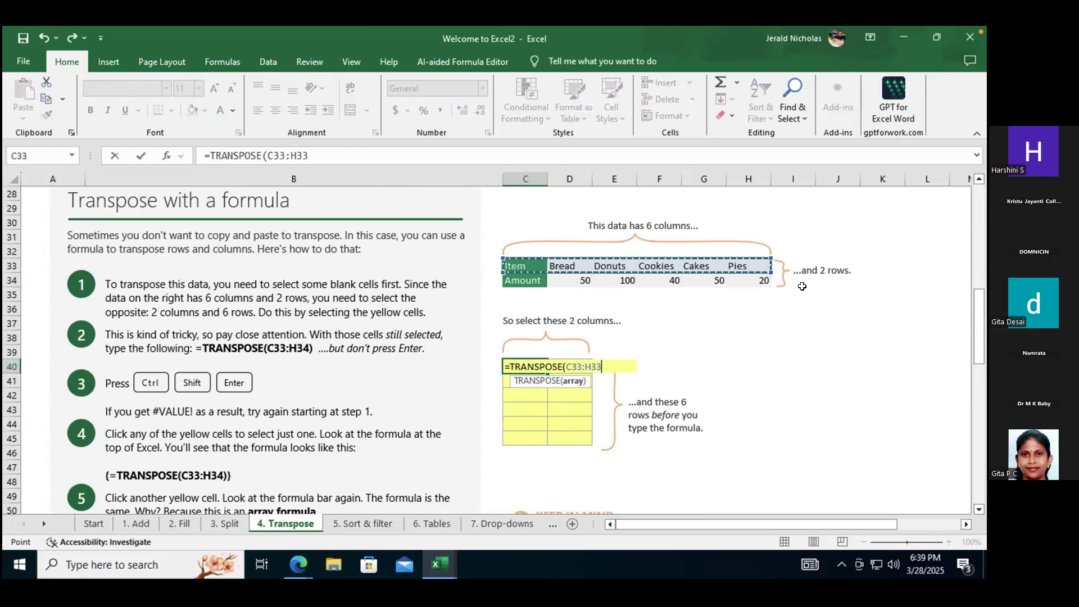
{"action": "type", "text": ")"}
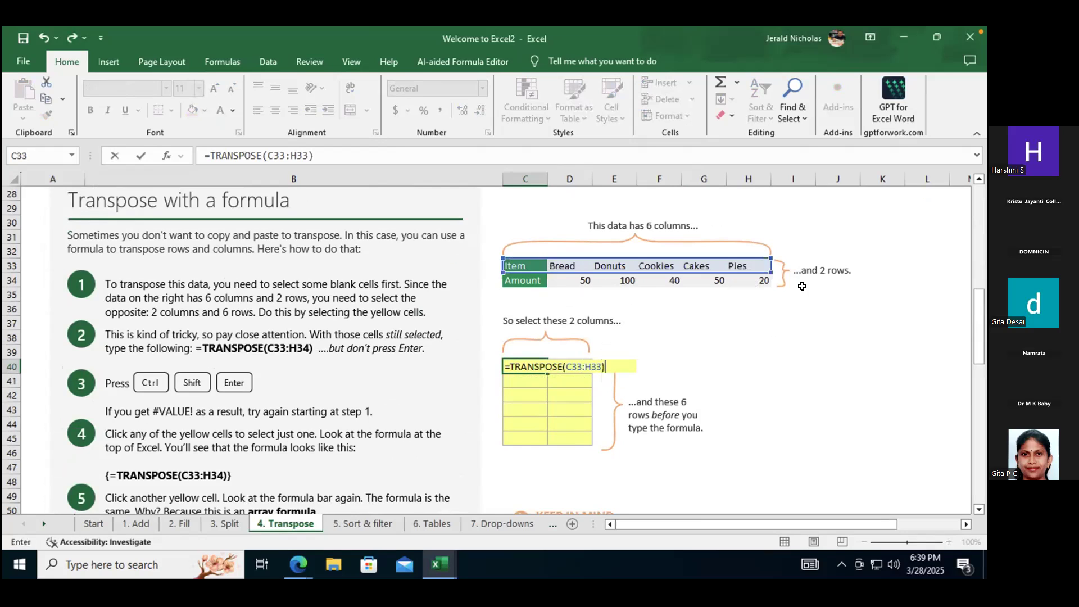
{"action": "key", "text": "Return"}
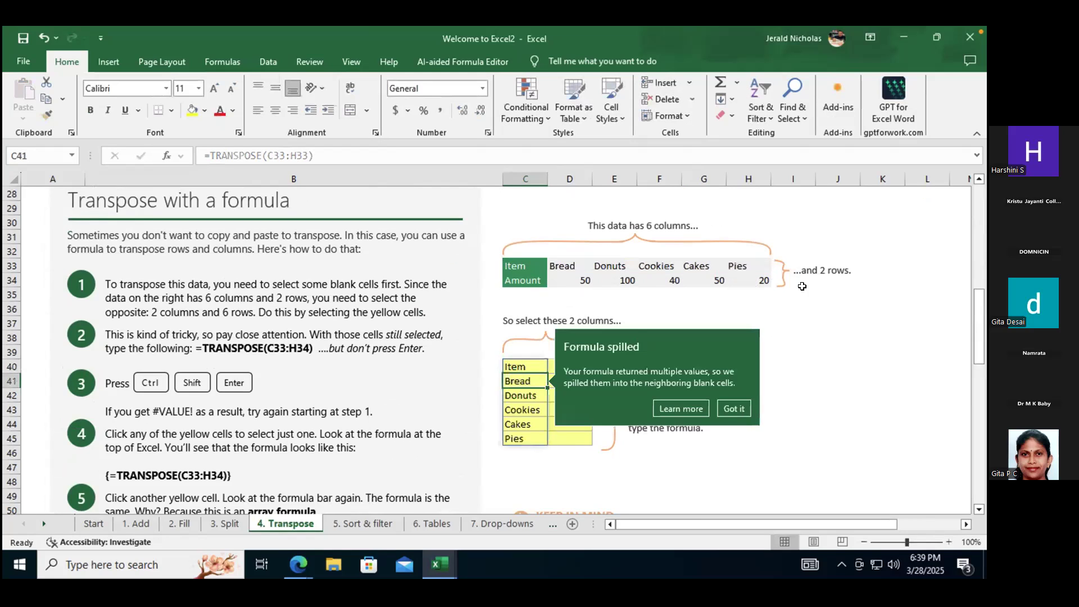
{"action": "left_click", "coordinate": [736, 409]}
Enter =TRANSPOSE(C34:H34) in D40 to turn the Amount row into a column beside the items.
{"action": "left_click", "coordinate": [566, 366]}
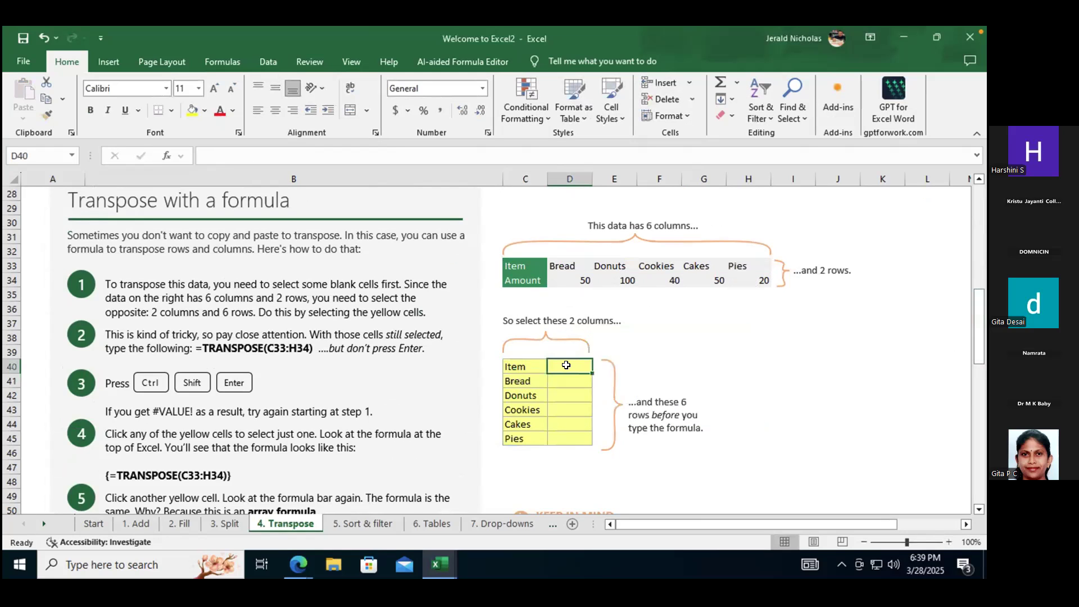
{"action": "type", "text": "=TRANSPOSE("}
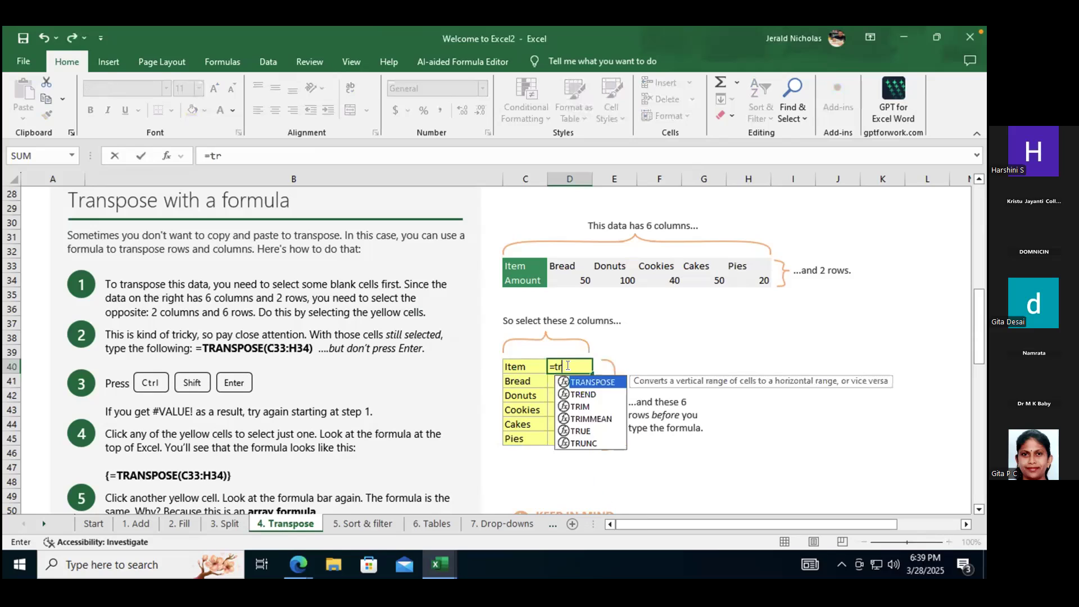
{"action": "left_click_drag", "start_coordinate": [521, 273], "coordinate": [748, 288]}
{"action": "left_click", "coordinate": [536, 275]}
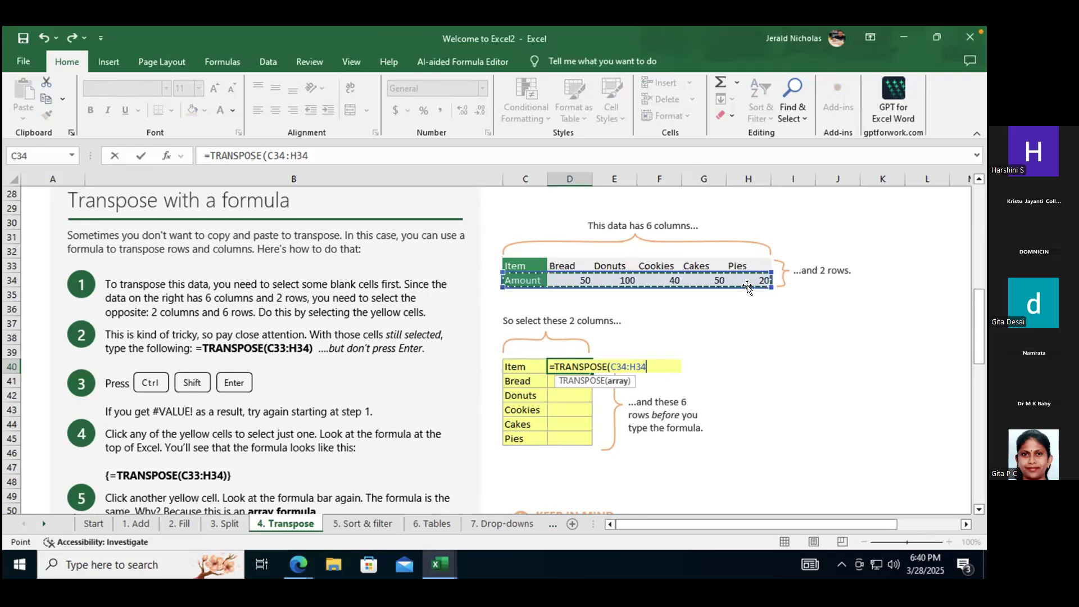
{"action": "type", "text": ")"}
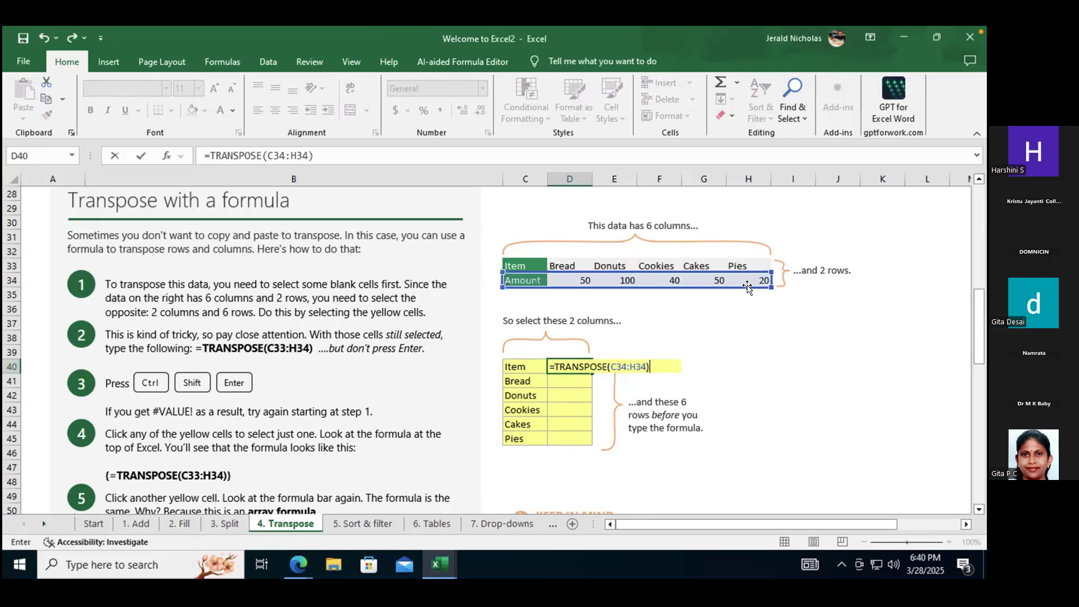
{"action": "key", "text": "Return"}
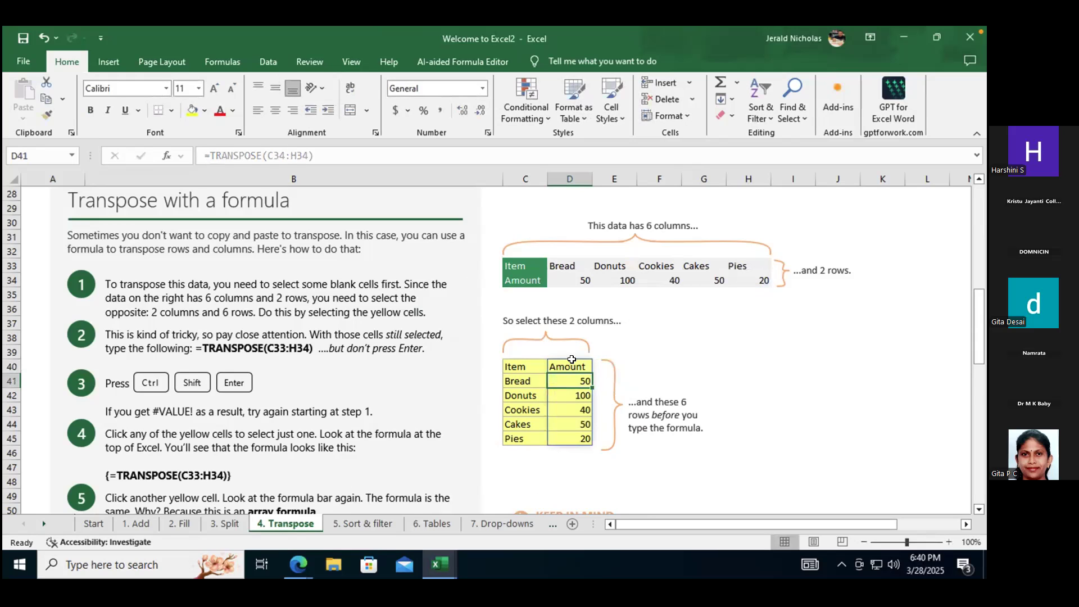
Skim the remaining array formula notes, then open the "5. Sort & filter" sheet and select the Department header in C5.
{"action": "scroll", "coordinate": [253, 362], "scroll_direction": "down", "scroll_amount": 3}
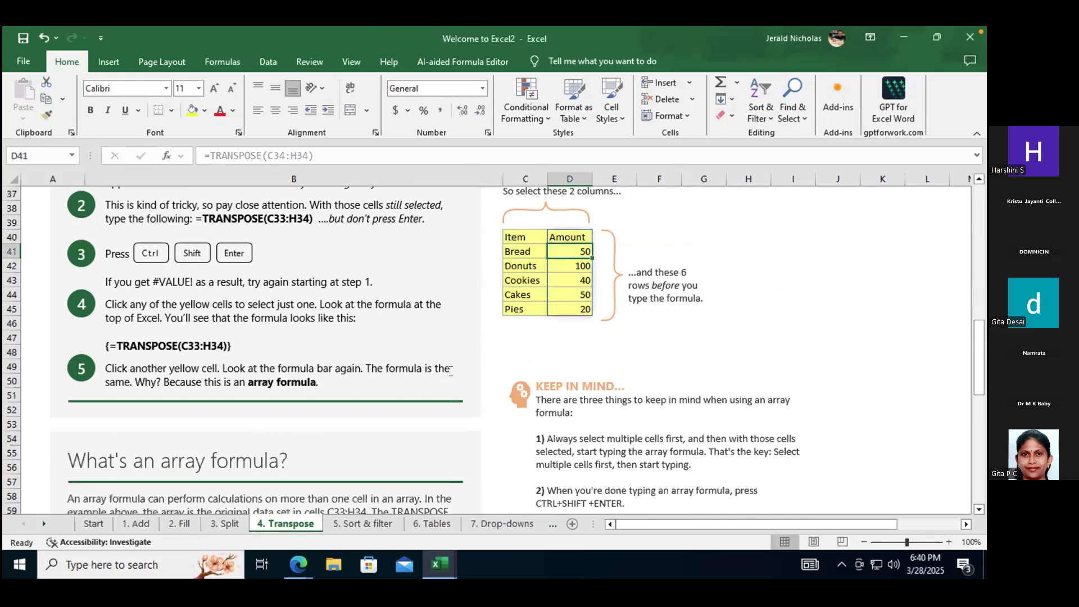
{"action": "scroll", "coordinate": [444, 371], "scroll_direction": "down", "scroll_amount": 4}
{"action": "scroll", "coordinate": [451, 371], "scroll_direction": "down", "scroll_amount": 8}
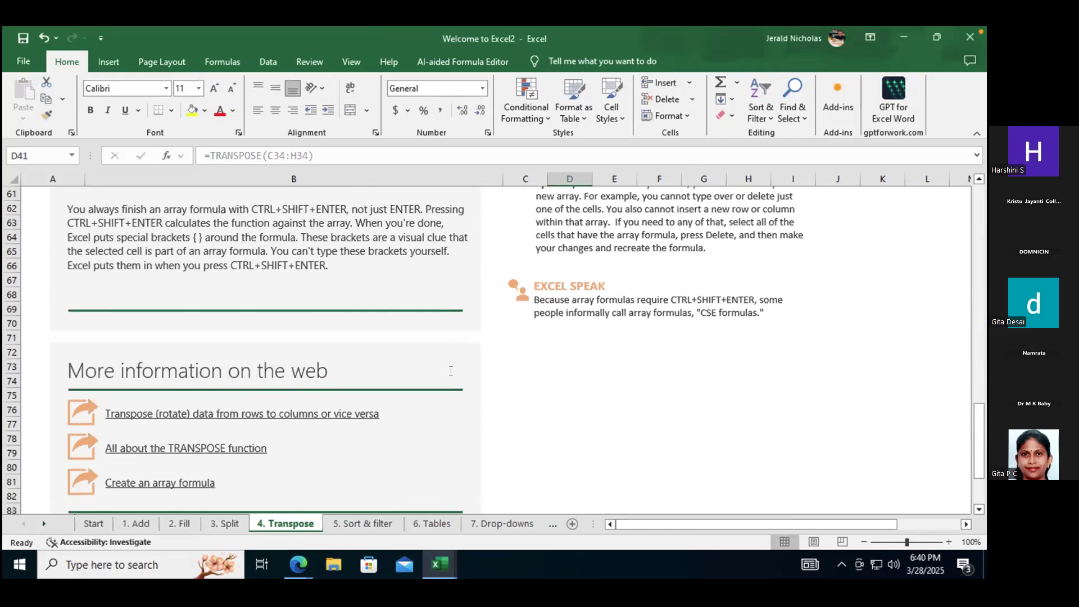
{"action": "scroll", "coordinate": [424, 392], "scroll_direction": "up", "scroll_amount": 10}
{"action": "scroll", "coordinate": [423, 392], "scroll_direction": "up", "scroll_amount": 3}
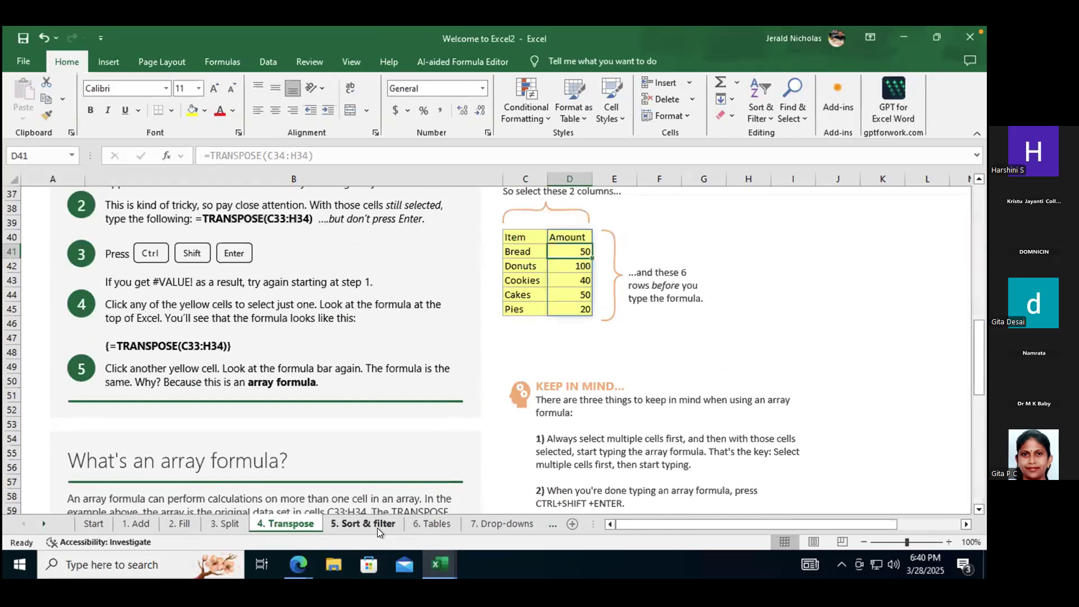
{"action": "left_click", "coordinate": [378, 526]}
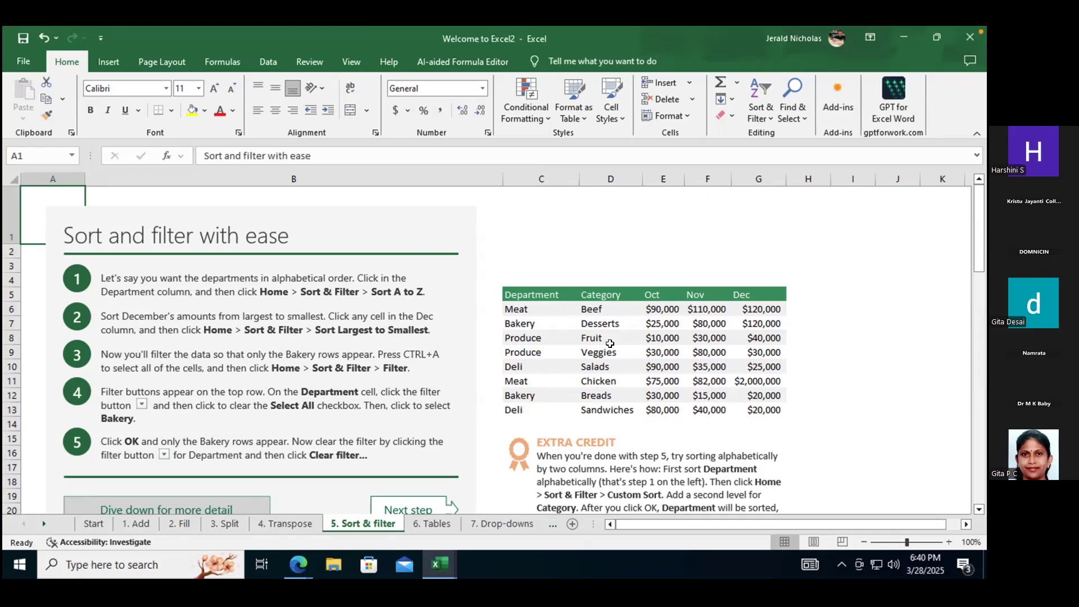
{"action": "left_click", "coordinate": [591, 324]}
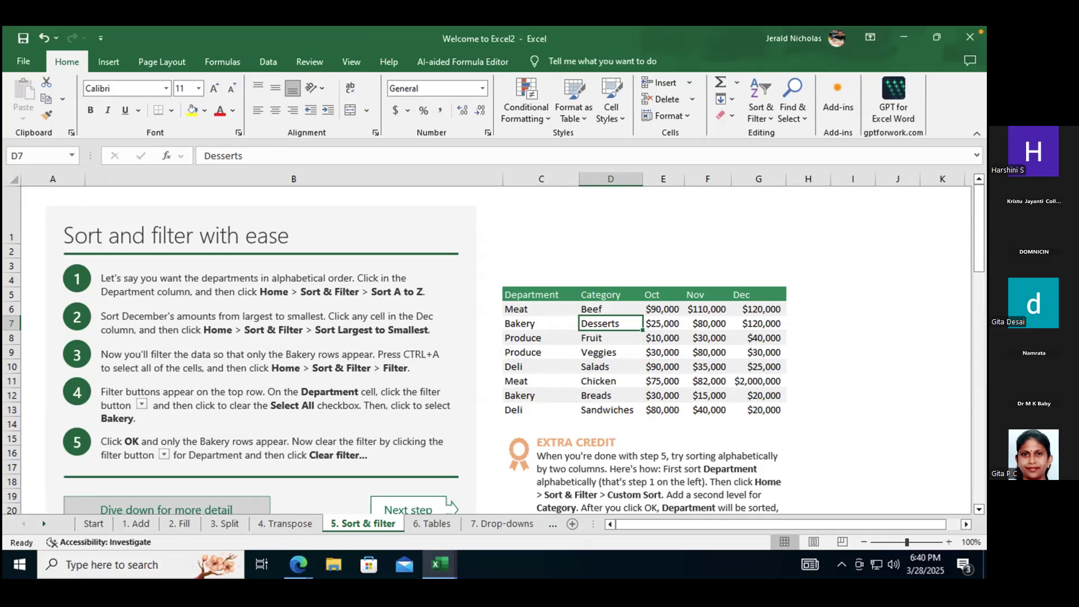
{"action": "left_click", "coordinate": [587, 380]}
{"action": "left_click", "coordinate": [540, 296]}
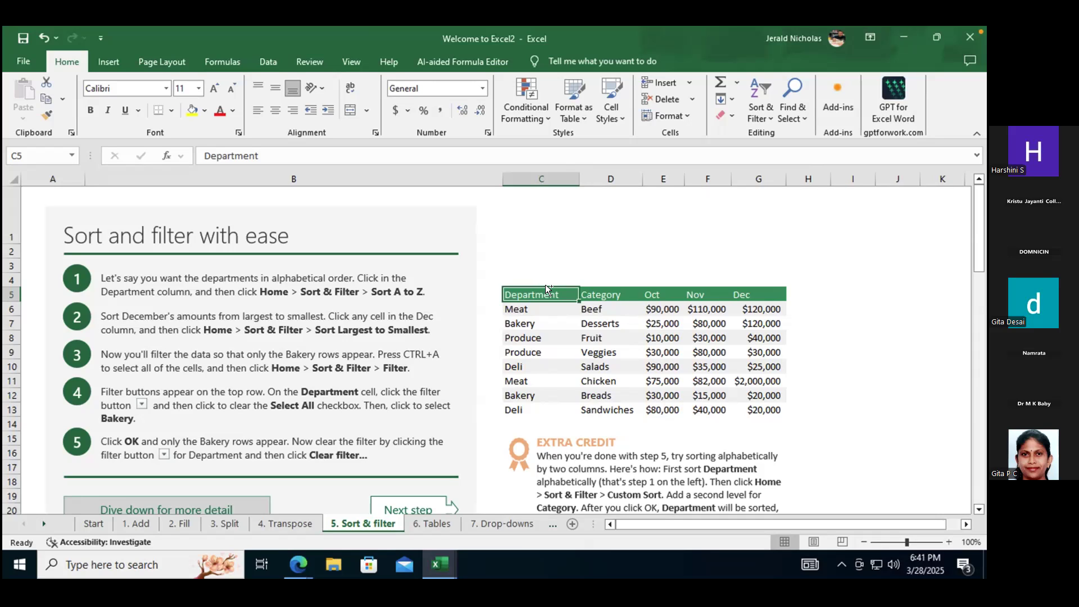
Add filter buttons to the department table's header row and sort the Department column A to Z.
{"action": "key", "text": "ctrl+shift+l"}
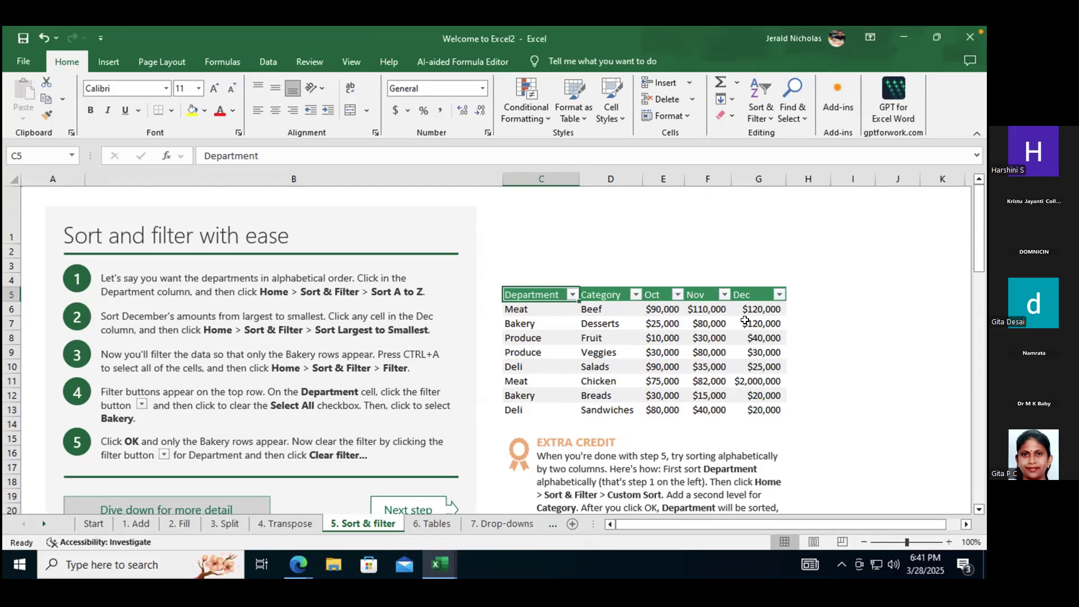
{"action": "left_click", "coordinate": [571, 294]}
{"action": "left_click", "coordinate": [568, 295]}
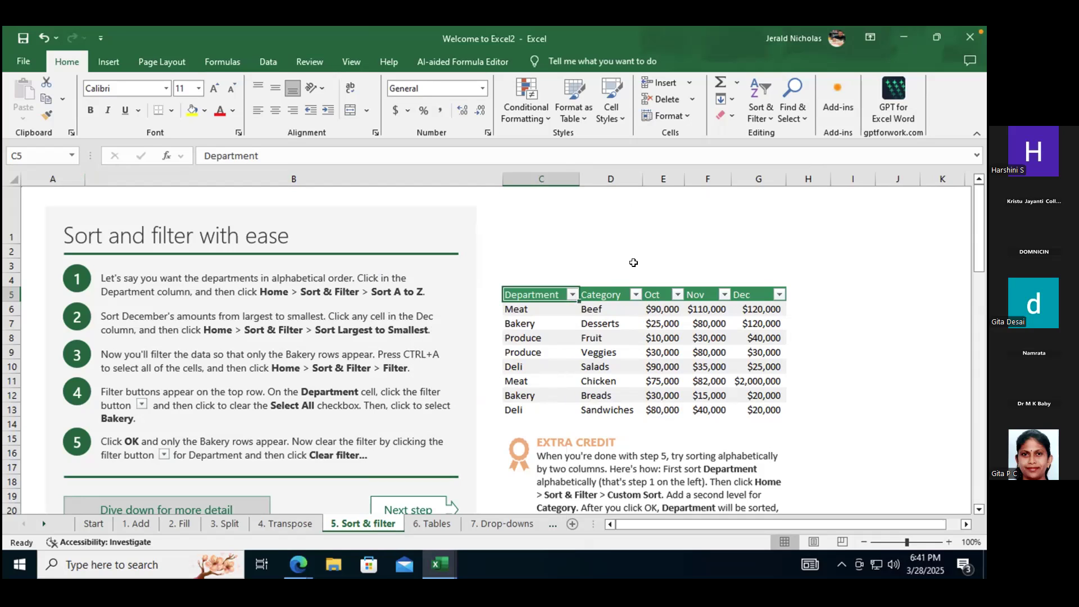
{"action": "left_click", "coordinate": [572, 294]}
{"action": "left_click", "coordinate": [618, 240]}
{"action": "left_click", "coordinate": [571, 294]}
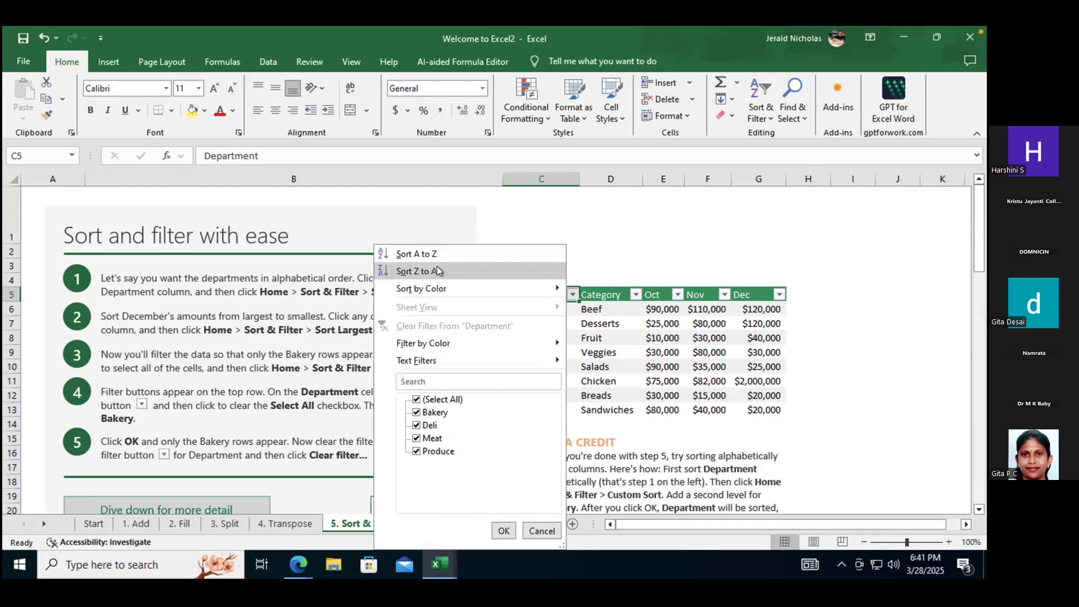
{"action": "left_click", "coordinate": [428, 253]}
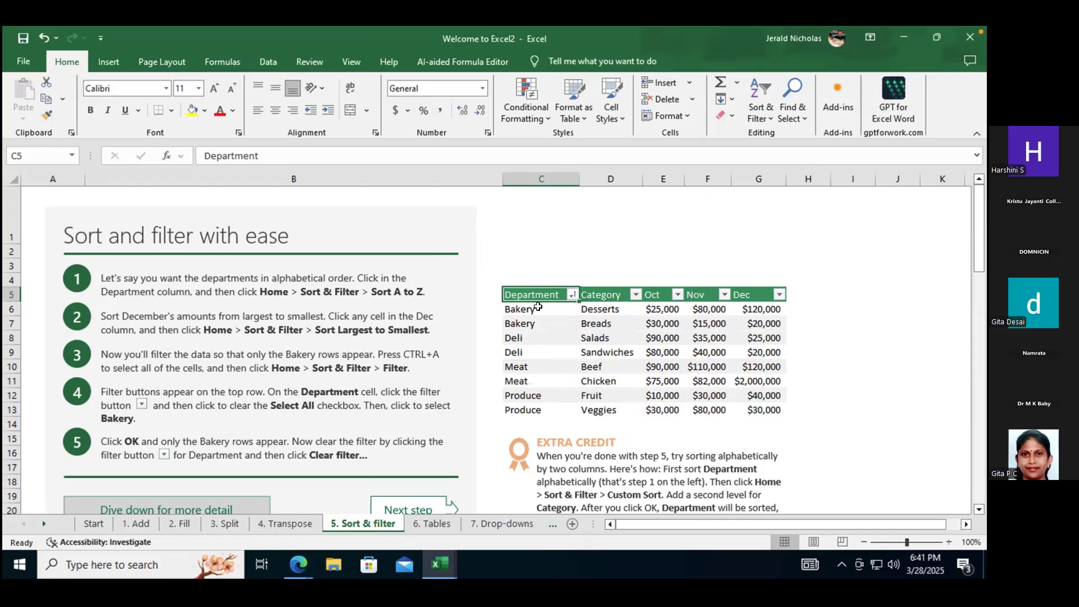
Sort the Department column Z to A, then reopen its filter options and close them.
{"action": "left_click", "coordinate": [572, 295]}
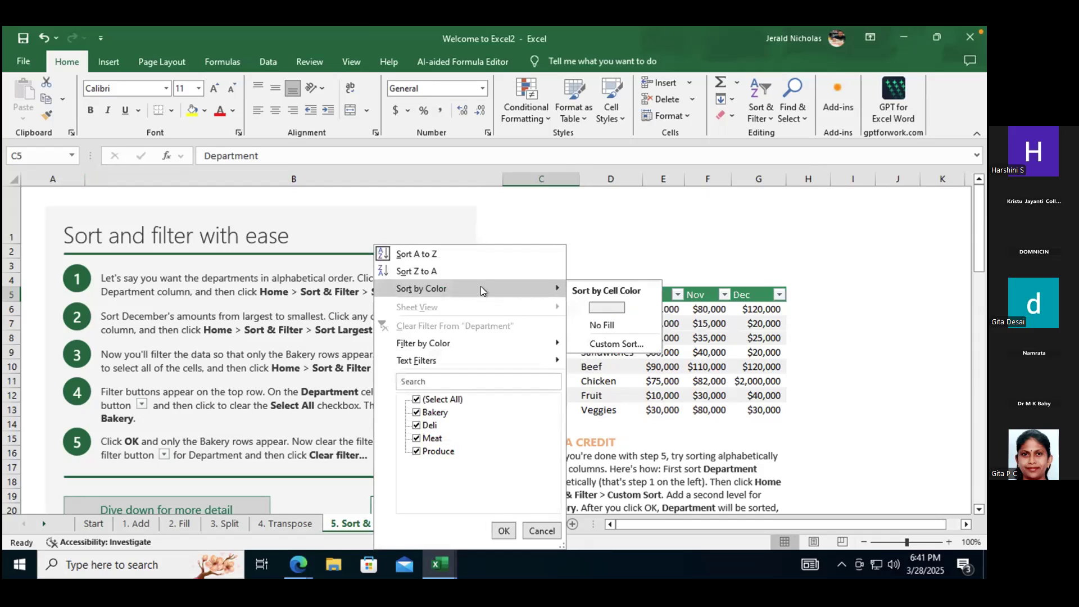
{"action": "left_click", "coordinate": [481, 272]}
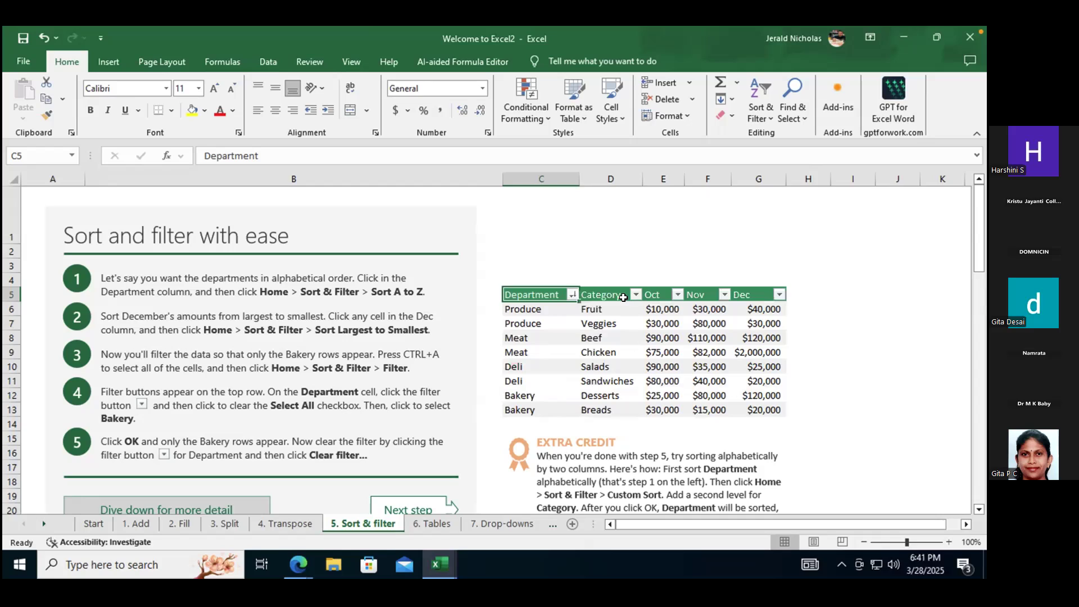
{"action": "left_click", "coordinate": [572, 295]}
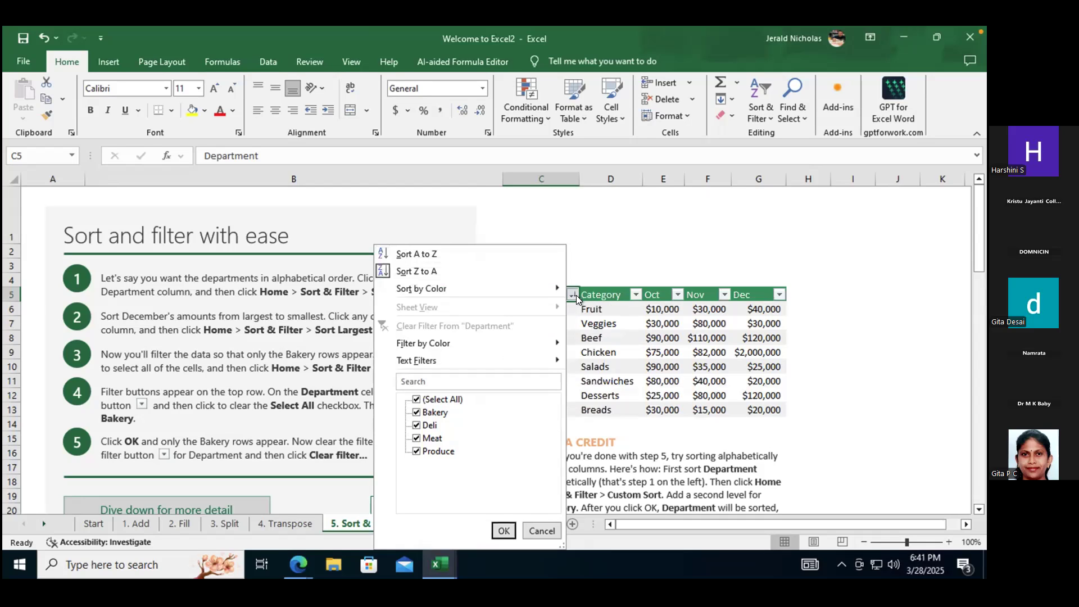
{"action": "left_click", "coordinate": [611, 268]}
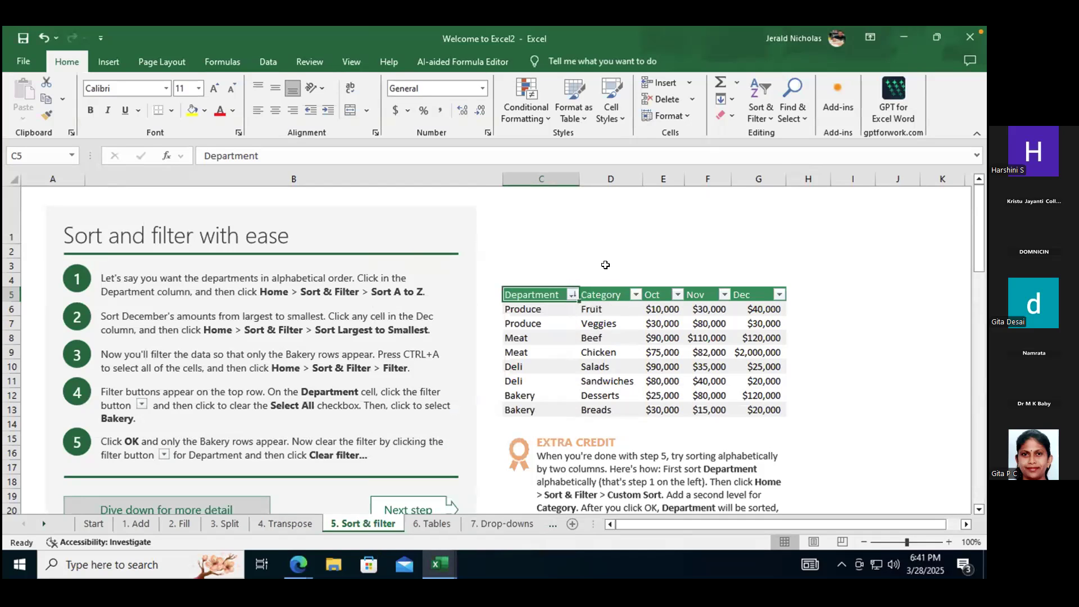
Toggle the department table's filter buttons off and on, then undo back to the Department A to Z sort.
{"action": "key", "text": "ctrl+shift+l"}
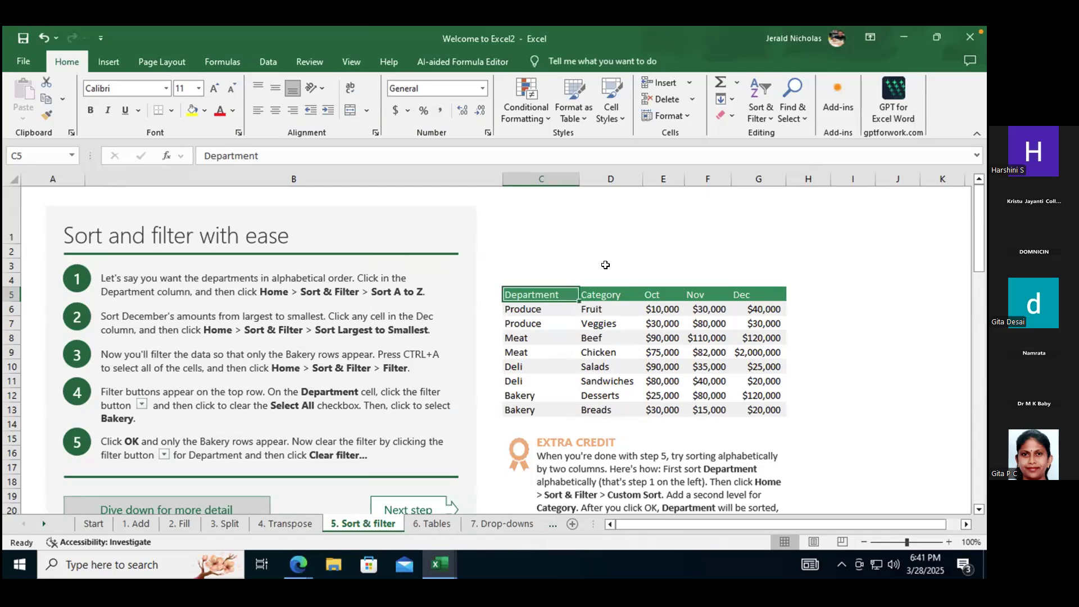
{"action": "key", "text": "ctrl+shift+l"}
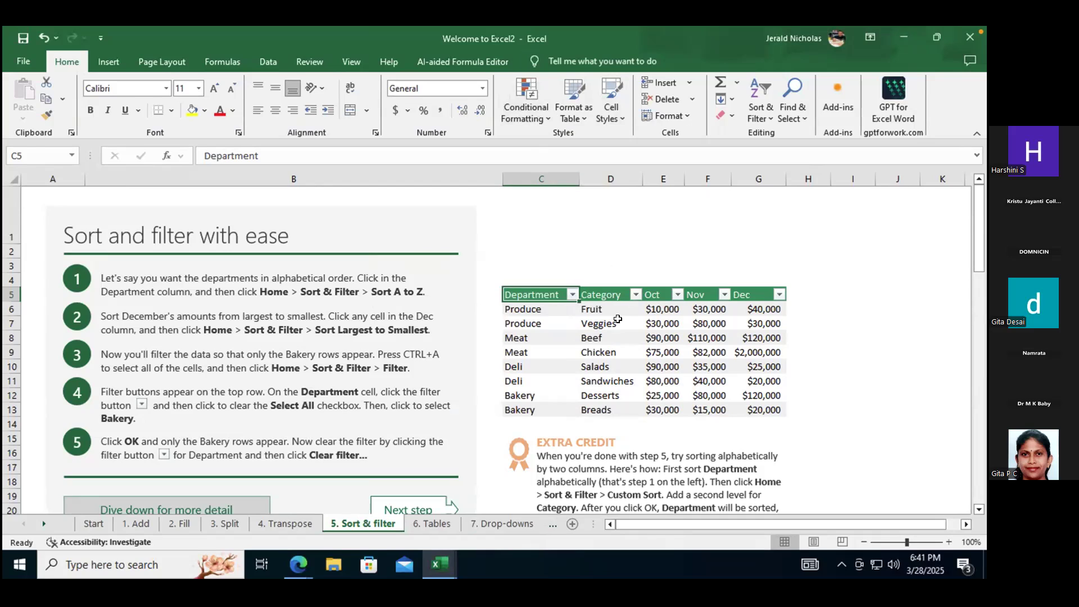
{"action": "key", "text": "ctrl+z"}
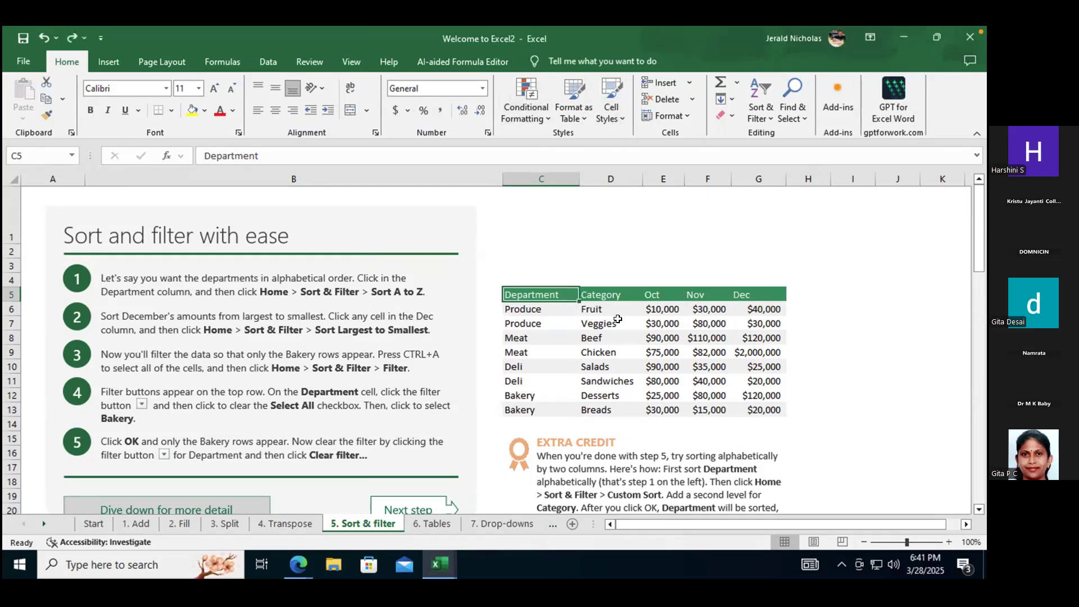
{"action": "key", "text": "ctrl+y"}
{"action": "key", "text": "ctrl+y"}
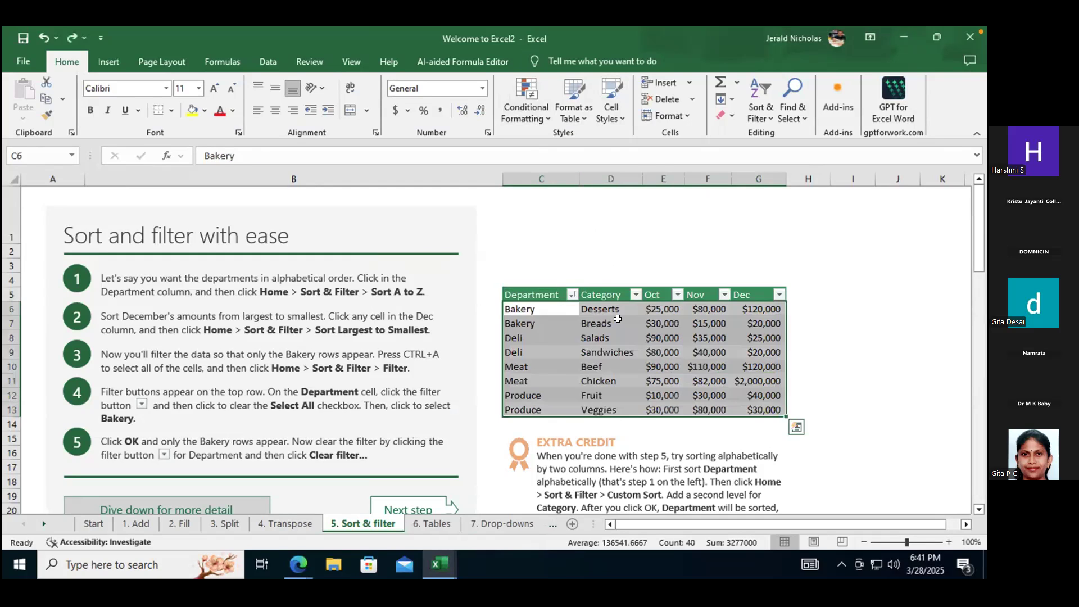
{"action": "left_click", "coordinate": [833, 353]}
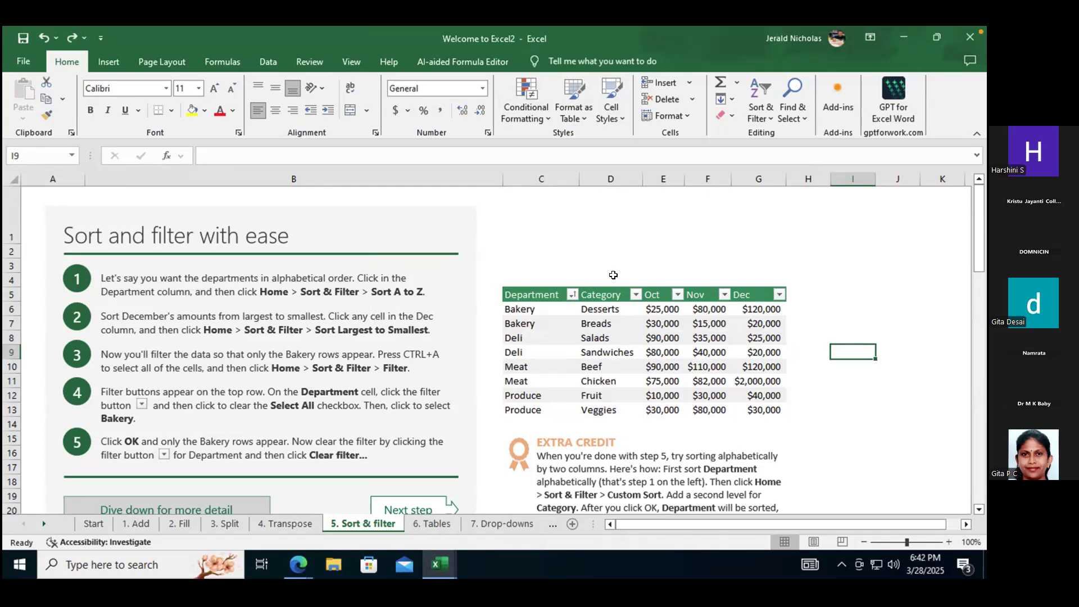
Filter the Department column to Meat only and glance at the "Sort by date, or by color even" lesson below.
{"action": "left_click", "coordinate": [572, 294]}
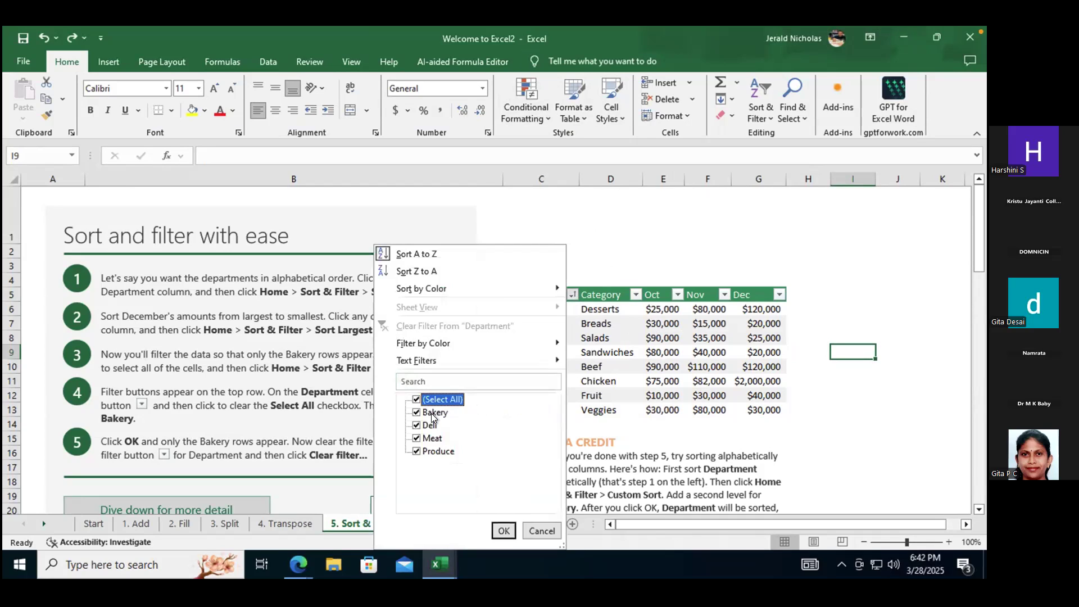
{"action": "left_click", "coordinate": [416, 400]}
{"action": "left_click", "coordinate": [417, 438]}
{"action": "left_click", "coordinate": [504, 530]}
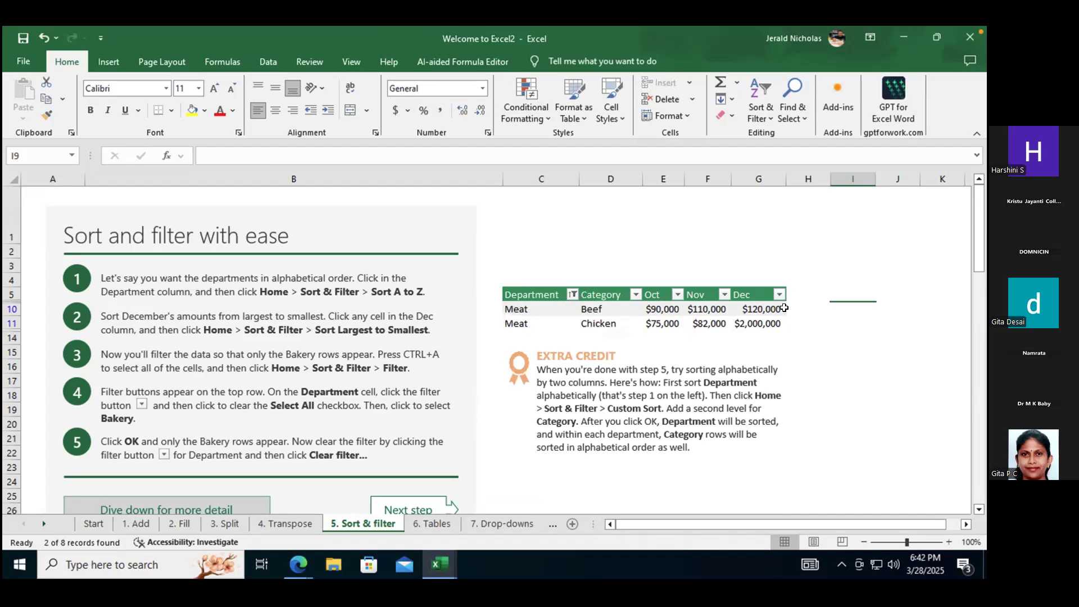
{"action": "scroll", "coordinate": [758, 324], "scroll_direction": "down", "scroll_amount": 2}
{"action": "scroll", "coordinate": [758, 323], "scroll_direction": "down", "scroll_amount": 3}
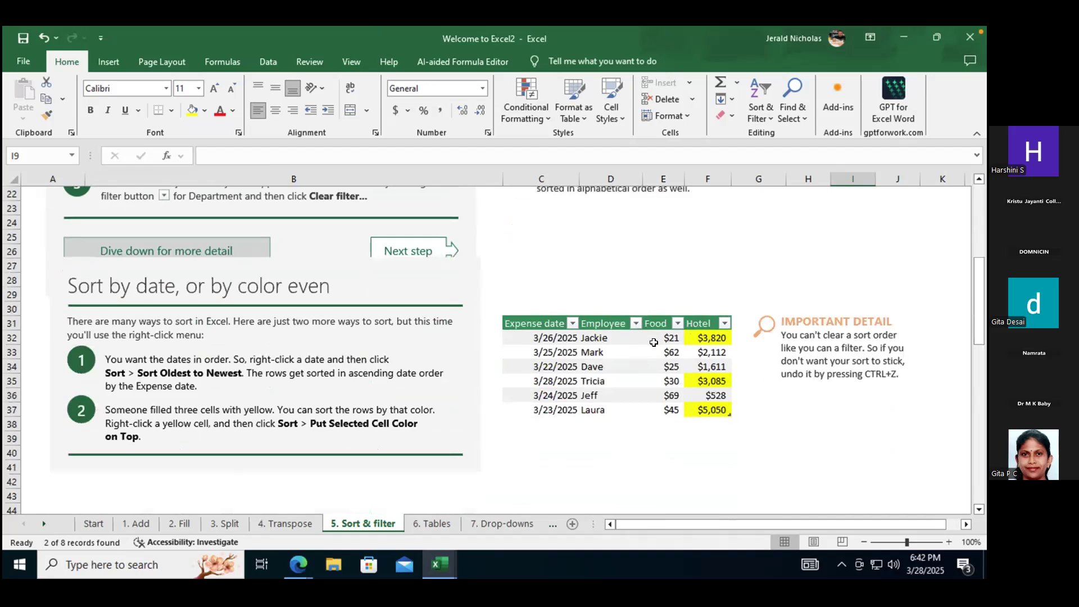
{"action": "scroll", "coordinate": [652, 340], "scroll_direction": "up", "scroll_amount": 6}
{"action": "scroll", "coordinate": [653, 337], "scroll_direction": "up", "scroll_amount": 1}
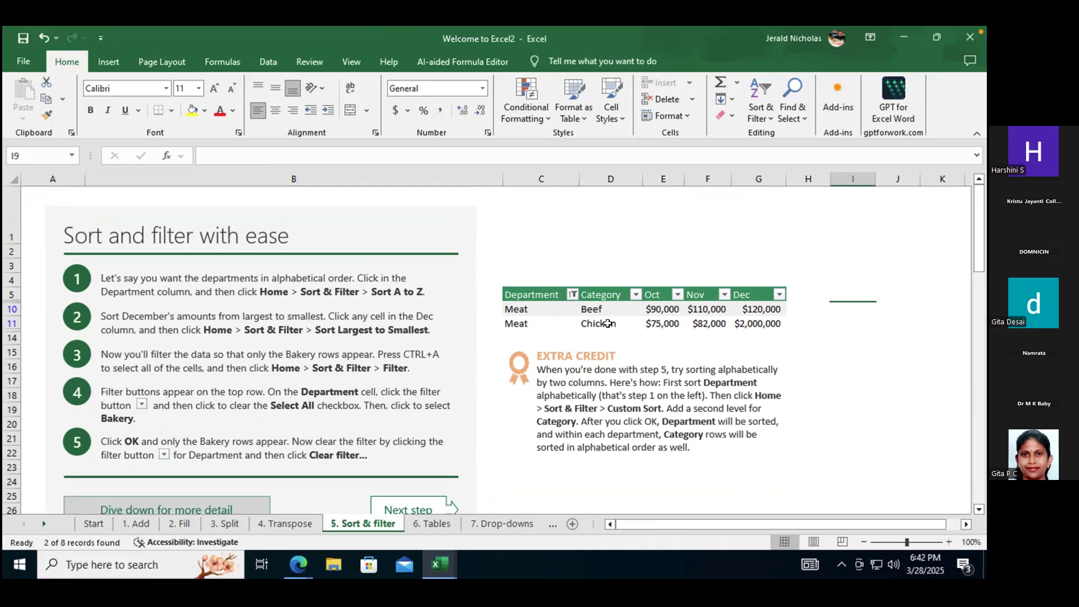
Remove the filter from the department table and add the filter buttons again from the Department header.
{"action": "key", "text": "ctrl+shift+l"}
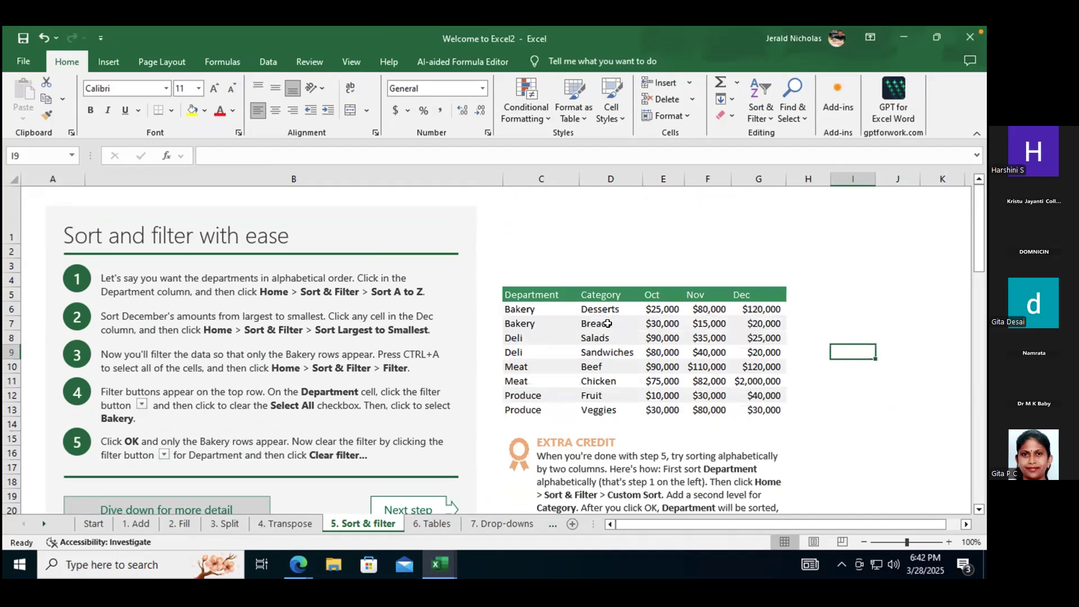
{"action": "left_click", "coordinate": [543, 296]}
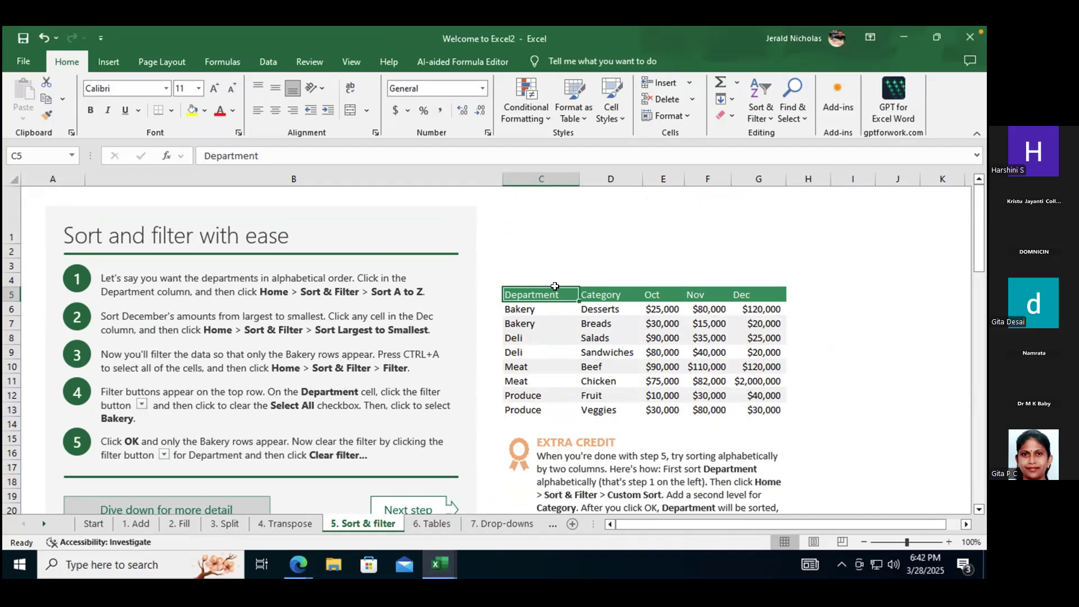
{"action": "key", "text": "ctrl+shift+l"}
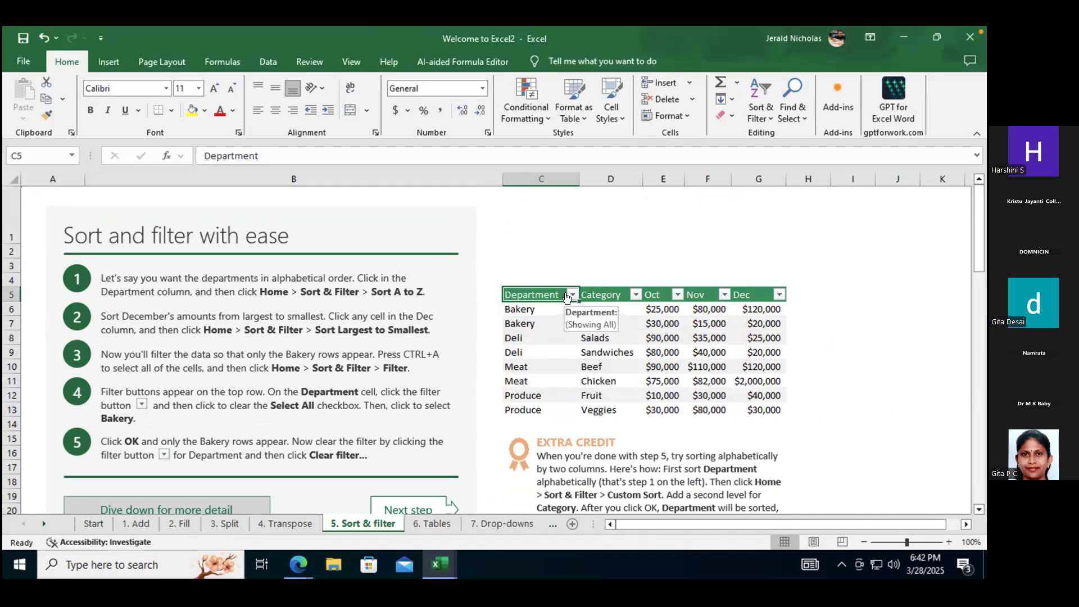
Filter the department table again so that only the Meat rows are shown.
{"action": "left_click", "coordinate": [569, 295]}
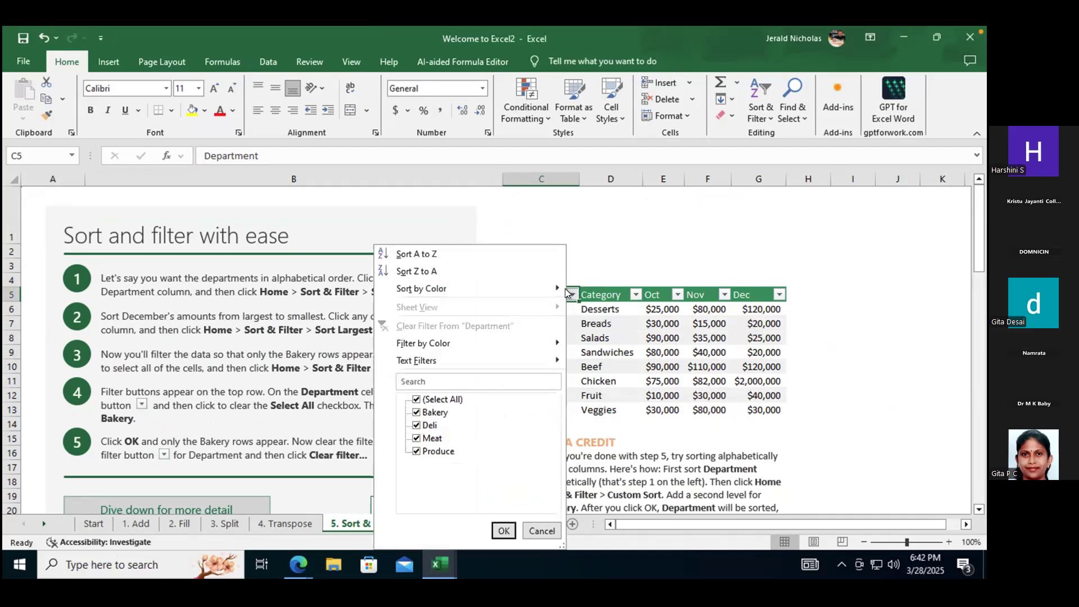
{"action": "left_click", "coordinate": [415, 400]}
{"action": "left_click", "coordinate": [417, 438]}
{"action": "left_click", "coordinate": [503, 531]}
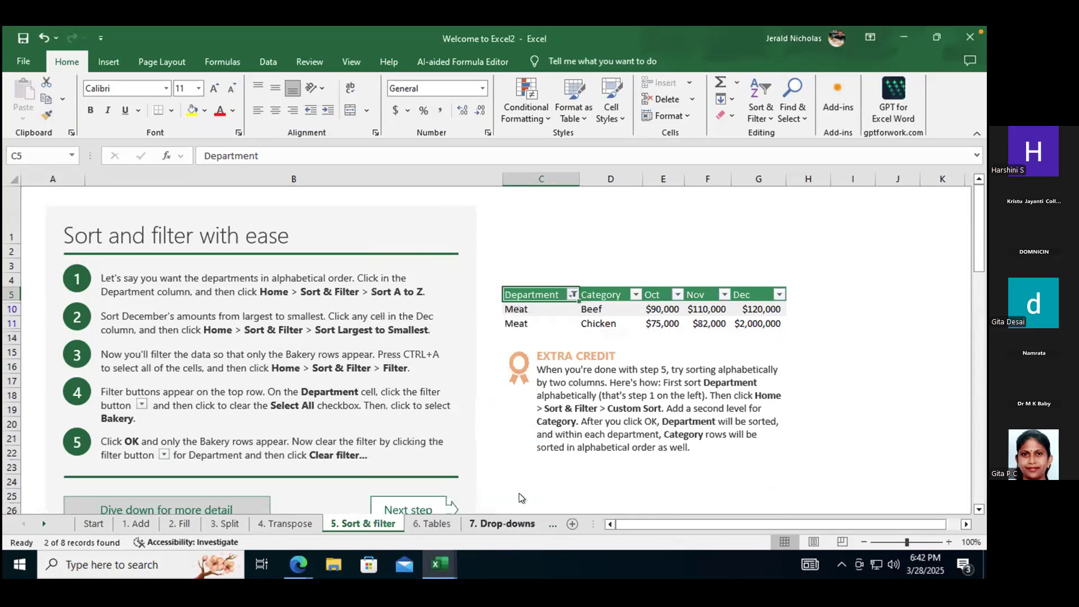
Reselect all departments in the Department filter to bring back every row of the table.
{"action": "left_click", "coordinate": [571, 294]}
{"action": "left_click", "coordinate": [432, 438]}
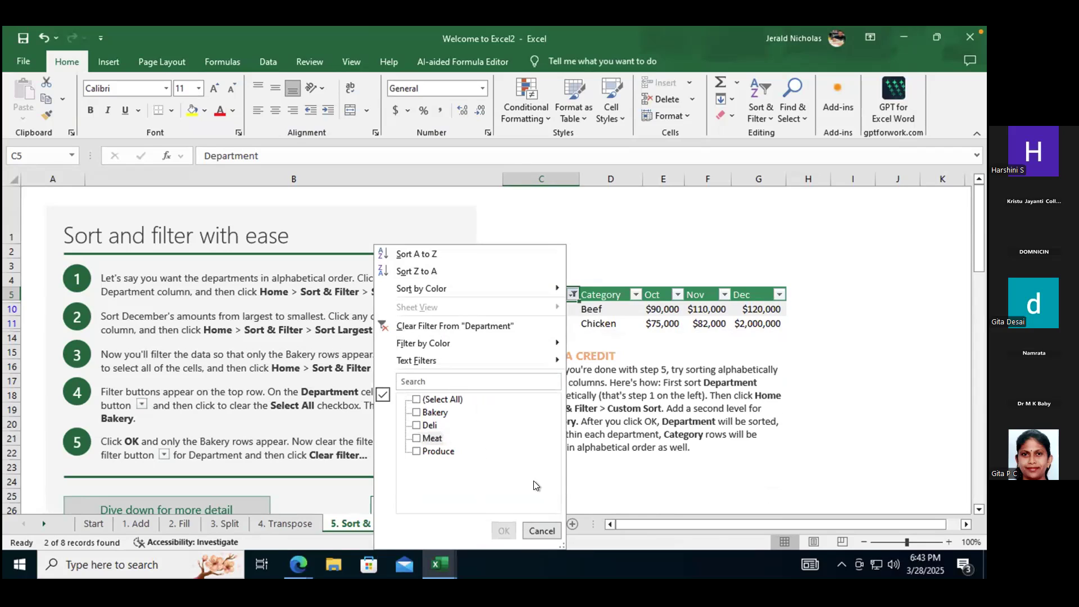
{"action": "left_click", "coordinate": [413, 392]}
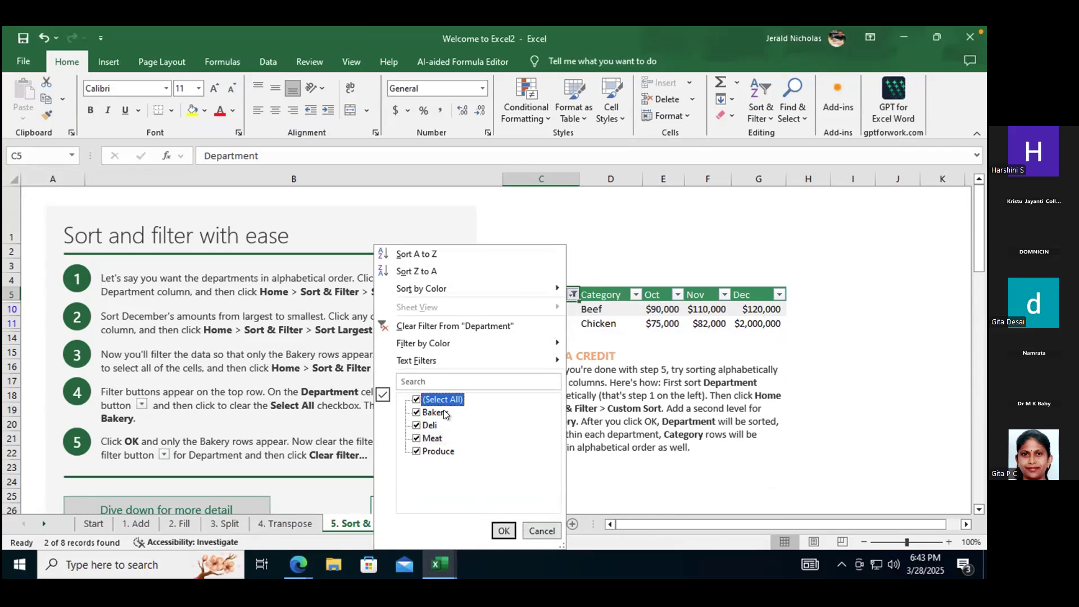
{"action": "left_click", "coordinate": [505, 531]}
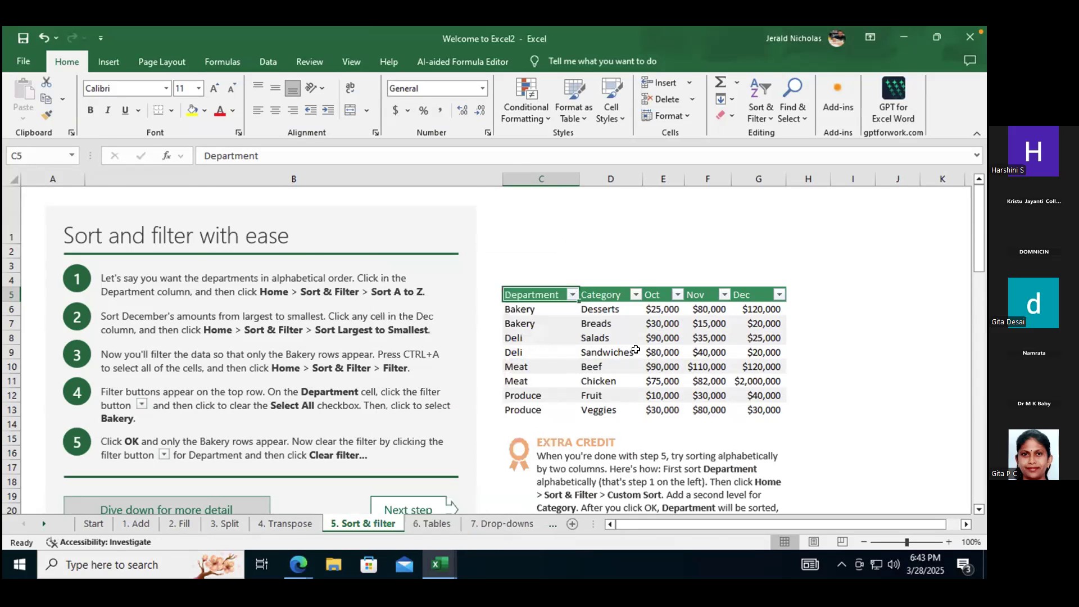
In the "Sort by date, or by color even" expense table, filter the Hotel column by the yellow cell color.
{"action": "scroll", "coordinate": [635, 351], "scroll_direction": "down", "scroll_amount": 4}
{"action": "scroll", "coordinate": [633, 335], "scroll_direction": "up", "scroll_amount": 3}
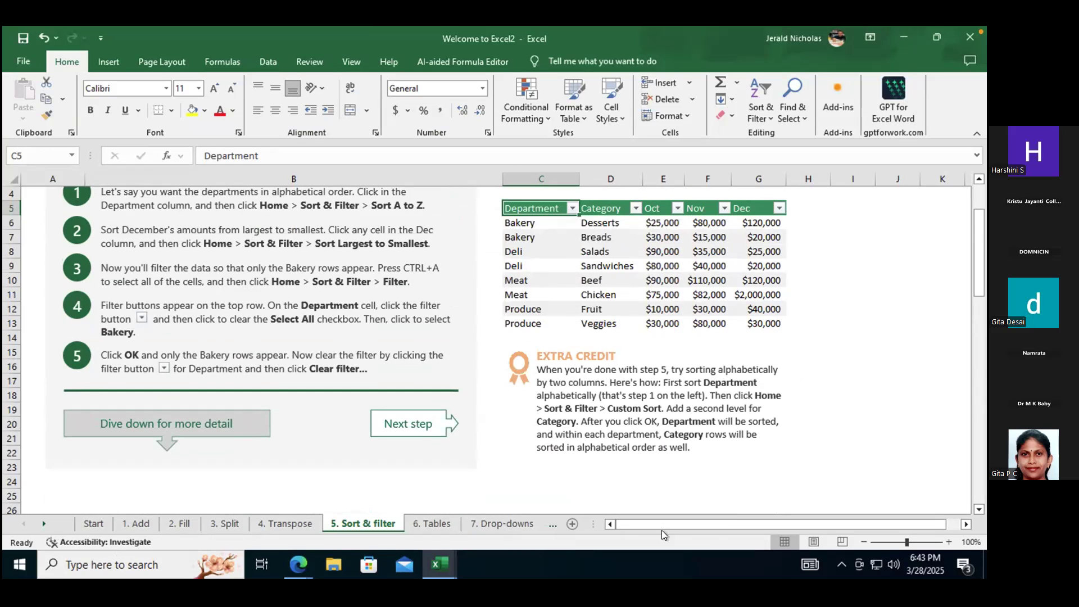
{"action": "scroll", "coordinate": [554, 376], "scroll_direction": "down", "scroll_amount": 6}
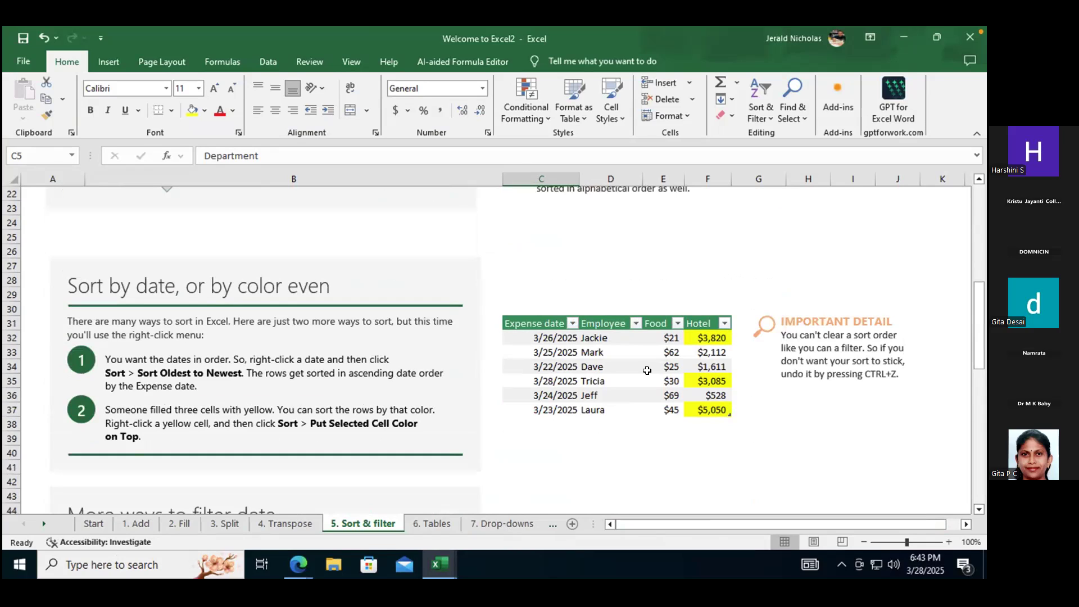
{"action": "left_click", "coordinate": [724, 322]}
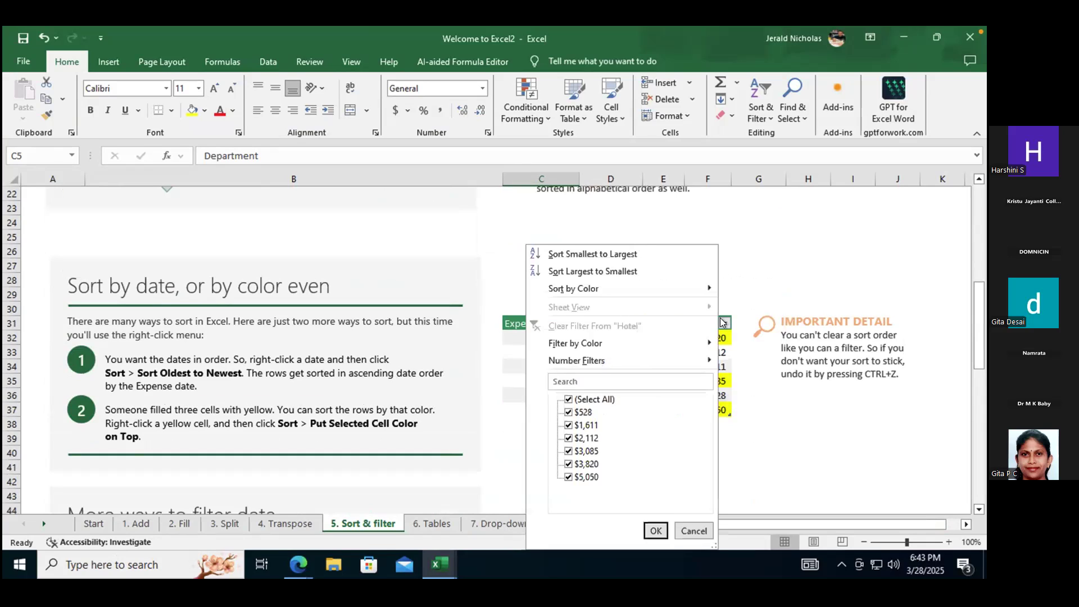
{"action": "mouse_move", "coordinate": [631, 349]}
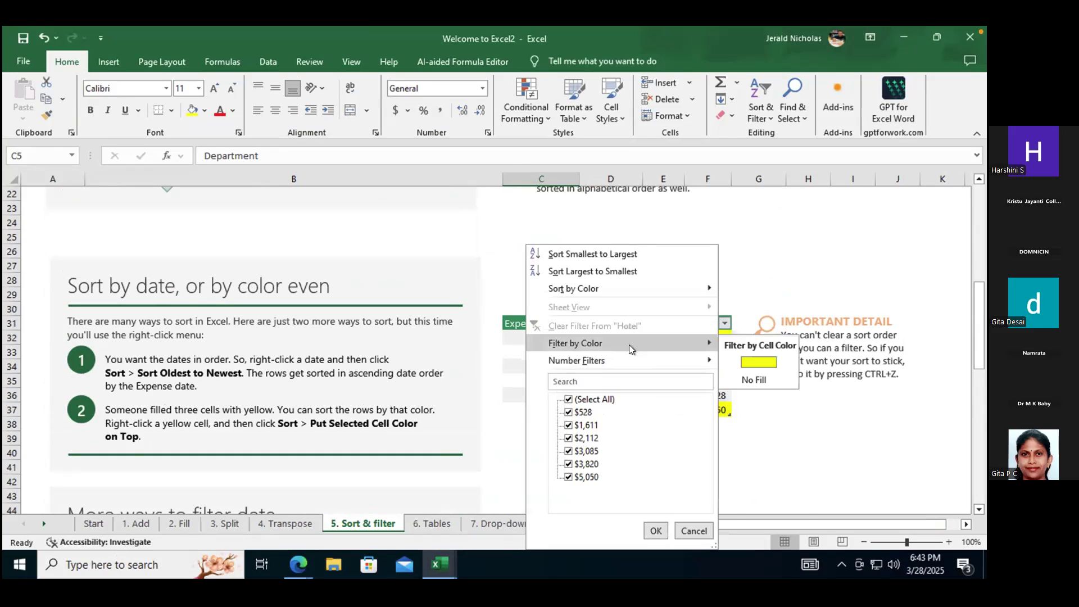
{"action": "left_click", "coordinate": [745, 462]}
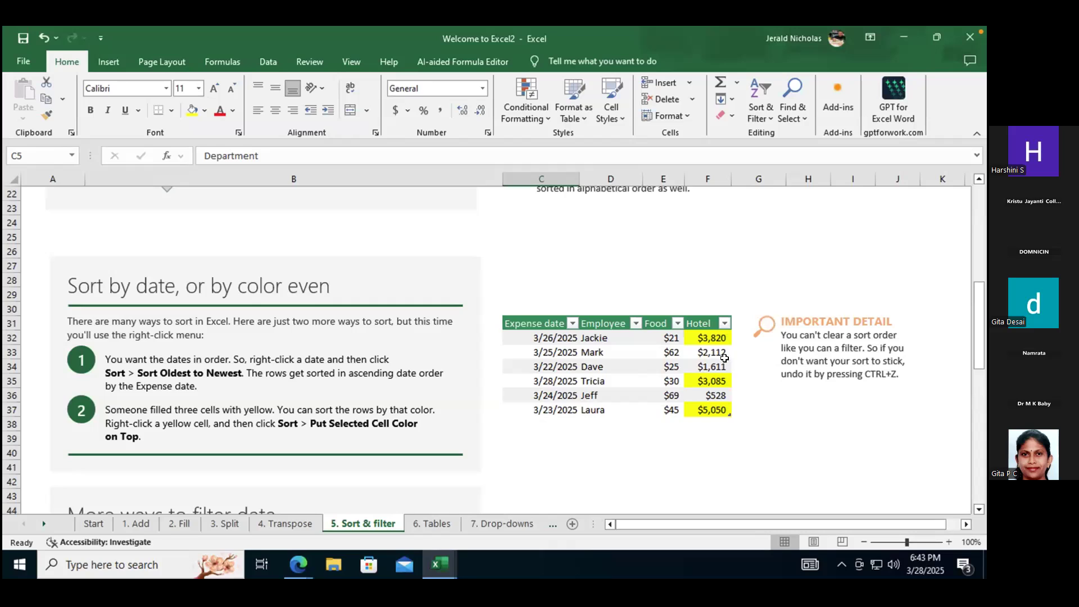
{"action": "left_click", "coordinate": [724, 324]}
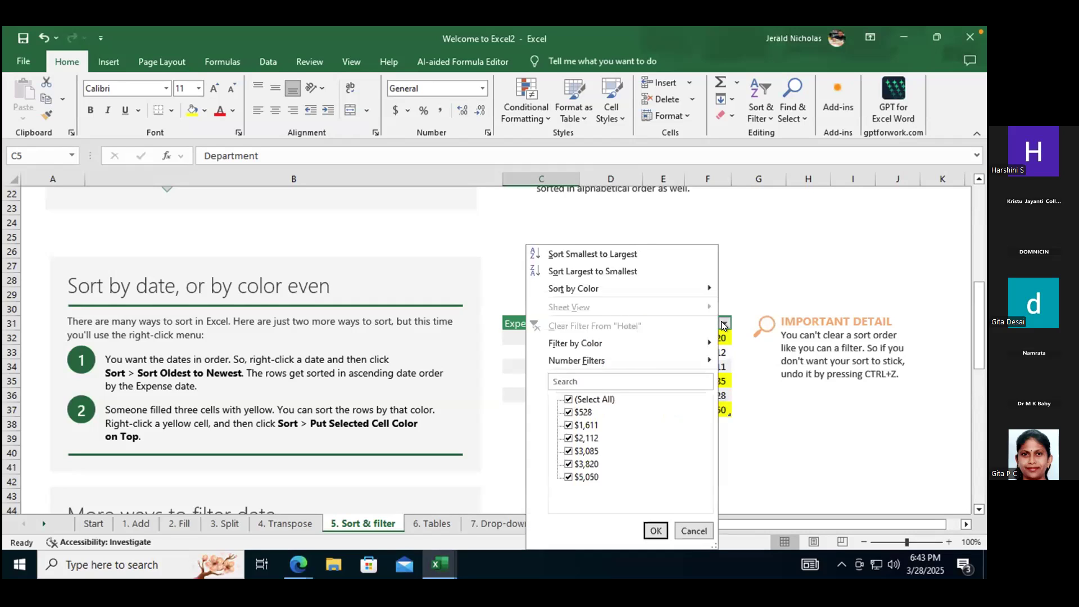
{"action": "mouse_move", "coordinate": [676, 345]}
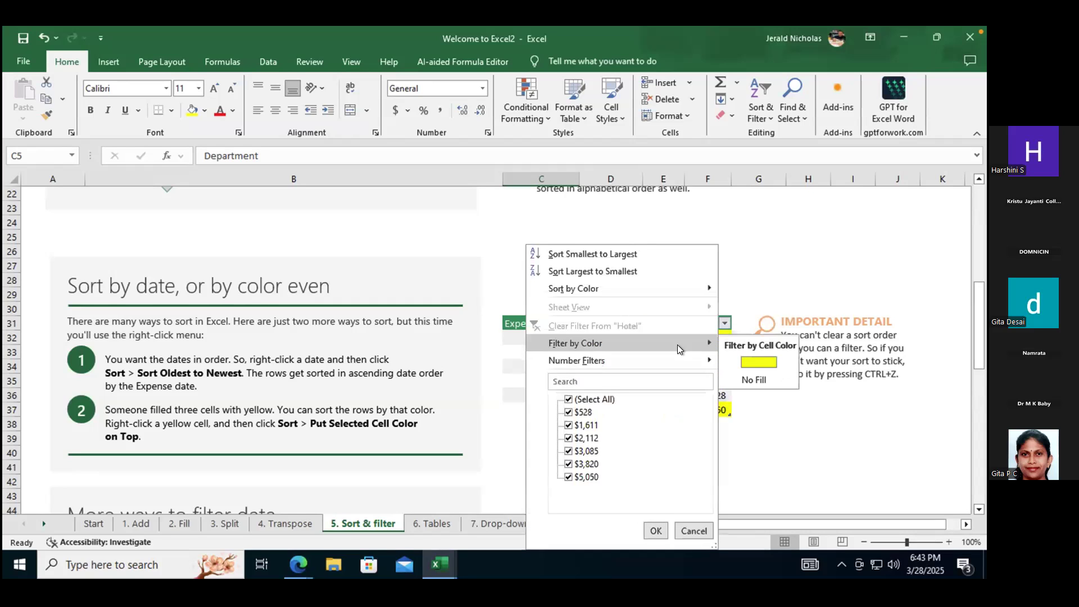
{"action": "left_click", "coordinate": [758, 362]}
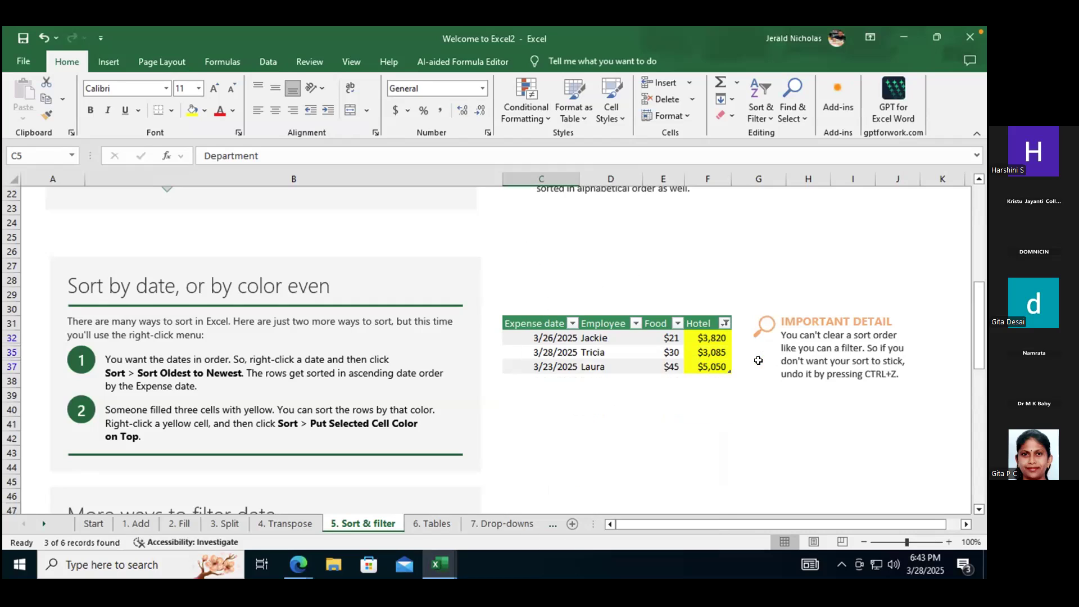
Look through the Number Filters options available for the Hotel column, then close them.
{"action": "left_click", "coordinate": [724, 325]}
{"action": "mouse_move", "coordinate": [697, 360]}
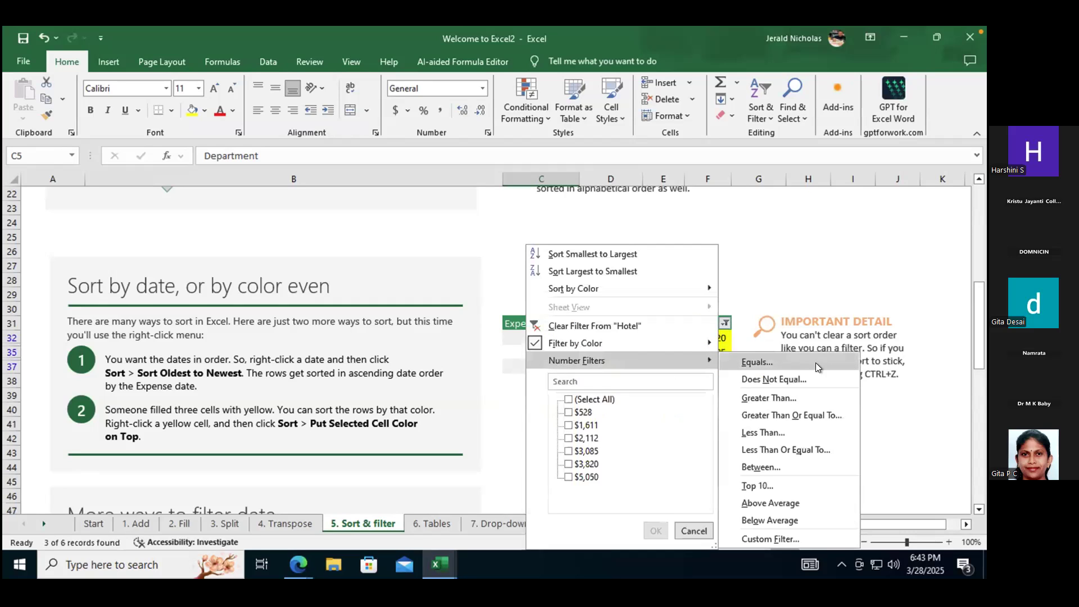
{"action": "left_click", "coordinate": [784, 301]}
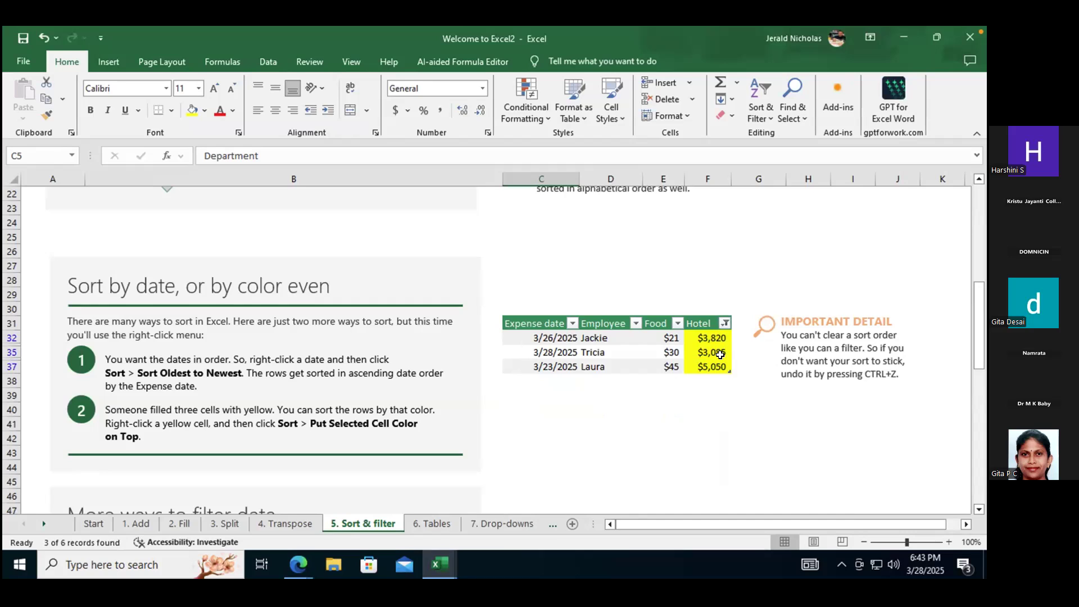
Clear the color filter from the Hotel column of the "Sort by date, or by color even" expense table.
{"action": "left_click", "coordinate": [725, 323]}
{"action": "mouse_move", "coordinate": [697, 360]}
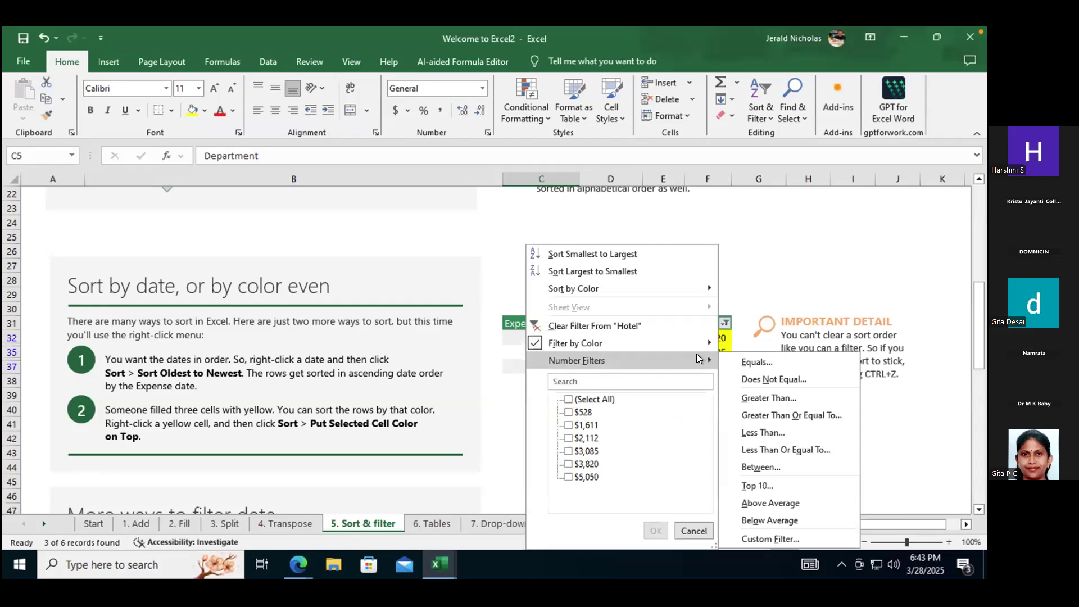
{"action": "mouse_move", "coordinate": [532, 344]}
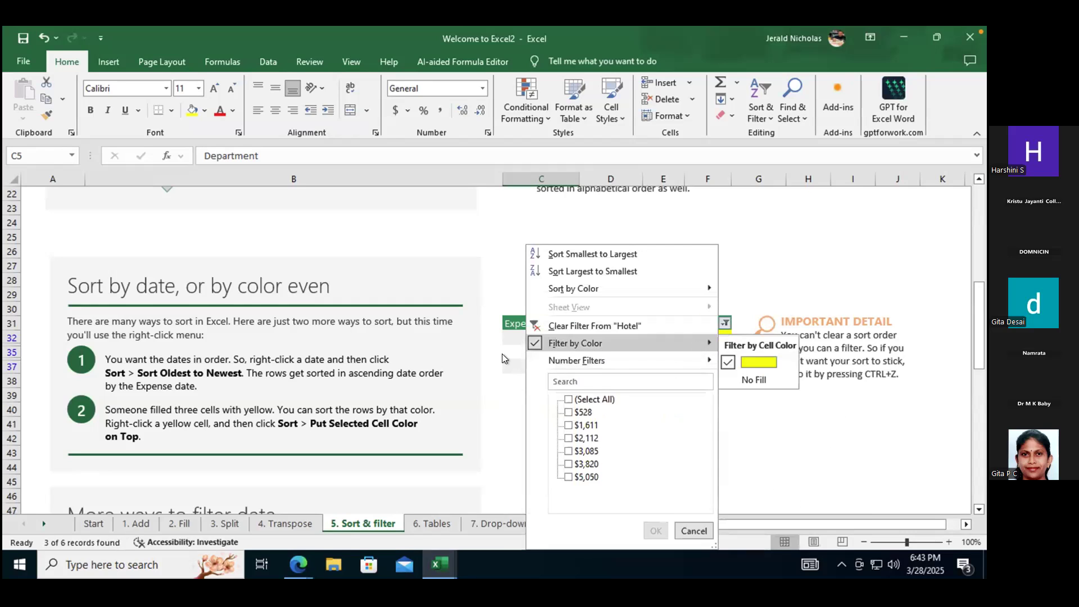
{"action": "left_click", "coordinate": [533, 326]}
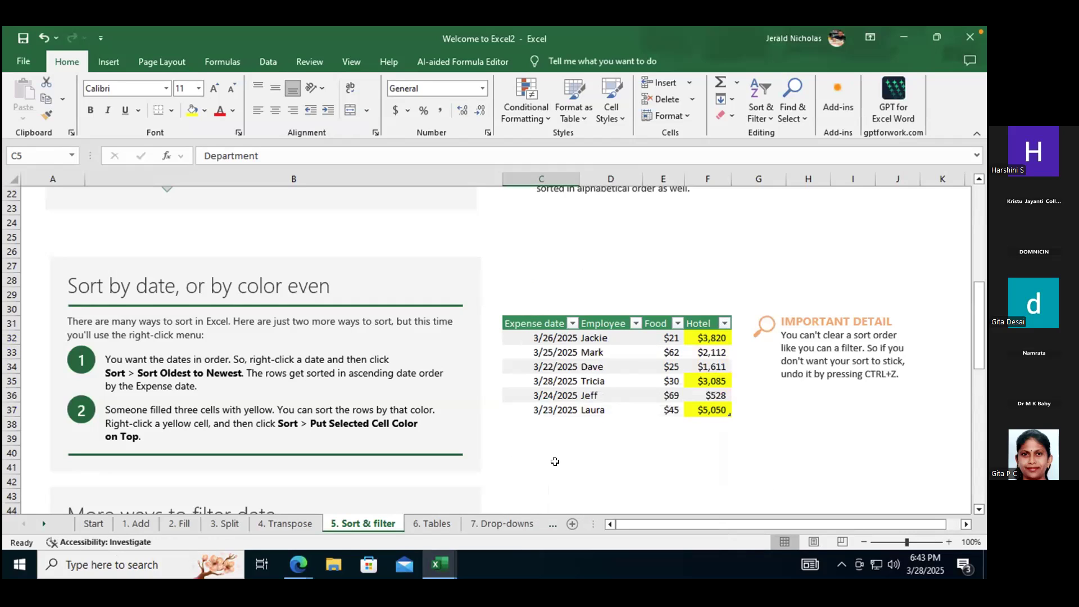
Filter the Expense date column of the same table with the This Quarter date filter.
{"action": "scroll", "coordinate": [628, 462], "scroll_direction": "down", "scroll_amount": 3}
{"action": "scroll", "coordinate": [628, 461], "scroll_direction": "up", "scroll_amount": 2}
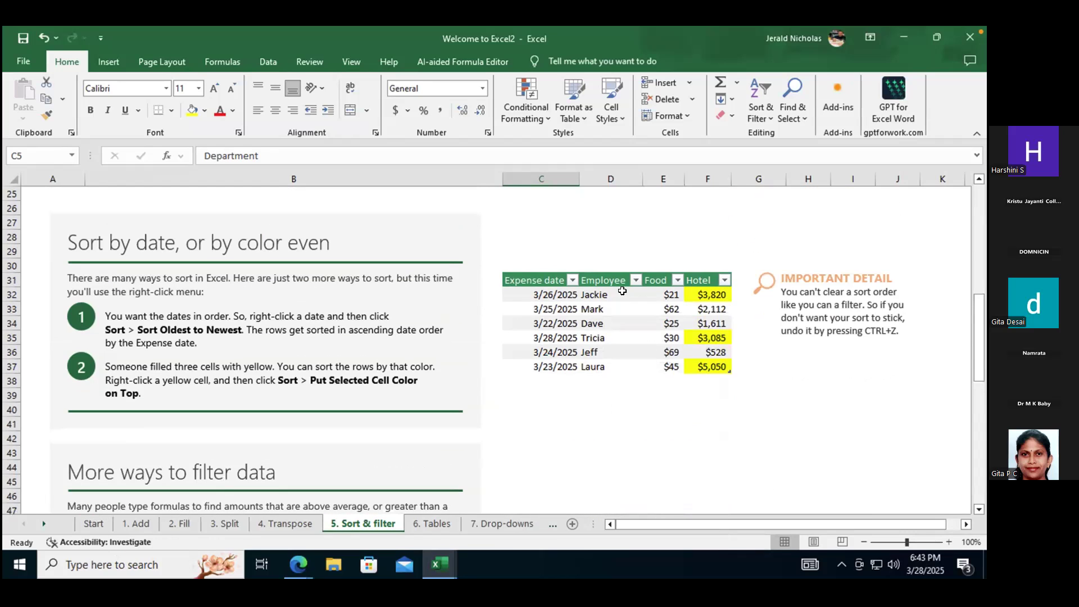
{"action": "left_click", "coordinate": [571, 281]}
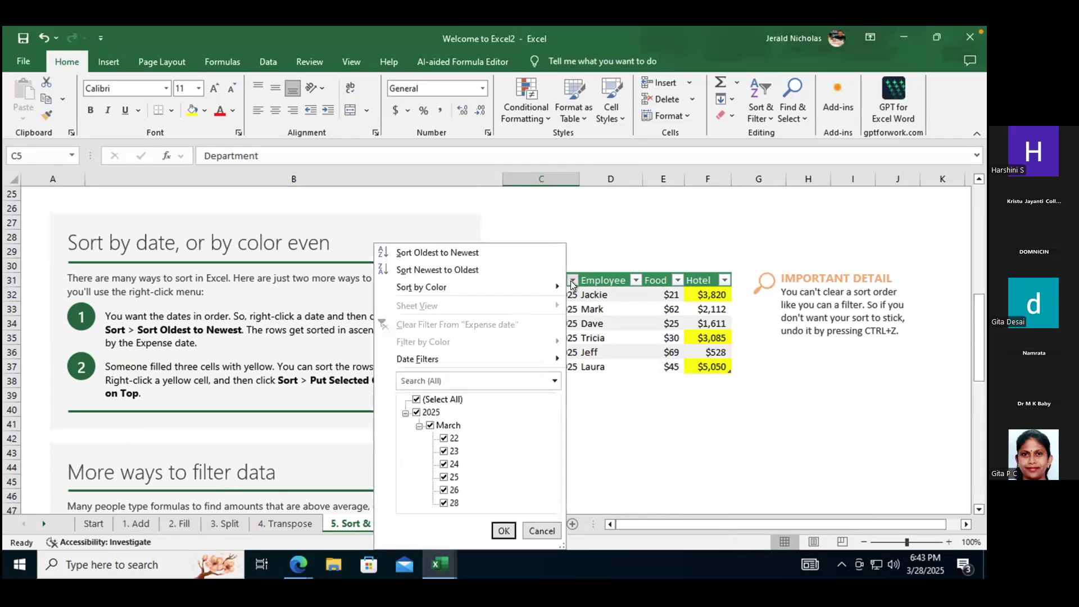
{"action": "left_click", "coordinate": [572, 282]}
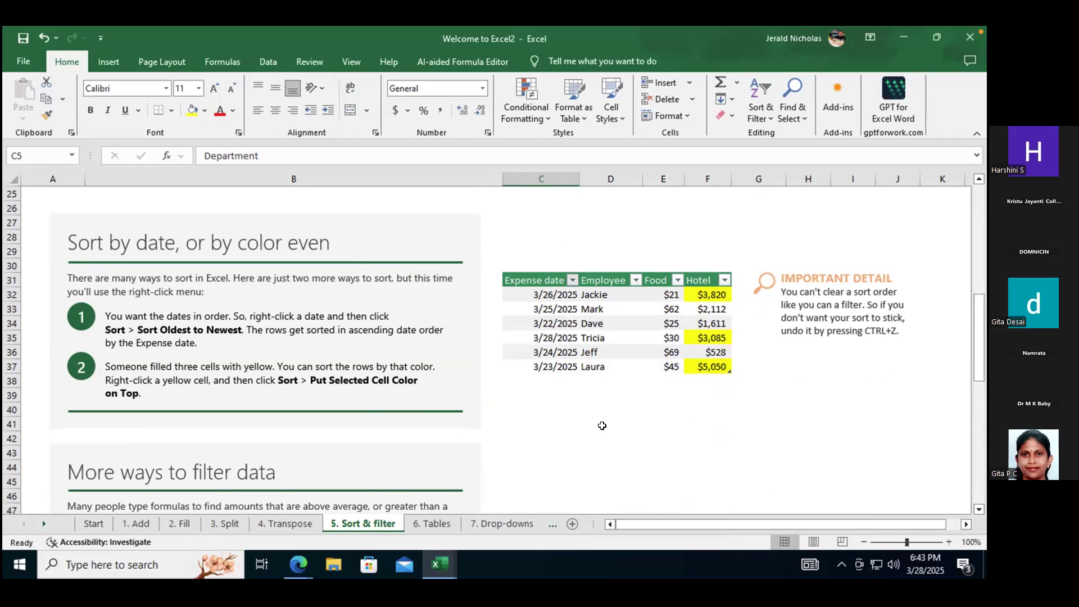
{"action": "left_click", "coordinate": [574, 280]}
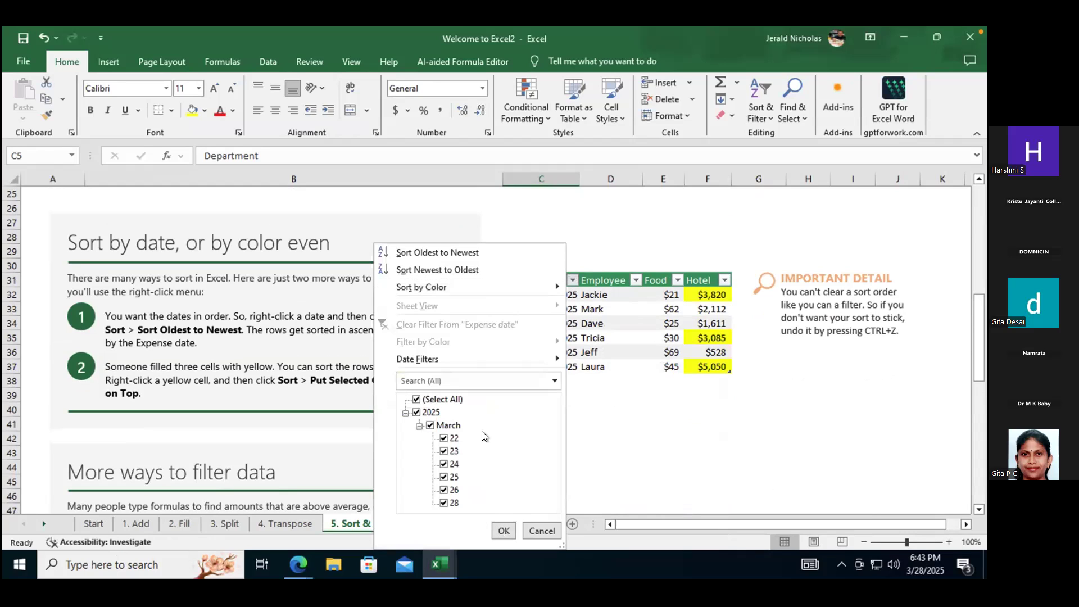
{"action": "mouse_move", "coordinate": [482, 354]}
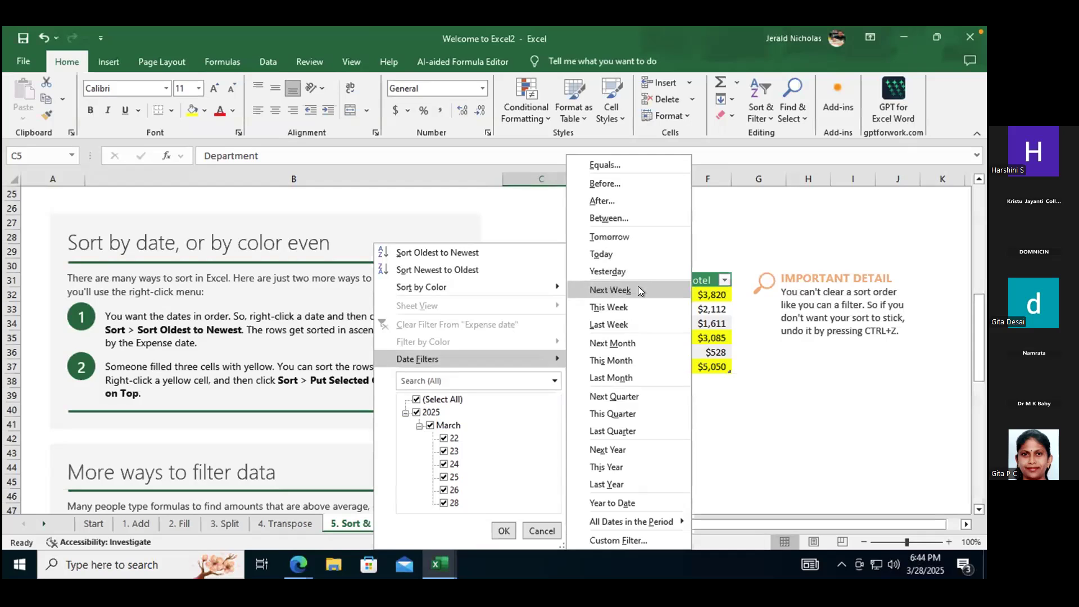
{"action": "left_click", "coordinate": [621, 413]}
Review the date filter options for the Expense date column and clear the filter from it.
{"action": "left_click", "coordinate": [573, 280]}
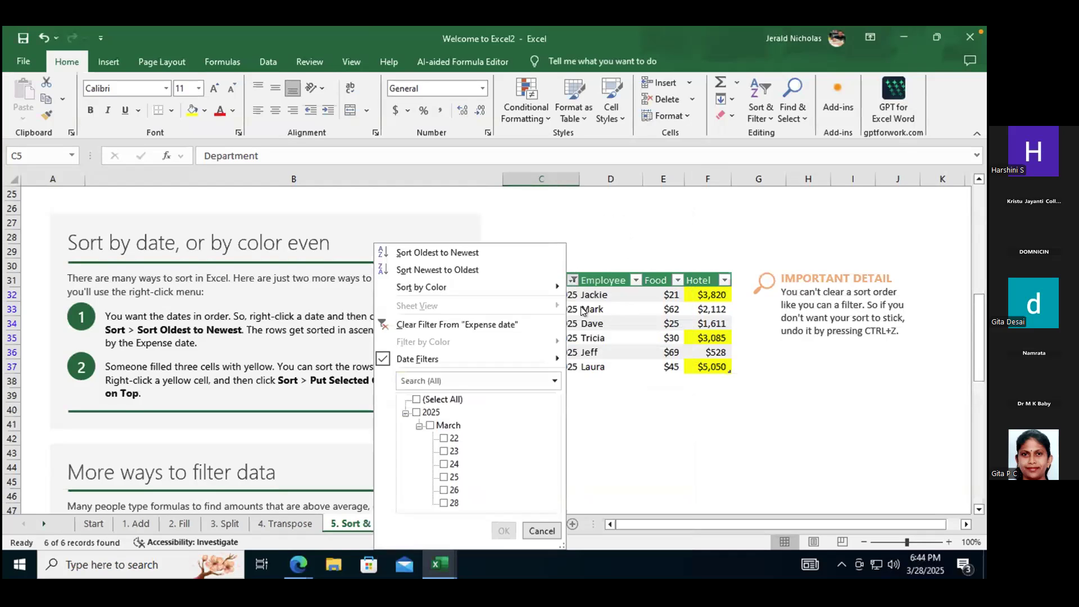
{"action": "mouse_move", "coordinate": [525, 363]}
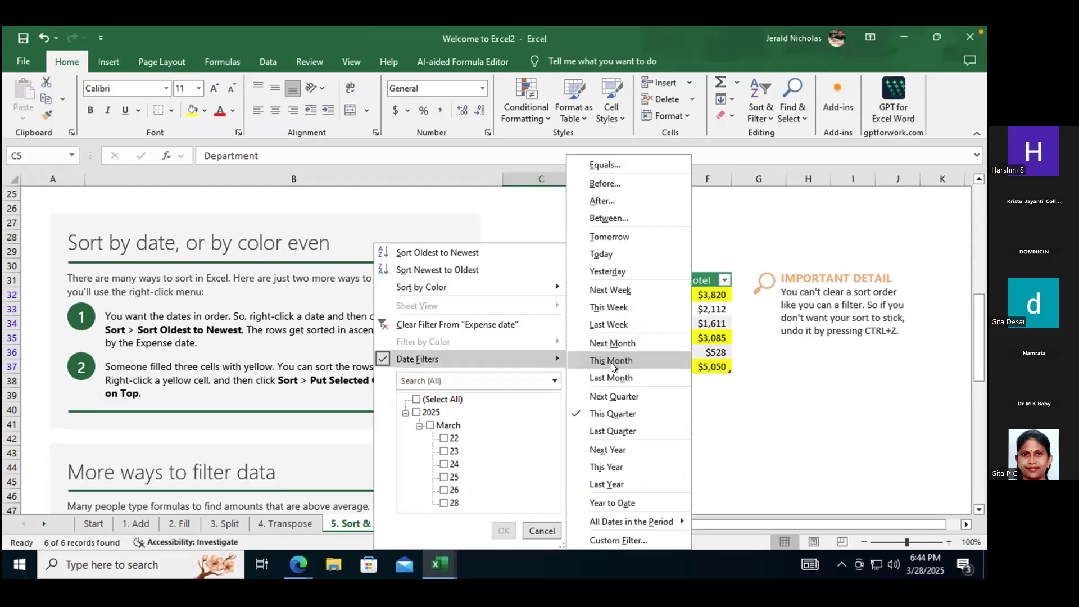
{"action": "left_click", "coordinate": [385, 322]}
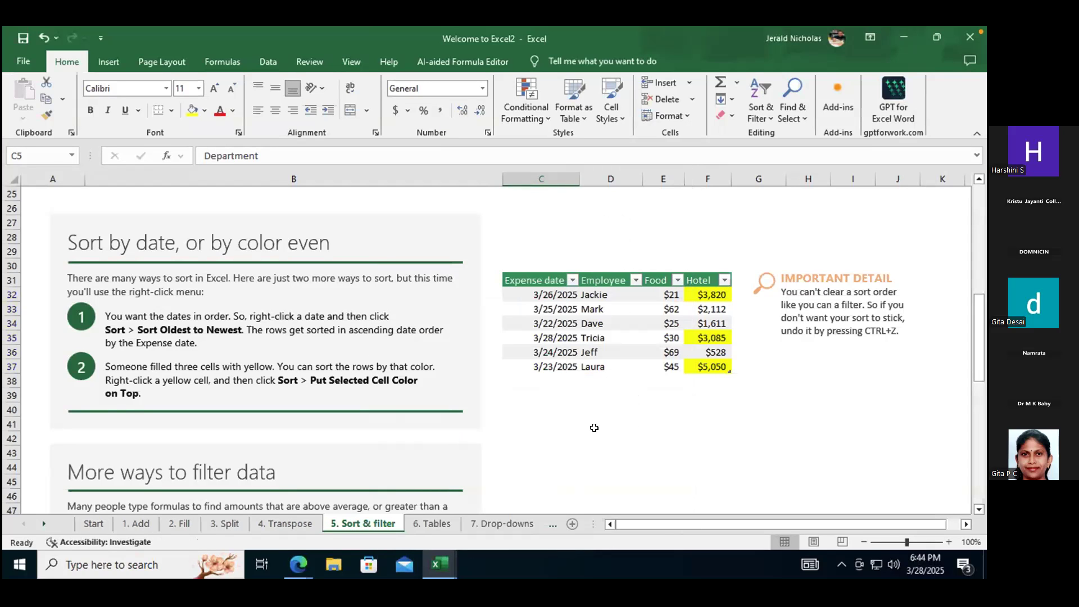
Open the filter options of the Food column in the "More ways to filter data" expense table.
{"action": "scroll", "coordinate": [574, 451], "scroll_direction": "down", "scroll_amount": 4}
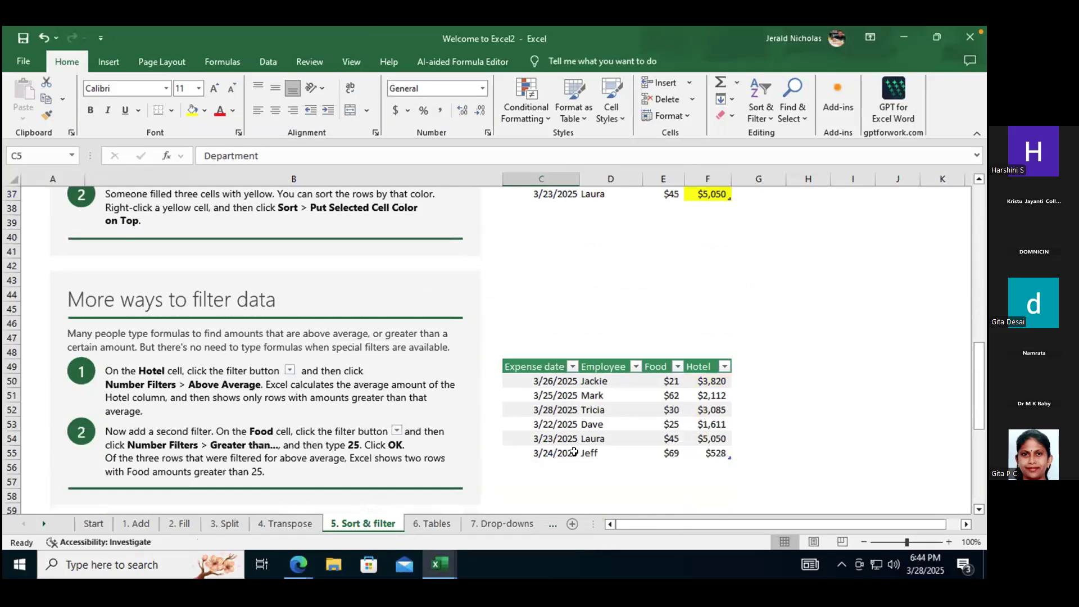
{"action": "scroll", "coordinate": [573, 451], "scroll_direction": "down", "scroll_amount": 2}
{"action": "scroll", "coordinate": [574, 452], "scroll_direction": "up", "scroll_amount": 1}
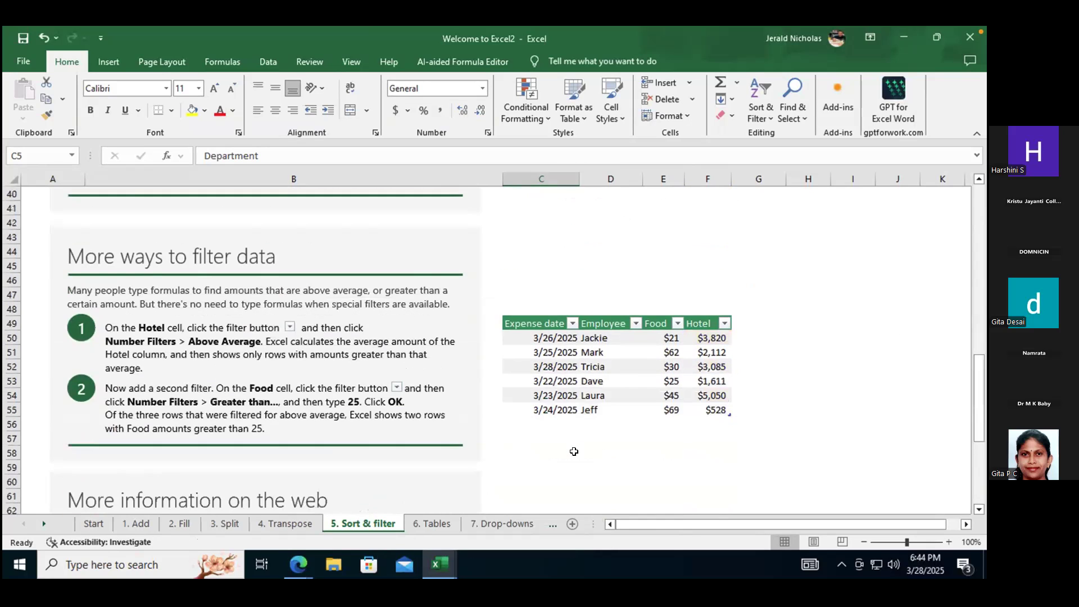
{"action": "left_click", "coordinate": [677, 324]}
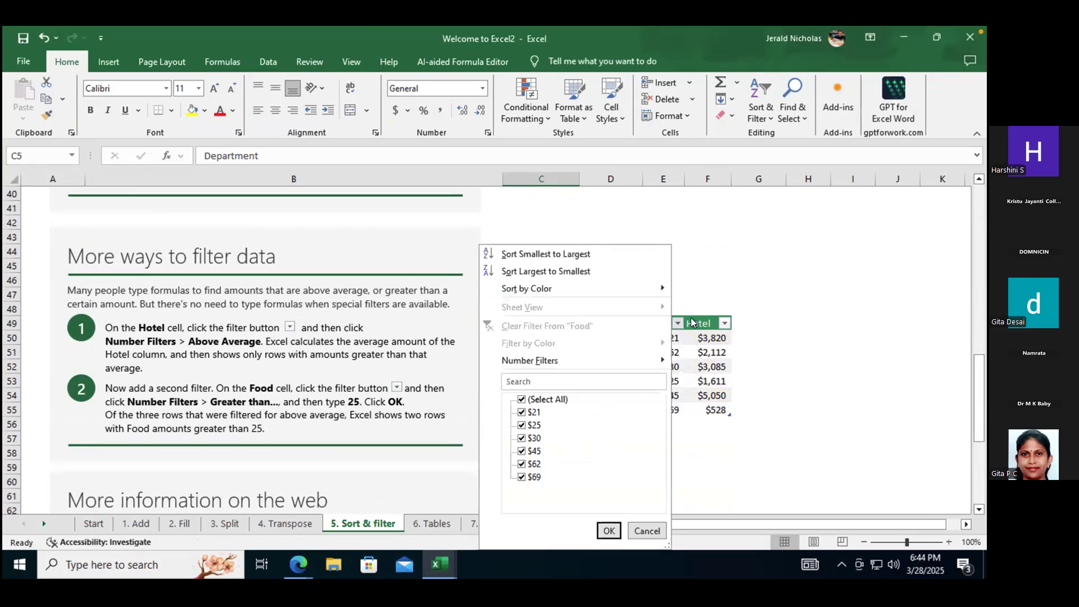
{"action": "left_click", "coordinate": [723, 290]}
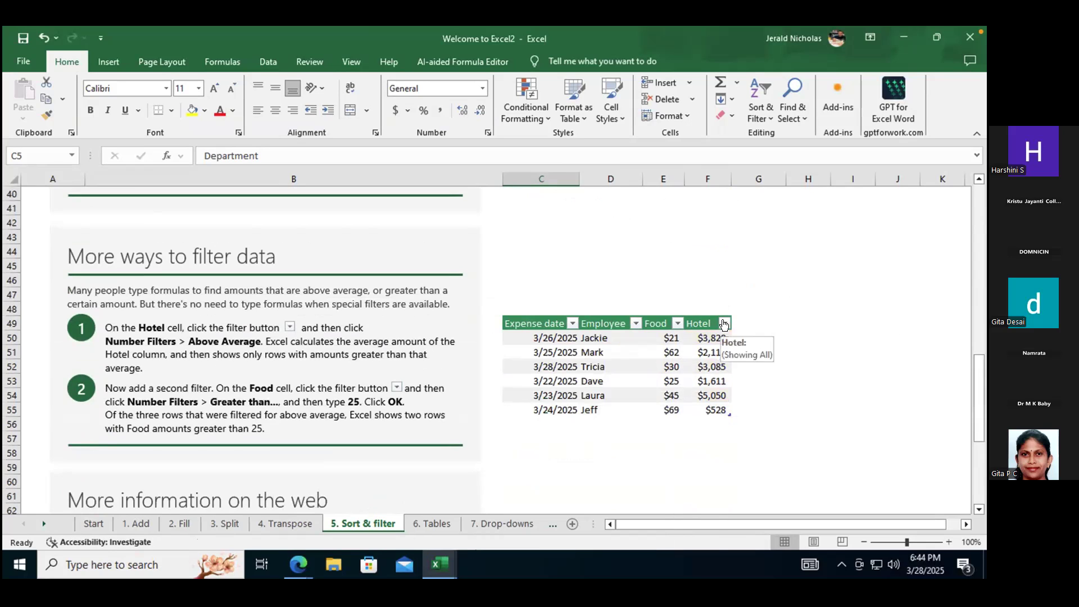
{"action": "left_click", "coordinate": [725, 324]}
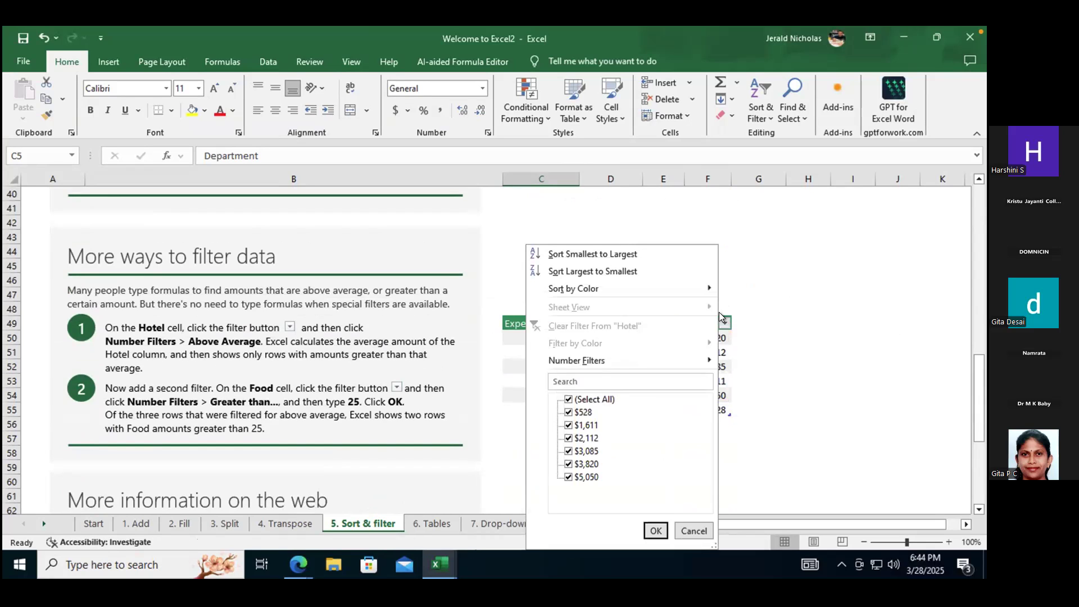
{"action": "mouse_move", "coordinate": [677, 356]}
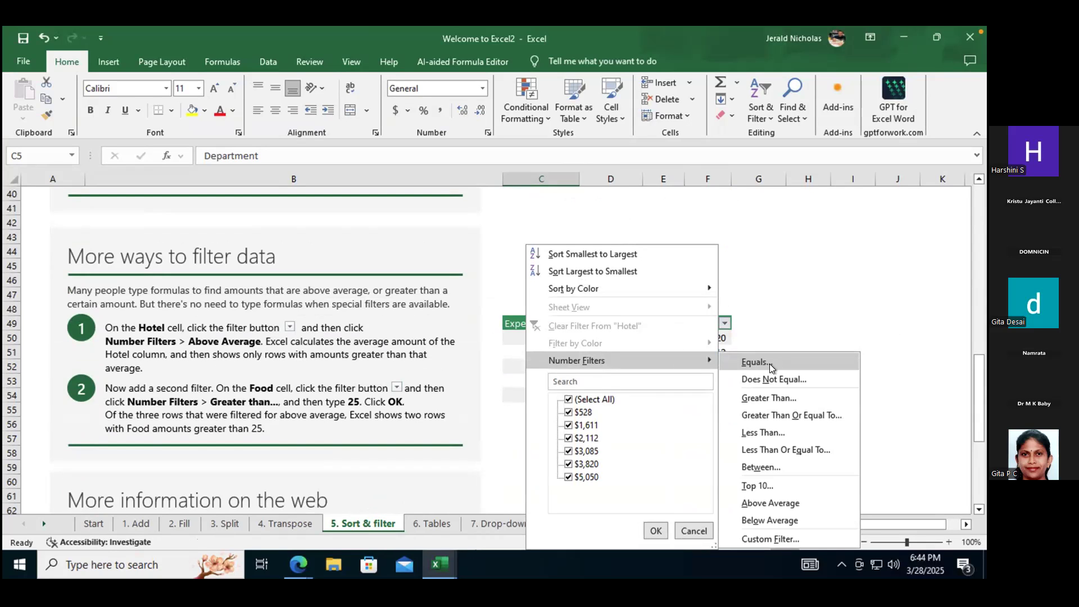
{"action": "left_click", "coordinate": [808, 289]}
{"action": "left_click", "coordinate": [725, 323]}
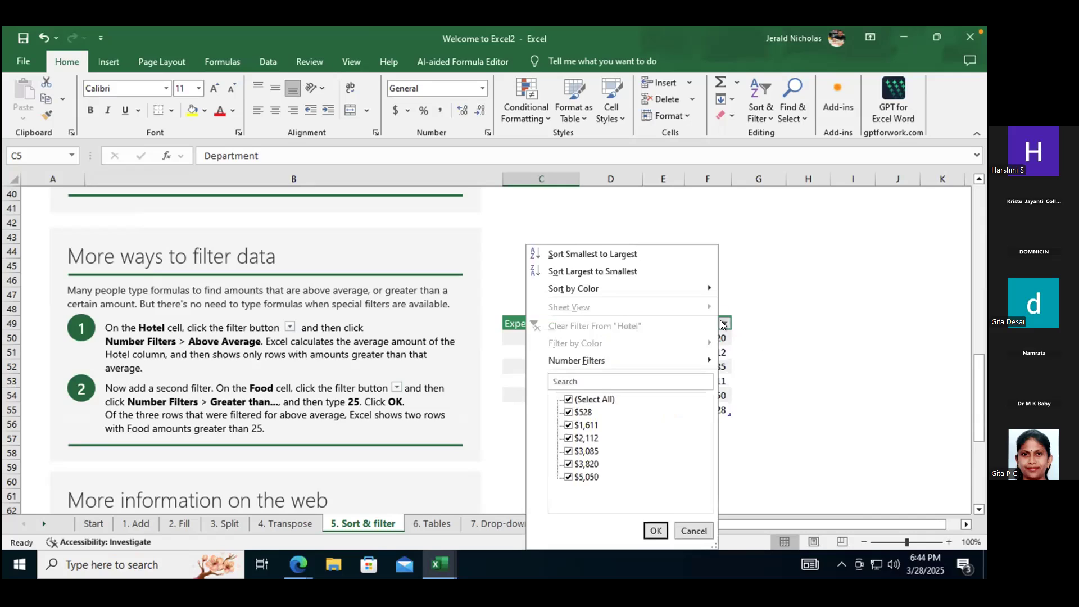
{"action": "left_click", "coordinate": [817, 369]}
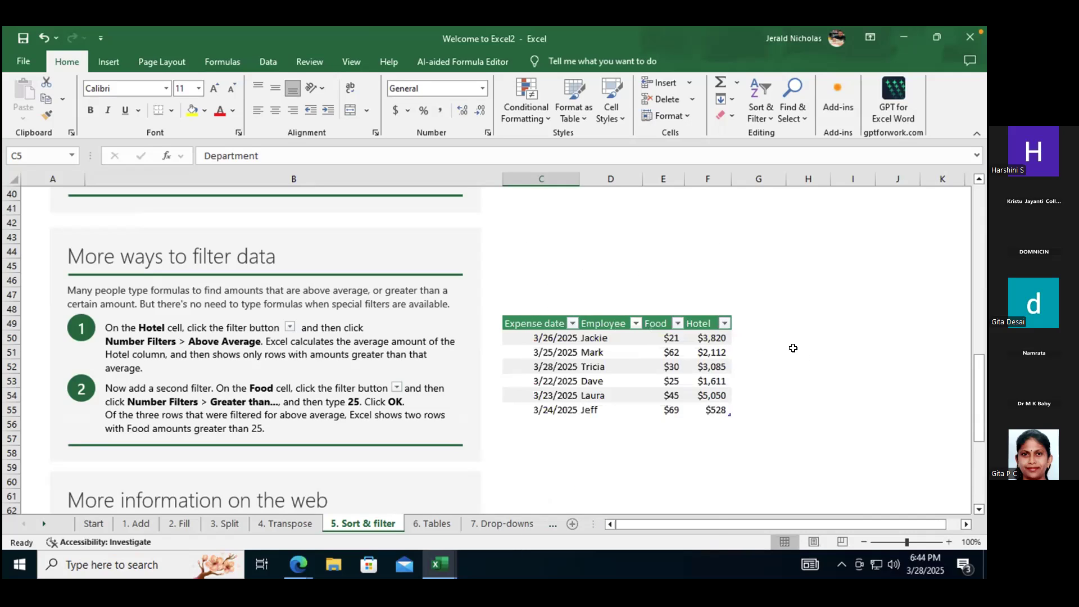
Filter the Hotel column of the expense table to show only amounts greater than 5000.
{"action": "left_click", "coordinate": [725, 324]}
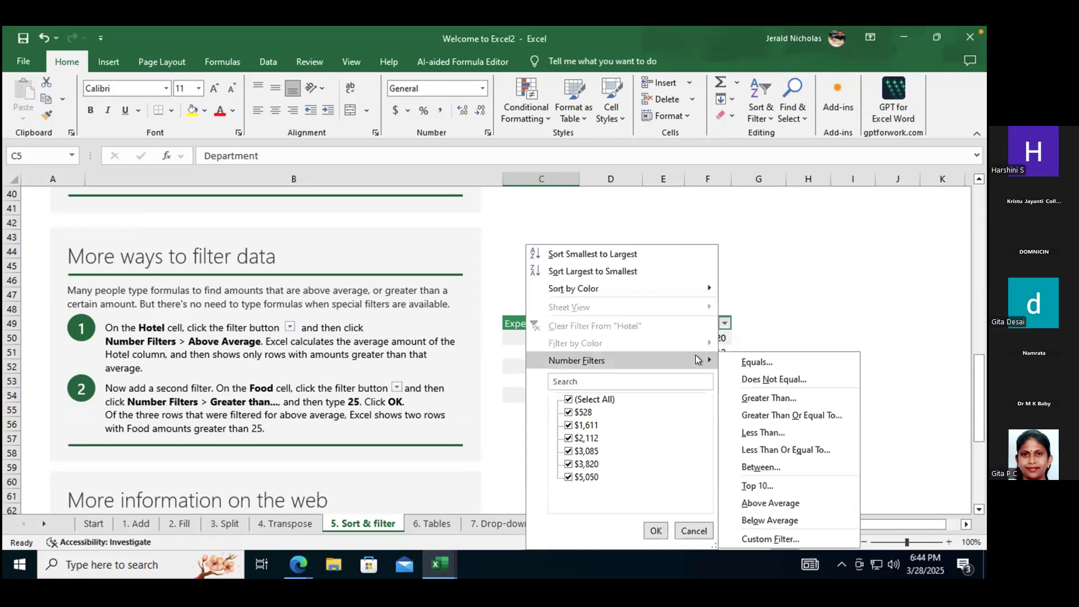
{"action": "left_click", "coordinate": [761, 390]}
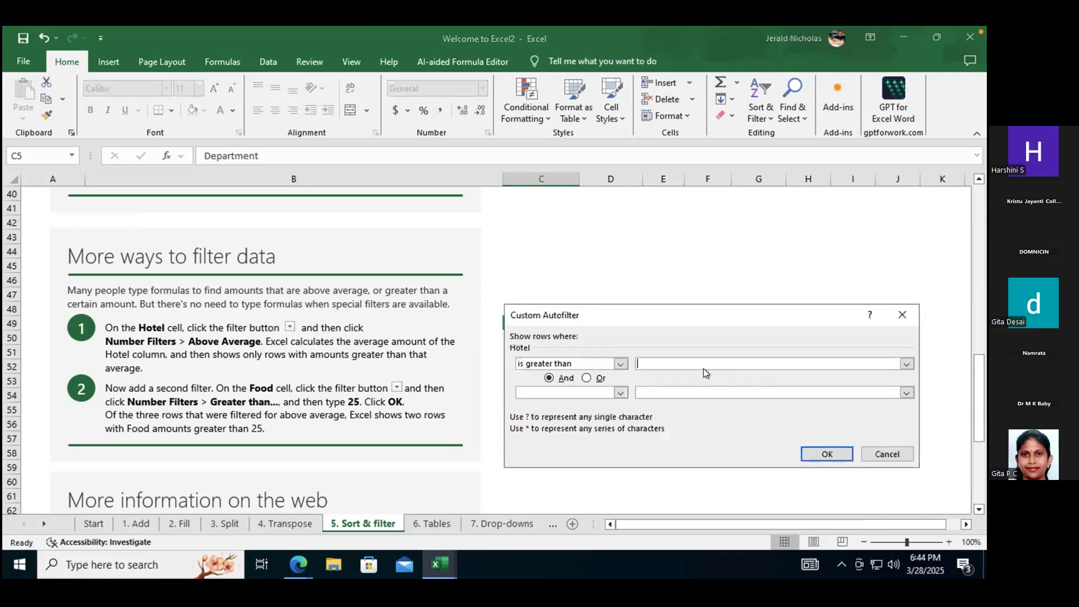
{"action": "type", "text": "5000"}
{"action": "left_click", "coordinate": [802, 453]}
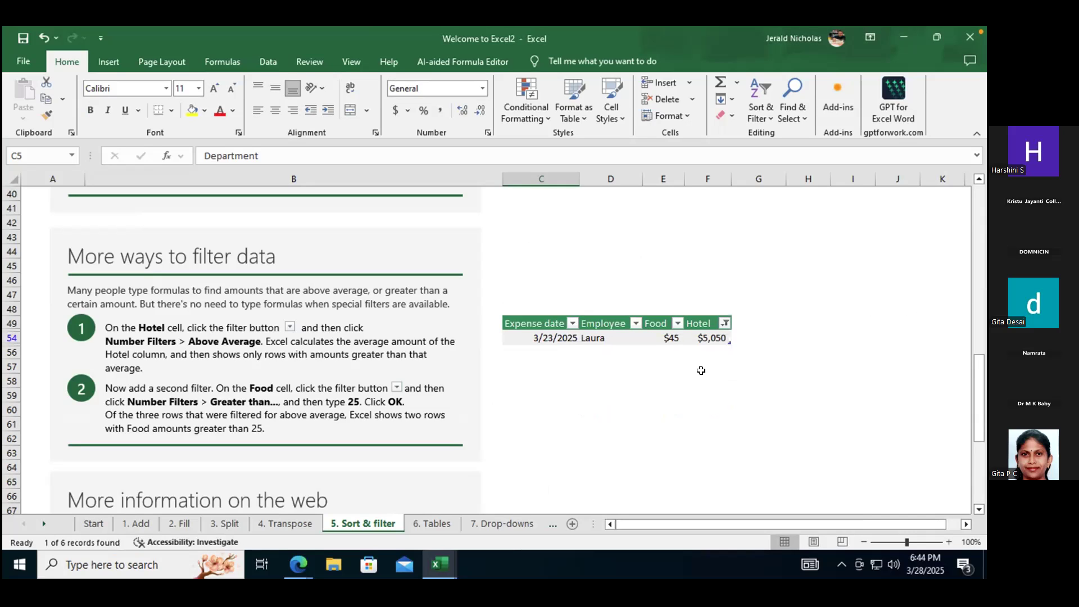
{"action": "scroll", "coordinate": [748, 285], "scroll_direction": "down", "scroll_amount": 3}
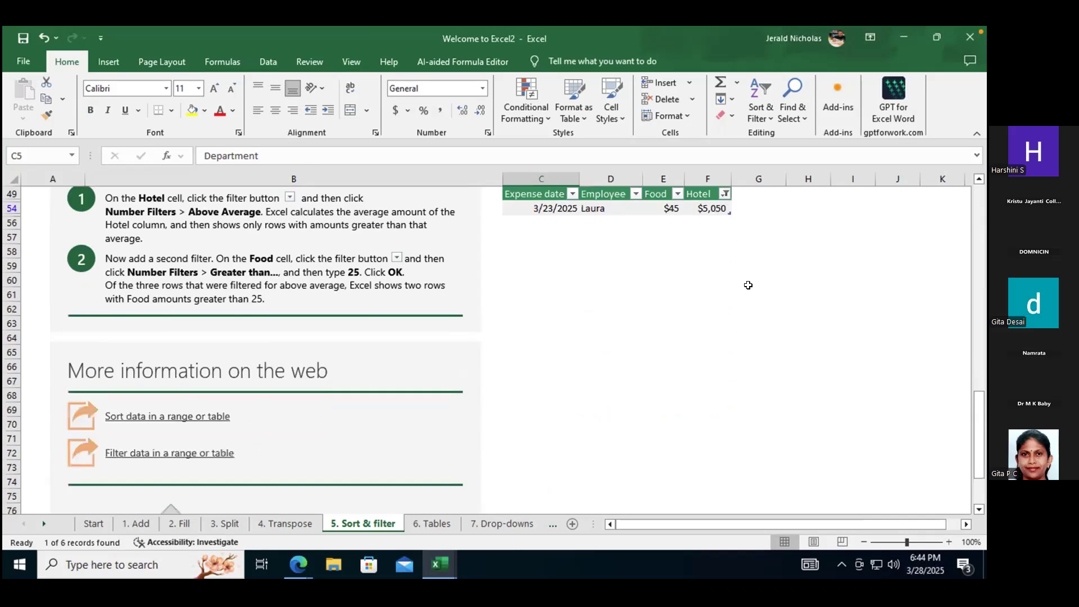
{"action": "scroll", "coordinate": [748, 285], "scroll_direction": "up", "scroll_amount": 3}
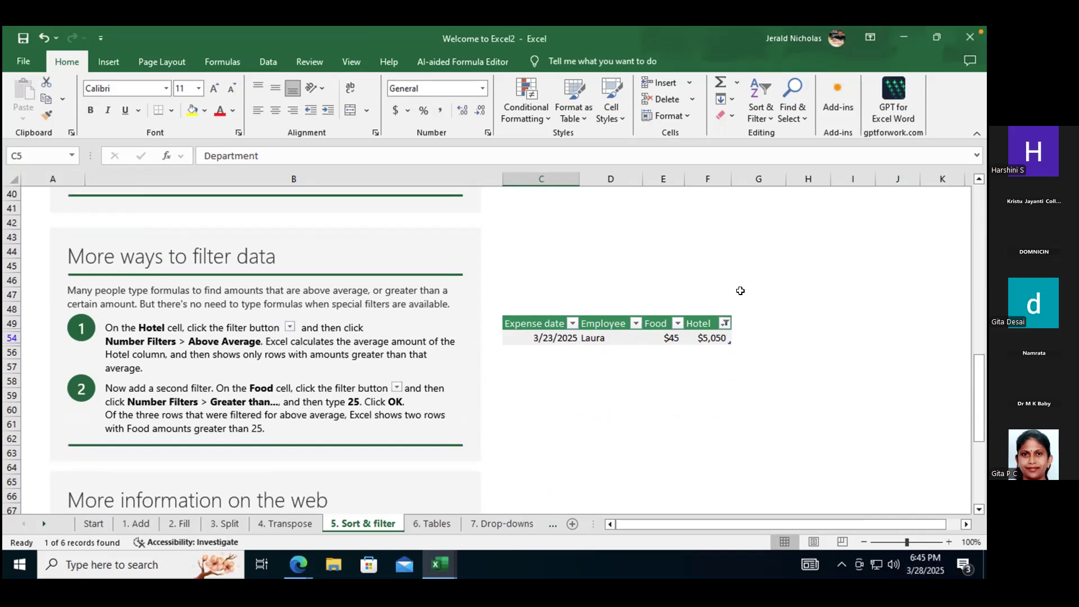
Look back over the 5. Sort & filter sheet and open the 6. Tables sheet.
{"action": "left_click", "coordinate": [433, 527]}
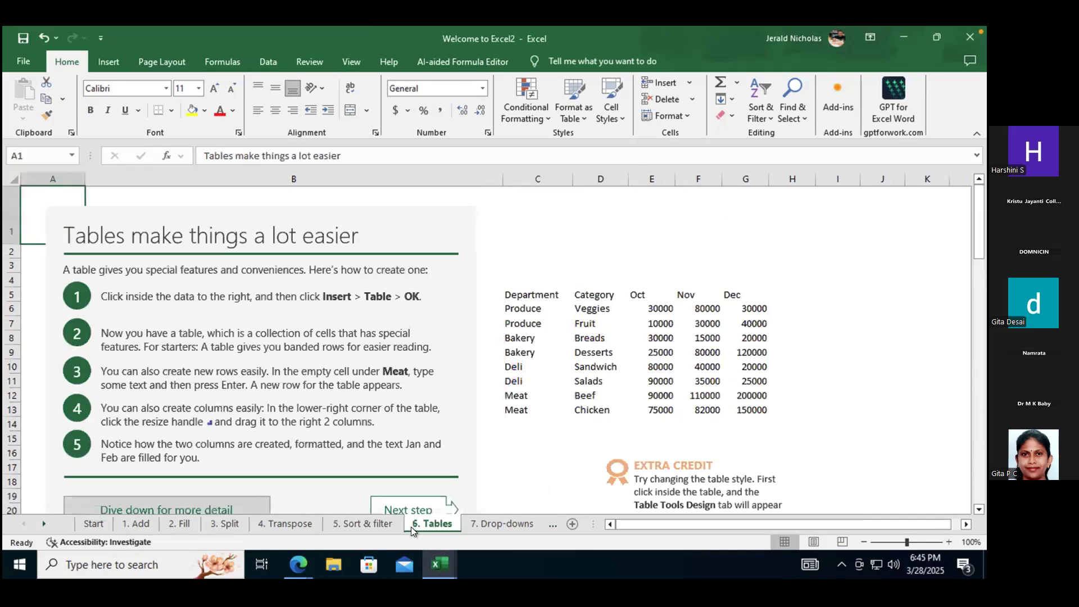
{"action": "left_click", "coordinate": [379, 523]}
{"action": "scroll", "coordinate": [701, 322], "scroll_direction": "down", "scroll_amount": 4}
{"action": "scroll", "coordinate": [701, 322], "scroll_direction": "up", "scroll_amount": 4}
{"action": "scroll", "coordinate": [701, 322], "scroll_direction": "down", "scroll_amount": 5}
{"action": "scroll", "coordinate": [701, 322], "scroll_direction": "up", "scroll_amount": 20}
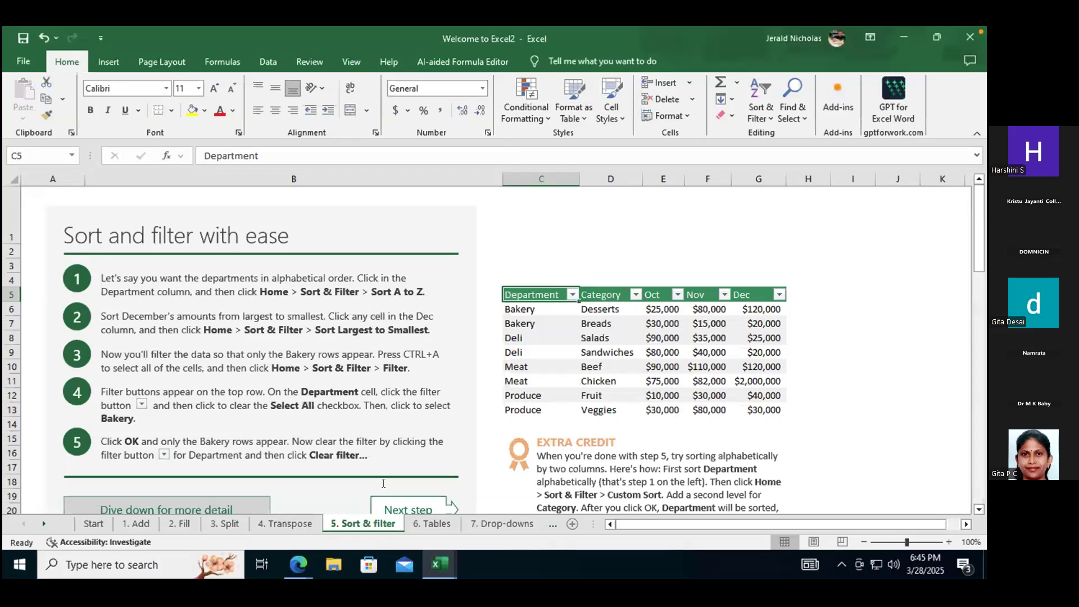
{"action": "left_click", "coordinate": [431, 522]}
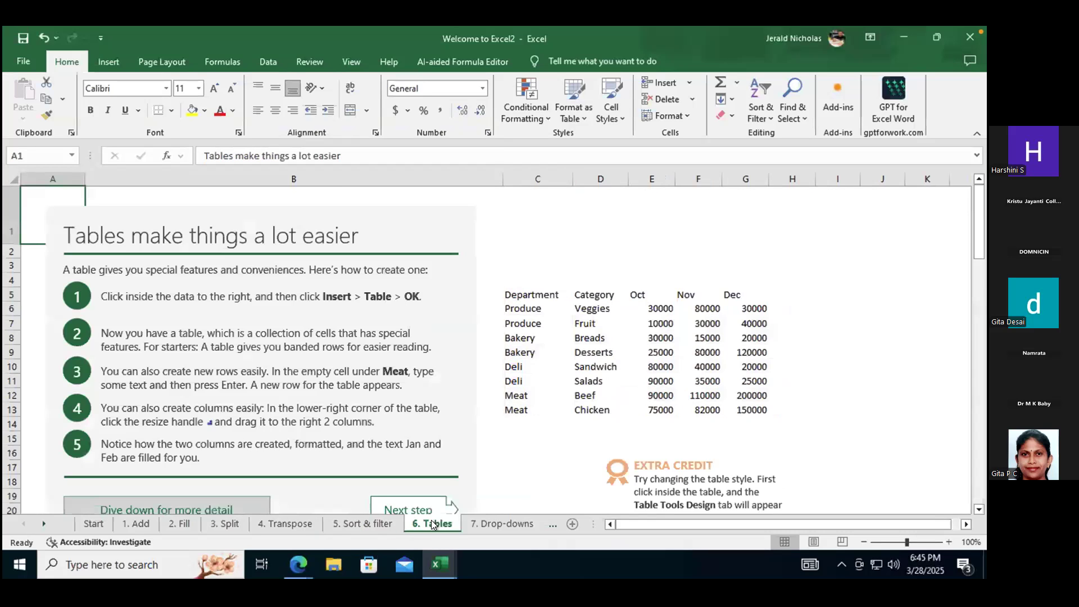
Examine the department, category and October to December sales data in C5:G13.
{"action": "left_click", "coordinate": [682, 347]}
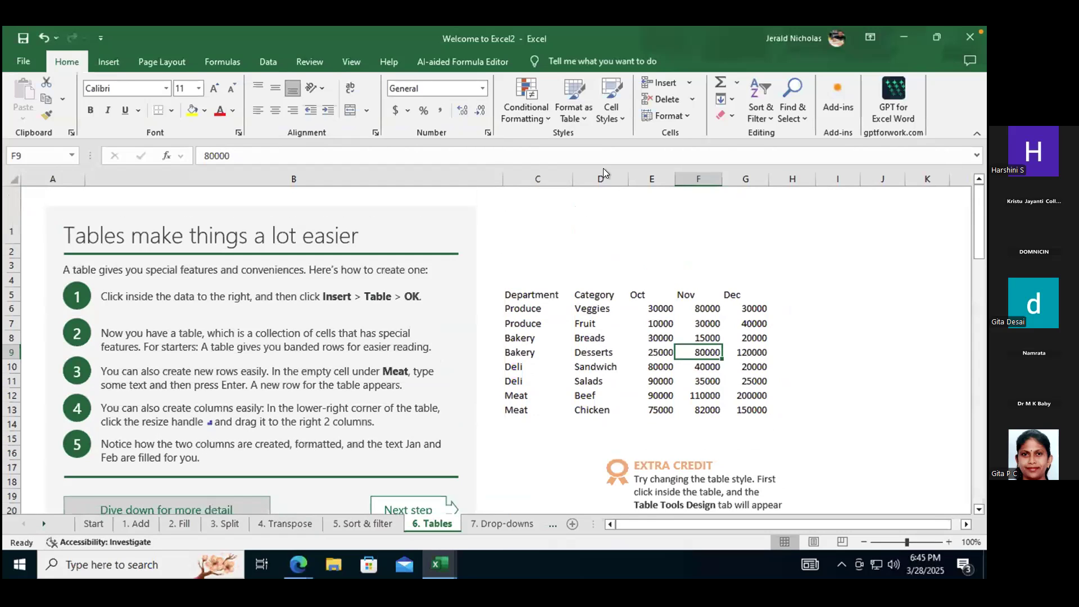
{"action": "left_click", "coordinate": [516, 308]}
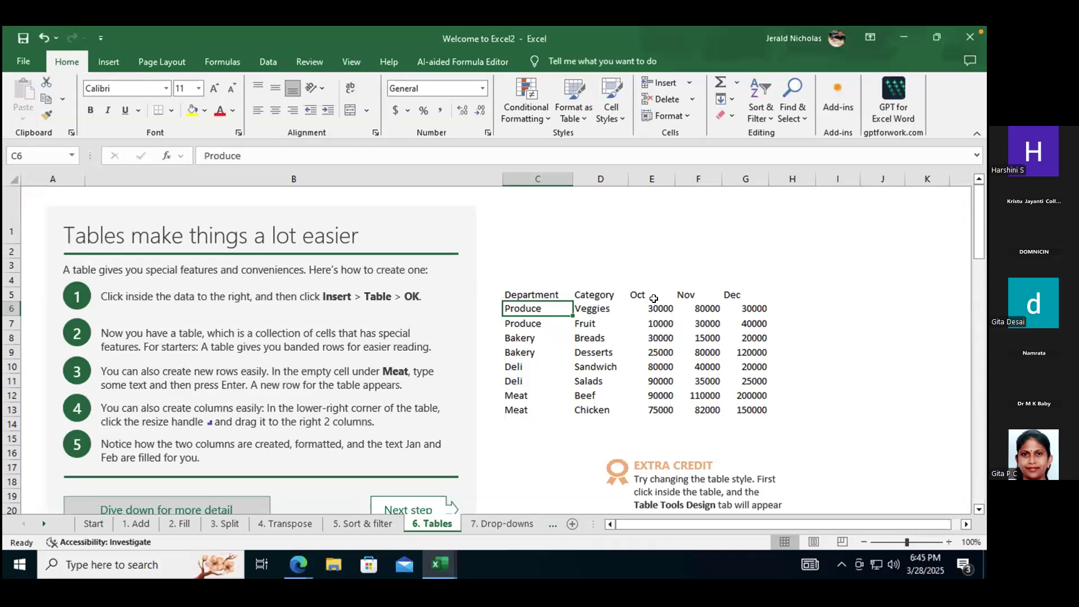
{"action": "left_click_drag", "start_coordinate": [594, 296], "coordinate": [609, 401]}
{"action": "left_click_drag", "start_coordinate": [550, 298], "coordinate": [554, 383]}
{"action": "left_click", "coordinate": [636, 321]}
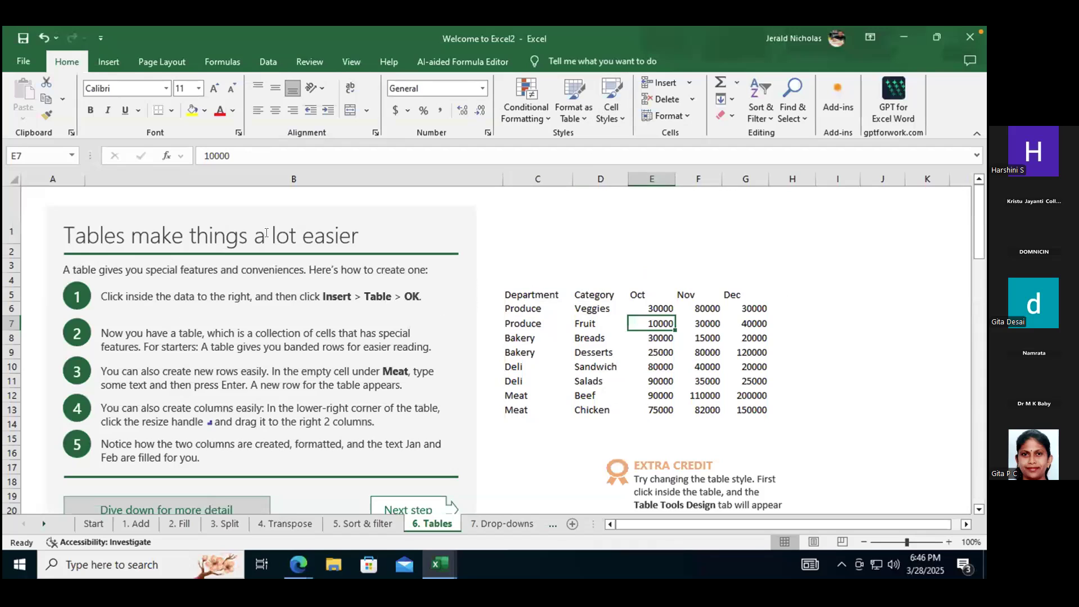
{"action": "left_click", "coordinate": [757, 412]}
{"action": "left_click", "coordinate": [618, 363]}
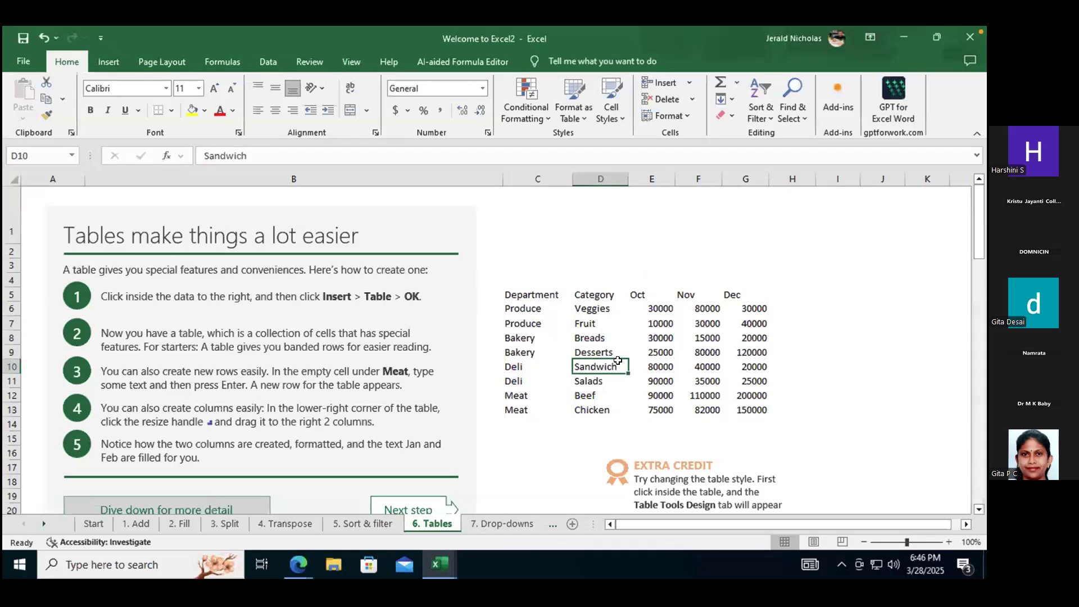
{"action": "key", "text": "ctrl+a"}
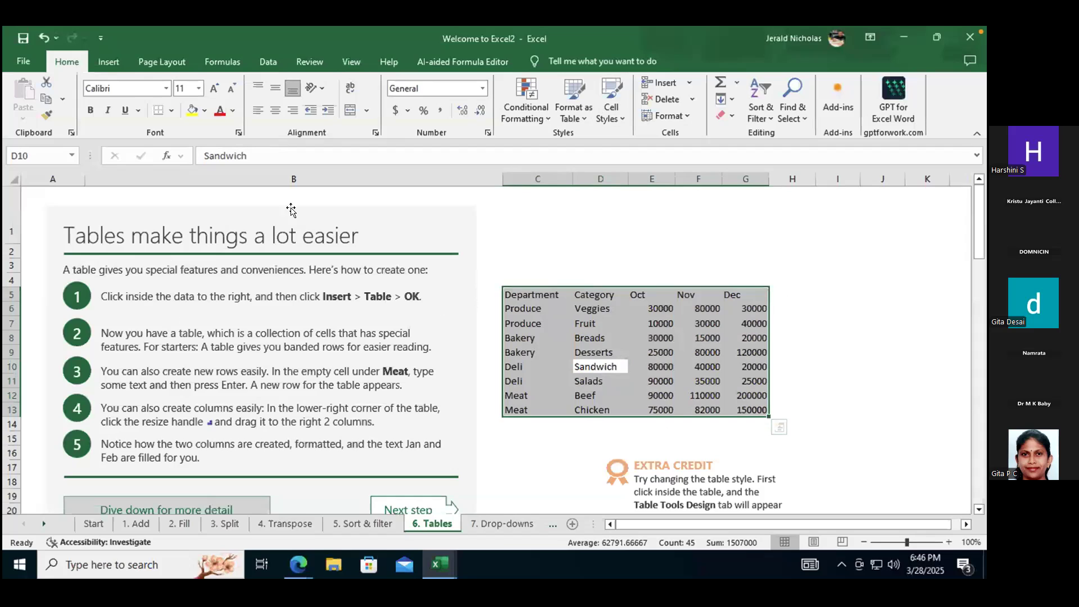
{"action": "left_click", "coordinate": [600, 251]}
{"action": "left_click", "coordinate": [573, 318]}
Convert the whole department sales range C5:G13 into a table with headers.
{"action": "left_click", "coordinate": [542, 298]}
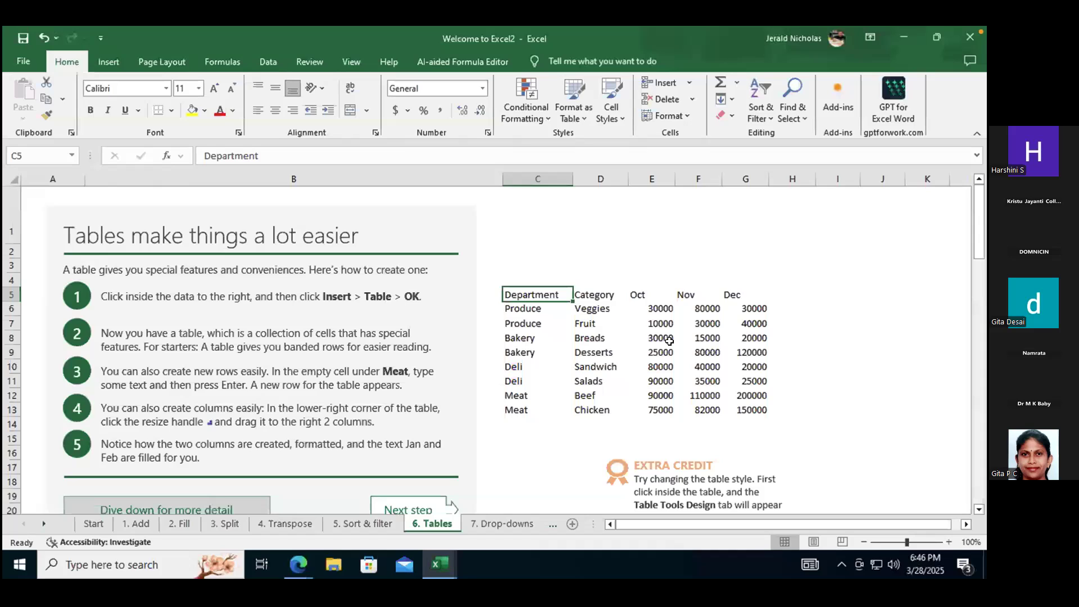
{"action": "key", "text": "ctrl+a"}
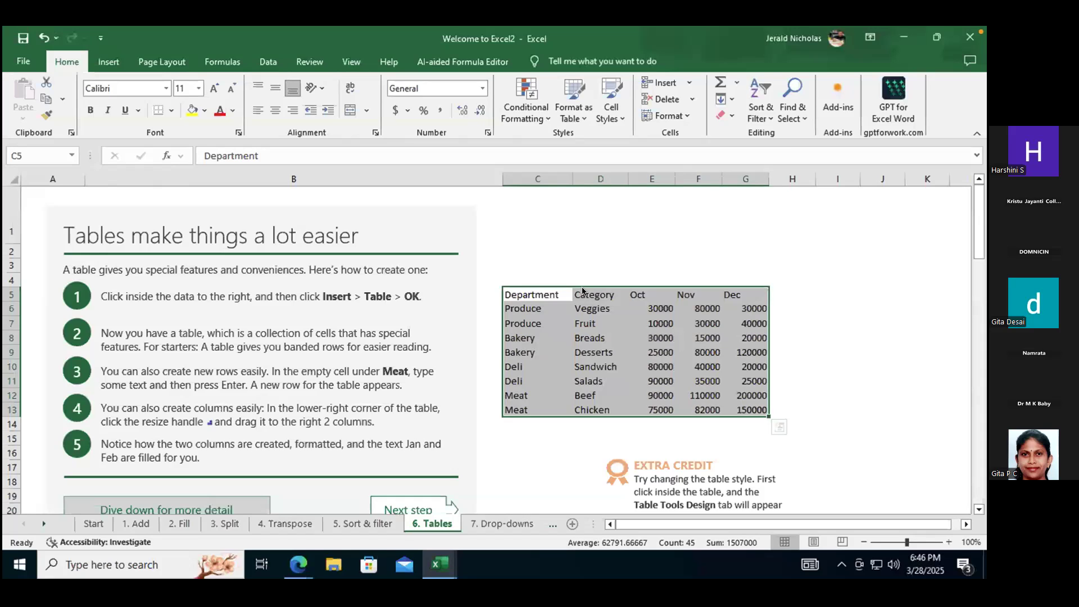
{"action": "left_click", "coordinate": [92, 57]}
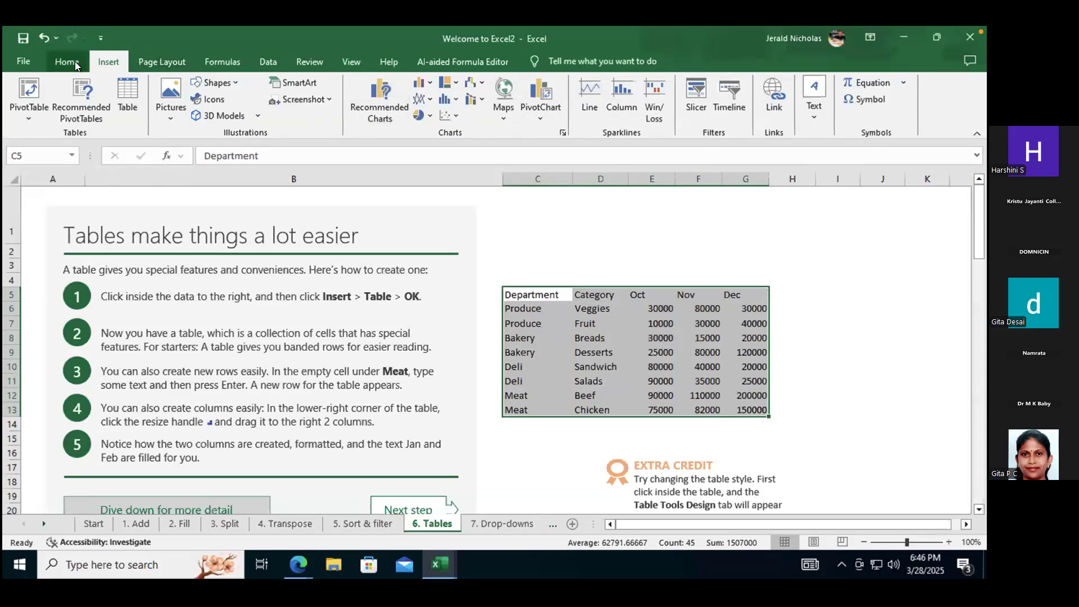
{"action": "left_click", "coordinate": [124, 93]}
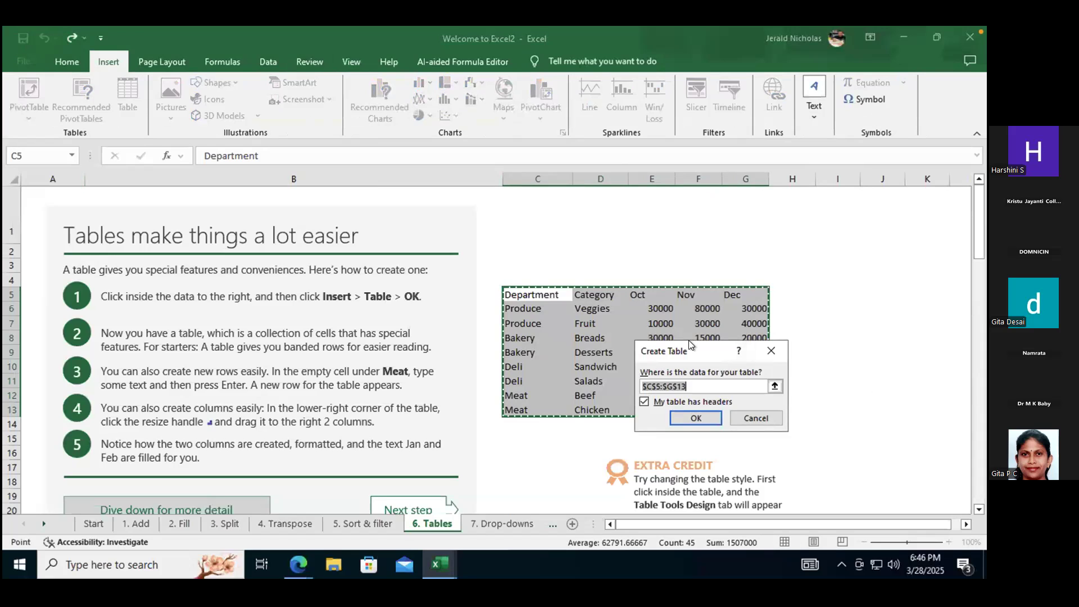
{"action": "left_click_drag", "start_coordinate": [689, 344], "coordinate": [735, 312]}
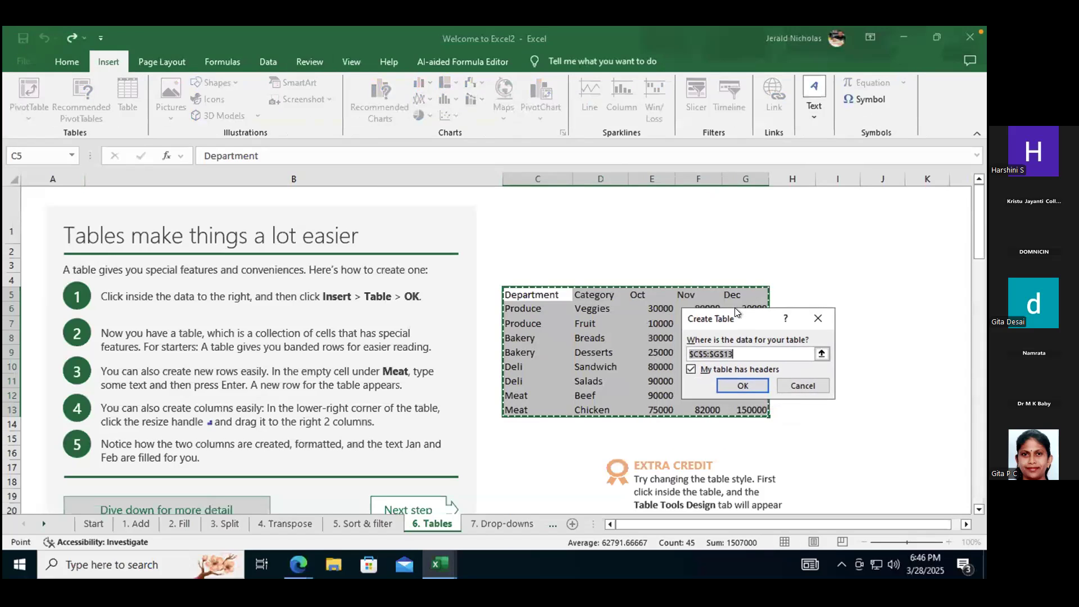
{"action": "left_click", "coordinate": [741, 387]}
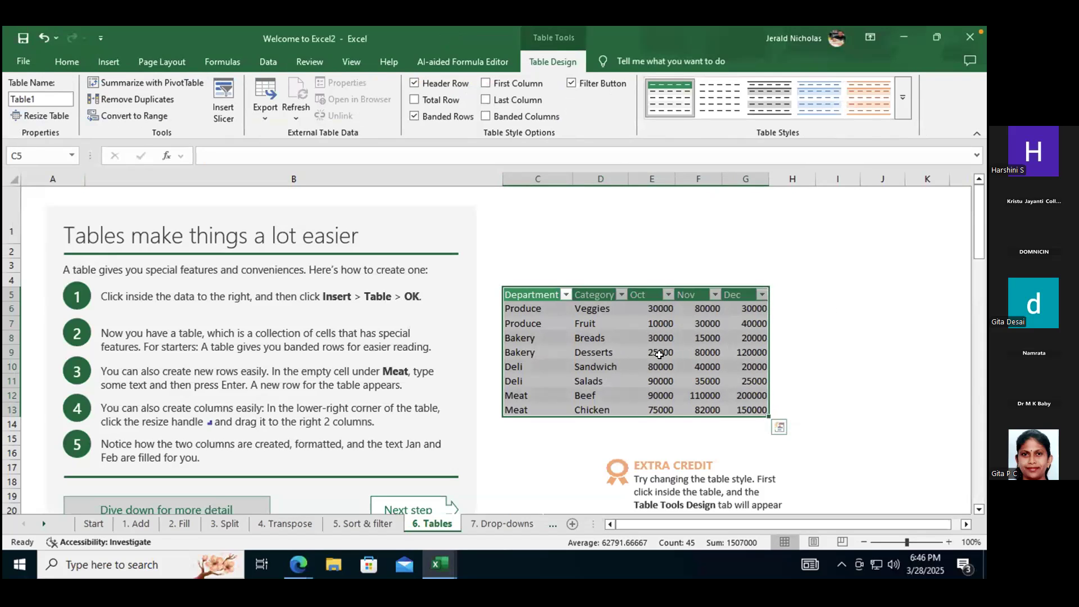
Undo the table creation and recreate the table from C5:G13 with headers.
{"action": "key", "text": "ctrl+z"}
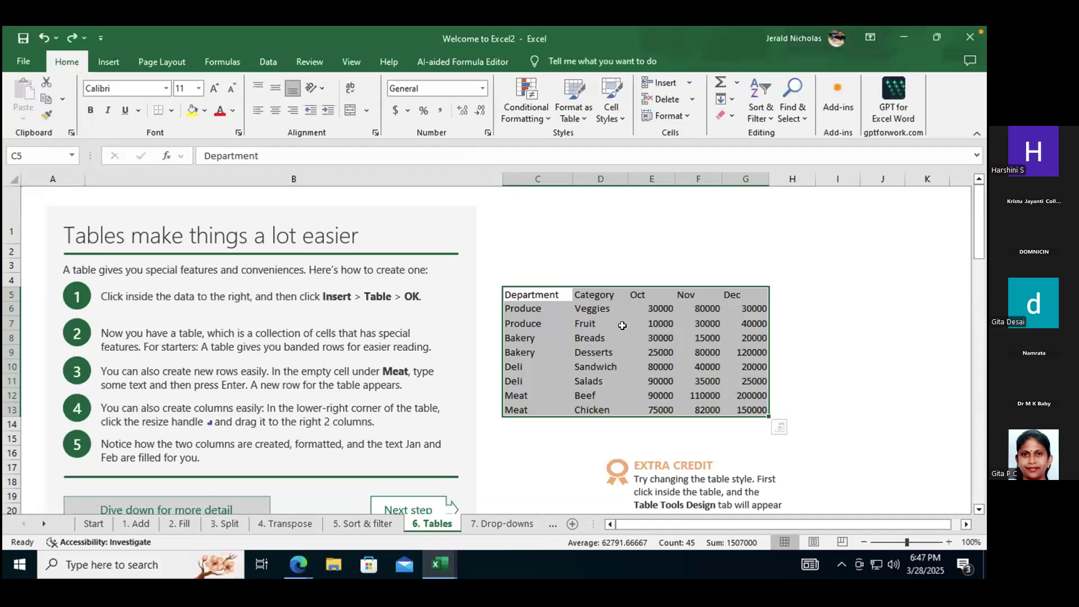
{"action": "key", "text": "ctrl+t"}
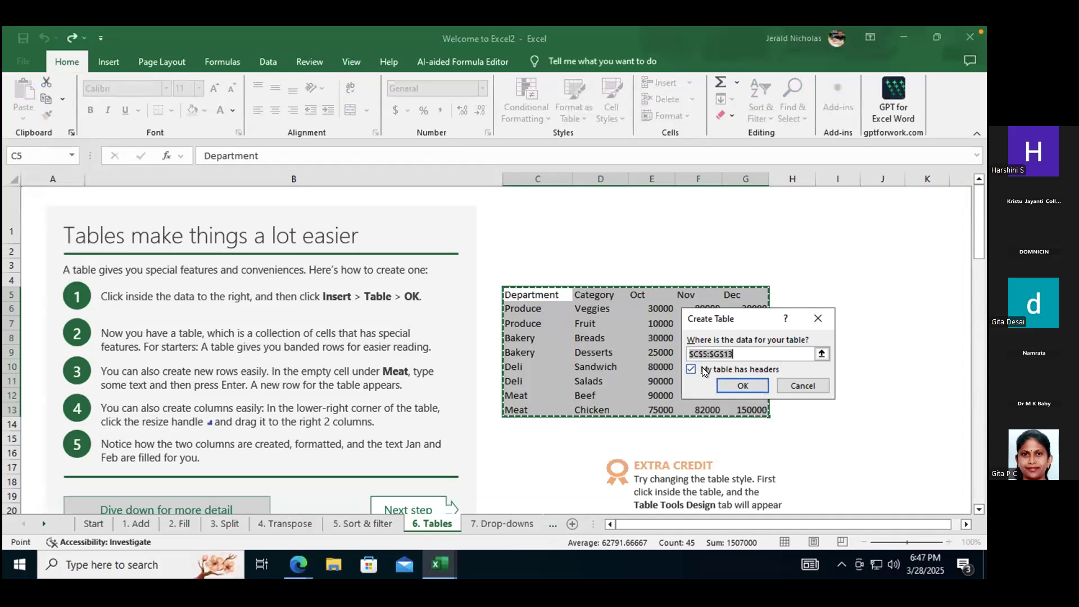
{"action": "left_click", "coordinate": [738, 388]}
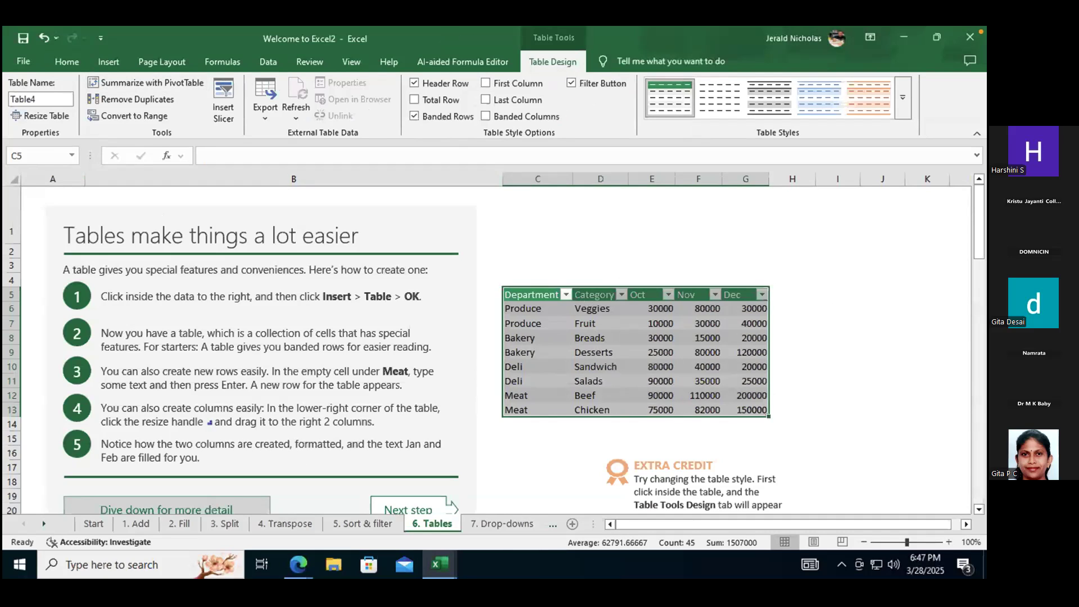
Try to rename the new sales table as Meat.
{"action": "left_click", "coordinate": [47, 97]}
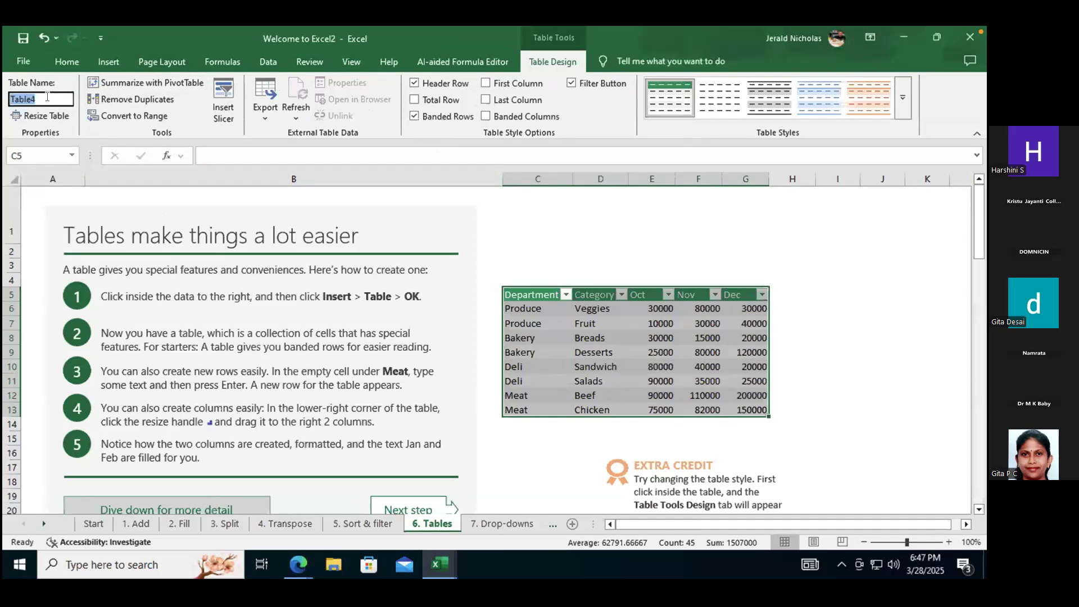
{"action": "type", "text": "Meat"}
{"action": "key", "text": "Return"}
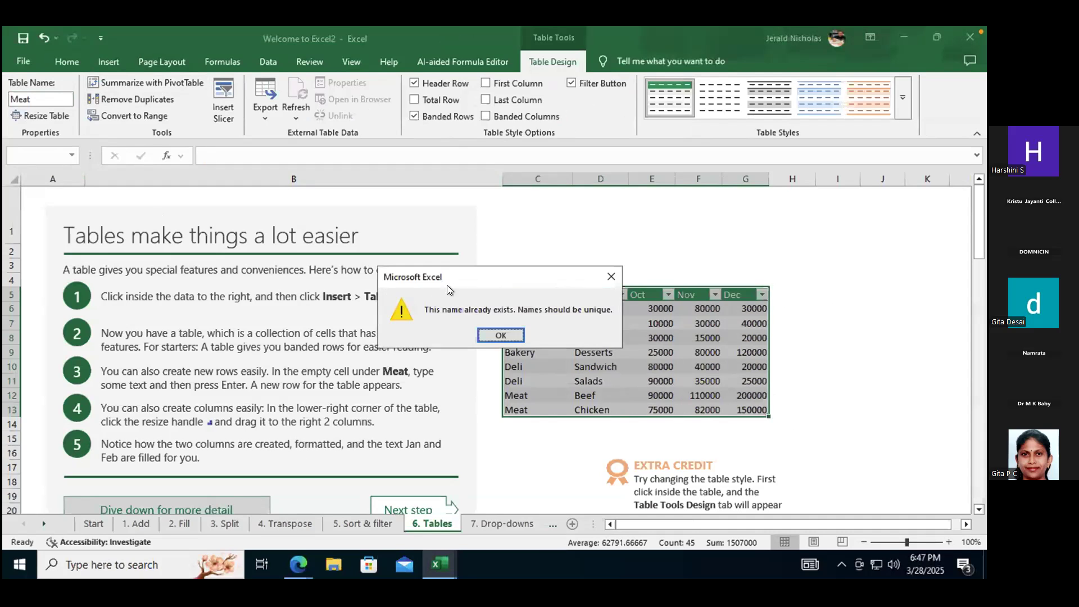
{"action": "left_click", "coordinate": [509, 334]}
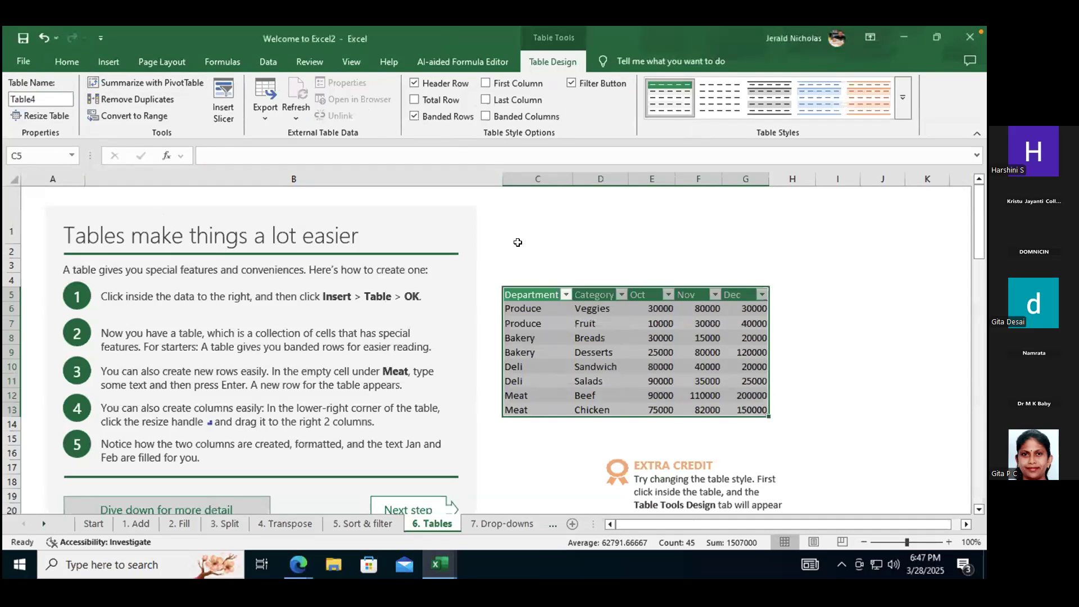
{"action": "left_click", "coordinate": [531, 252]}
Try again to rename the sales table, using the lowercase name meat.
{"action": "left_click", "coordinate": [595, 366]}
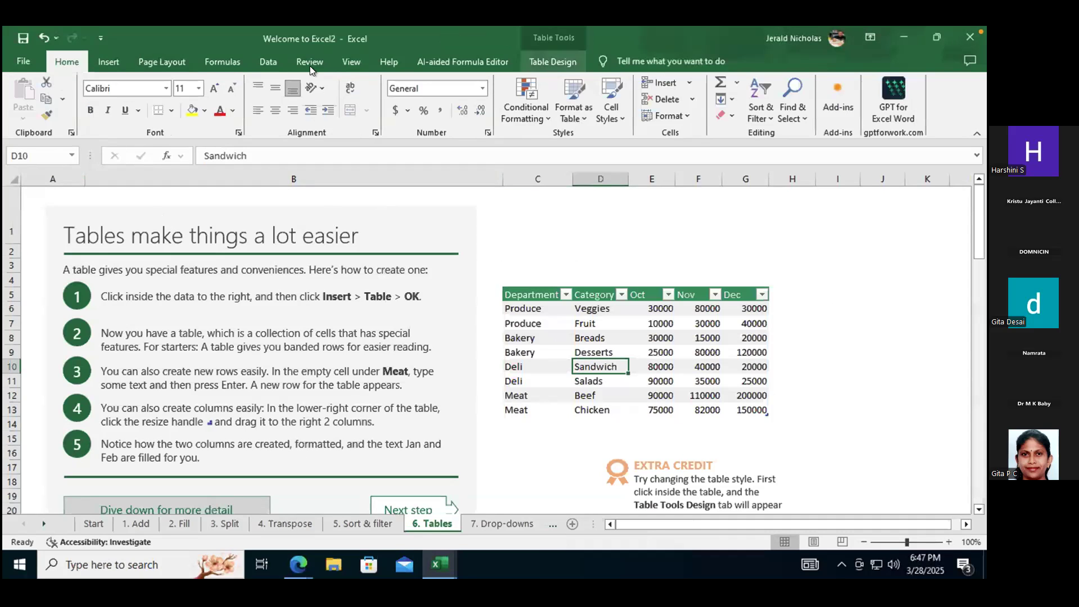
{"action": "left_click", "coordinate": [554, 61]}
{"action": "left_click", "coordinate": [41, 95]}
{"action": "type", "text": "meat"}
{"action": "key", "text": "Return"}
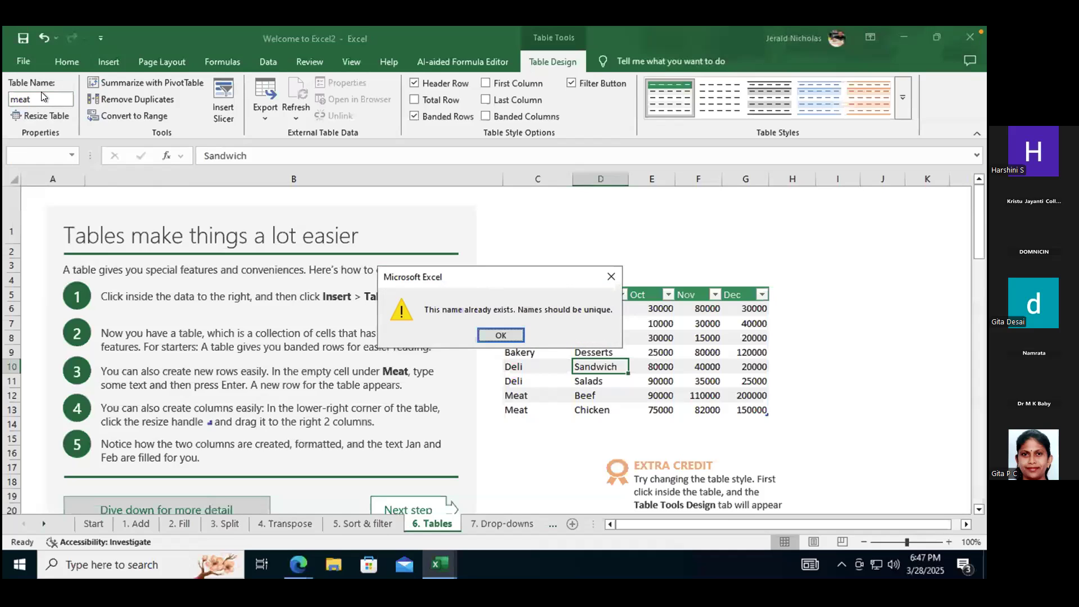
{"action": "key", "text": "Return"}
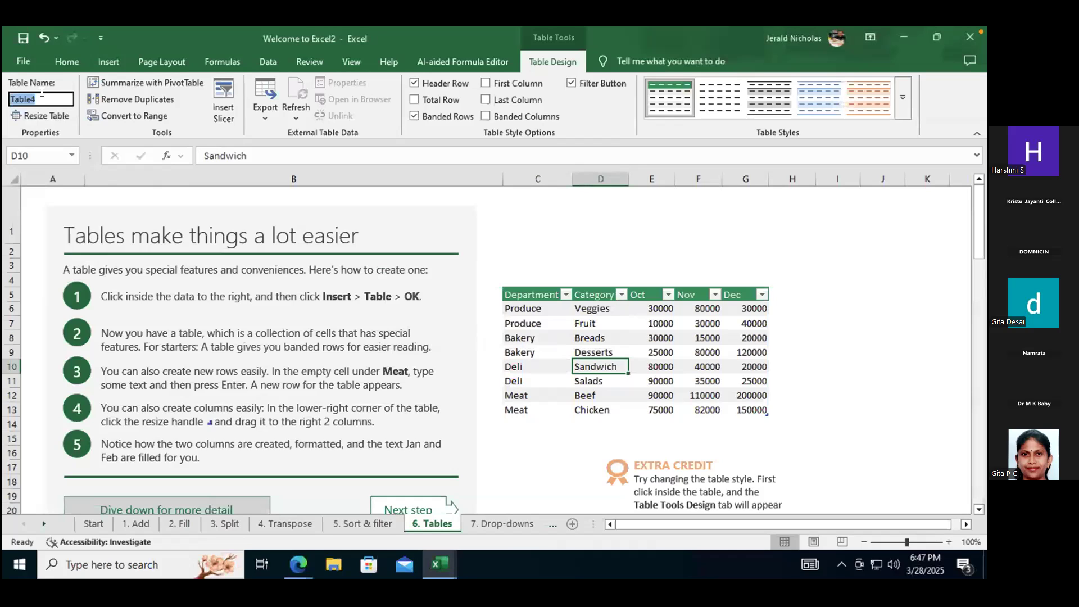
Rename the sales table with a person's first name and select the whole table C5:G13.
{"action": "type", "text": "Jerry"}
{"action": "key", "text": "Return"}
{"action": "left_click", "coordinate": [631, 336]}
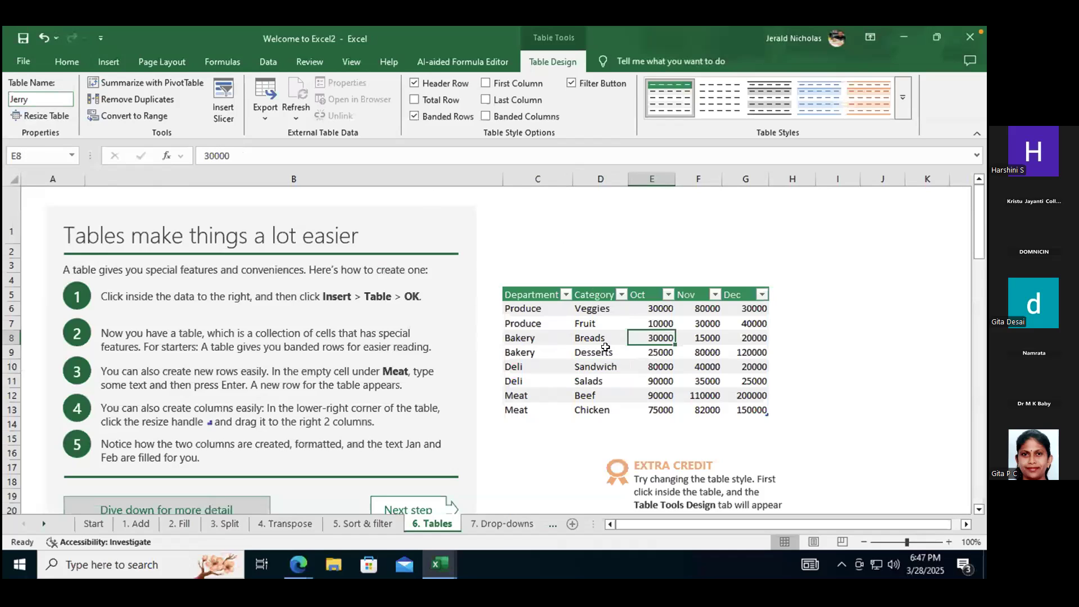
{"action": "left_click", "coordinate": [528, 320]}
{"action": "left_click_drag", "start_coordinate": [501, 291], "coordinate": [710, 411]}
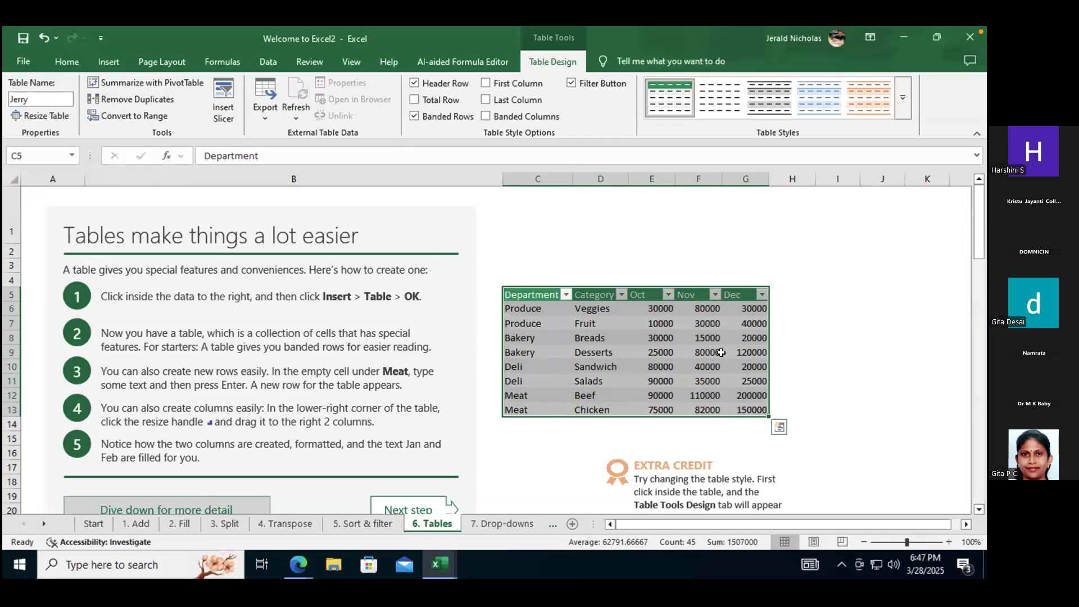
Fill the Total column of the calculated-columns table by summing Oct through Dec in H34.
{"action": "left_click", "coordinate": [745, 354]}
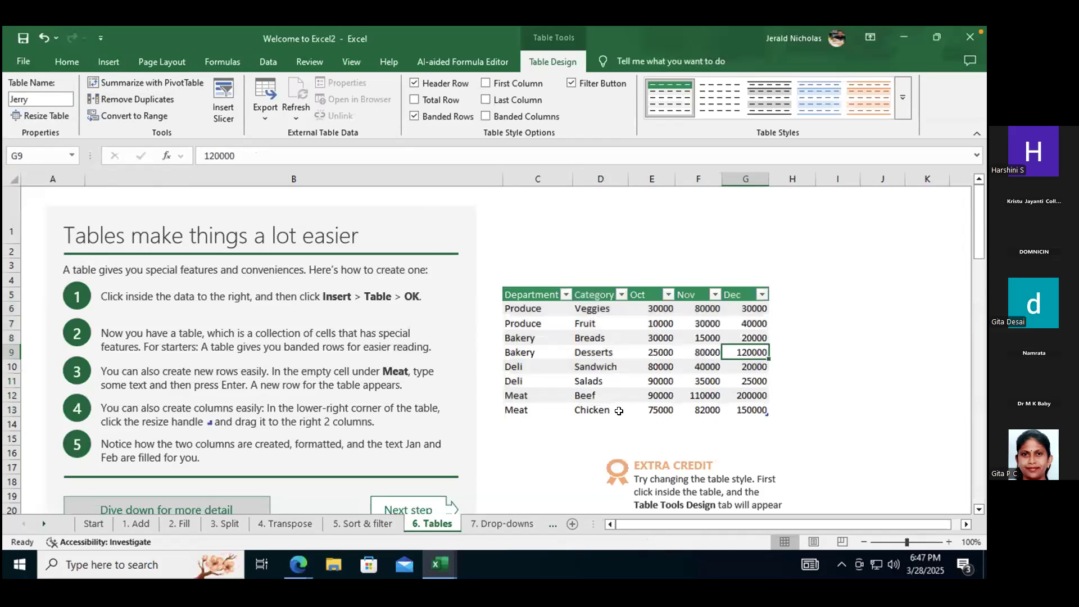
{"action": "scroll", "coordinate": [548, 424], "scroll_direction": "down", "scroll_amount": 4}
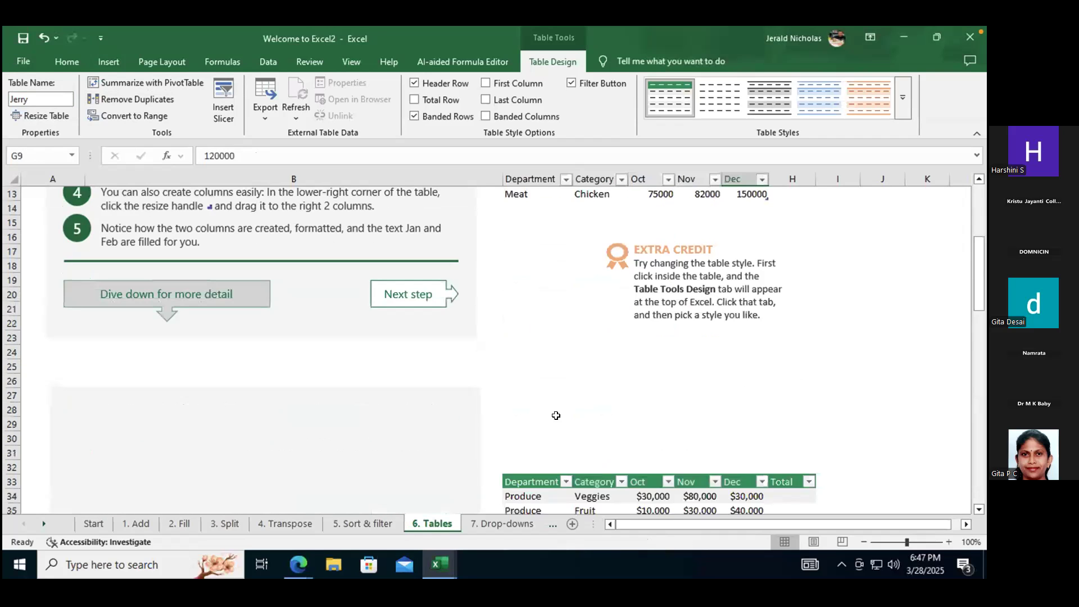
{"action": "scroll", "coordinate": [556, 415], "scroll_direction": "down", "scroll_amount": 5}
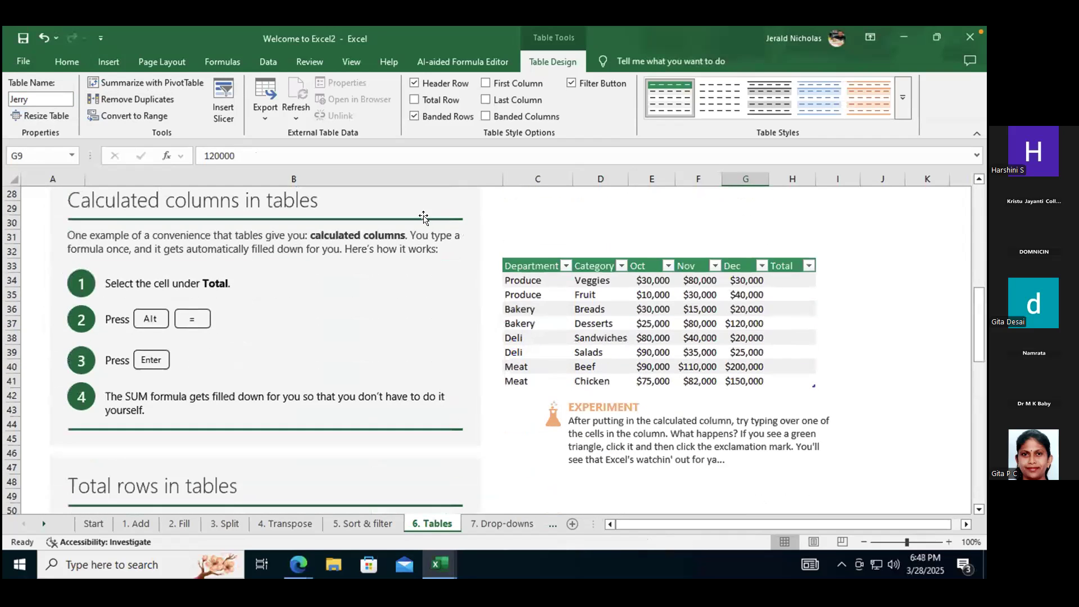
{"action": "left_click", "coordinate": [805, 274]}
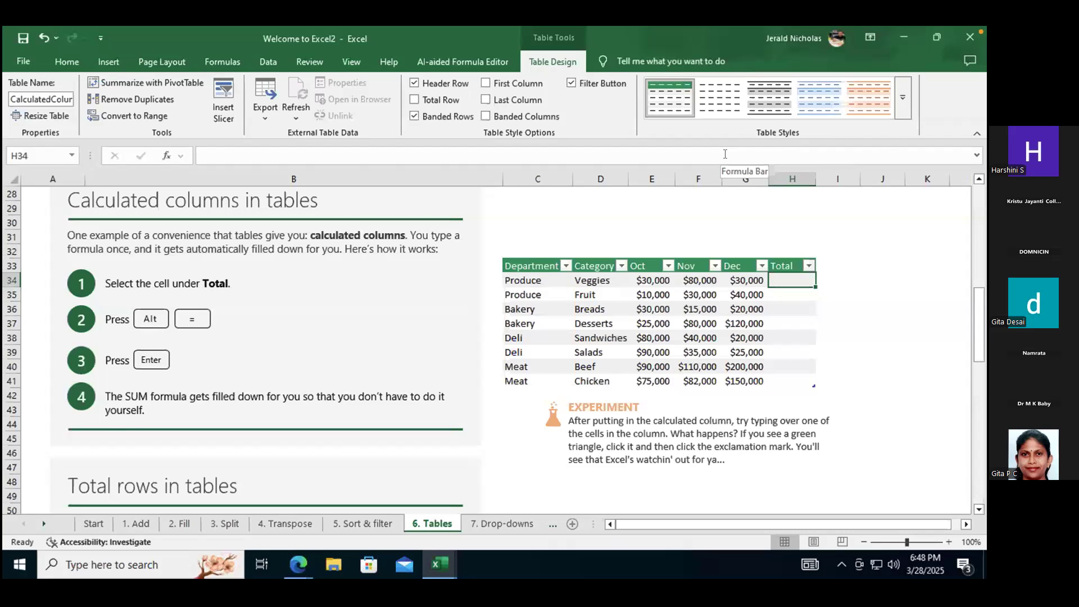
{"action": "key", "text": "alt"}
{"action": "left_click", "coordinate": [885, 355]}
{"action": "left_click", "coordinate": [802, 277]}
{"action": "key", "text": "alt+equal"}
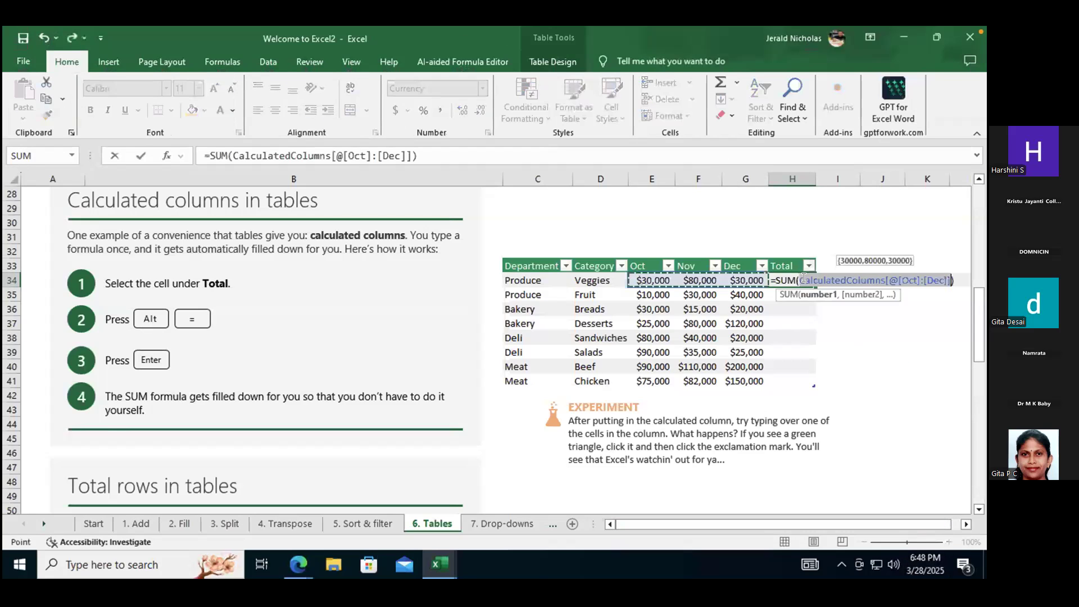
{"action": "key", "text": "Return"}
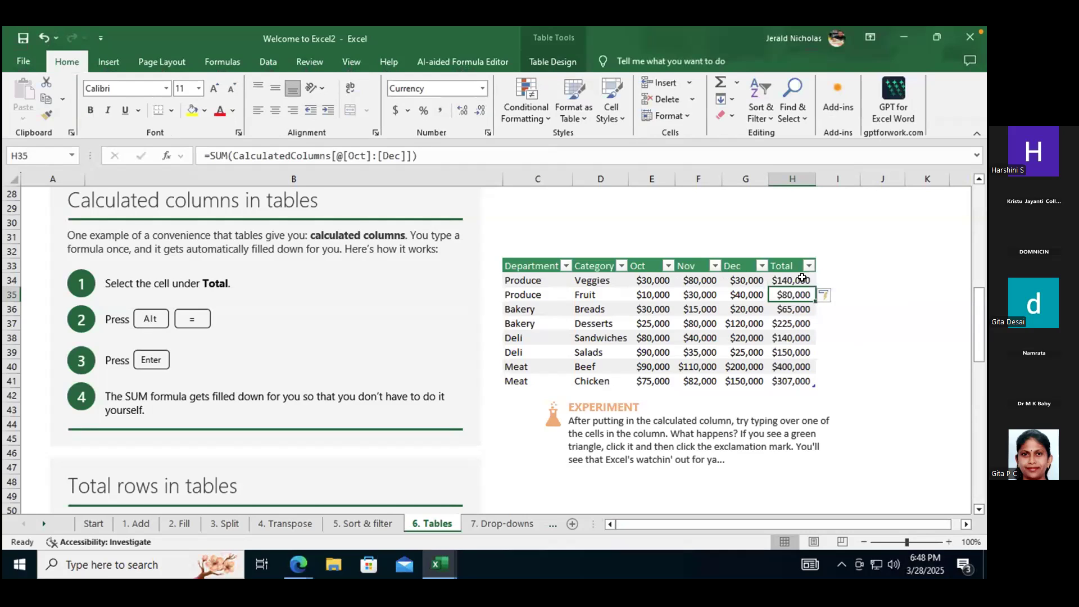
Undo the Total column formulas and enter the Oct-to-Dec SUM again in H34 to fill the column.
{"action": "left_click", "coordinate": [801, 277]}
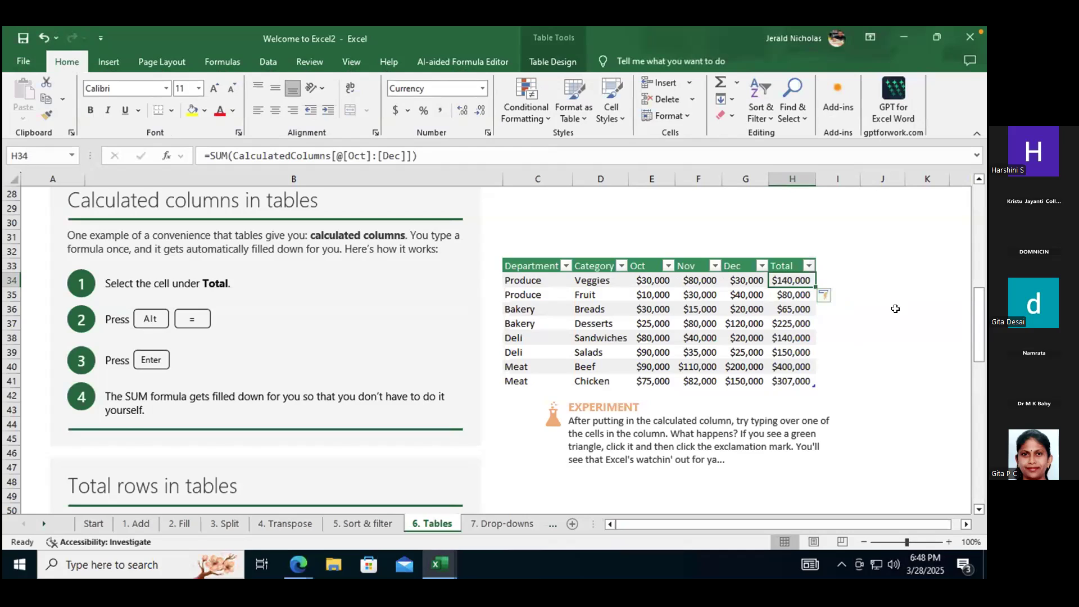
{"action": "key", "text": "ctrl+z"}
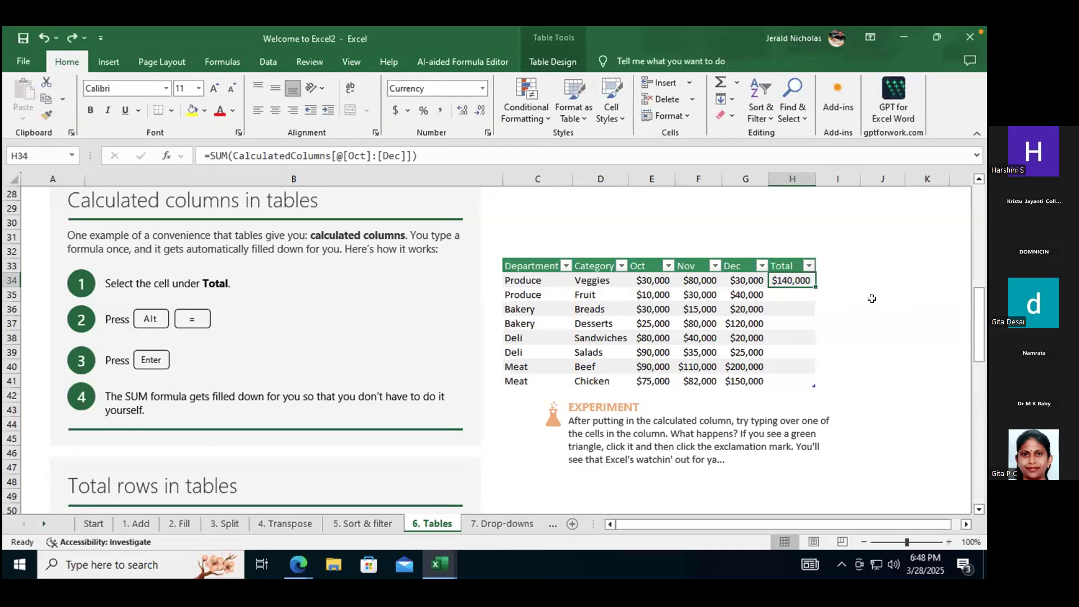
{"action": "key", "text": "alt+equal"}
{"action": "key", "text": "Escape"}
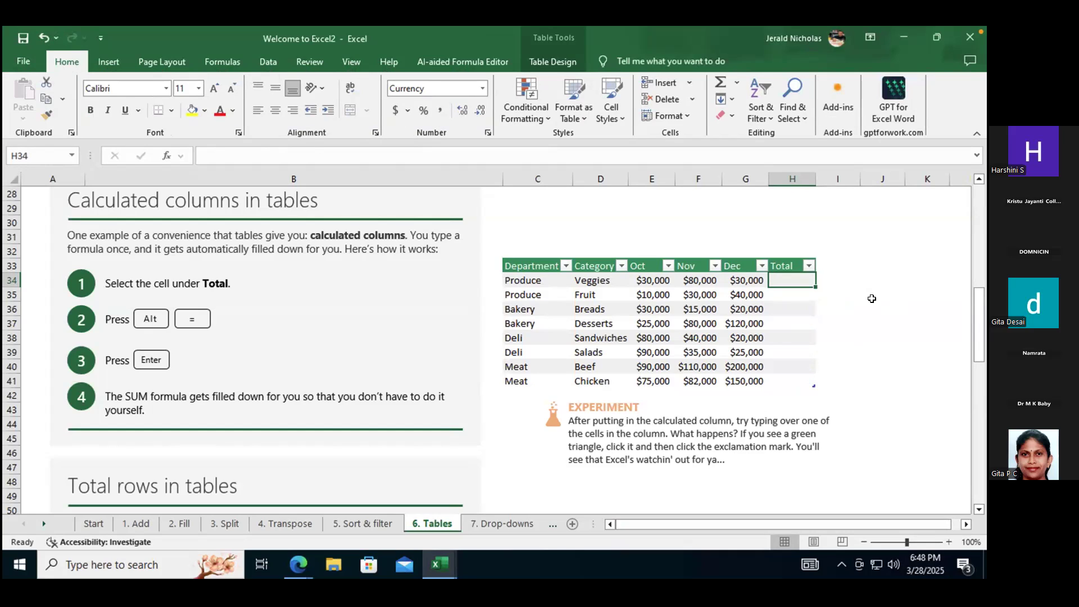
{"action": "key", "text": "alt+equal"}
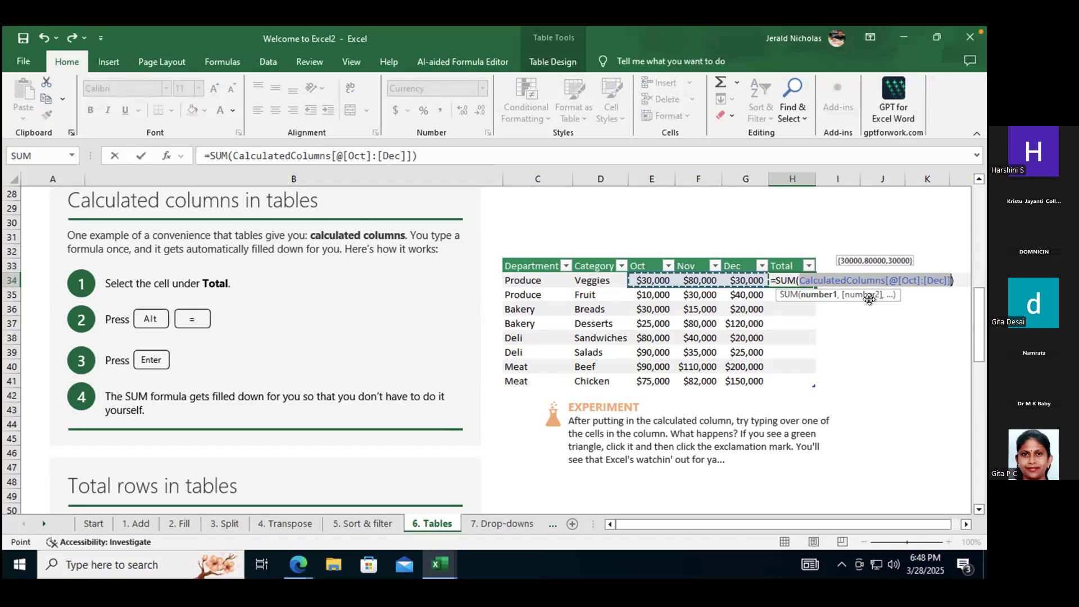
{"action": "key", "text": "Return"}
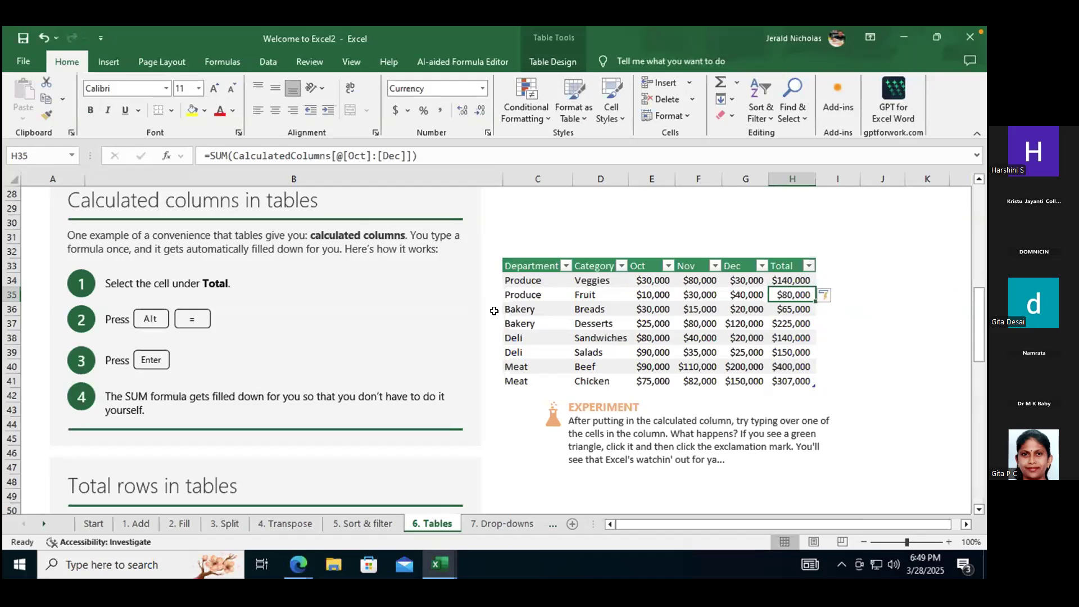
Add a total row to the Department, Category and Sales table under Total rows in tables.
{"action": "scroll", "coordinate": [830, 343], "scroll_direction": "down", "scroll_amount": 3}
{"action": "scroll", "coordinate": [830, 344], "scroll_direction": "down", "scroll_amount": 2}
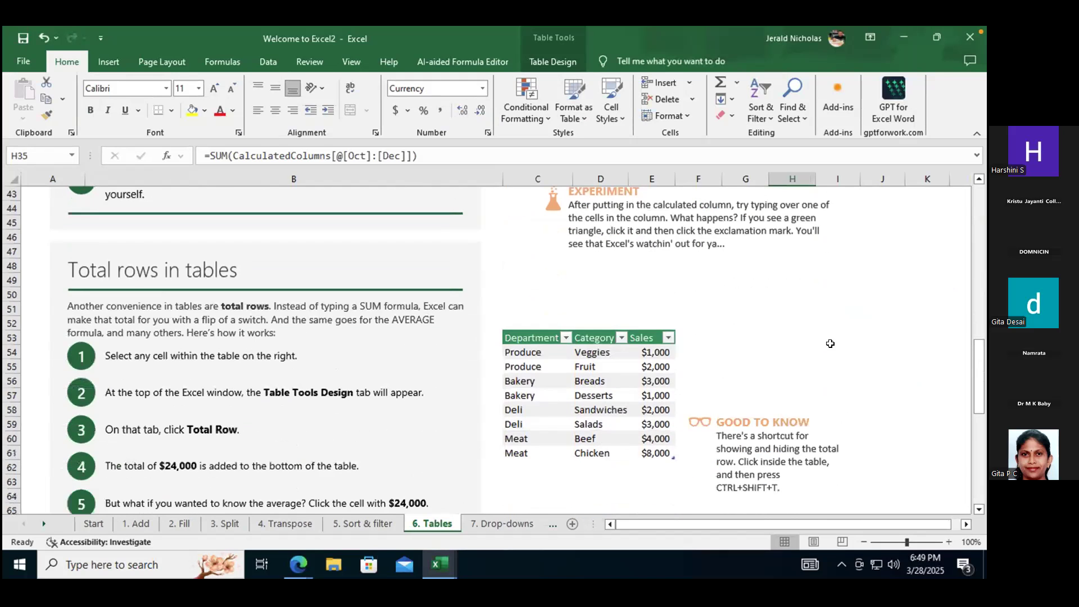
{"action": "scroll", "coordinate": [830, 344], "scroll_direction": "down", "scroll_amount": 2}
{"action": "scroll", "coordinate": [830, 344], "scroll_direction": "down", "scroll_amount": 4}
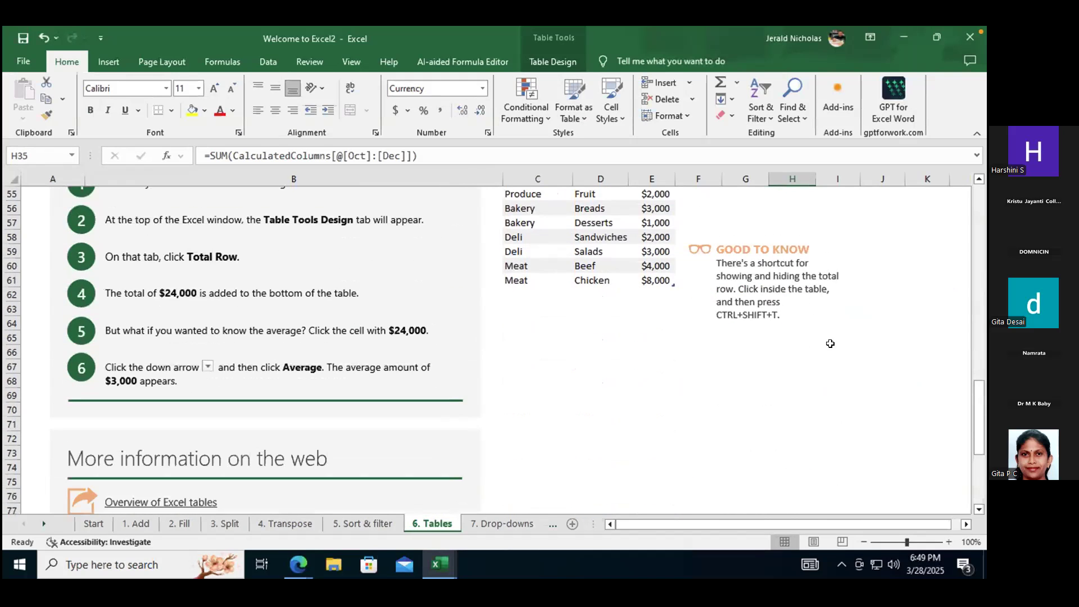
{"action": "scroll", "coordinate": [830, 343], "scroll_direction": "up", "scroll_amount": 5}
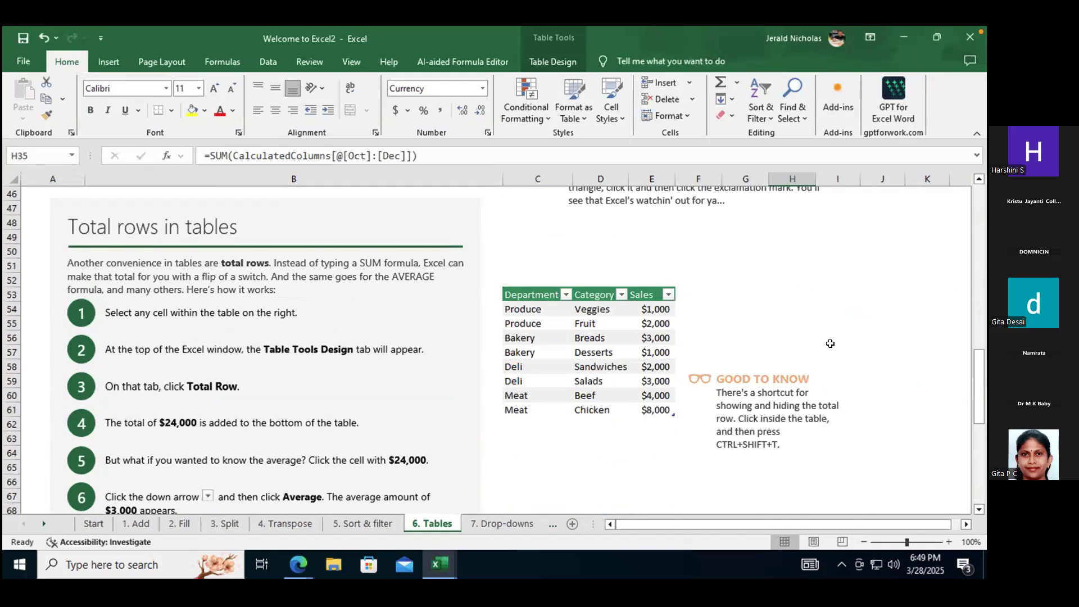
{"action": "scroll", "coordinate": [831, 344], "scroll_direction": "down", "scroll_amount": 1}
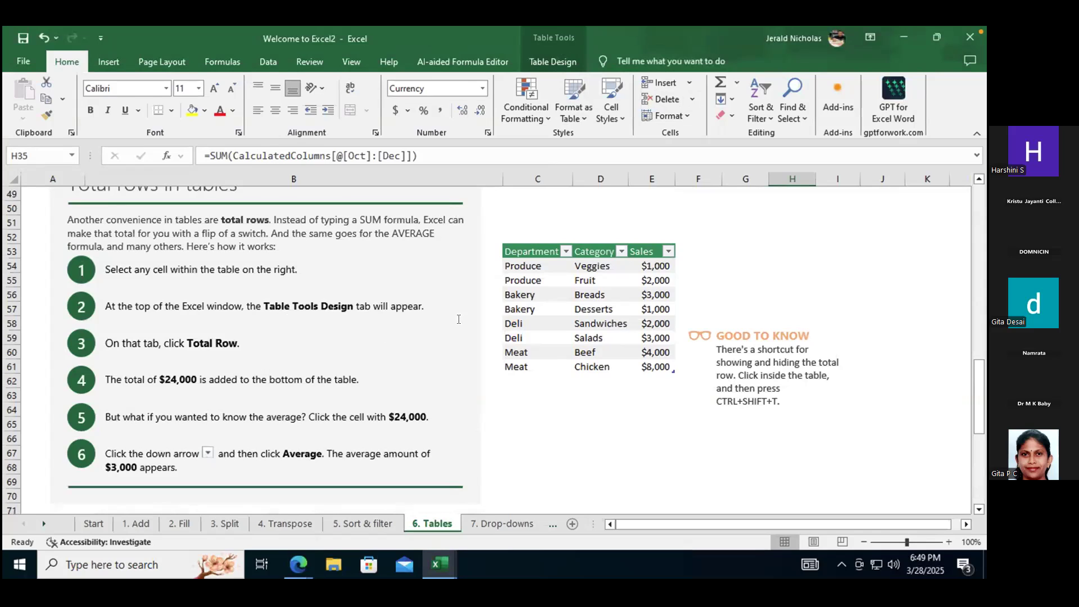
{"action": "left_click", "coordinate": [522, 324]}
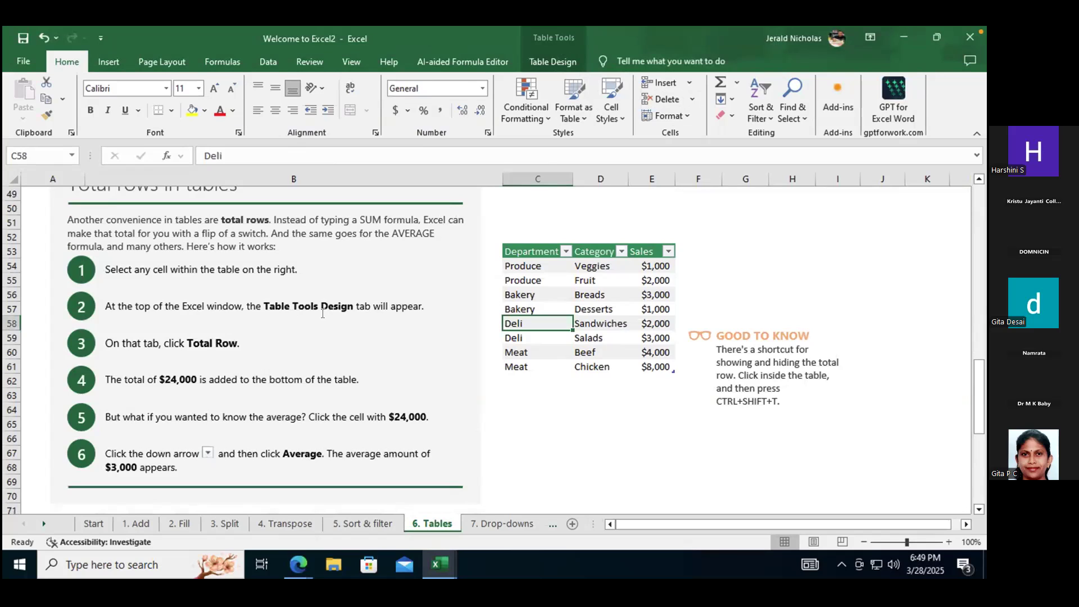
{"action": "left_click", "coordinate": [537, 61]}
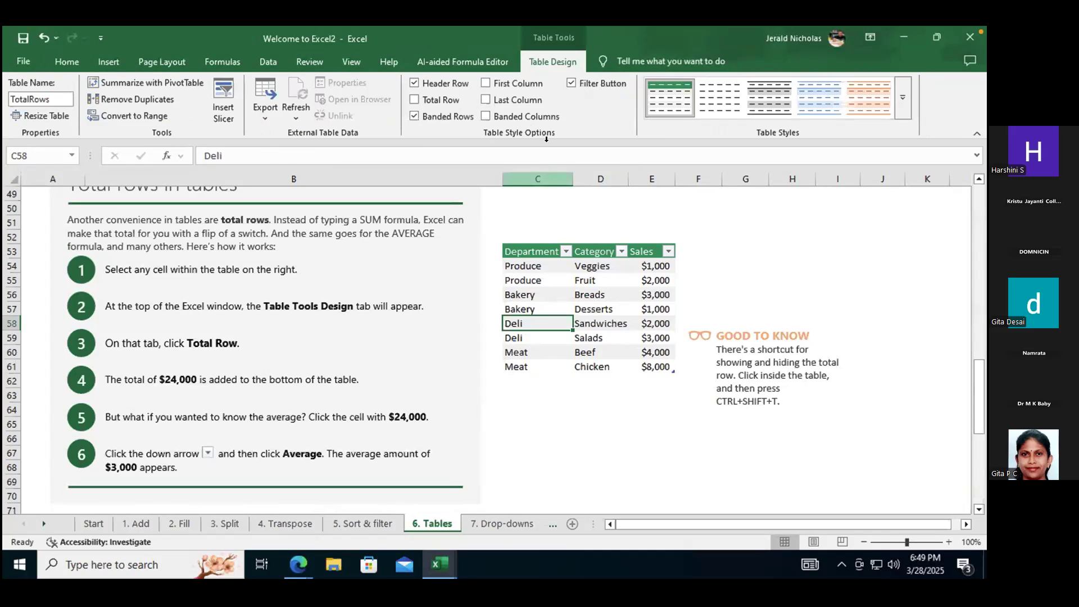
{"action": "left_click", "coordinate": [413, 99]}
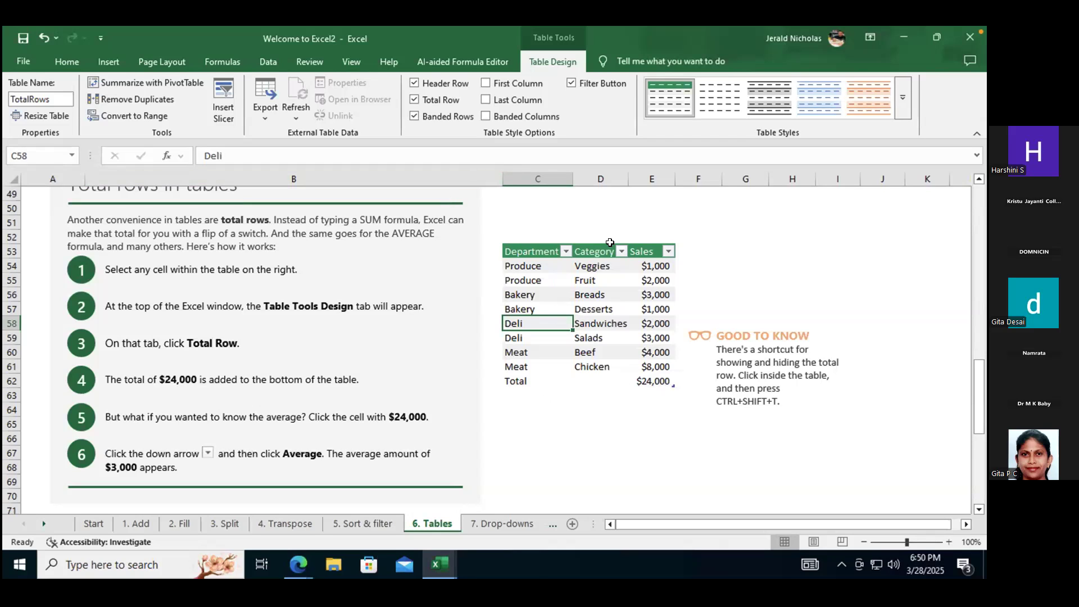
Inspect the filter options of the Sales and Department columns without applying any filter.
{"action": "mouse_move", "coordinate": [597, 59]}
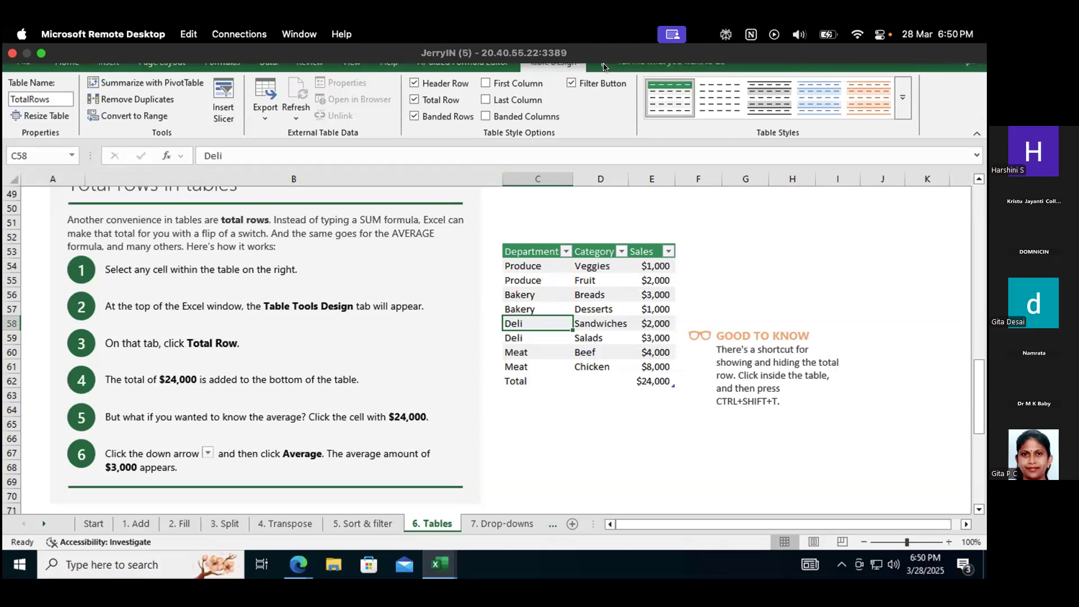
{"action": "left_click", "coordinate": [572, 84]}
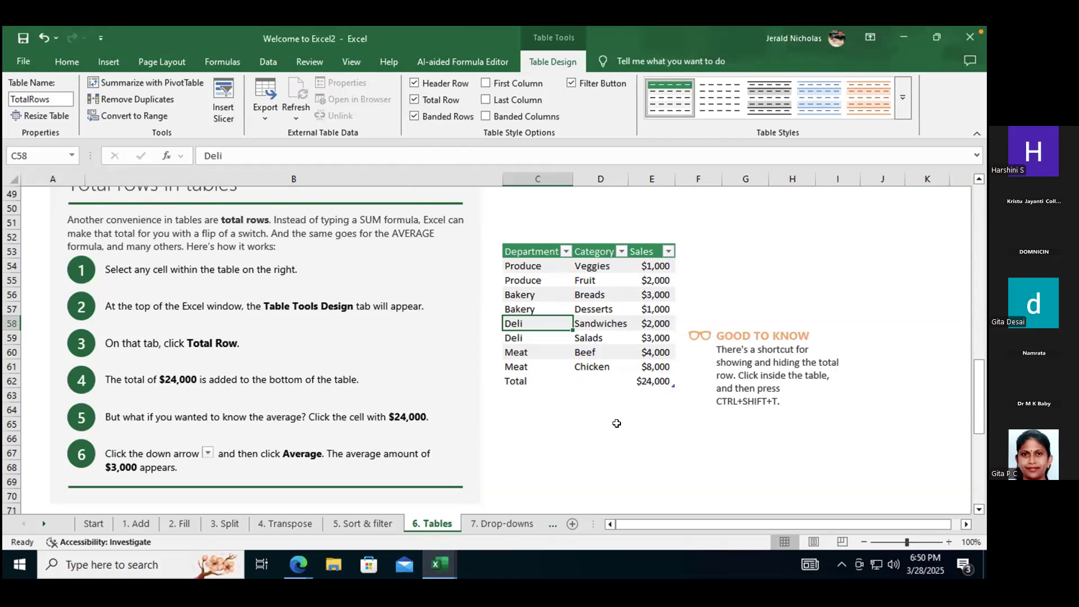
{"action": "left_click", "coordinate": [667, 252]}
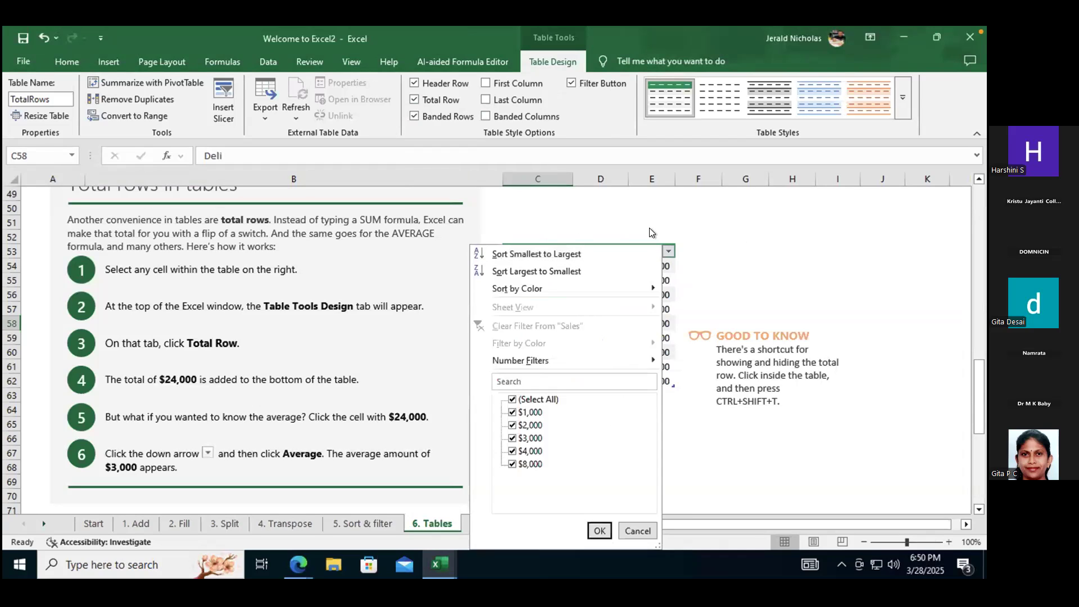
{"action": "left_click", "coordinate": [585, 241]}
{"action": "left_click", "coordinate": [560, 249]}
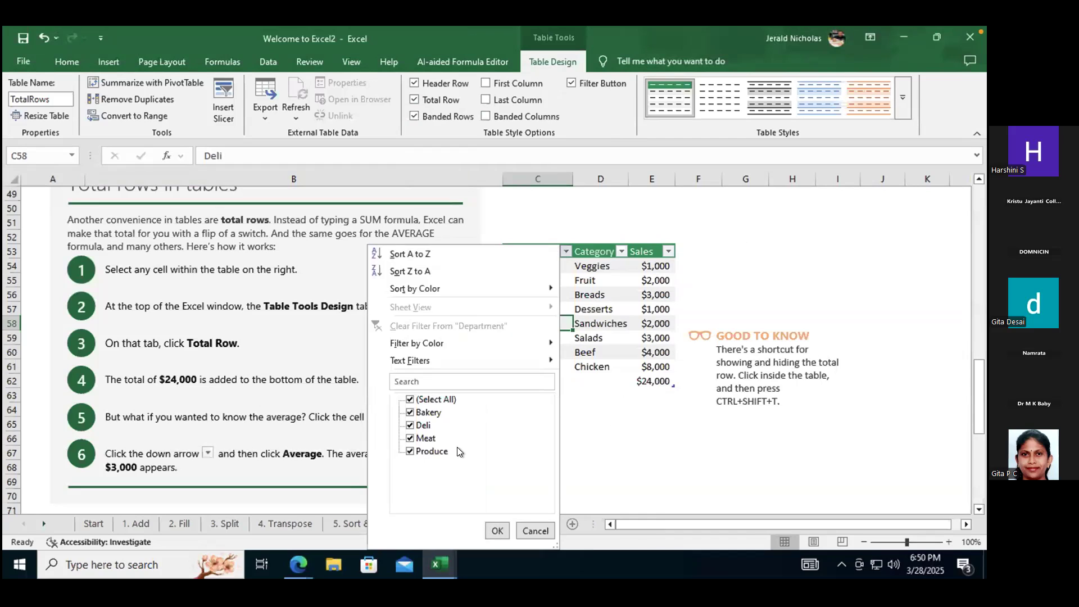
{"action": "left_click", "coordinate": [659, 447]}
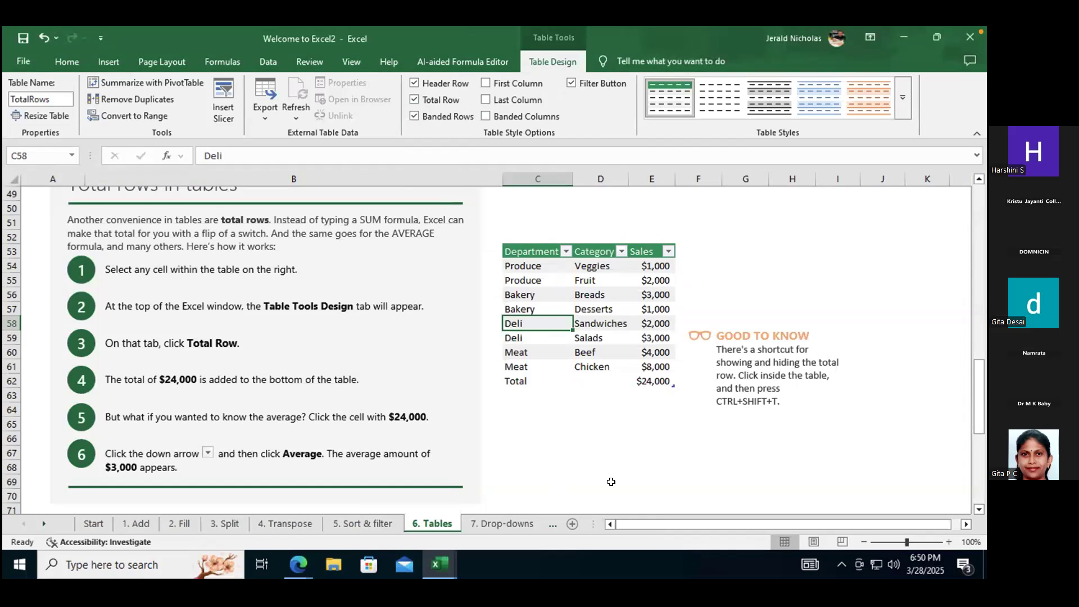
Change the Sales calculation in the total row, cell E62, to Average.
{"action": "left_click", "coordinate": [650, 394]}
{"action": "left_click", "coordinate": [652, 380]}
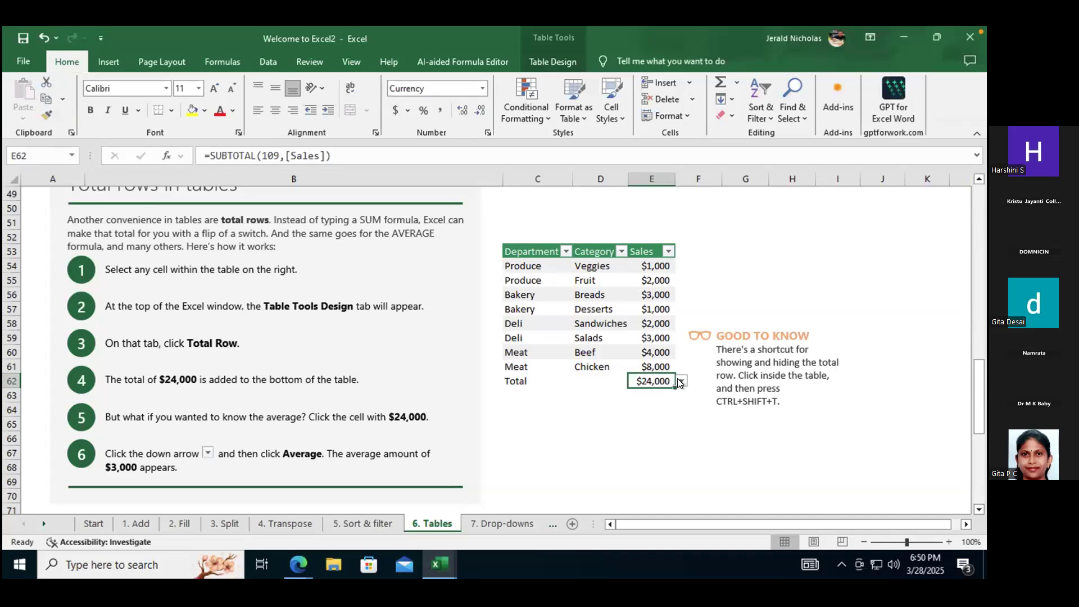
{"action": "left_click", "coordinate": [681, 381]}
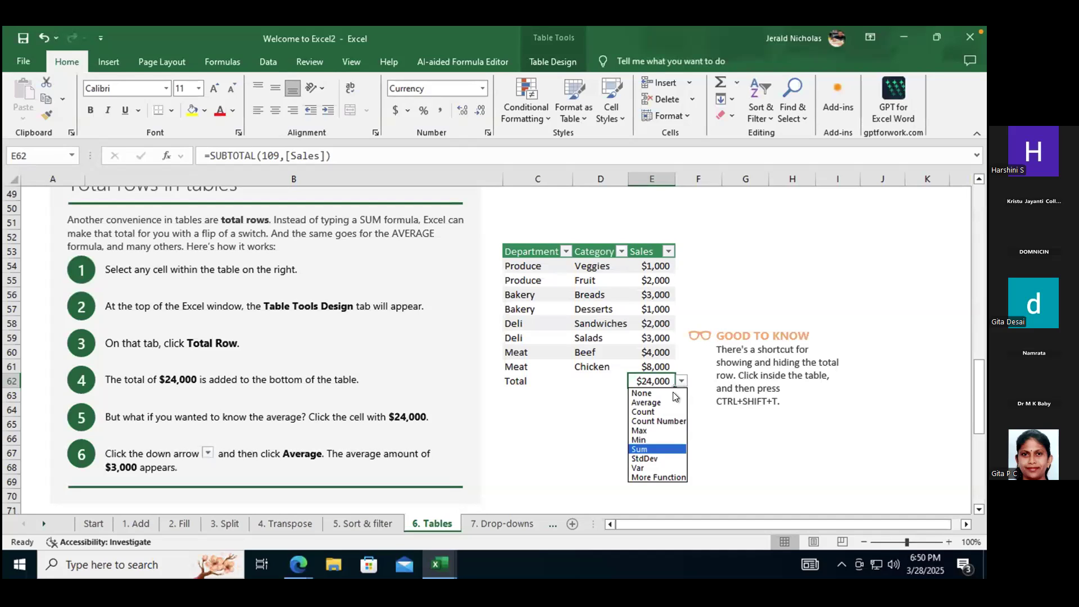
{"action": "left_click", "coordinate": [663, 402]}
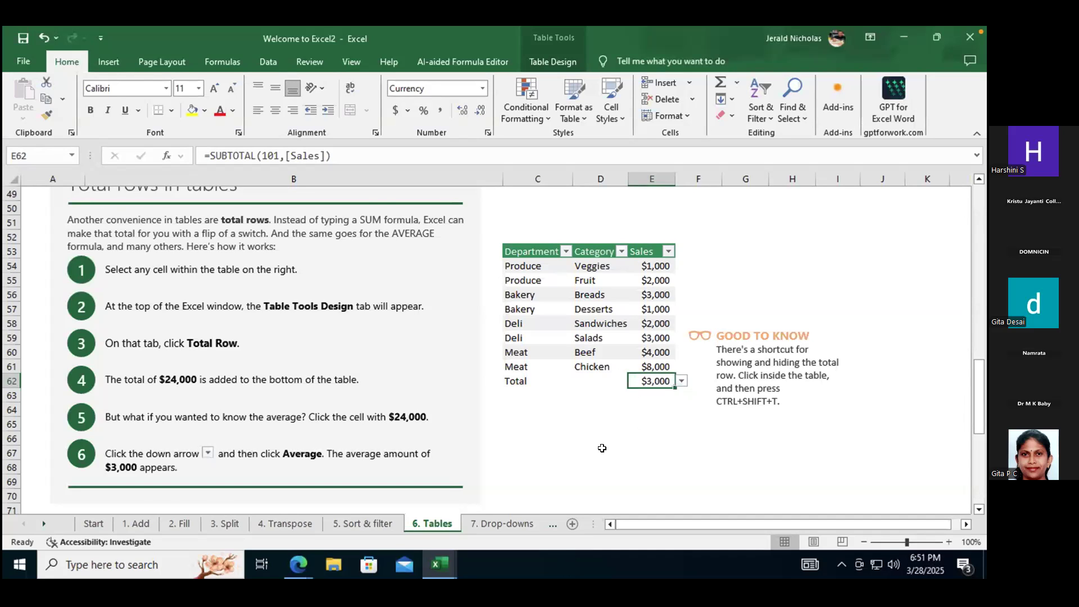
Look through the Drop-downs, Analyze and Charts sheets, and return to the total row exercise on the Tables sheet.
{"action": "scroll", "coordinate": [556, 495], "scroll_direction": "up", "scroll_amount": 3}
{"action": "left_click", "coordinate": [514, 528]}
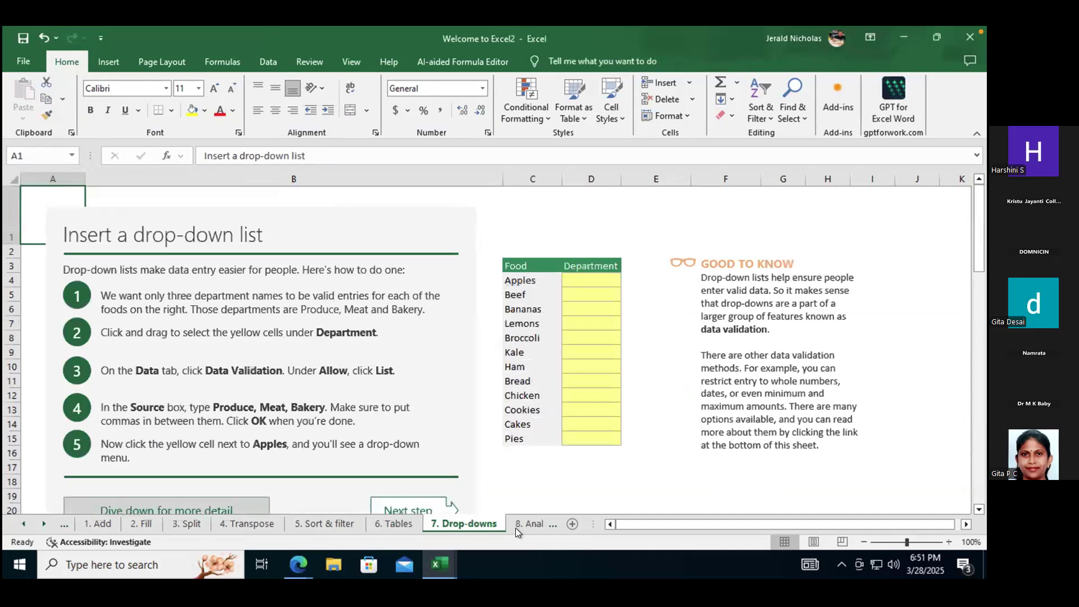
{"action": "left_click", "coordinate": [518, 524]}
{"action": "left_click", "coordinate": [444, 524]}
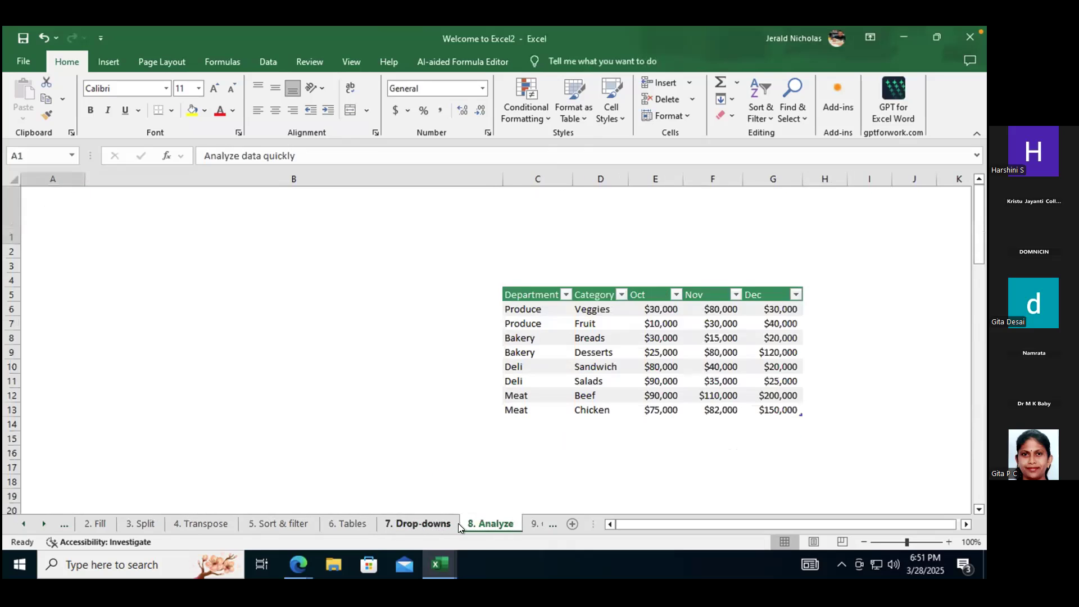
{"action": "left_click", "coordinate": [534, 526]}
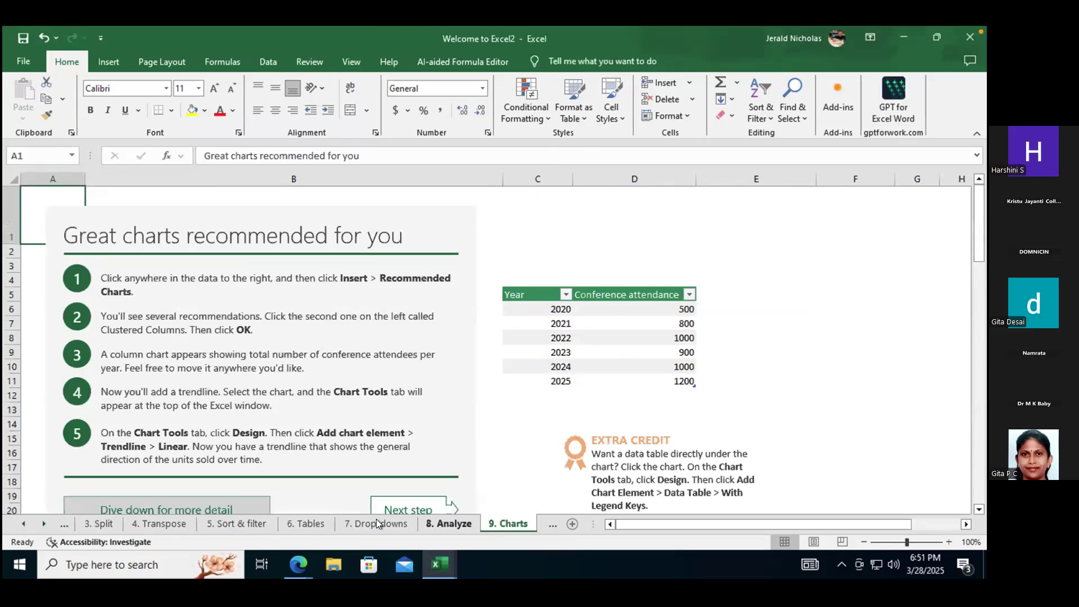
{"action": "left_click", "coordinate": [366, 524]}
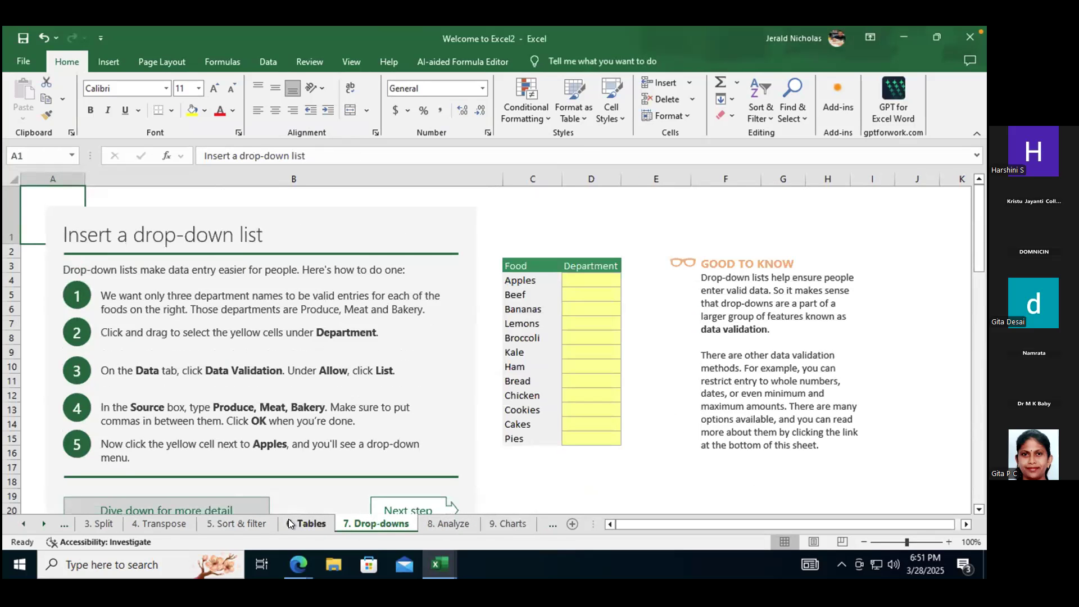
{"action": "left_click", "coordinate": [290, 524]}
{"action": "scroll", "coordinate": [366, 432], "scroll_direction": "down", "scroll_amount": 2}
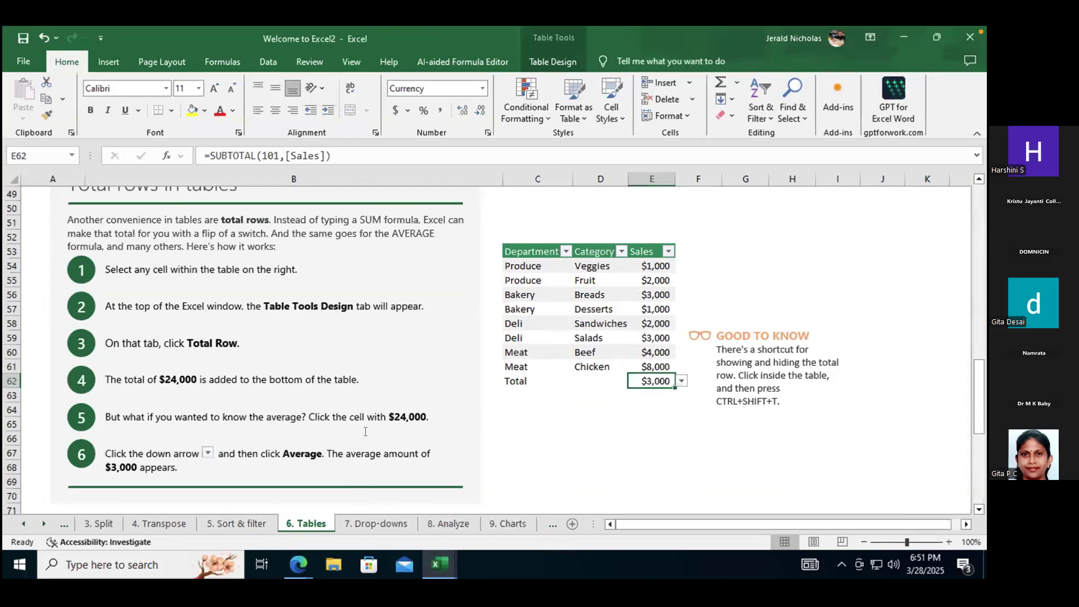
{"action": "scroll", "coordinate": [366, 432], "scroll_direction": "down", "scroll_amount": 3}
Go to the 7. Drop-downs sheet and select the Apples cell, C4, in the Food list.
{"action": "left_click", "coordinate": [392, 524]}
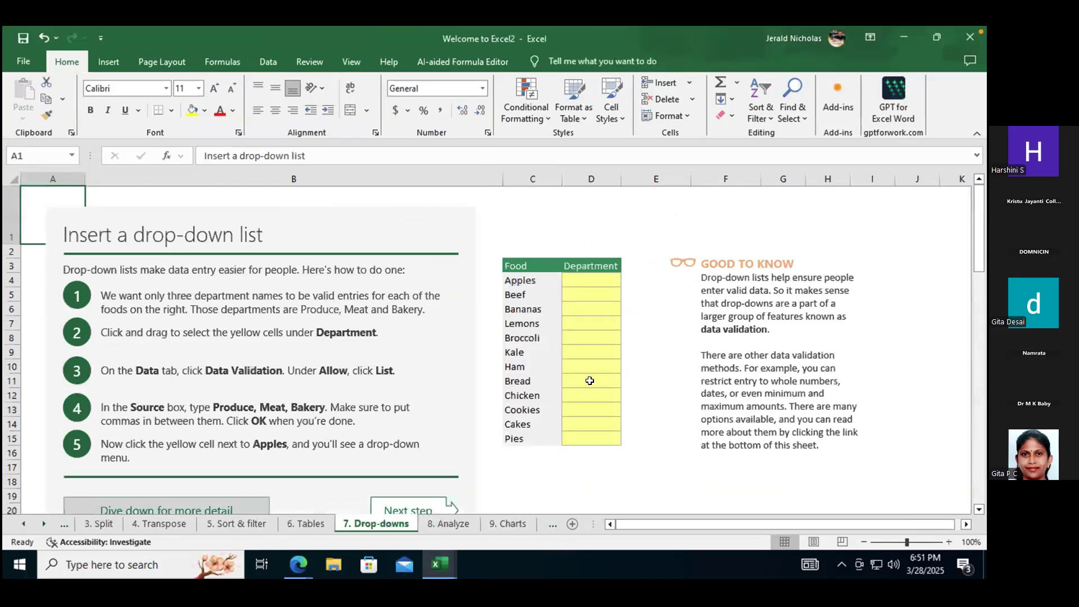
{"action": "left_click", "coordinate": [587, 284]}
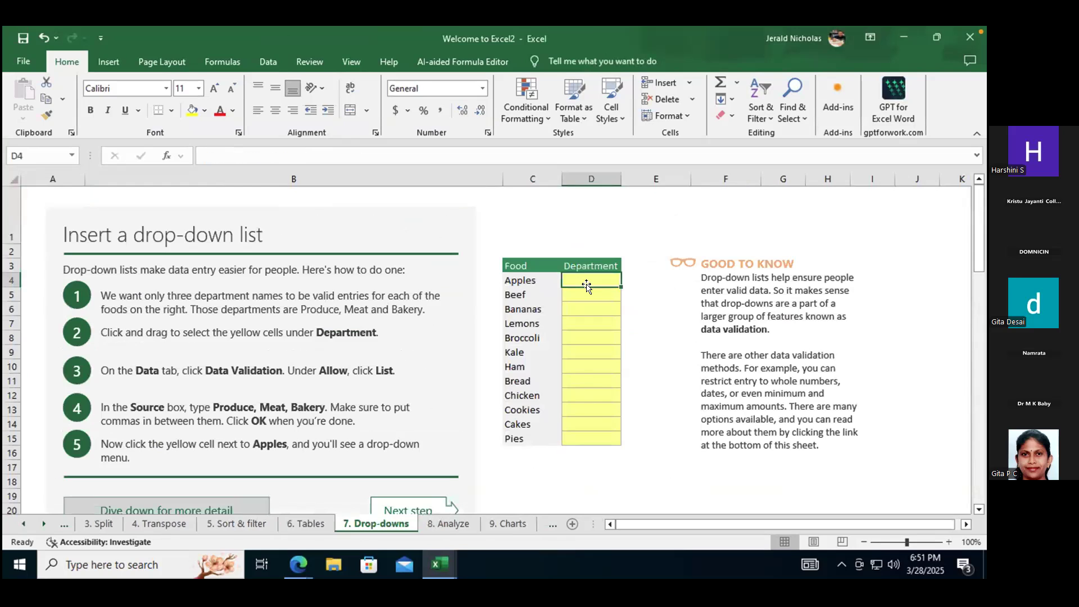
{"action": "left_click", "coordinate": [566, 327]}
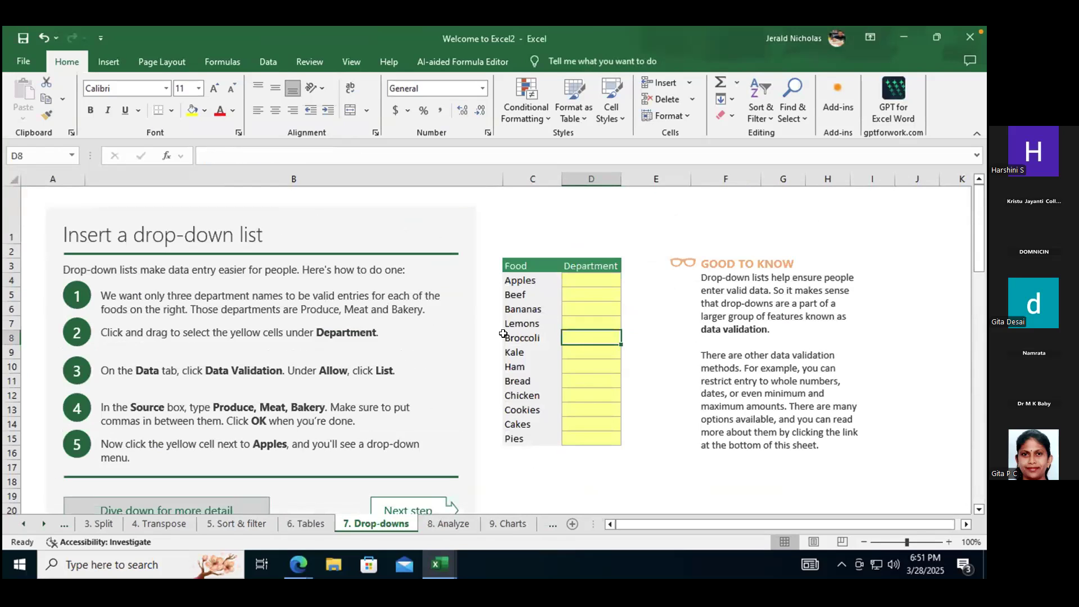
{"action": "left_click", "coordinate": [538, 298]}
{"action": "left_click", "coordinate": [542, 275]}
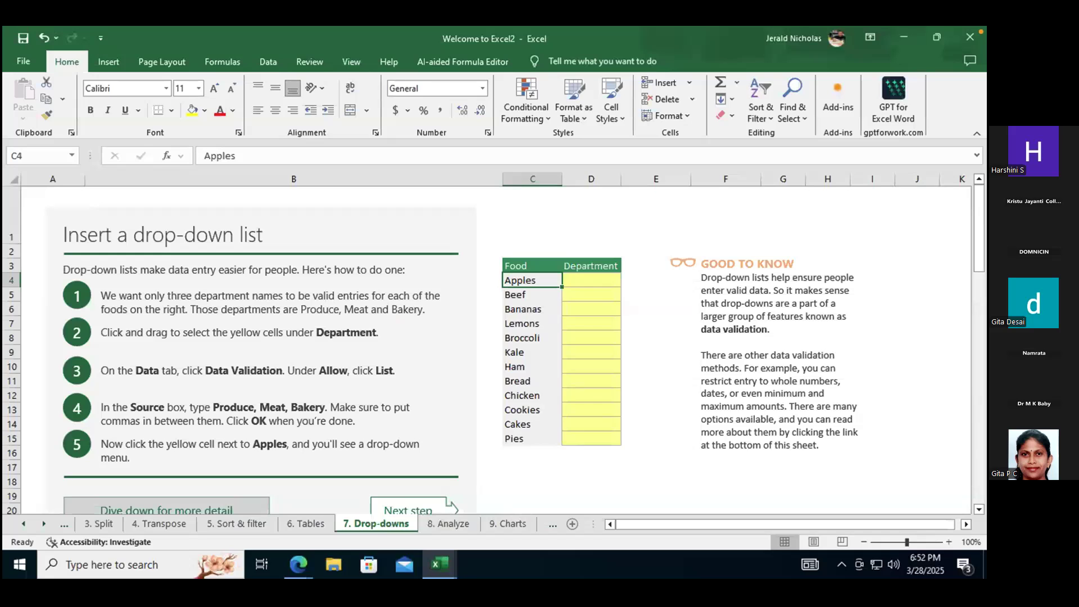
Start data validation on the Department cell for Apples, D4, and restrict the allowed entries to a List.
{"action": "left_click", "coordinate": [211, 353]}
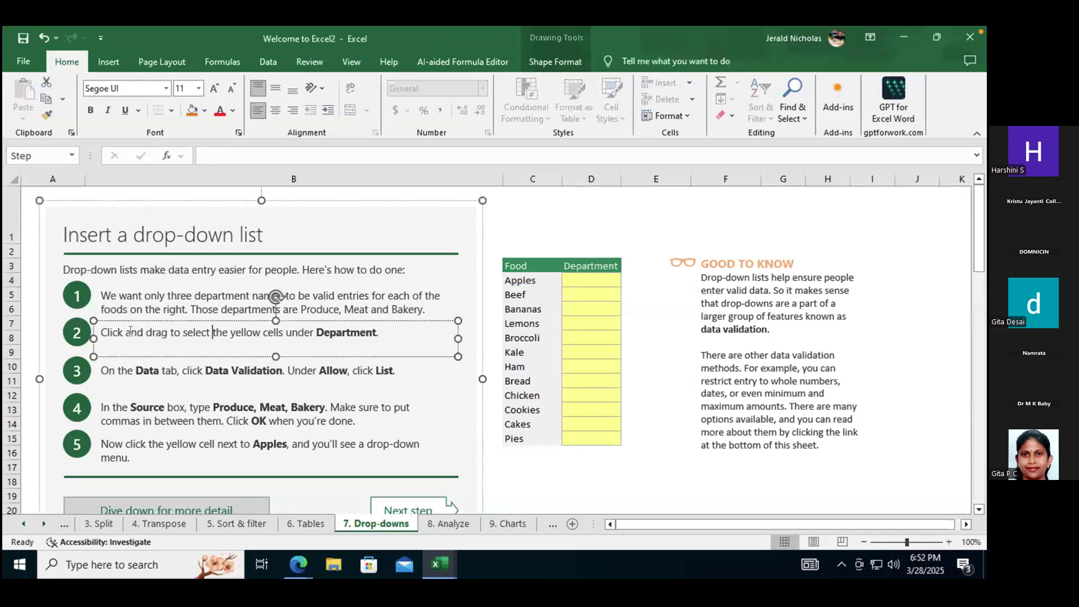
{"action": "left_click", "coordinate": [635, 298]}
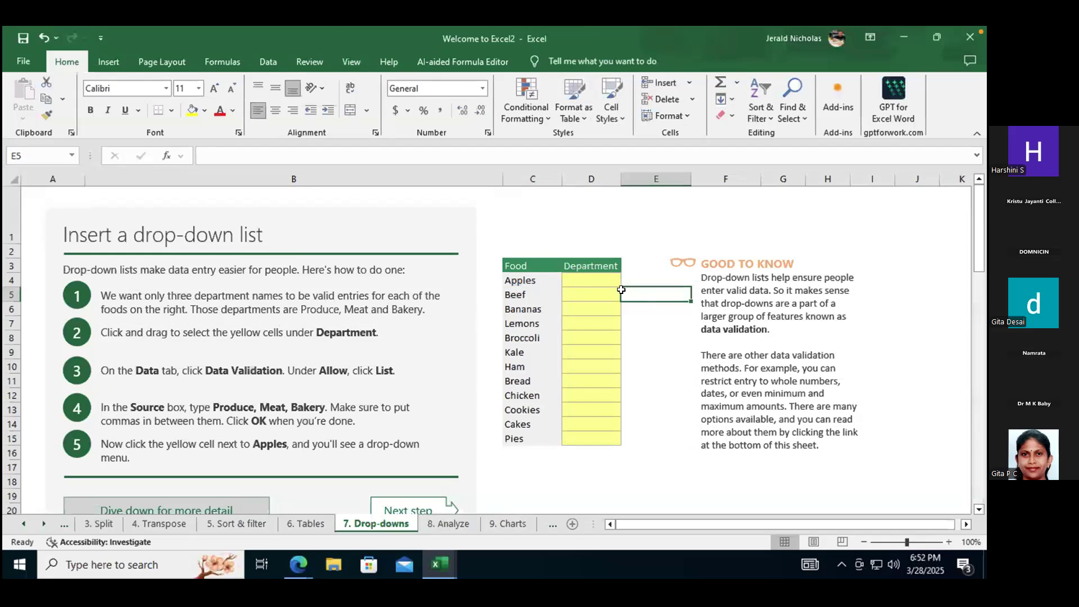
{"action": "left_click", "coordinate": [613, 288]}
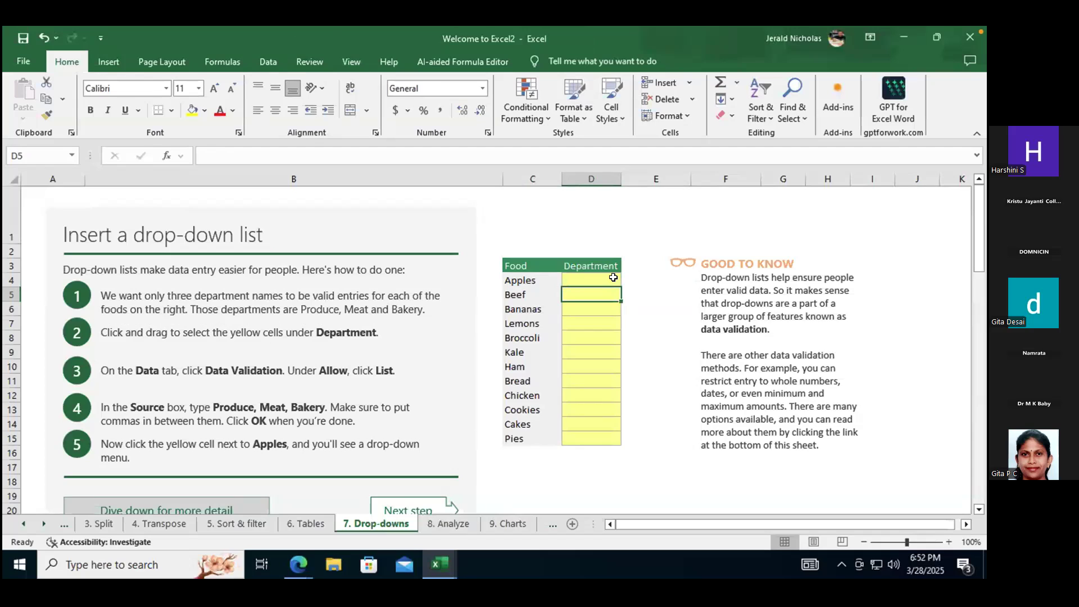
{"action": "left_click", "coordinate": [613, 277]}
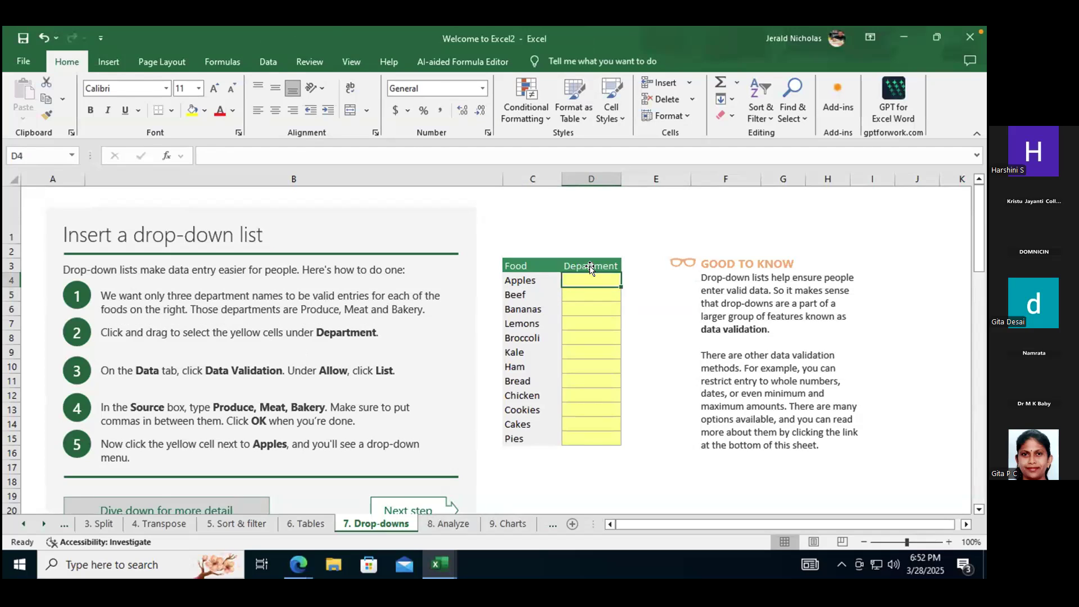
{"action": "left_click", "coordinate": [590, 266]}
{"action": "left_click", "coordinate": [597, 277]}
{"action": "left_click", "coordinate": [261, 55]}
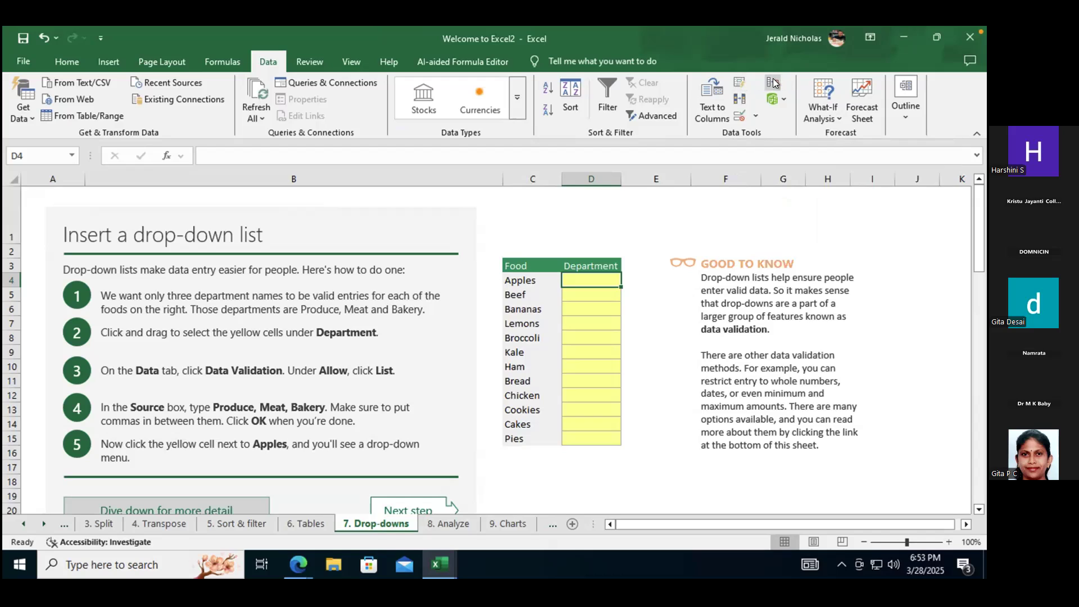
{"action": "left_click", "coordinate": [737, 114]}
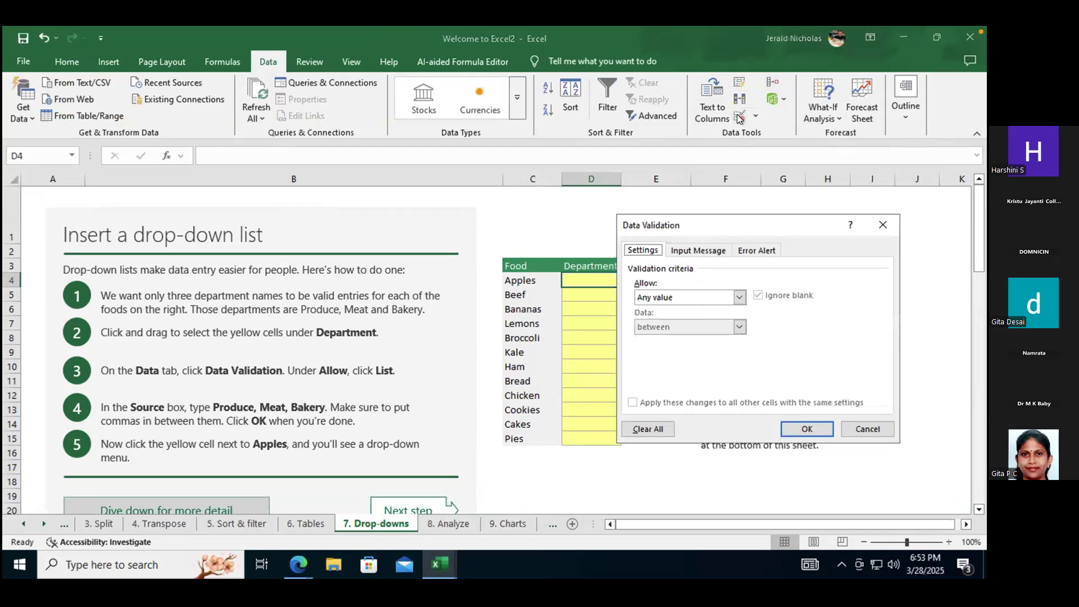
{"action": "mouse_move", "coordinate": [695, 224]}
{"action": "left_mouse_down"}
{"action": "mouse_move", "coordinate": [773, 214]}
{"action": "mouse_move", "coordinate": [699, 206]}
{"action": "left_mouse_up"}
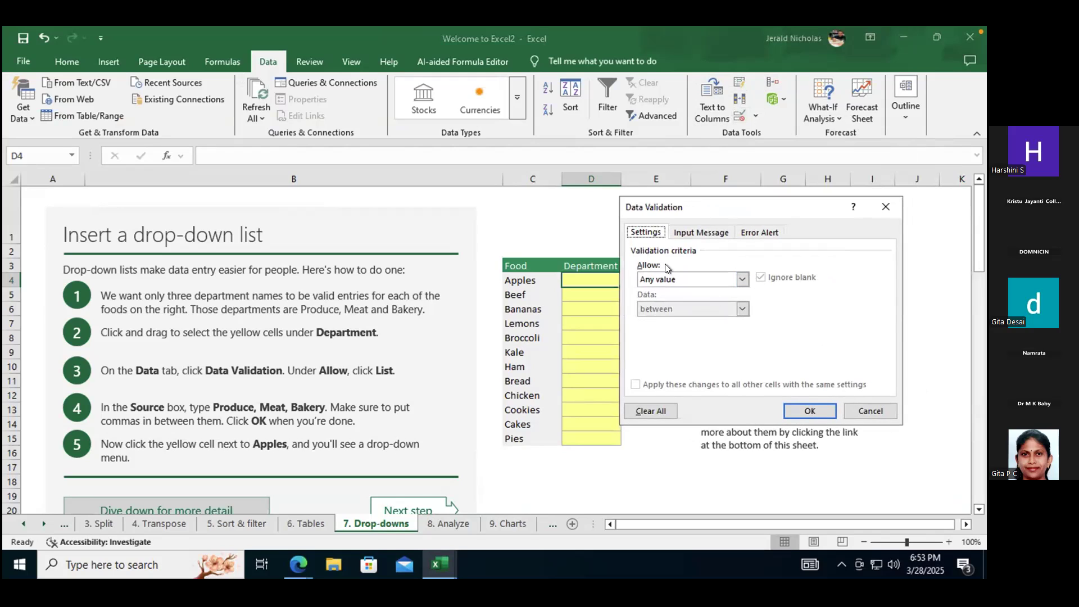
{"action": "mouse_move", "coordinate": [697, 205]}
{"action": "left_mouse_down"}
{"action": "mouse_move", "coordinate": [726, 199]}
{"action": "mouse_move", "coordinate": [710, 194]}
{"action": "left_mouse_up"}
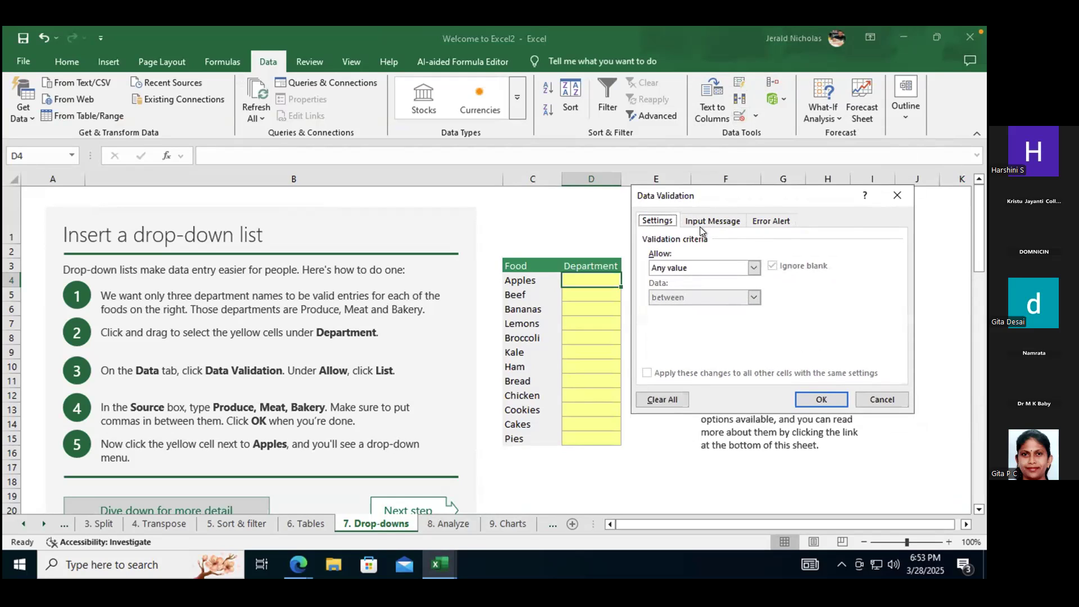
{"action": "left_click", "coordinate": [754, 268]}
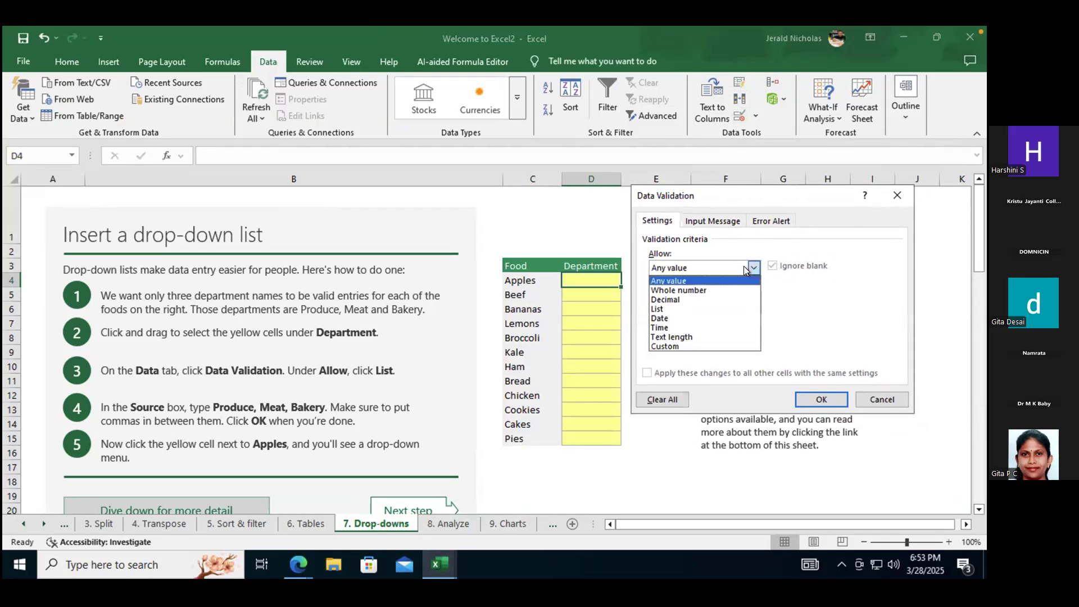
{"action": "left_click", "coordinate": [714, 306]}
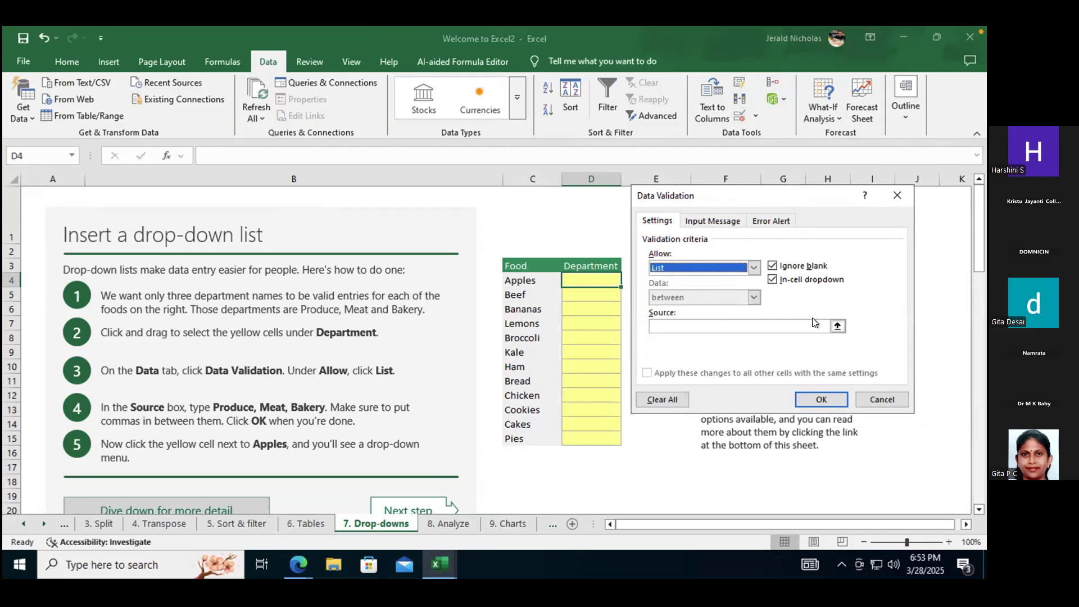
Enter "Produce, Meat, bakery" as the list source and apply the validation to D4.
{"action": "left_click", "coordinate": [835, 325]}
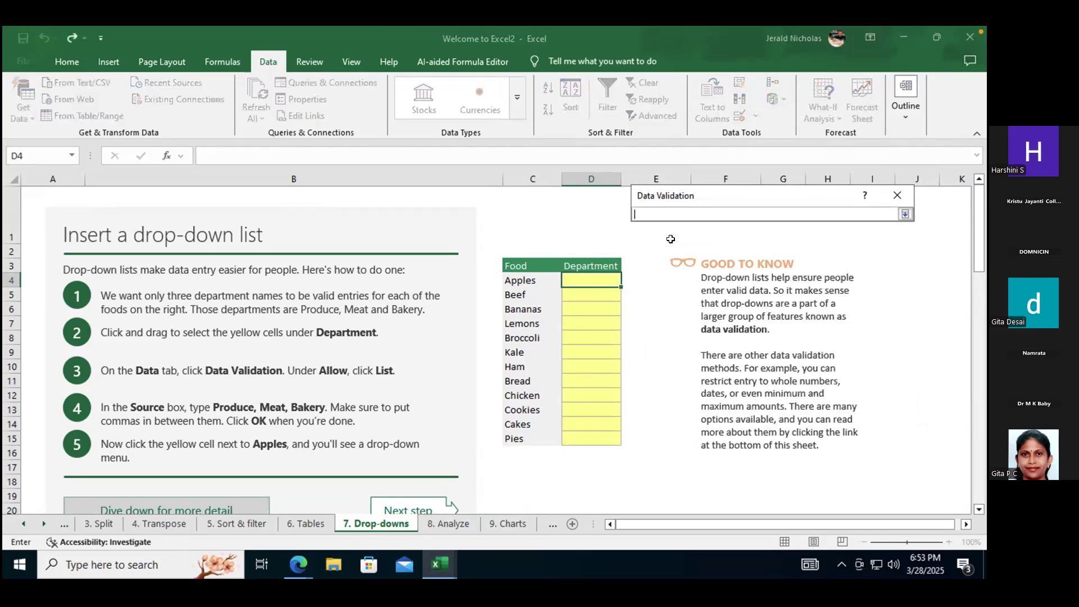
{"action": "type", "text": "Produce, Meat, bakery"}
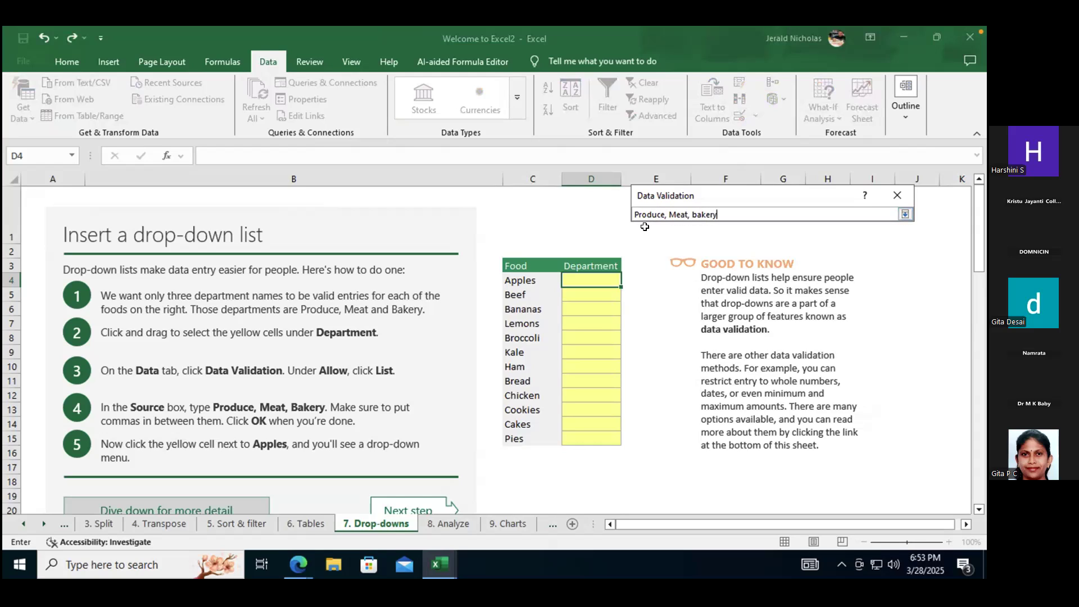
{"action": "left_click", "coordinate": [905, 215]}
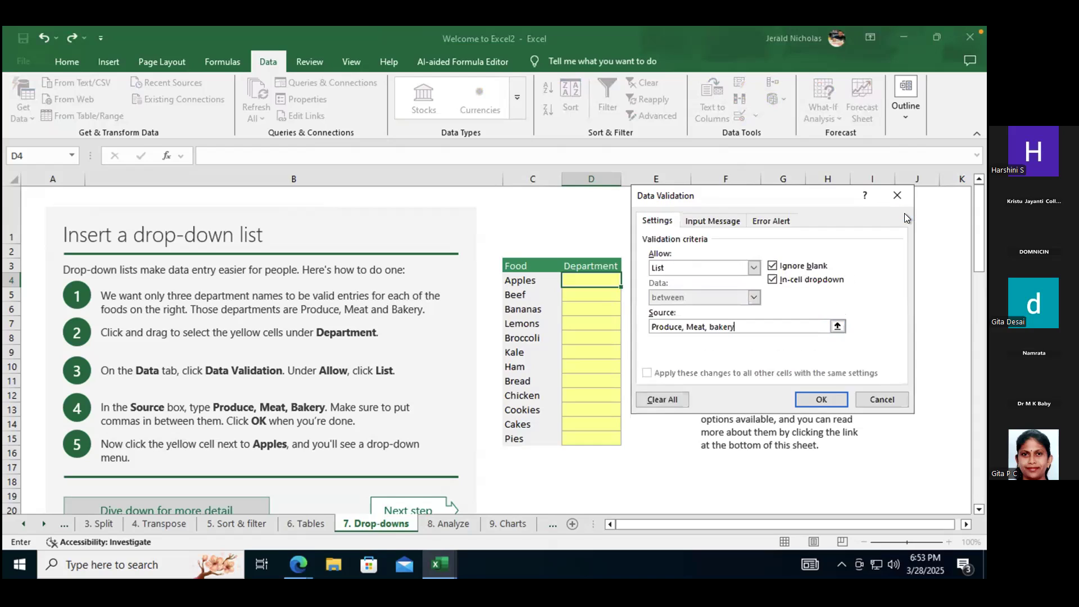
{"action": "left_click", "coordinate": [820, 400]}
Choose Produce from the drop-down list in D4 for Apples, and check the list's options again.
{"action": "left_click", "coordinate": [622, 278]}
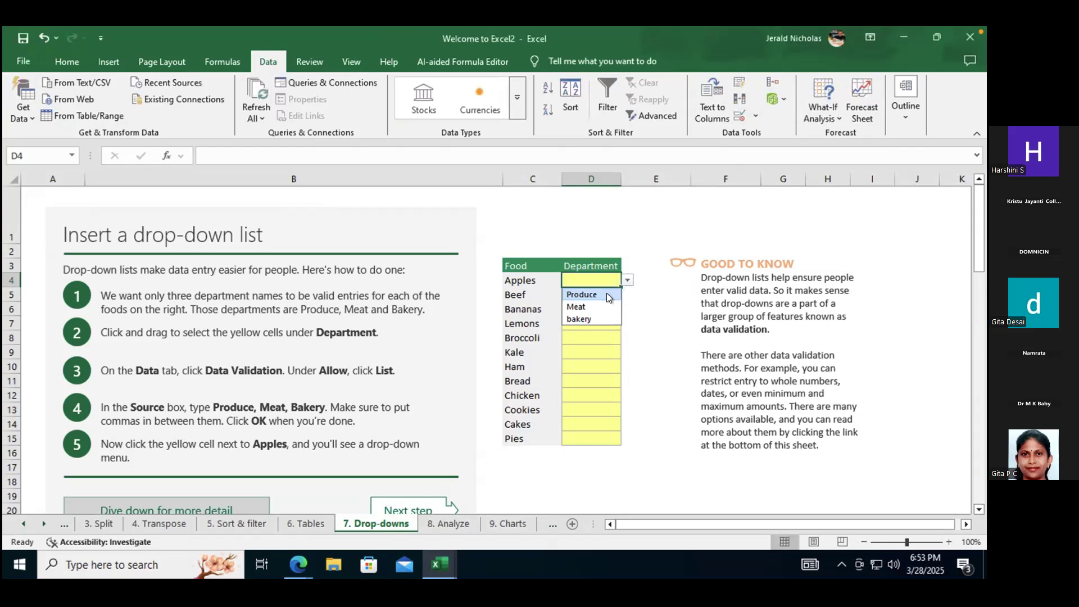
{"action": "left_click", "coordinate": [606, 294]}
{"action": "left_click", "coordinate": [606, 289]}
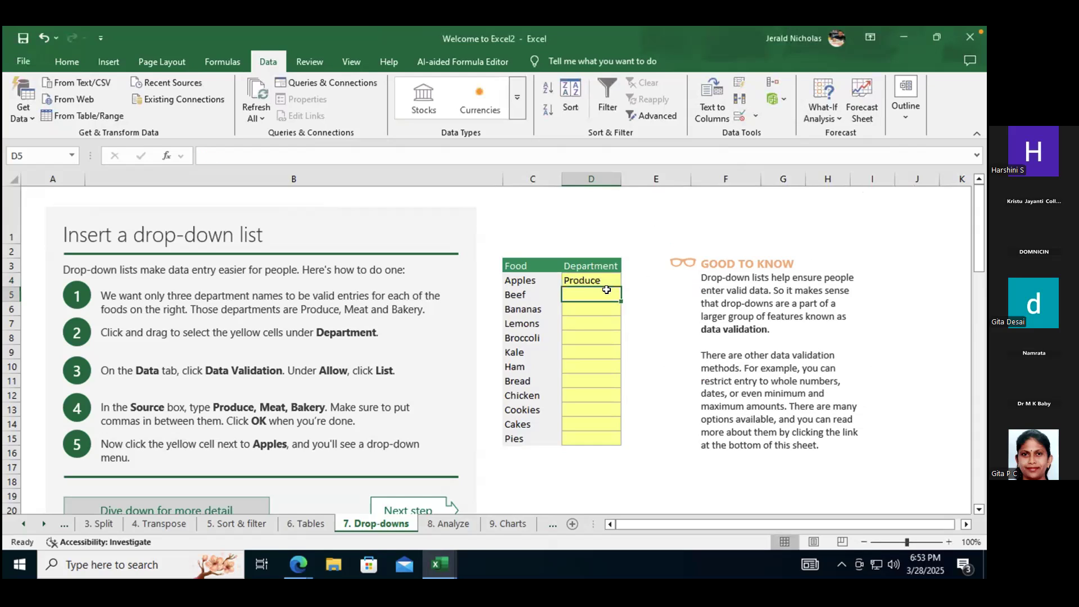
{"action": "left_click", "coordinate": [606, 279]}
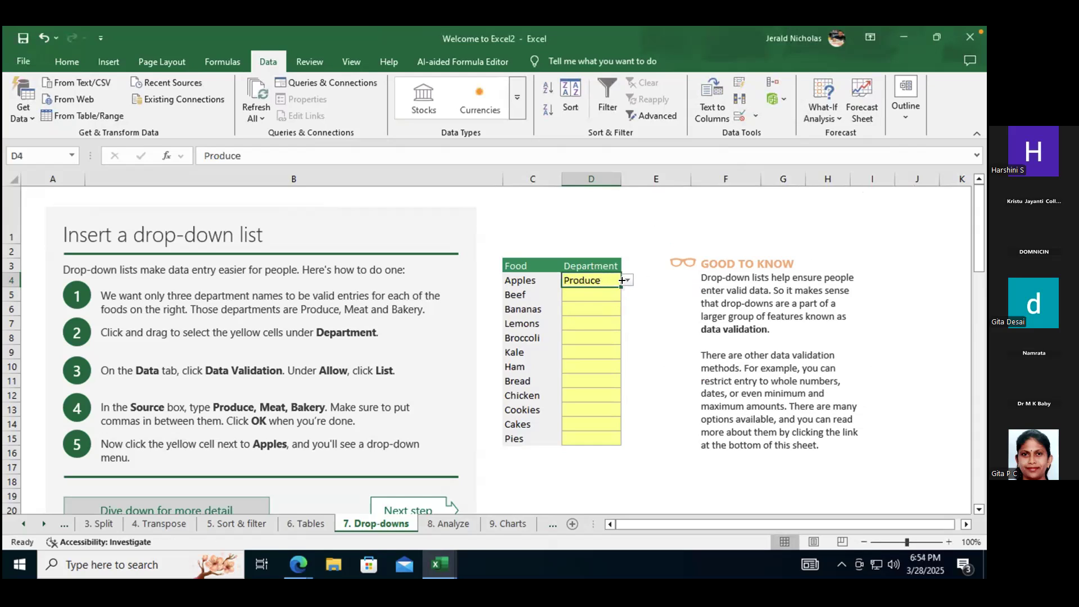
{"action": "left_click", "coordinate": [627, 279]}
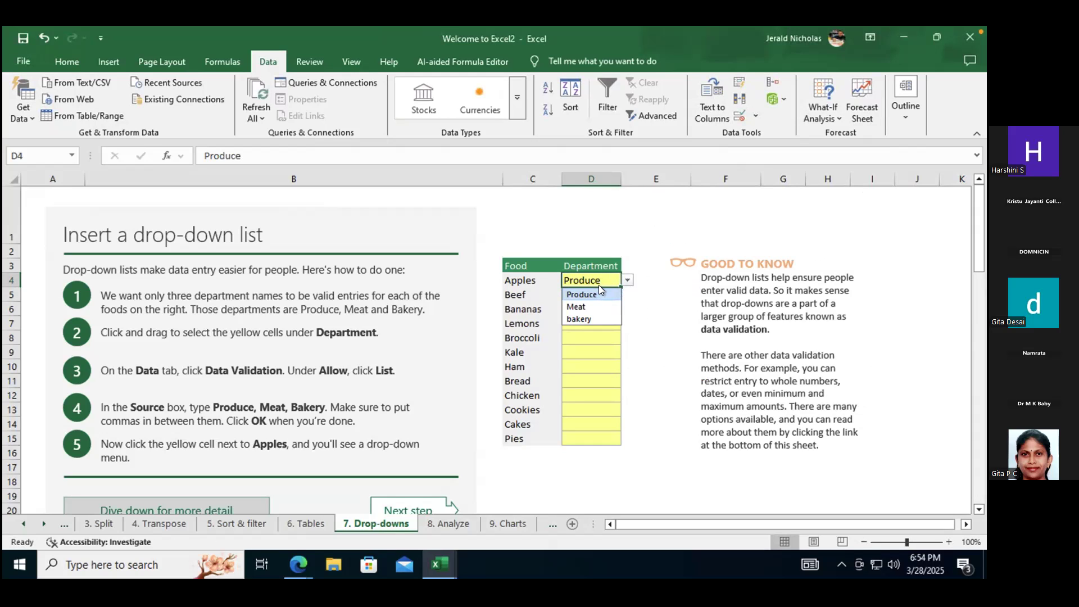
{"action": "left_click", "coordinate": [646, 324]}
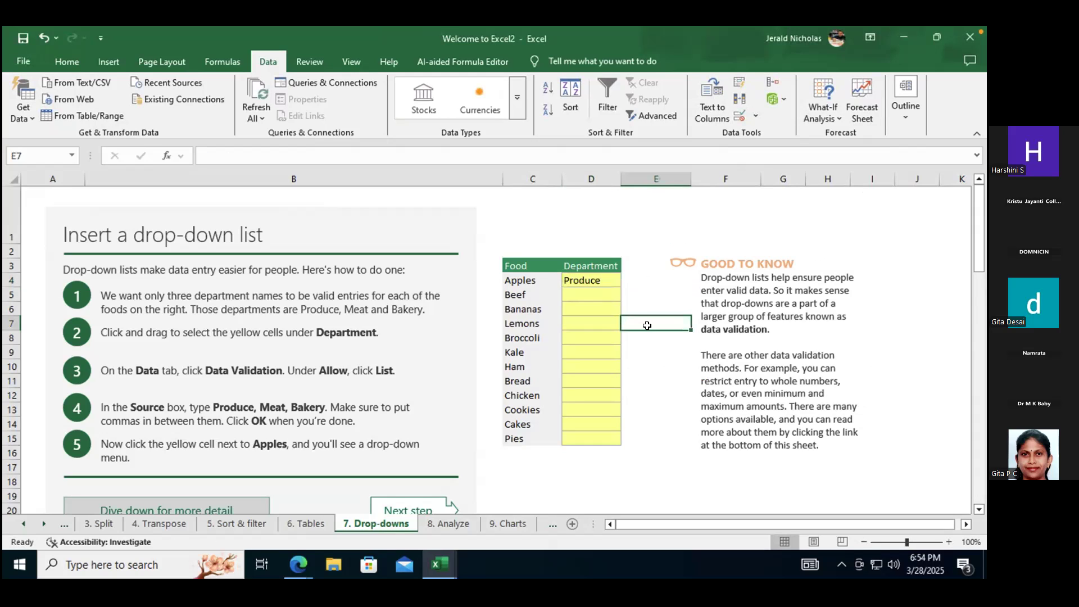
Convert the Food and Department range C31:D43 in the best-practice exercise into a table with headers.
{"action": "scroll", "coordinate": [652, 299], "scroll_direction": "down", "scroll_amount": 7}
{"action": "scroll", "coordinate": [652, 298], "scroll_direction": "down", "scroll_amount": 3}
{"action": "scroll", "coordinate": [653, 298], "scroll_direction": "up", "scroll_amount": 2}
{"action": "scroll", "coordinate": [517, 410], "scroll_direction": "down", "scroll_amount": 1}
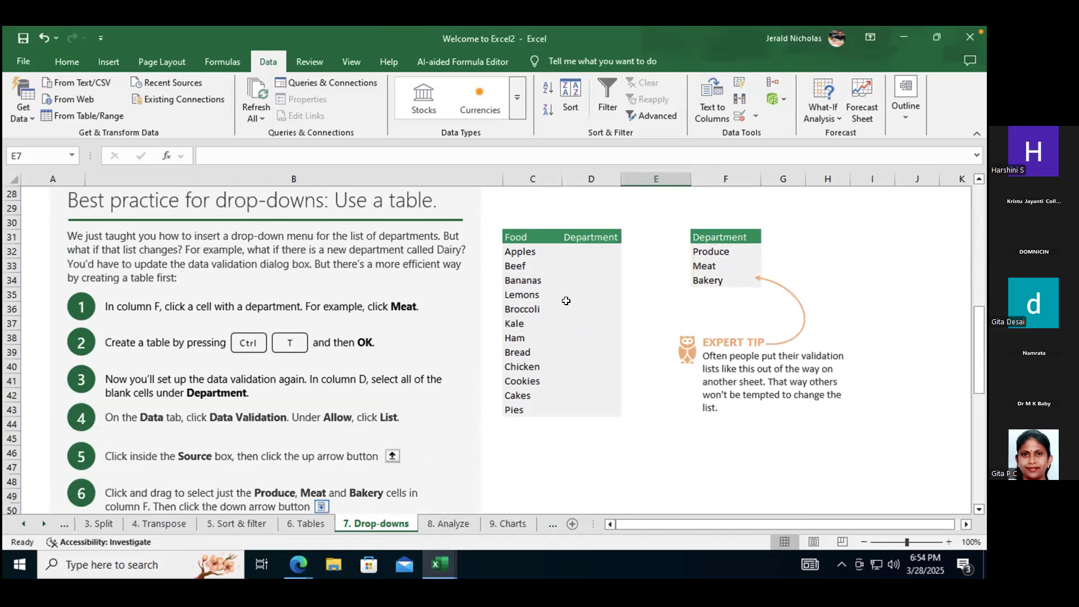
{"action": "left_click", "coordinate": [573, 251]}
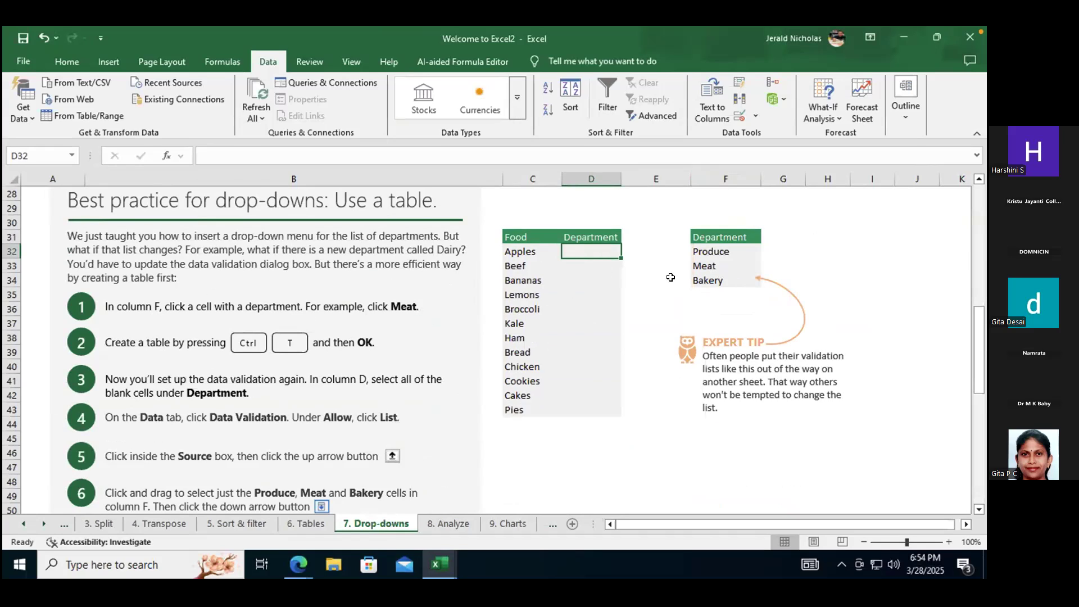
{"action": "key", "text": "ctrl+t"}
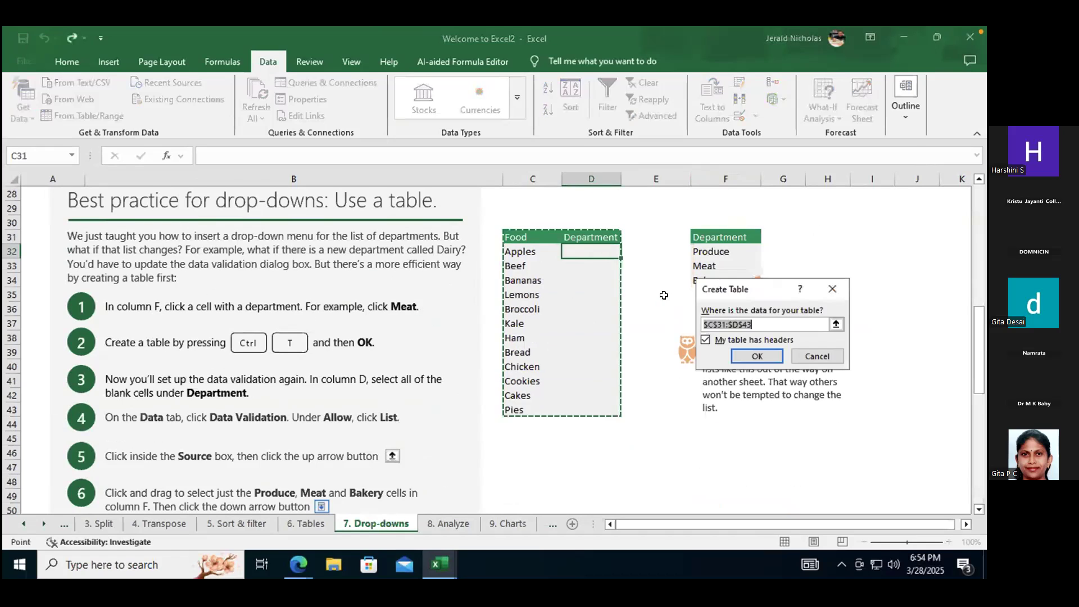
{"action": "left_click", "coordinate": [757, 355]}
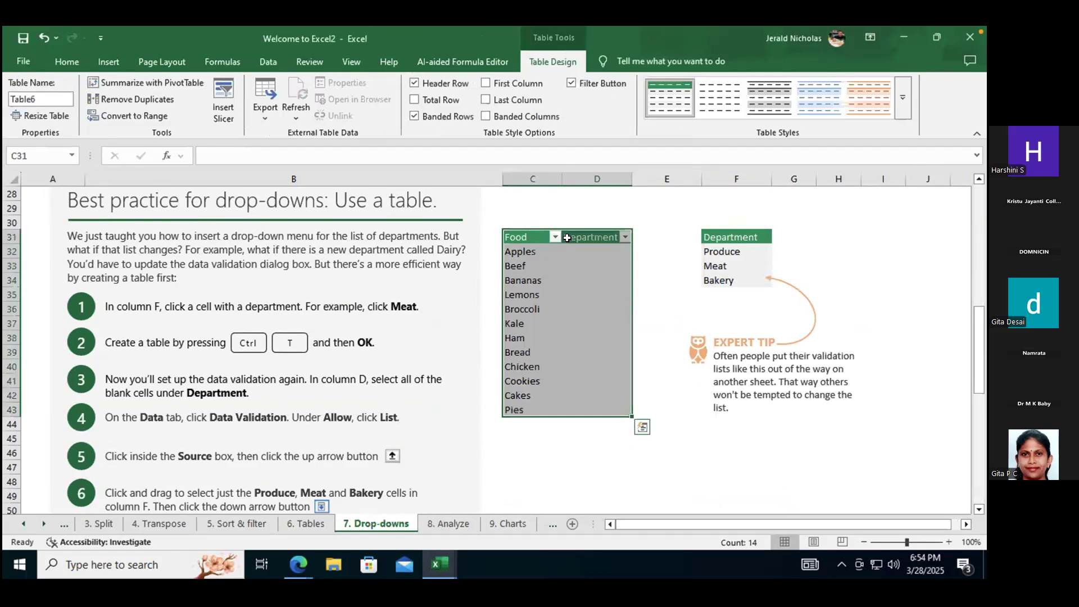
Start data validation on the Apples department cell D32 of the new table, allowing only a List.
{"action": "left_click", "coordinate": [568, 238]}
{"action": "left_click", "coordinate": [570, 244]}
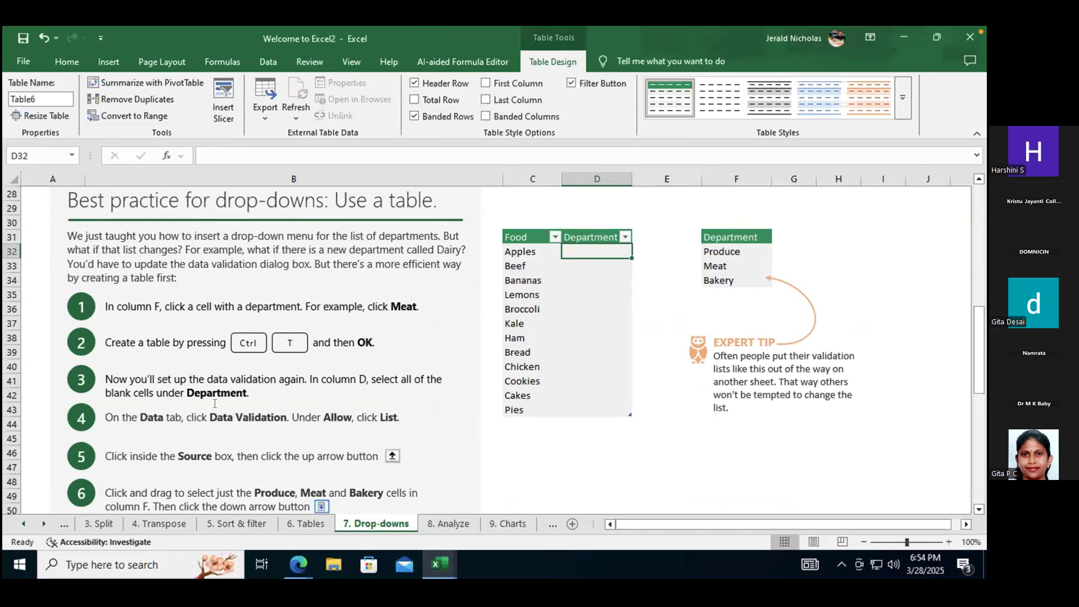
{"action": "scroll", "coordinate": [215, 403], "scroll_direction": "down", "scroll_amount": 2}
{"action": "scroll", "coordinate": [483, 287], "scroll_direction": "up", "scroll_amount": 1}
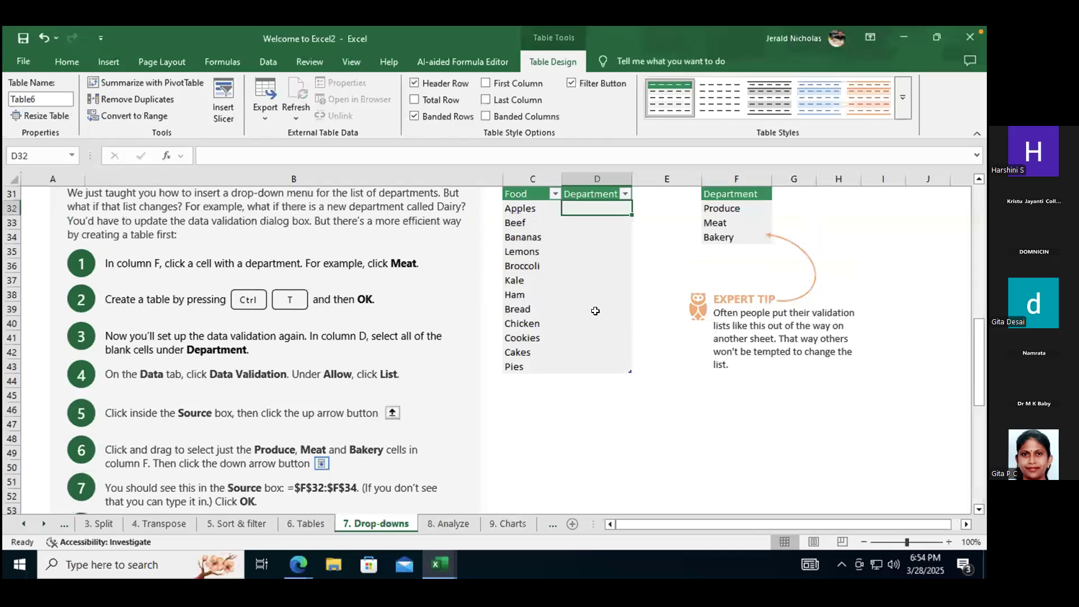
{"action": "scroll", "coordinate": [596, 311], "scroll_direction": "up", "scroll_amount": 1}
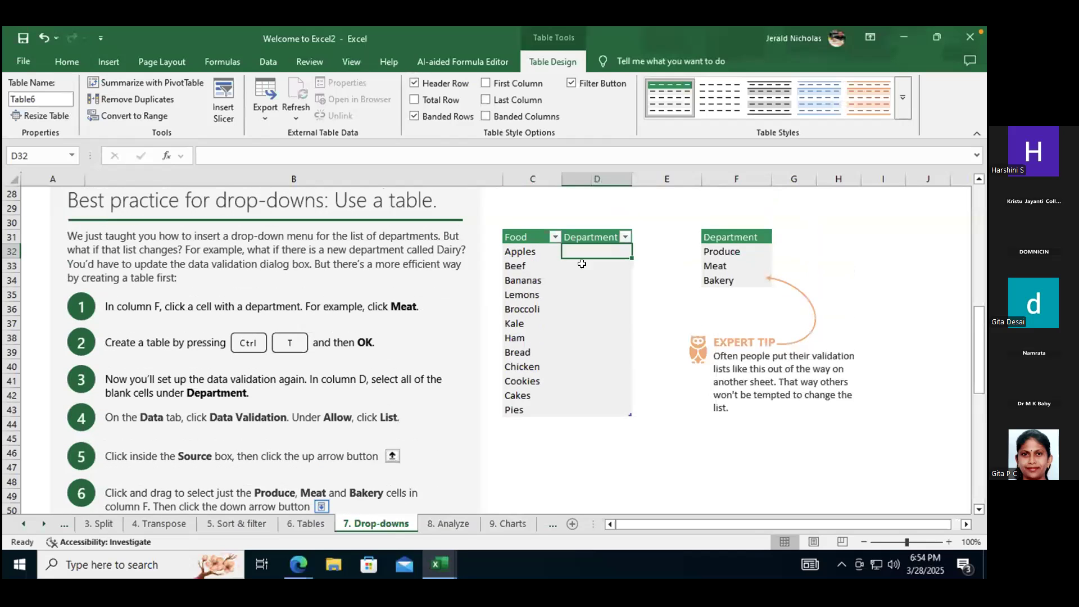
{"action": "left_click", "coordinate": [267, 61]}
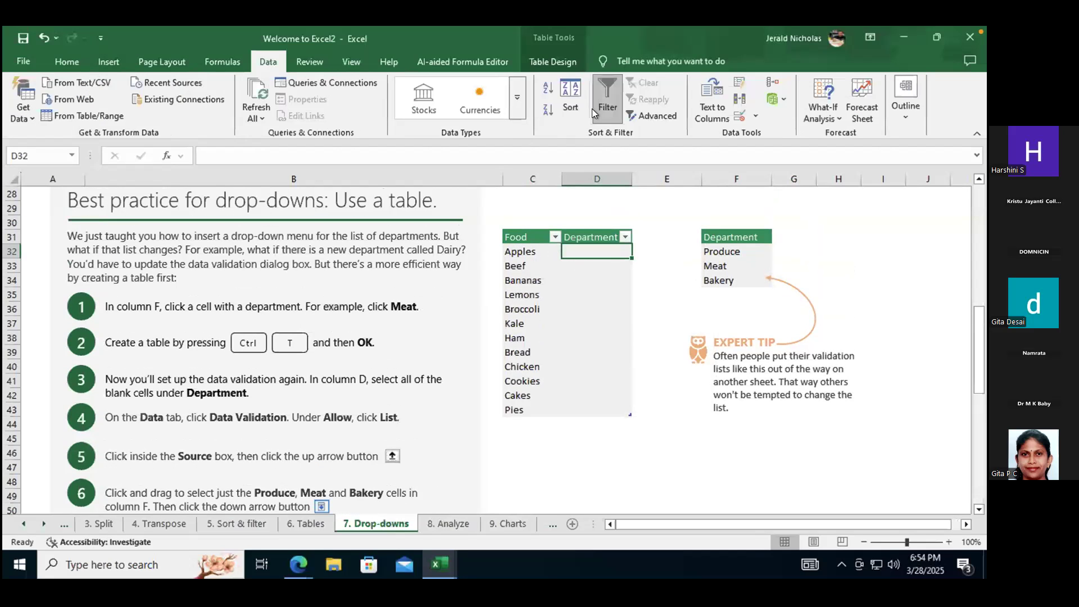
{"action": "left_click", "coordinate": [734, 116]}
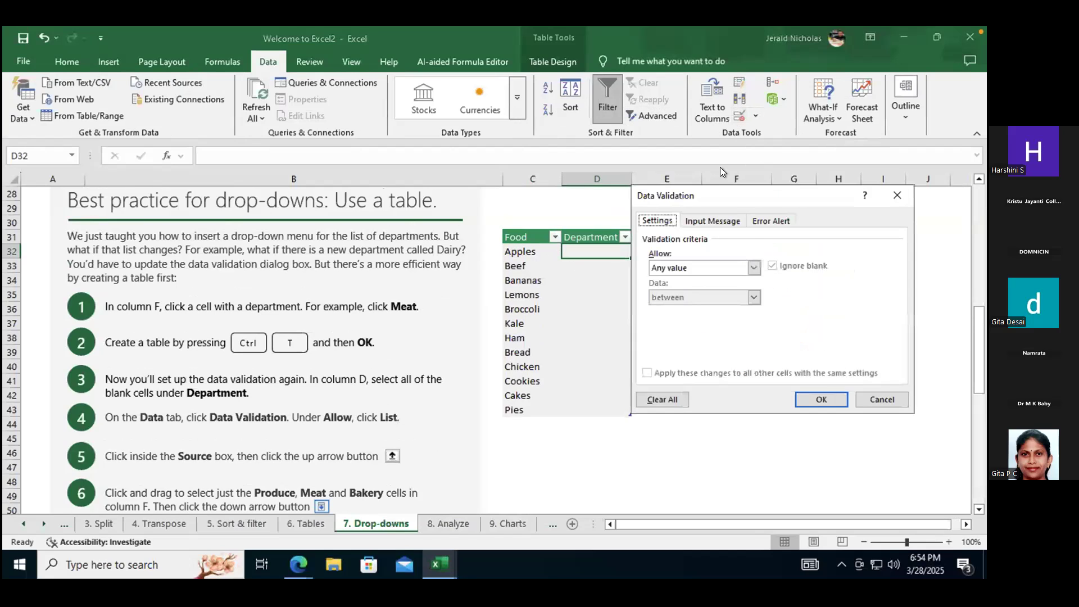
{"action": "left_click", "coordinate": [750, 264]}
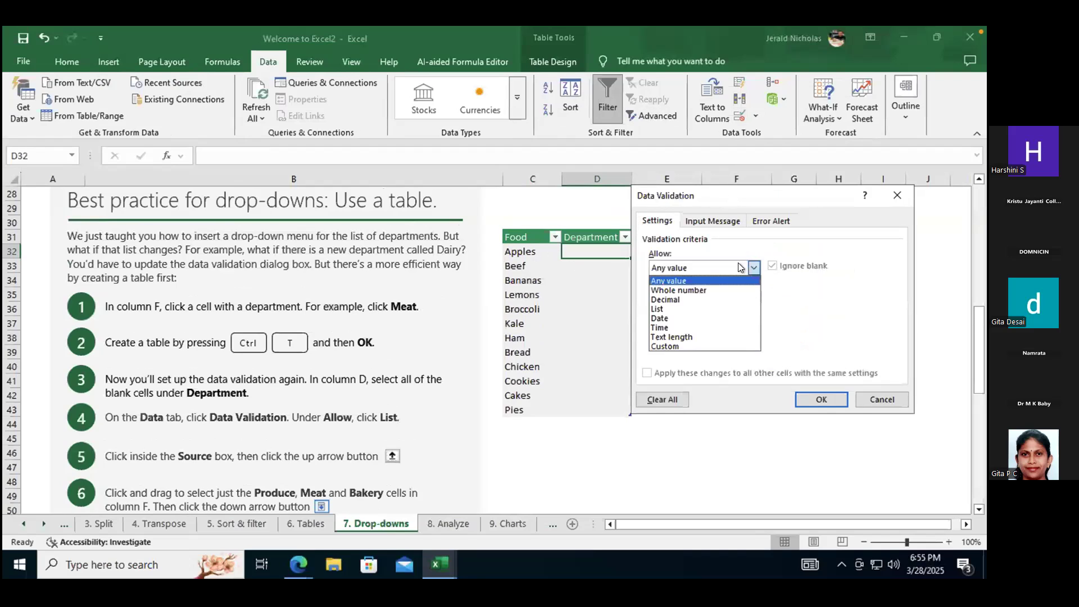
{"action": "left_click", "coordinate": [692, 309]}
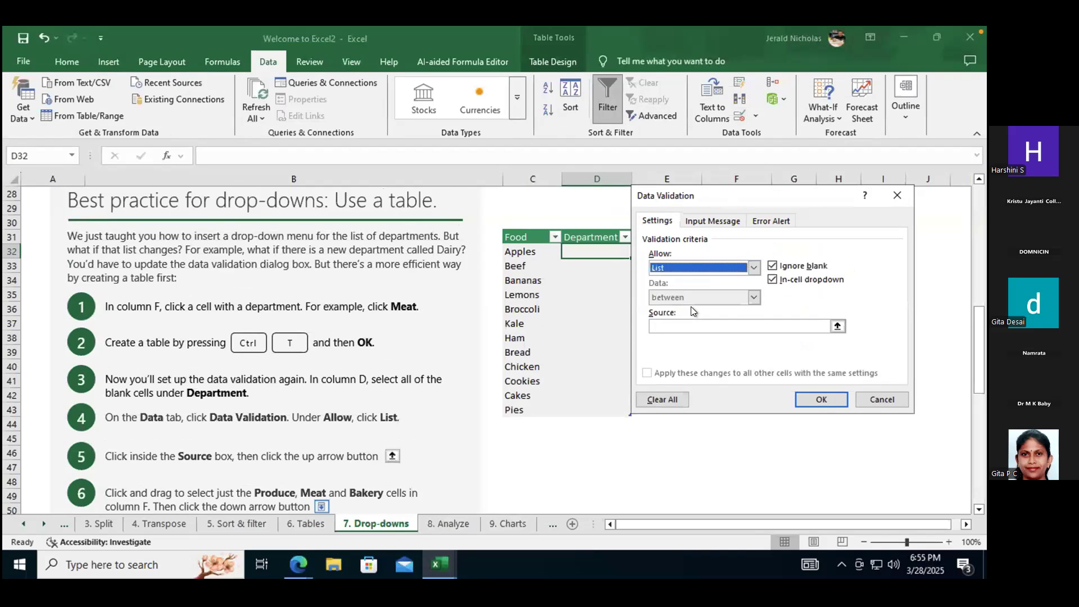
Use the Produce, Meat and Bakery cells, =$F$32:$F$34, as the list source and apply the validation to D32.
{"action": "left_click", "coordinate": [837, 327]}
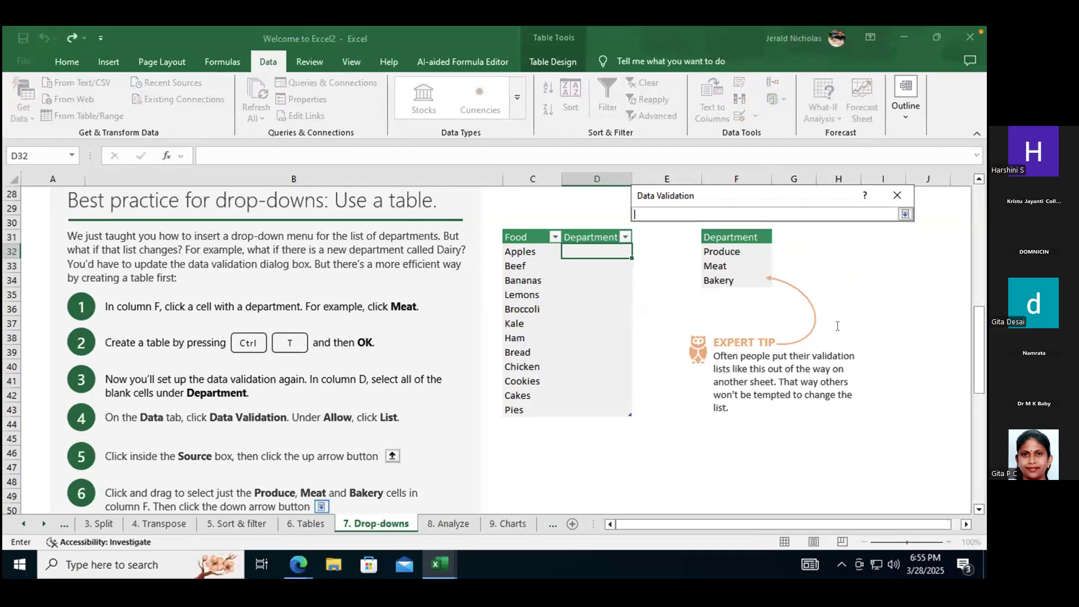
{"action": "left_click_drag", "start_coordinate": [736, 251], "coordinate": [744, 277]}
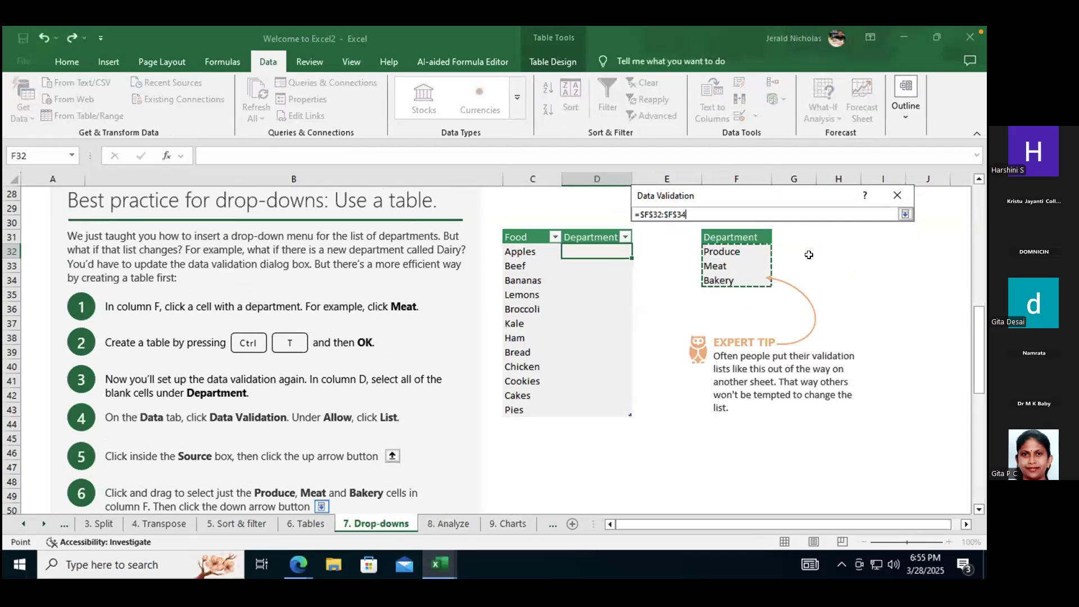
{"action": "left_click", "coordinate": [905, 215]}
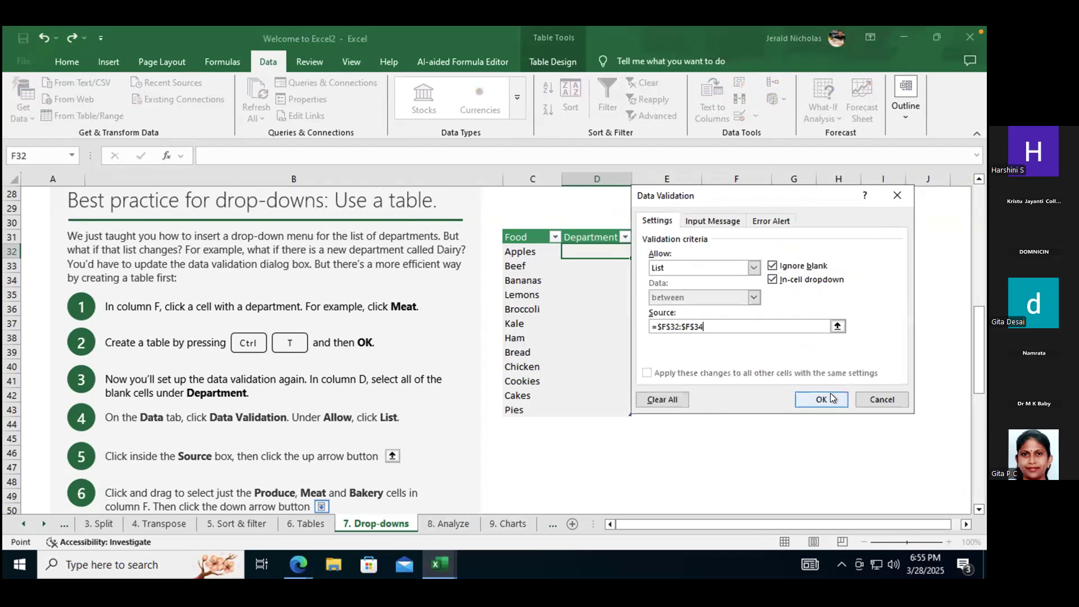
{"action": "left_click", "coordinate": [831, 397]}
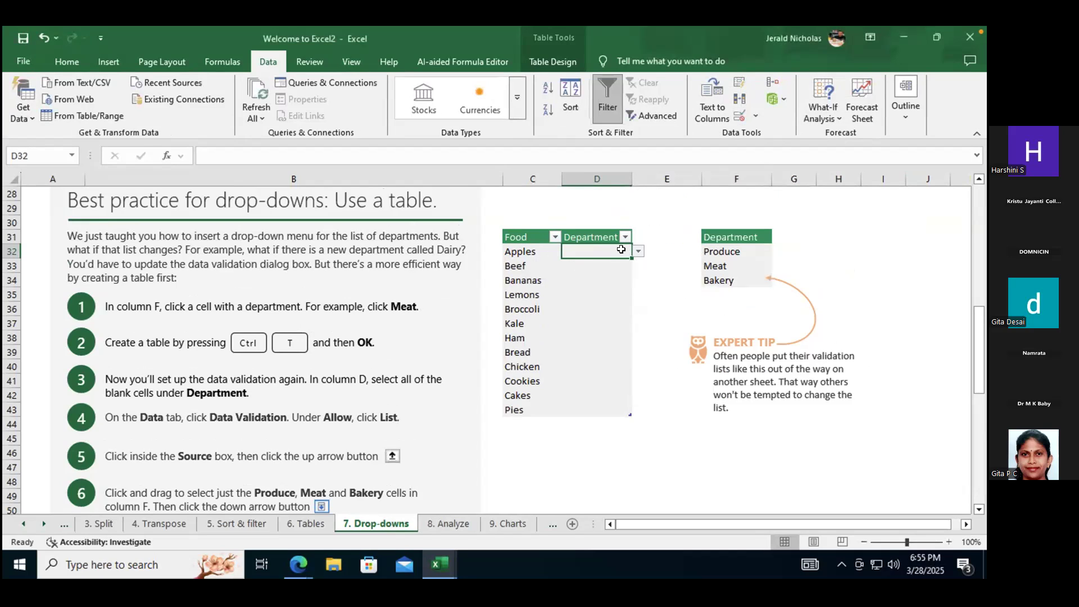
Choose Bakery from the drop-down list in D32 for Apples.
{"action": "left_click", "coordinate": [639, 252]}
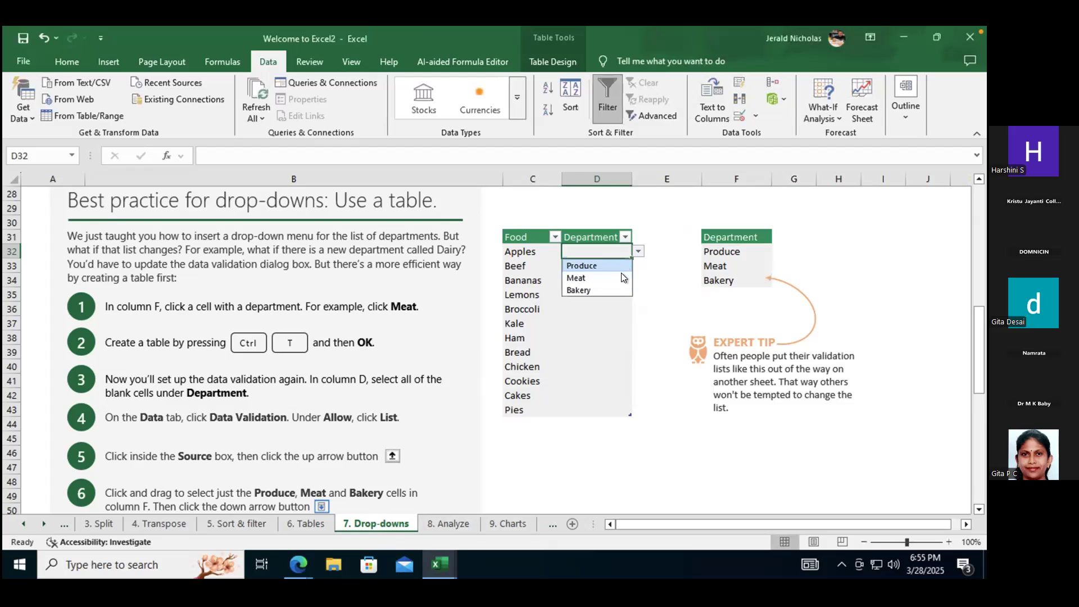
{"action": "left_click", "coordinate": [595, 290]}
{"action": "scroll", "coordinate": [349, 315], "scroll_direction": "down", "scroll_amount": 2}
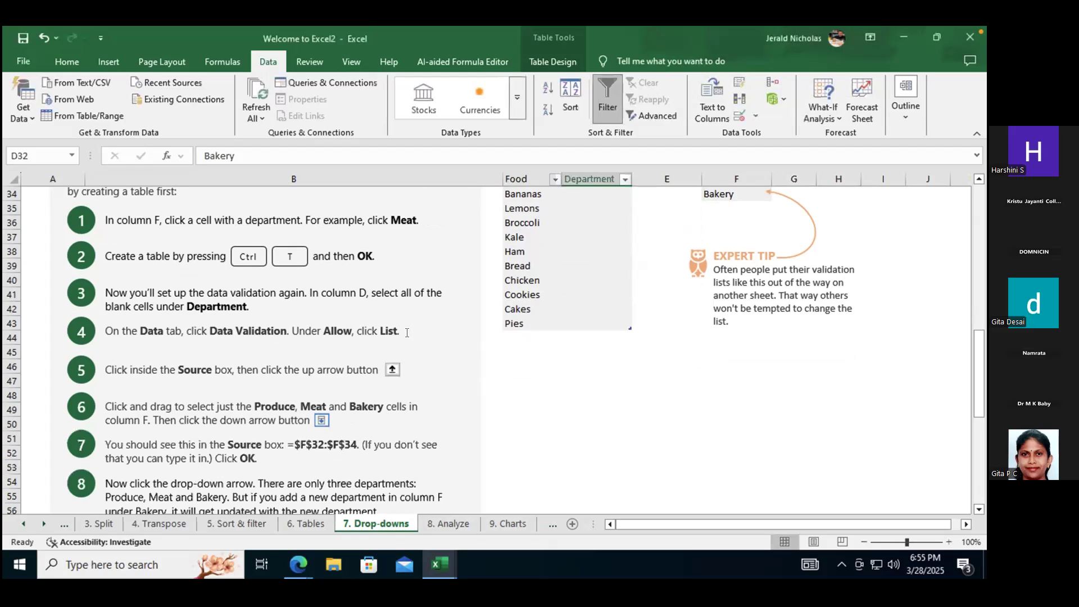
Fill the Bakery entry and its drop-down from D32 down to D43 for all the foods in the table.
{"action": "scroll", "coordinate": [418, 313], "scroll_direction": "down", "scroll_amount": 4}
{"action": "scroll", "coordinate": [562, 309], "scroll_direction": "up", "scroll_amount": 5}
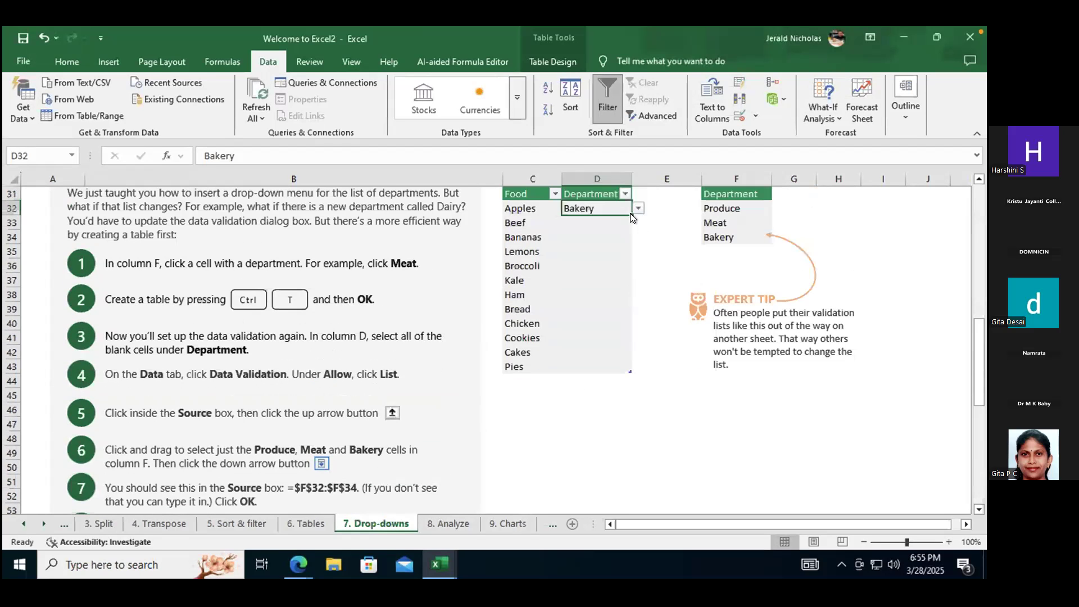
{"action": "left_click", "coordinate": [638, 208]}
{"action": "left_click", "coordinate": [639, 208]}
{"action": "left_click_drag", "start_coordinate": [629, 208], "coordinate": [630, 371]}
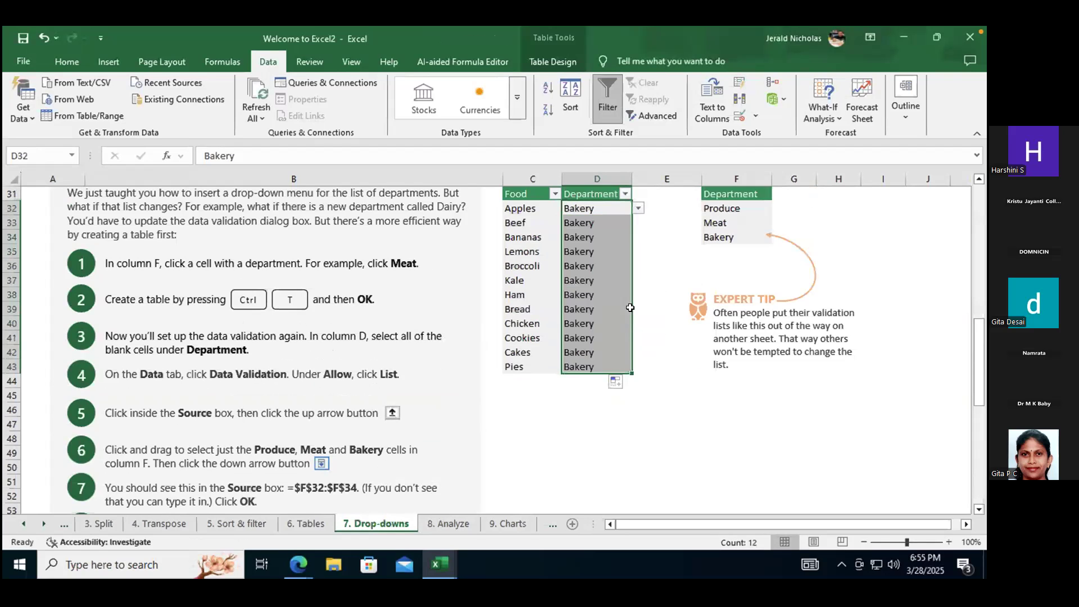
Choose the department for Beef in D33 from its drop-down list, ending with Meat.
{"action": "left_click", "coordinate": [602, 226]}
{"action": "left_click", "coordinate": [635, 223]}
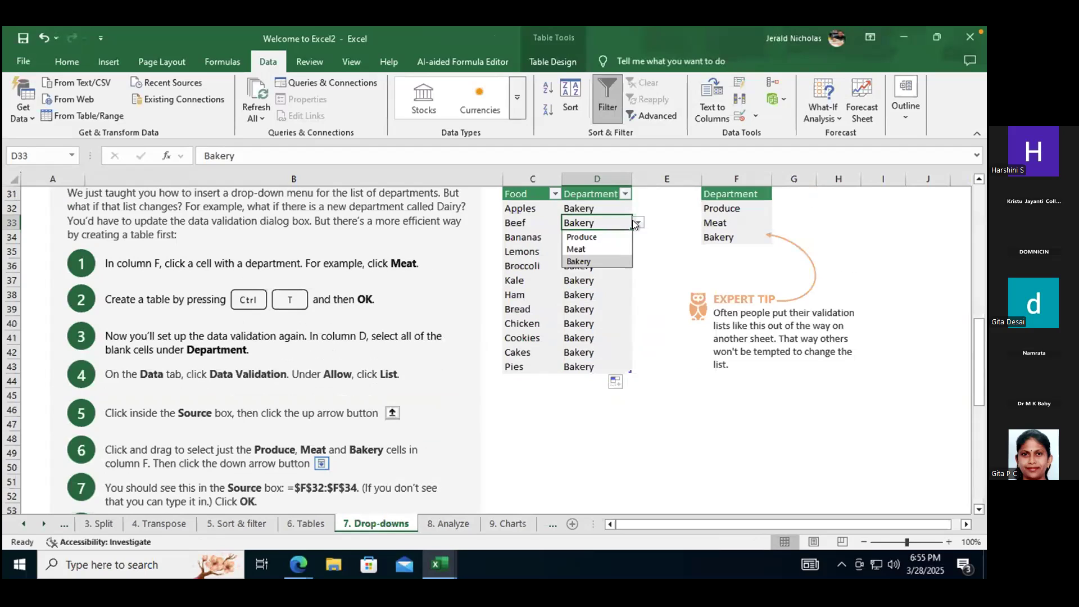
{"action": "left_click", "coordinate": [606, 238]}
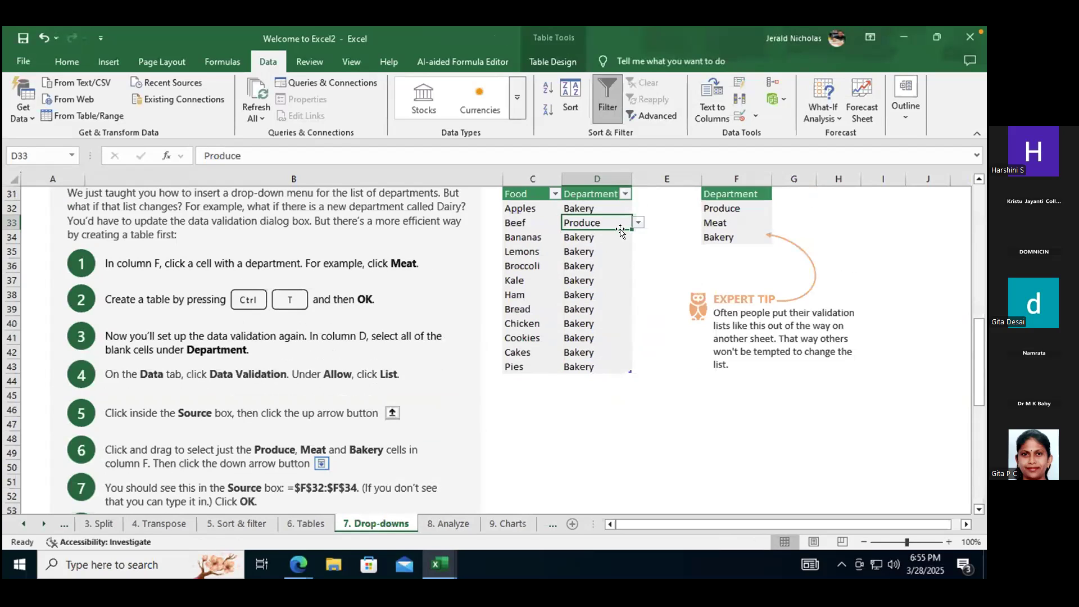
{"action": "left_click", "coordinate": [637, 223]}
{"action": "left_click", "coordinate": [605, 249]}
Set the departments for Apples in D32 and Bananas in D34 to Produce from their drop-down lists.
{"action": "left_click", "coordinate": [612, 208]}
{"action": "left_click", "coordinate": [639, 208]}
{"action": "left_click", "coordinate": [619, 218]}
{"action": "left_click", "coordinate": [613, 240]}
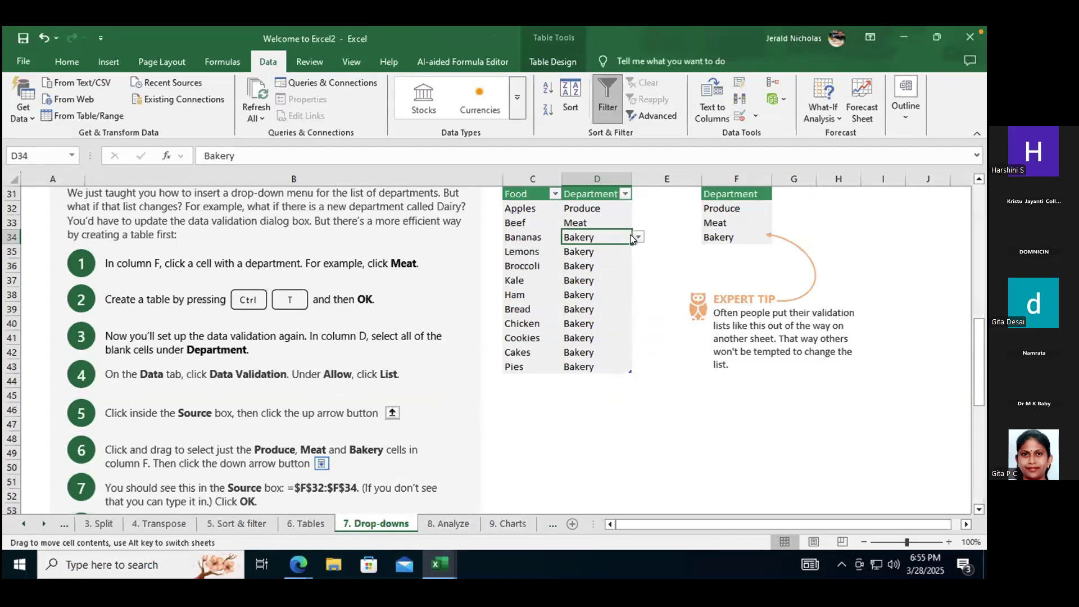
{"action": "left_click", "coordinate": [630, 236]}
{"action": "left_click", "coordinate": [596, 251]}
{"action": "left_click", "coordinate": [613, 395]}
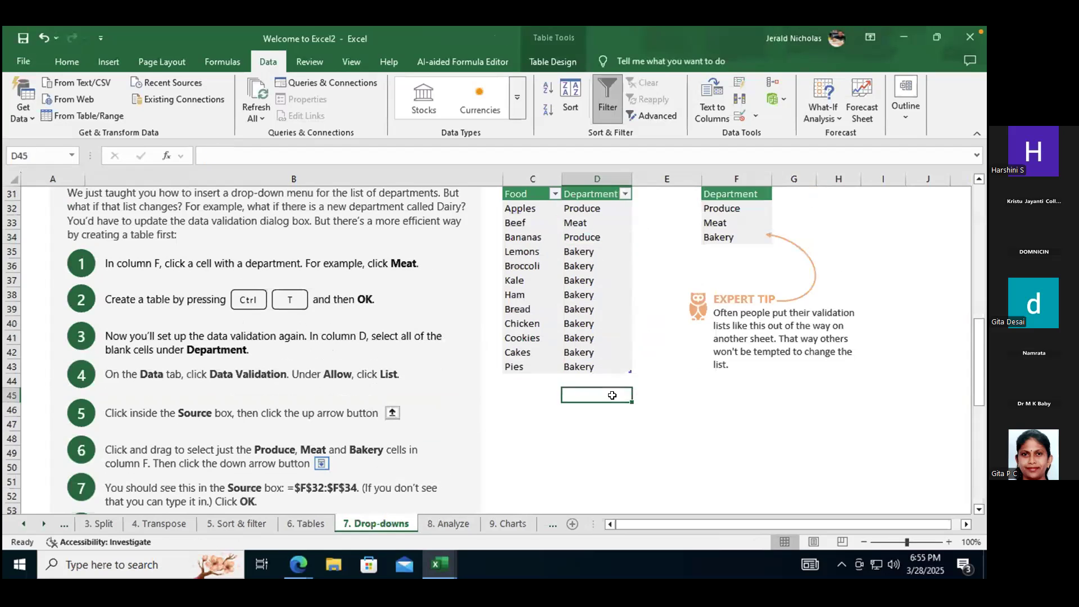
Finish with the drop-down exercises and go to the 8. Analyze worksheet.
{"action": "scroll", "coordinate": [612, 318], "scroll_direction": "down", "scroll_amount": 6}
{"action": "scroll", "coordinate": [582, 349], "scroll_direction": "up", "scroll_amount": 12}
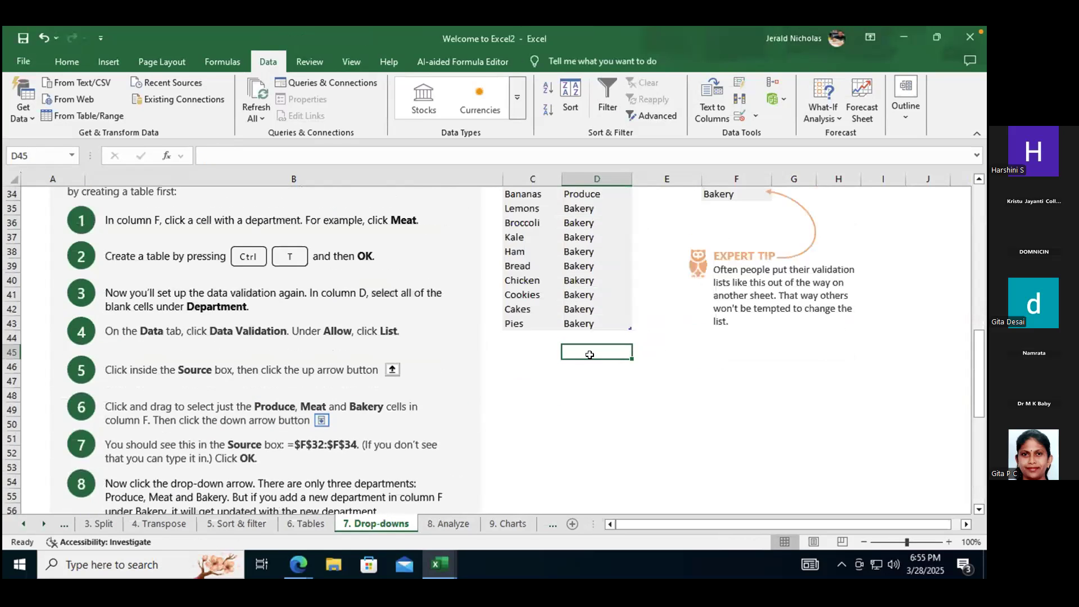
{"action": "scroll", "coordinate": [582, 349], "scroll_direction": "up", "scroll_amount": 4}
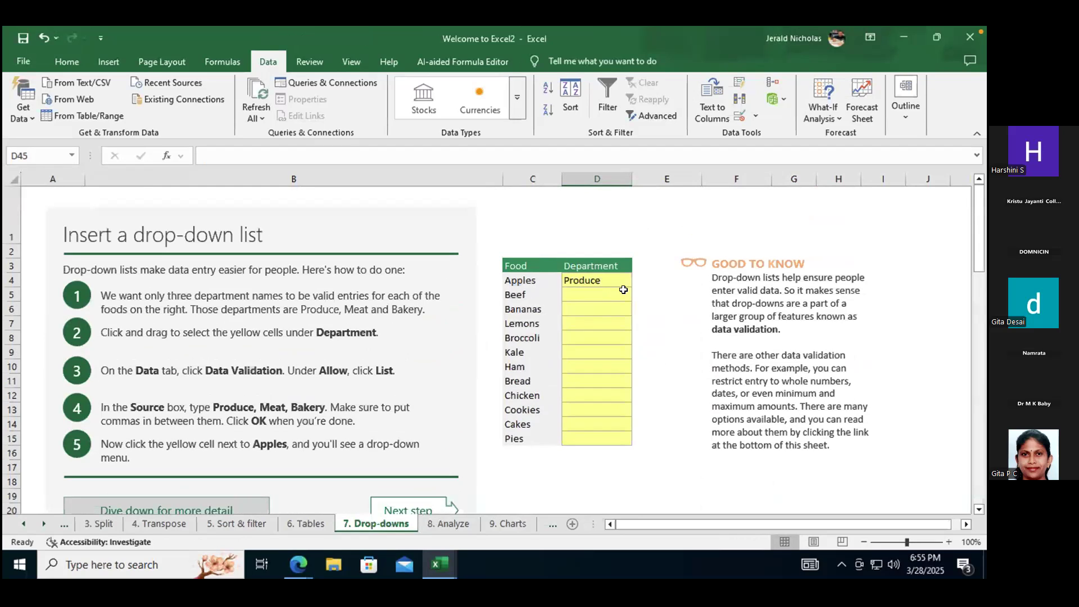
{"action": "left_click", "coordinate": [457, 525]}
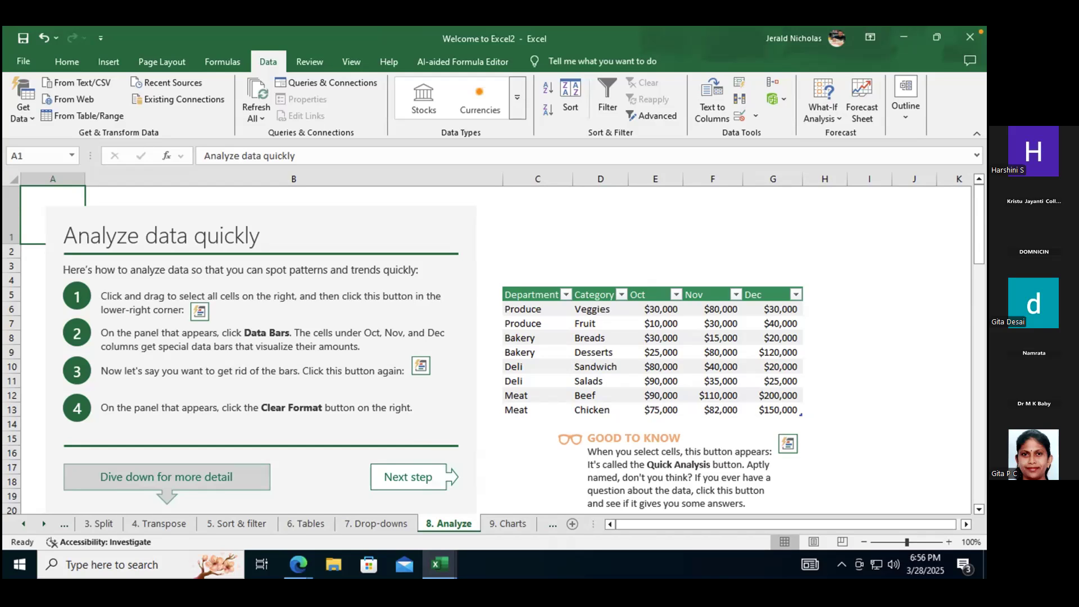
Select the data cells C6:G13 of the sales table and clear the selection again.
{"action": "left_click", "coordinate": [646, 368]}
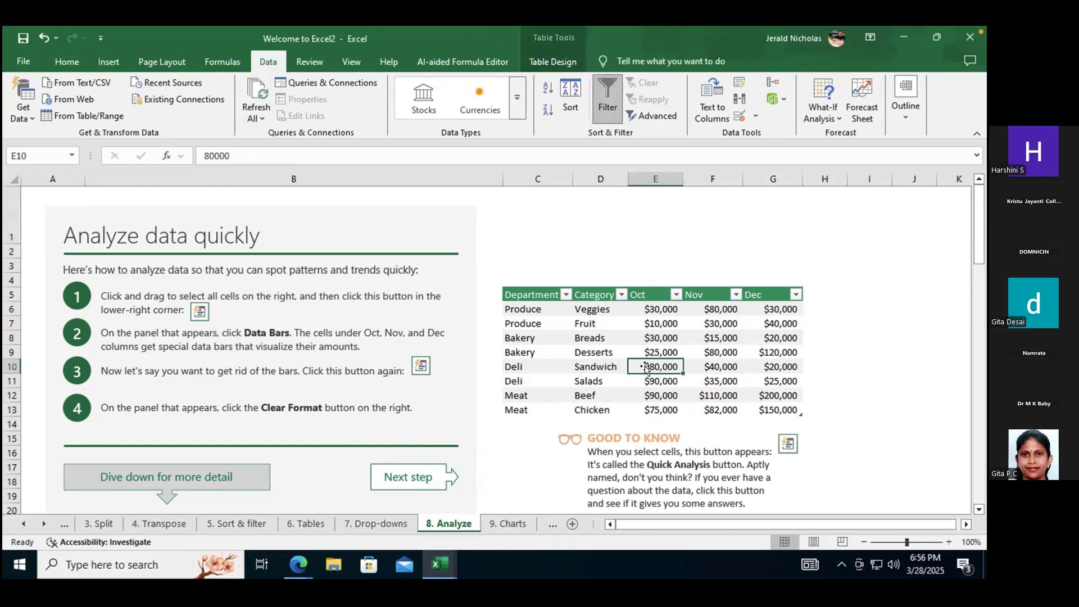
{"action": "left_click", "coordinate": [527, 310]}
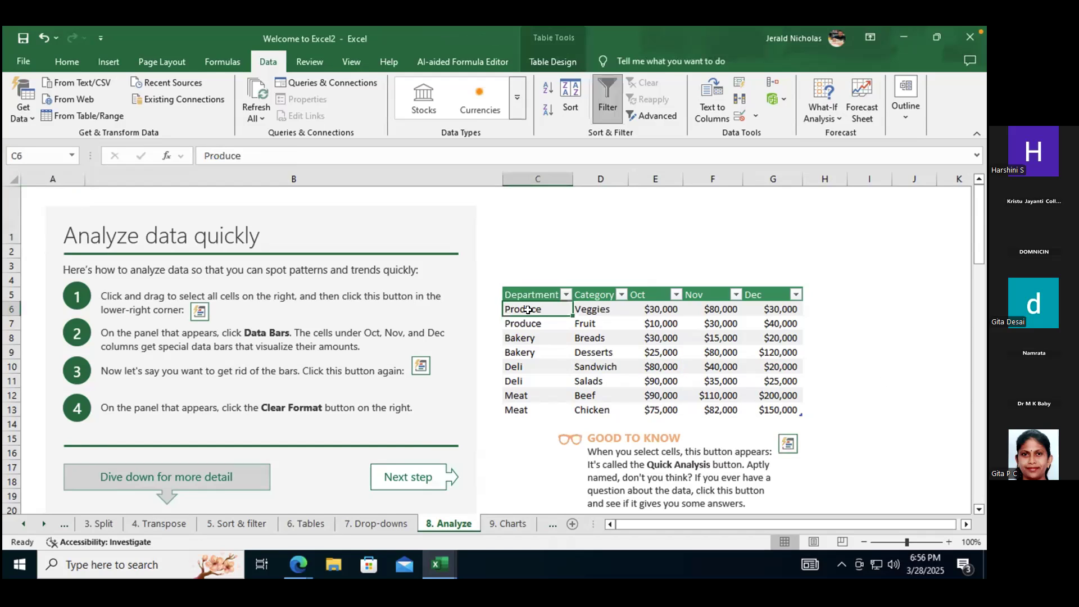
{"action": "left_click", "coordinate": [568, 313]}
{"action": "key", "text": "ctrl+shift+Right"}
{"action": "key", "text": "ctrl+shift+Down"}
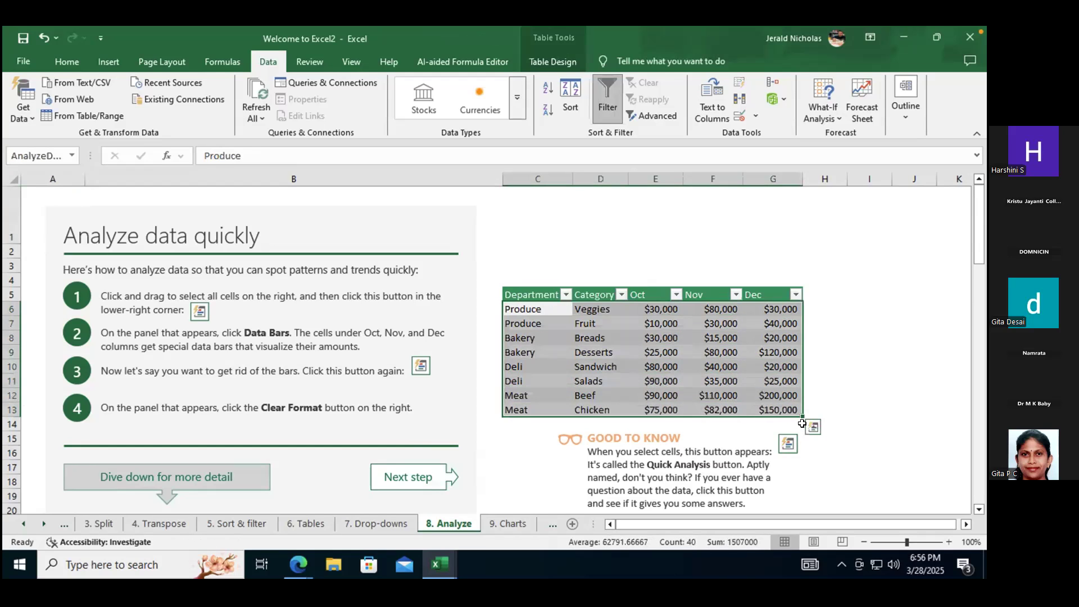
{"action": "left_click", "coordinate": [836, 371]}
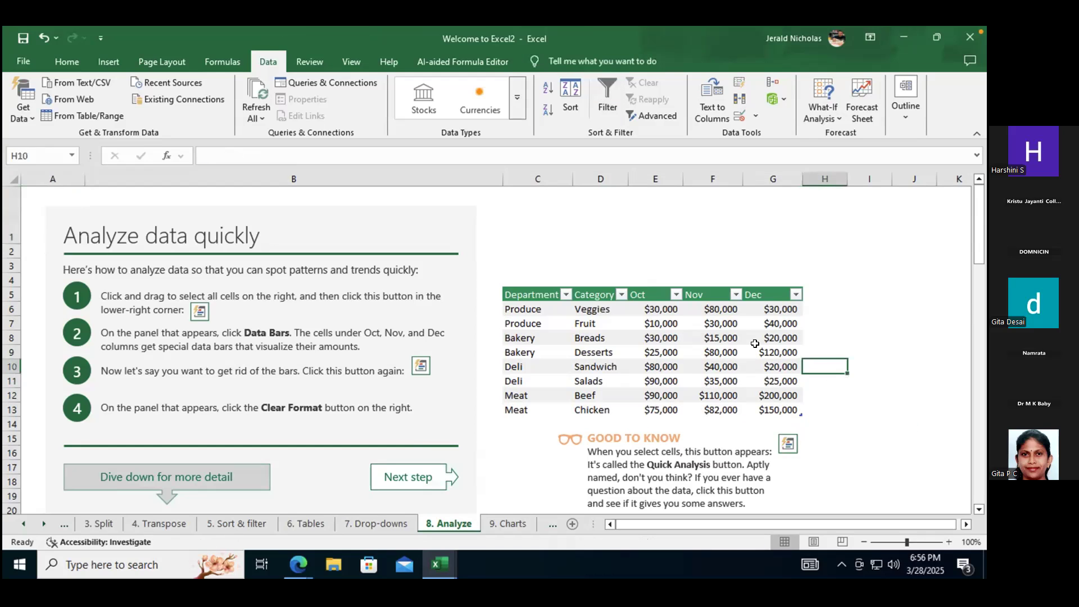
{"action": "left_click", "coordinate": [508, 293]}
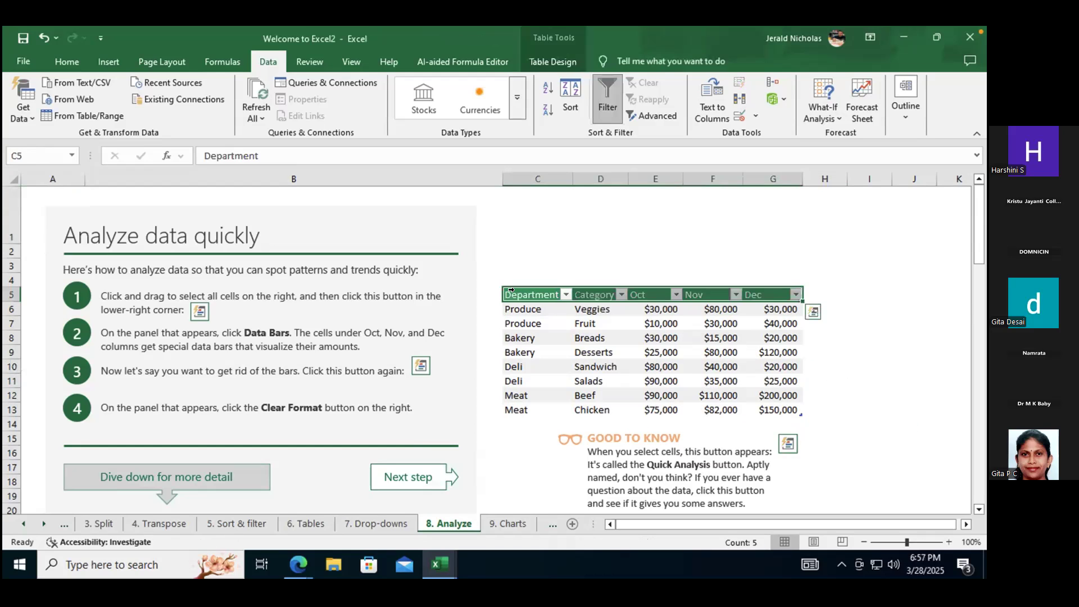
{"action": "left_click", "coordinate": [529, 321]}
{"action": "left_click", "coordinate": [538, 307]}
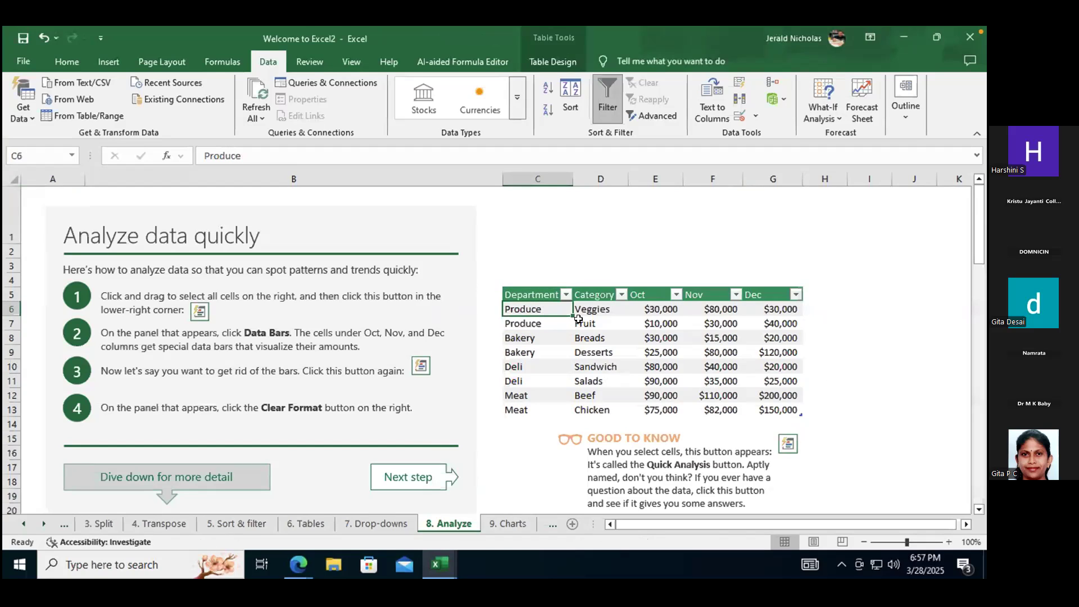
{"action": "left_click_drag", "start_coordinate": [578, 318], "coordinate": [804, 411]}
{"action": "key", "text": "ctrl+z"}
Select the sales data C6:G13 and use the Clear Format option of Quick Analysis on it.
{"action": "left_click_drag", "start_coordinate": [518, 302], "coordinate": [793, 411]}
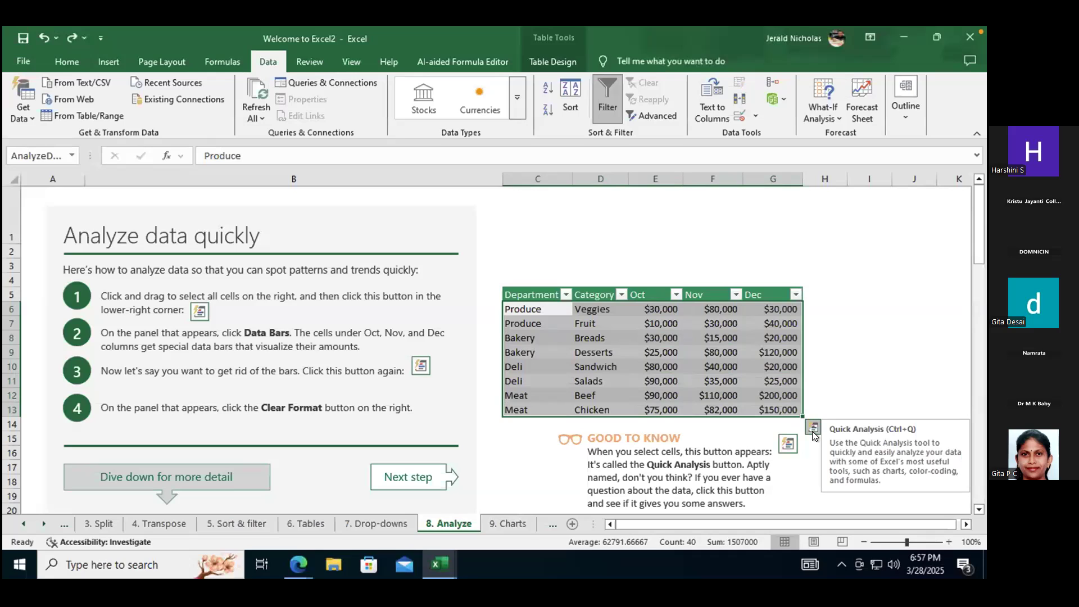
{"action": "left_click", "coordinate": [812, 428]}
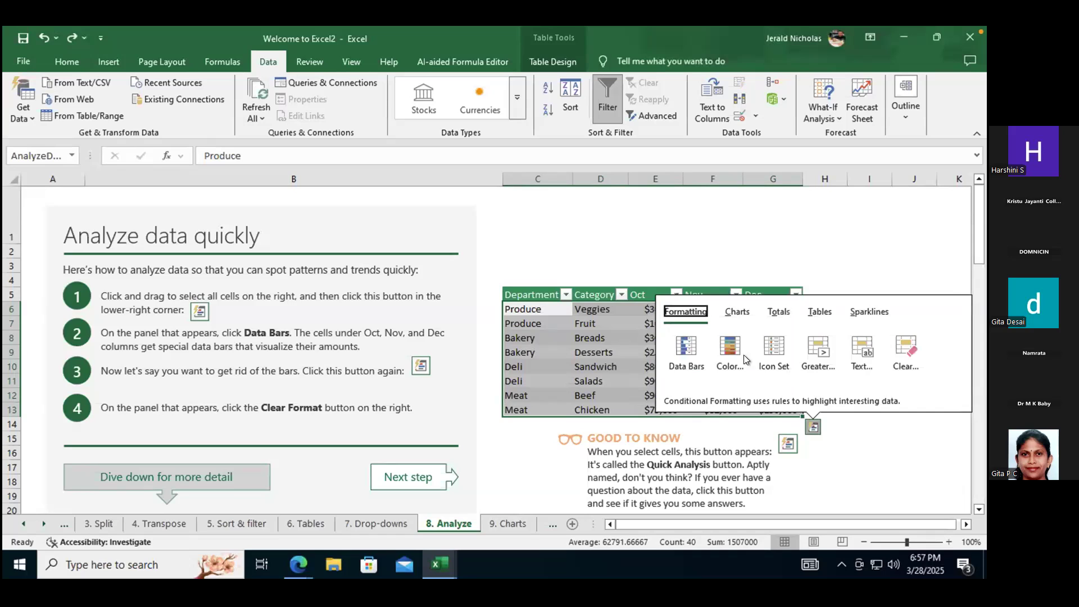
{"action": "left_click", "coordinate": [903, 352]}
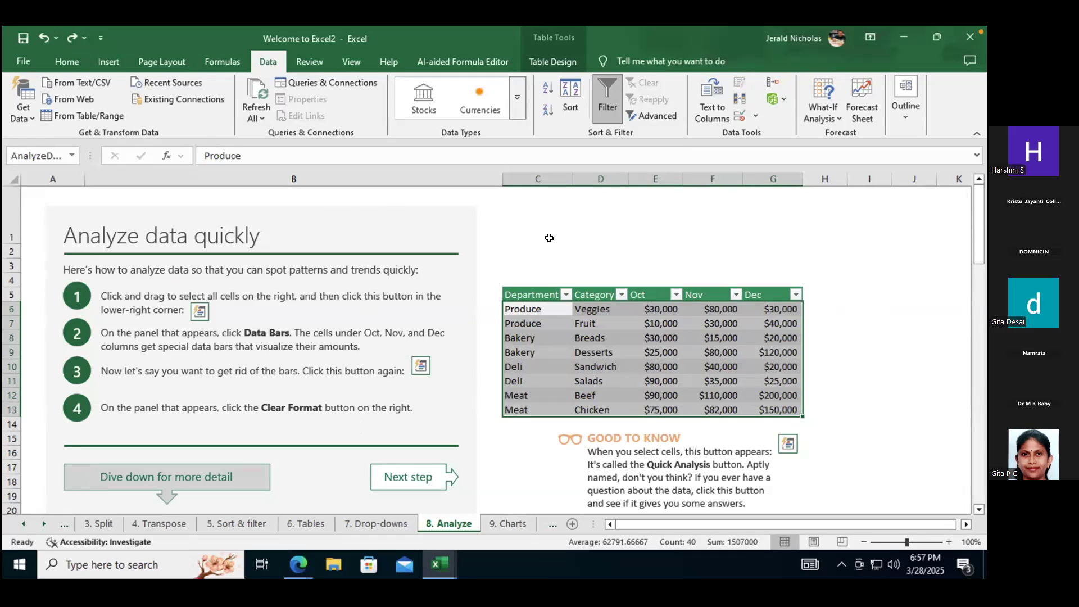
Preview the Quick Analysis formatting and totals options on the selected sales data, then dismiss them without applying any.
{"action": "left_click", "coordinate": [67, 63]}
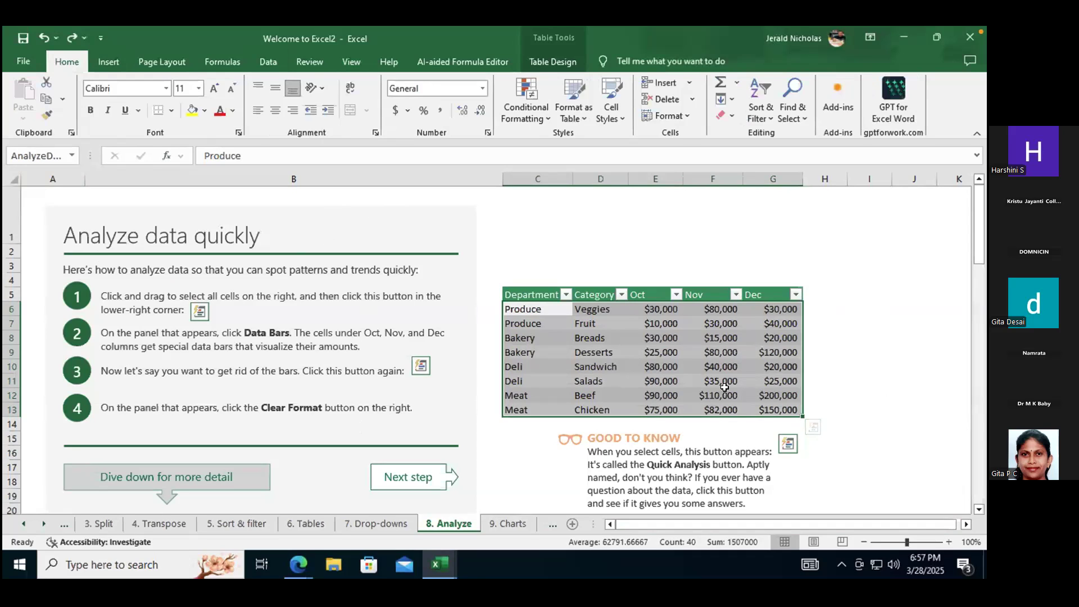
{"action": "left_click", "coordinate": [814, 428]}
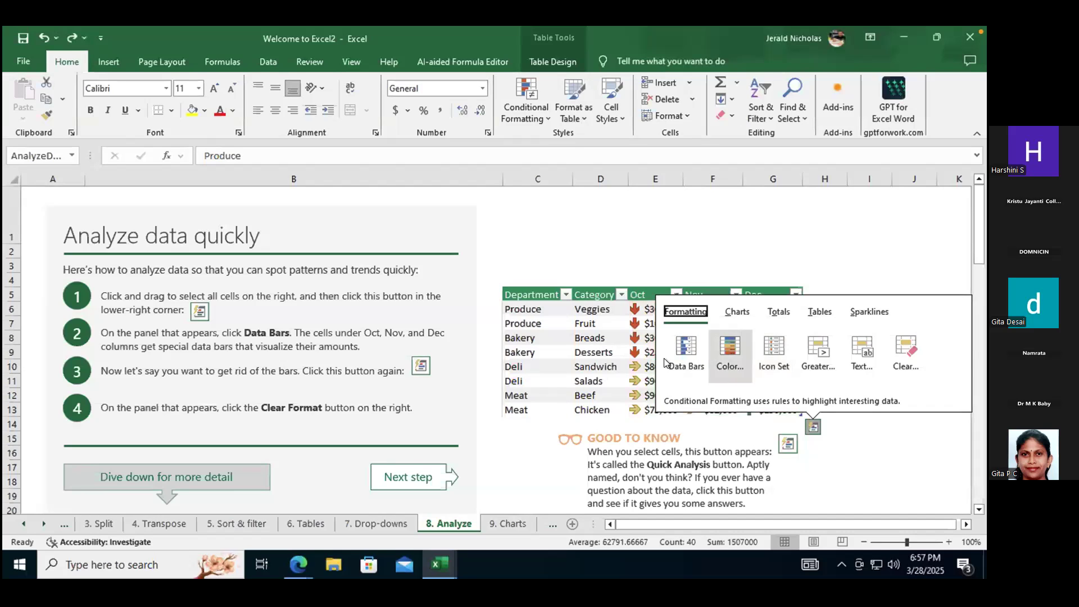
{"action": "left_click", "coordinate": [776, 313]}
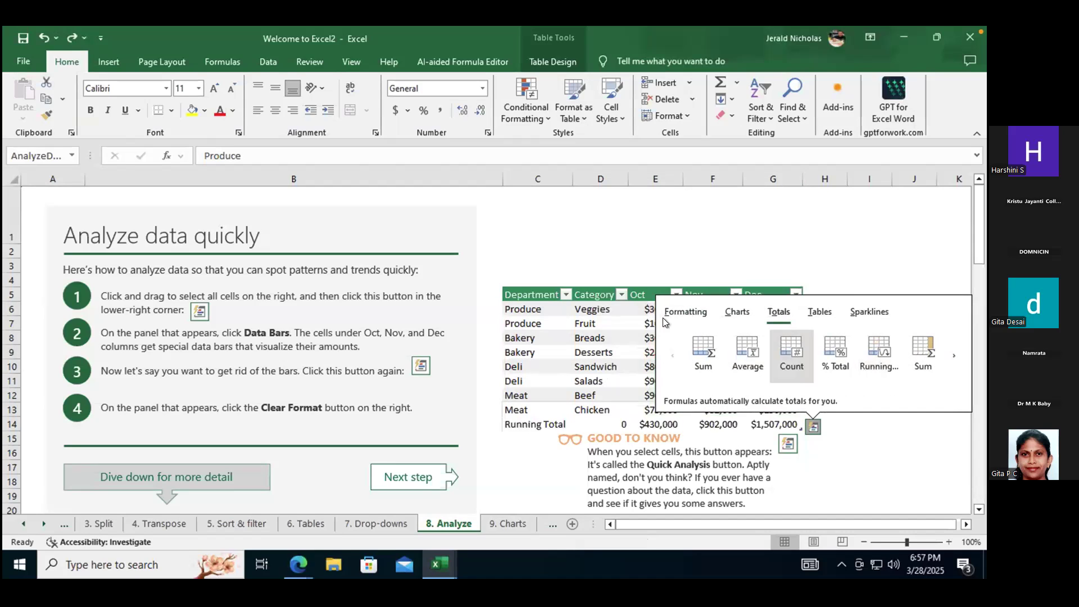
{"action": "left_click", "coordinate": [787, 221]}
Create the first recommended clustered column chart from the table C34:G42 in the Quickly make a chart exercise, using Quick Analysis.
{"action": "scroll", "coordinate": [671, 390], "scroll_direction": "down", "scroll_amount": 7}
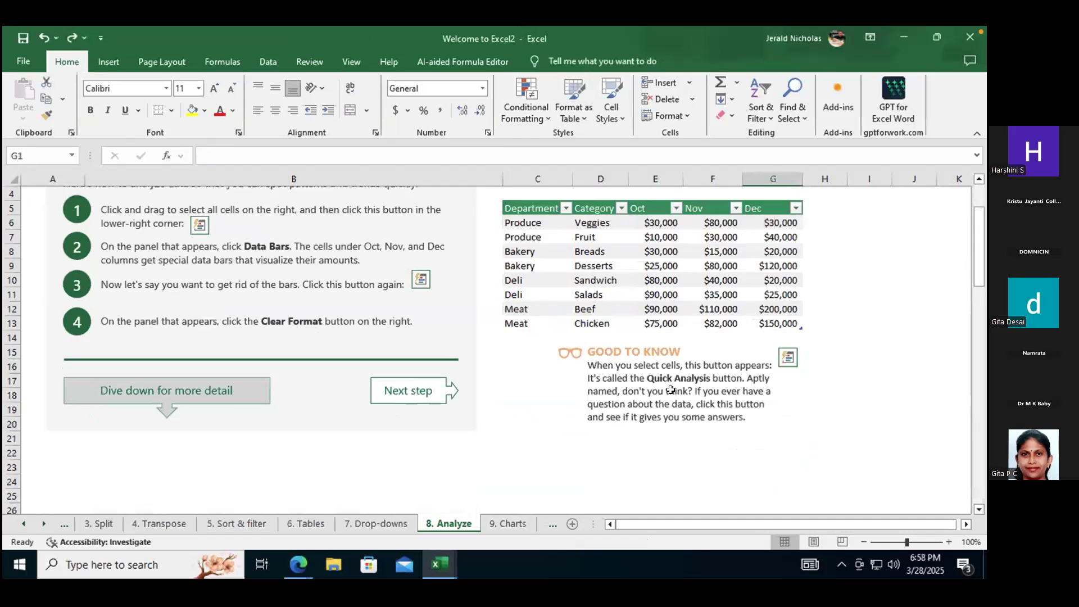
{"action": "scroll", "coordinate": [671, 391], "scroll_direction": "down", "scroll_amount": 1}
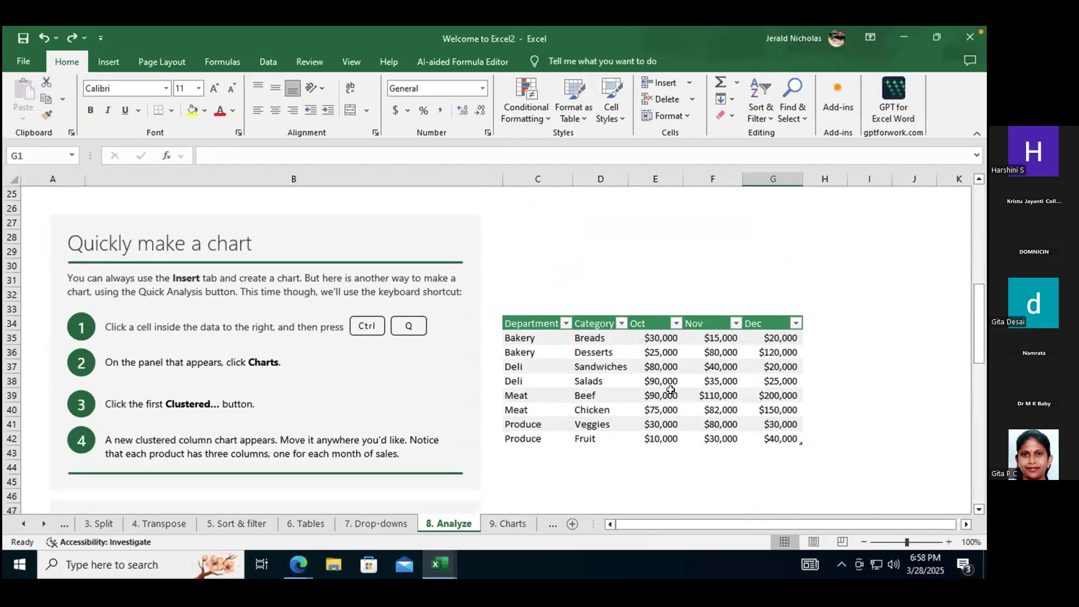
{"action": "left_click", "coordinate": [650, 378]}
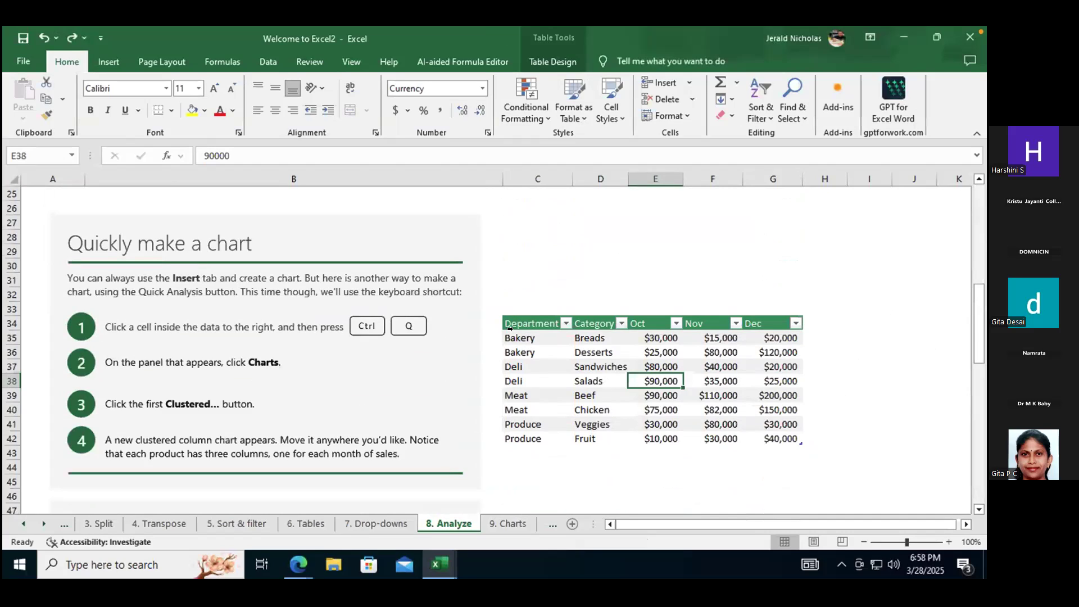
{"action": "left_click", "coordinate": [539, 344]}
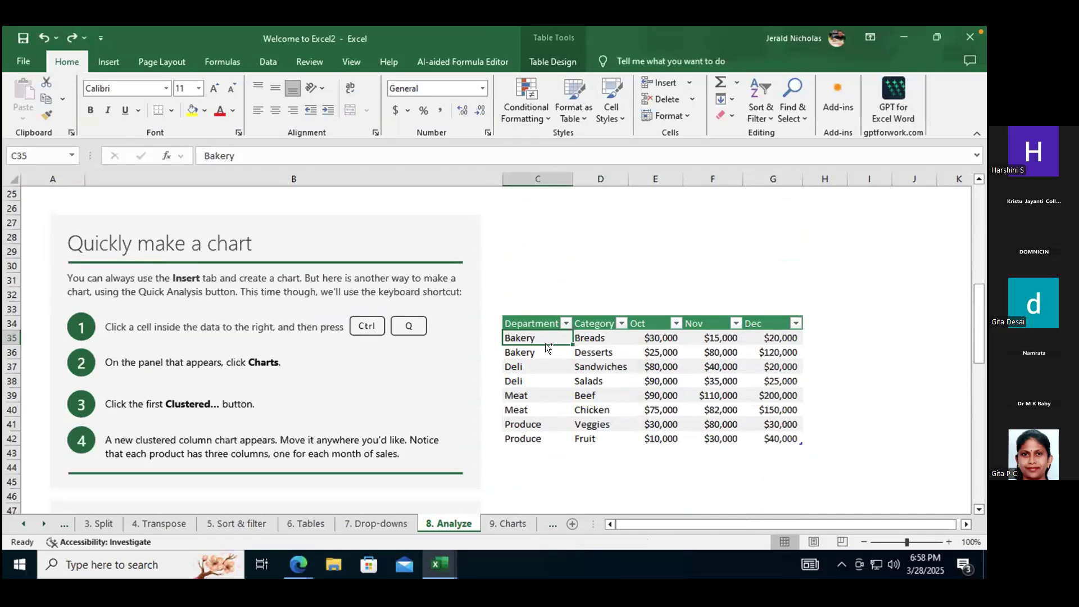
{"action": "key", "text": "ctrl+q"}
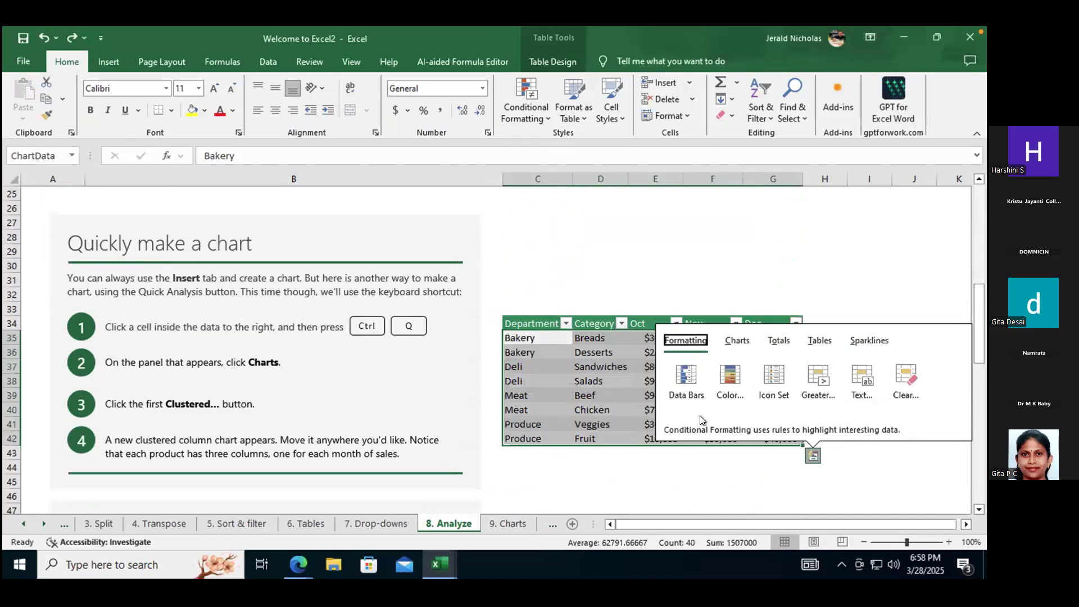
{"action": "left_click", "coordinate": [737, 341]}
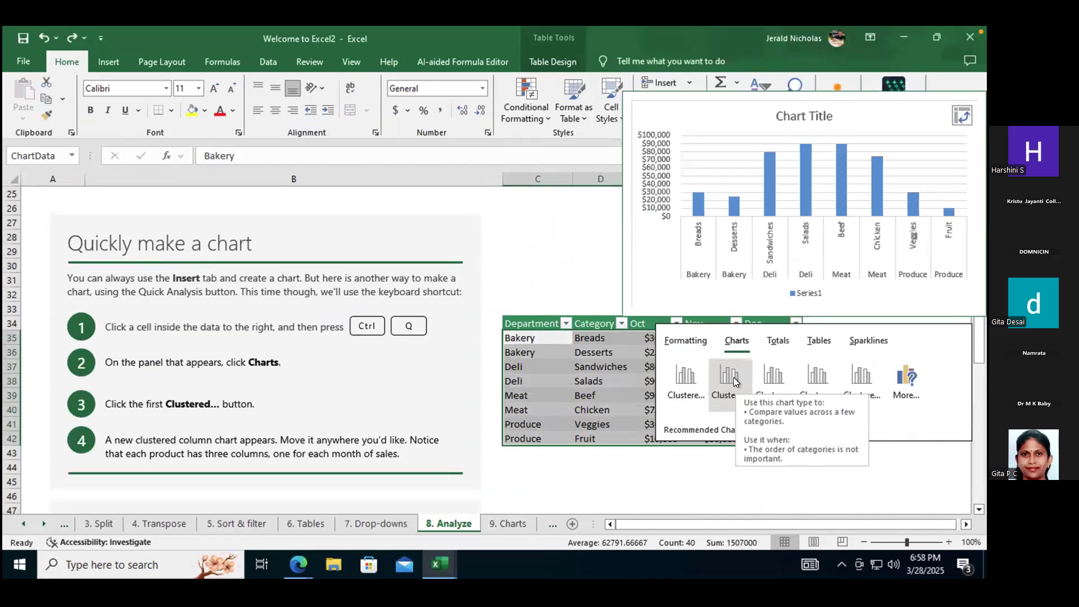
{"action": "left_click", "coordinate": [692, 376]}
Place the new clustered column chart below the exercise table, starting at about row 44.
{"action": "left_click_drag", "start_coordinate": [696, 356], "coordinate": [643, 348]}
{"action": "key", "text": "ctrl+z"}
{"action": "left_click", "coordinate": [687, 256]}
{"action": "left_click_drag", "start_coordinate": [543, 266], "coordinate": [750, 450]}
{"action": "scroll", "coordinate": [790, 402], "scroll_direction": "down", "scroll_amount": 2}
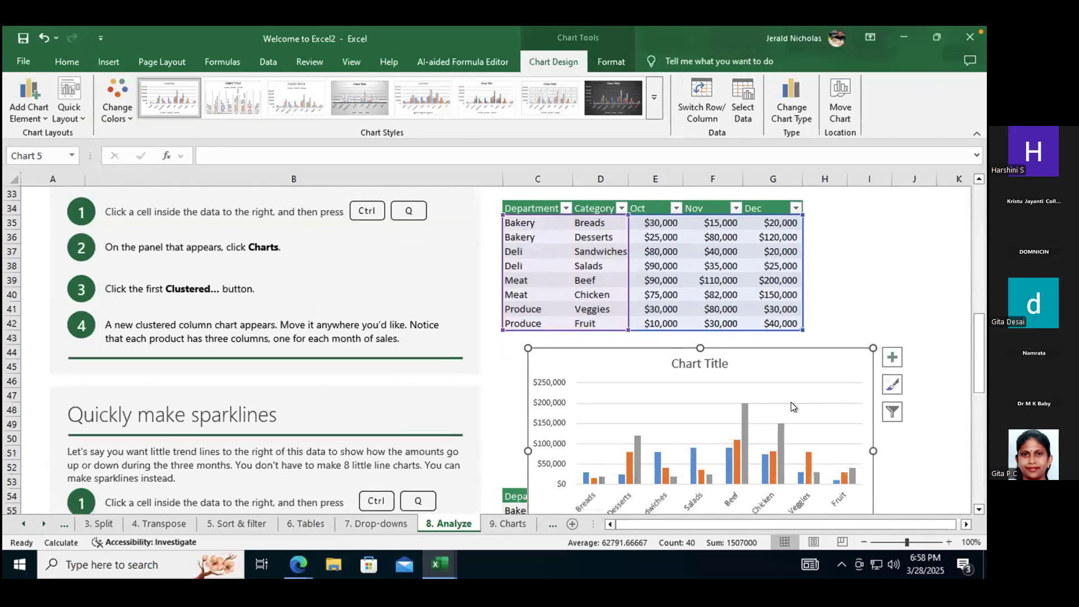
{"action": "scroll", "coordinate": [791, 403], "scroll_direction": "up", "scroll_amount": 9}
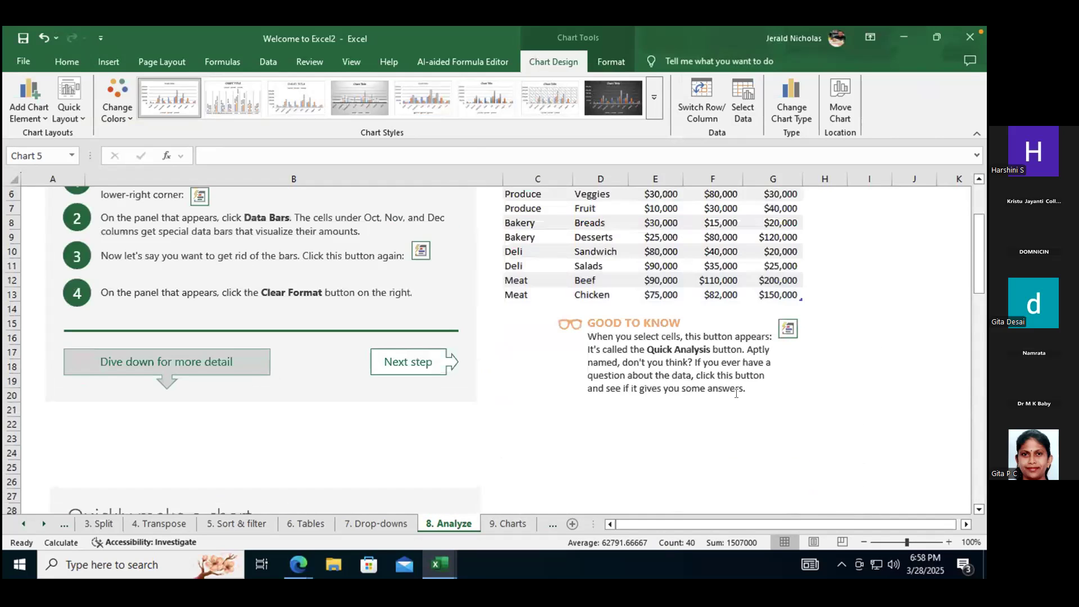
{"action": "scroll", "coordinate": [736, 393], "scroll_direction": "up", "scroll_amount": 3}
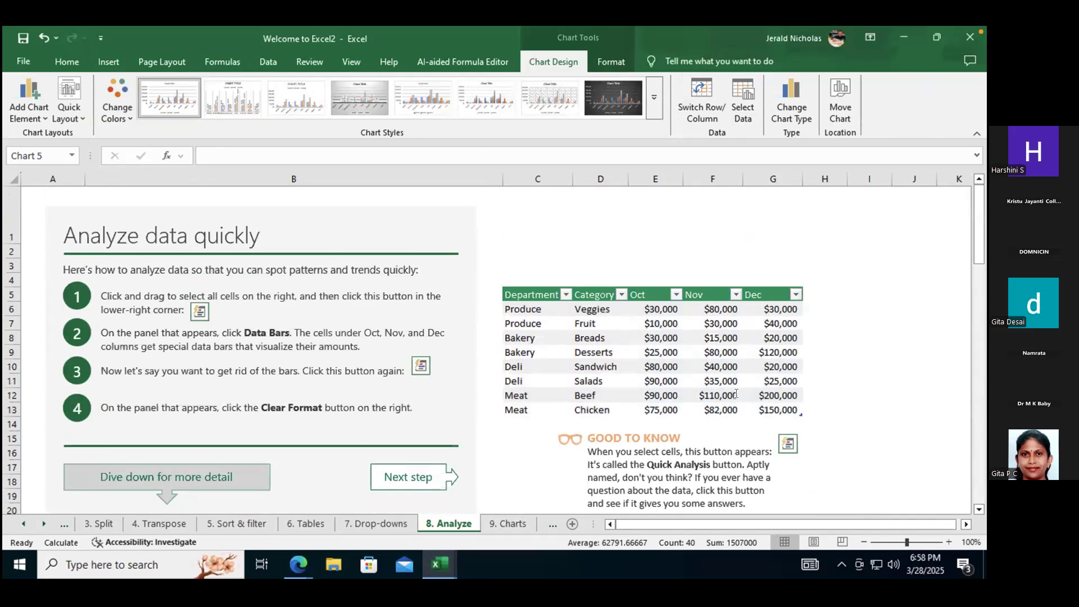
{"action": "scroll", "coordinate": [737, 393], "scroll_direction": "down", "scroll_amount": 3}
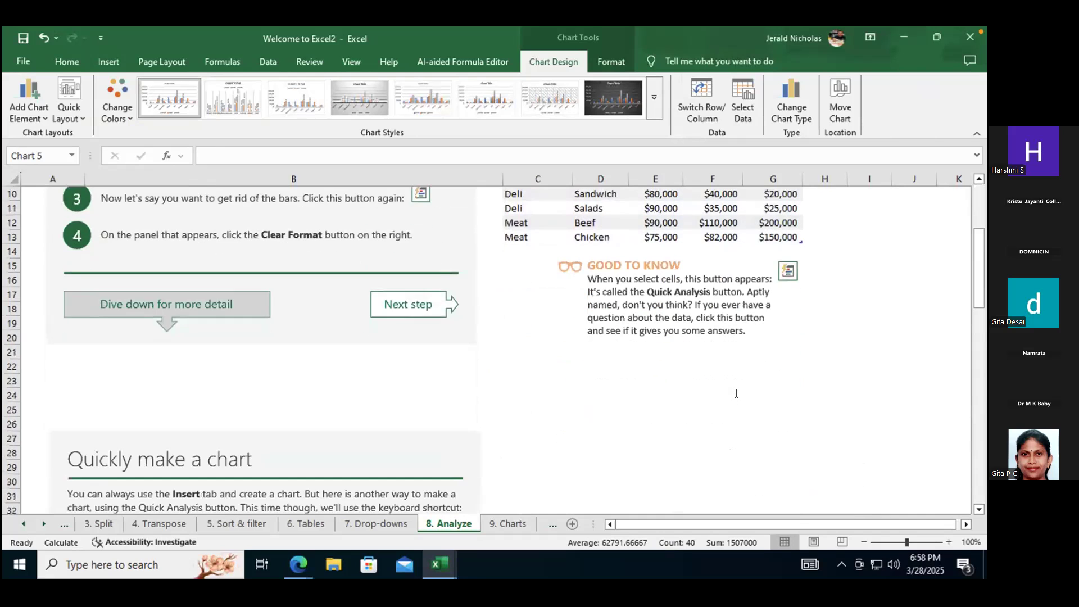
{"action": "scroll", "coordinate": [736, 393], "scroll_direction": "down", "scroll_amount": 7}
{"action": "left_click_drag", "start_coordinate": [702, 394], "coordinate": [961, 290]}
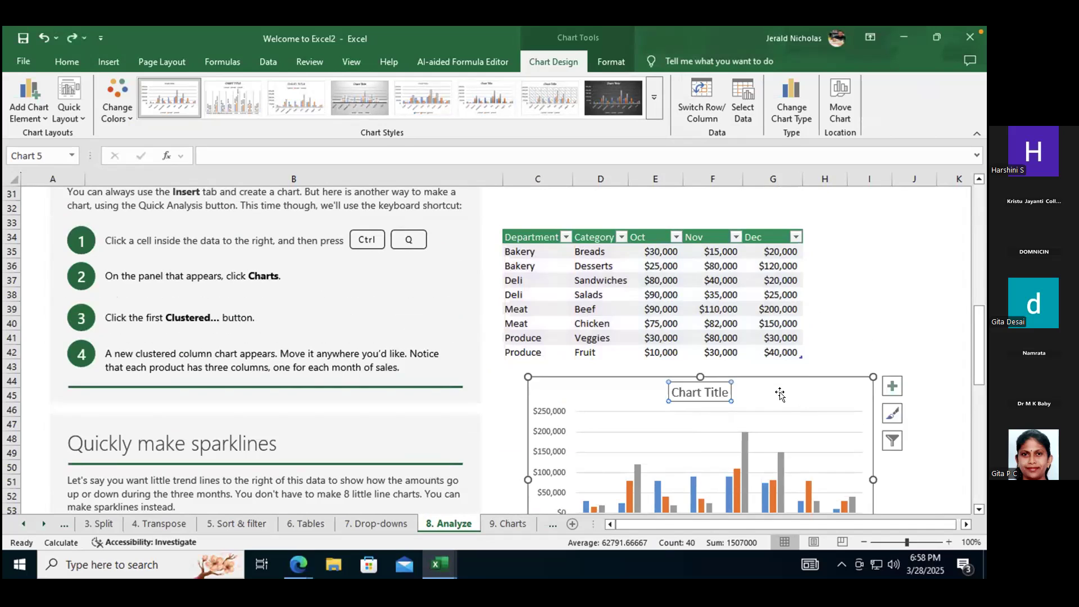
{"action": "key", "text": "ctrl+z"}
{"action": "key", "text": "ctrl+z"}
Move the clustered column chart beside the exercise table, starting at about column H, so that it leaves the data uncovered.
{"action": "left_click_drag", "start_coordinate": [985, 275], "coordinate": [985, 277]}
{"action": "left_click_drag", "start_coordinate": [729, 524], "coordinate": [808, 518]}
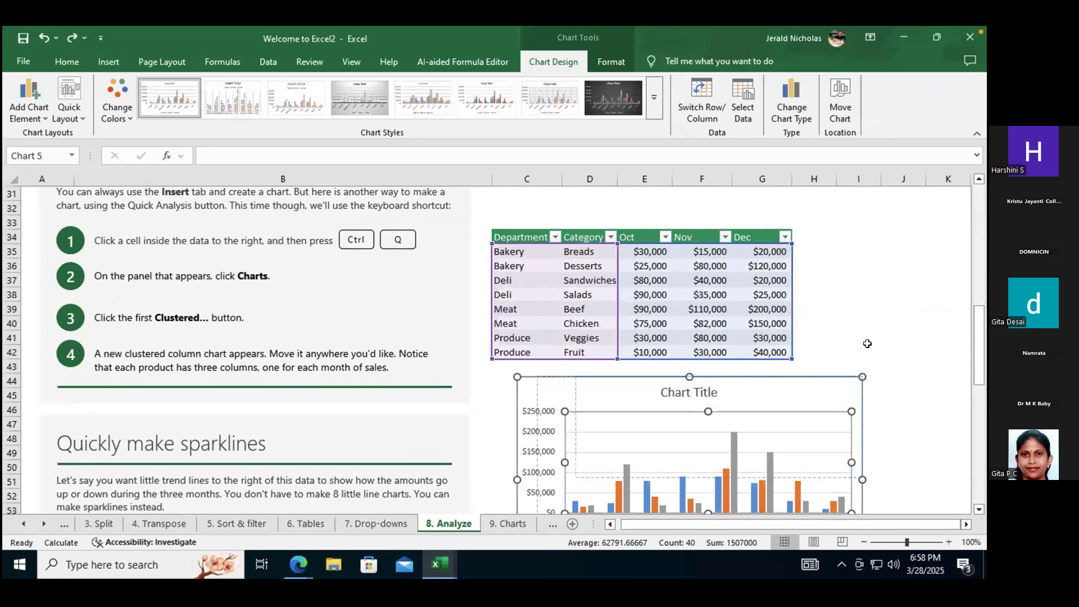
{"action": "left_click", "coordinate": [780, 404]}
{"action": "left_click_drag", "start_coordinate": [774, 386], "coordinate": [935, 241]}
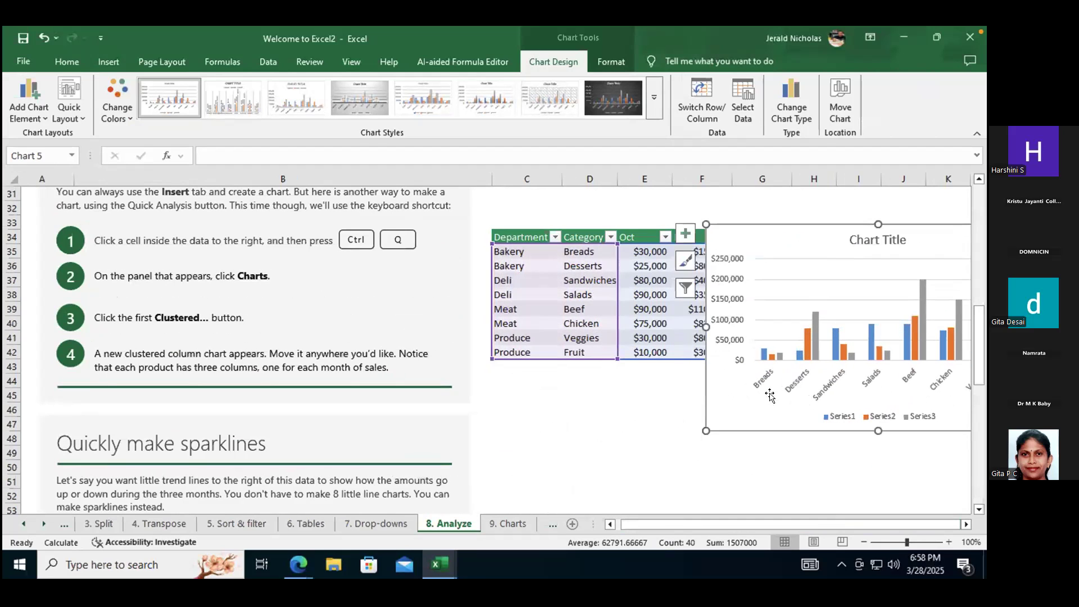
{"action": "left_click_drag", "start_coordinate": [722, 407], "coordinate": [884, 289]}
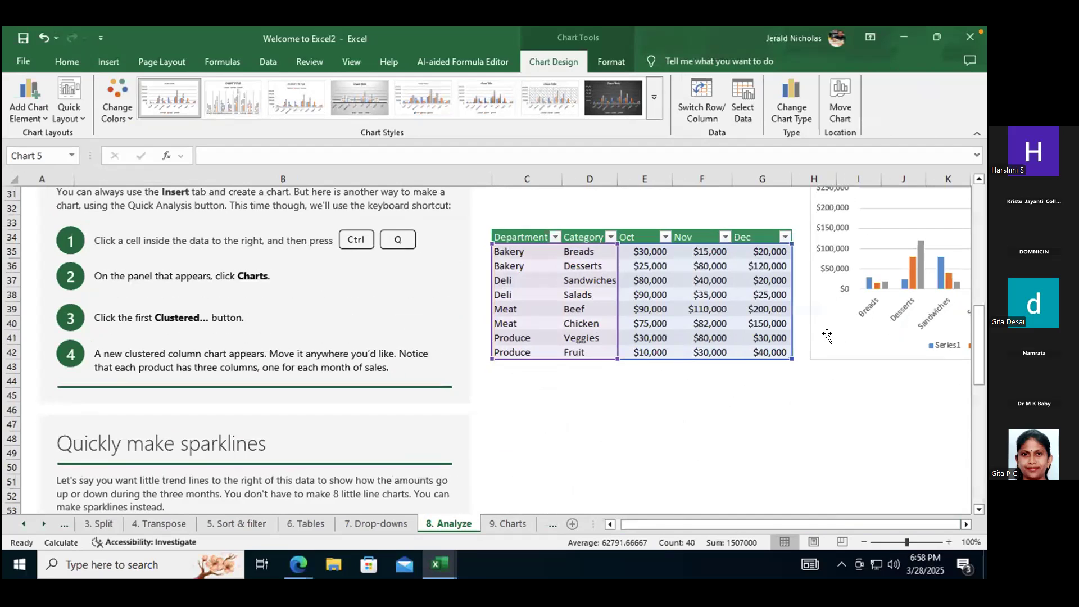
Preview the first recommended clustered column chart for the table C34:G42 with Quick Analysis, then dismiss it without inserting another chart.
{"action": "scroll", "coordinate": [783, 433], "scroll_direction": "up", "scroll_amount": 1}
{"action": "left_click_drag", "start_coordinate": [745, 525], "coordinate": [933, 501]}
{"action": "mouse_move", "coordinate": [838, 523]}
{"action": "left_mouse_down"}
{"action": "mouse_move", "coordinate": [919, 522]}
{"action": "mouse_move", "coordinate": [838, 523]}
{"action": "left_mouse_up"}
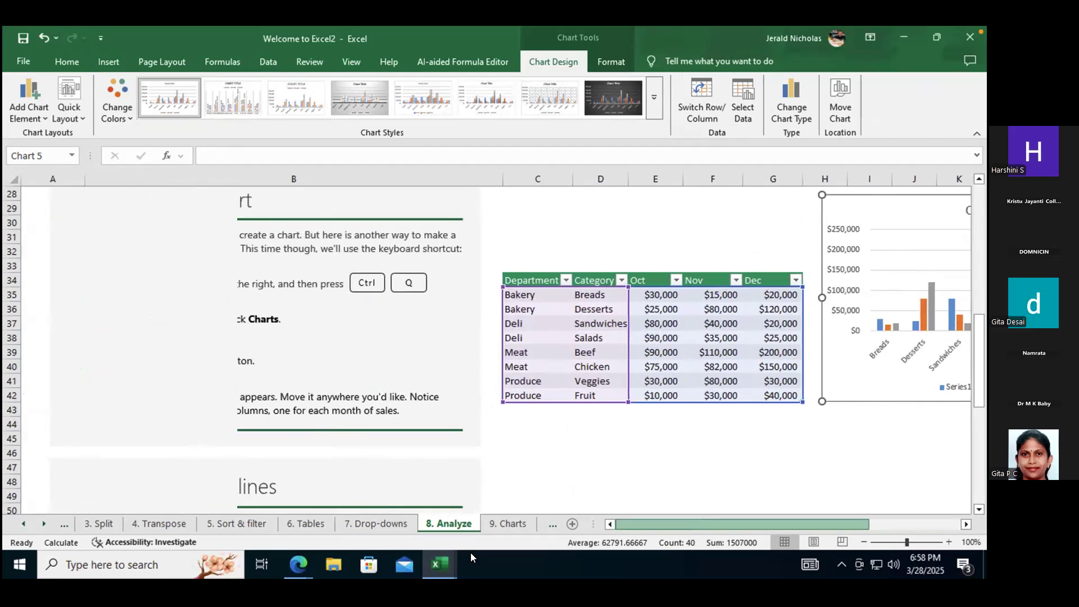
{"action": "left_click", "coordinate": [703, 353]}
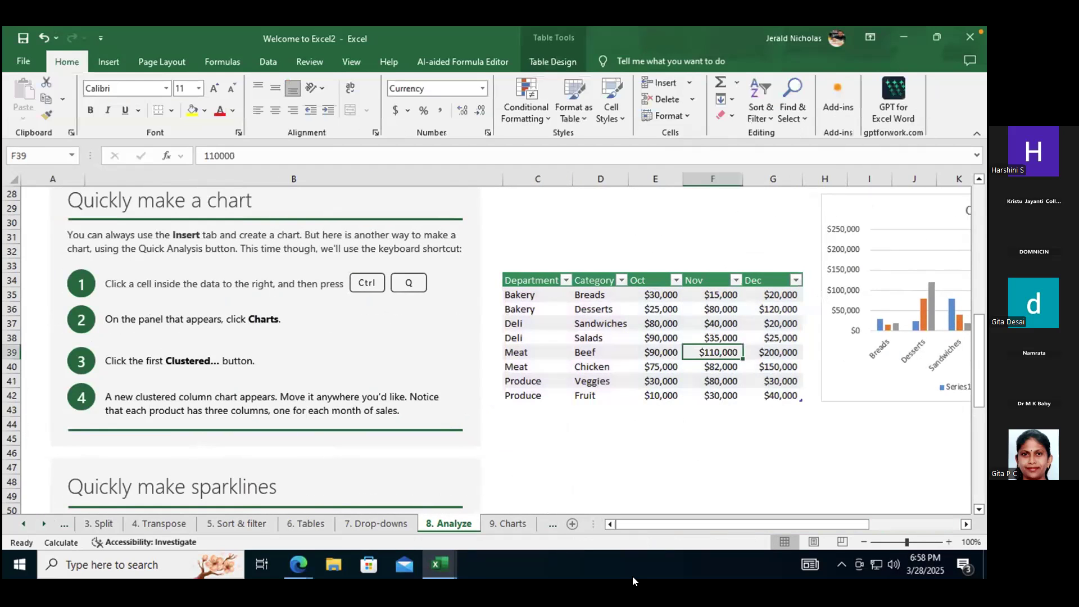
{"action": "left_click", "coordinate": [548, 296]}
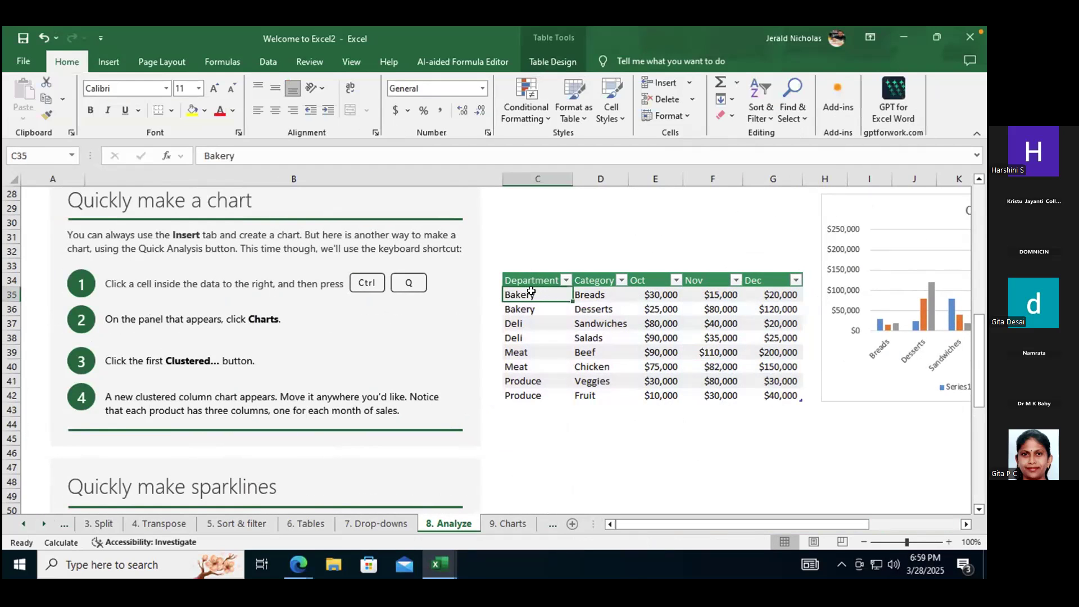
{"action": "key", "text": "ctrl+q"}
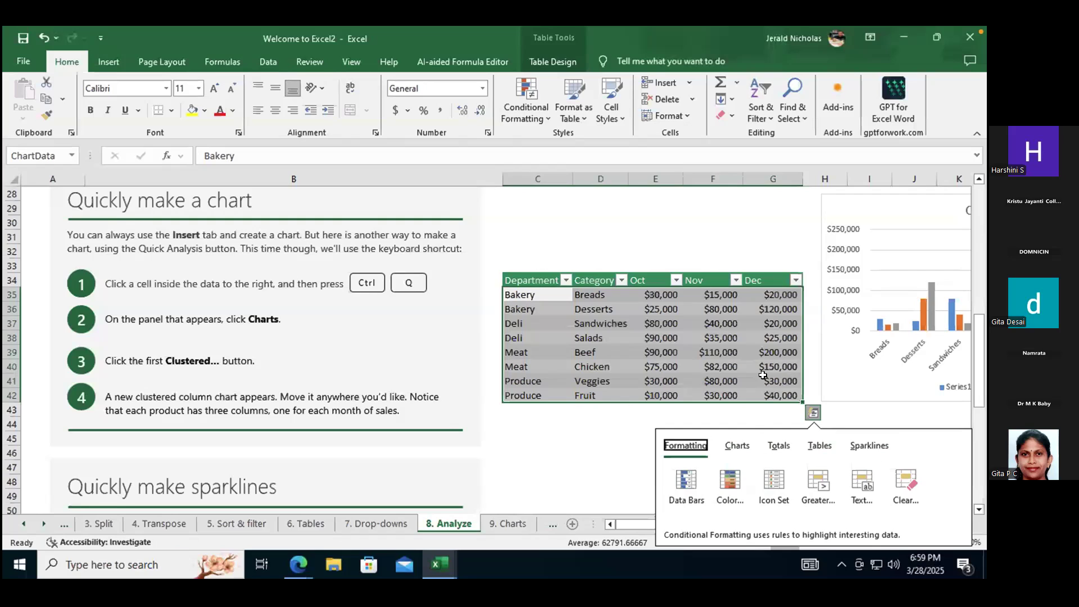
{"action": "key", "text": "Escape"}
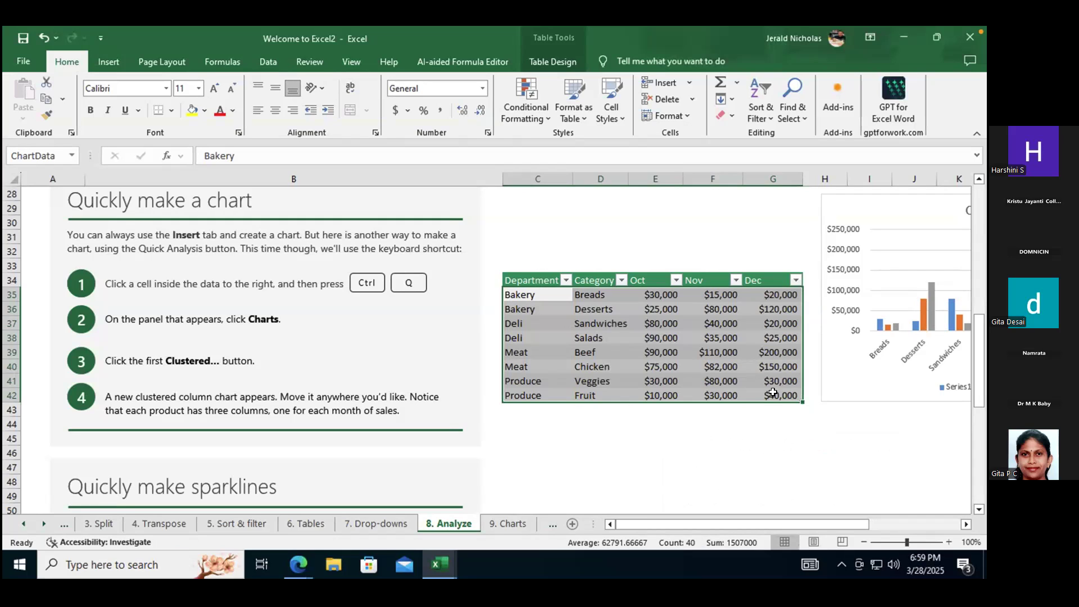
{"action": "key", "text": "ctrl+q"}
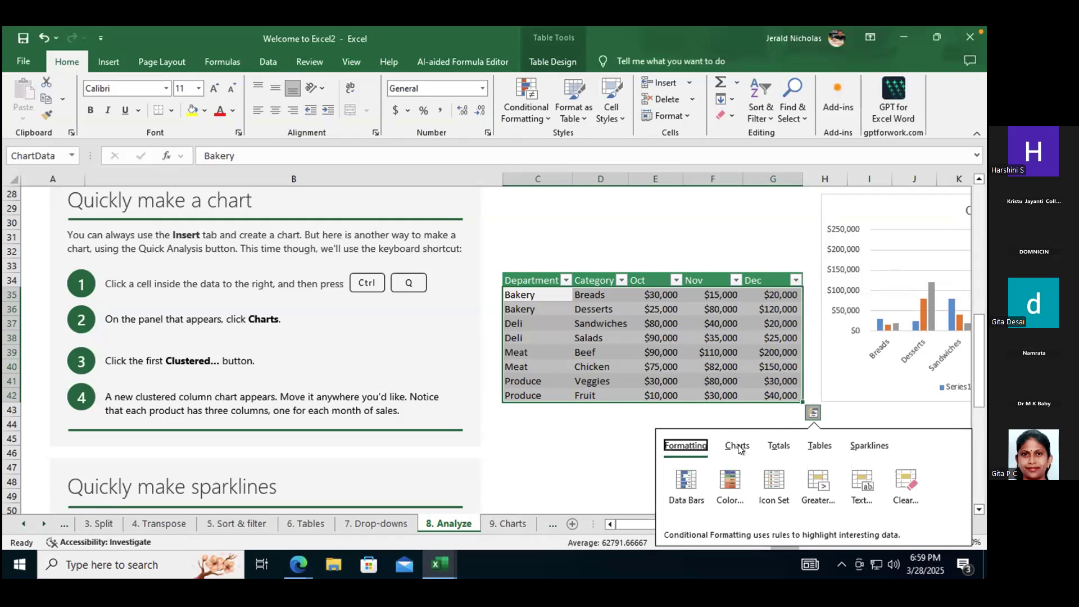
{"action": "left_click", "coordinate": [737, 445]}
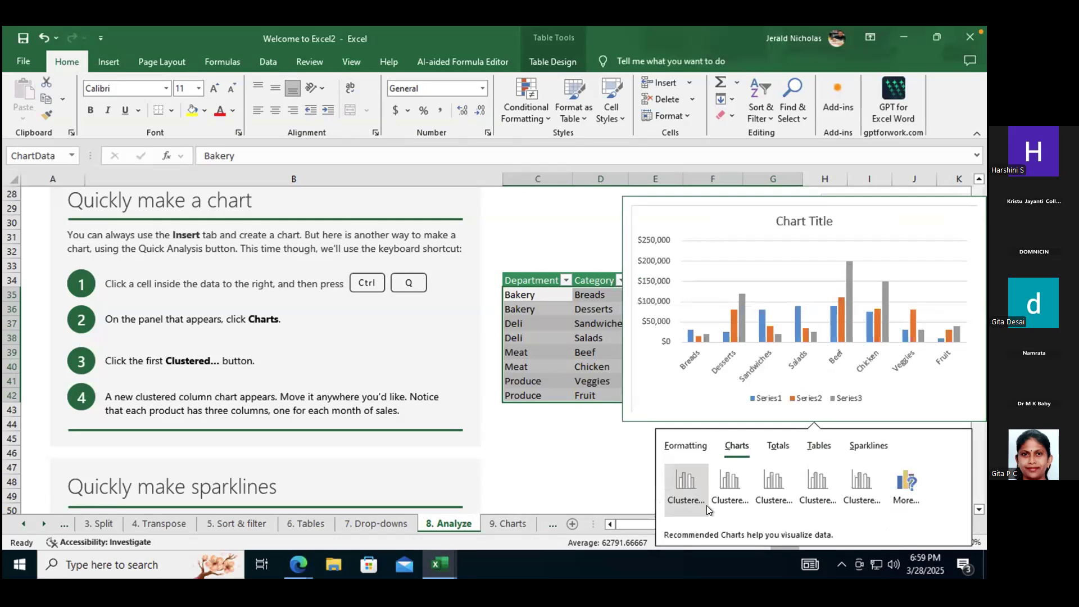
{"action": "left_click", "coordinate": [619, 466]}
Add Line sparklines beside the Dec column of the table C54:G62 in the Quickly make sparklines exercise, using Quick Analysis.
{"action": "scroll", "coordinate": [651, 456], "scroll_direction": "down", "scroll_amount": 1}
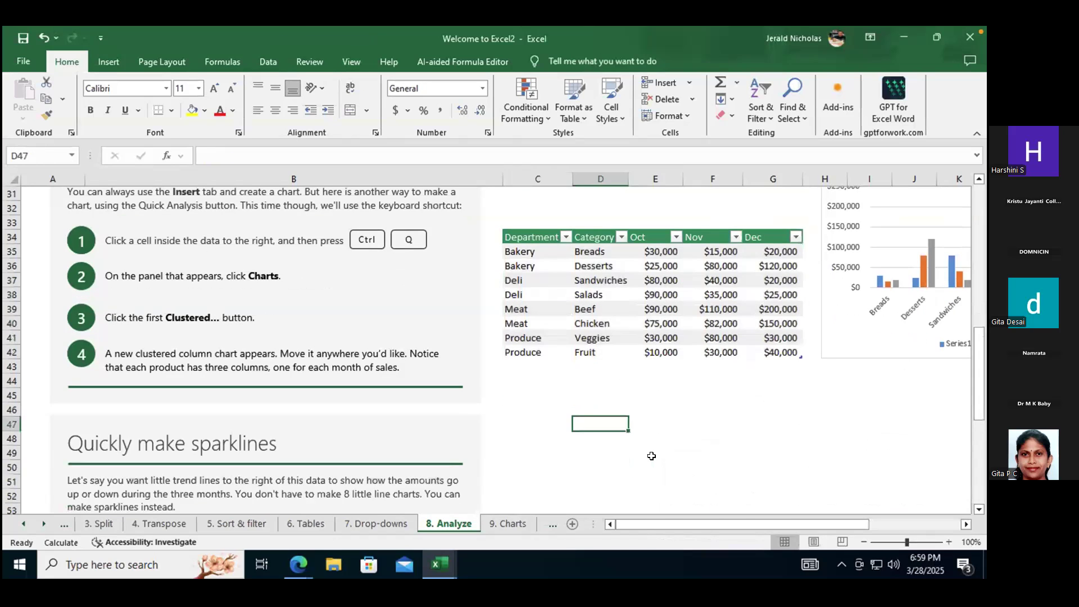
{"action": "scroll", "coordinate": [652, 456], "scroll_direction": "down", "scroll_amount": 7}
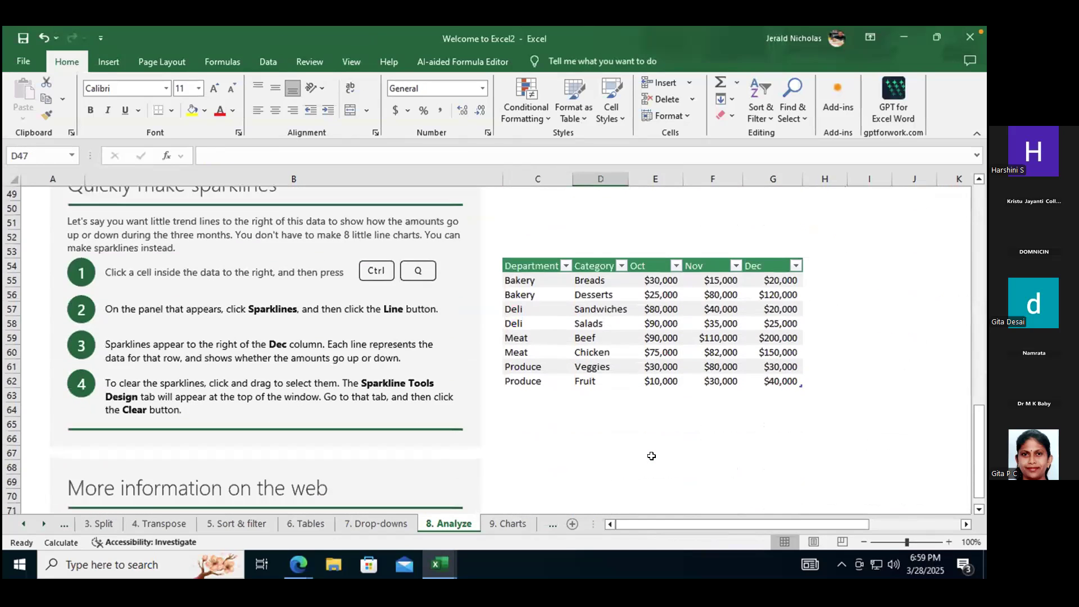
{"action": "scroll", "coordinate": [651, 456], "scroll_direction": "down", "scroll_amount": 2}
{"action": "scroll", "coordinate": [652, 456], "scroll_direction": "up", "scroll_amount": 3}
{"action": "left_click", "coordinate": [589, 306]}
{"action": "scroll", "coordinate": [585, 315], "scroll_direction": "up", "scroll_amount": 1}
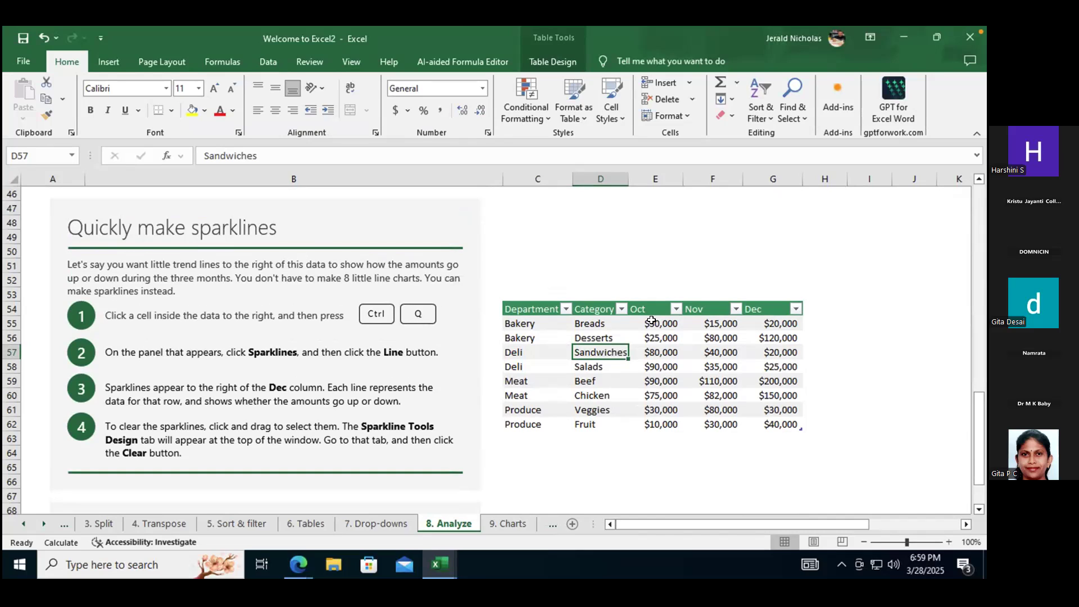
{"action": "key", "text": "ctrl+q"}
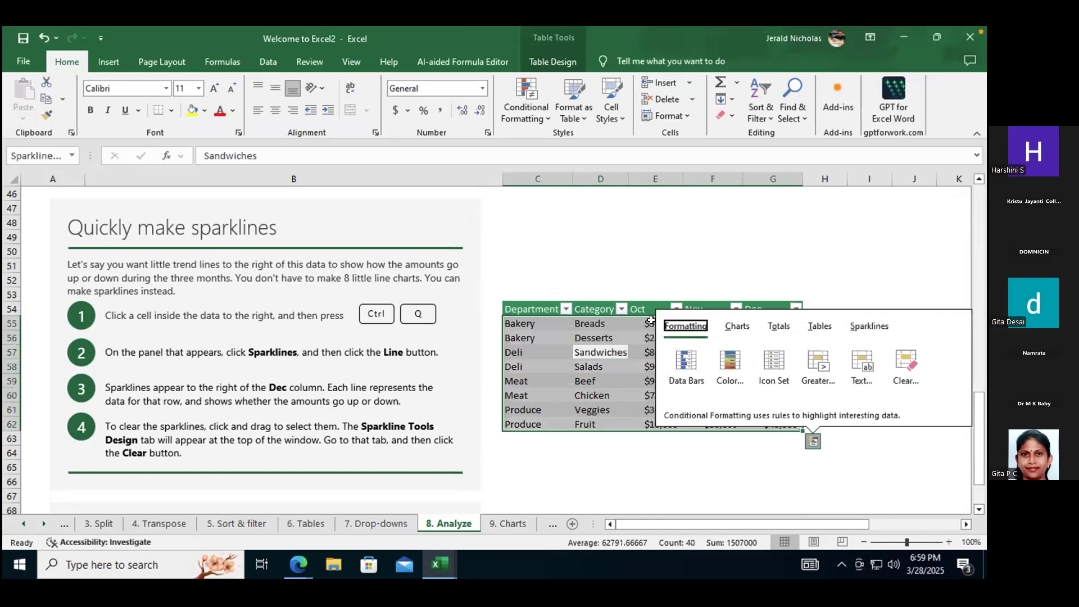
{"action": "left_click", "coordinate": [872, 326]}
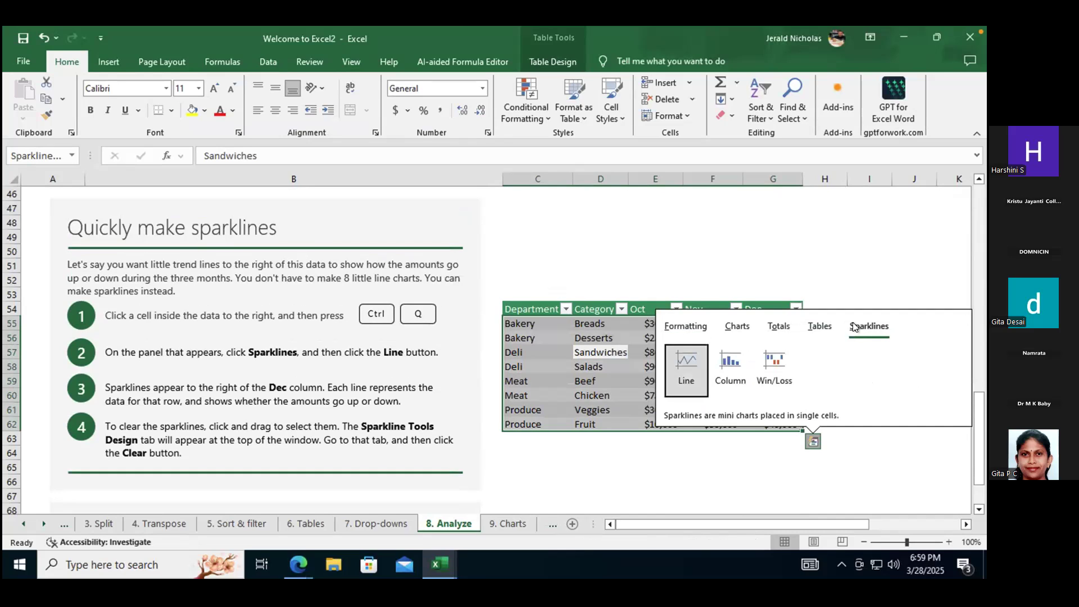
{"action": "left_click", "coordinate": [680, 366]}
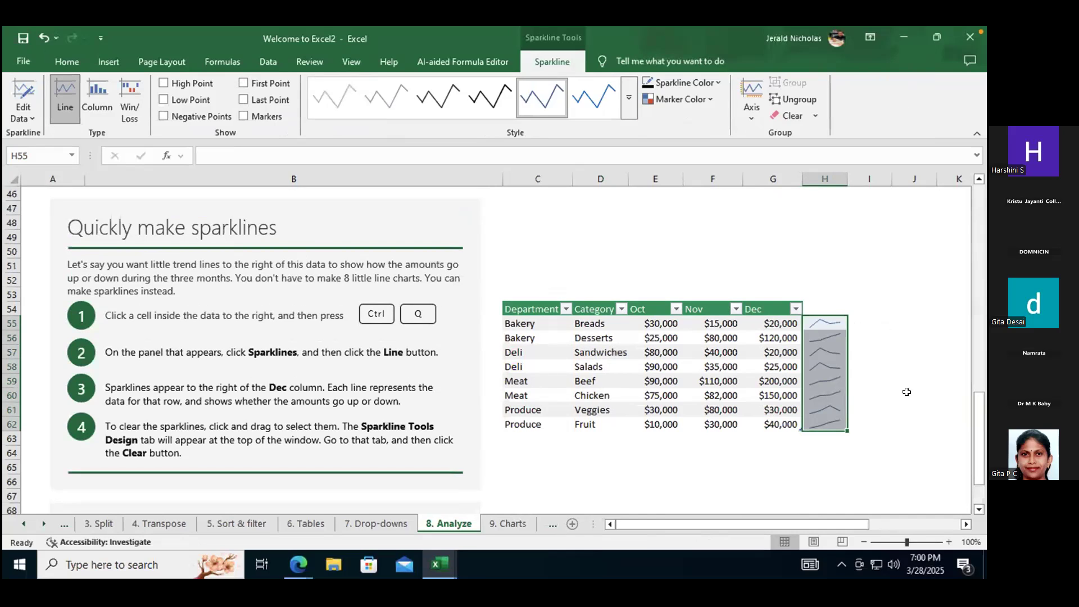
Change the Dec amount for Breads in cell G55 of the sparklines table to 10000.
{"action": "left_click", "coordinate": [669, 323]}
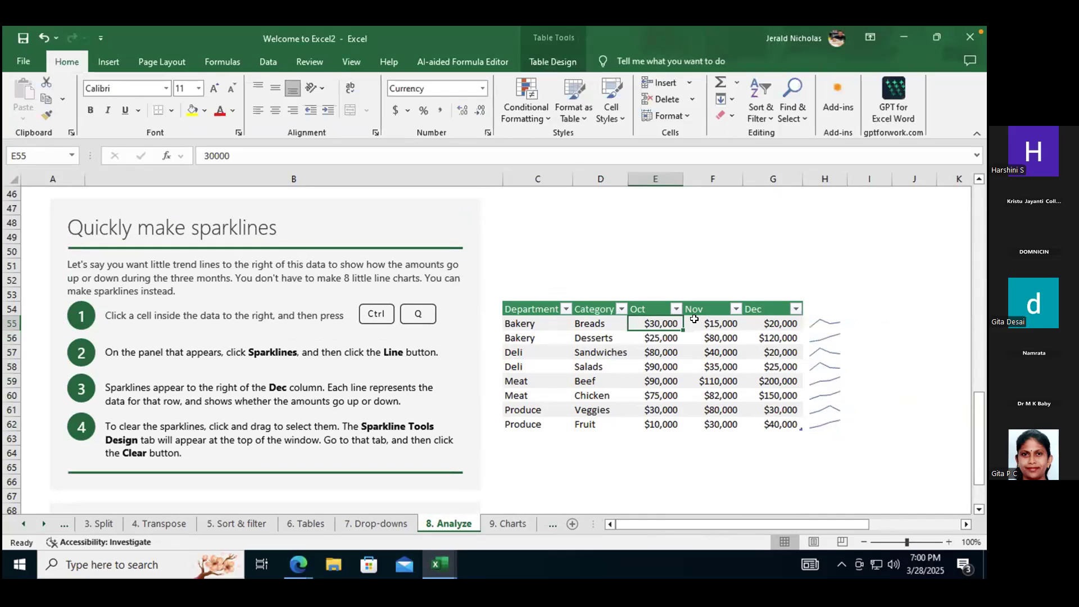
{"action": "left_click", "coordinate": [728, 324]}
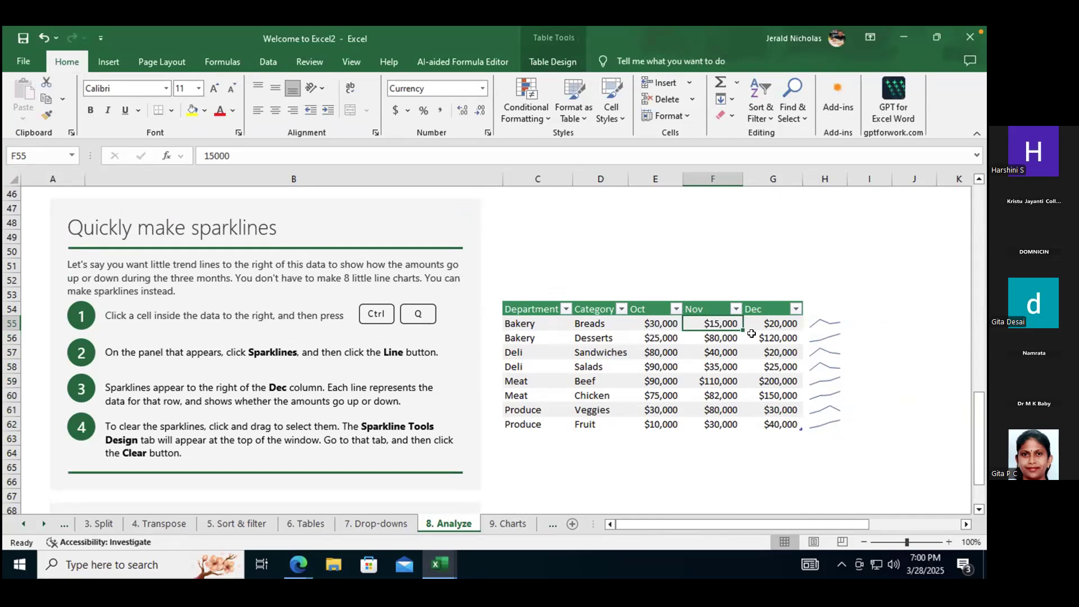
{"action": "left_click", "coordinate": [773, 320]}
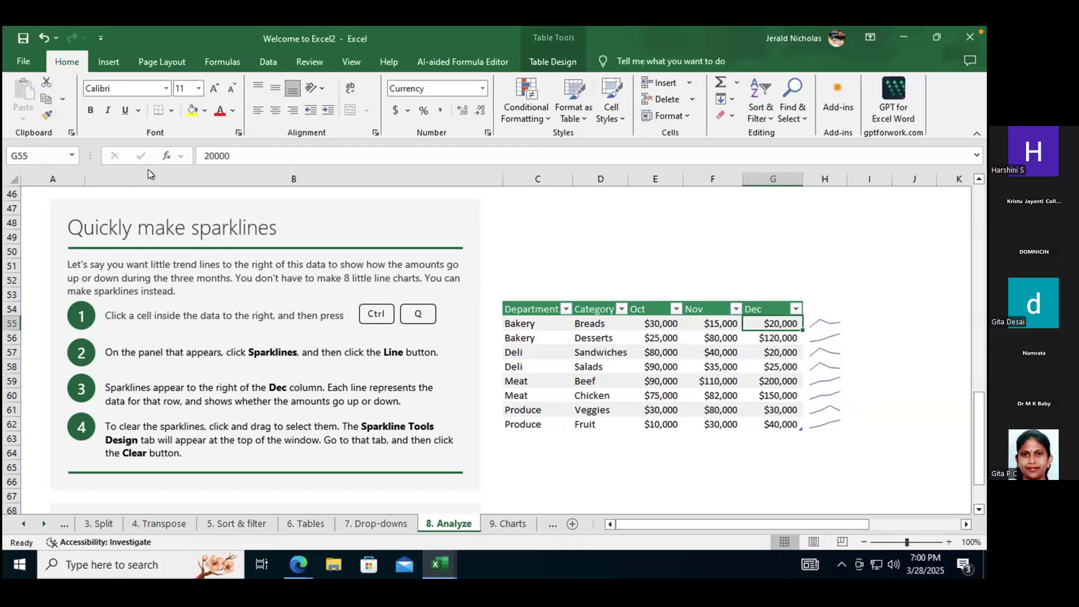
{"action": "left_click", "coordinate": [198, 151]}
{"action": "key", "text": "Delete"}
{"action": "type", "text": "1"}
{"action": "key", "text": "Tab"}
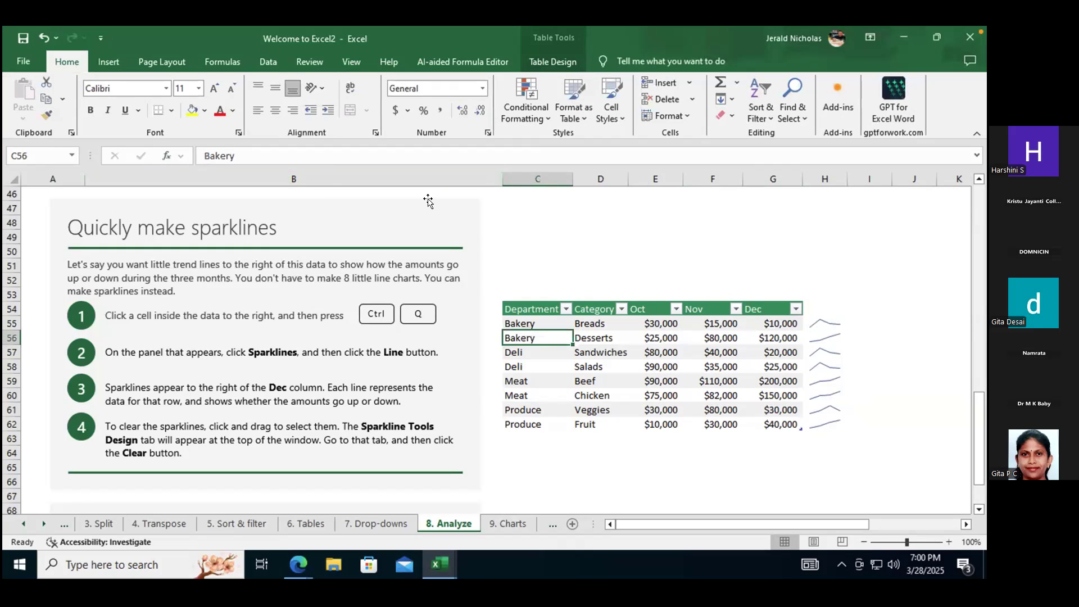
Set the Dec amount for Breads in G55 to 50000 and check its sparkline in H55.
{"action": "left_click", "coordinate": [775, 322]}
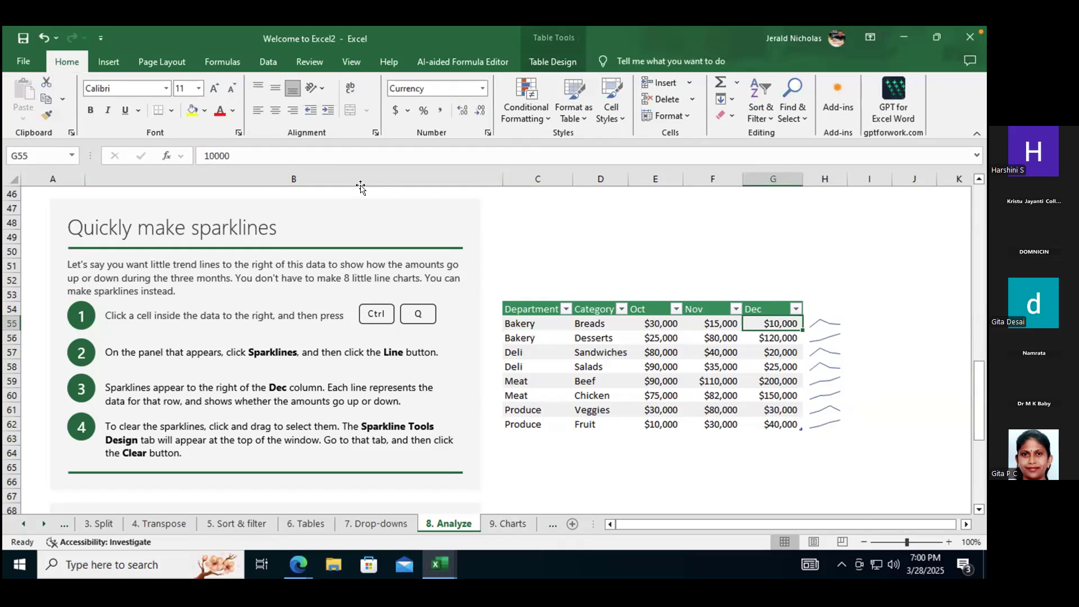
{"action": "left_click", "coordinate": [208, 155]}
{"action": "key", "text": "BackSpace"}
{"action": "type", "text": "5"}
{"action": "key", "text": "Return"}
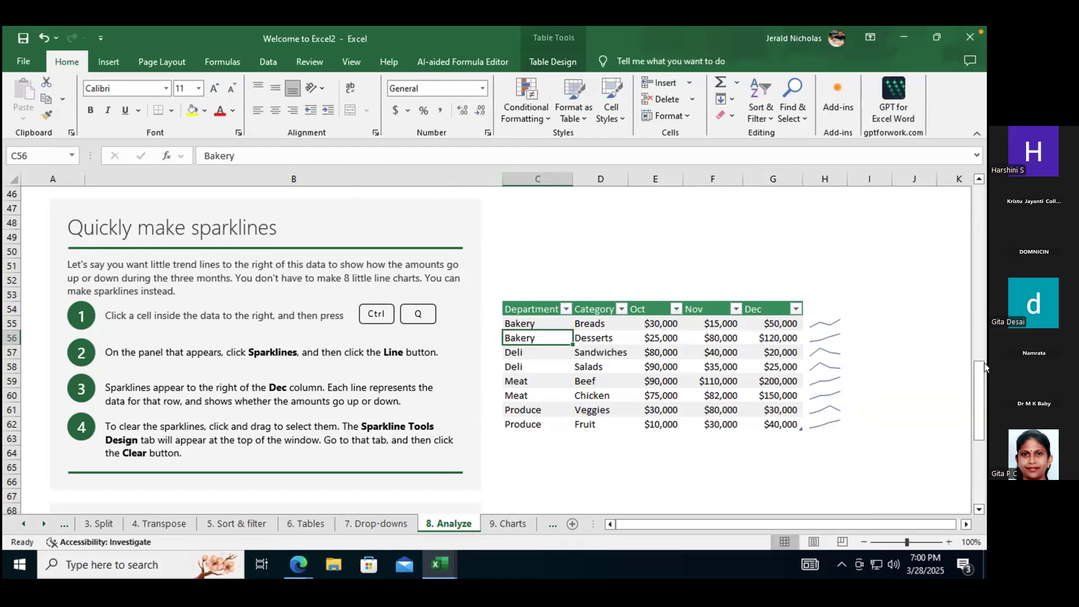
{"action": "left_click", "coordinate": [820, 320]}
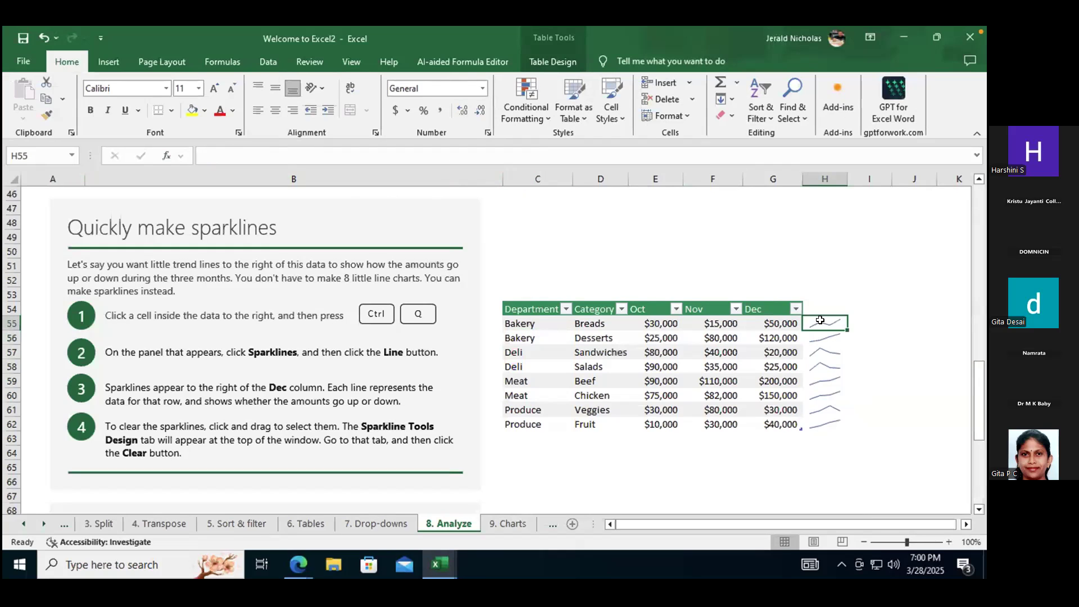
{"action": "left_click", "coordinate": [881, 318]}
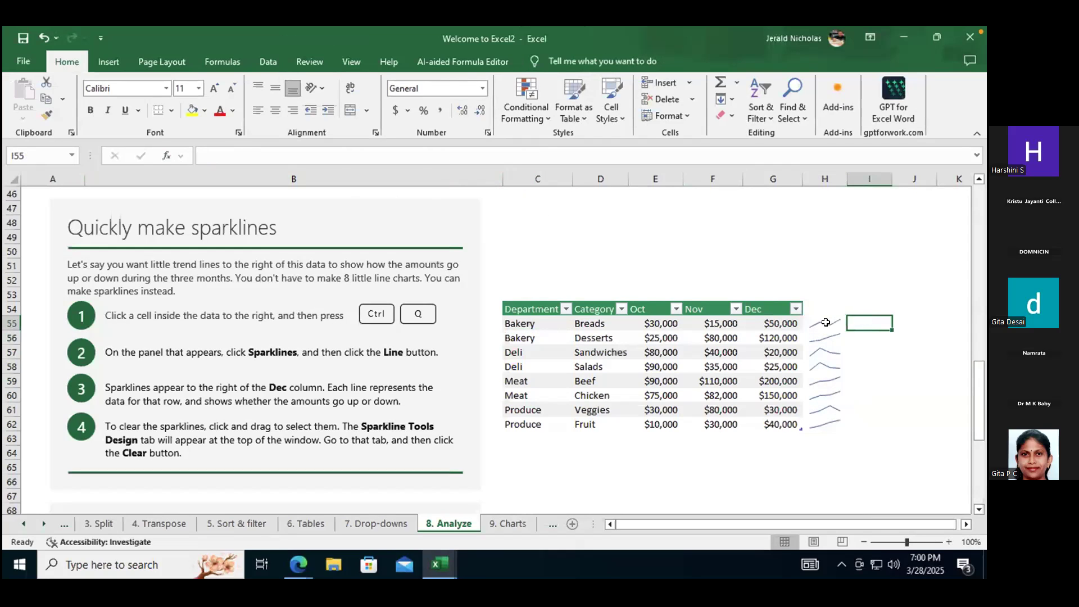
Go to the 9. Charts sheet and look over the Great charts recommended for you exercise.
{"action": "left_click", "coordinate": [501, 524]}
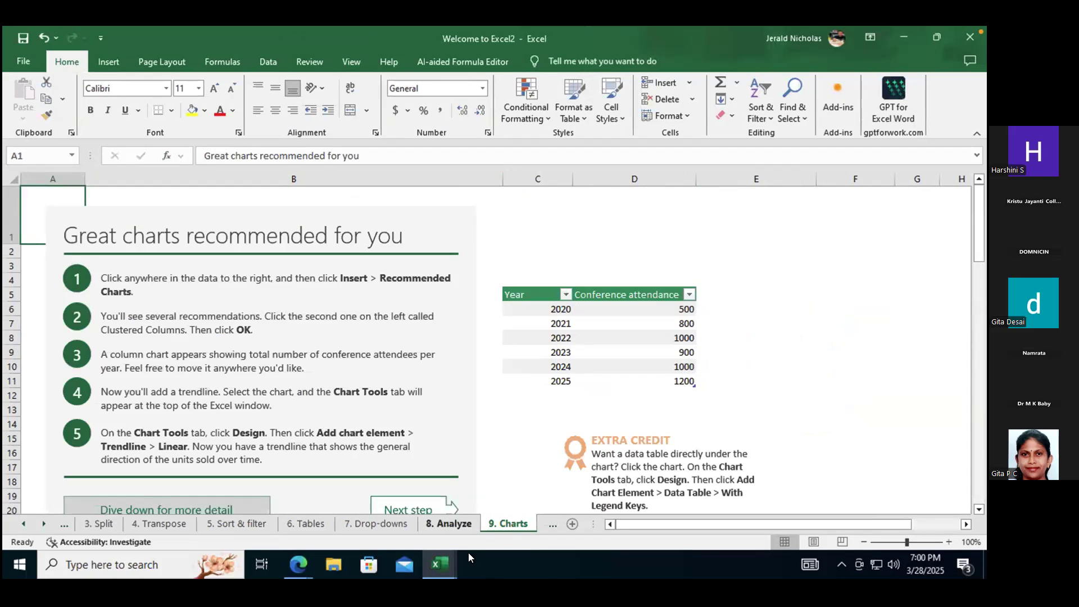
{"action": "scroll", "coordinate": [480, 418], "scroll_direction": "down", "scroll_amount": 7}
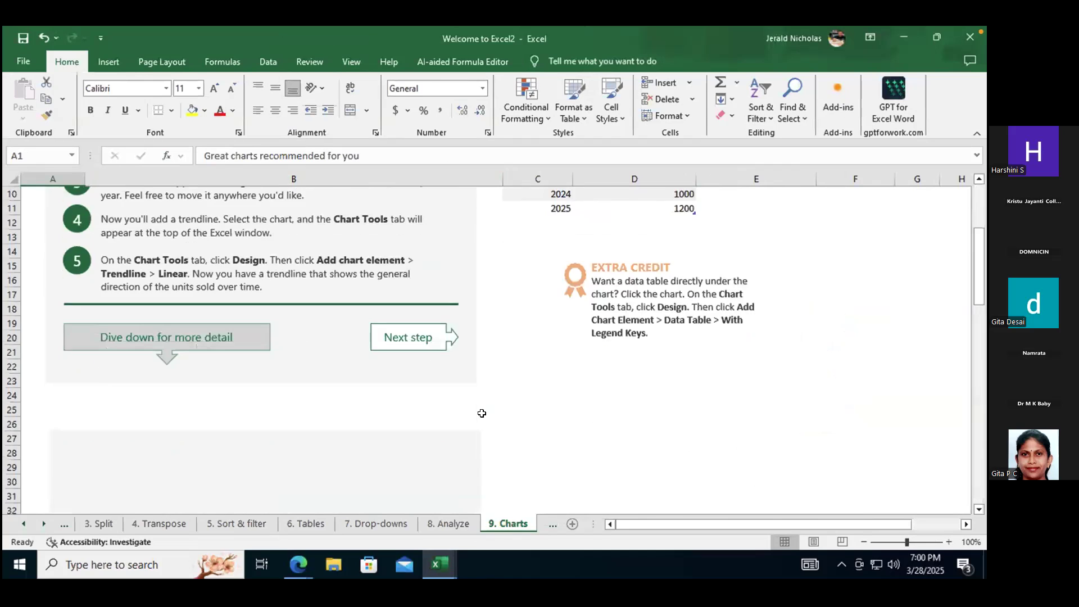
{"action": "scroll", "coordinate": [481, 414], "scroll_direction": "up", "scroll_amount": 7}
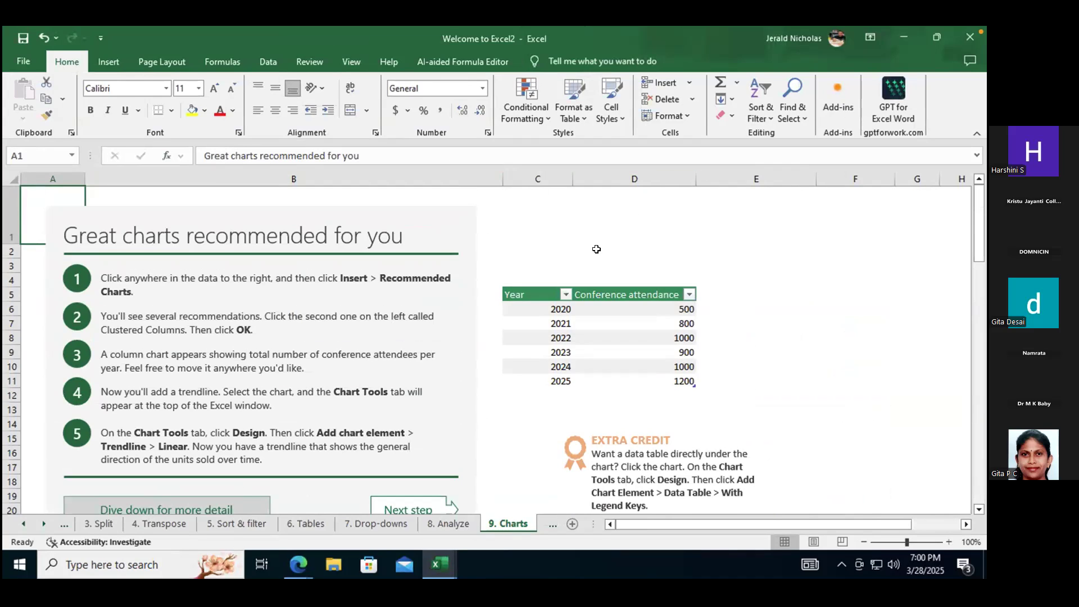
{"action": "left_click", "coordinate": [929, 565]}
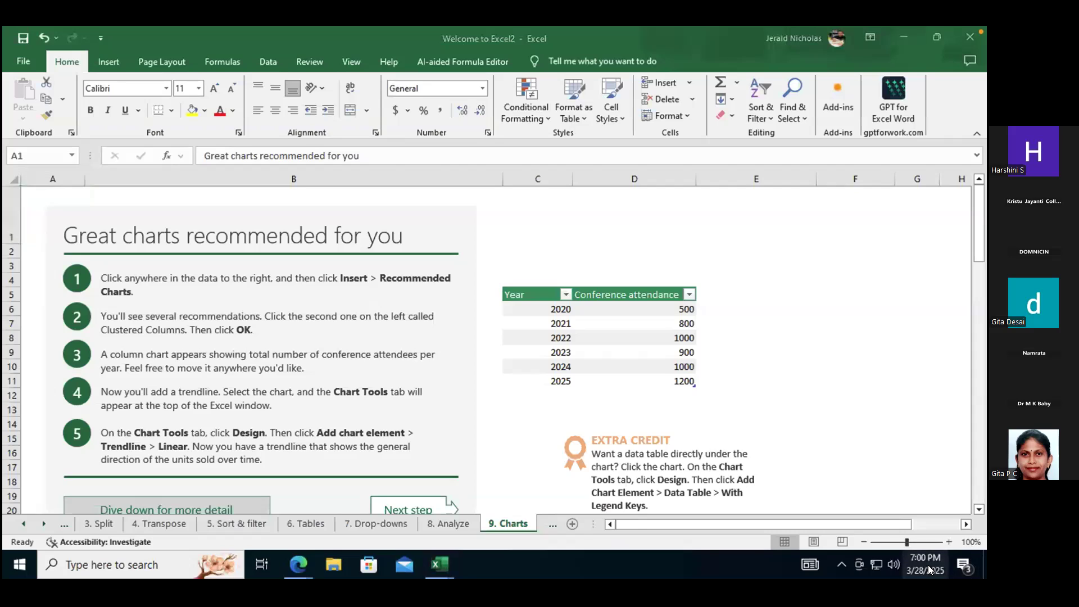
{"action": "left_click", "coordinate": [929, 564]}
Collapse the ribbon to give the Great charts recommended for you exercise more room and review its contents.
{"action": "left_click", "coordinate": [973, 136]}
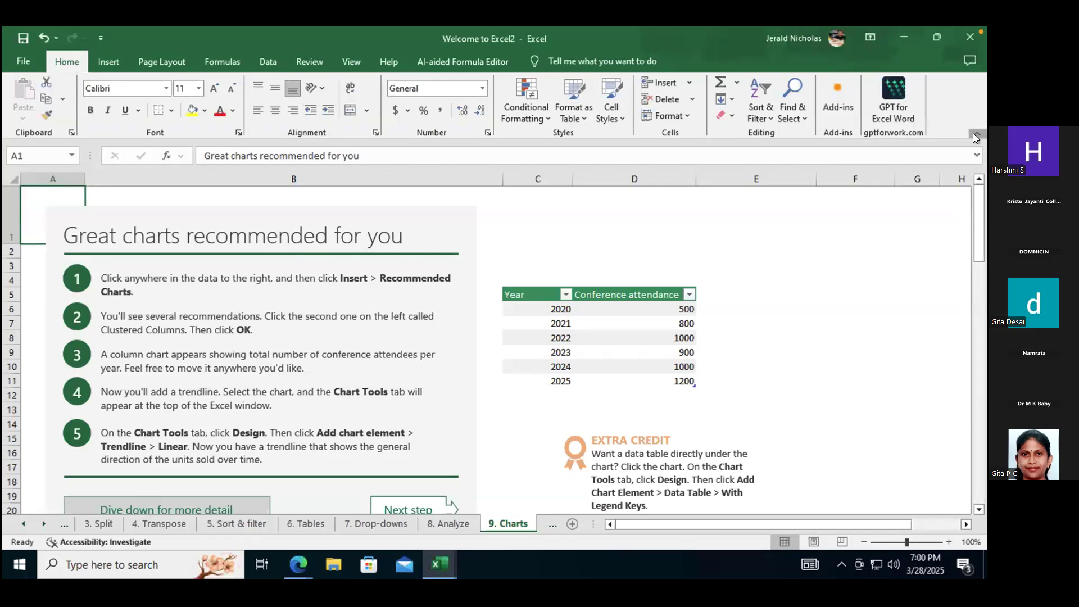
{"action": "left_click", "coordinate": [976, 137]}
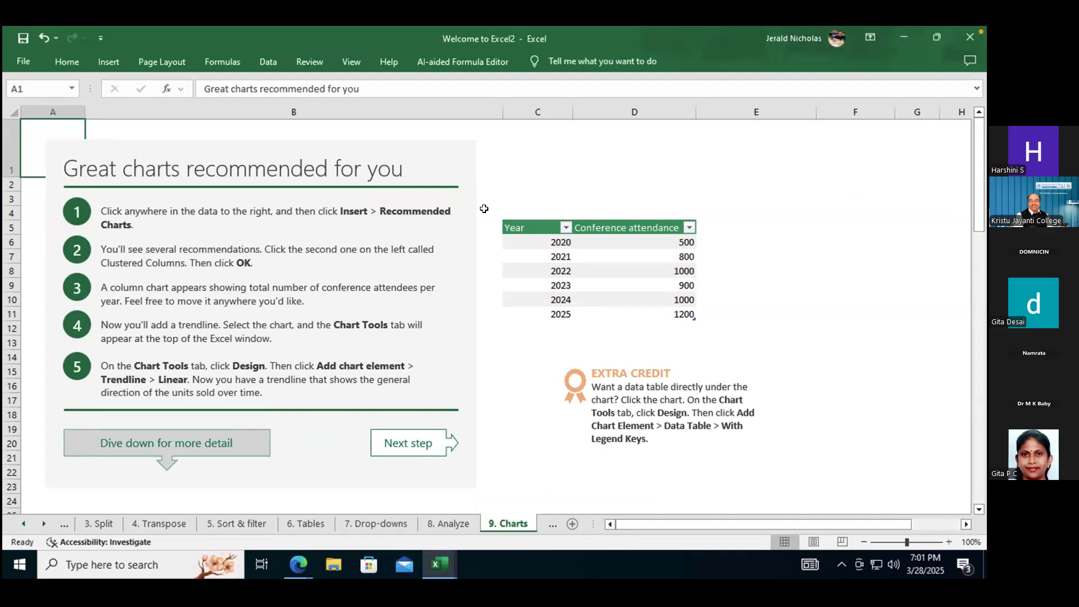
{"action": "scroll", "coordinate": [631, 316], "scroll_direction": "down", "scroll_amount": 3}
{"action": "scroll", "coordinate": [552, 308], "scroll_direction": "up", "scroll_amount": 2}
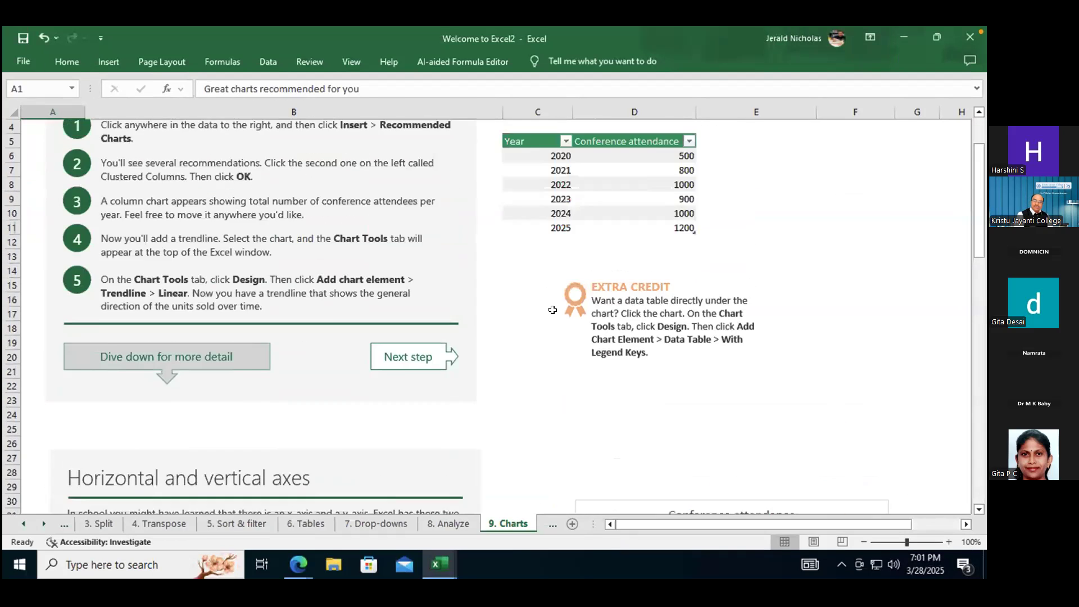
{"action": "scroll", "coordinate": [553, 310], "scroll_direction": "up", "scroll_amount": 1}
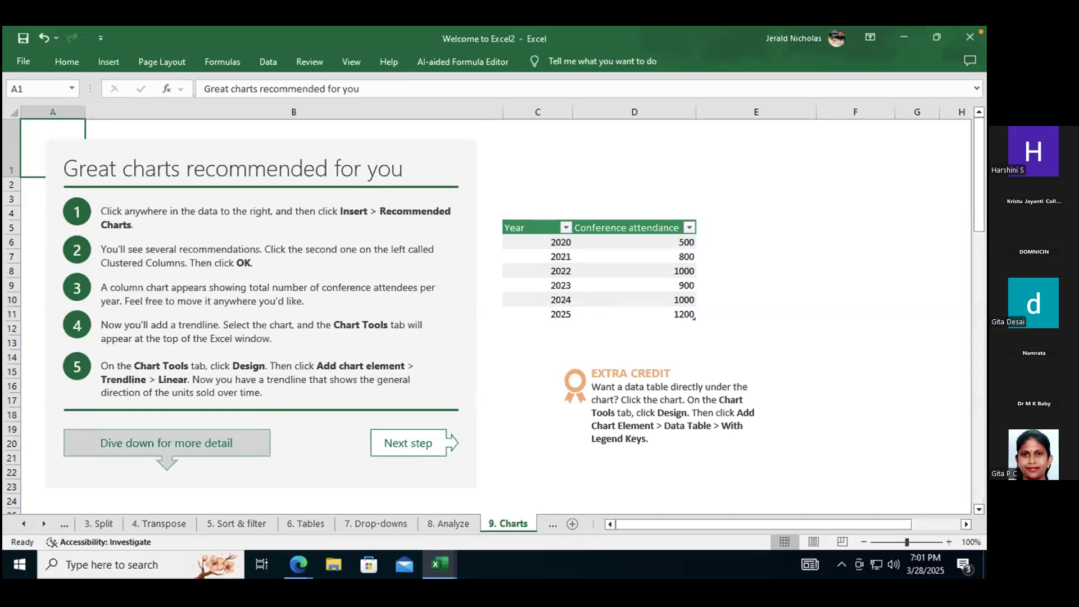
Insert the recommended Line chart from the Year and Conference attendance data in C5:D11, keeping the ribbon pinned open.
{"action": "left_click", "coordinate": [601, 268]}
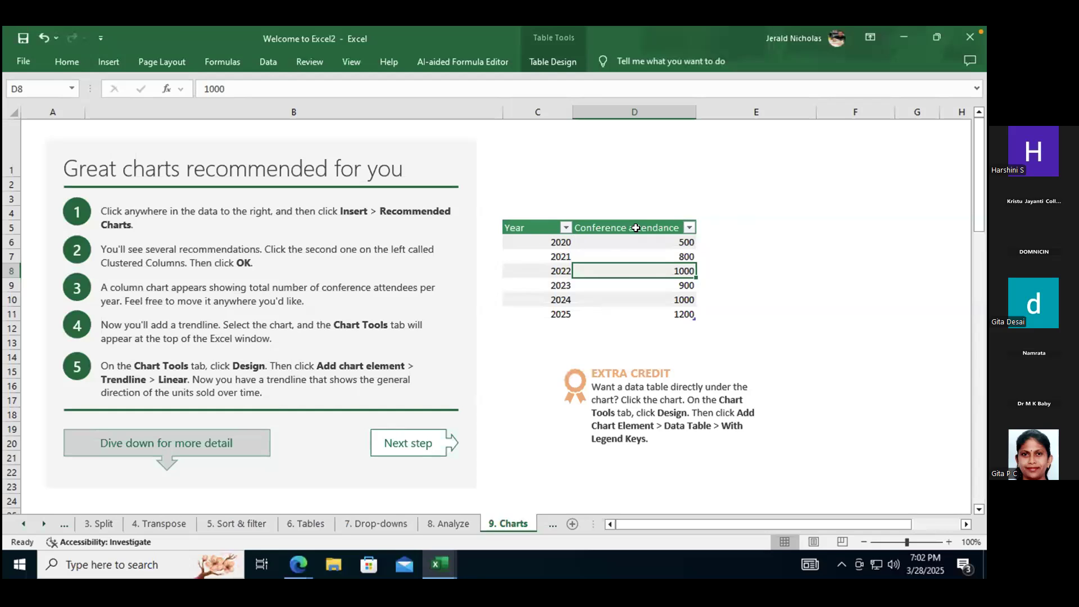
{"action": "left_click", "coordinate": [543, 241]}
{"action": "left_click_drag", "start_coordinate": [540, 231], "coordinate": [630, 311]}
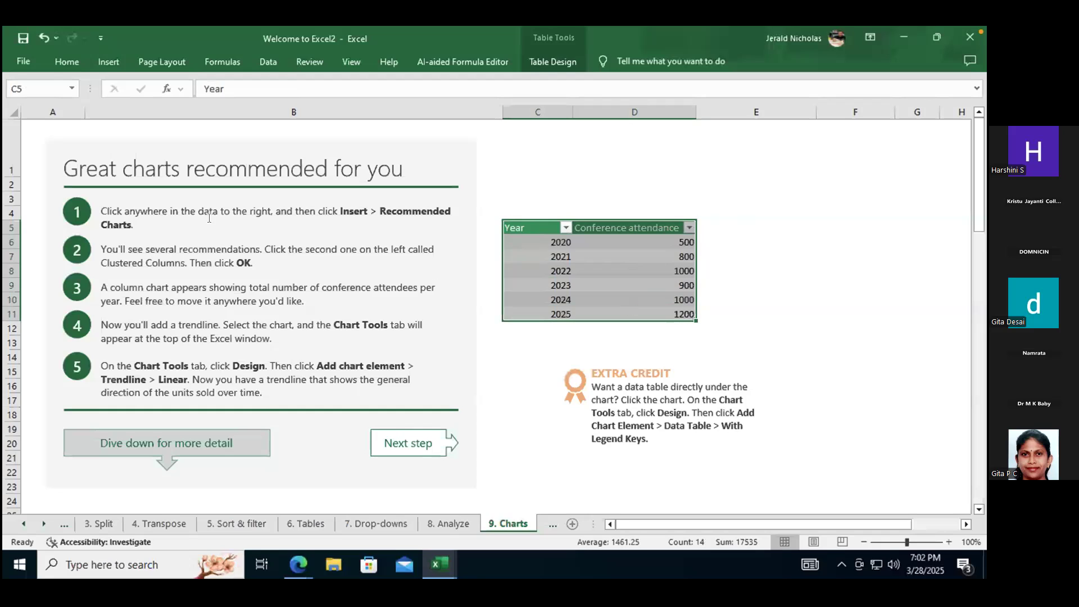
{"action": "left_click", "coordinate": [101, 57]}
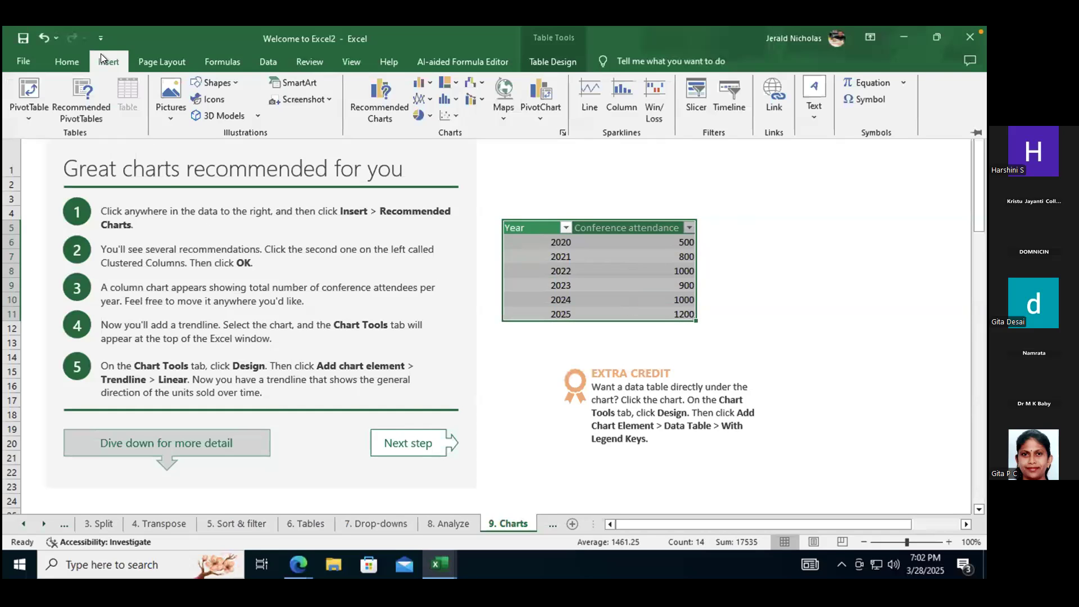
{"action": "left_click", "coordinate": [977, 131]}
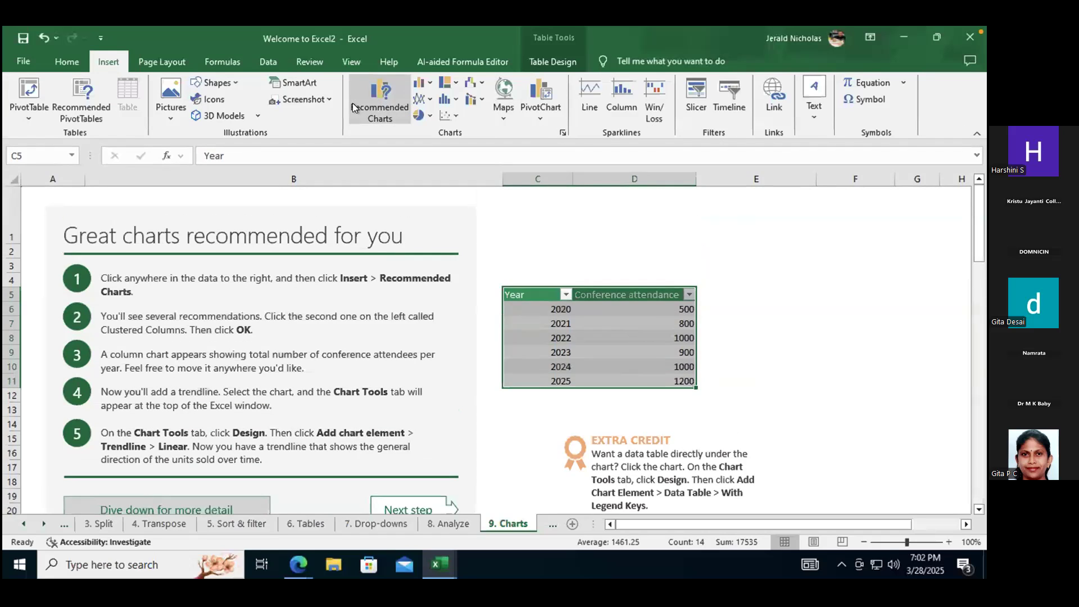
{"action": "left_click", "coordinate": [380, 96]}
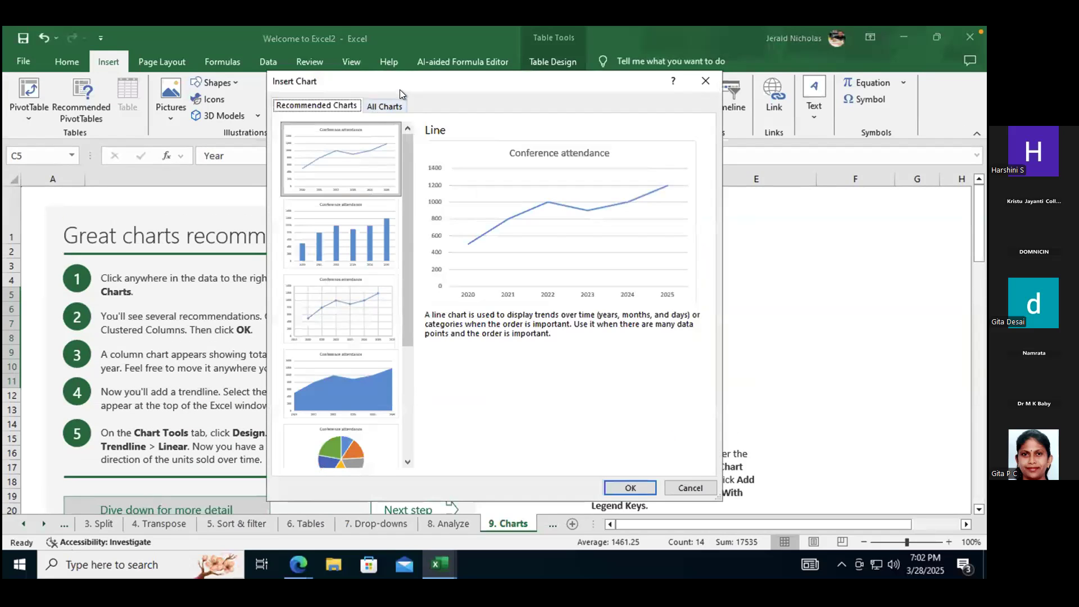
{"action": "left_click_drag", "start_coordinate": [551, 109], "coordinate": [643, 93]}
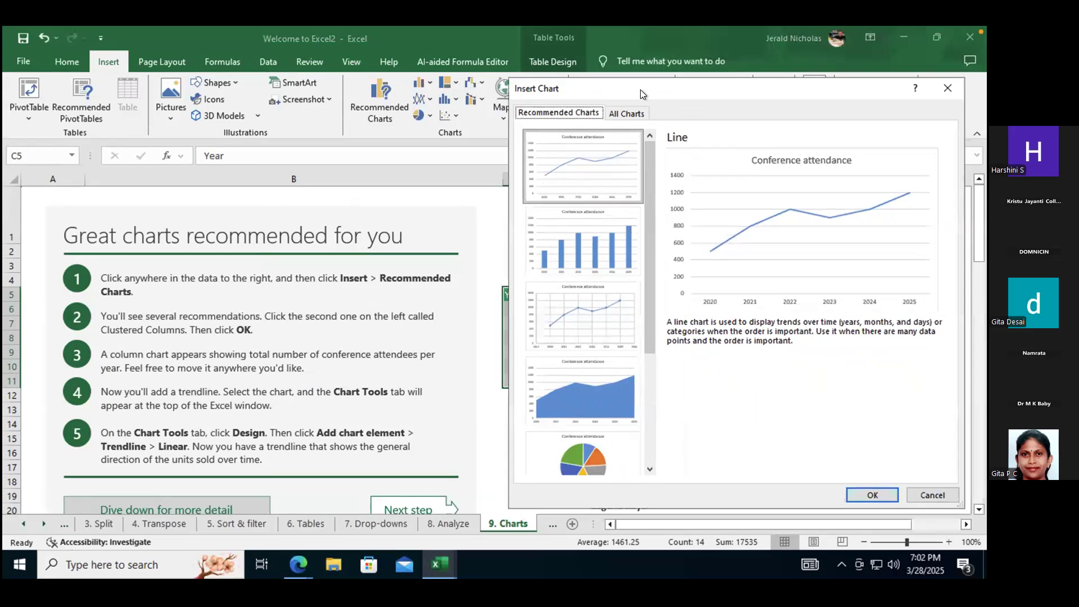
{"action": "left_click", "coordinate": [857, 494]}
Move the Conference attendance line chart beside the data table so it no longer covers it, and inspect its 2025 point.
{"action": "left_click_drag", "start_coordinate": [538, 382], "coordinate": [586, 364]}
{"action": "key", "text": "ctrl+z"}
{"action": "left_click_drag", "start_coordinate": [586, 270], "coordinate": [973, 284]}
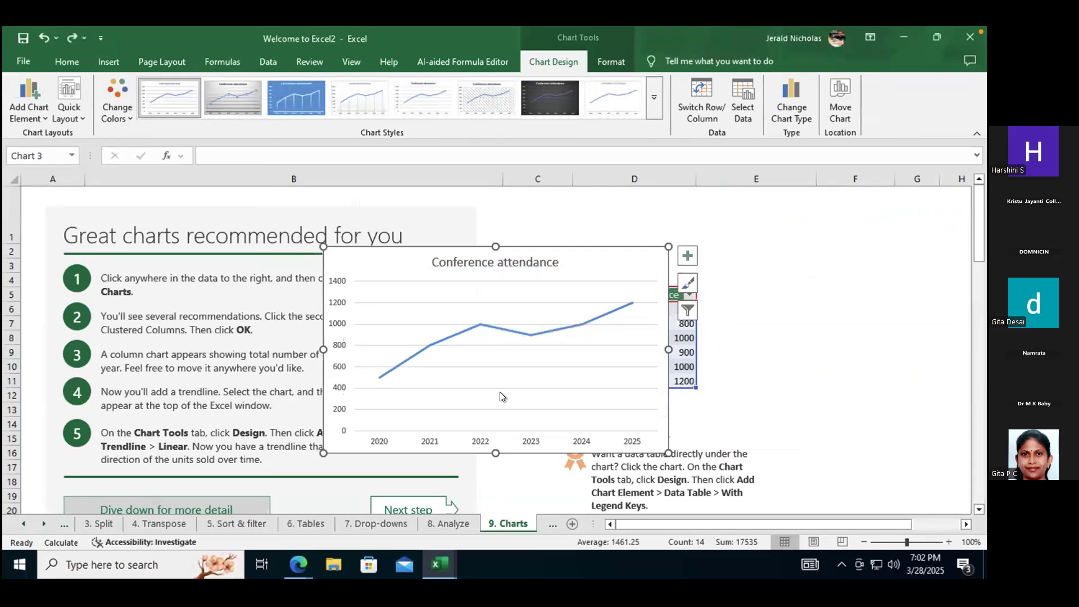
{"action": "left_click_drag", "start_coordinate": [586, 265], "coordinate": [819, 268]}
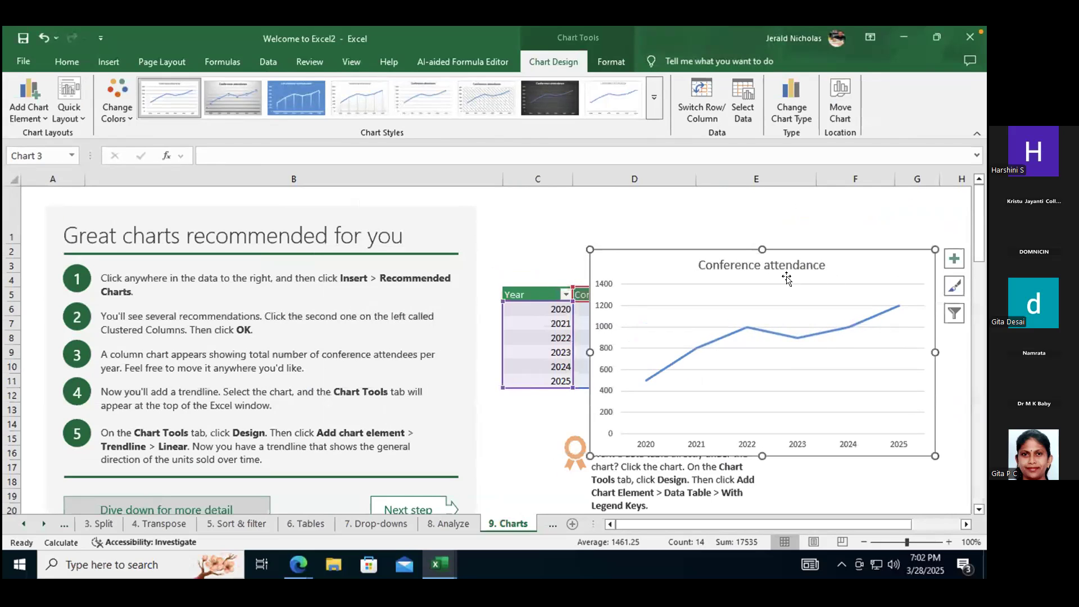
{"action": "mouse_move", "coordinate": [644, 263]}
{"action": "left_mouse_down"}
{"action": "mouse_move", "coordinate": [751, 261]}
{"action": "mouse_move", "coordinate": [721, 252]}
{"action": "left_mouse_up"}
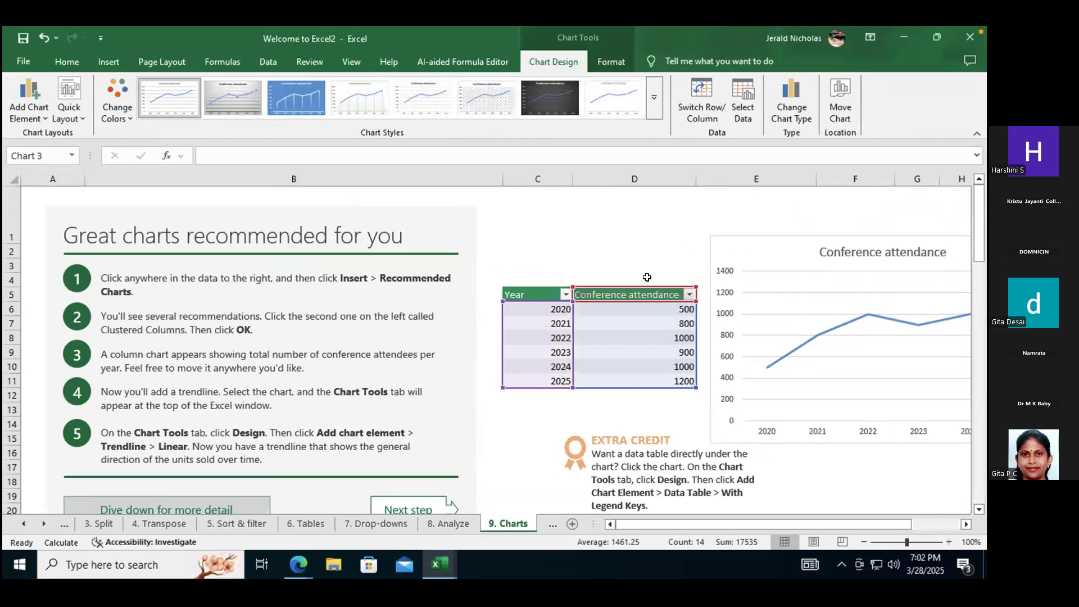
{"action": "left_click_drag", "start_coordinate": [633, 524], "coordinate": [691, 518]}
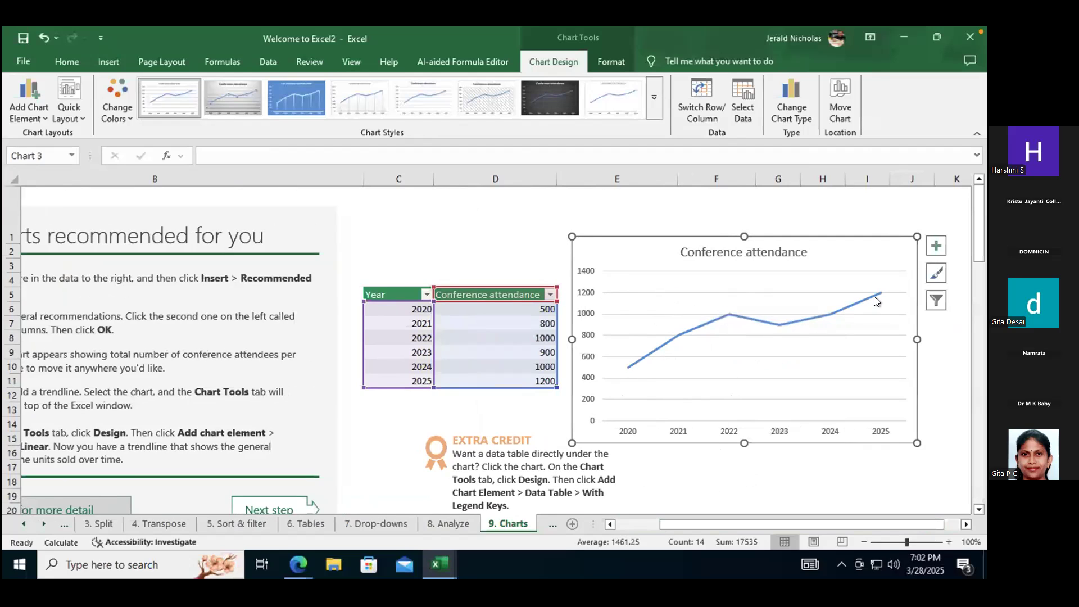
{"action": "mouse_move", "coordinate": [874, 297]}
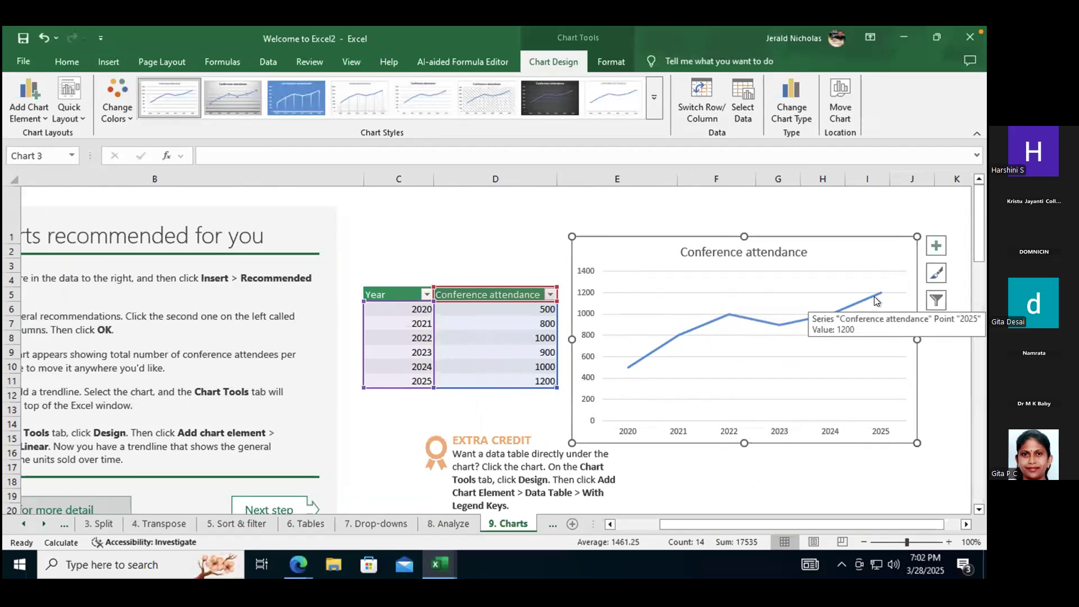
Try data labels on the Conference attendance line, look them over across the whole chart, and undo them.
{"action": "left_click_drag", "start_coordinate": [674, 525], "coordinate": [640, 524]}
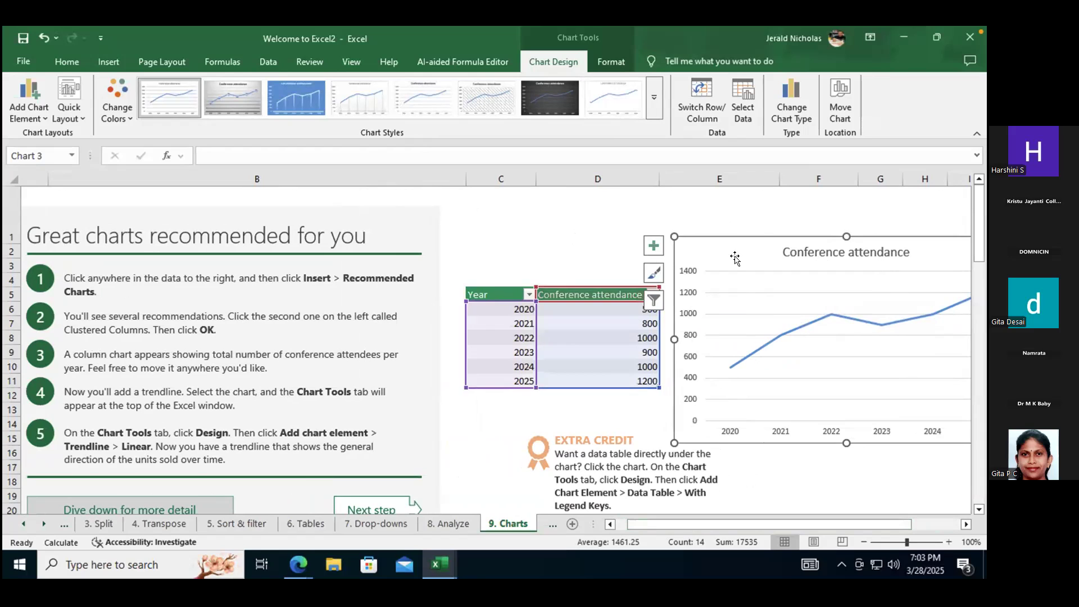
{"action": "left_click", "coordinate": [773, 333]}
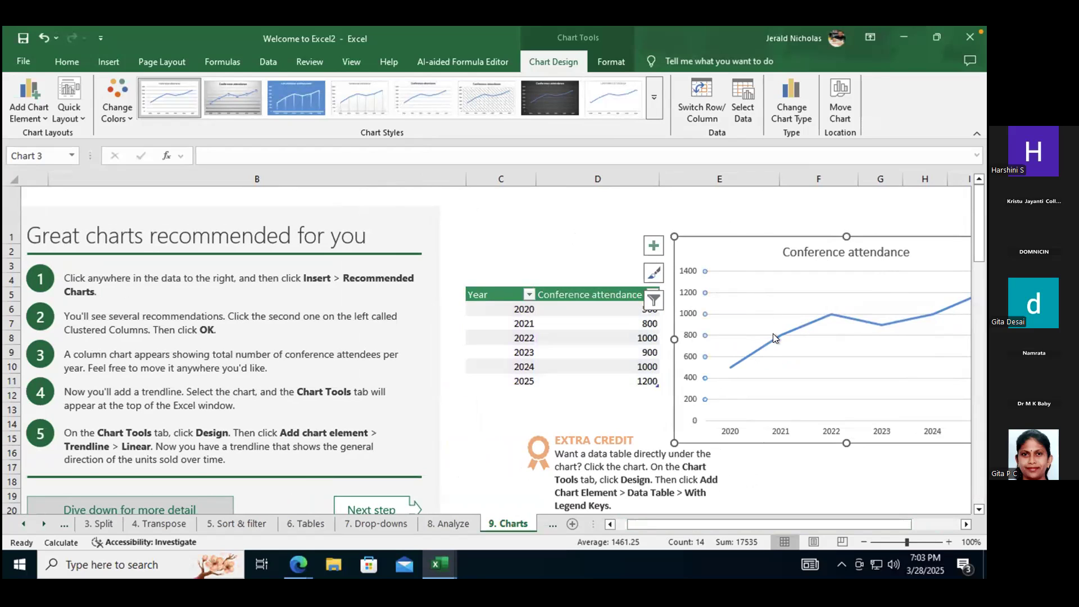
{"action": "right_click", "coordinate": [773, 333]}
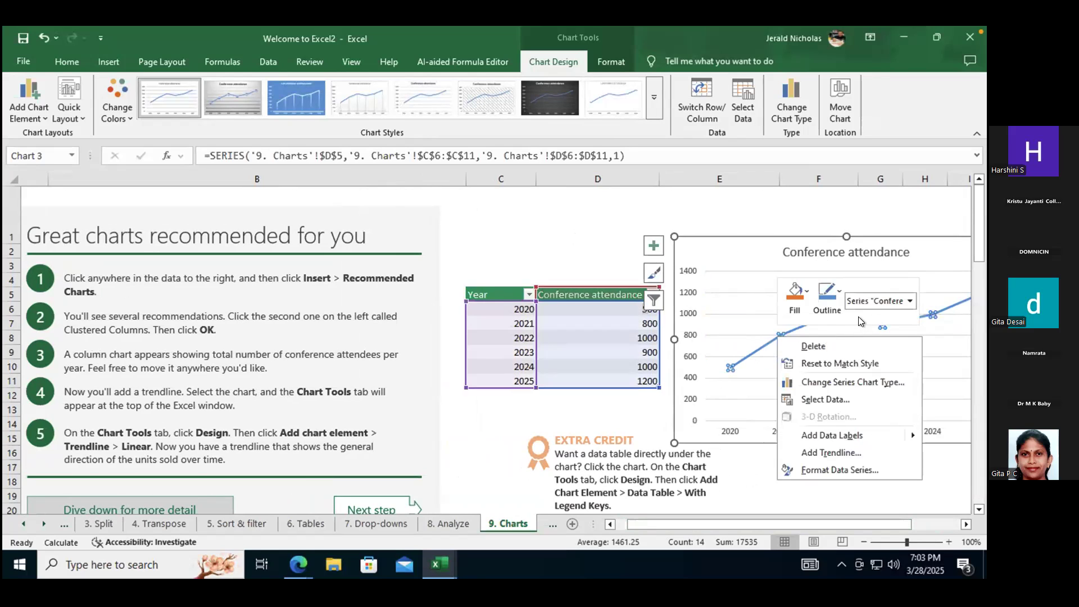
{"action": "left_click", "coordinate": [824, 434]}
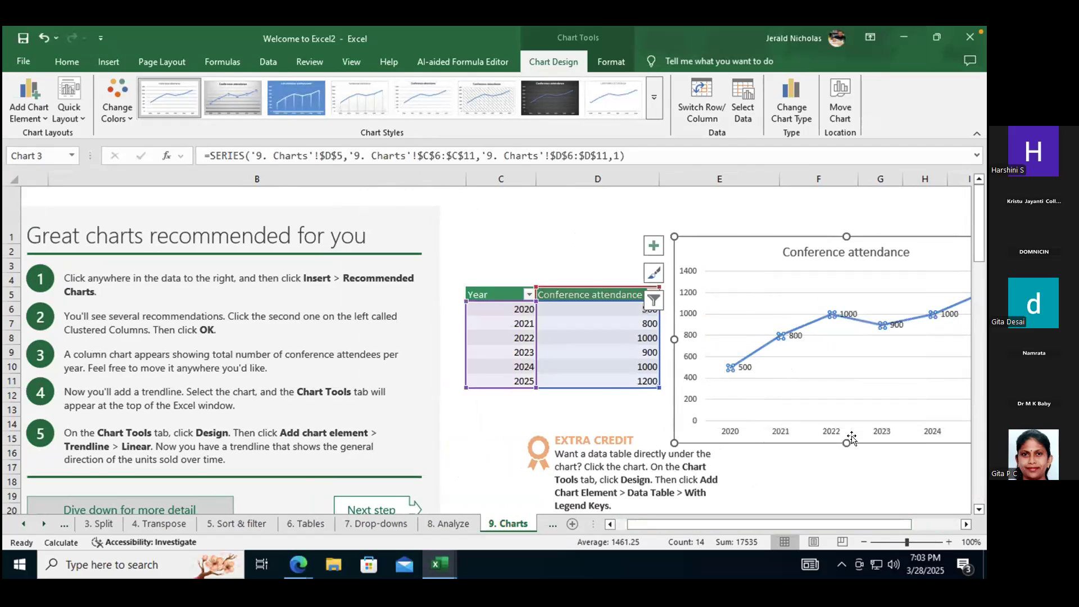
{"action": "left_click", "coordinate": [843, 467]}
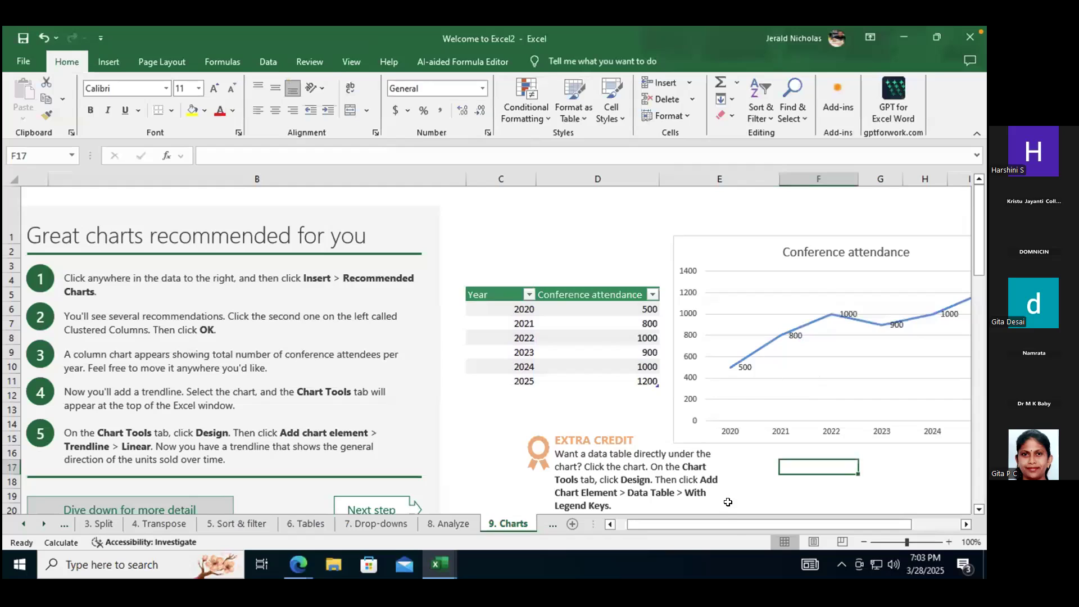
{"action": "left_click_drag", "start_coordinate": [730, 525], "coordinate": [816, 521]}
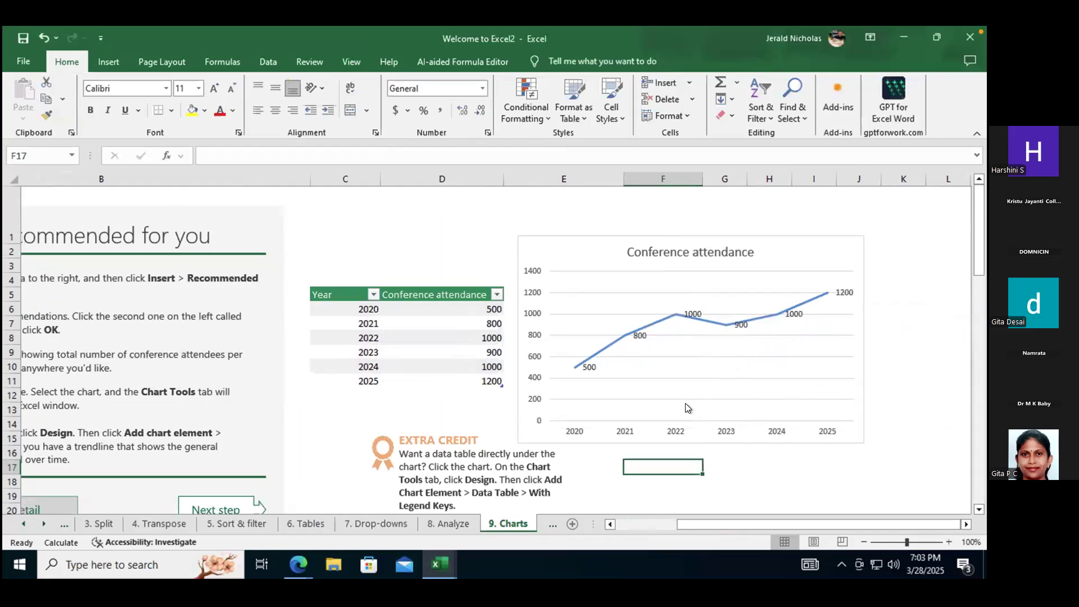
{"action": "left_click", "coordinate": [654, 425]}
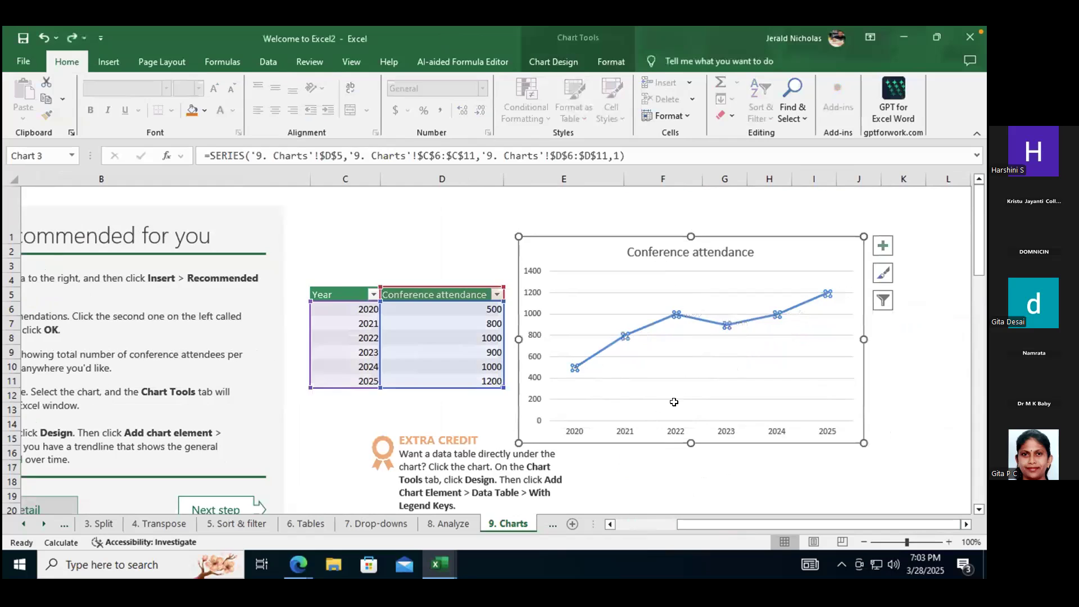
{"action": "left_click", "coordinate": [933, 395]}
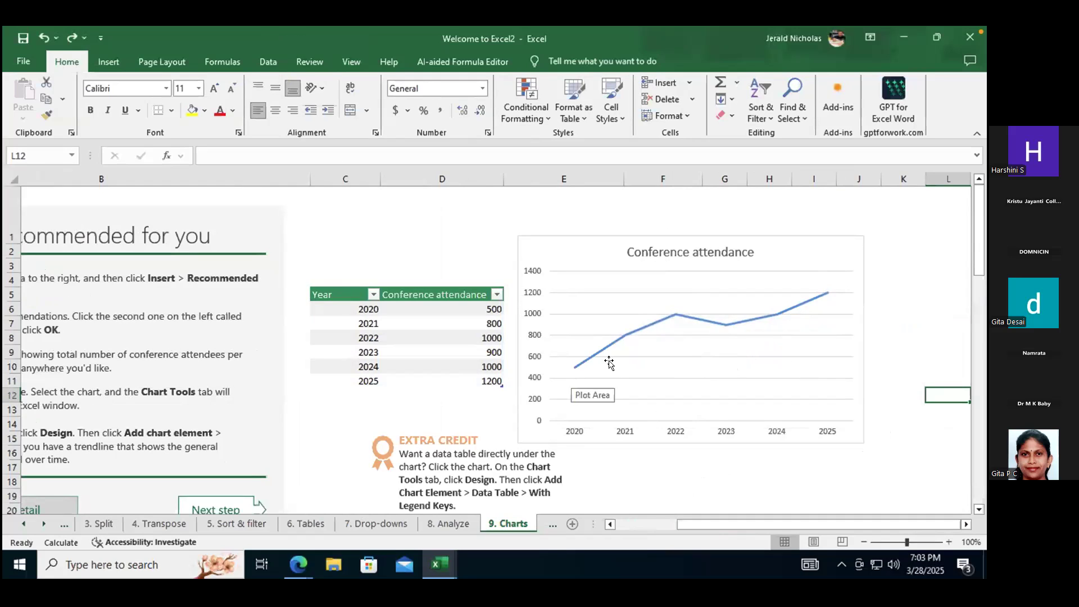
Add plain data labels, not callouts, to the line series of the Conference attendance chart.
{"action": "left_click", "coordinate": [721, 321]}
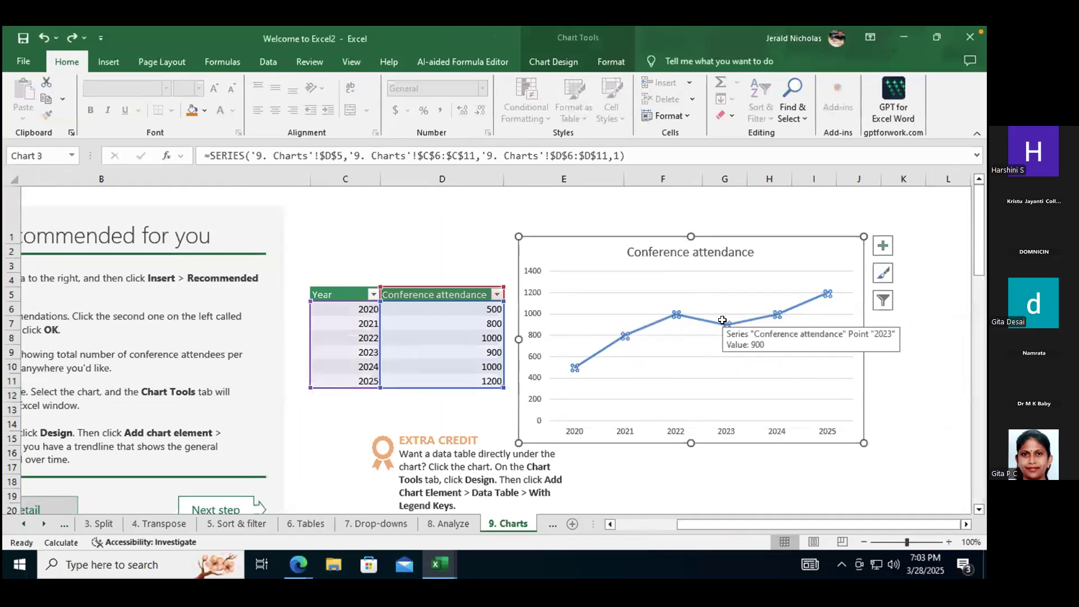
{"action": "right_click", "coordinate": [723, 320]}
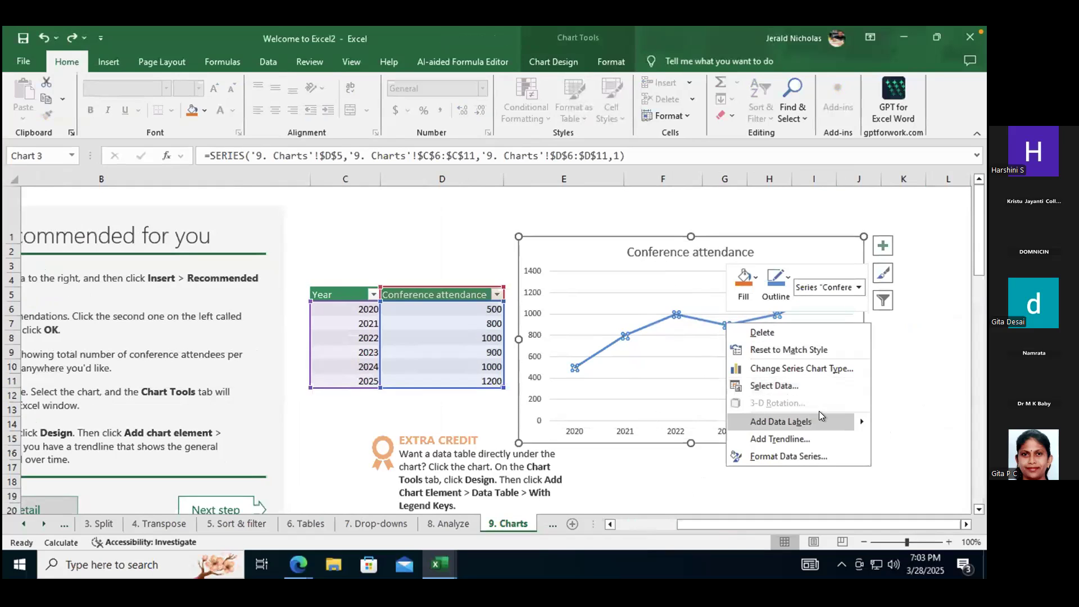
{"action": "mouse_move", "coordinate": [862, 419]}
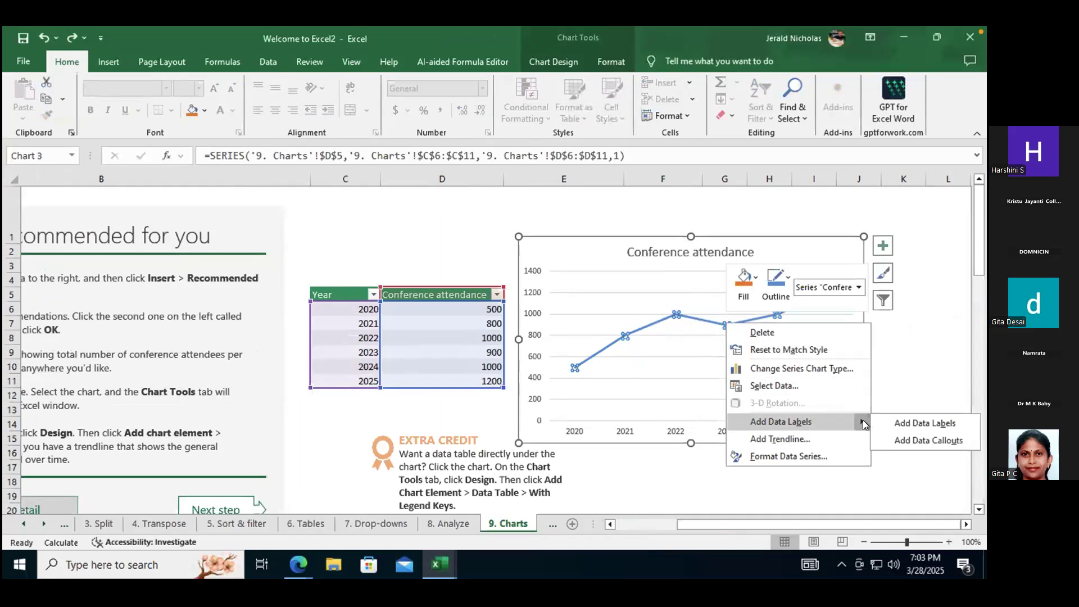
{"action": "left_click", "coordinate": [908, 423]}
{"action": "left_click", "coordinate": [899, 382]}
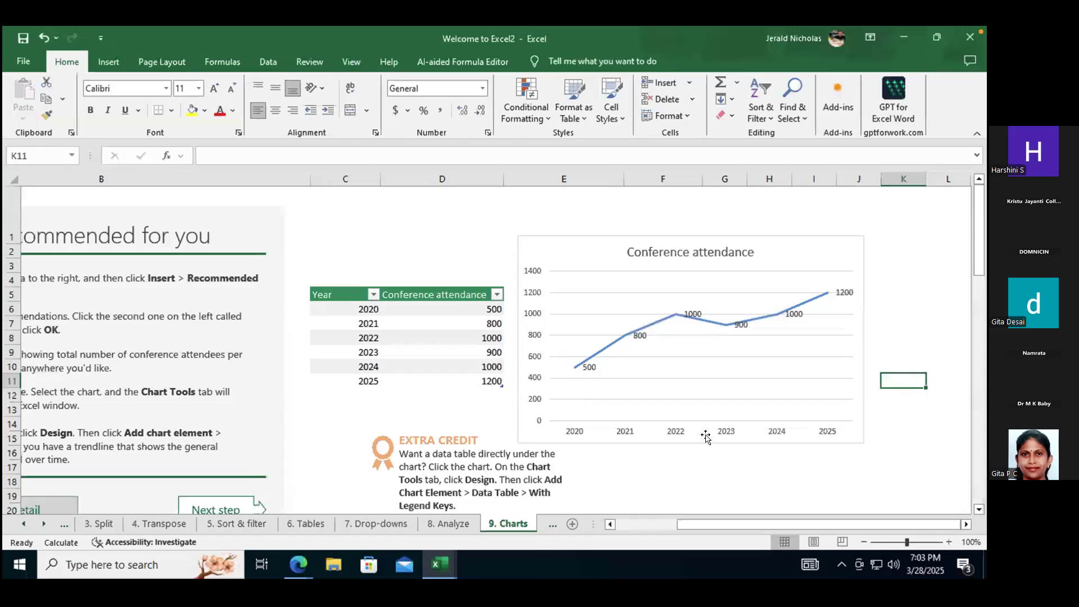
Review the Horizontal and vertical axes section and its column chart, comparing it with the Great charts recommended for you exercise.
{"action": "scroll", "coordinate": [677, 525], "scroll_direction": "left", "scroll_amount": 3}
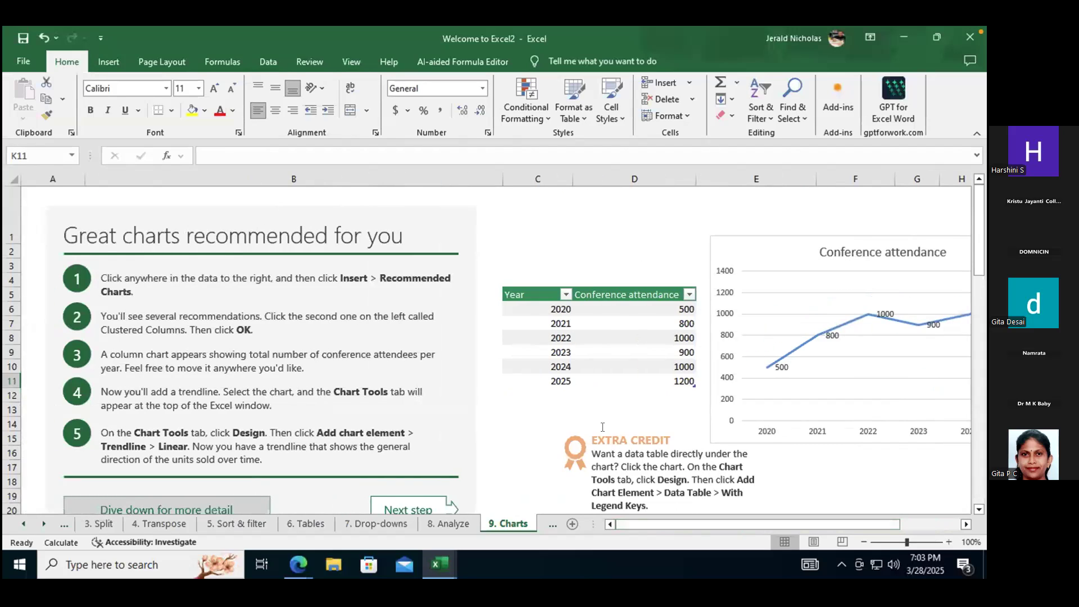
{"action": "scroll", "coordinate": [494, 398], "scroll_direction": "down", "scroll_amount": 9}
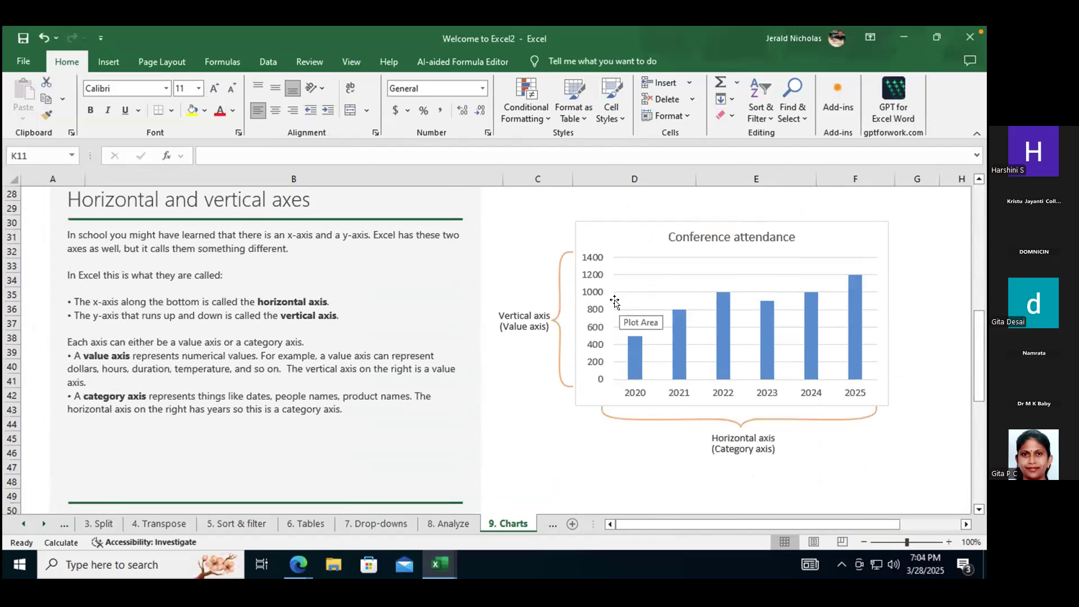
{"action": "scroll", "coordinate": [615, 301], "scroll_direction": "up", "scroll_amount": 1}
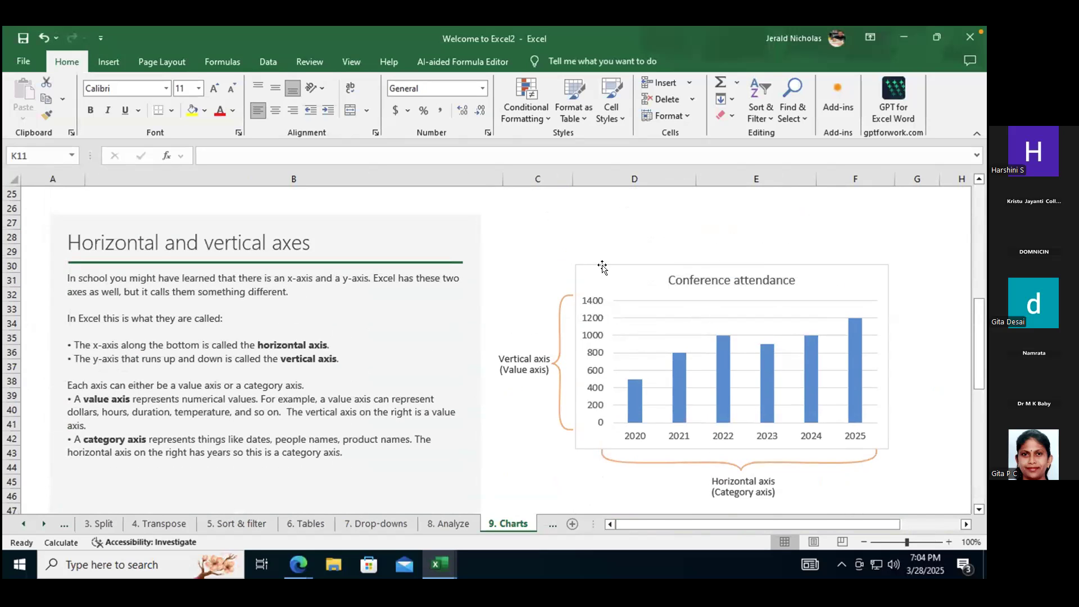
{"action": "scroll", "coordinate": [610, 289], "scroll_direction": "down", "scroll_amount": 3}
{"action": "scroll", "coordinate": [612, 298], "scroll_direction": "up", "scroll_amount": 6}
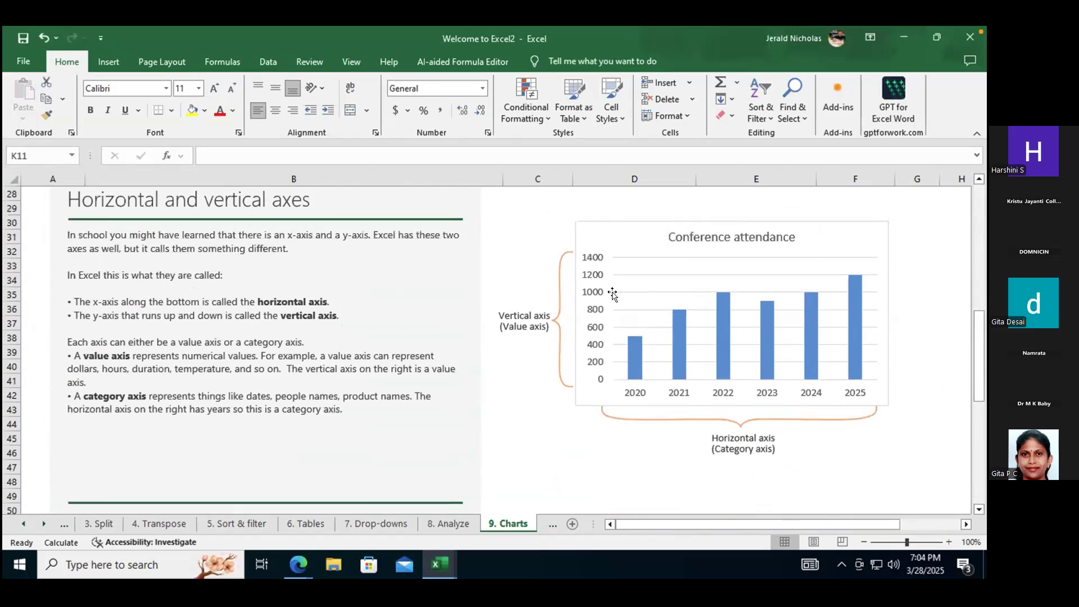
{"action": "scroll", "coordinate": [613, 297], "scroll_direction": "up", "scroll_amount": 5}
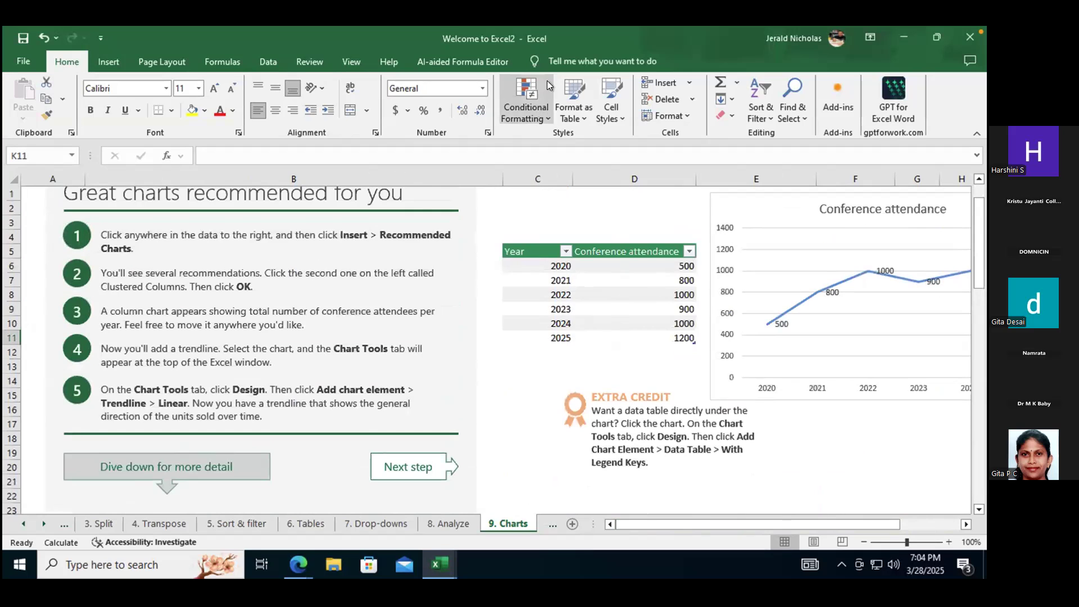
{"action": "scroll", "coordinate": [583, 396], "scroll_direction": "down", "scroll_amount": 7}
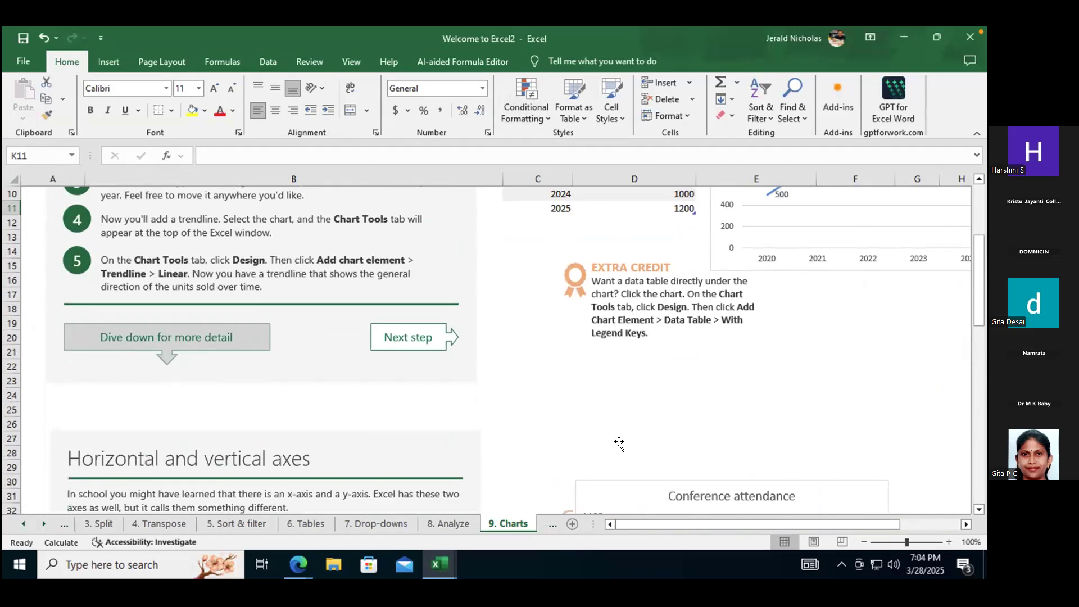
{"action": "scroll", "coordinate": [582, 395], "scroll_direction": "down", "scroll_amount": 2}
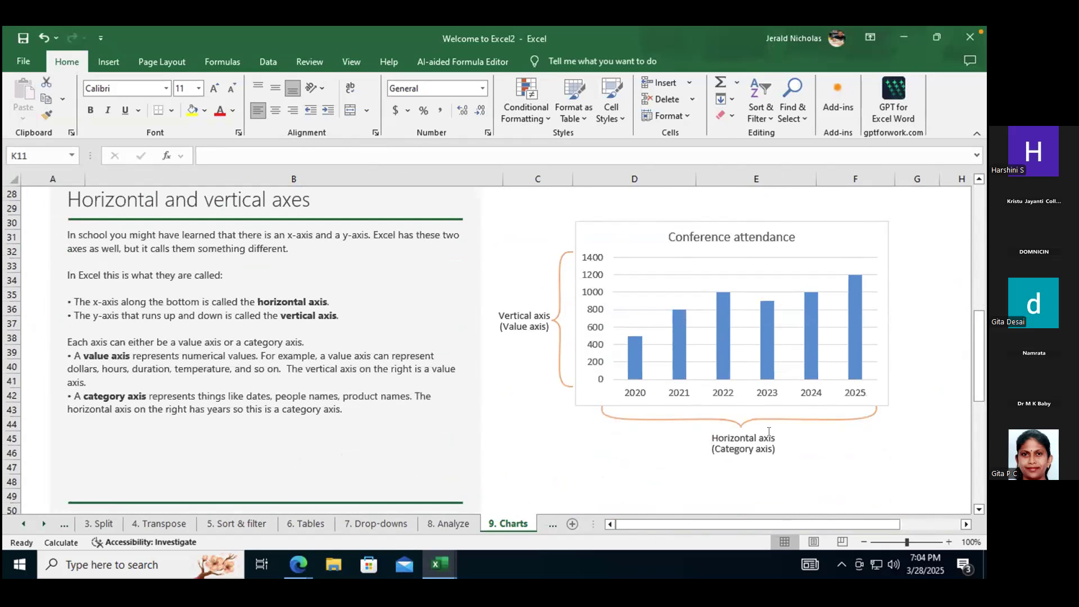
Examine the Secondary axis section with its combo chart, supporting data table and the combo chart extra credit.
{"action": "scroll", "coordinate": [769, 432], "scroll_direction": "down", "scroll_amount": 6}
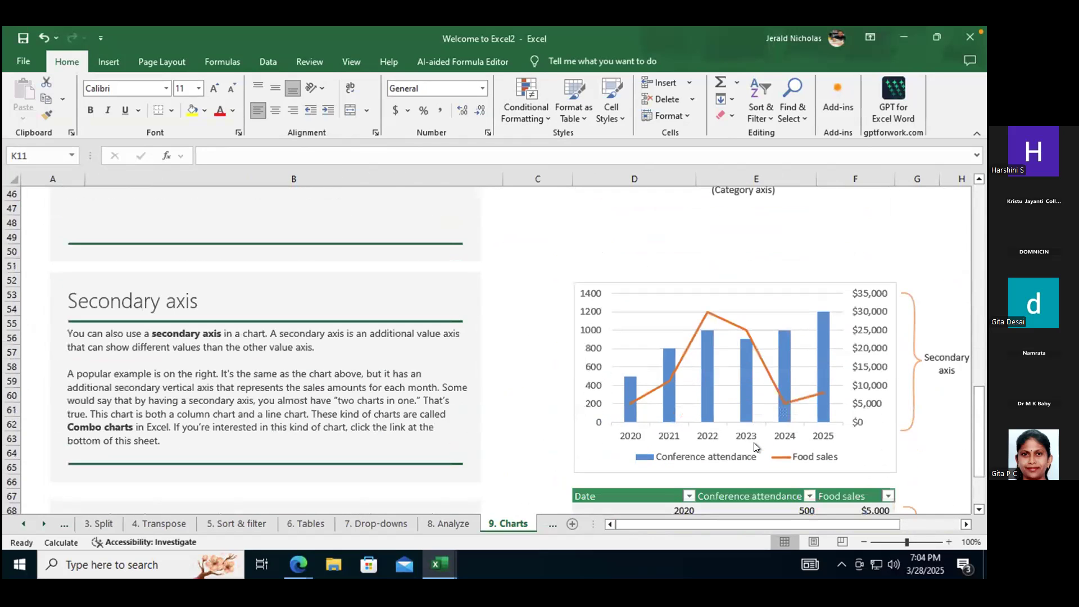
{"action": "scroll", "coordinate": [755, 448], "scroll_direction": "down", "scroll_amount": 2}
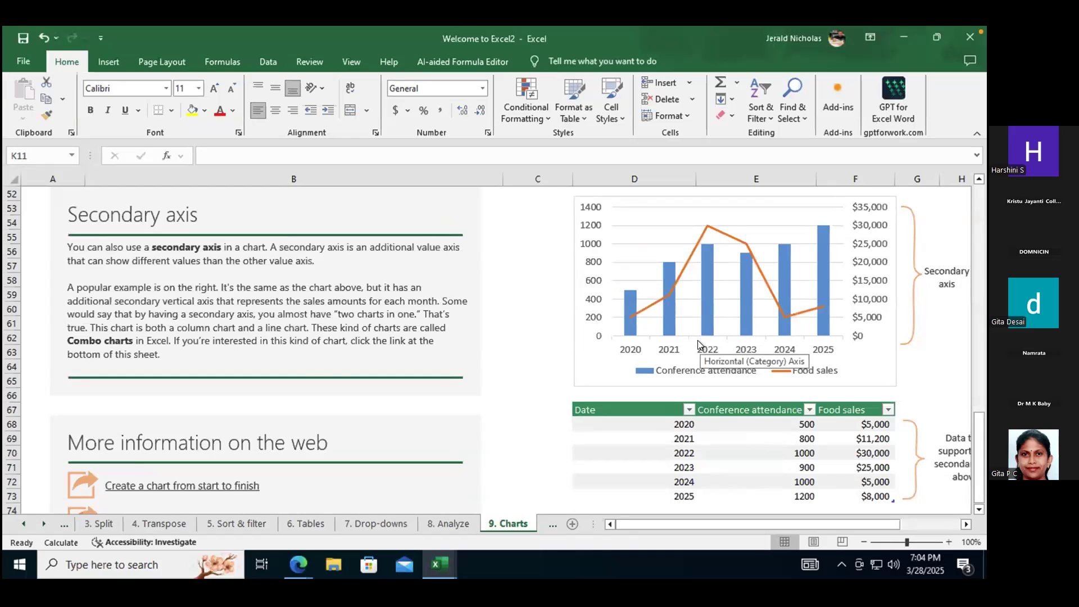
{"action": "scroll", "coordinate": [698, 341], "scroll_direction": "up", "scroll_amount": 1}
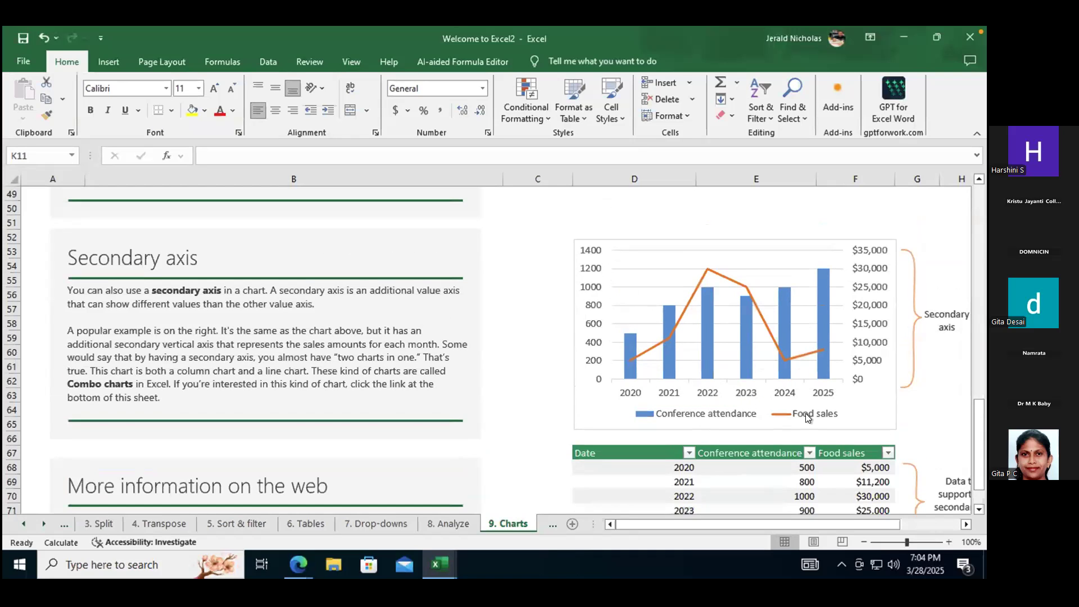
{"action": "scroll", "coordinate": [813, 437], "scroll_direction": "down", "scroll_amount": 2}
{"action": "scroll", "coordinate": [813, 438], "scroll_direction": "down", "scroll_amount": 6}
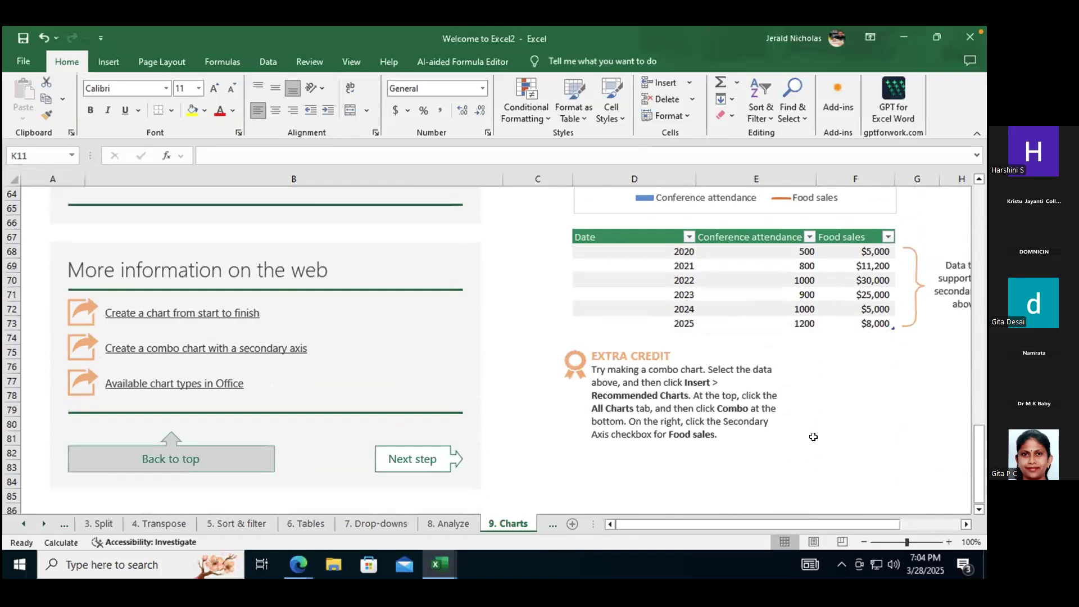
{"action": "scroll", "coordinate": [813, 436], "scroll_direction": "up", "scroll_amount": 20}
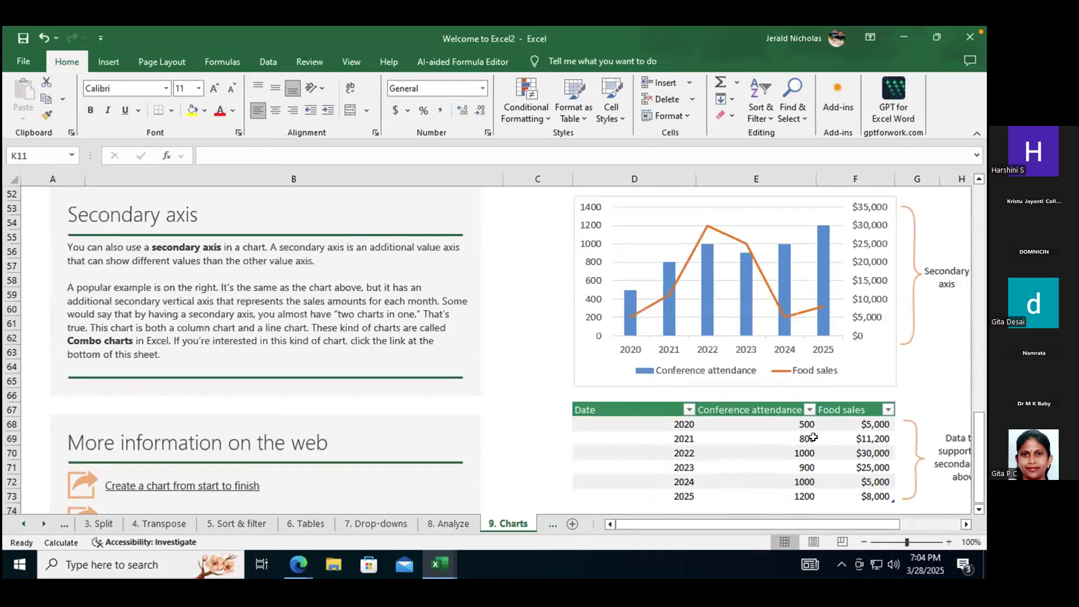
Switch to the Formula tutorial2 workbook and look over its Basics sheet.
{"action": "scroll", "coordinate": [816, 442], "scroll_direction": "up", "scroll_amount": 1}
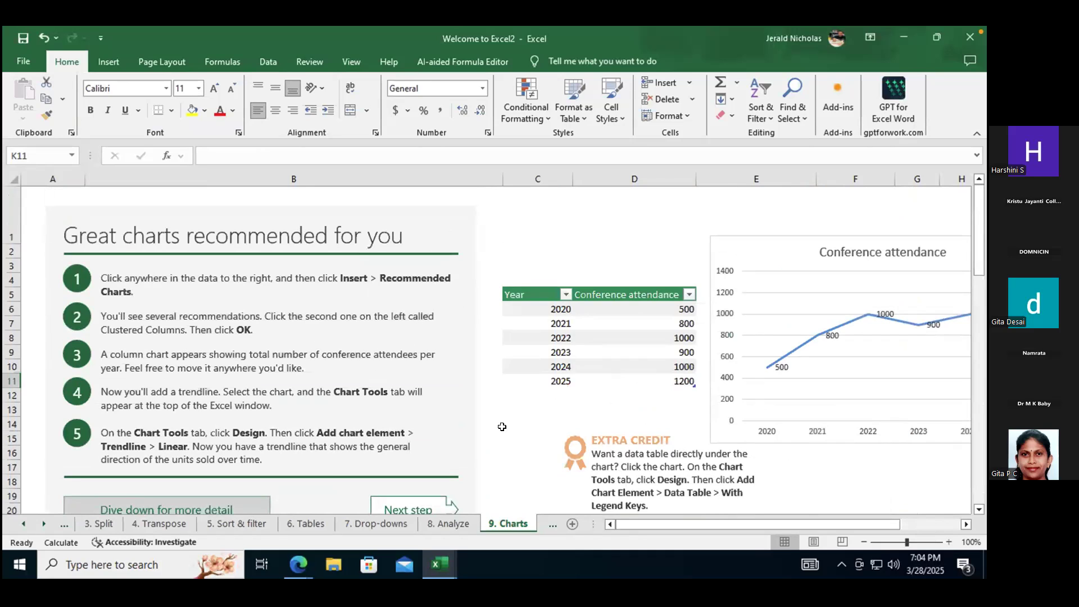
{"action": "left_click", "coordinate": [442, 565]}
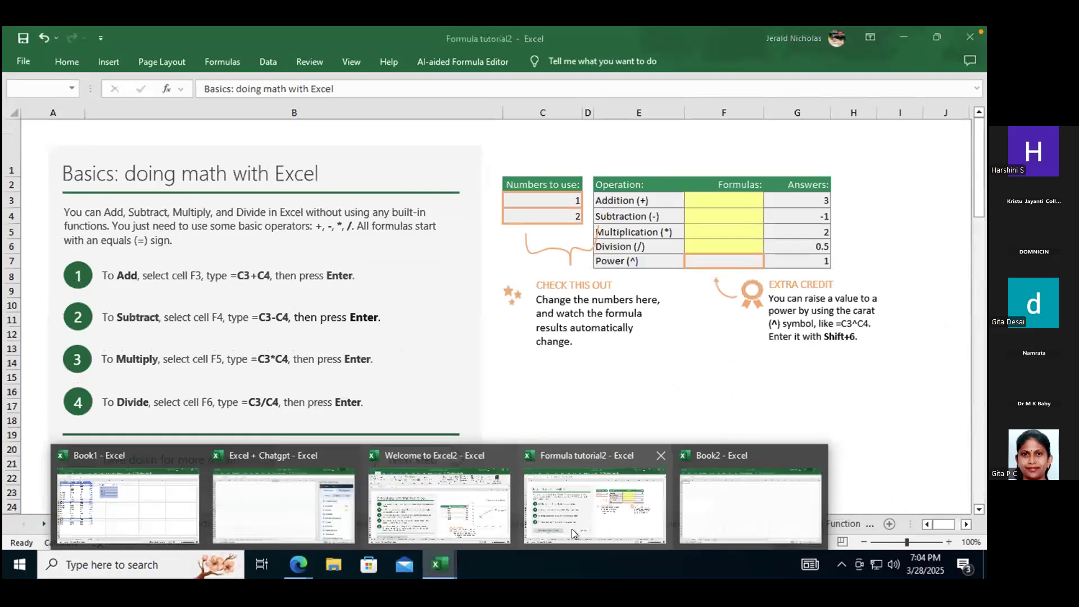
{"action": "left_click", "coordinate": [571, 529]}
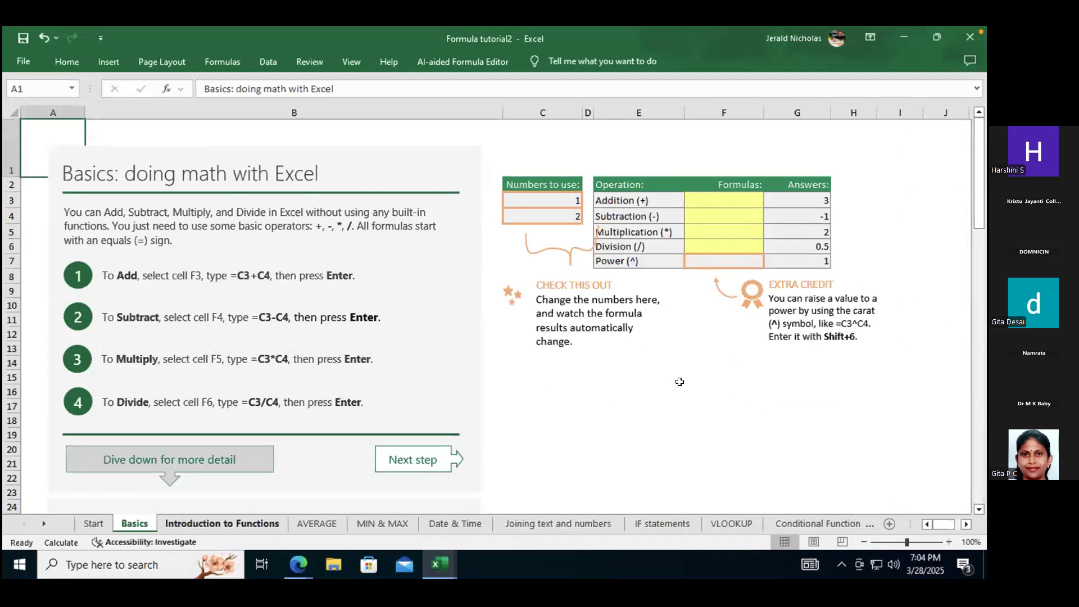
{"action": "scroll", "coordinate": [679, 381], "scroll_direction": "down", "scroll_amount": 5}
{"action": "scroll", "coordinate": [679, 385], "scroll_direction": "up", "scroll_amount": 5}
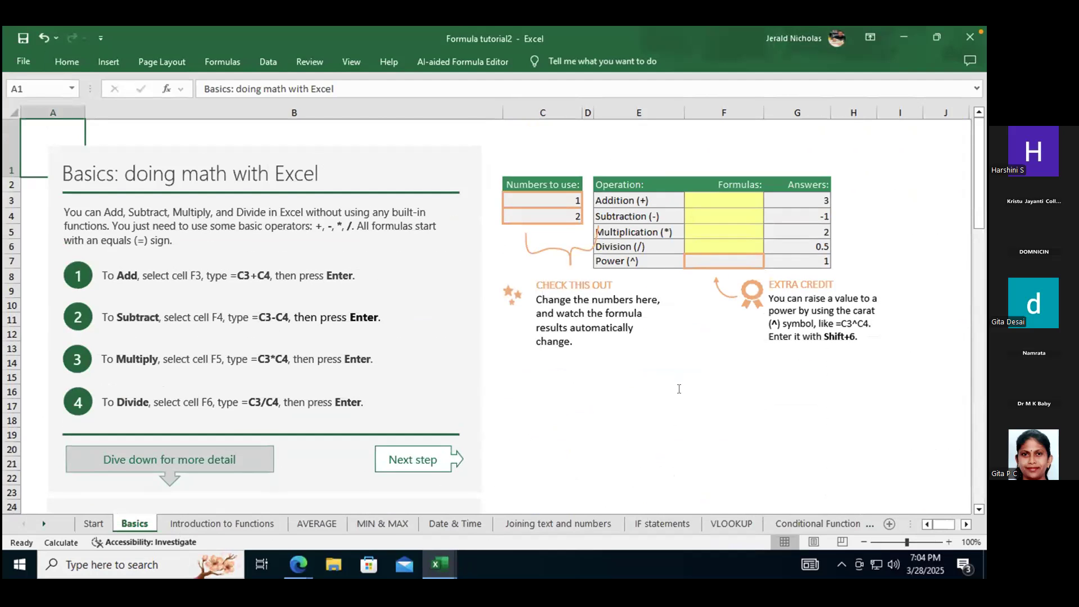
Browse the Formula tutorial2 sheets from Conditional Functions through Function Wizard and Formula Errors to Learn more.
{"action": "left_click", "coordinate": [835, 524]}
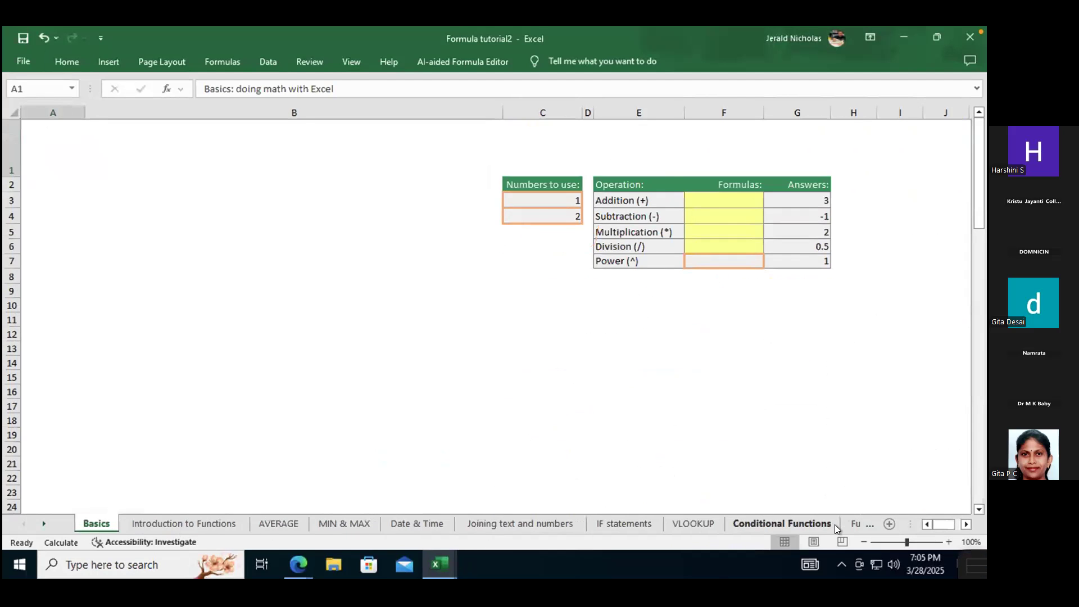
{"action": "left_click", "coordinate": [697, 524]}
{"action": "left_click", "coordinate": [771, 524]}
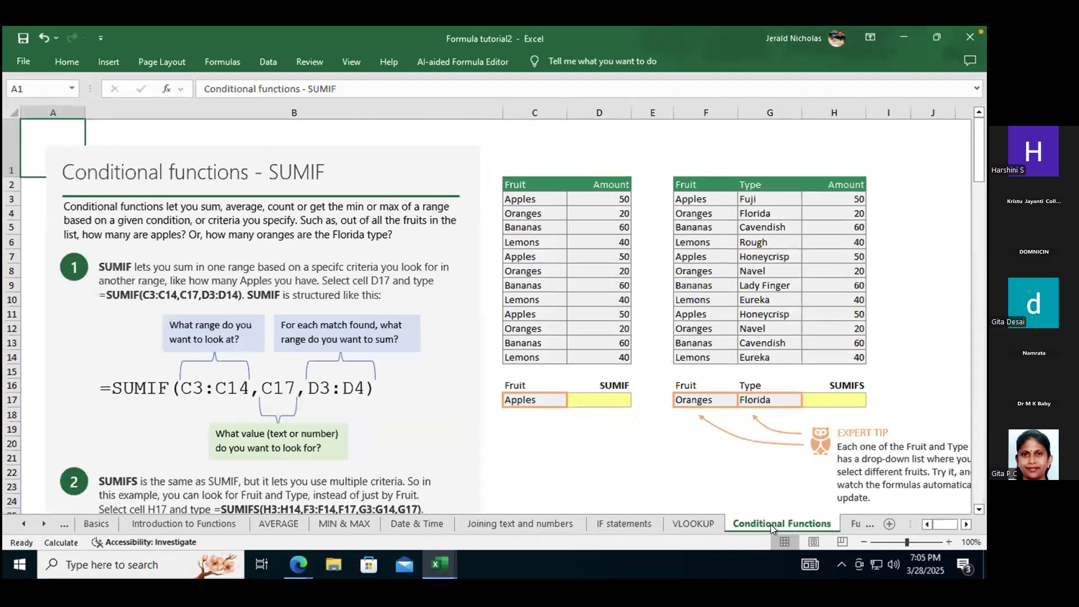
{"action": "key", "text": "ctrl+Tab"}
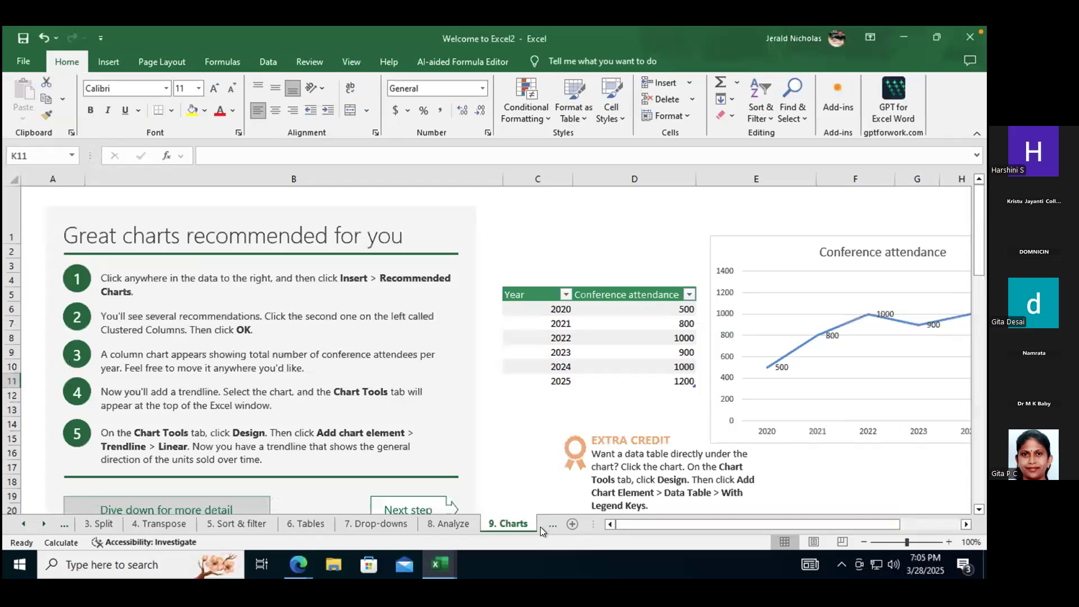
{"action": "key", "text": "ctrl+Tab"}
{"action": "mouse_move", "coordinate": [444, 565]}
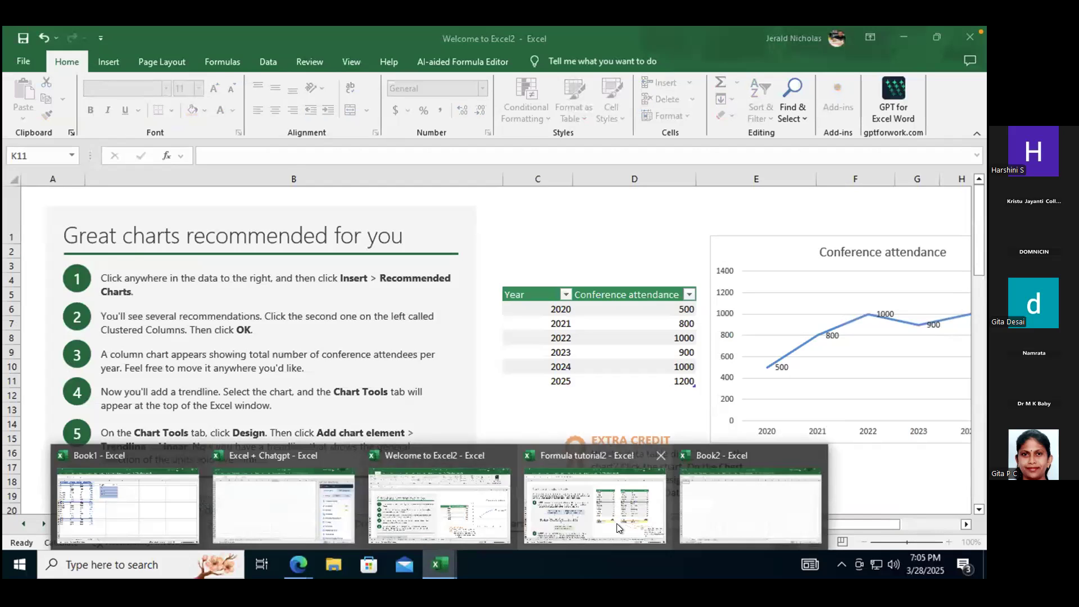
{"action": "left_click", "coordinate": [616, 524]}
{"action": "left_click", "coordinate": [859, 524]}
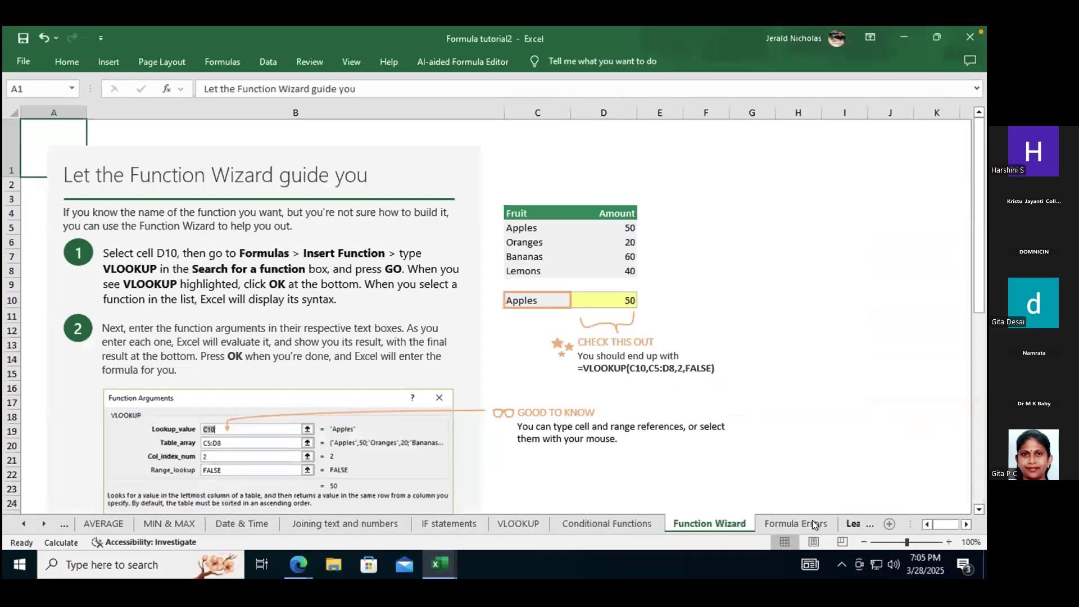
{"action": "left_click", "coordinate": [812, 521]}
{"action": "left_click", "coordinate": [838, 521]}
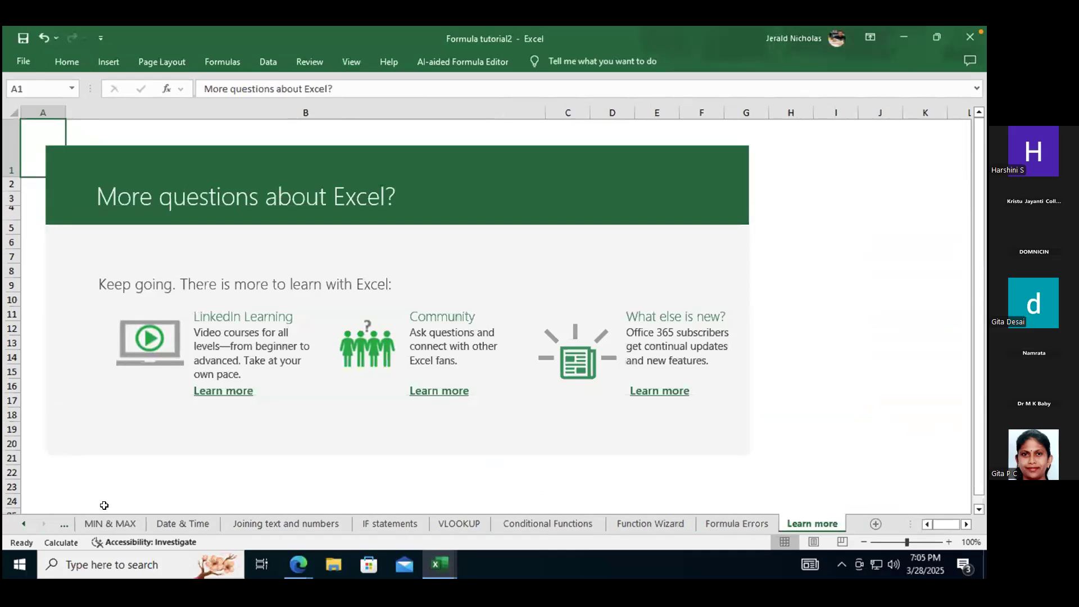
Return to the Basics sheet and review its math exercise and the More about formulas, cells, and ranges section.
{"action": "left_click", "coordinate": [110, 524]}
{"action": "left_click", "coordinate": [22, 521]}
{"action": "left_click", "coordinate": [23, 522]}
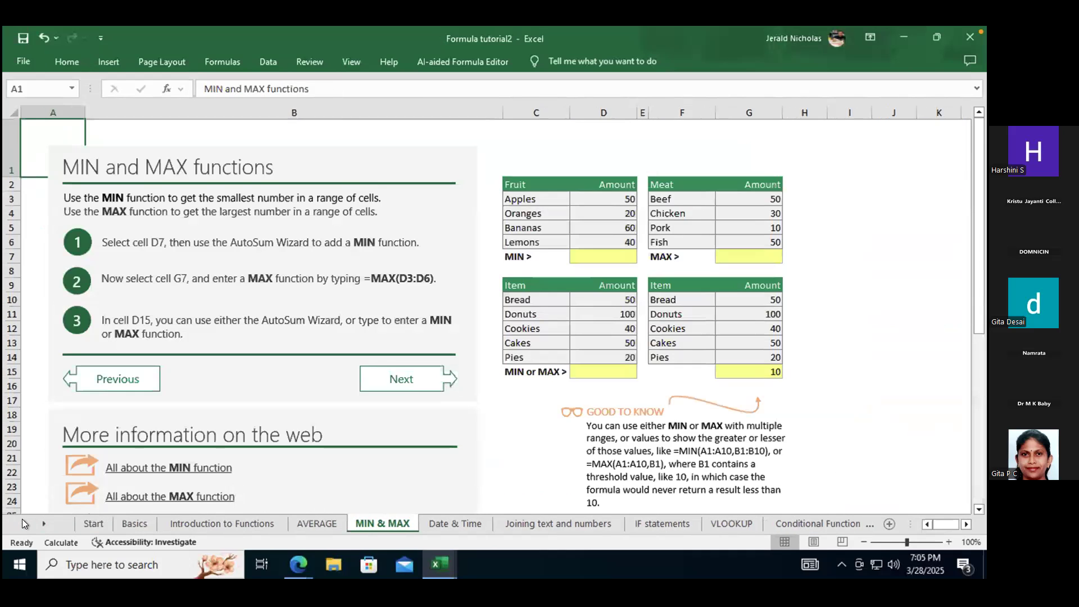
{"action": "left_click", "coordinate": [102, 524]}
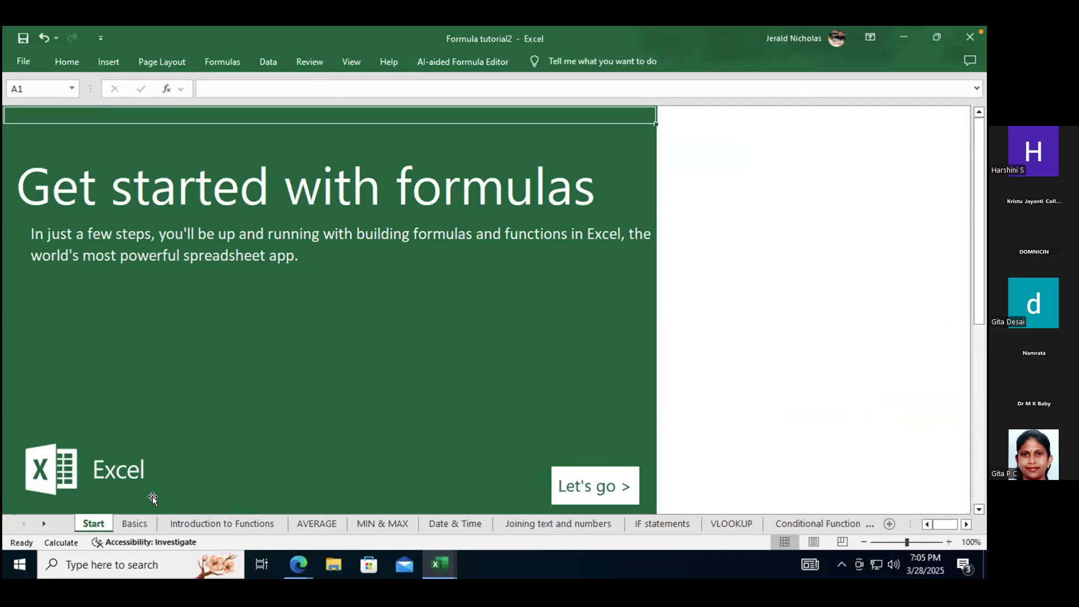
{"action": "left_click", "coordinate": [132, 524]}
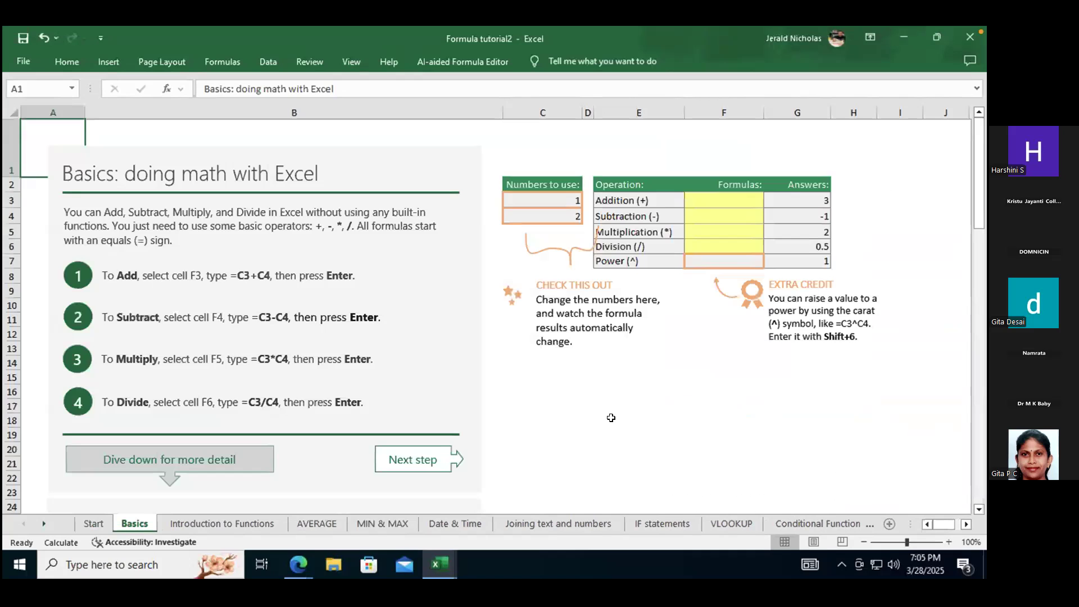
{"action": "scroll", "coordinate": [562, 411], "scroll_direction": "down", "scroll_amount": 10}
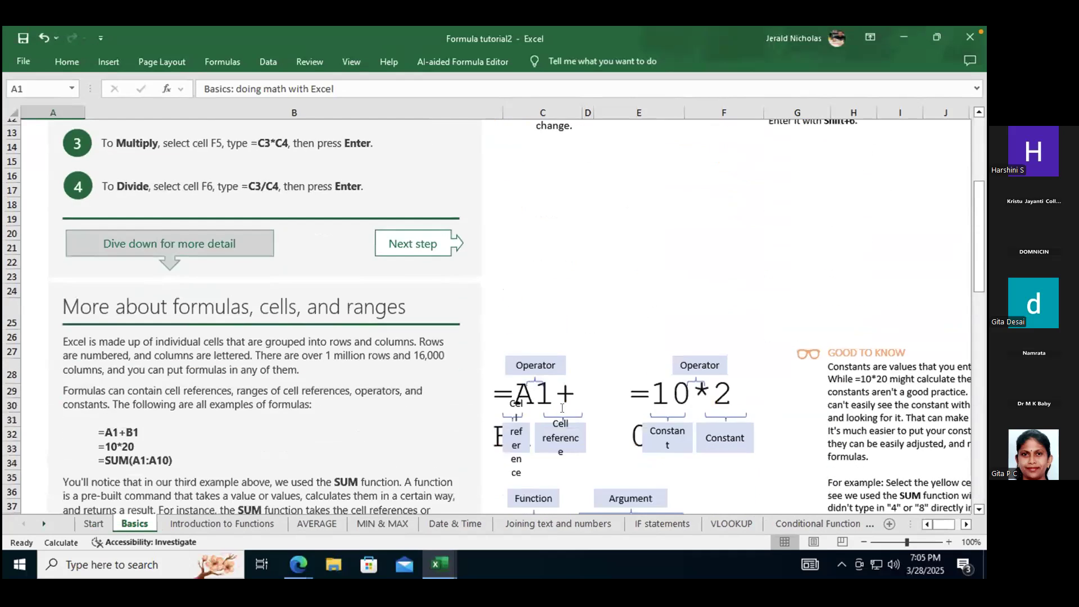
{"action": "scroll", "coordinate": [561, 410], "scroll_direction": "down", "scroll_amount": 9}
{"action": "scroll", "coordinate": [562, 409], "scroll_direction": "up", "scroll_amount": 9}
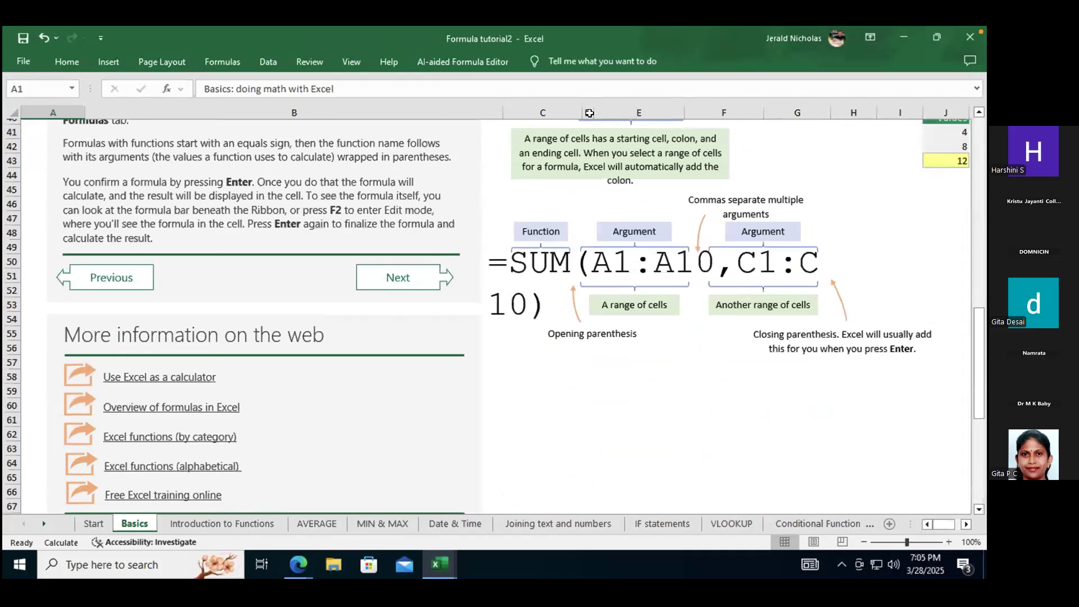
{"action": "scroll", "coordinate": [582, 68], "scroll_direction": "up", "scroll_amount": 3}
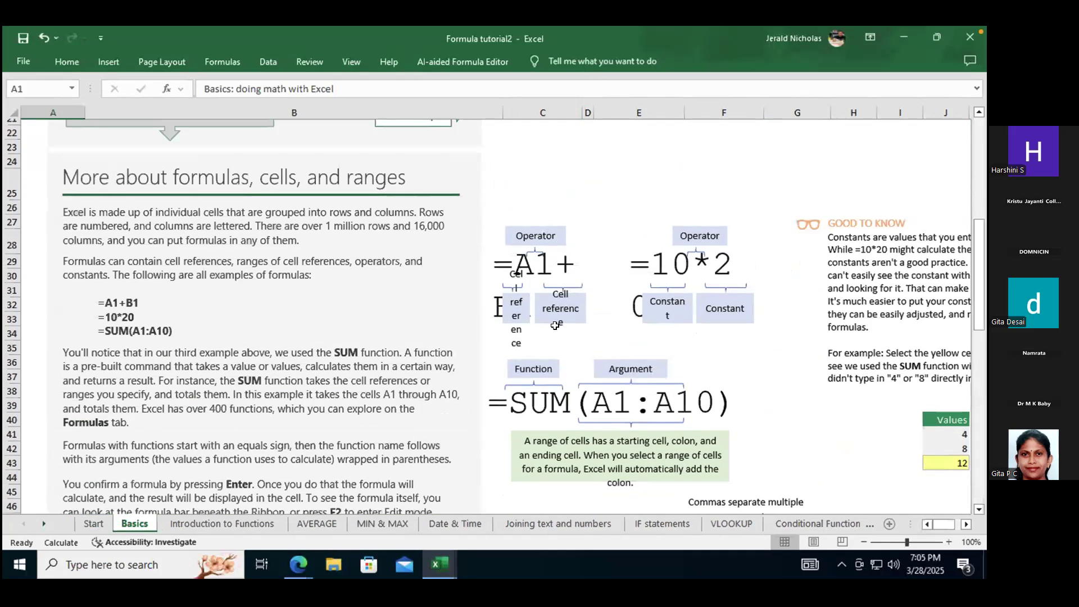
{"action": "scroll", "coordinate": [557, 326], "scroll_direction": "up", "scroll_amount": 7}
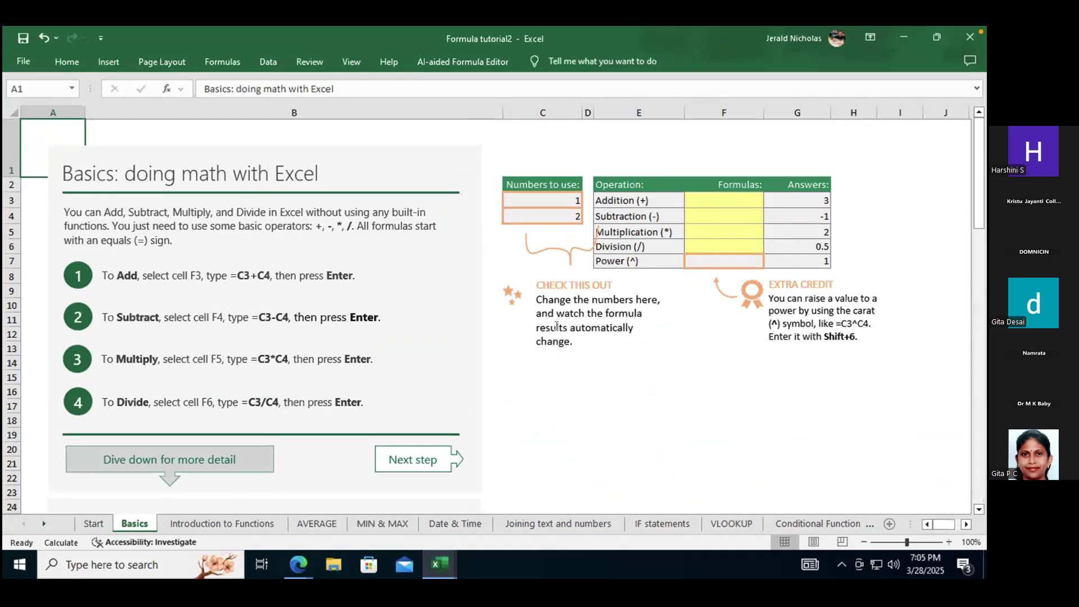
Start the addition formula in cell F3 of the Basics sheet as =C3+, referencing the first number.
{"action": "left_click", "coordinate": [550, 197]}
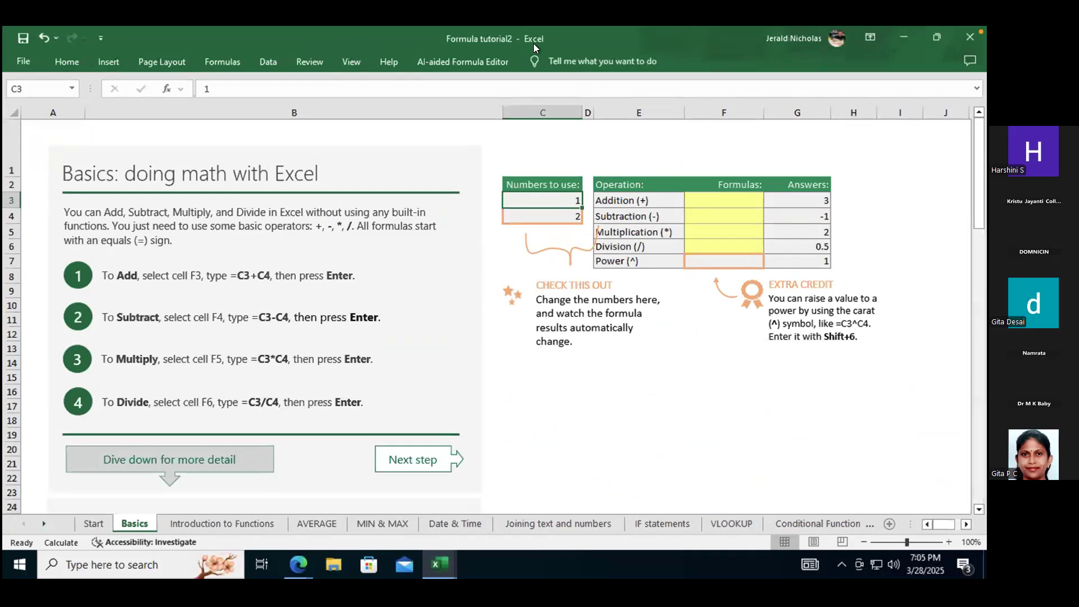
{"action": "left_click", "coordinate": [704, 196]}
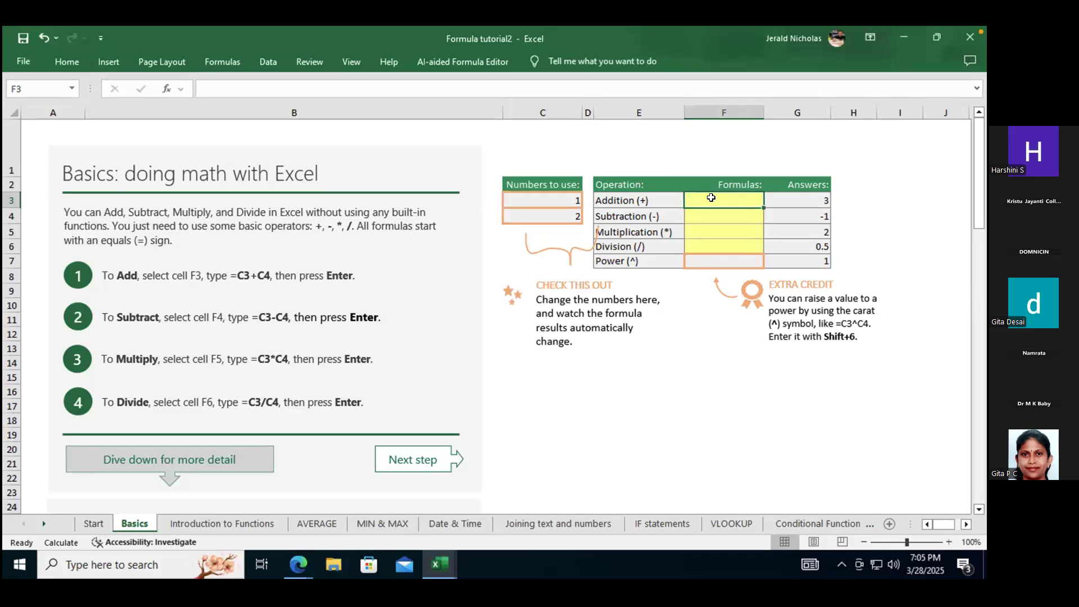
{"action": "type", "text": "="}
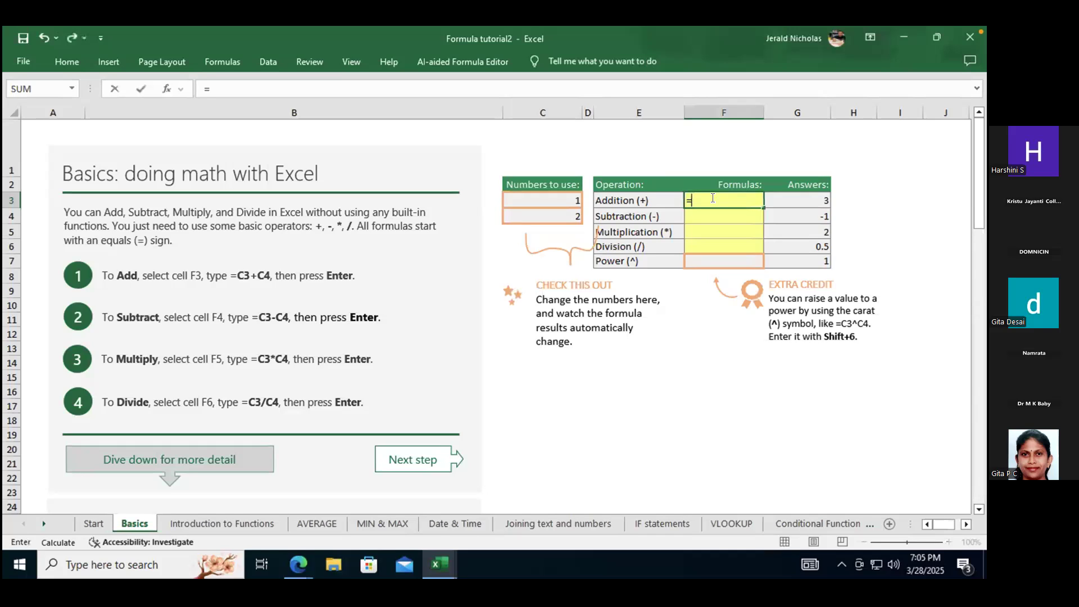
{"action": "left_click", "coordinate": [566, 199]}
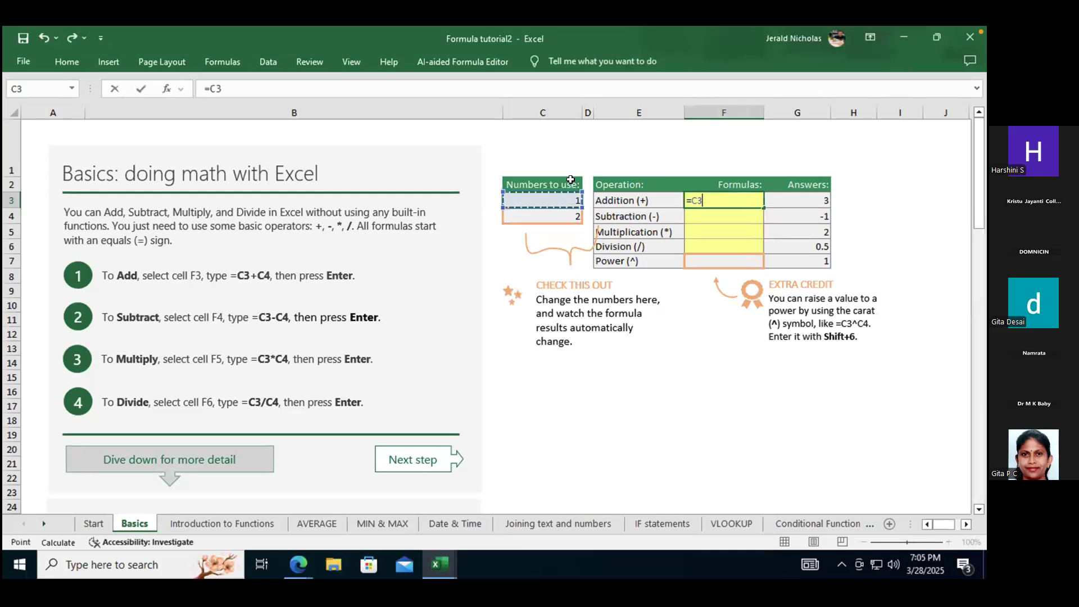
{"action": "type", "text": "+"}
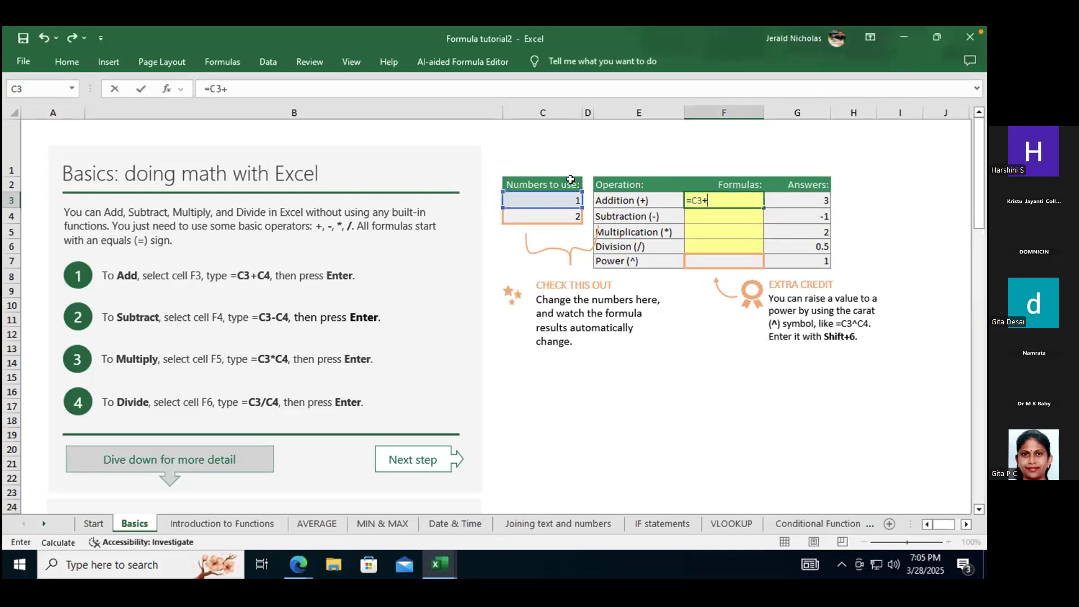
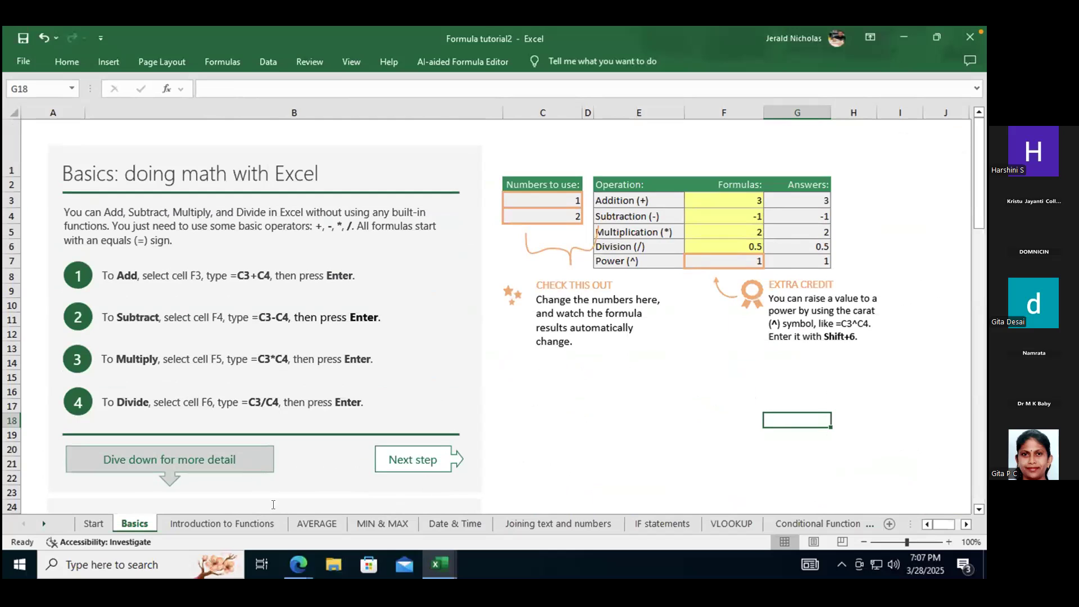
On the Introduction to Functions sheet, total the Meat amounts G3:G6 in cell G7 with AutoSum.
{"action": "left_click", "coordinate": [246, 518]}
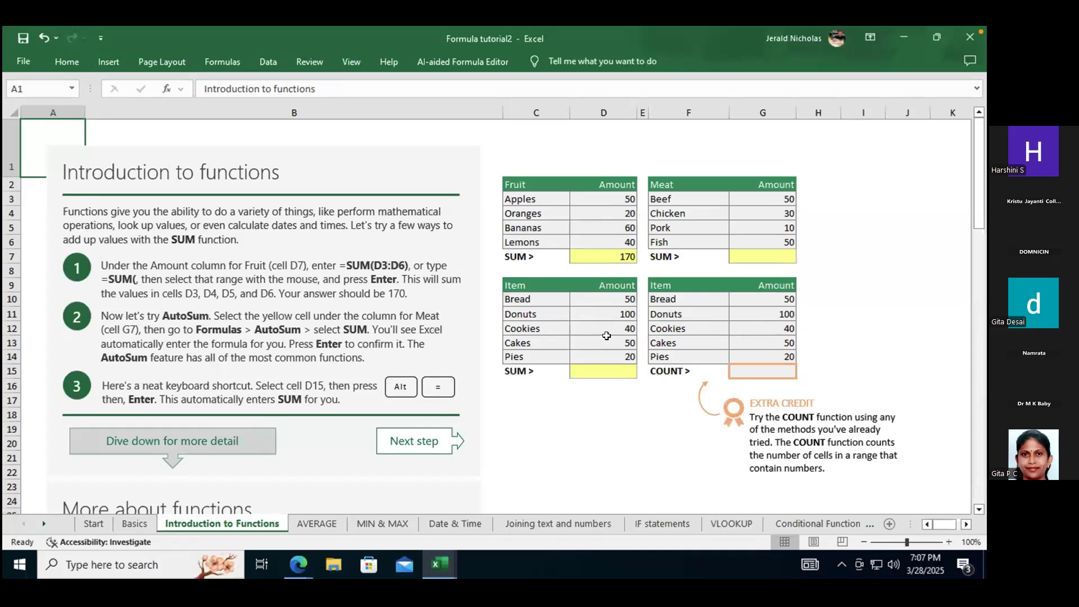
{"action": "left_click", "coordinate": [584, 215]}
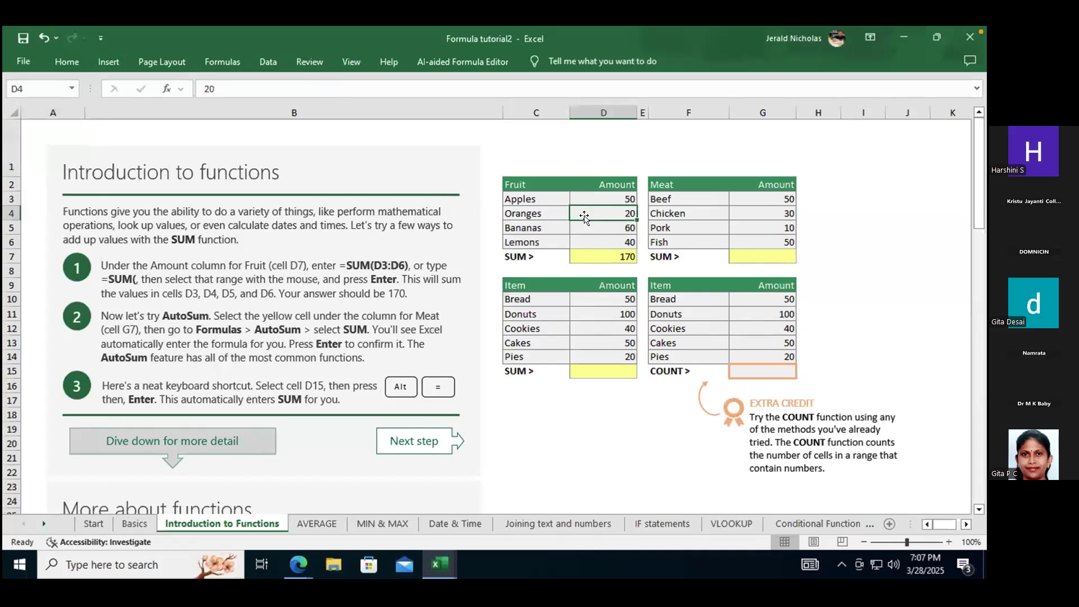
{"action": "left_click", "coordinate": [773, 260]}
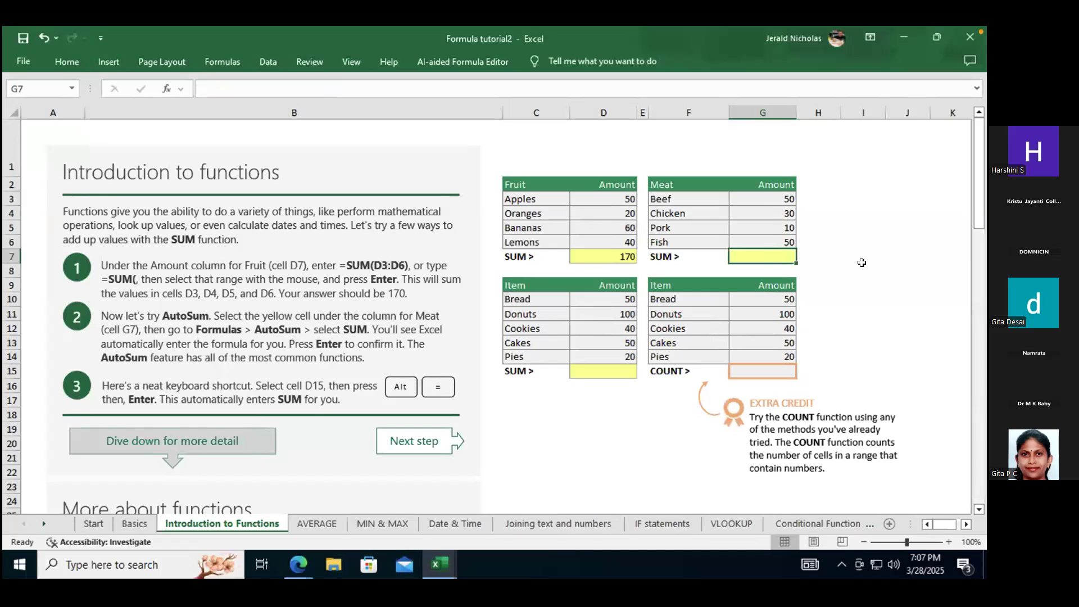
{"action": "key", "text": "alt+equal"}
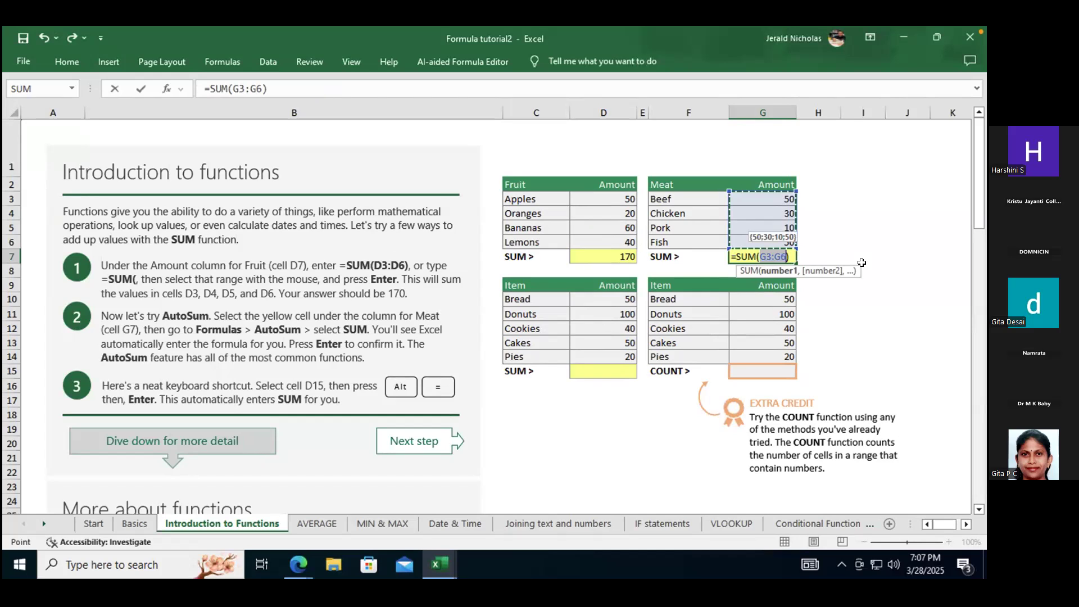
{"action": "key", "text": "Return"}
Insert an AutoSum of the item amounts G10:G14 in cell G15, beside the COUNT label.
{"action": "key", "text": "Down"}
{"action": "key", "text": "Down"}
{"action": "key", "text": "Down"}
{"action": "key", "text": "Down"}
{"action": "key", "text": "Down"}
{"action": "key", "text": "Down"}
{"action": "key", "text": "Down"}
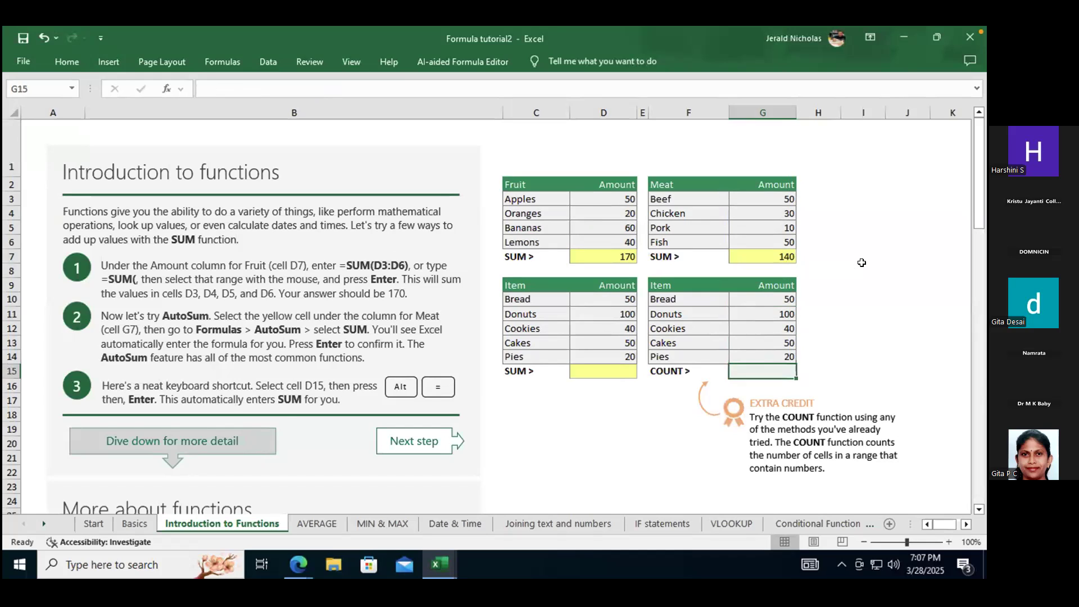
{"action": "key", "text": "alt+equal"}
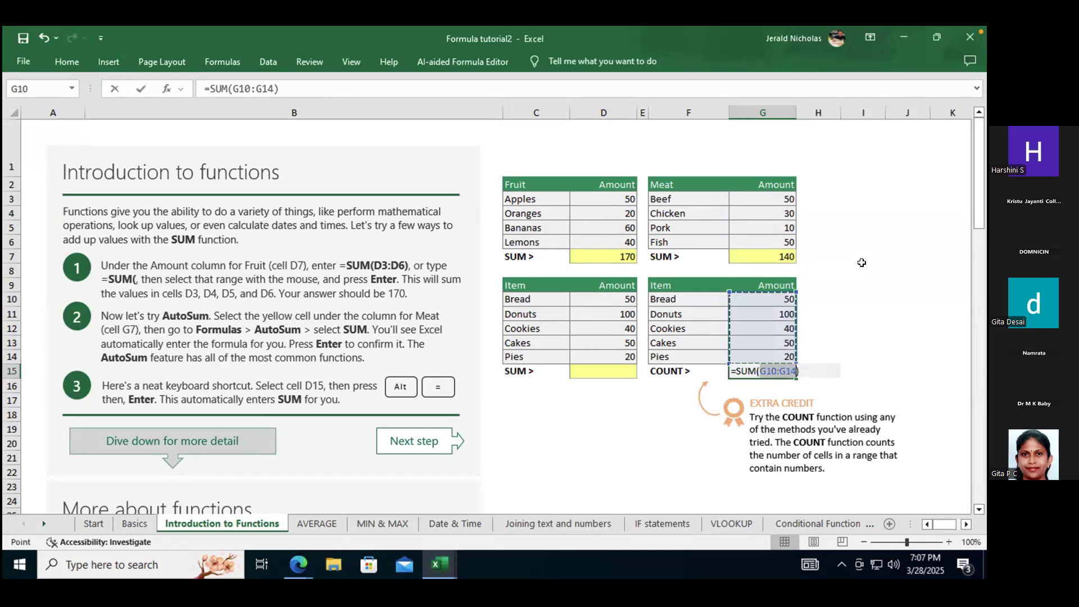
{"action": "key", "text": "Return"}
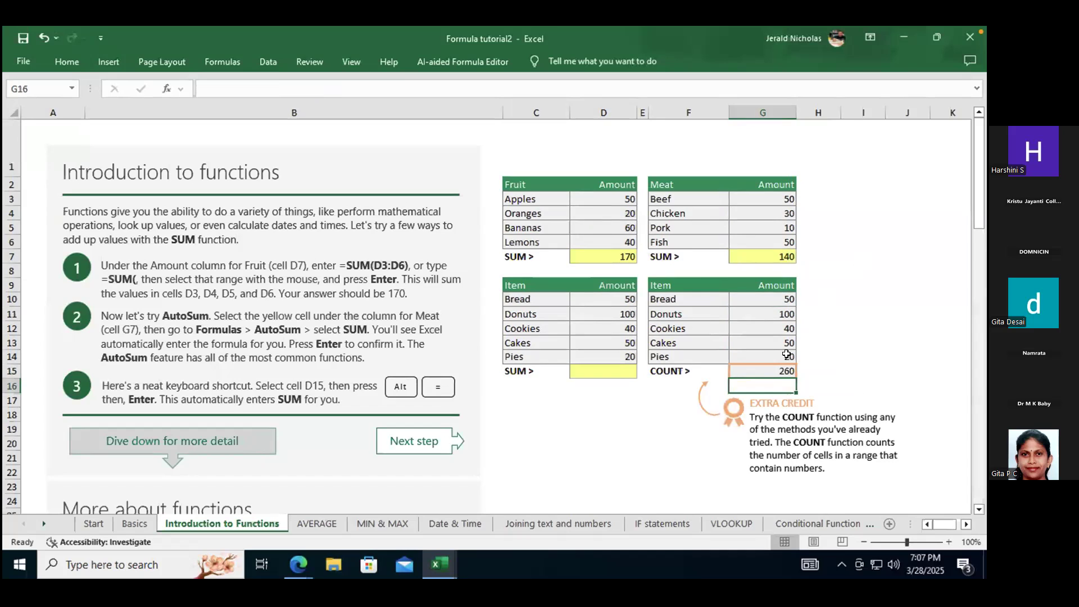
Replace the SUM function in cell G15 with COUNT, keeping the range G10:G14.
{"action": "left_click", "coordinate": [774, 368]}
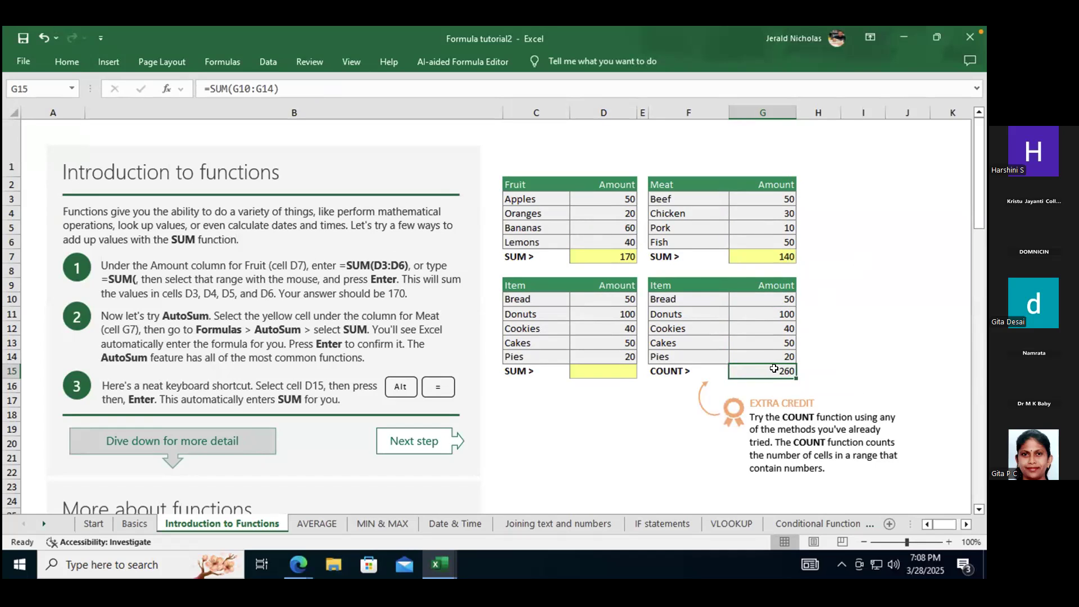
{"action": "double_click", "coordinate": [774, 368]}
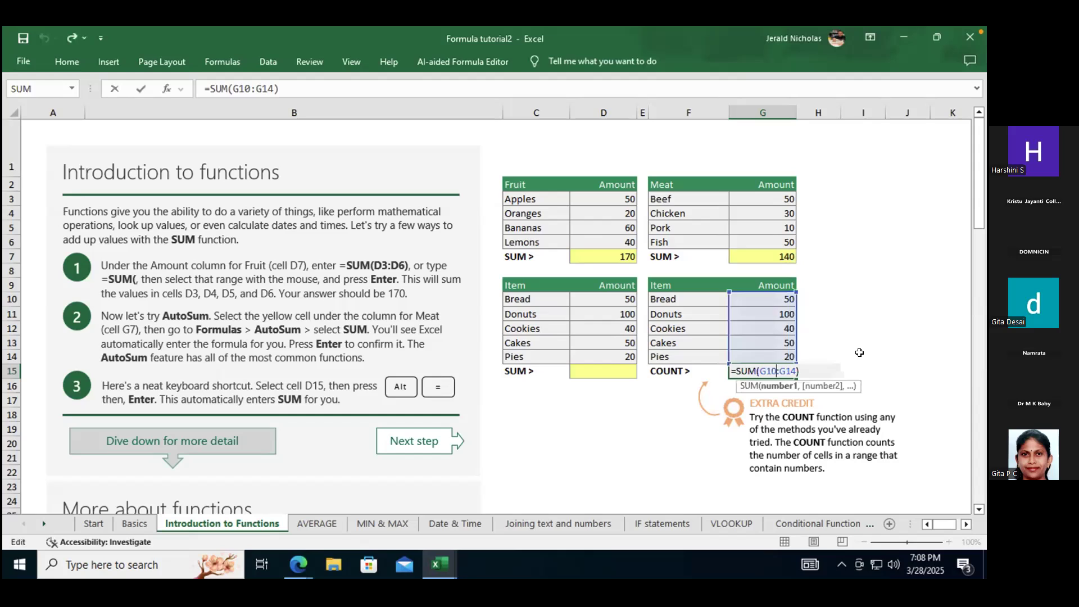
{"action": "key", "text": "Left"}
{"action": "key", "text": "Left"}
{"action": "key", "text": "Left"}
{"action": "key", "text": "Left"}
{"action": "key", "text": "BackSpace"}
{"action": "key", "text": "BackSpace"}
{"action": "key", "text": "BackSpace"}
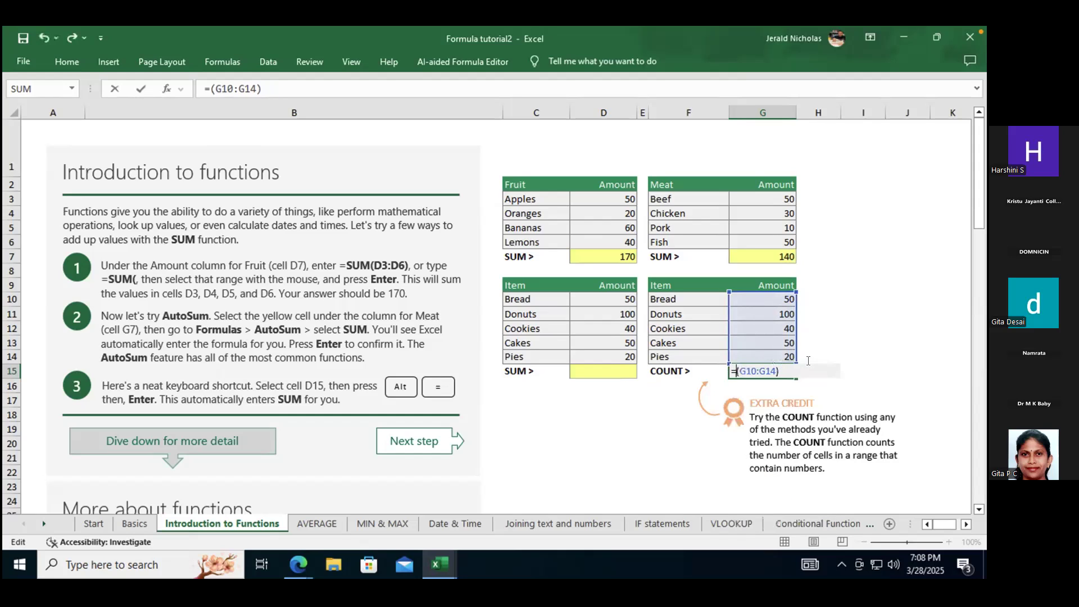
{"action": "type", "text": "count"}
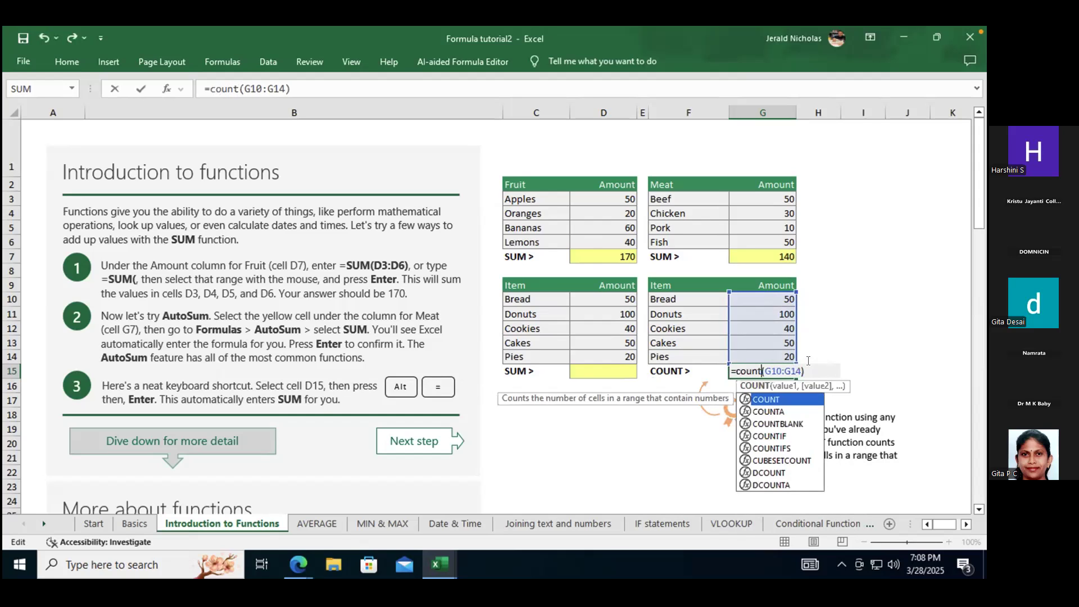
{"action": "key", "text": "Return"}
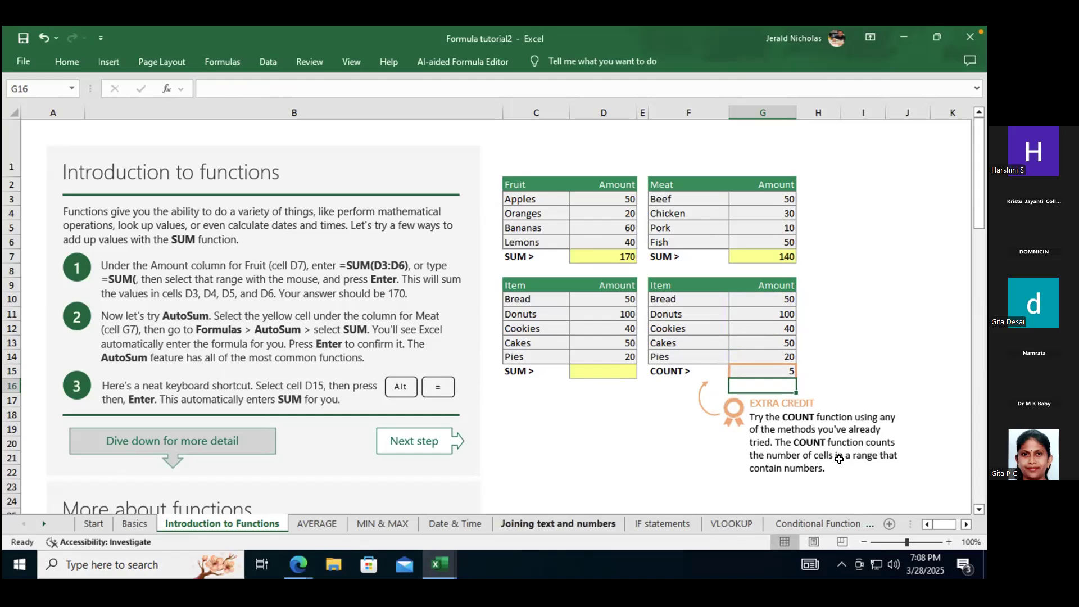
Look through the More about functions section of the Introduction to Functions sheet and open the AVERAGE sheet.
{"action": "scroll", "coordinate": [545, 439], "scroll_direction": "down", "scroll_amount": 7}
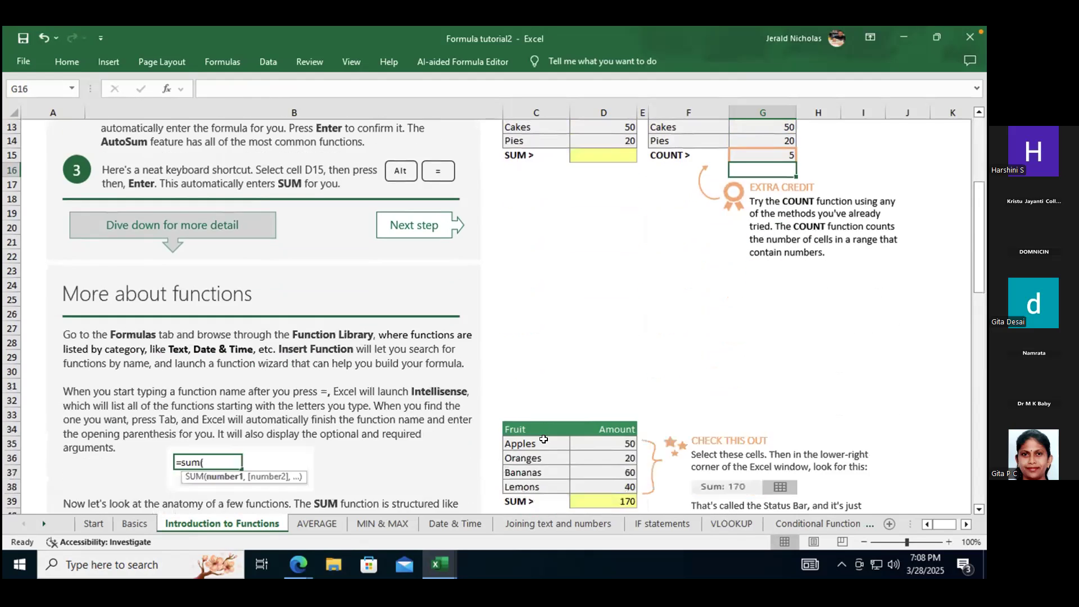
{"action": "scroll", "coordinate": [544, 439], "scroll_direction": "down", "scroll_amount": 13}
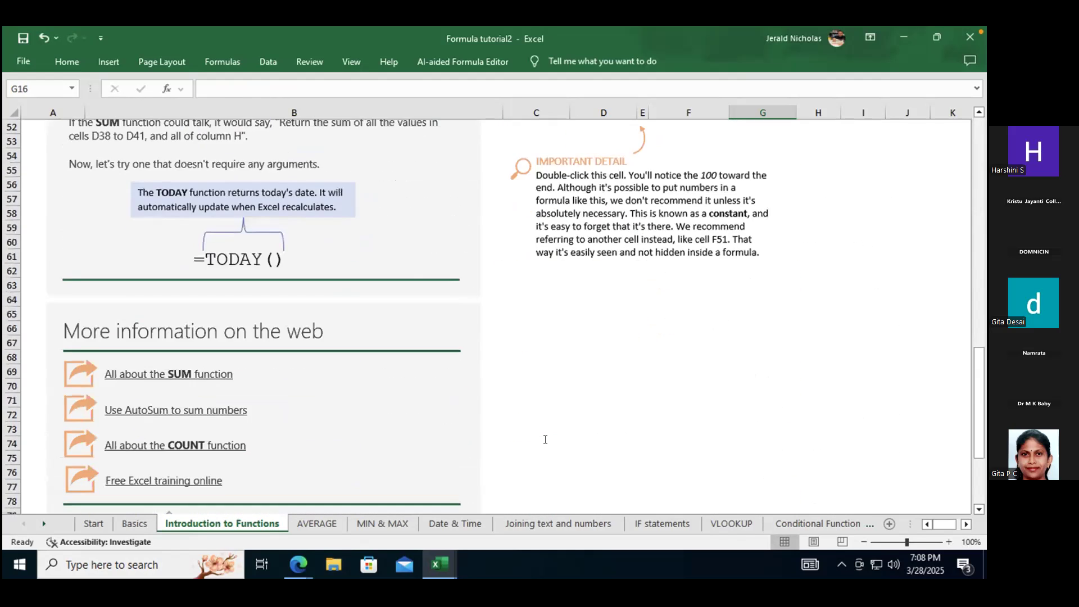
{"action": "scroll", "coordinate": [545, 439], "scroll_direction": "up", "scroll_amount": 13}
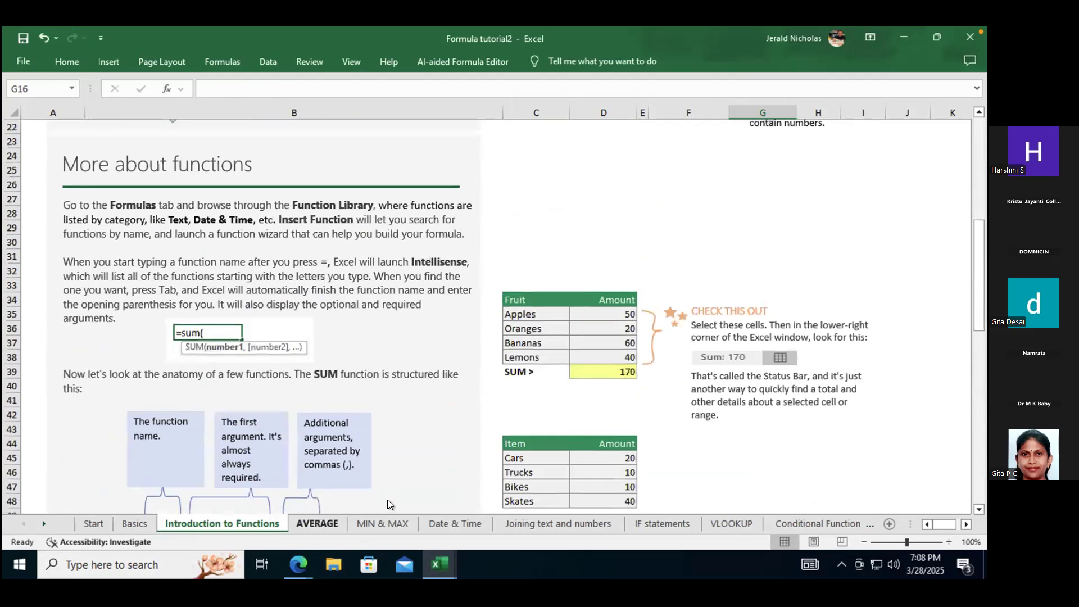
{"action": "scroll", "coordinate": [655, 402], "scroll_direction": "down", "scroll_amount": 4}
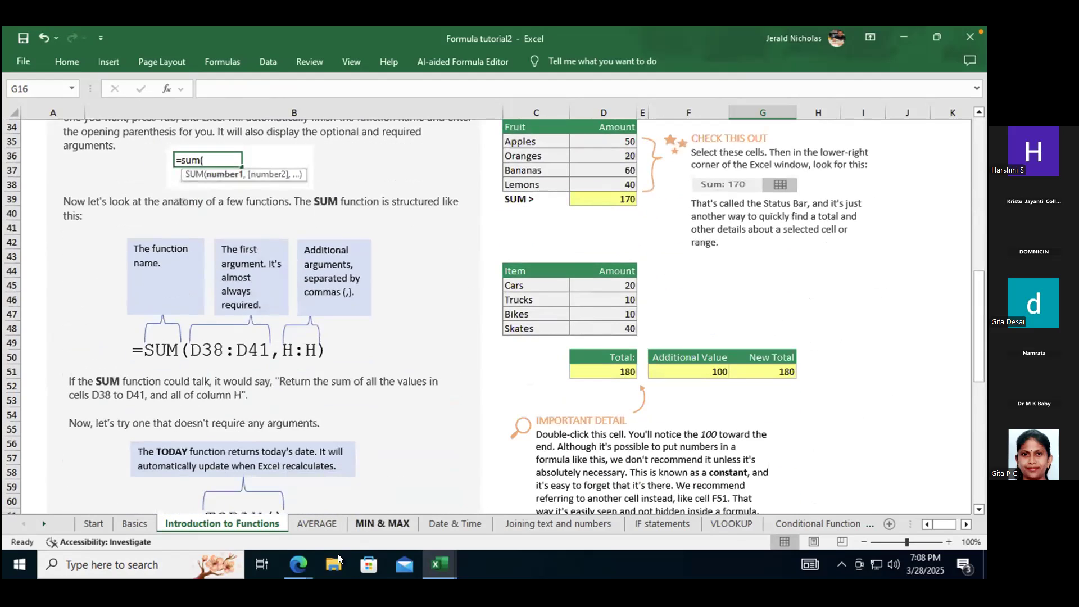
{"action": "left_click", "coordinate": [318, 524]}
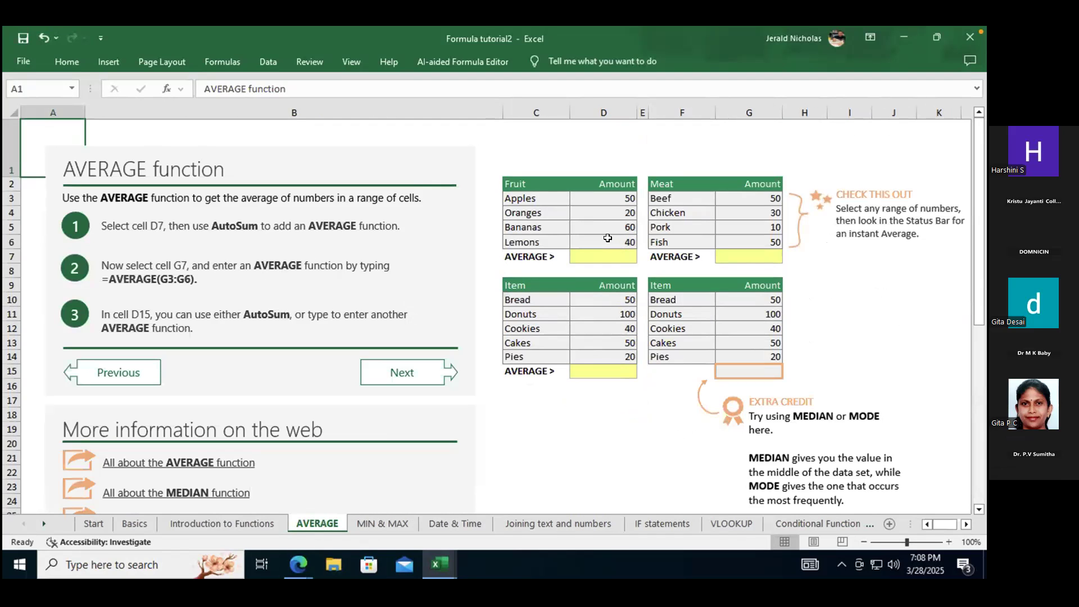
Average the Fruit amounts D3:D6 in cell D7 of the AVERAGE sheet with the AVERAGE function.
{"action": "left_click", "coordinate": [597, 256]}
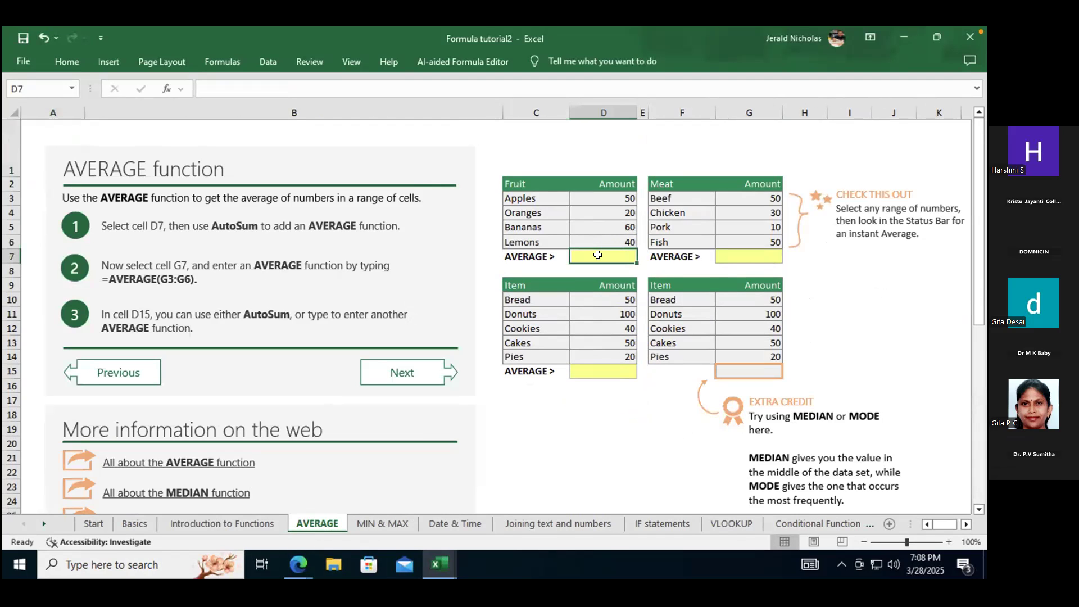
{"action": "type", "text": "="}
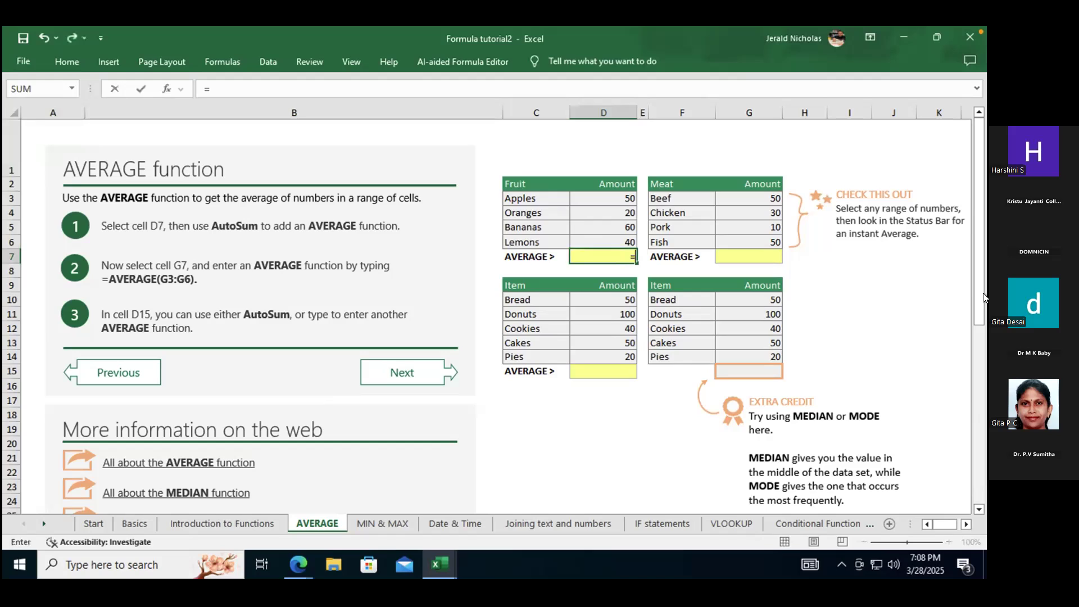
{"action": "type", "text": "ac"}
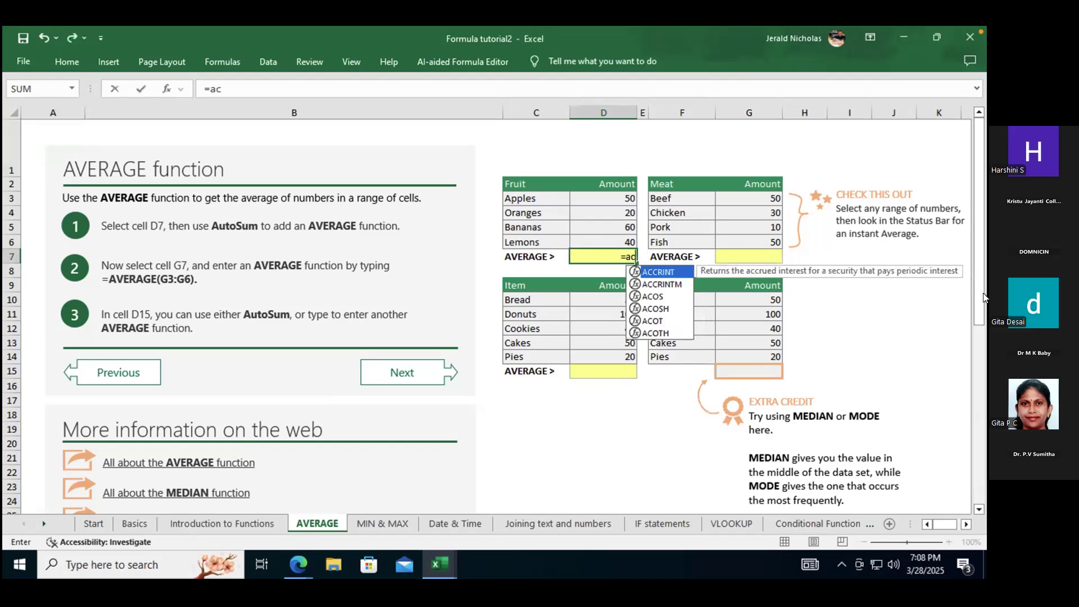
{"action": "type", "text": "er"}
{"action": "key", "text": "BackSpace"}
{"action": "key", "text": "BackSpace"}
{"action": "key", "text": "BackSpace"}
{"action": "key", "text": "BackSpace"}
{"action": "type", "text": "aver"}
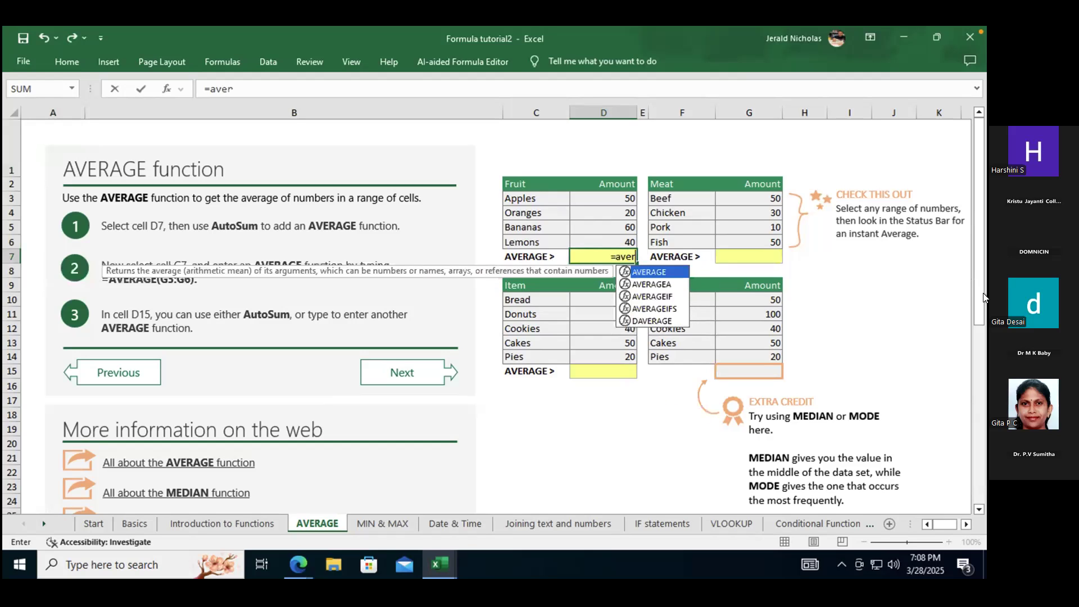
{"action": "key", "text": "Tab"}
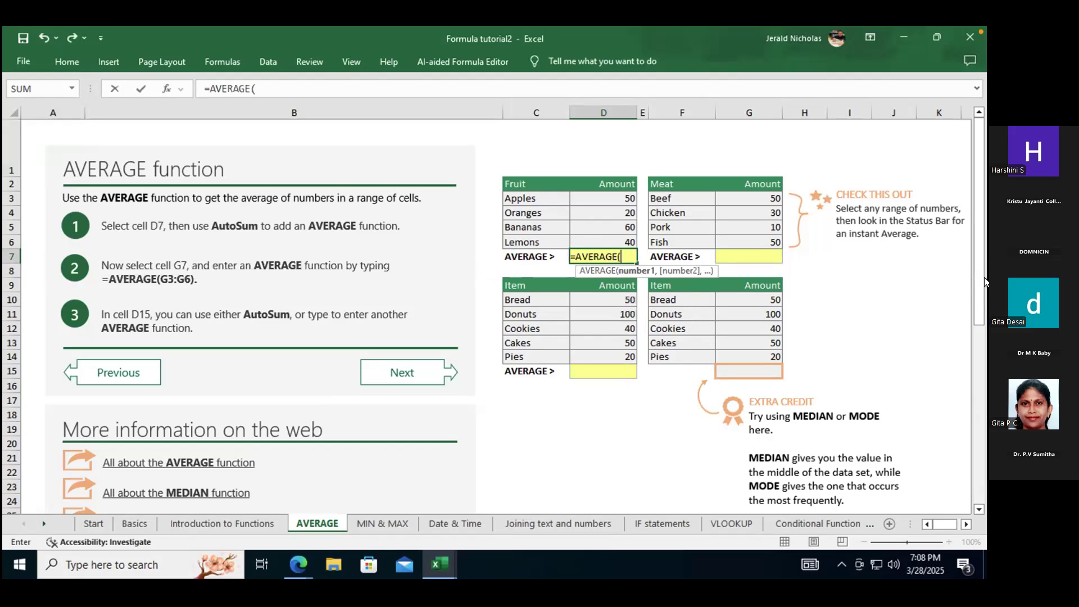
{"action": "left_click_drag", "start_coordinate": [621, 196], "coordinate": [612, 239]}
{"action": "key", "text": "Return"}
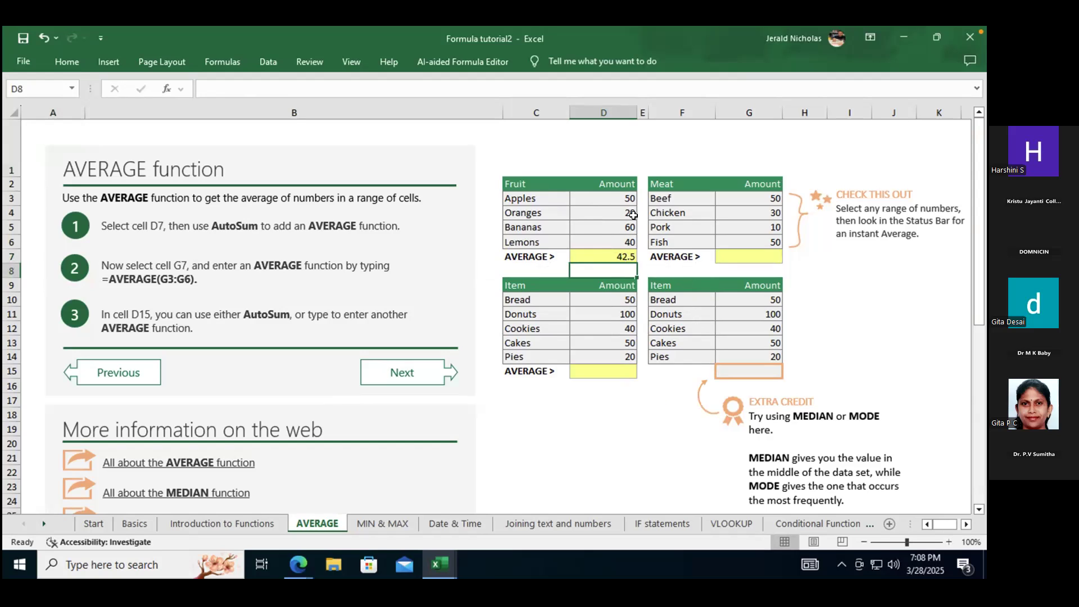
{"action": "left_click", "coordinate": [767, 260]}
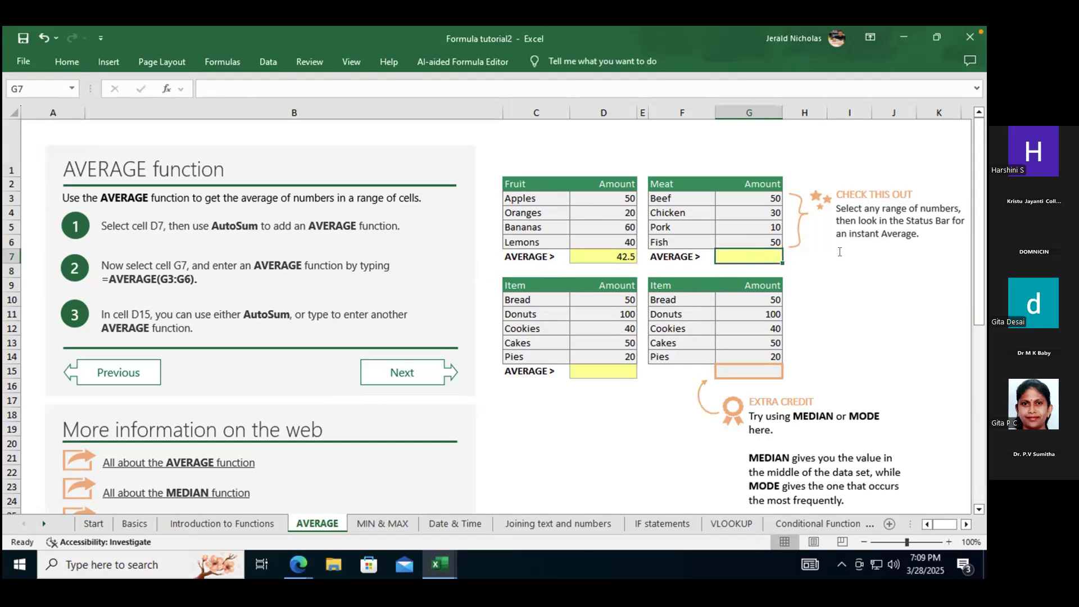
{"action": "key", "text": "alt+equal"}
{"action": "key", "text": "Left"}
{"action": "key", "text": "Left"}
{"action": "key", "text": "Left"}
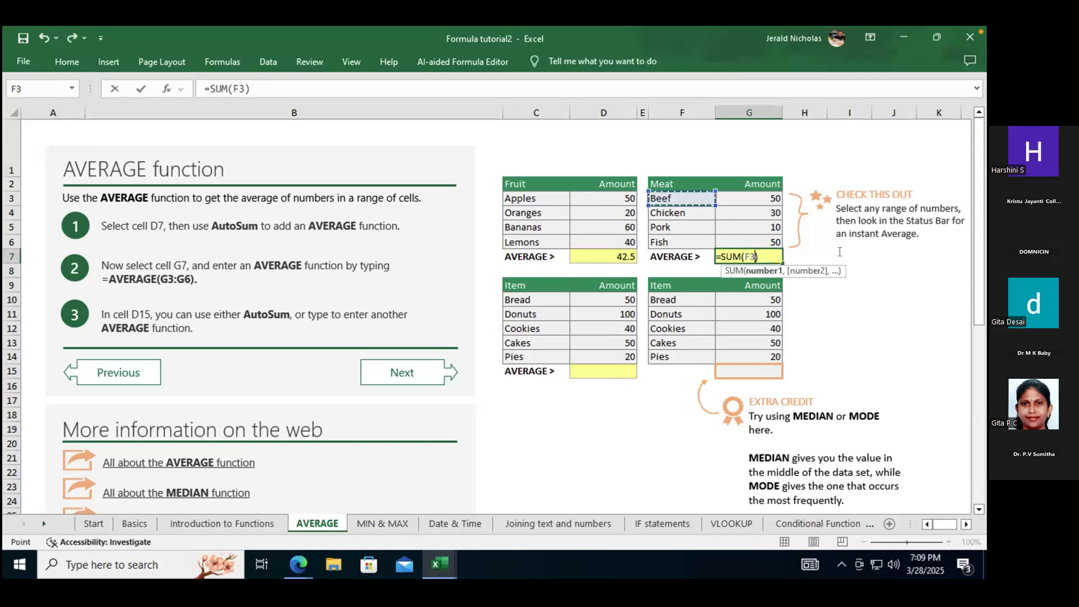
{"action": "key", "text": "Escape"}
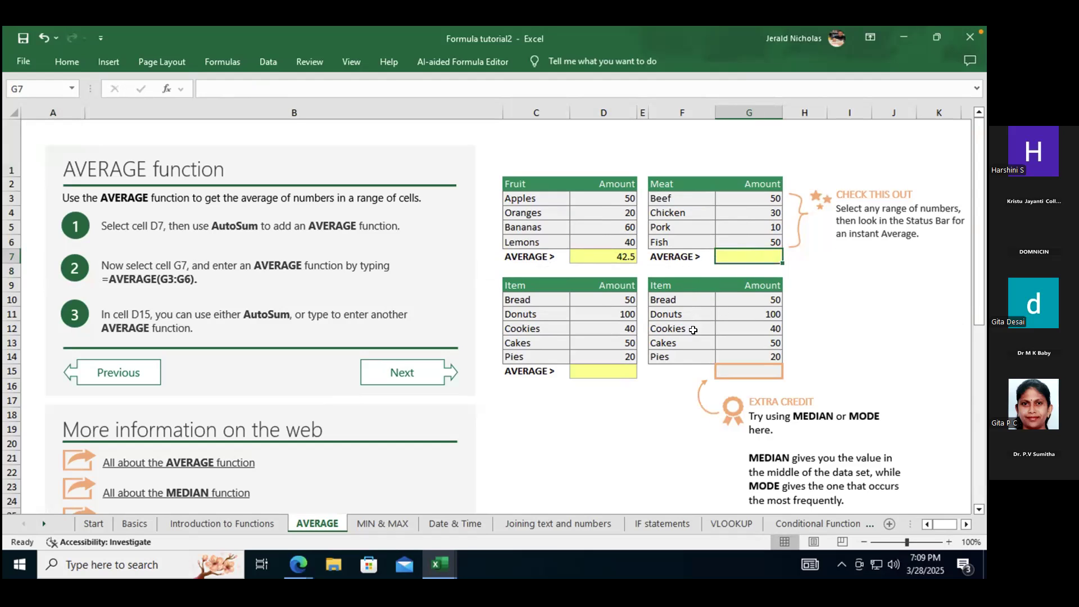
On the MIN & MAX sheet, enter =MIN(D3:D6) in cell D7 for the Fruit amounts and point out the Oranges row.
{"action": "scroll", "coordinate": [648, 358], "scroll_direction": "down", "scroll_amount": 3}
{"action": "scroll", "coordinate": [648, 358], "scroll_direction": "down", "scroll_amount": 6}
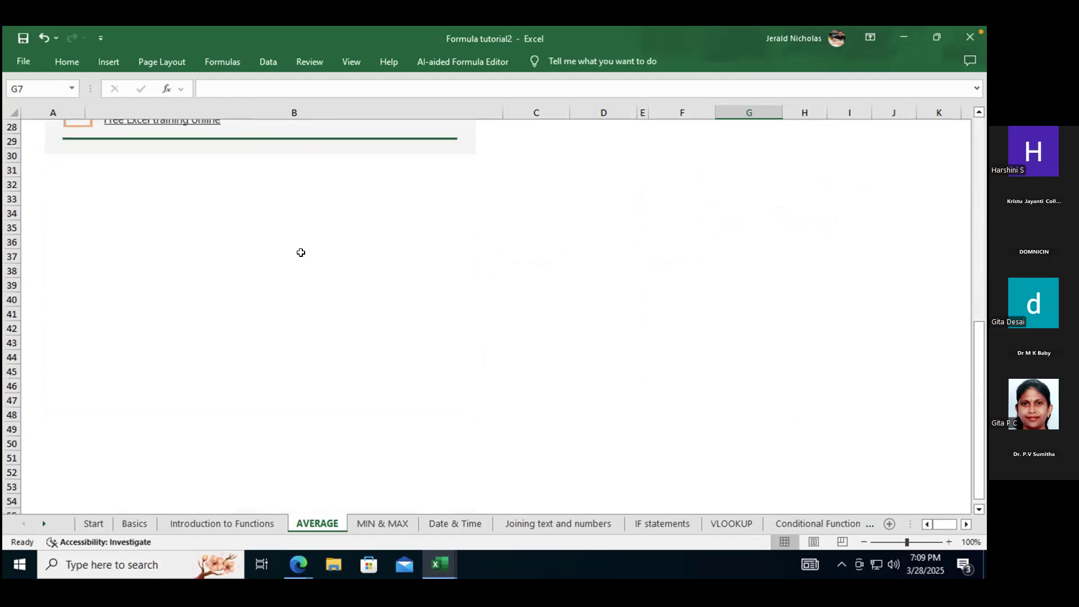
{"action": "left_click", "coordinate": [378, 523]}
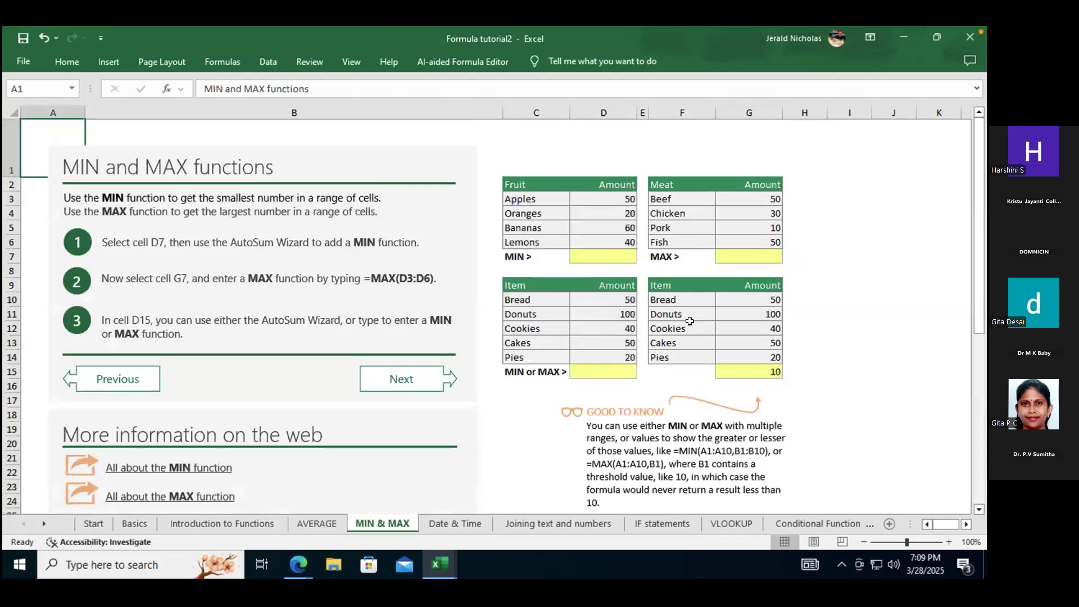
{"action": "left_click", "coordinate": [610, 256]}
{"action": "type", "text": "="}
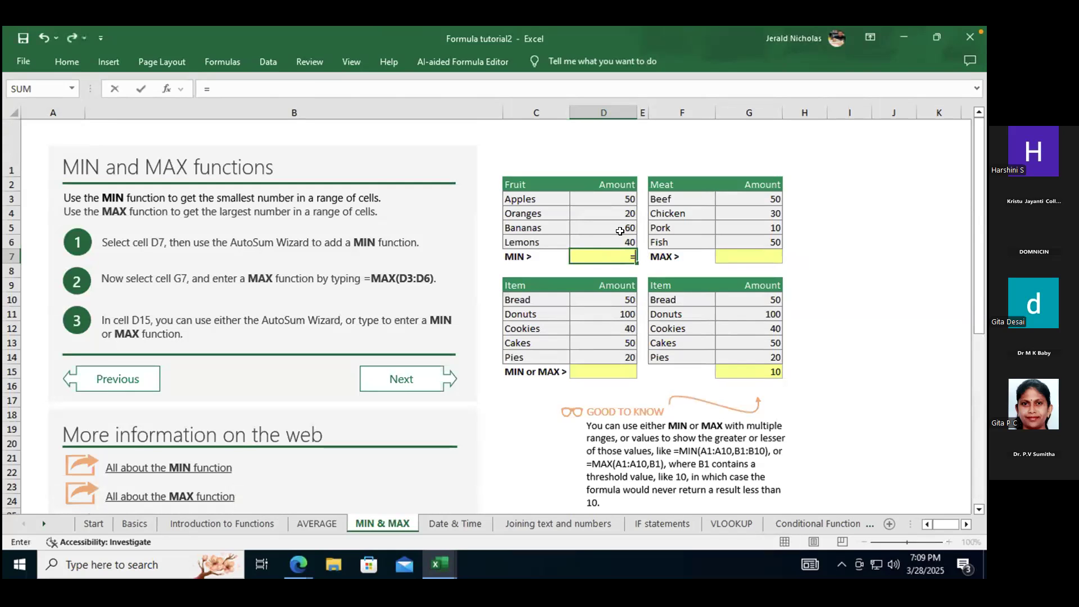
{"action": "type", "text": "min"}
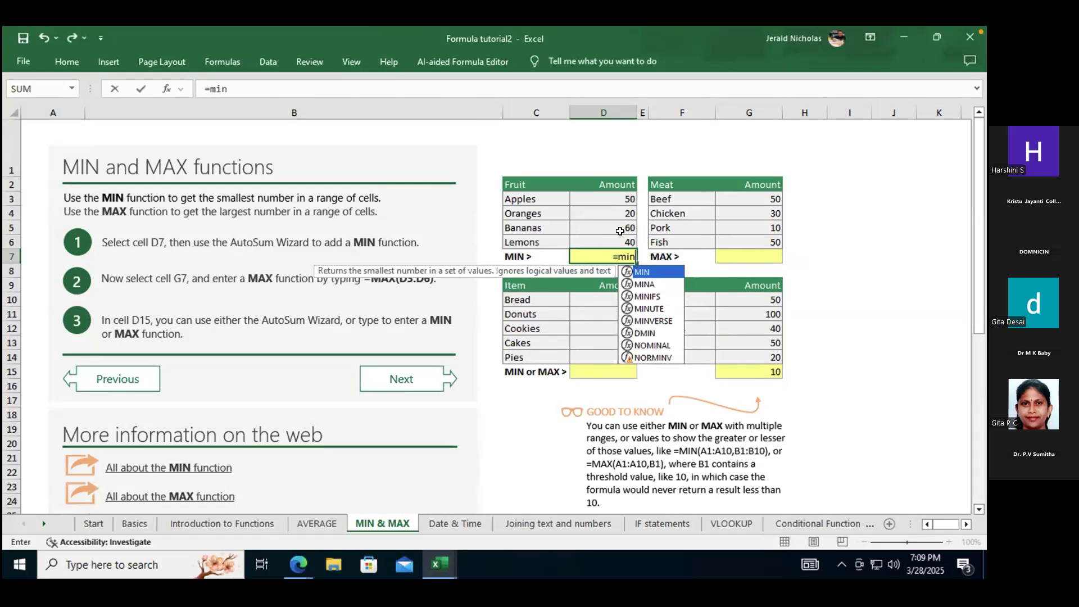
{"action": "type", "text": "("}
{"action": "left_click_drag", "start_coordinate": [620, 200], "coordinate": [619, 236]}
{"action": "type", "text": ")"}
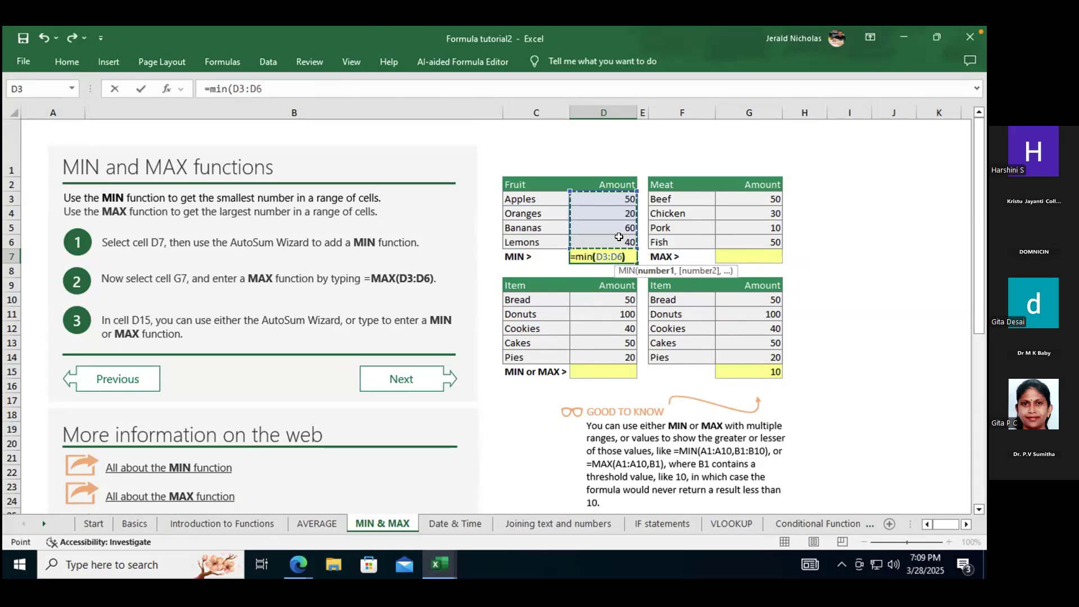
{"action": "key", "text": "Return"}
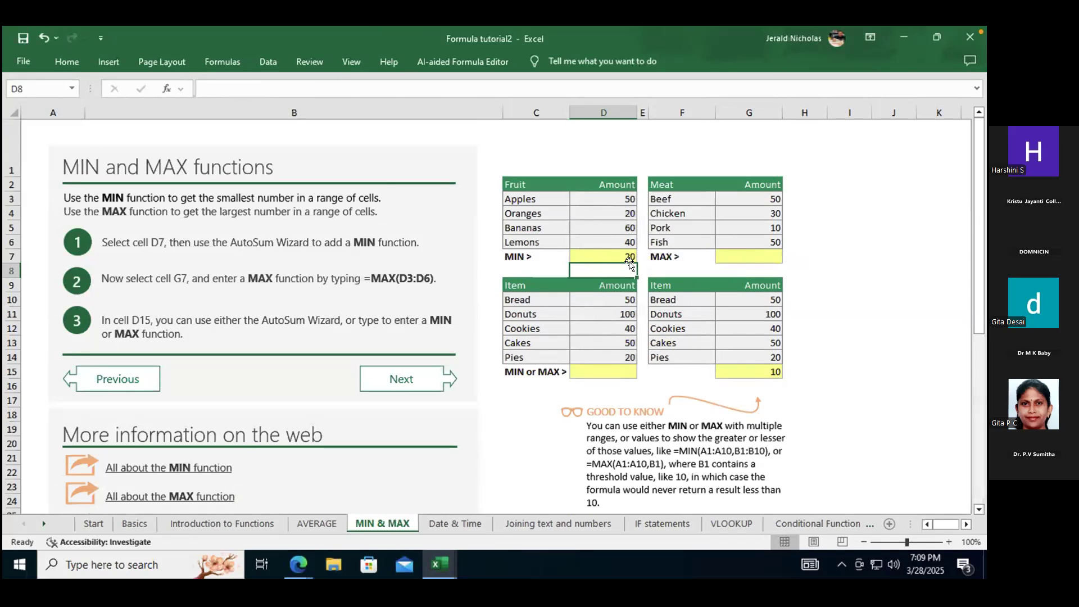
{"action": "left_click", "coordinate": [629, 218]}
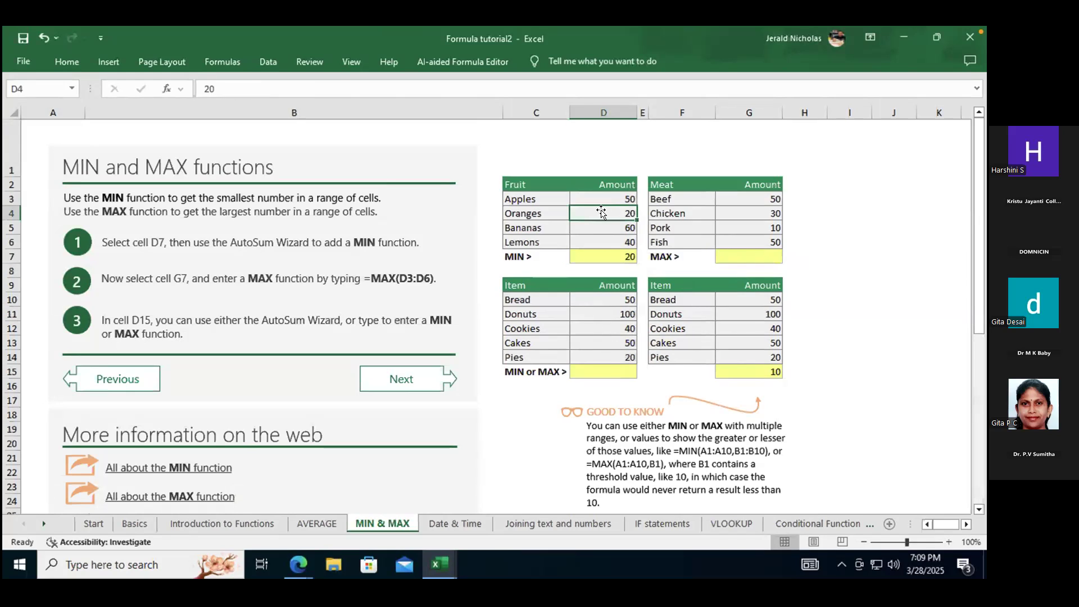
{"action": "left_click", "coordinate": [548, 217]}
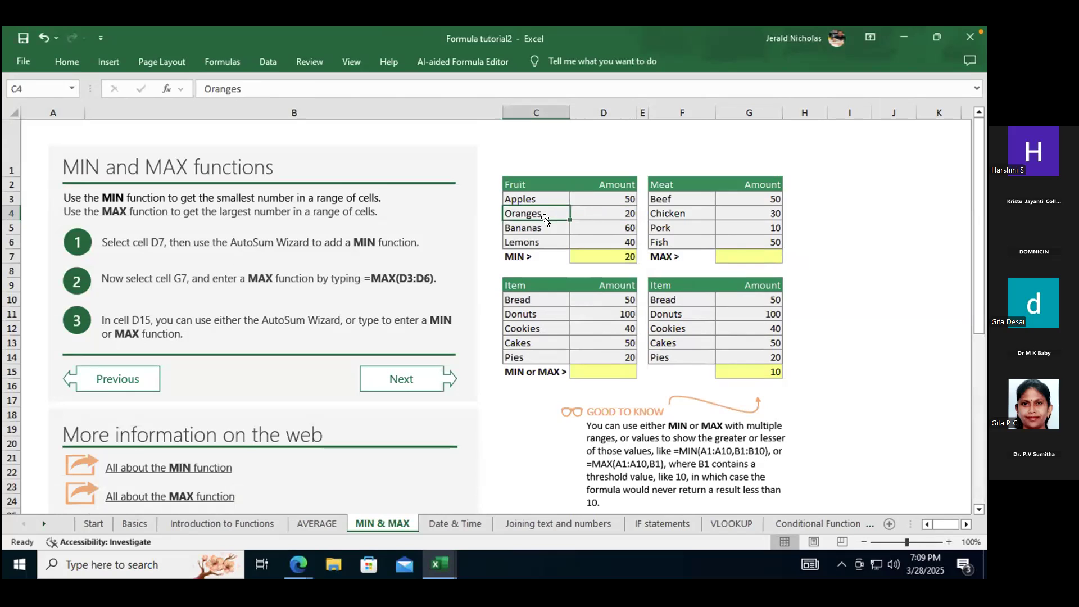
Enter =MAX(G3:G6) in cell G7 to find the largest Meat amount.
{"action": "left_click", "coordinate": [747, 212]}
{"action": "left_click", "coordinate": [749, 260]}
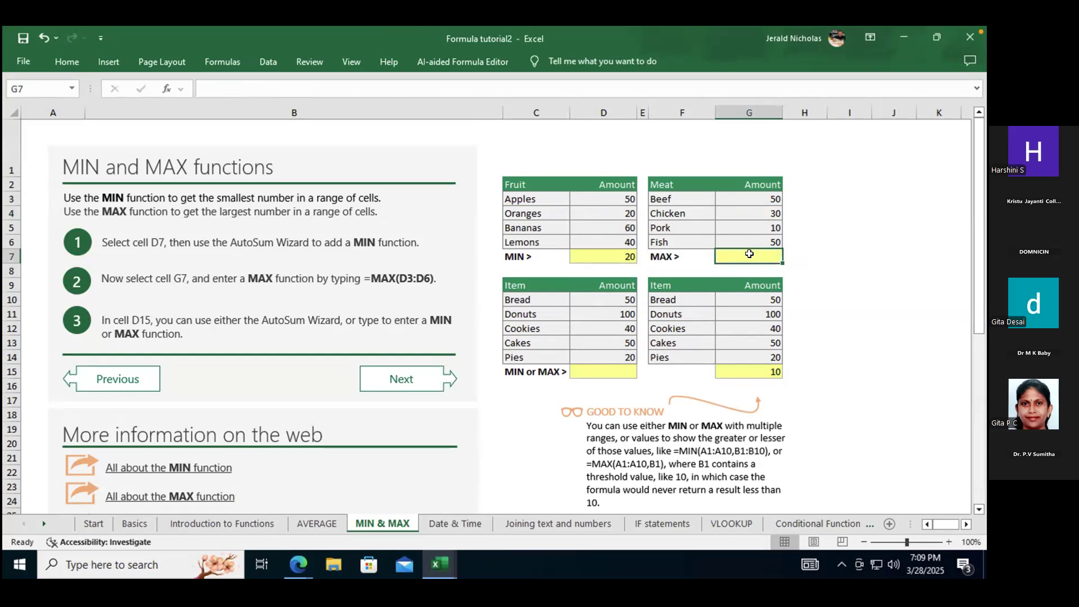
{"action": "type", "text": "="}
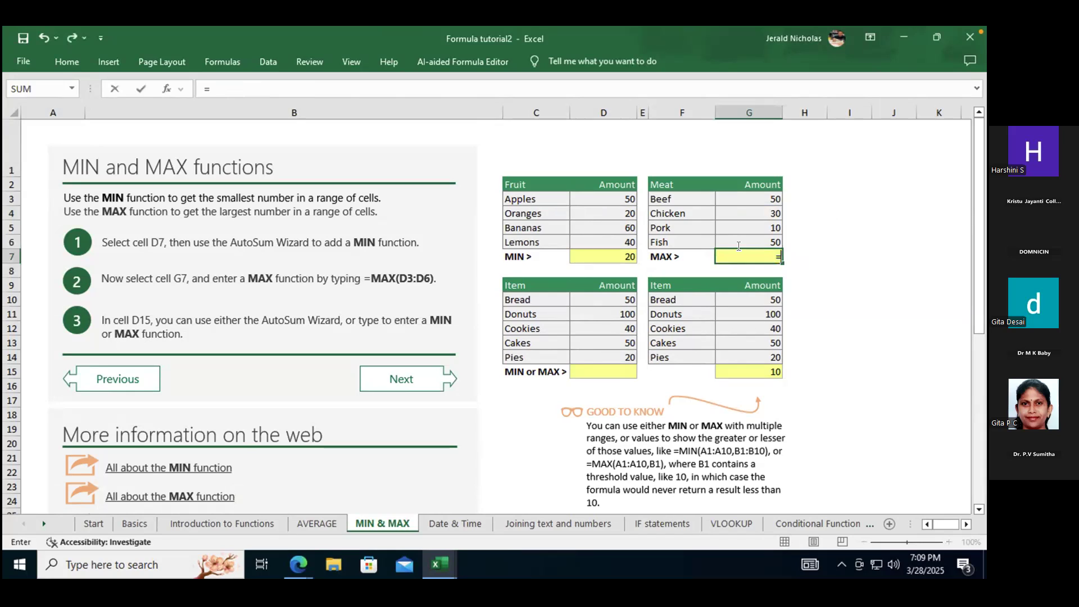
{"action": "type", "text": "max("}
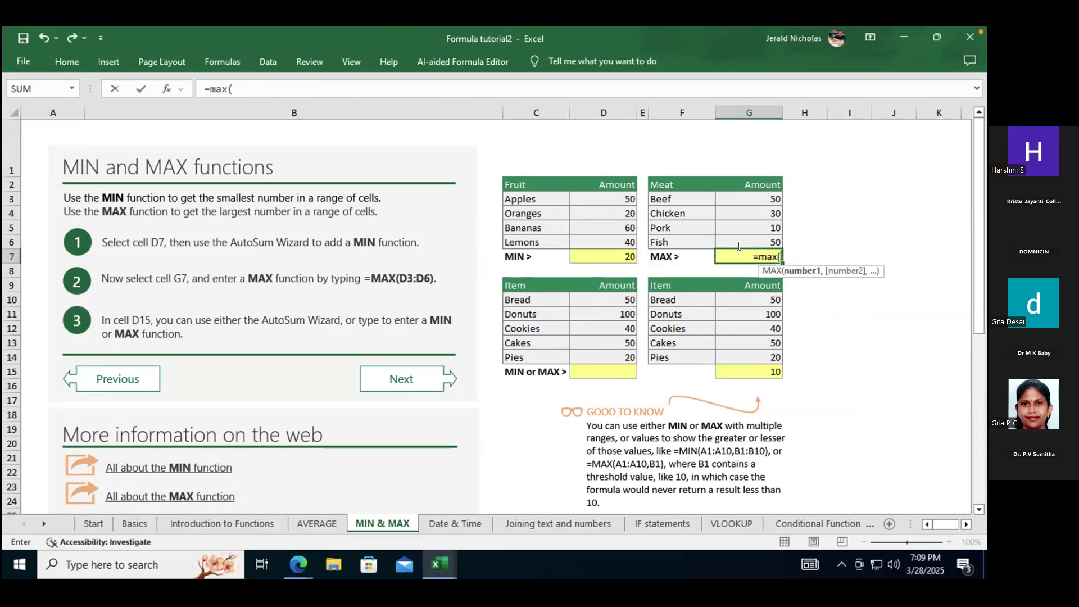
{"action": "left_click_drag", "start_coordinate": [756, 198], "coordinate": [758, 238]}
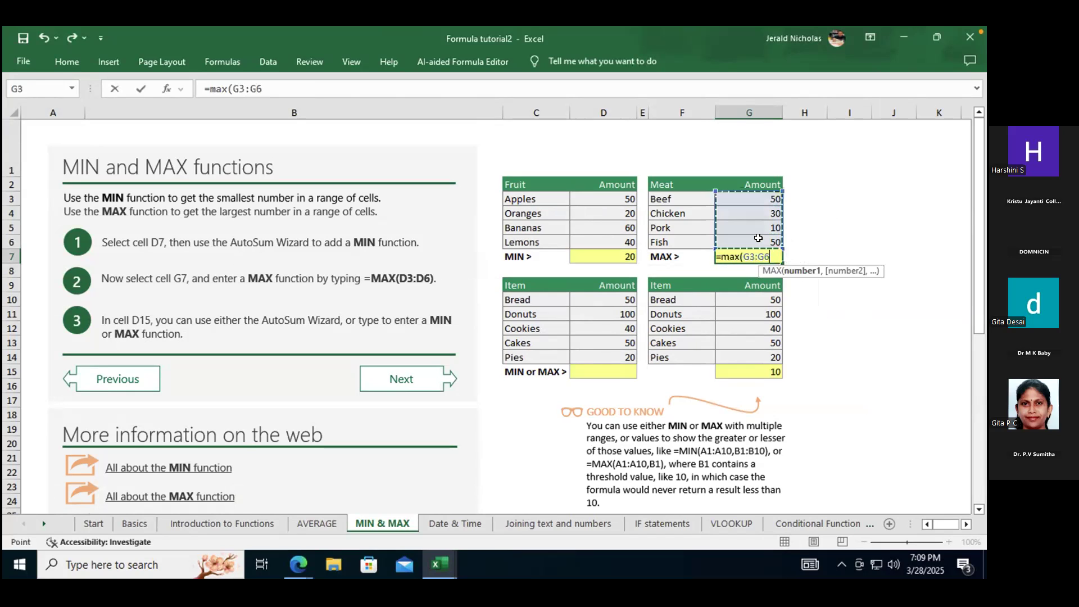
{"action": "type", "text": ")"}
{"action": "key", "text": "Return"}
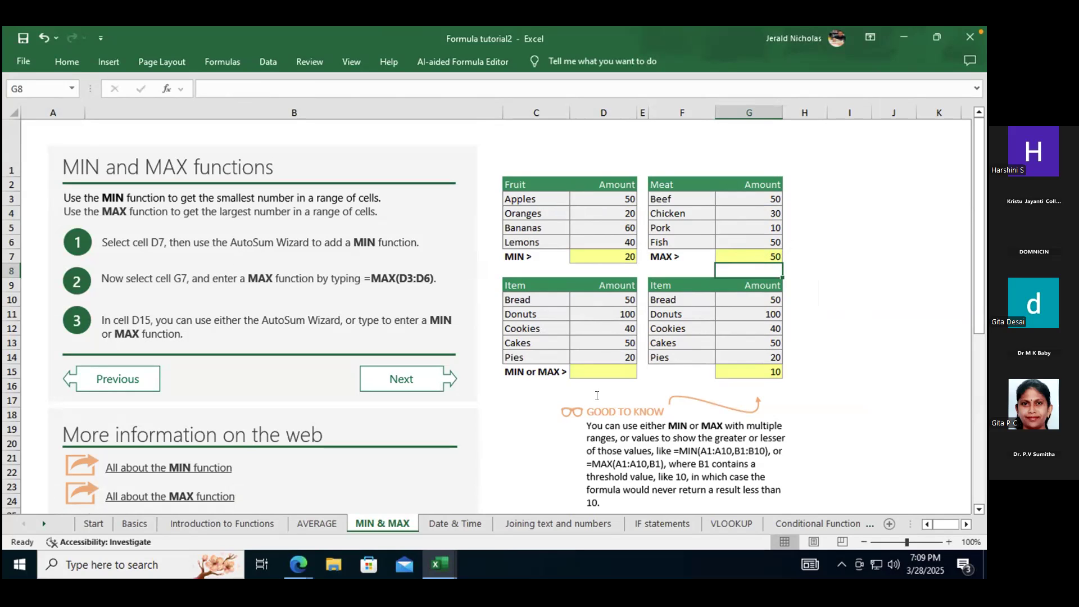
Review the Good to know note on the MIN & MAX sheet and revisit the Basics, Introduction to Functions and AVERAGE sheets.
{"action": "left_click", "coordinate": [613, 369]}
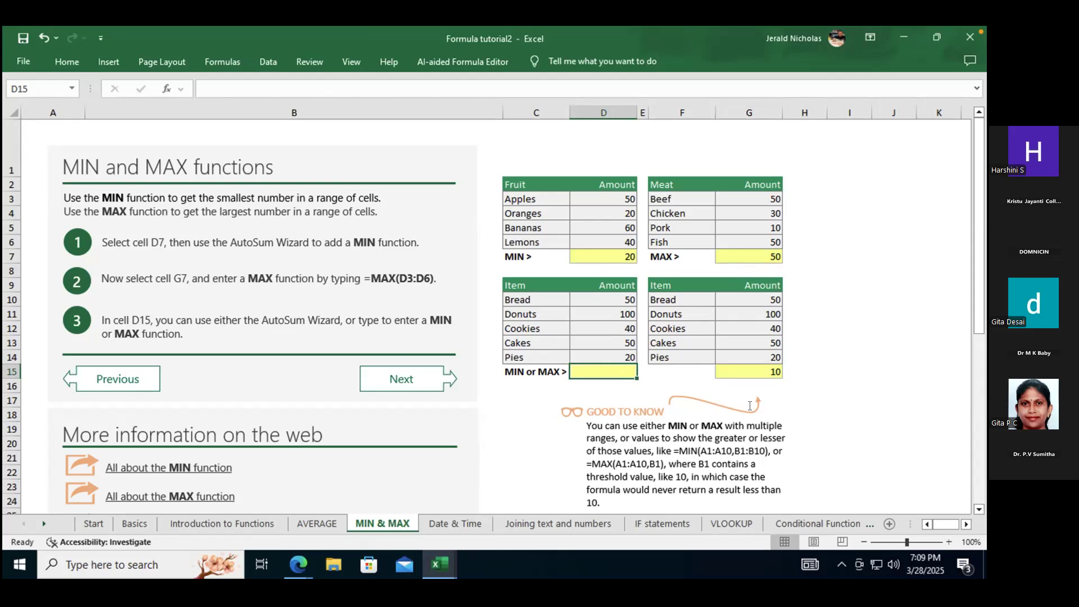
{"action": "scroll", "coordinate": [824, 415], "scroll_direction": "down", "scroll_amount": 2}
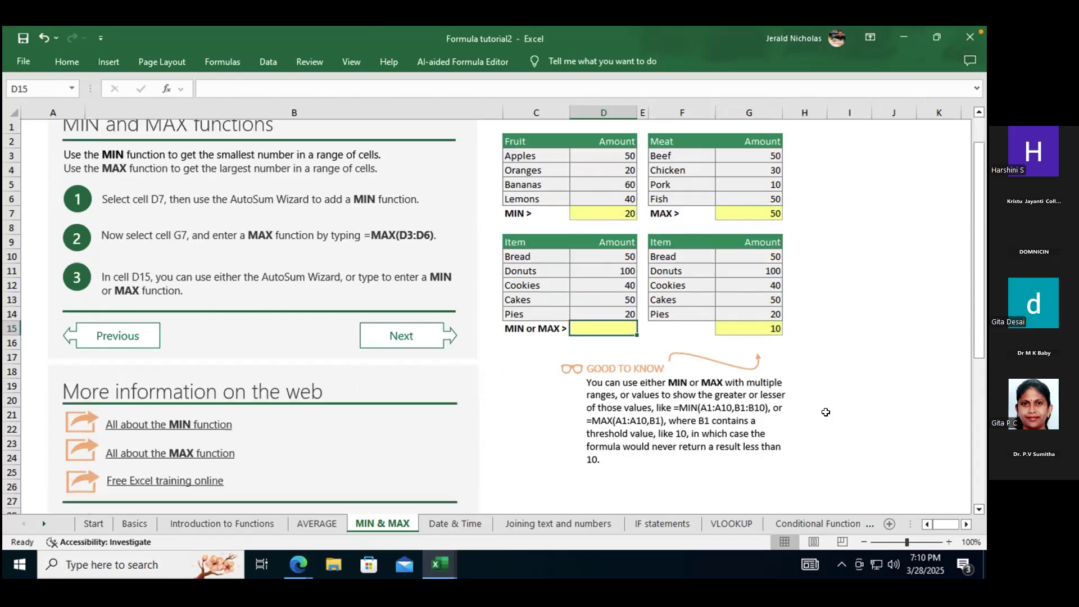
{"action": "scroll", "coordinate": [826, 413], "scroll_direction": "up", "scroll_amount": 1}
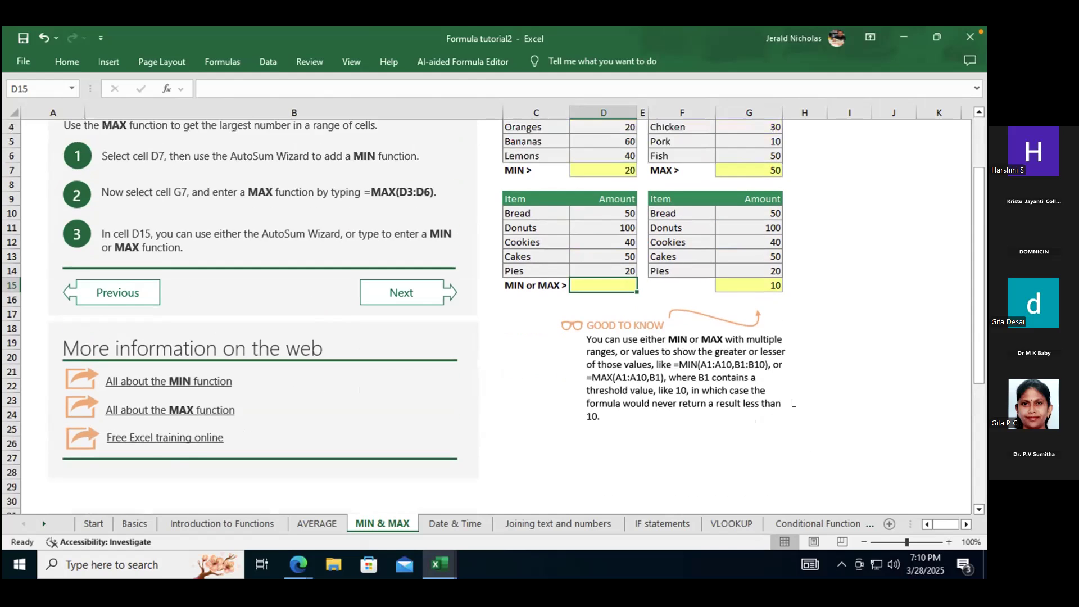
{"action": "scroll", "coordinate": [793, 403], "scroll_direction": "up", "scroll_amount": 1}
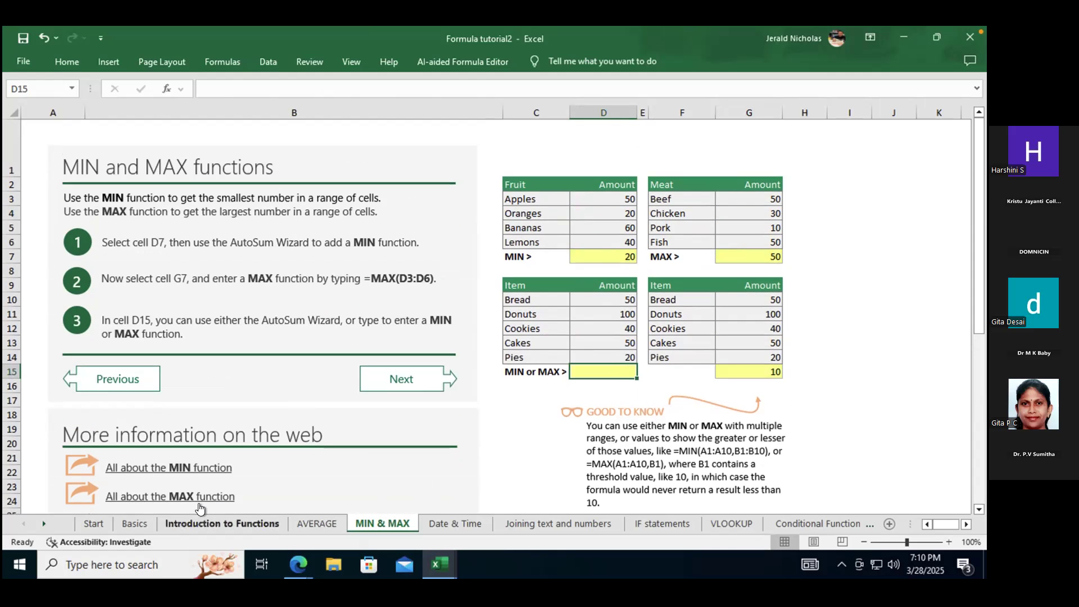
{"action": "left_click", "coordinate": [124, 525]}
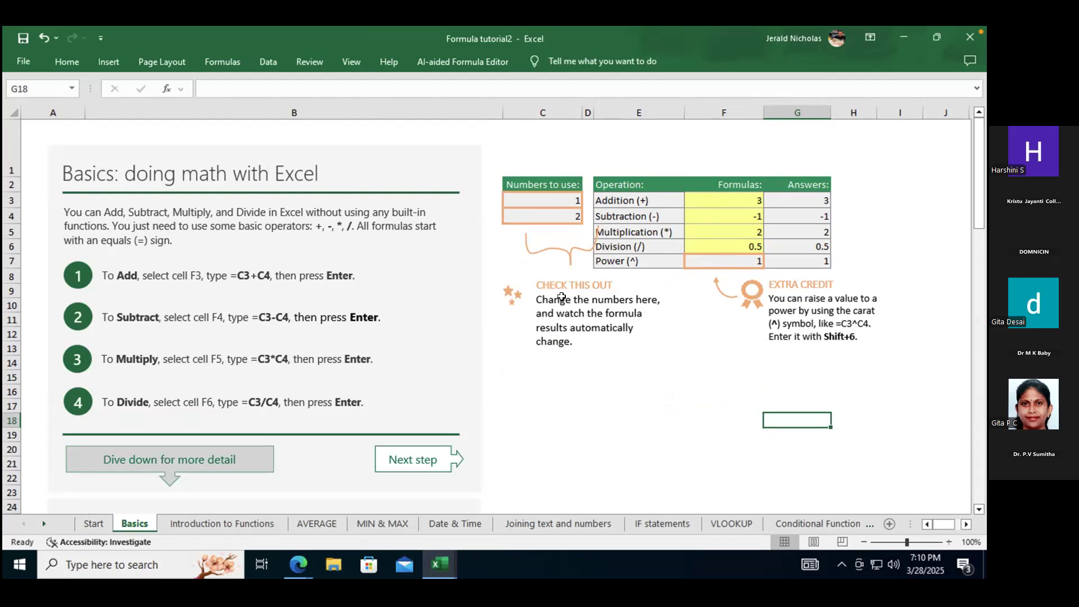
{"action": "left_click", "coordinate": [216, 518]}
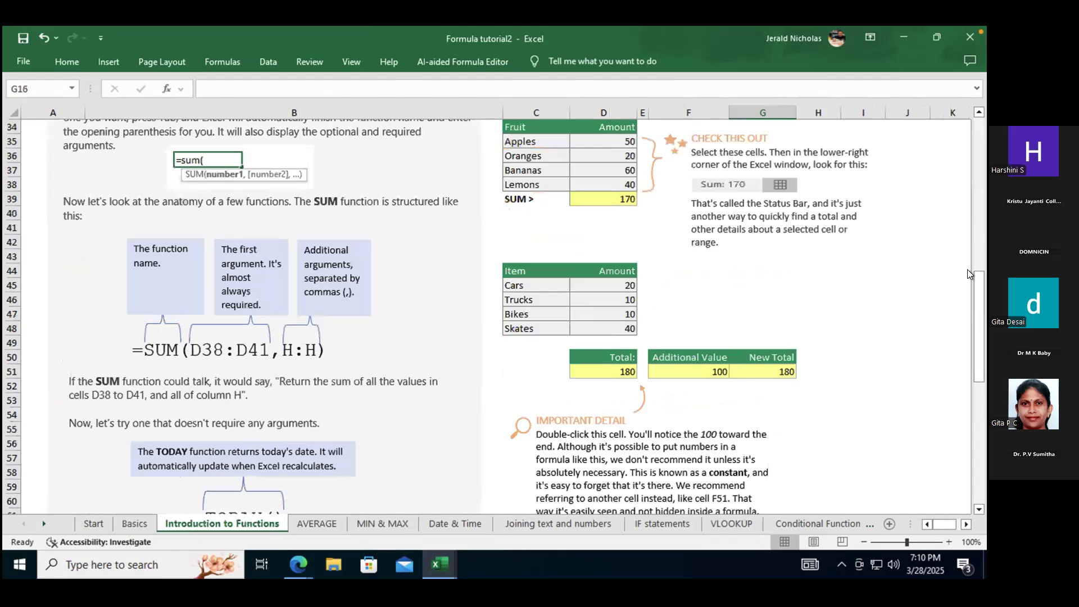
{"action": "scroll", "coordinate": [851, 230], "scroll_direction": "down", "scroll_amount": 4}
{"action": "scroll", "coordinate": [851, 229], "scroll_direction": "up", "scroll_amount": 14}
{"action": "scroll", "coordinate": [850, 229], "scroll_direction": "down", "scroll_amount": 4}
{"action": "scroll", "coordinate": [850, 230], "scroll_direction": "up", "scroll_amount": 5}
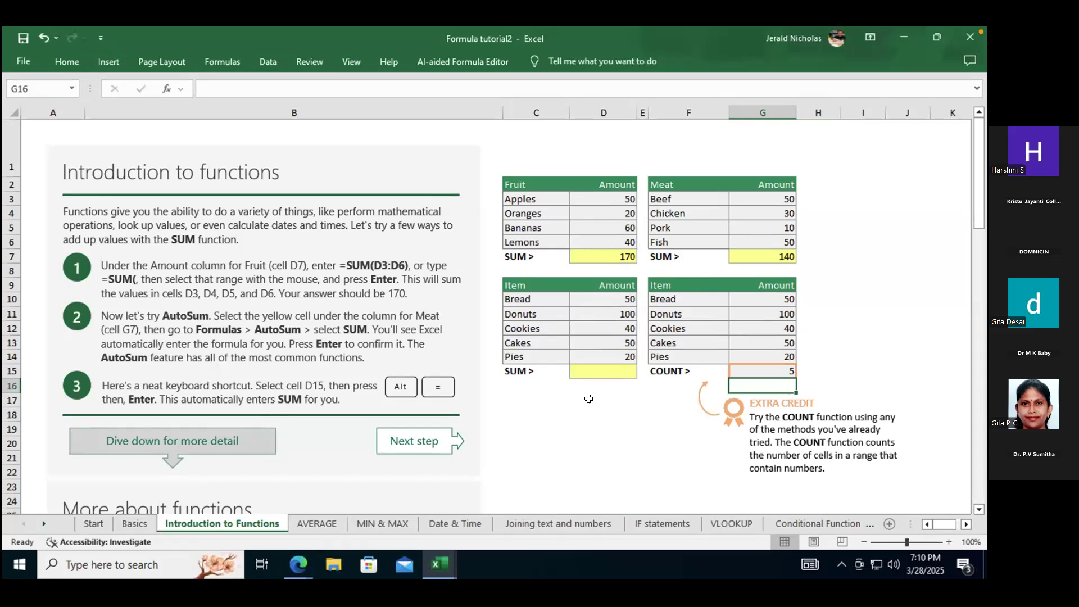
{"action": "left_click", "coordinate": [322, 523]}
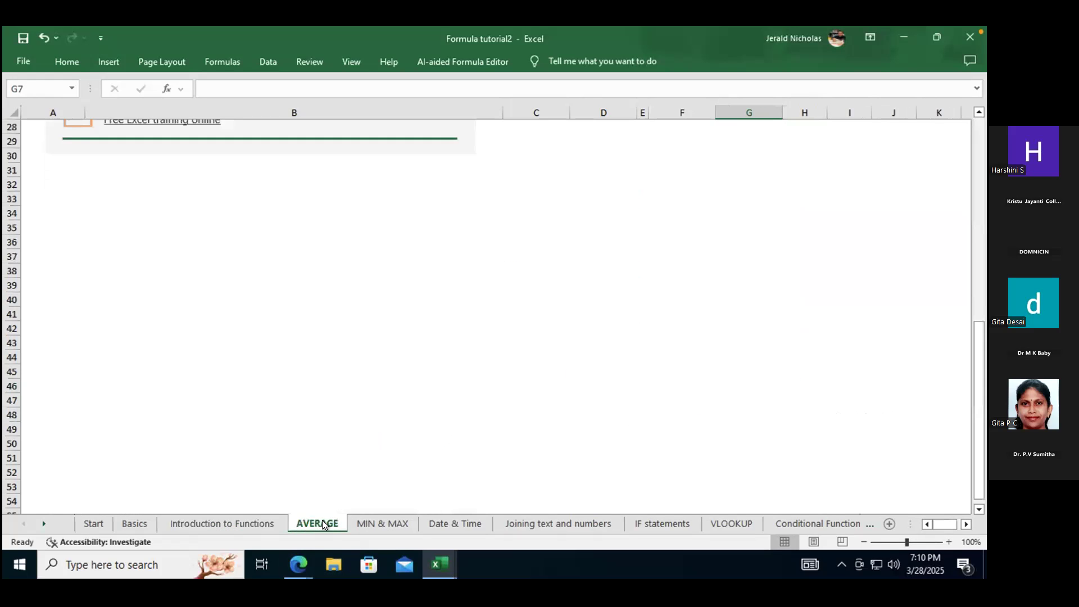
Review the AVERAGE function exercise tables and return to the MIN & MAX sheet.
{"action": "scroll", "coordinate": [520, 391], "scroll_direction": "down", "scroll_amount": 9}
{"action": "scroll", "coordinate": [582, 381], "scroll_direction": "up", "scroll_amount": 11}
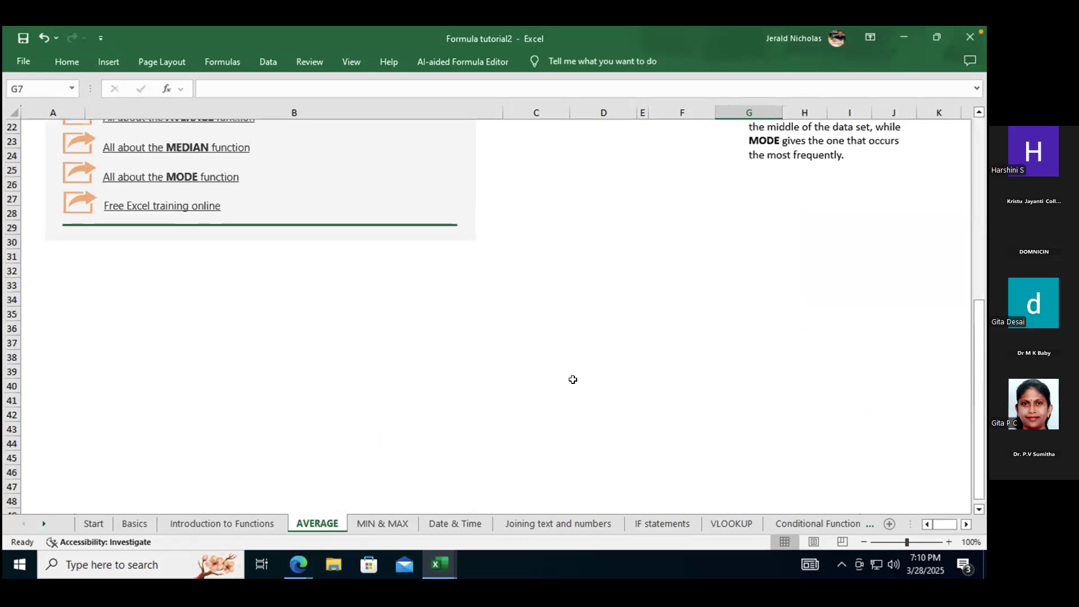
{"action": "scroll", "coordinate": [573, 379], "scroll_direction": "up", "scroll_amount": 7}
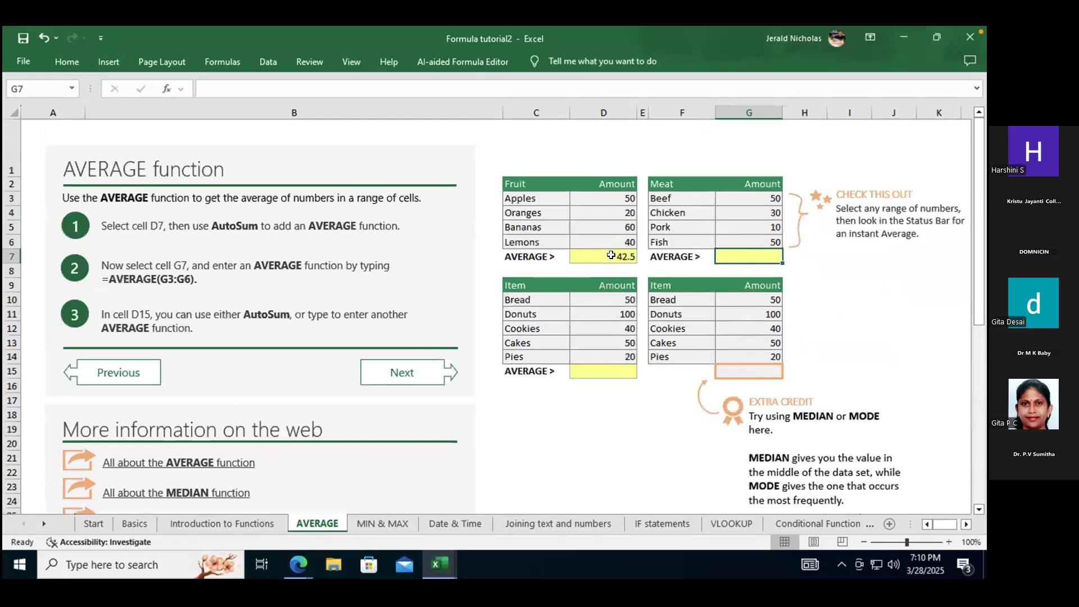
{"action": "left_click", "coordinate": [396, 524]}
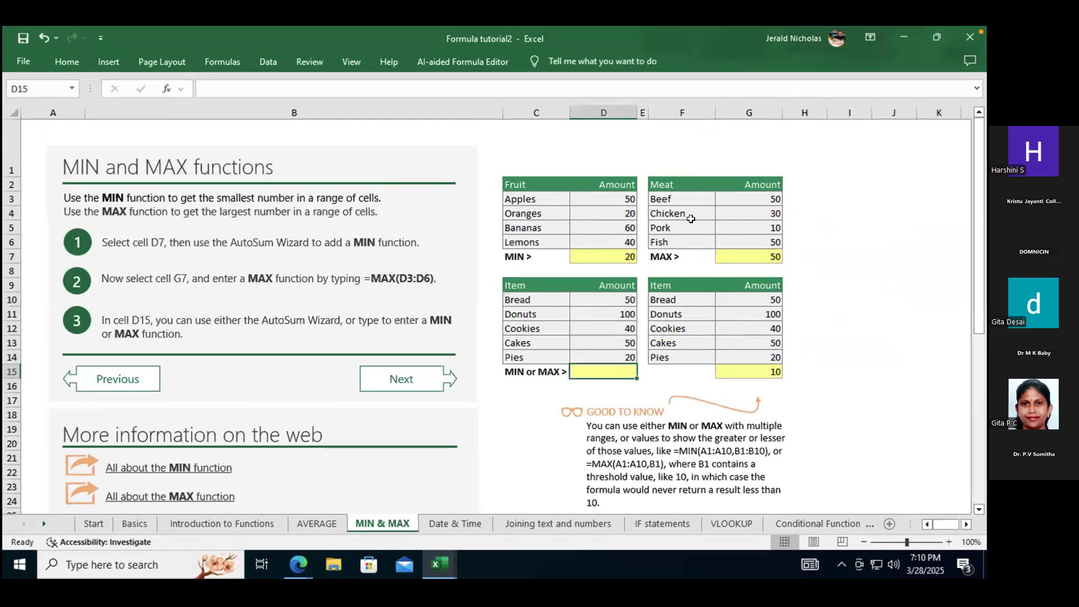
On the Date & Time sheet, enter the =TODAY() function in cell D6 for today's date.
{"action": "left_click", "coordinate": [447, 528]}
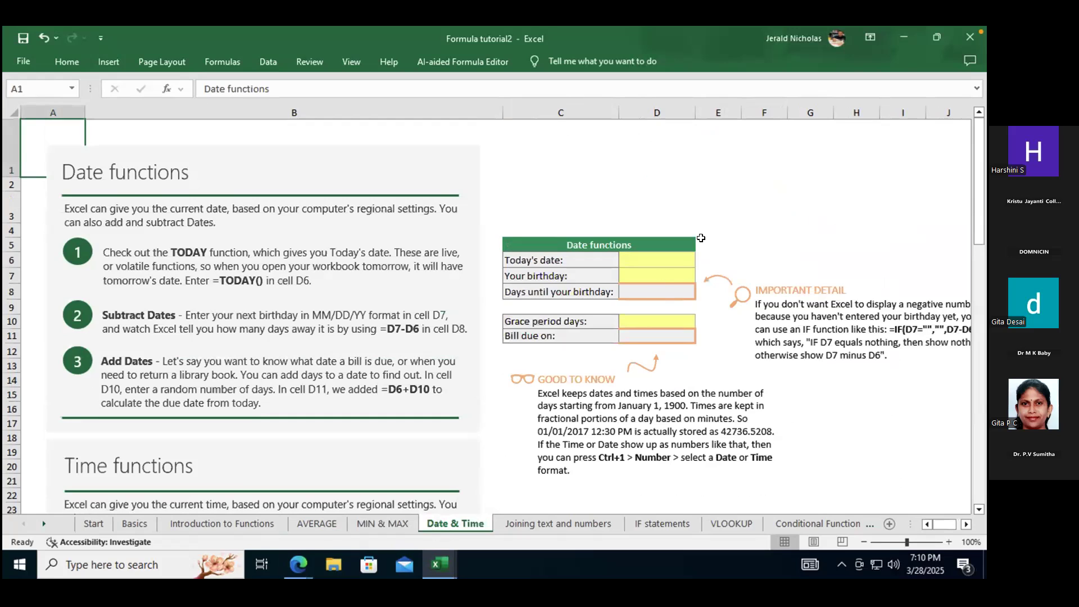
{"action": "left_click", "coordinate": [668, 266]}
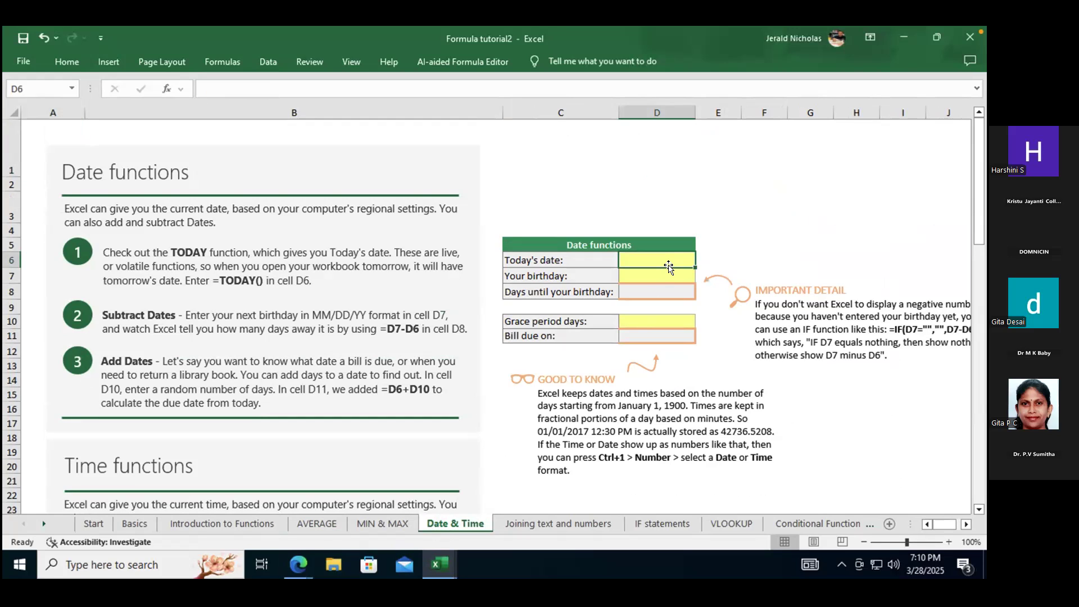
{"action": "type", "text": "="}
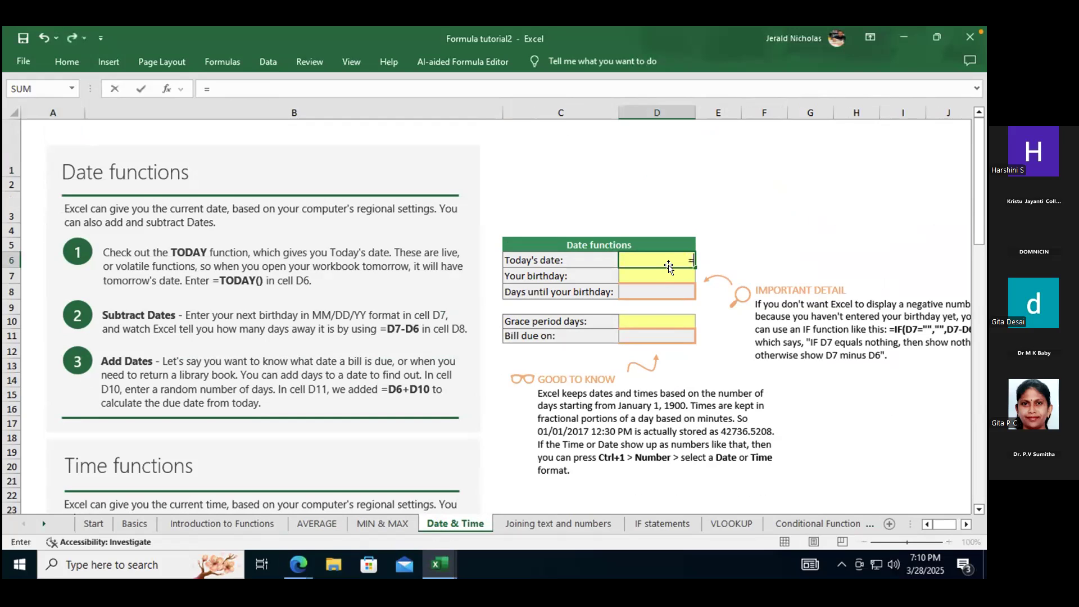
{"action": "type", "text": "to"}
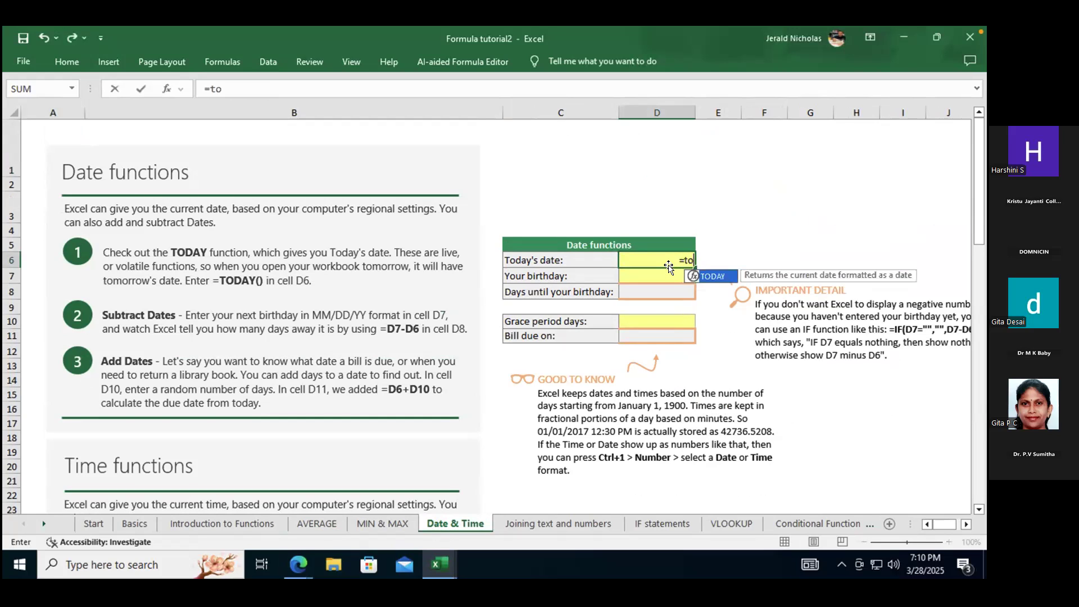
{"action": "key", "text": "Tab"}
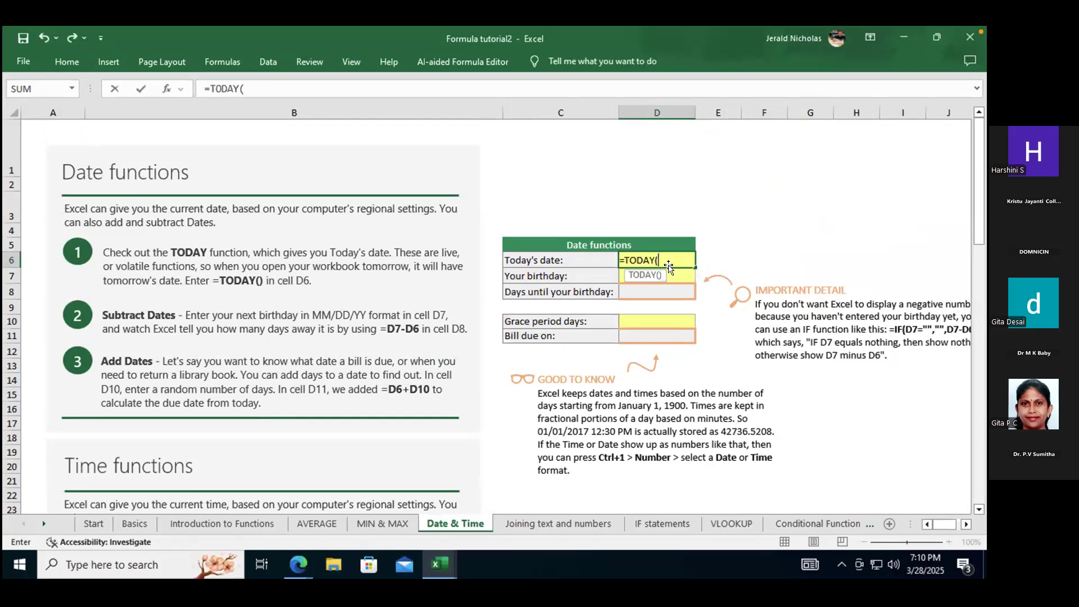
{"action": "key", "text": "Return"}
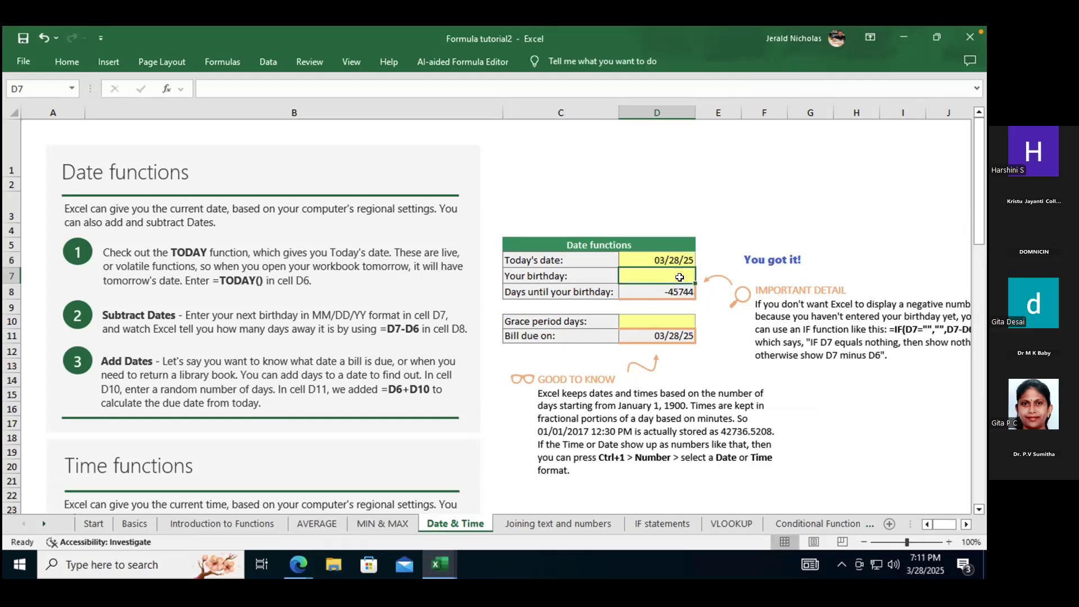
Enter a full date of birth in the Your birthday cell D7.
{"action": "type", "text": "01"}
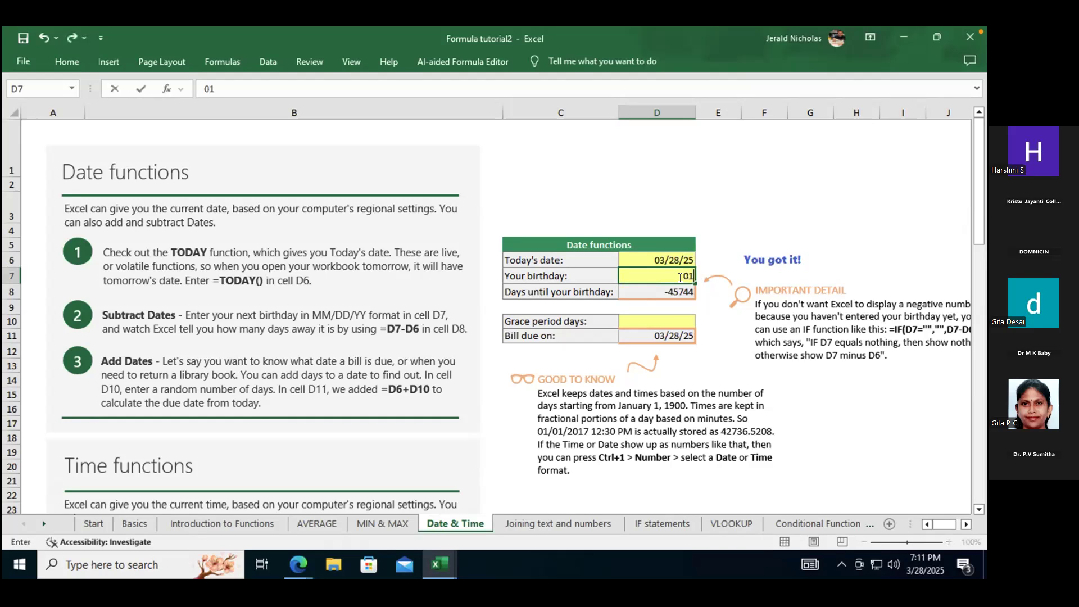
{"action": "type", "text": "/01/1989"}
{"action": "key", "text": "Tab"}
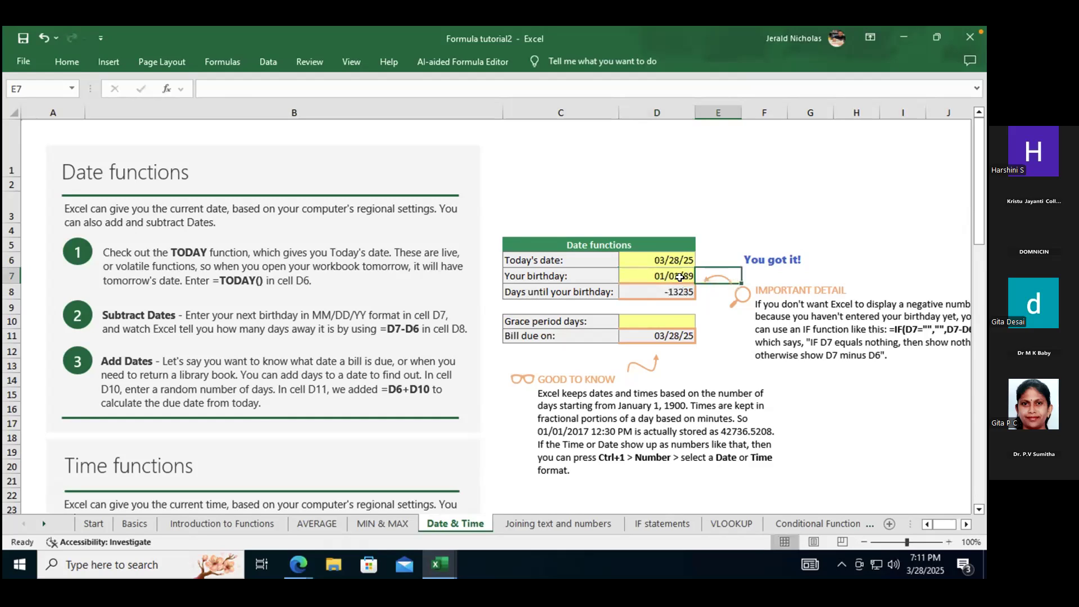
Inspect the birthday entry and the Days until your birthday formula, and read the Important Detail note about the IF function.
{"action": "left_click", "coordinate": [681, 278]}
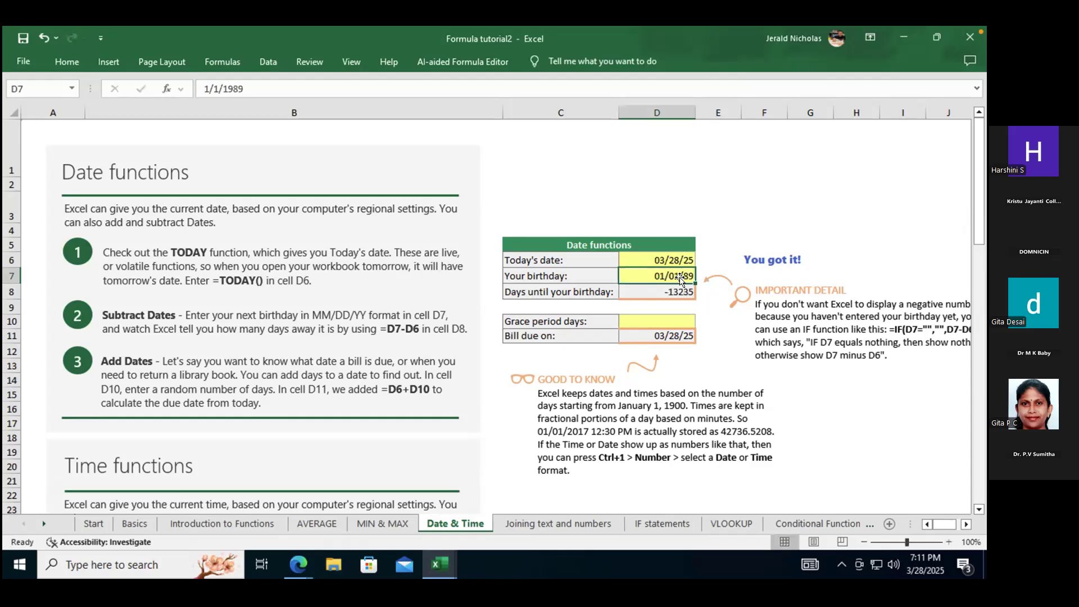
{"action": "key", "text": "Down"}
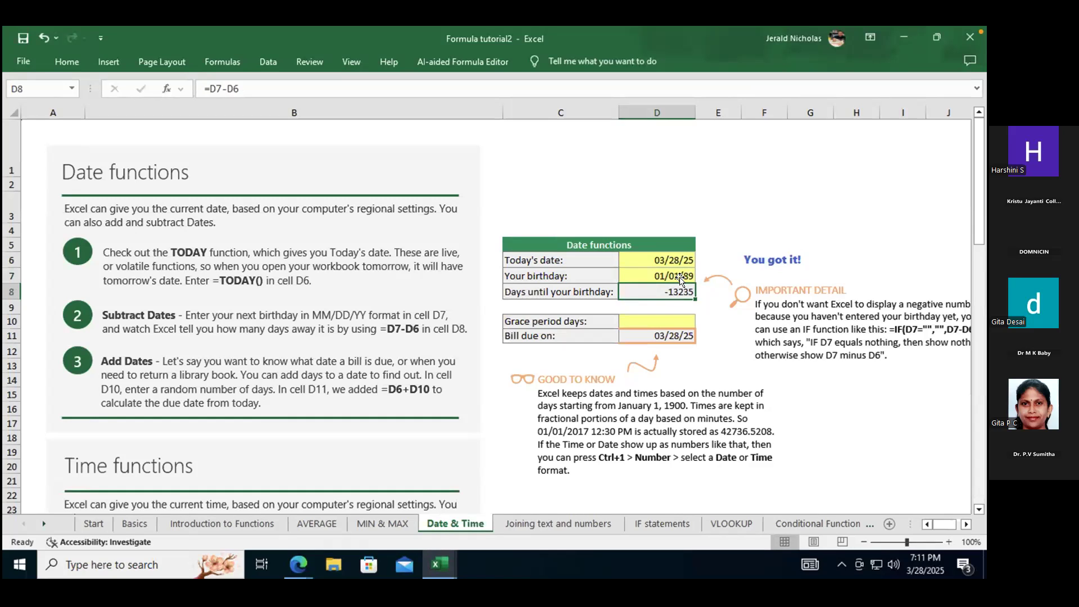
{"action": "key", "text": "Right"}
{"action": "key", "text": "Right"}
{"action": "key", "text": "Right"}
{"action": "key", "text": "Right"}
{"action": "key", "text": "Right"}
{"action": "key", "text": "Right"}
{"action": "key", "text": "Right"}
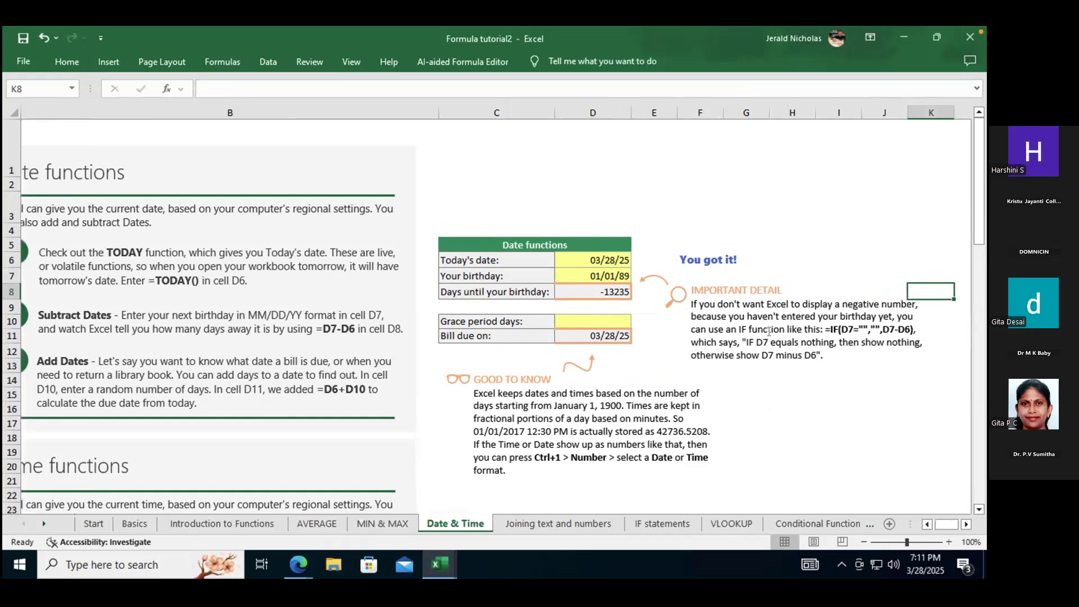
Edit the formula in cell D8 into an IF function with D7+"" as the logical test and "" as the value if true.
{"action": "left_click", "coordinate": [590, 288]}
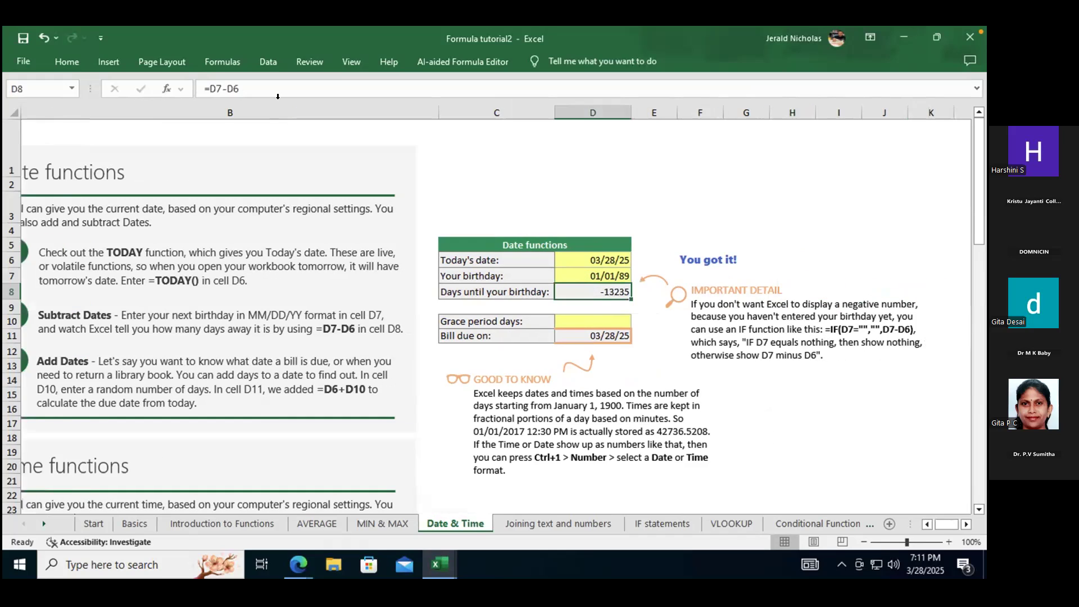
{"action": "left_click", "coordinate": [208, 84]}
{"action": "type", "text": "if("}
{"action": "key", "text": "Right"}
{"action": "key", "text": "Right"}
{"action": "key", "text": "Right"}
{"action": "key", "text": "Right"}
{"action": "key", "text": "Right"}
{"action": "key", "text": "Left"}
{"action": "key", "text": "Left"}
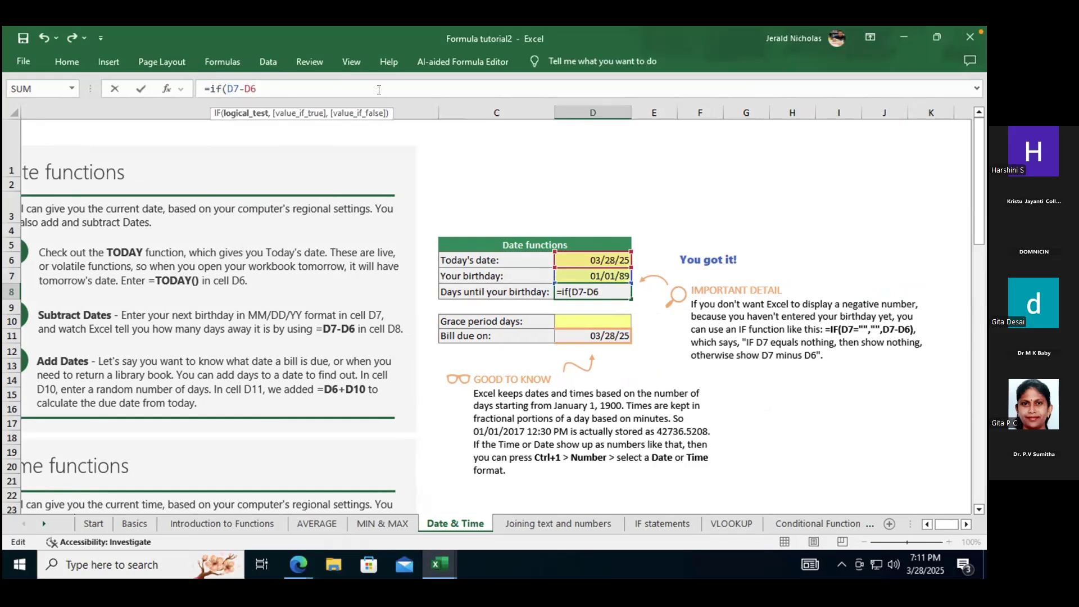
{"action": "key", "text": "BackSpace"}
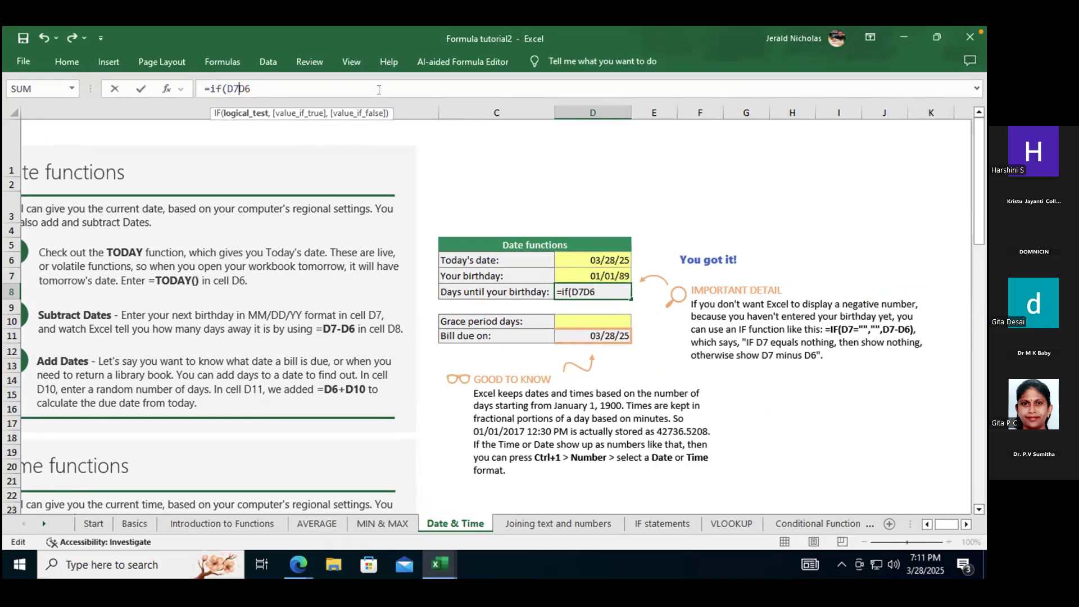
{"action": "type", "text": "+\"\""}
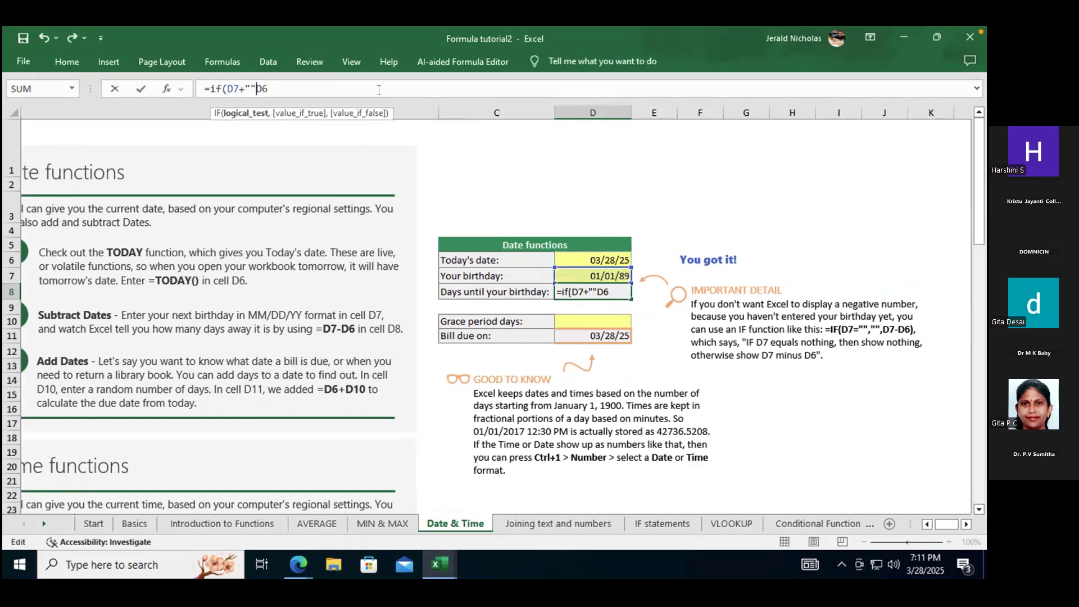
{"action": "type", "text": ",\"\""}
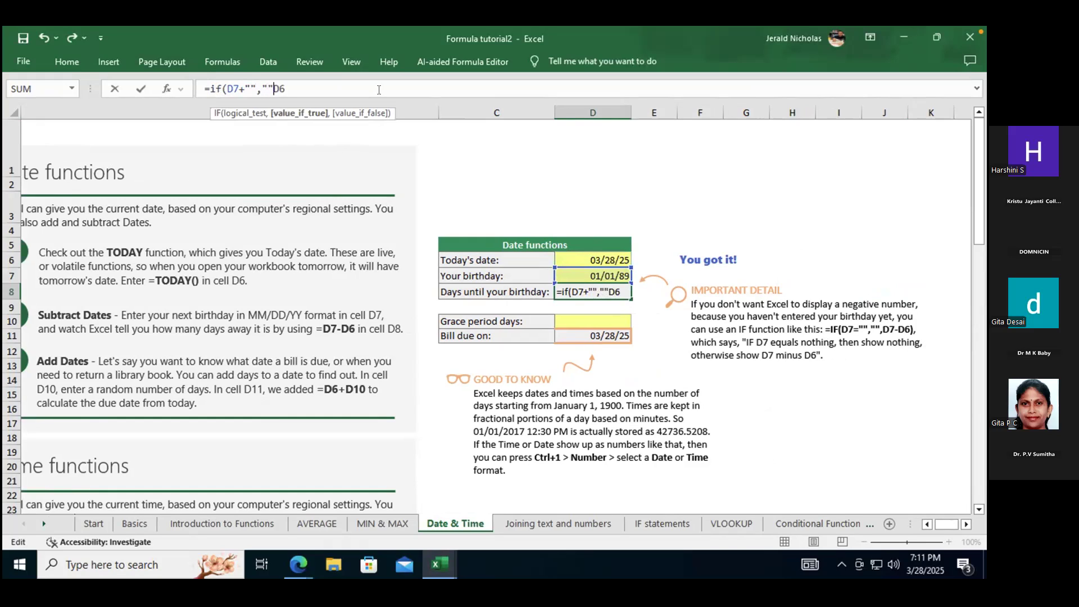
{"action": "type", "text": ","}
Complete the IF function in D8 with D7-D6 as the value if false and a closing parenthesis.
{"action": "key", "text": "Right"}
{"action": "key", "text": "Right"}
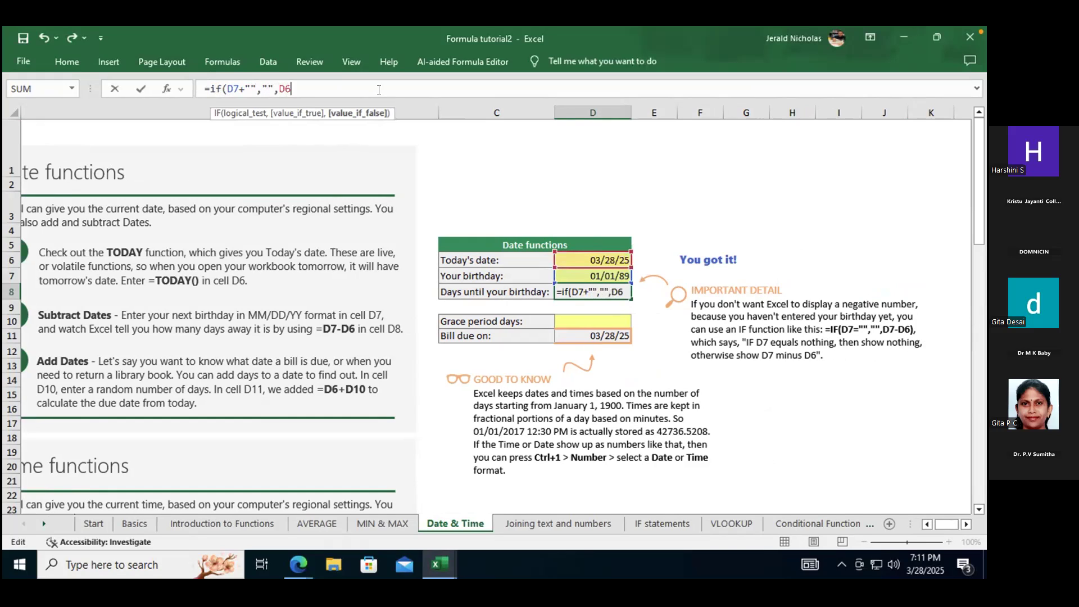
{"action": "key", "text": "BackSpace"}
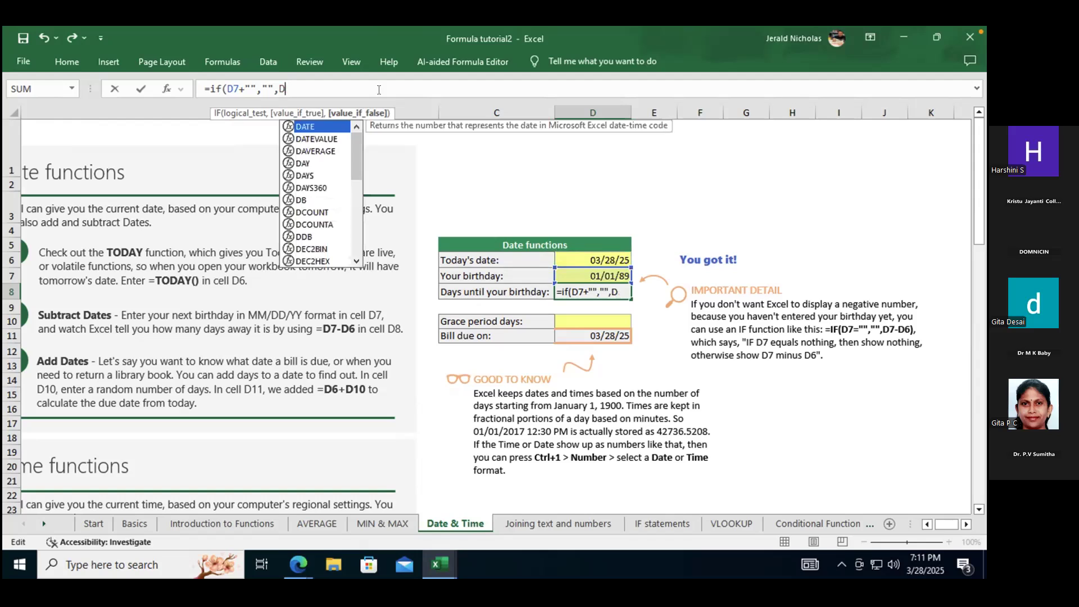
{"action": "type", "text": "6"}
{"action": "key", "text": "BackSpace"}
{"action": "type", "text": "7-"}
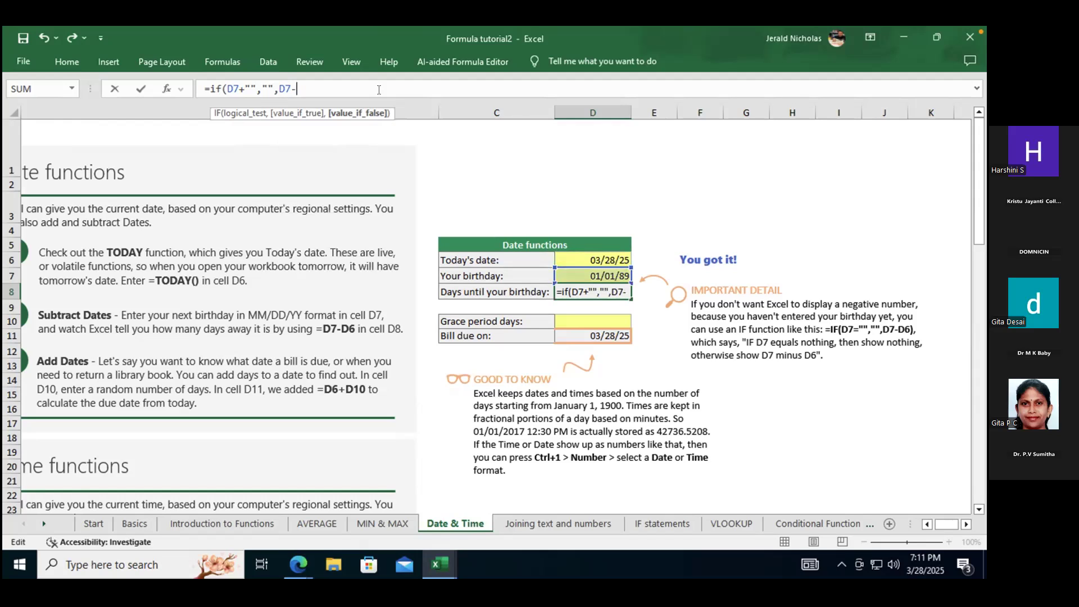
{"action": "type", "text": "D6"}
{"action": "key", "text": "BackSpace"}
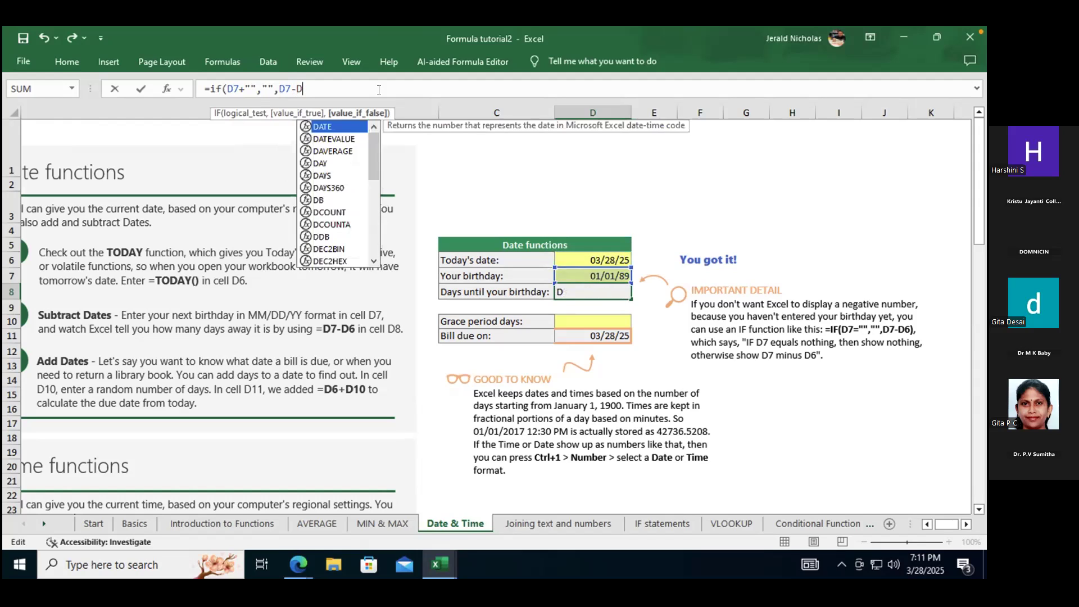
{"action": "type", "text": "6)"}
Replace the plus sign in D8's logical test with an equals sign and commit the formula =IF(D7="","",D7-D6).
{"action": "key", "text": "Left"}
{"action": "key", "text": "Left"}
{"action": "key", "text": "Left"}
{"action": "key", "text": "Left"}
{"action": "key", "text": "Left"}
{"action": "key", "text": "Left"}
{"action": "key", "text": "Left"}
{"action": "key", "text": "Left"}
{"action": "key", "text": "Left"}
{"action": "key", "text": "Left"}
{"action": "key", "text": "Left"}
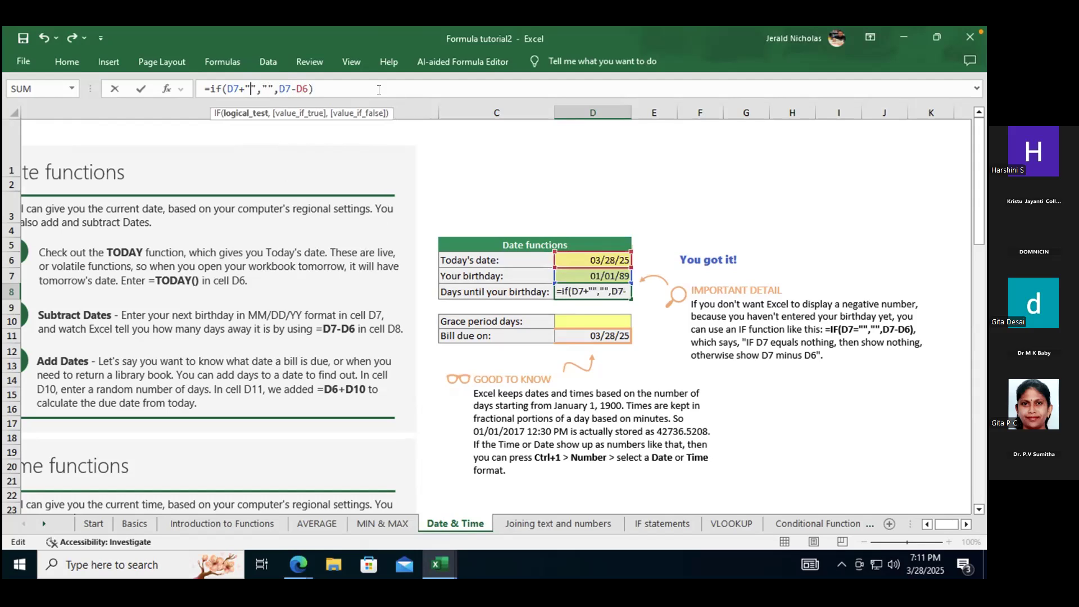
{"action": "key", "text": "Left"}
{"action": "key", "text": "BackSpace"}
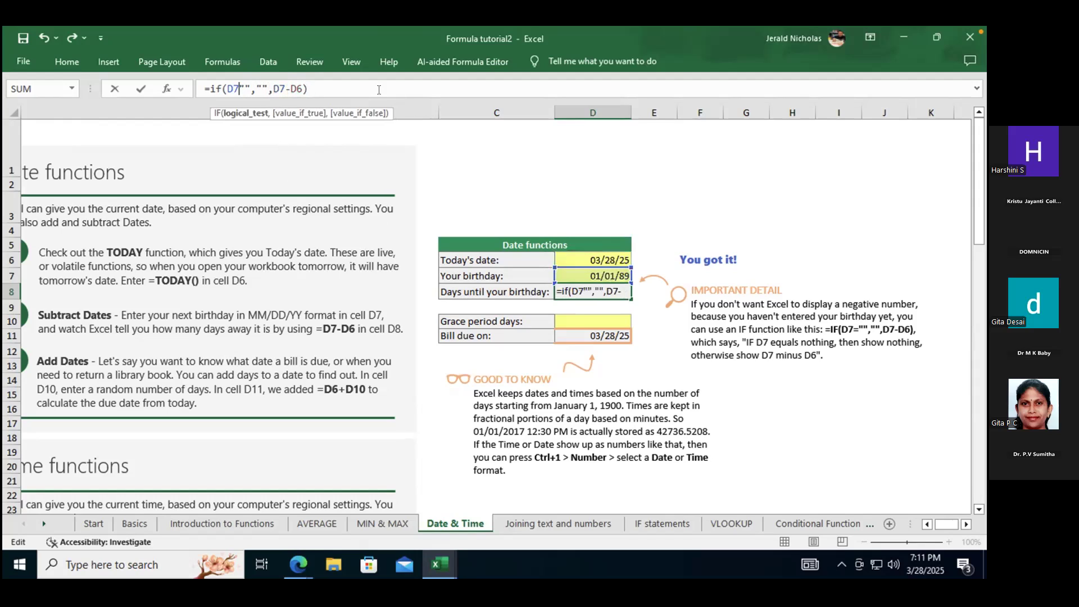
{"action": "type", "text": "="}
{"action": "key", "text": "Return"}
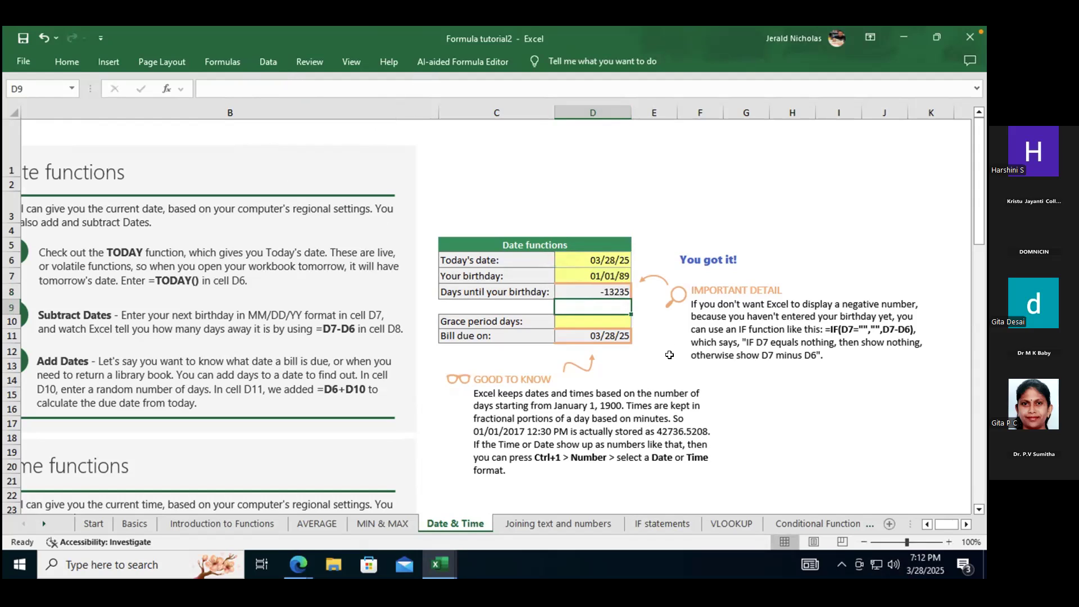
Format the Grace period days cell D10 with the Date category, type *3/14/2012, locale English (United States).
{"action": "left_click", "coordinate": [598, 321]}
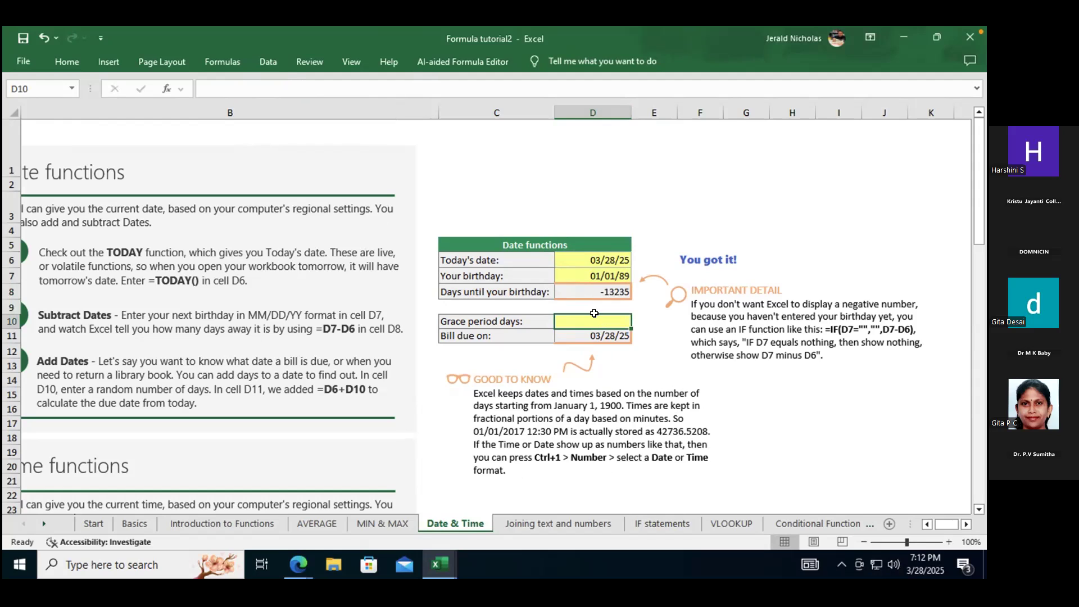
{"action": "key", "text": "ctrl+1"}
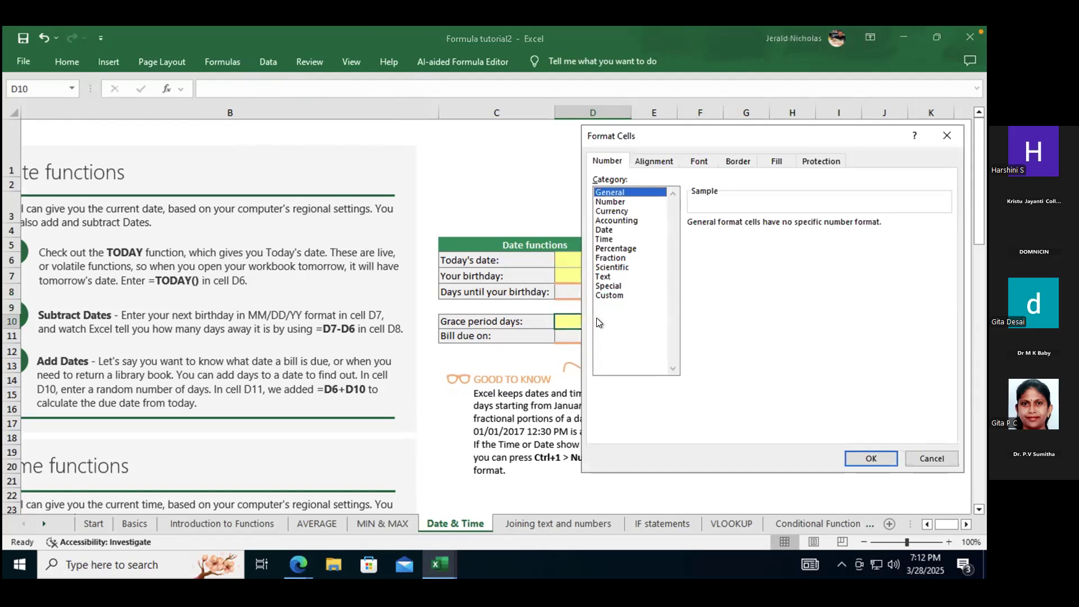
{"action": "left_click_drag", "start_coordinate": [686, 144], "coordinate": [843, 133]}
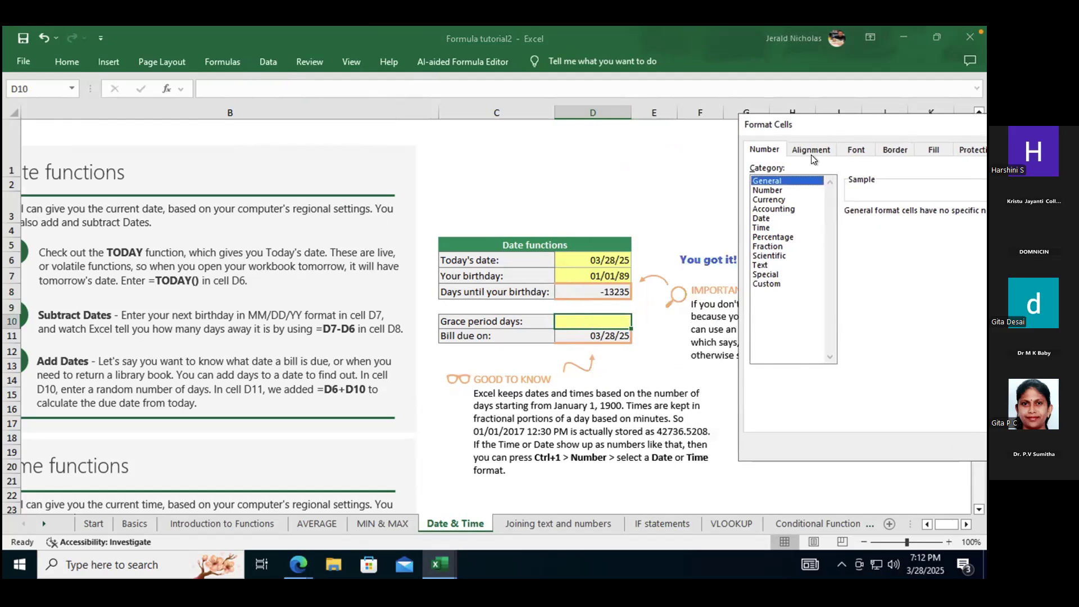
{"action": "left_click", "coordinate": [767, 191]}
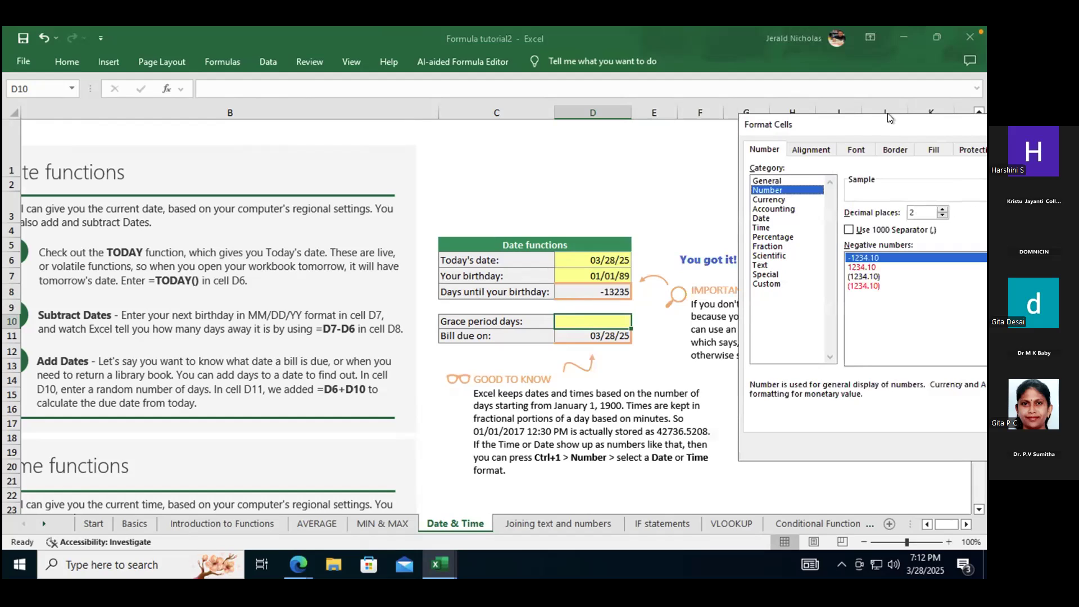
{"action": "left_click_drag", "start_coordinate": [893, 120], "coordinate": [733, 134]}
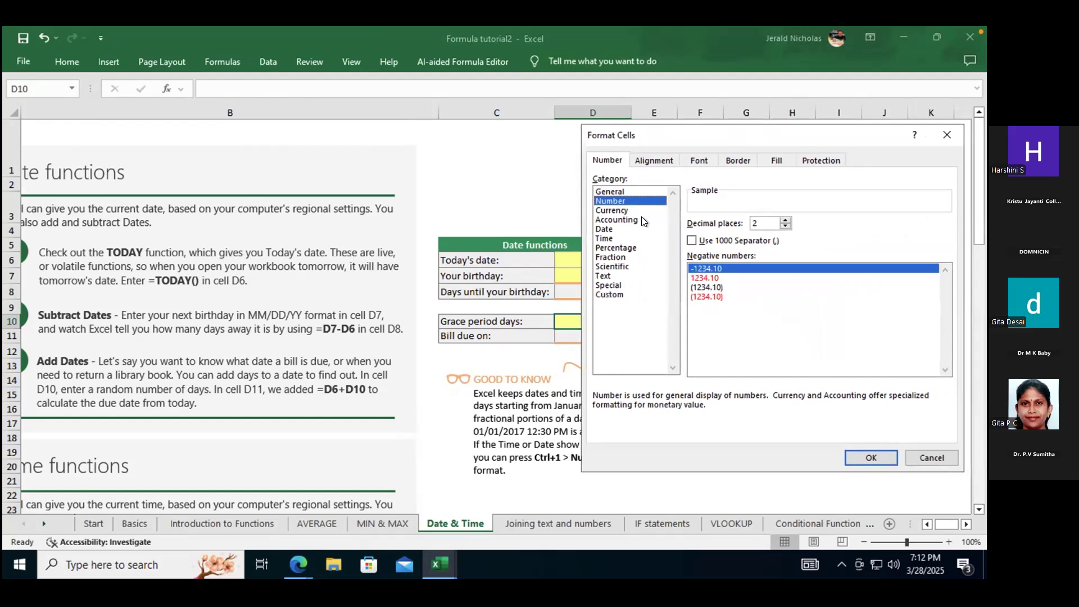
{"action": "left_click", "coordinate": [623, 230]}
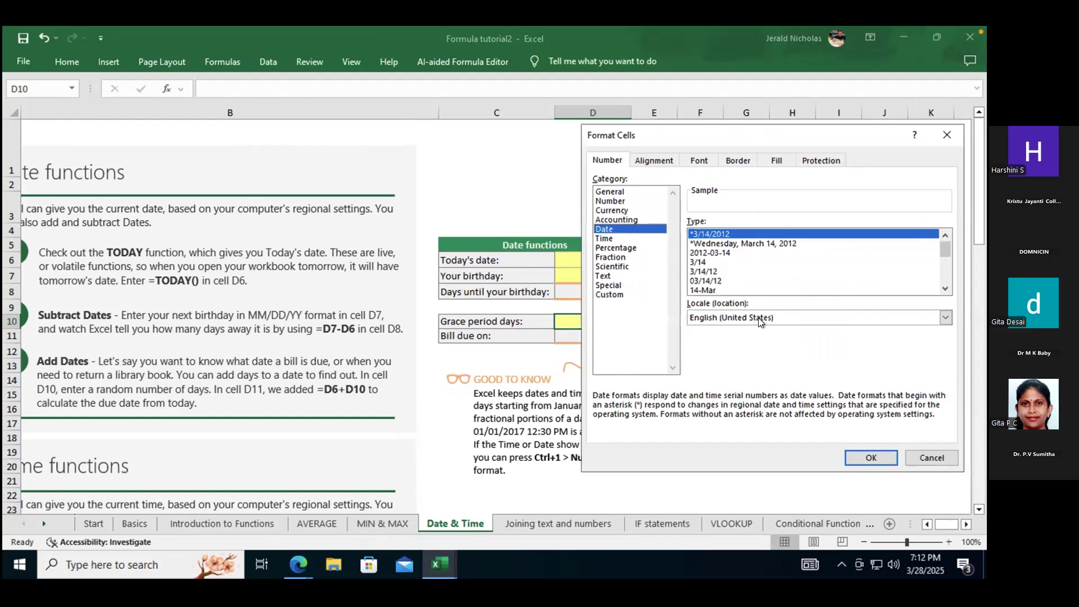
{"action": "left_click", "coordinate": [870, 458]}
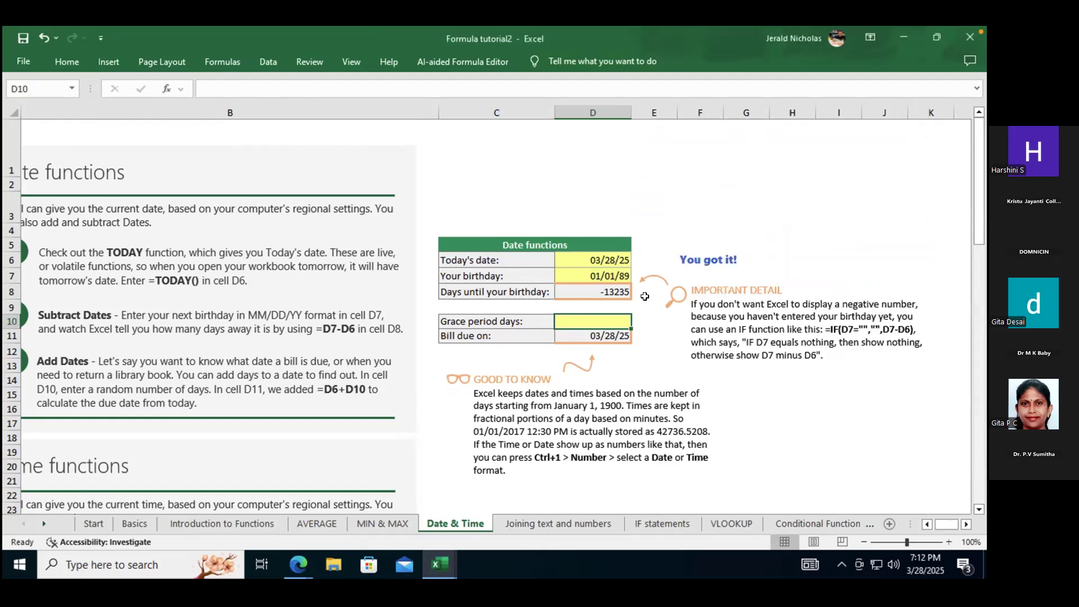
{"action": "right_click", "coordinate": [616, 293]}
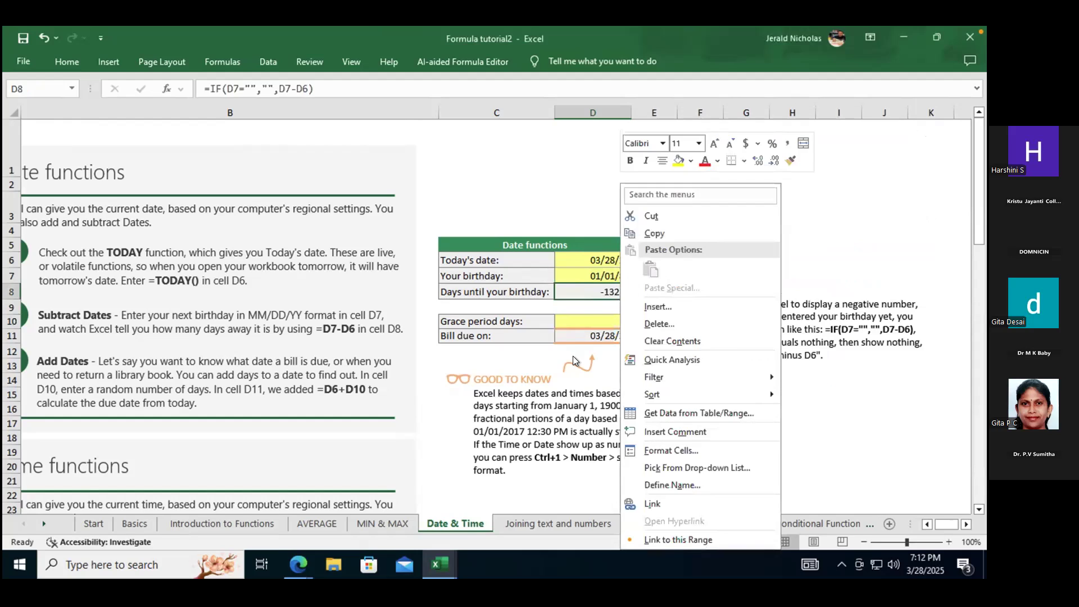
{"action": "key", "text": "Escape"}
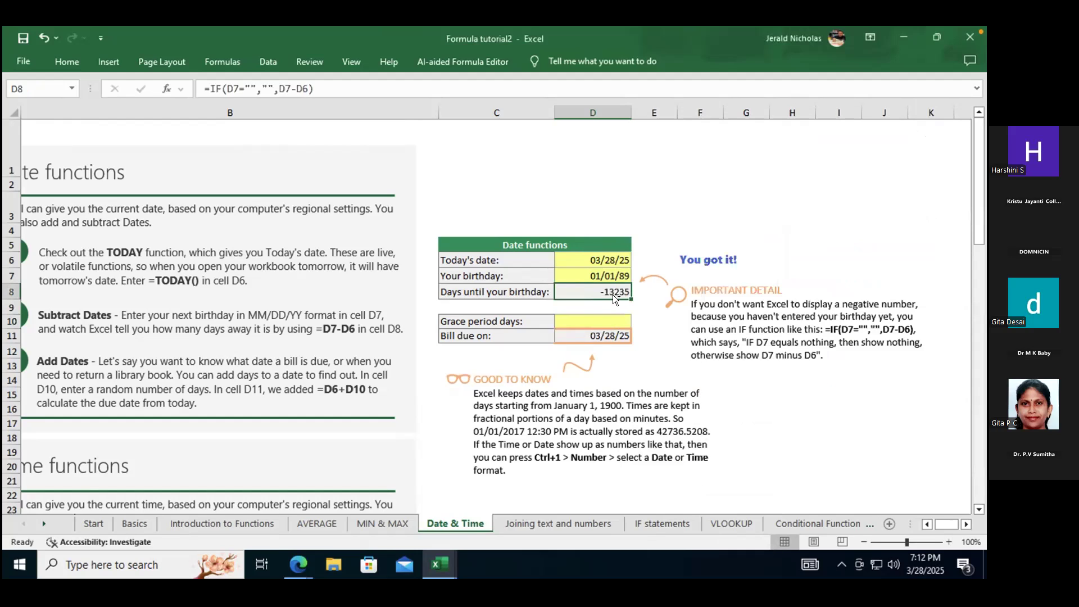
Format the Days until your birthday cell D8 with the Date category, type *3/14/2012, locale English (United States).
{"action": "key", "text": "ctrl+1"}
{"action": "left_click", "coordinate": [610, 201]}
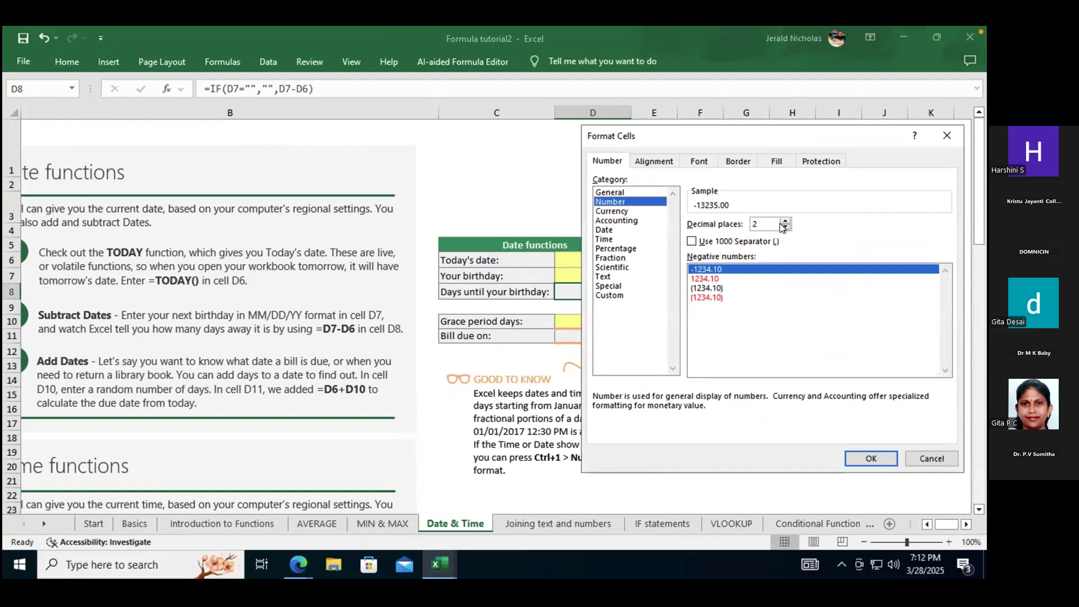
{"action": "left_click", "coordinate": [644, 209]}
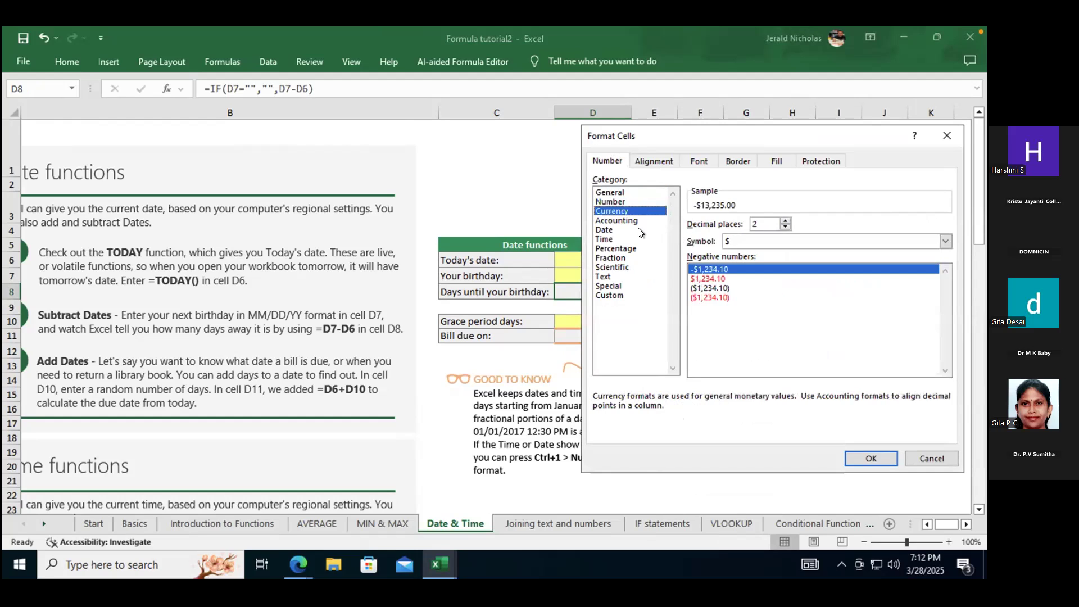
{"action": "left_click", "coordinate": [641, 230]}
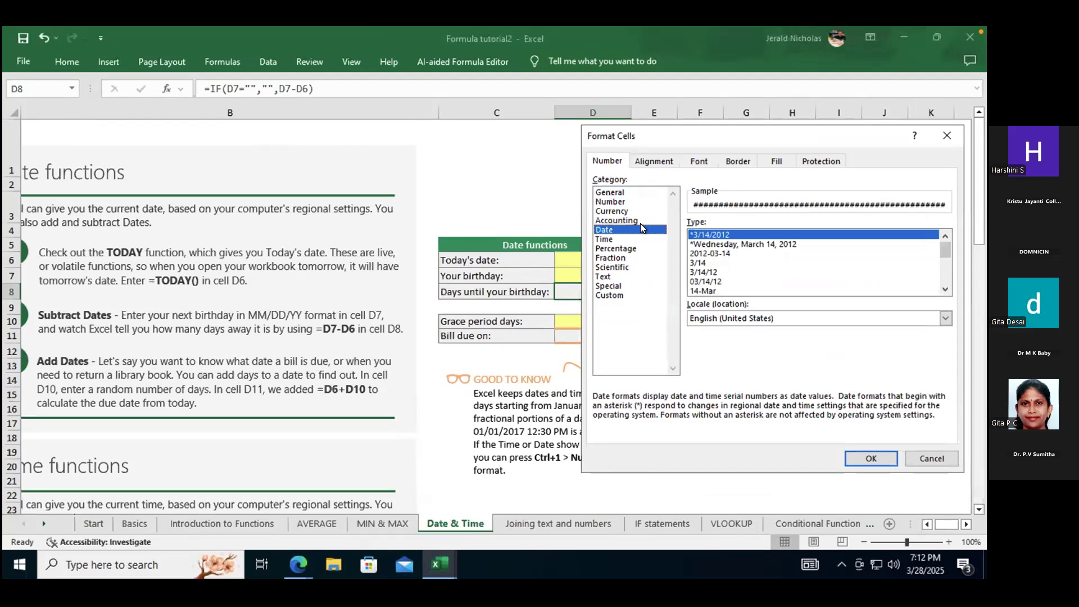
{"action": "left_click", "coordinate": [872, 458]}
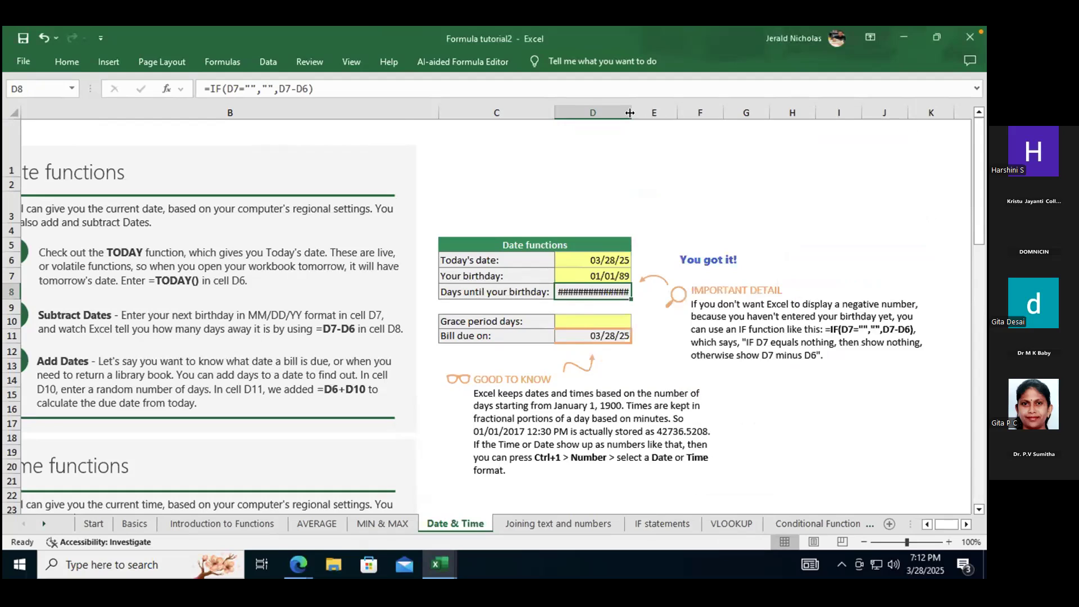
Narrow column D to roughly the width of the dates in the Date functions table.
{"action": "left_click_drag", "start_coordinate": [630, 113], "coordinate": [599, 113]}
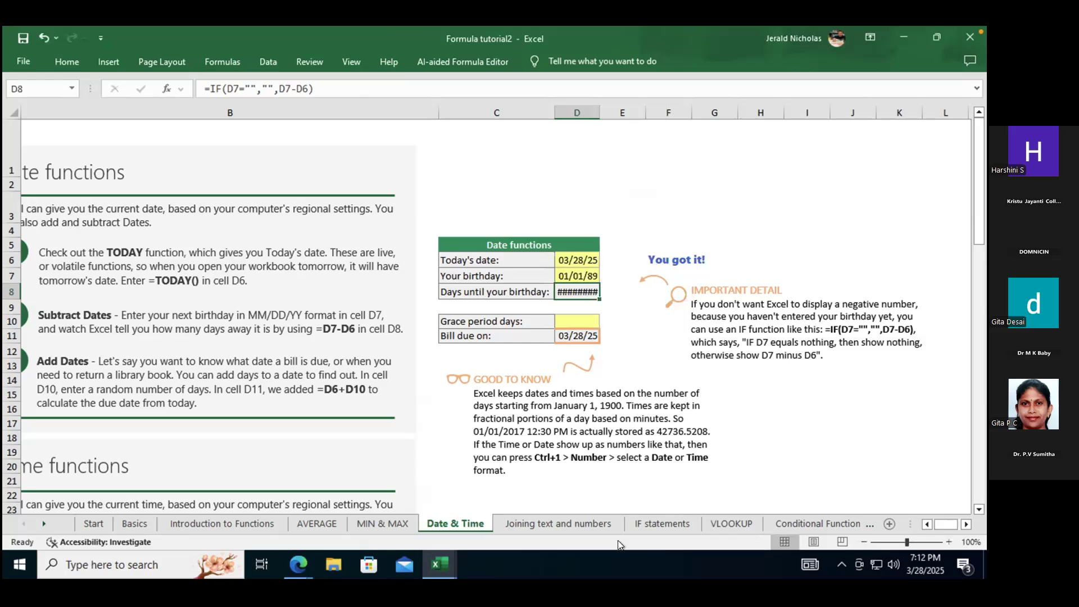
{"action": "left_click", "coordinate": [688, 418]}
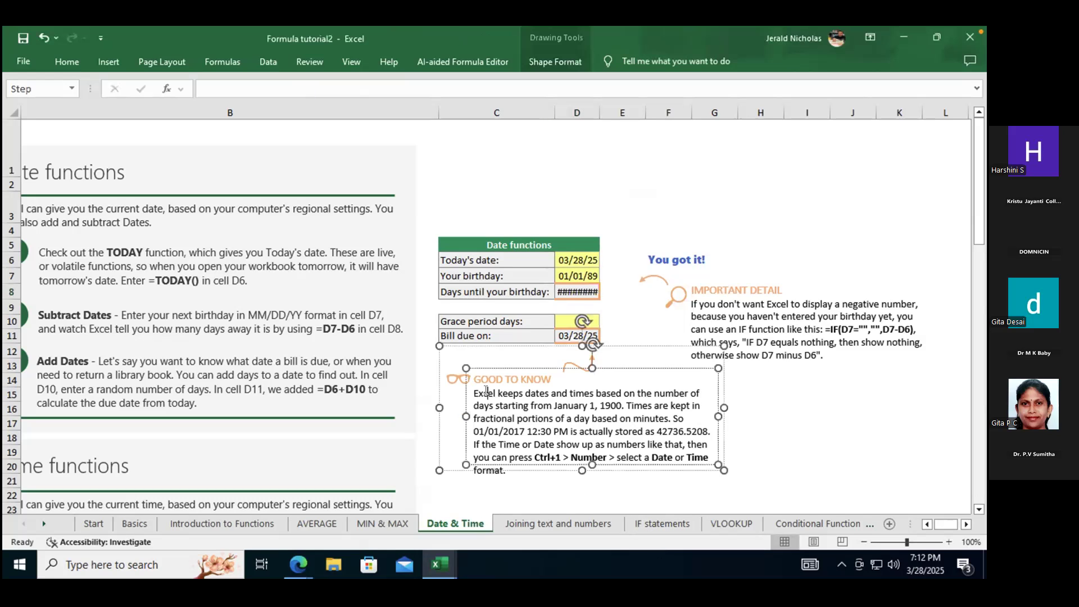
{"action": "left_click", "coordinate": [793, 444]}
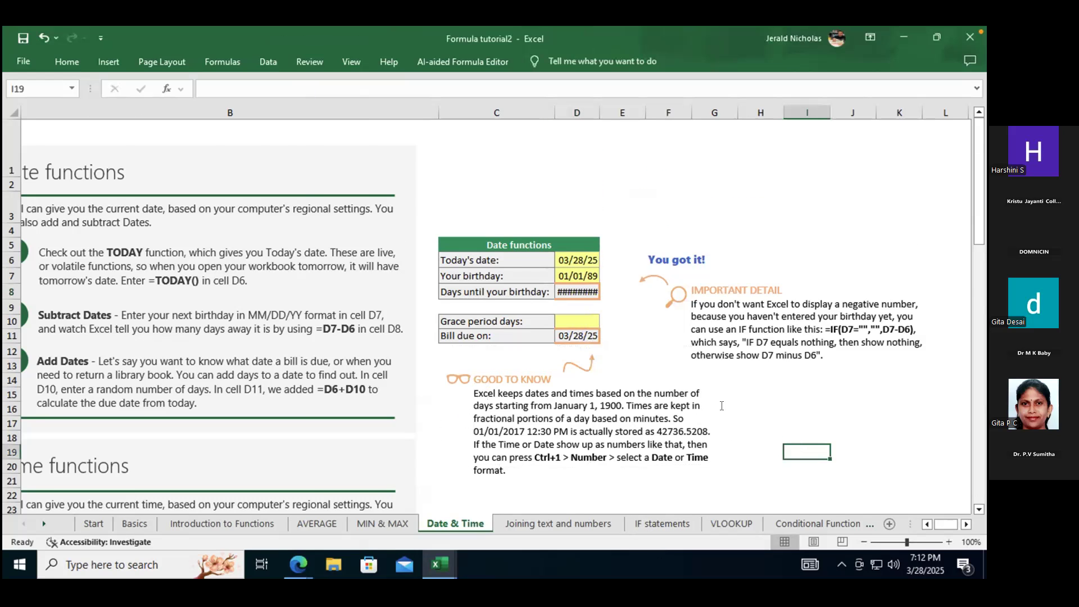
{"action": "scroll", "coordinate": [722, 405], "scroll_direction": "down", "scroll_amount": 6}
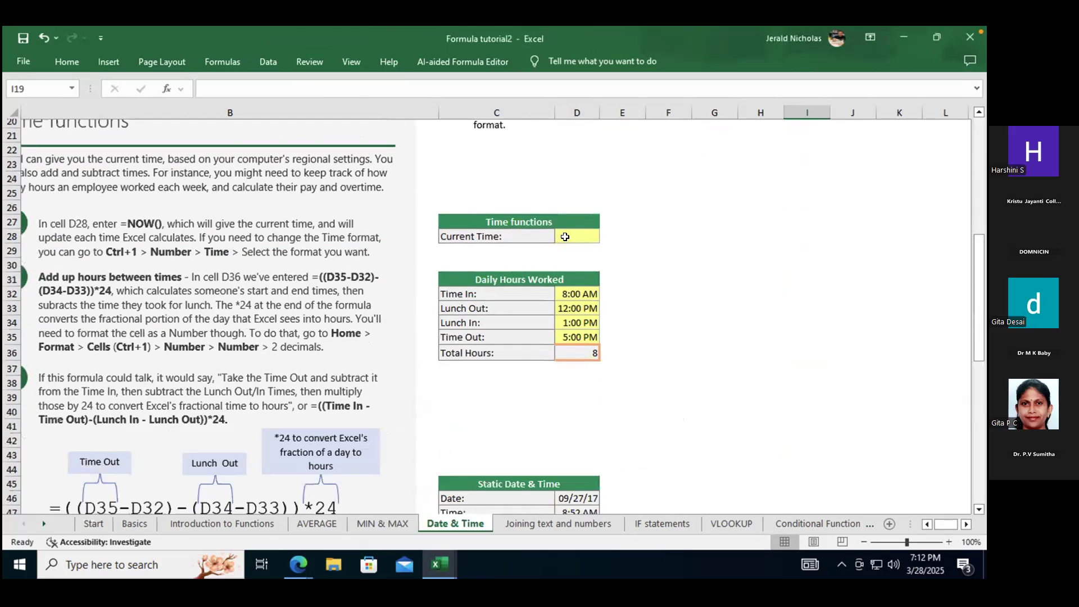
Enter the formula =NOW() in the Current Time cell D28 of the Date & Time sheet.
{"action": "left_click", "coordinate": [565, 237]}
{"action": "scroll", "coordinate": [653, 291], "scroll_direction": "up", "scroll_amount": 6}
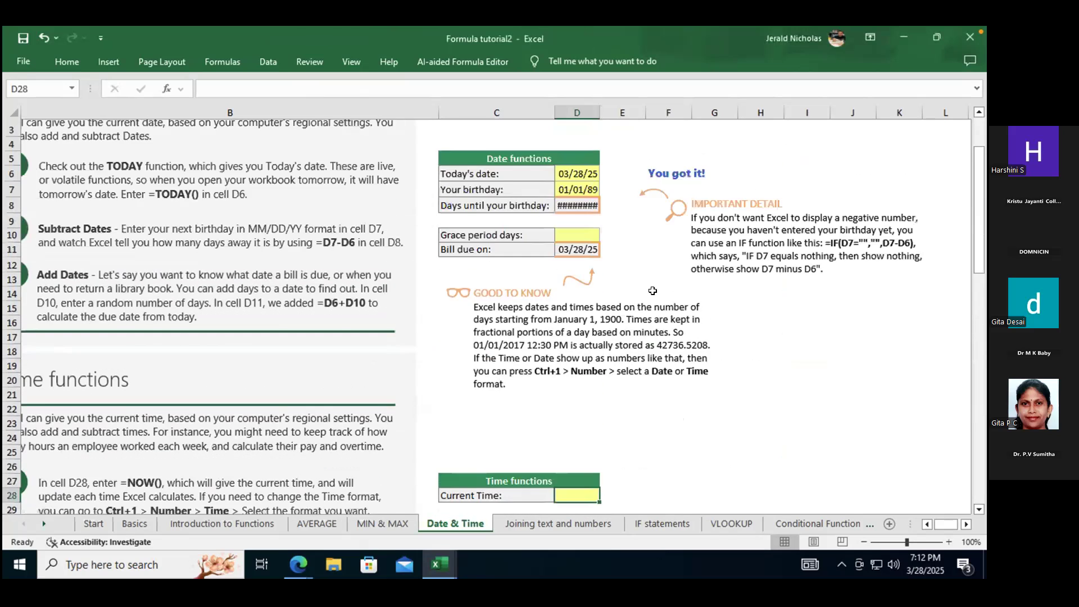
{"action": "scroll", "coordinate": [652, 291], "scroll_direction": "up", "scroll_amount": 1}
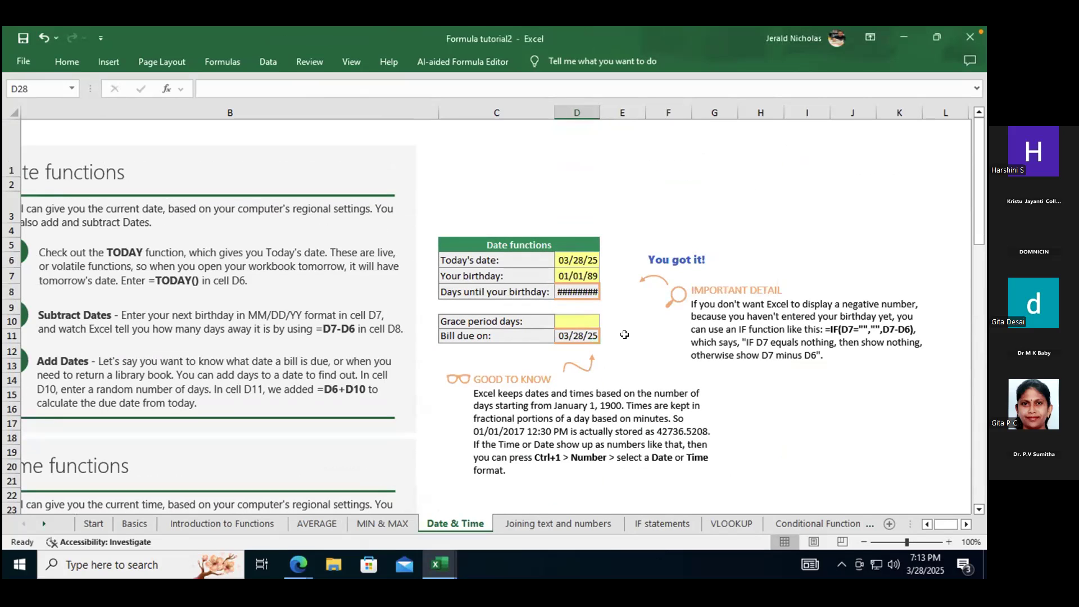
{"action": "scroll", "coordinate": [599, 354], "scroll_direction": "down", "scroll_amount": 5}
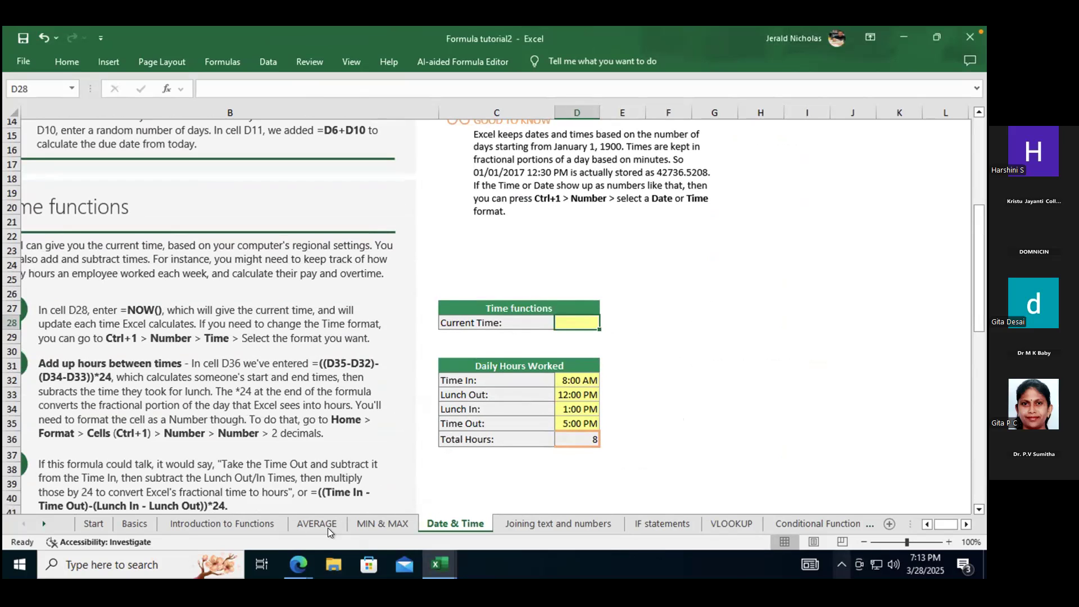
{"action": "left_click", "coordinate": [928, 524]}
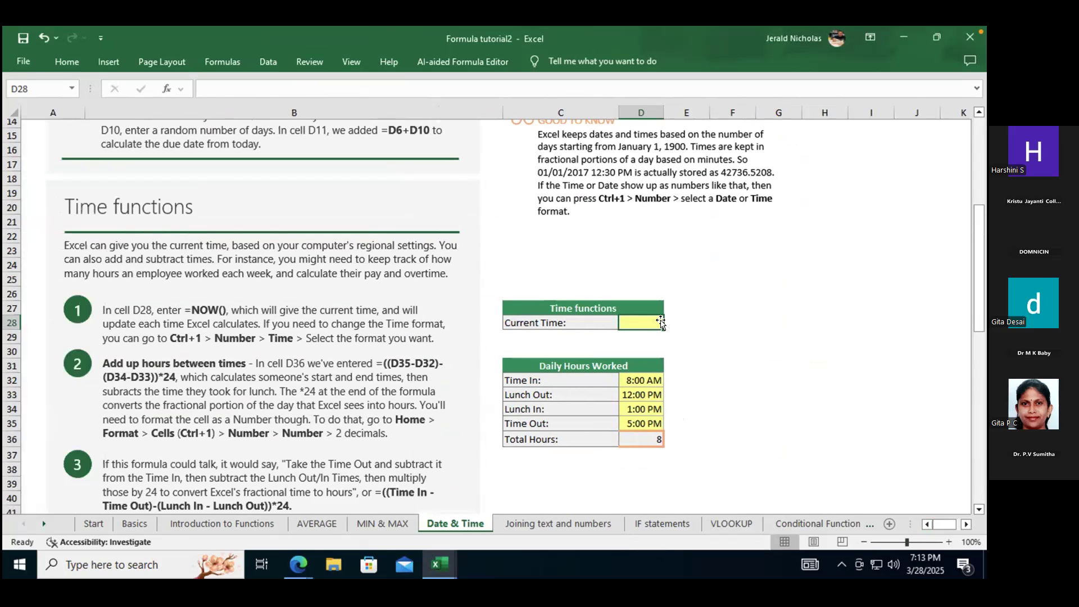
{"action": "type", "text": "=now()"}
{"action": "key", "text": "Return"}
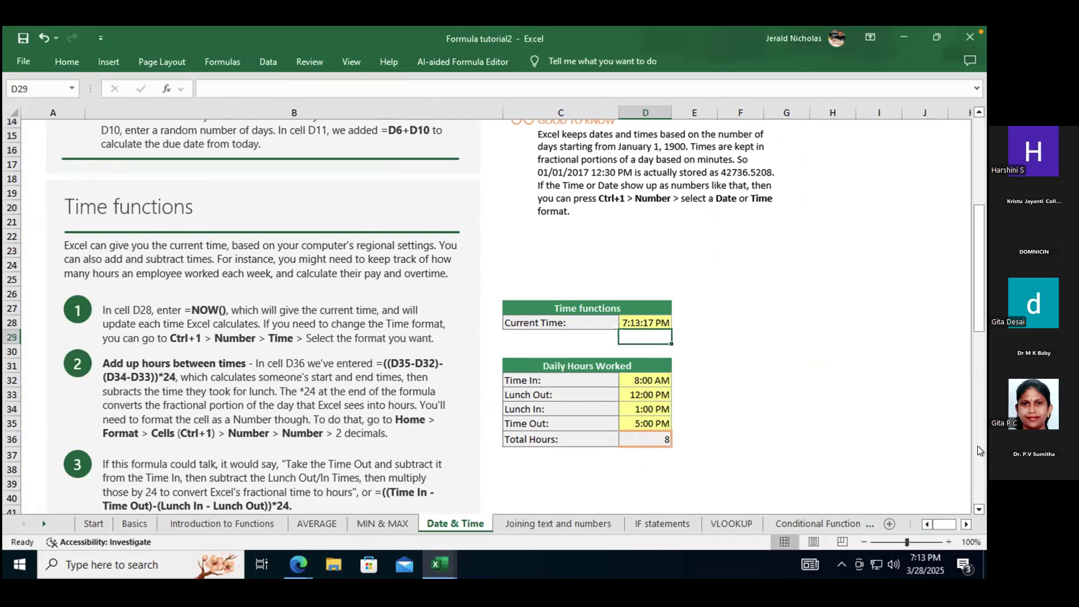
Clear the NOW formula from the Current Time cell and keep that cell selected.
{"action": "key", "text": "Up"}
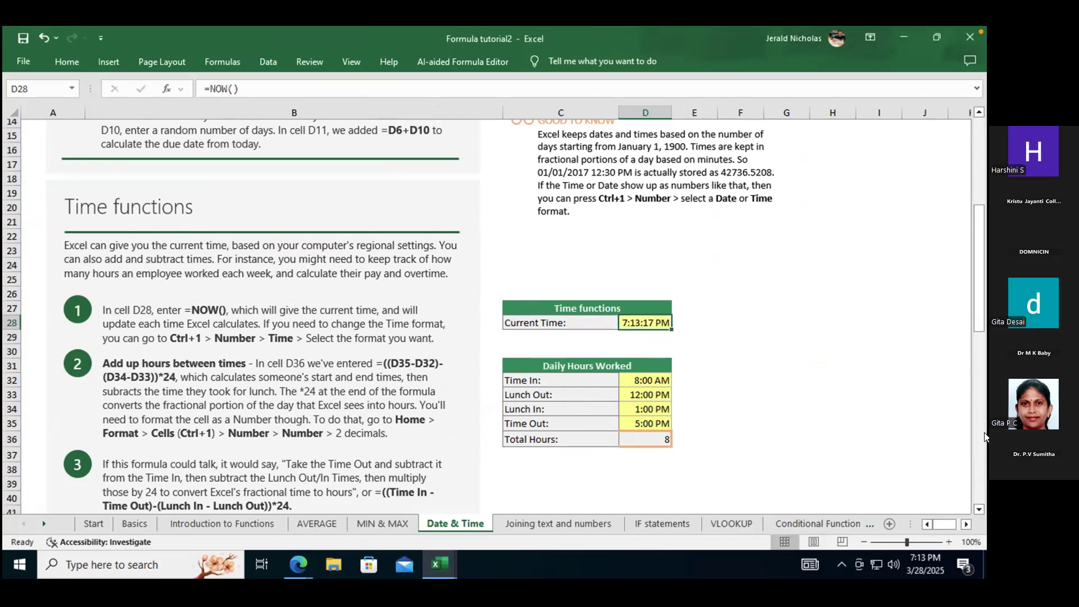
{"action": "key", "text": "Delete"}
{"action": "key", "text": "Left"}
{"action": "key", "text": "Left"}
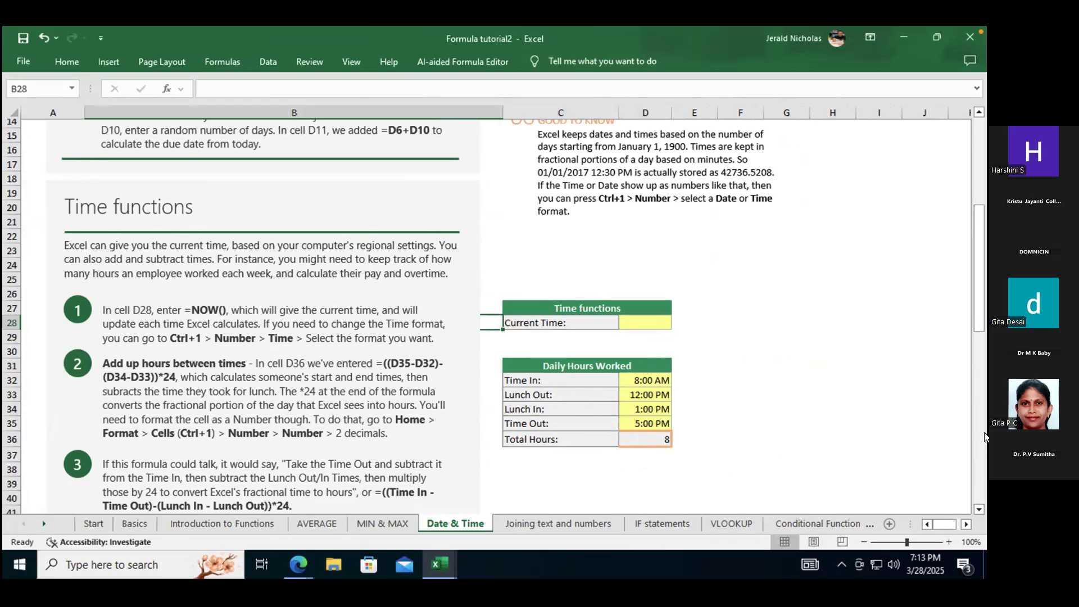
{"action": "key", "text": "Right"}
{"action": "key", "text": "Right"}
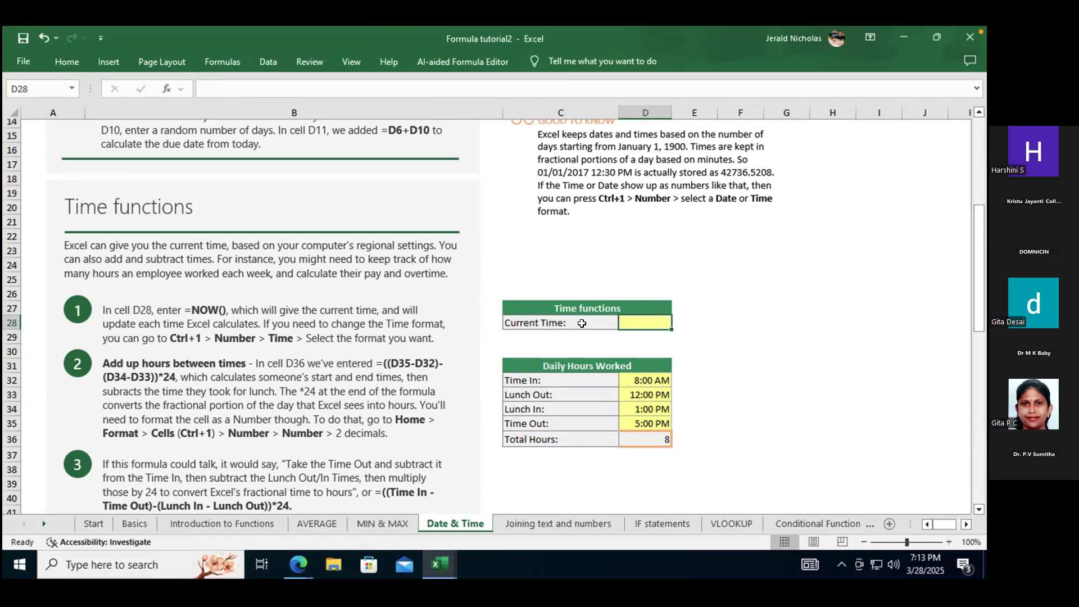
{"action": "left_click_drag", "start_coordinate": [672, 330], "coordinate": [669, 338]}
{"action": "left_click", "coordinate": [663, 320]}
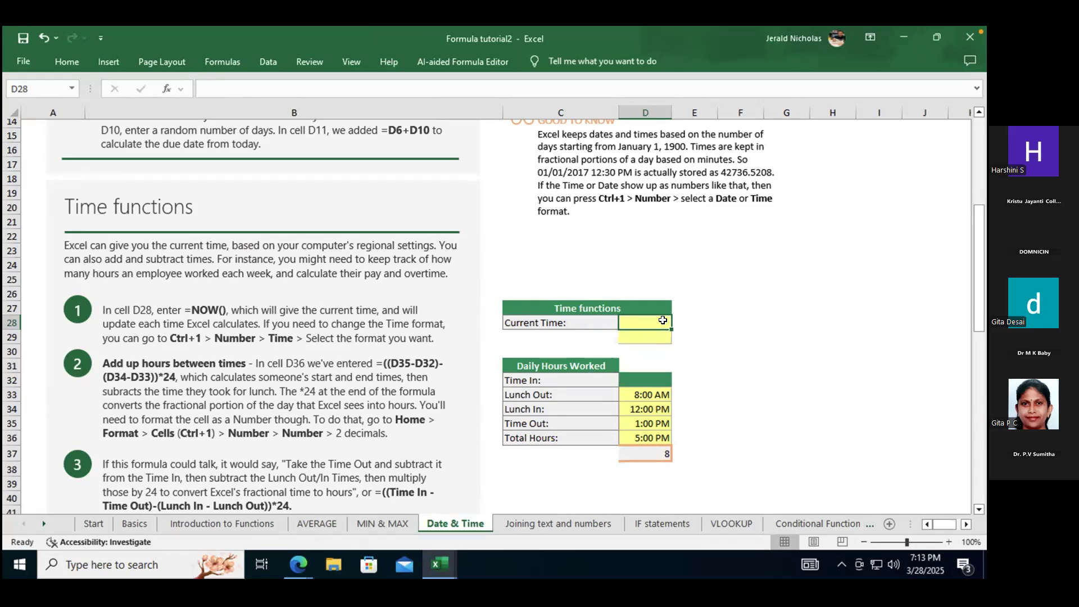
{"action": "key", "text": "ctrl+z"}
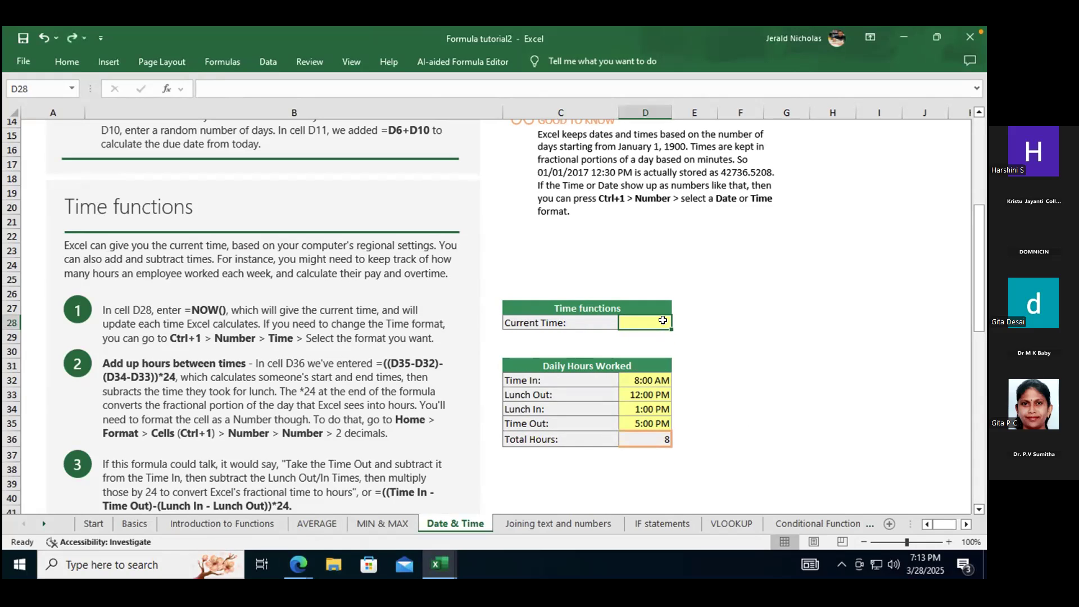
Insert the current time as a static value, 7:13 PM, in the Current Time cell D28.
{"action": "key", "text": "ctrl+shift+semicolon"}
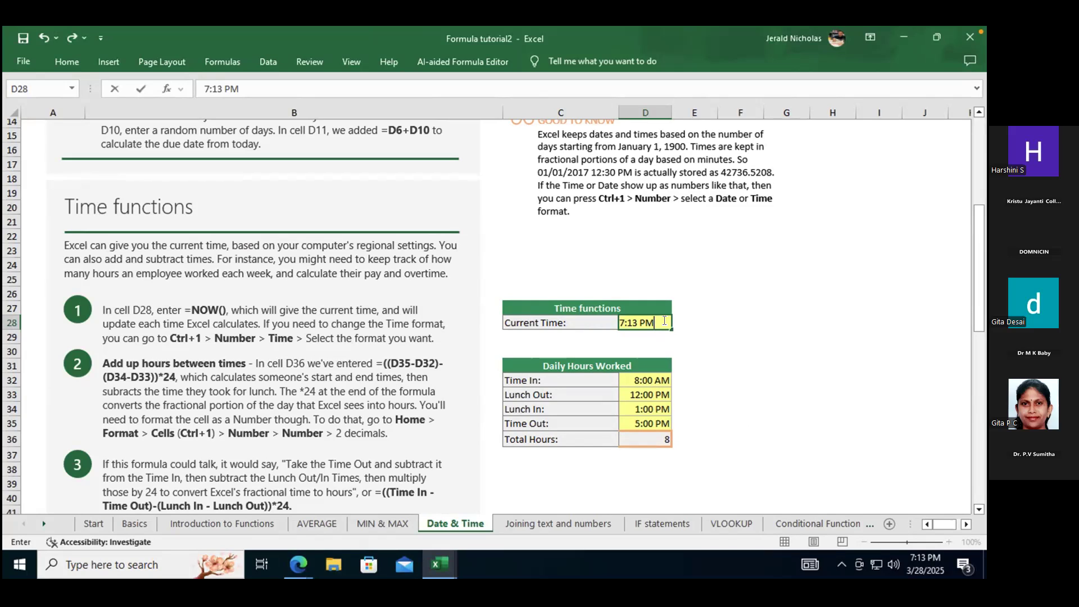
{"action": "key", "text": "Tab"}
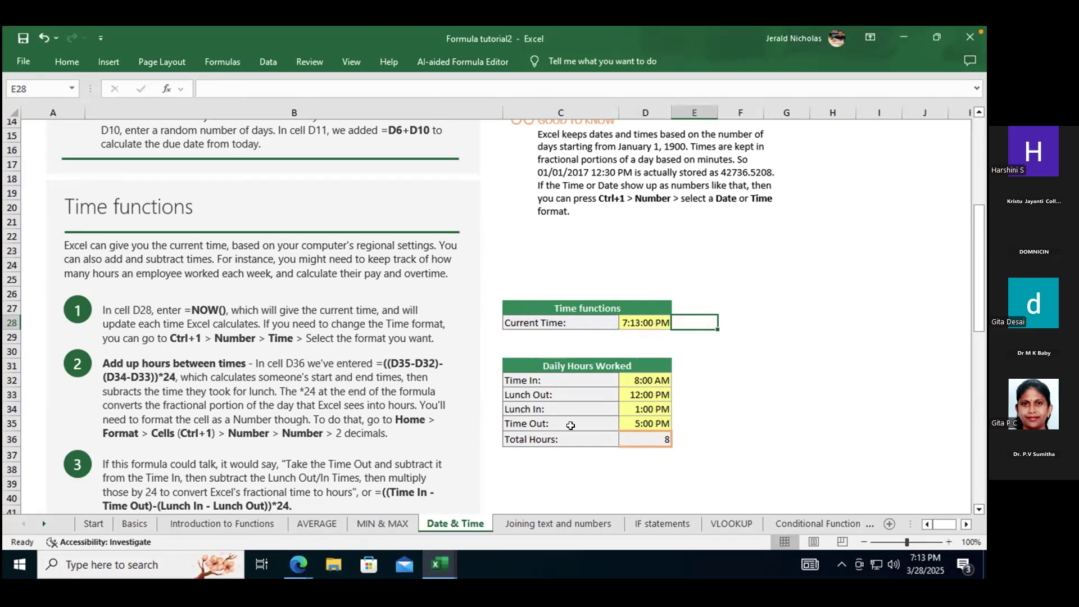
Examine the Daily Hours Worked times, the explanation of the total-hours formula and the date functions section.
{"action": "left_click", "coordinate": [630, 393]}
{"action": "left_click", "coordinate": [635, 418]}
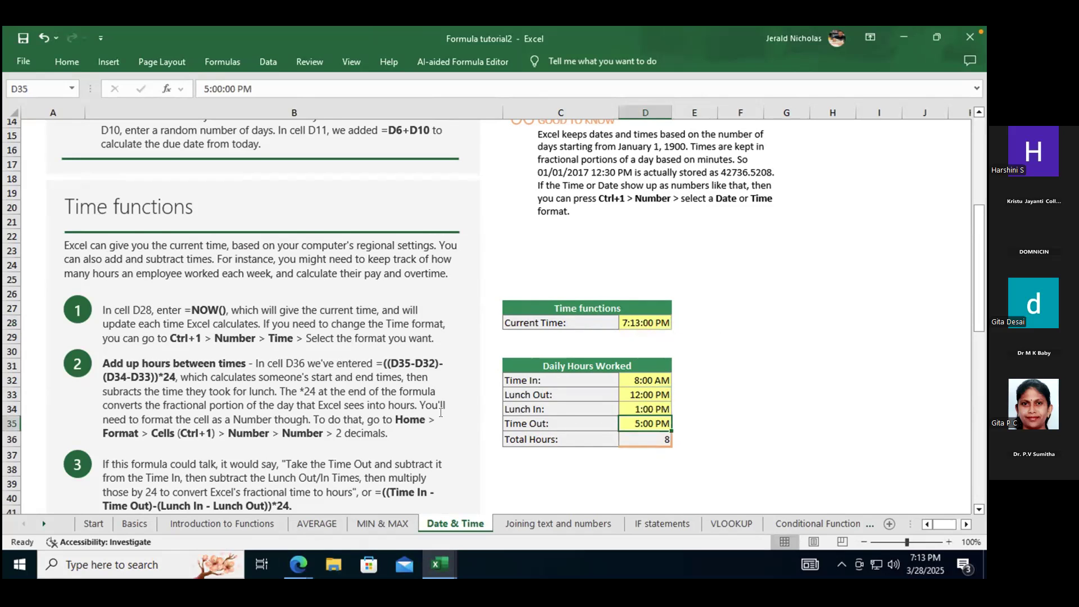
{"action": "scroll", "coordinate": [360, 385], "scroll_direction": "down", "scroll_amount": 2}
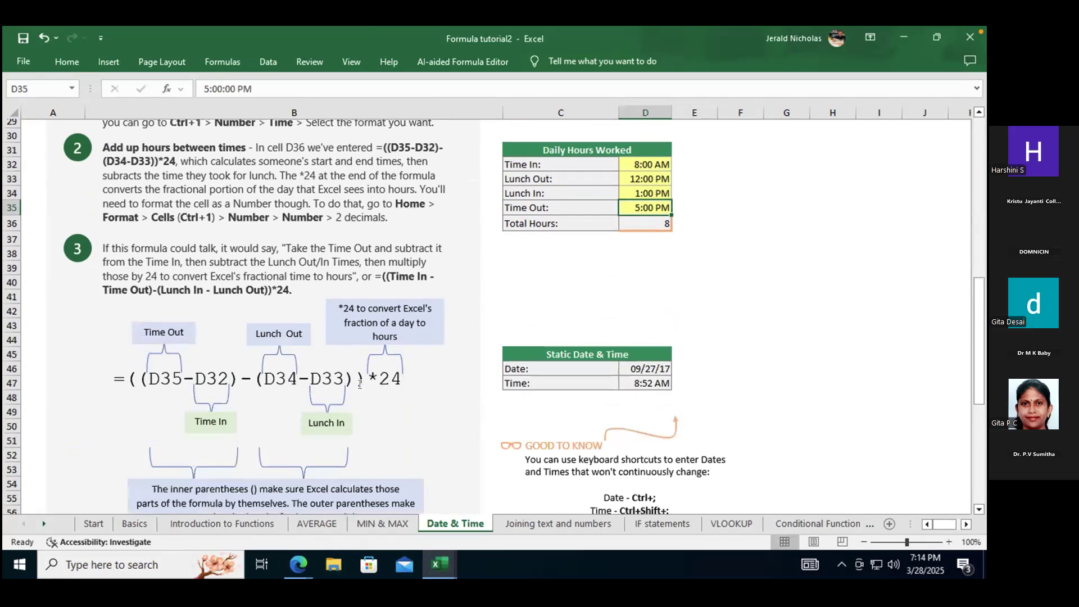
{"action": "scroll", "coordinate": [360, 385], "scroll_direction": "down", "scroll_amount": 7}
{"action": "scroll", "coordinate": [360, 385], "scroll_direction": "up", "scroll_amount": 10}
{"action": "scroll", "coordinate": [360, 385], "scroll_direction": "up", "scroll_amount": 7}
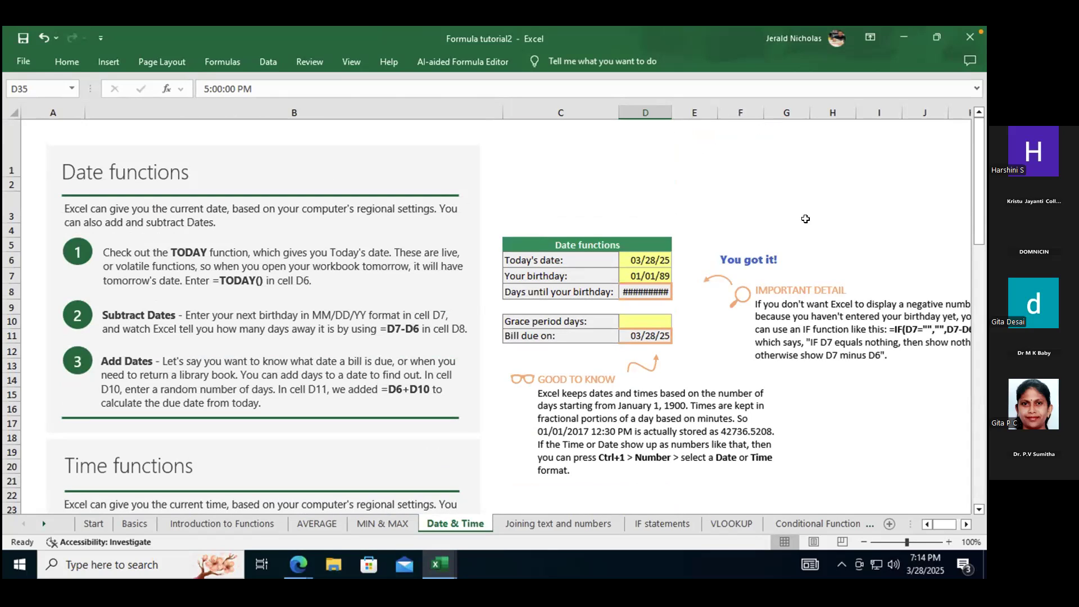
{"action": "left_click", "coordinate": [777, 192]}
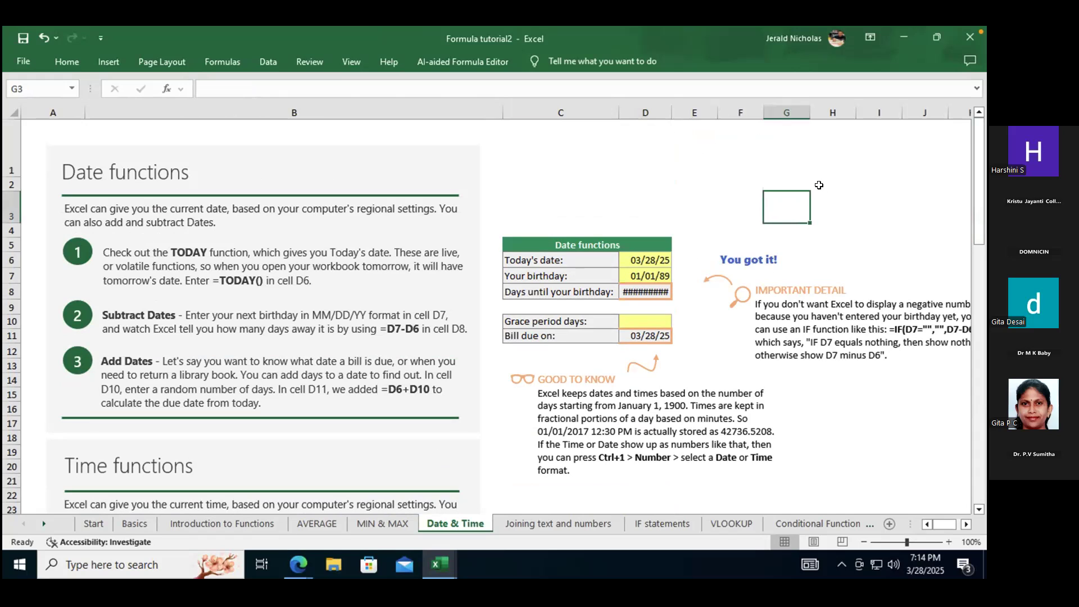
{"action": "type", "text": "=toda"}
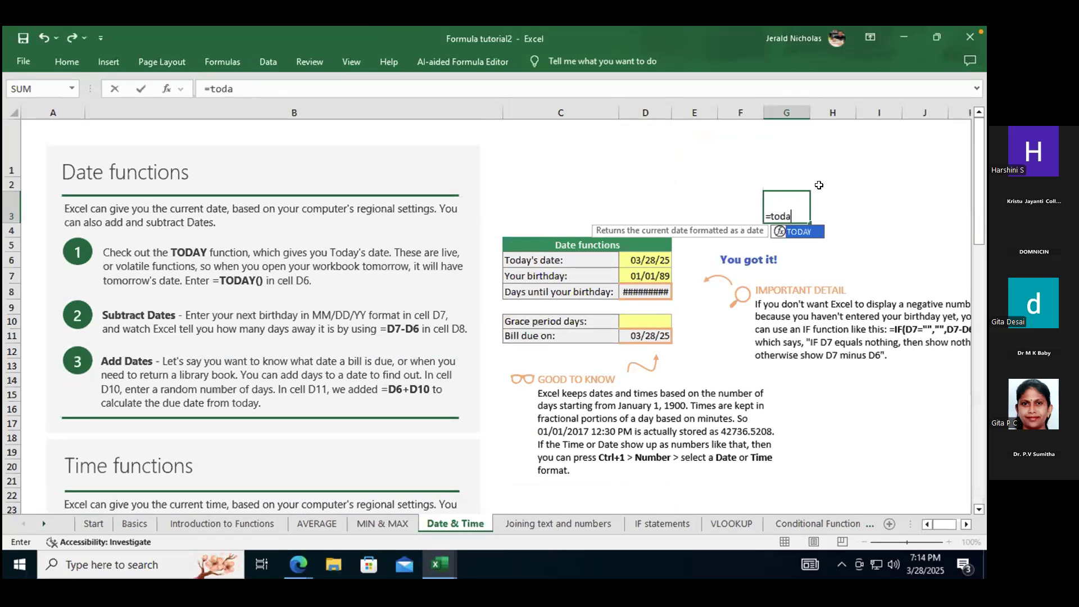
{"action": "type", "text": "()"}
{"action": "key", "text": "Tab"}
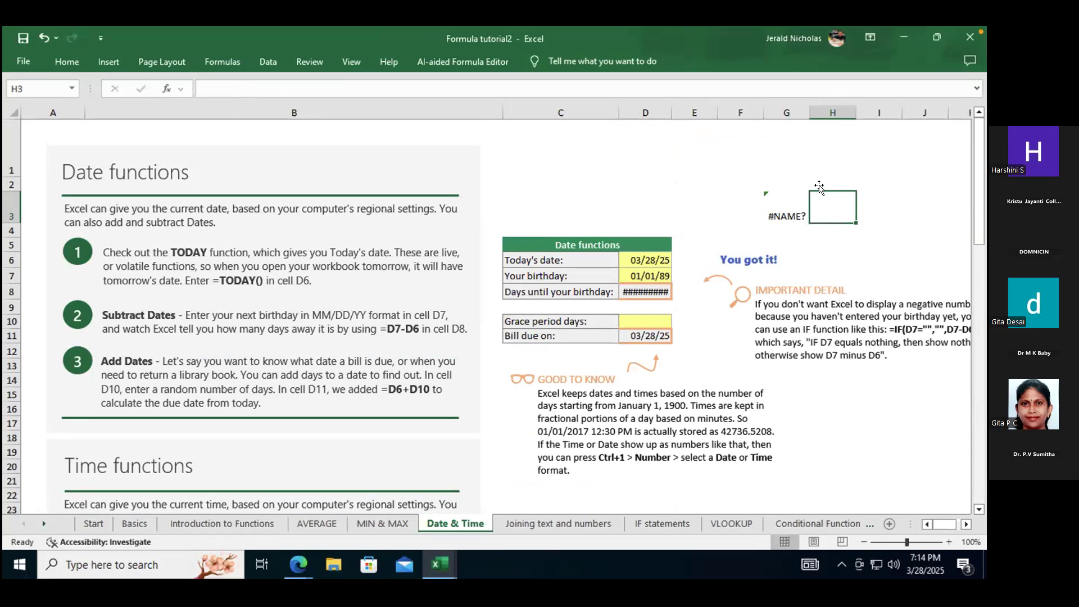
{"action": "key", "text": "Left"}
{"action": "key", "text": "BackSpace"}
{"action": "type", "text": "="}
{"action": "key", "text": "BackSpace"}
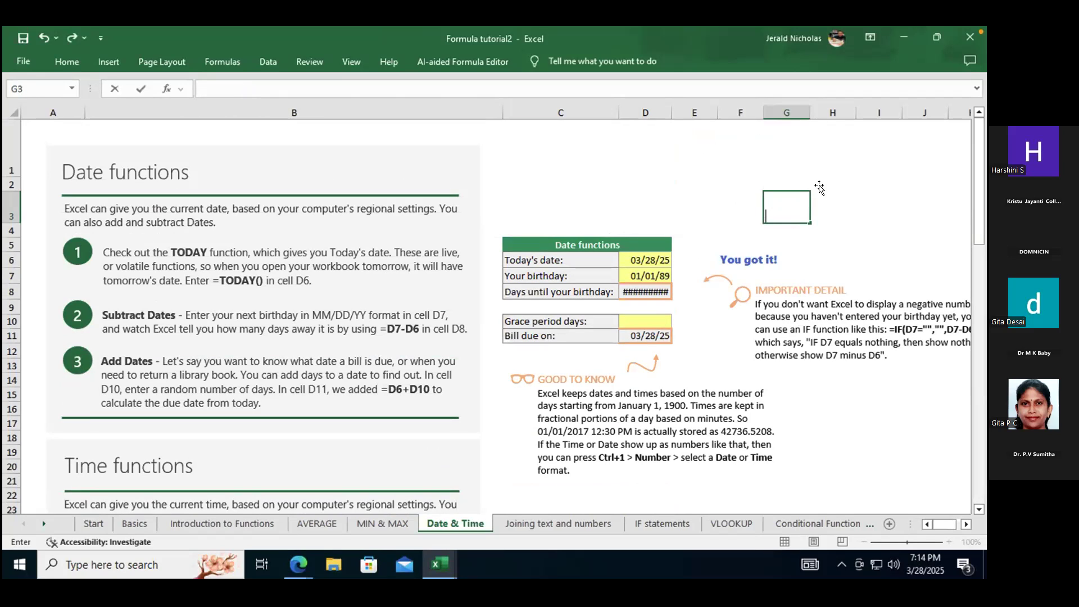
Enter =TODAY() in cell H4 and =NOW() in the adjacent cell I4.
{"action": "key", "text": "Right"}
{"action": "key", "text": "Down"}
{"action": "type", "text": "="}
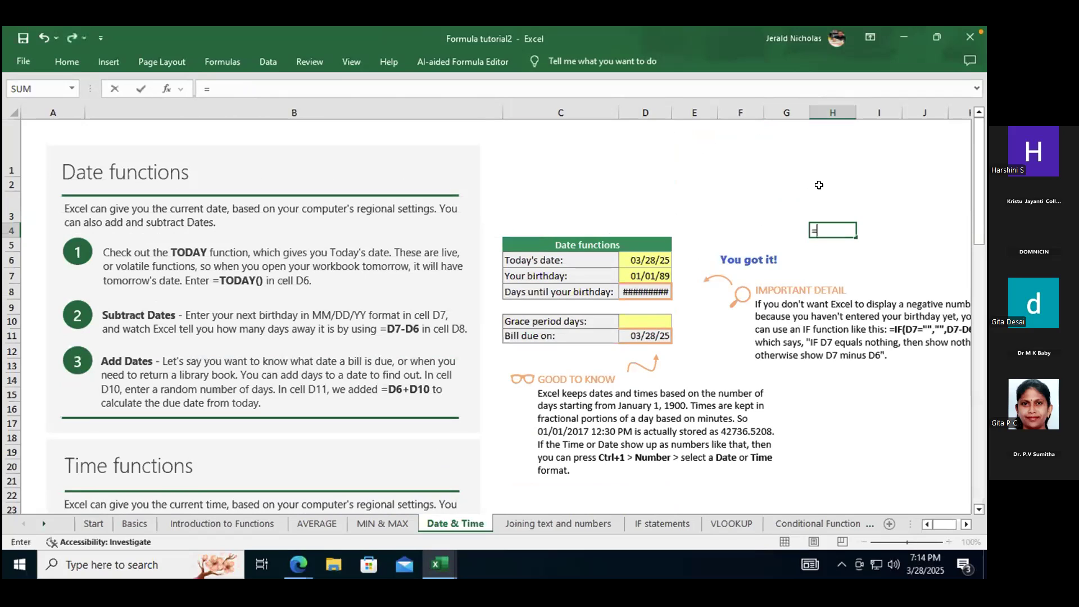
{"action": "type", "text": "today"}
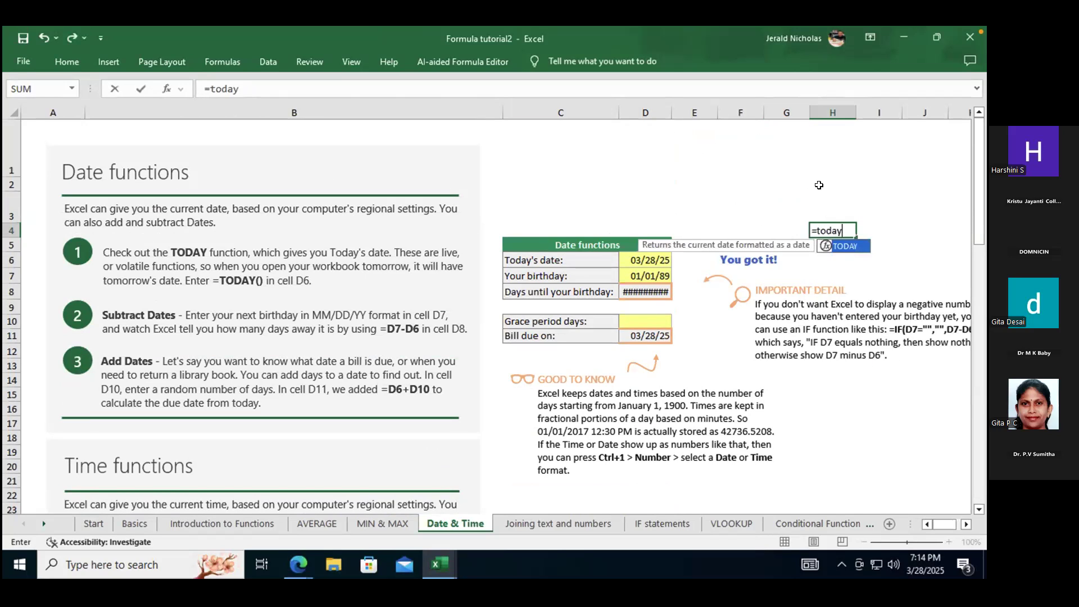
{"action": "type", "text": "()"}
{"action": "key", "text": "Tab"}
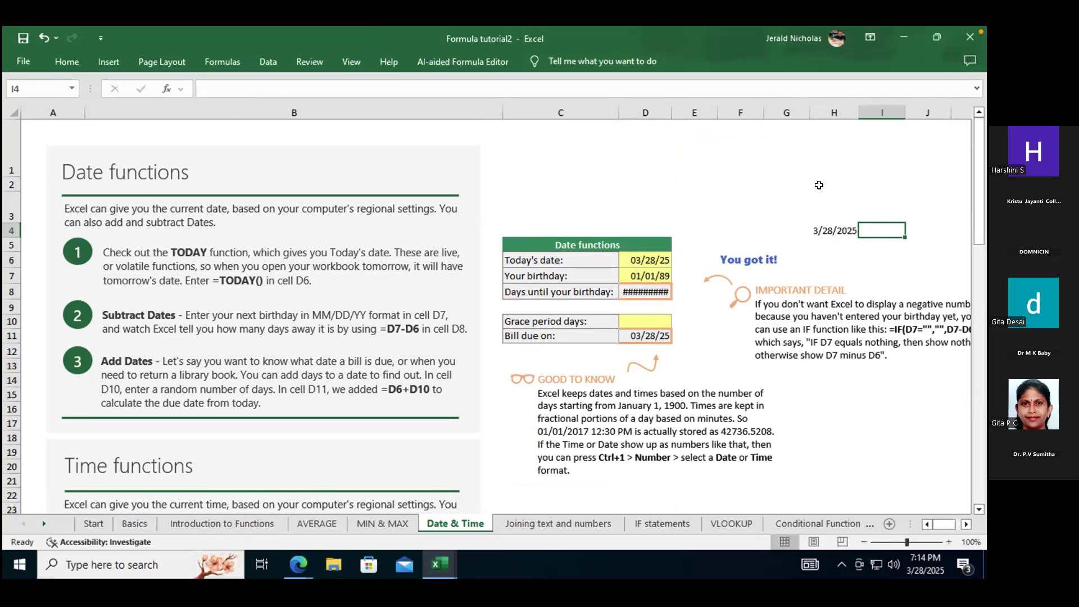
{"action": "type", "text": "=now()"}
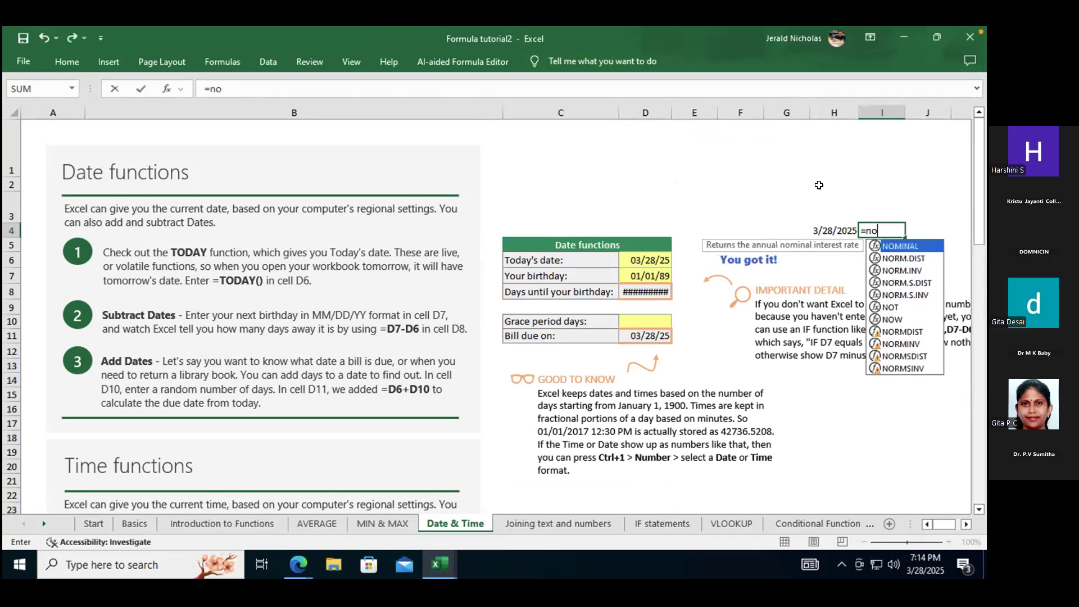
{"action": "key", "text": "Tab"}
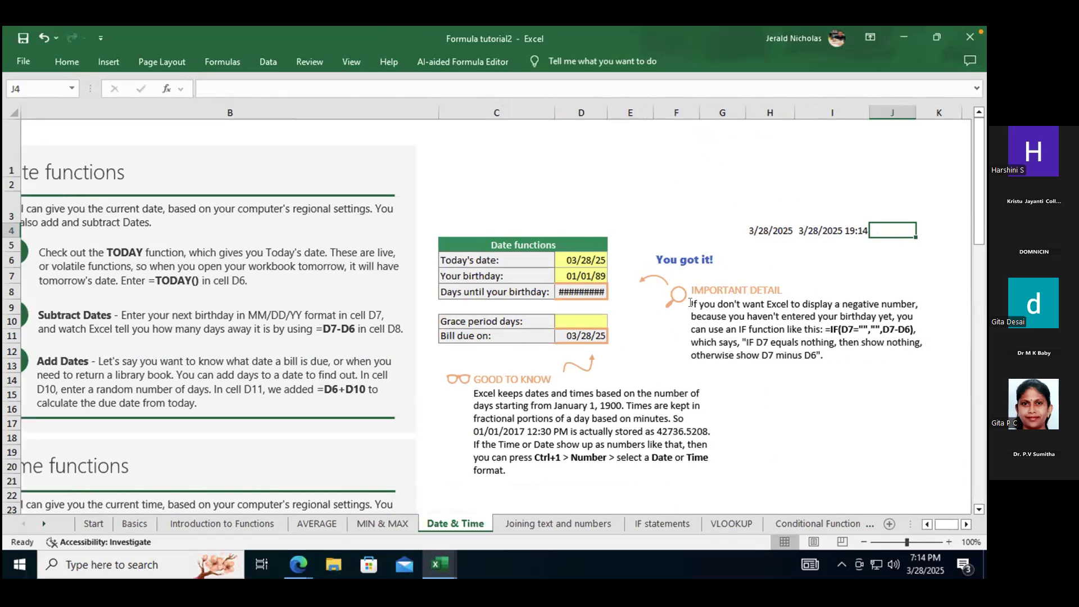
Open the Joining text and numbers sheet and examine its instructions and the existing joining formula in cell E3.
{"action": "scroll", "coordinate": [690, 303], "scroll_direction": "down", "scroll_amount": 3}
{"action": "scroll", "coordinate": [669, 345], "scroll_direction": "down", "scroll_amount": 1}
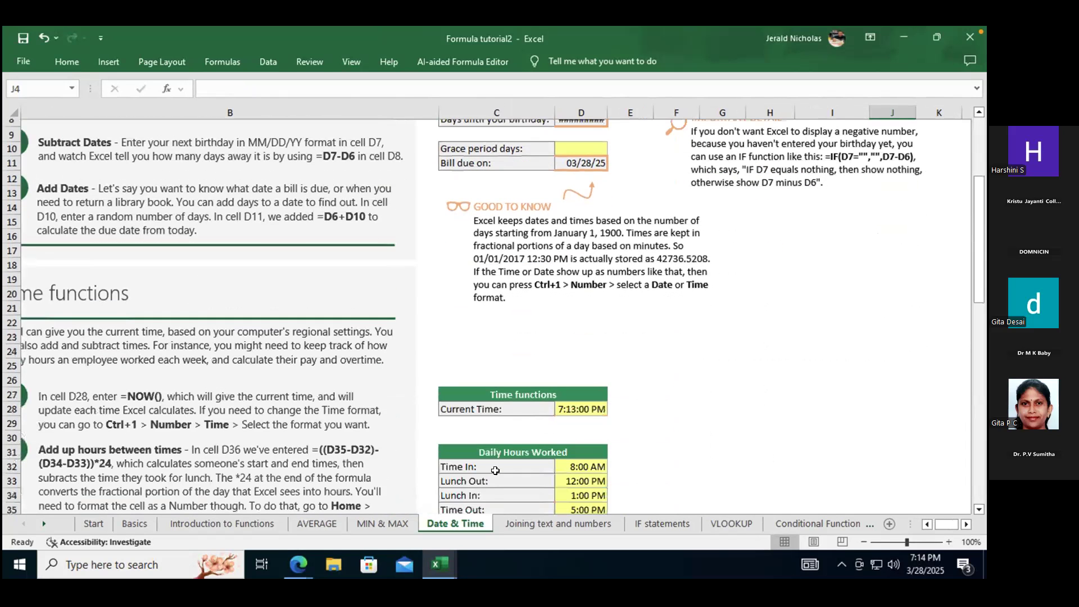
{"action": "left_click", "coordinate": [512, 525]}
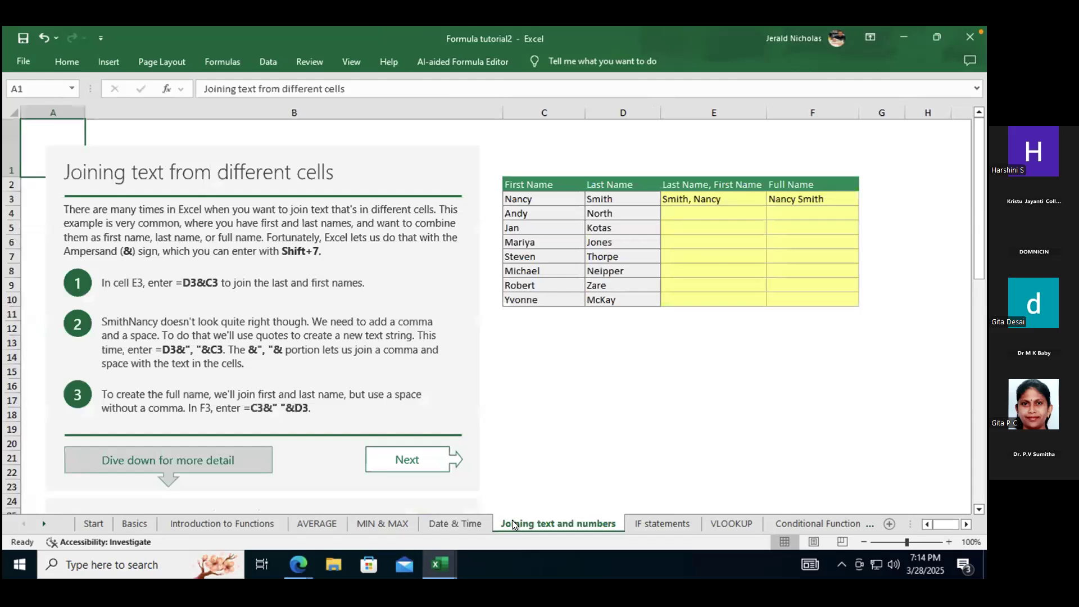
{"action": "scroll", "coordinate": [426, 245], "scroll_direction": "down", "scroll_amount": 5}
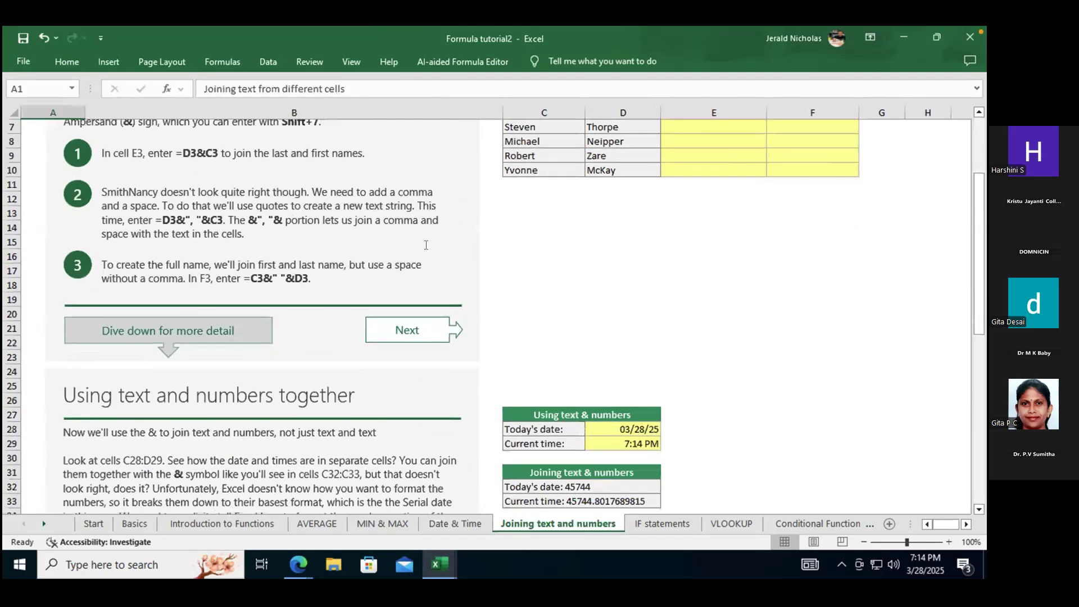
{"action": "scroll", "coordinate": [426, 245], "scroll_direction": "up", "scroll_amount": 5}
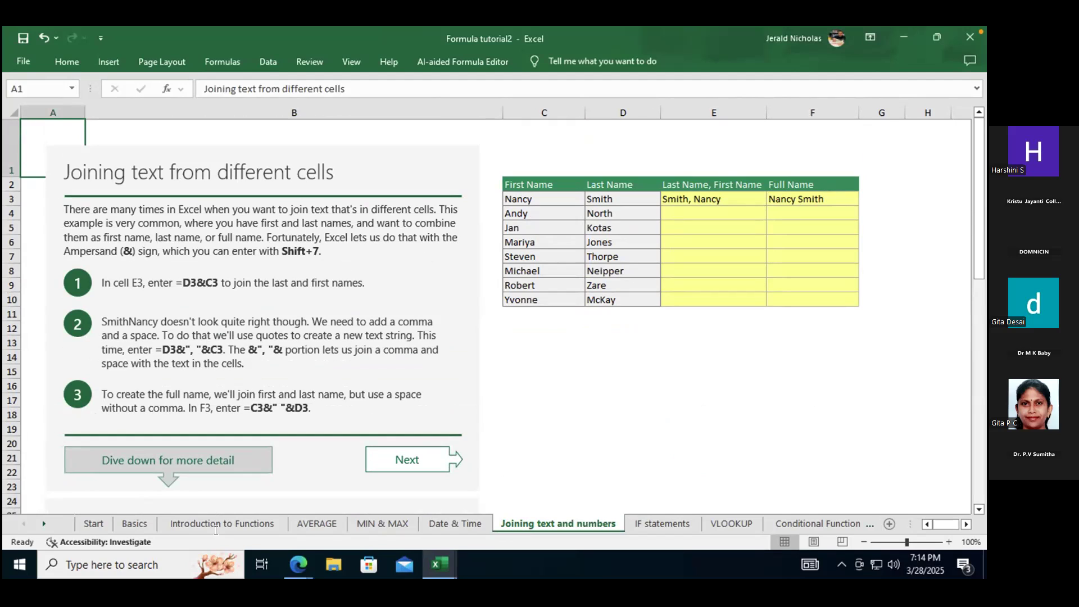
{"action": "left_click", "coordinate": [713, 197]}
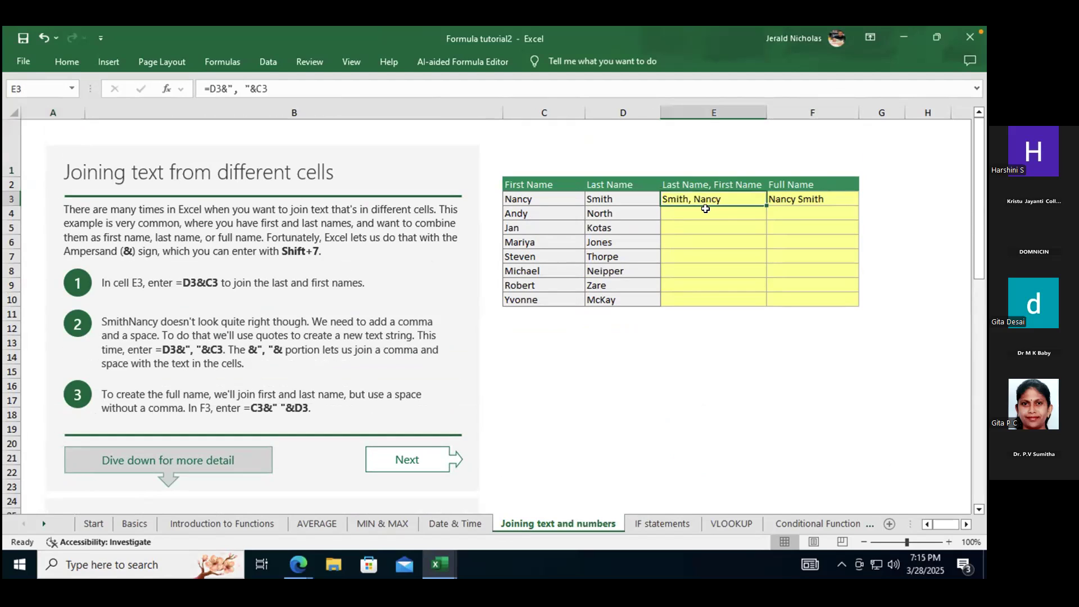
Join the first and last name of row 4 in cell E4 with the formula =C4&D4.
{"action": "left_click", "coordinate": [706, 209]}
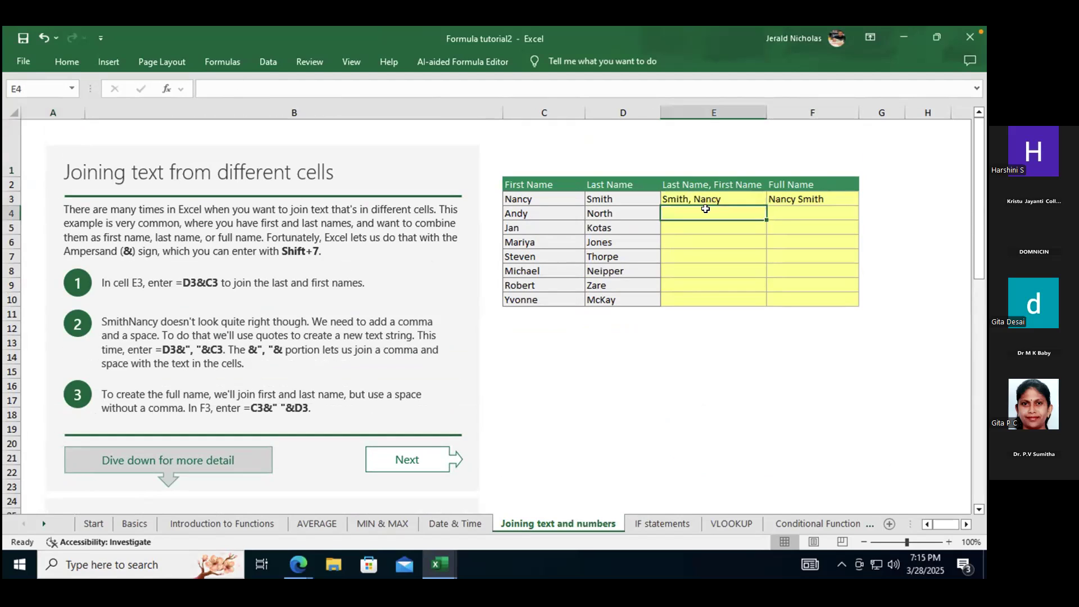
{"action": "type", "text": "="}
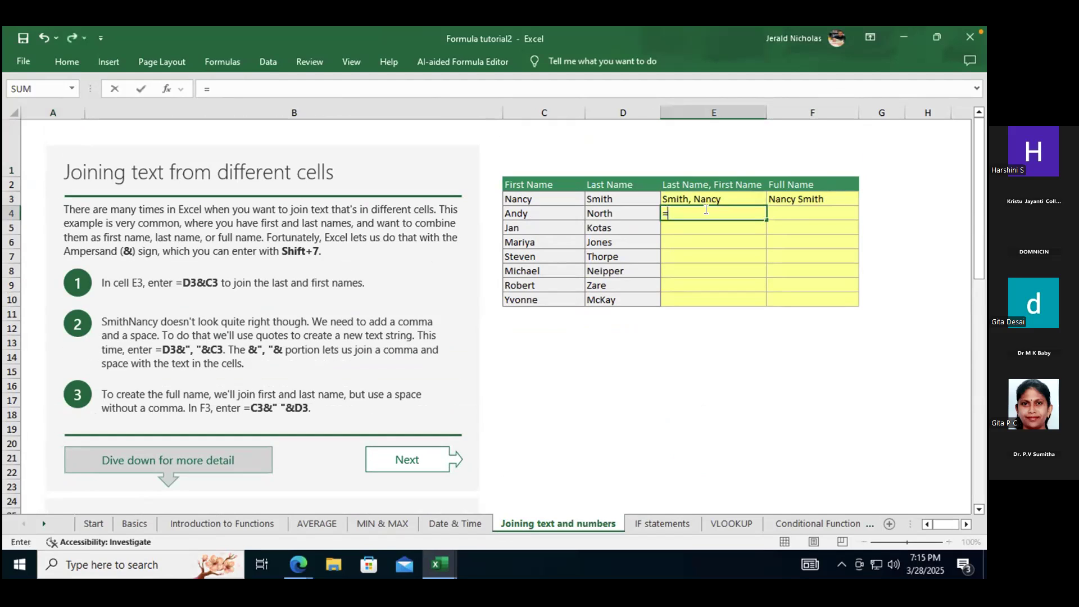
{"action": "left_click", "coordinate": [529, 209]}
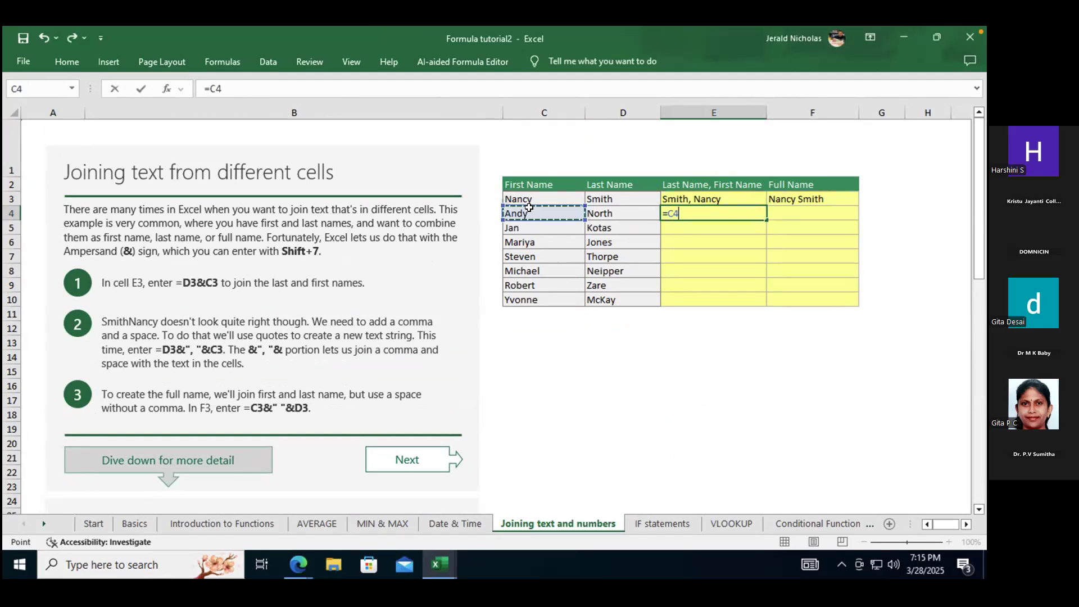
{"action": "type", "text": "&"}
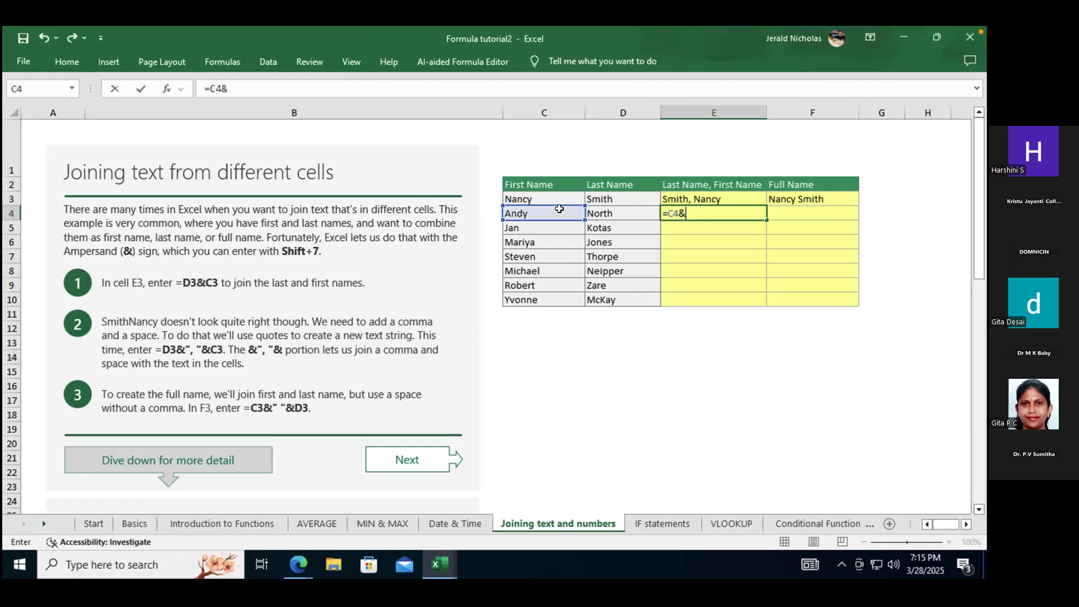
{"action": "left_click", "coordinate": [599, 215]}
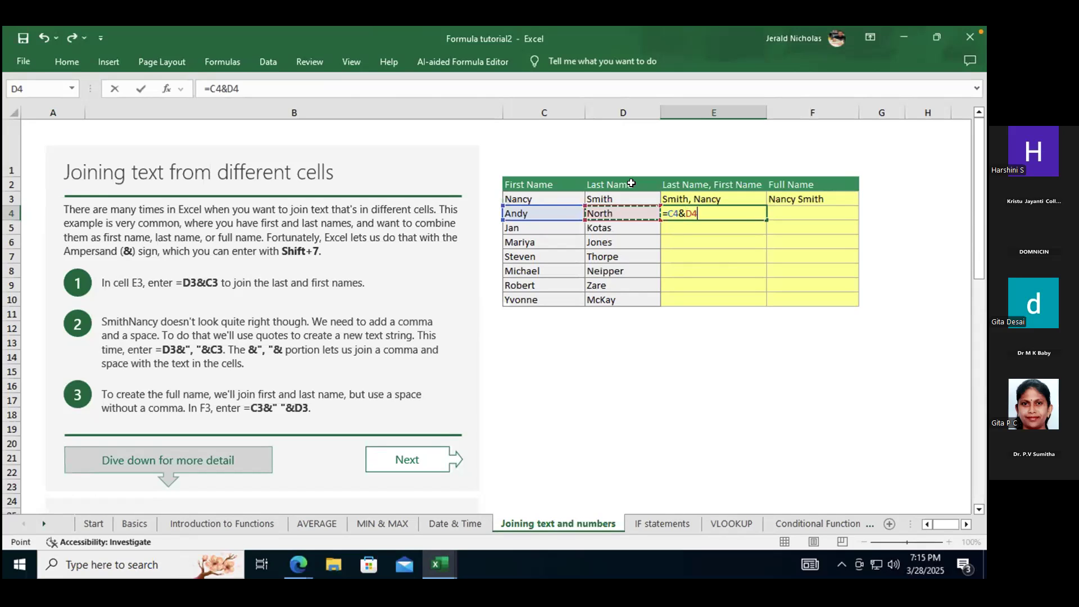
{"action": "key", "text": "Return"}
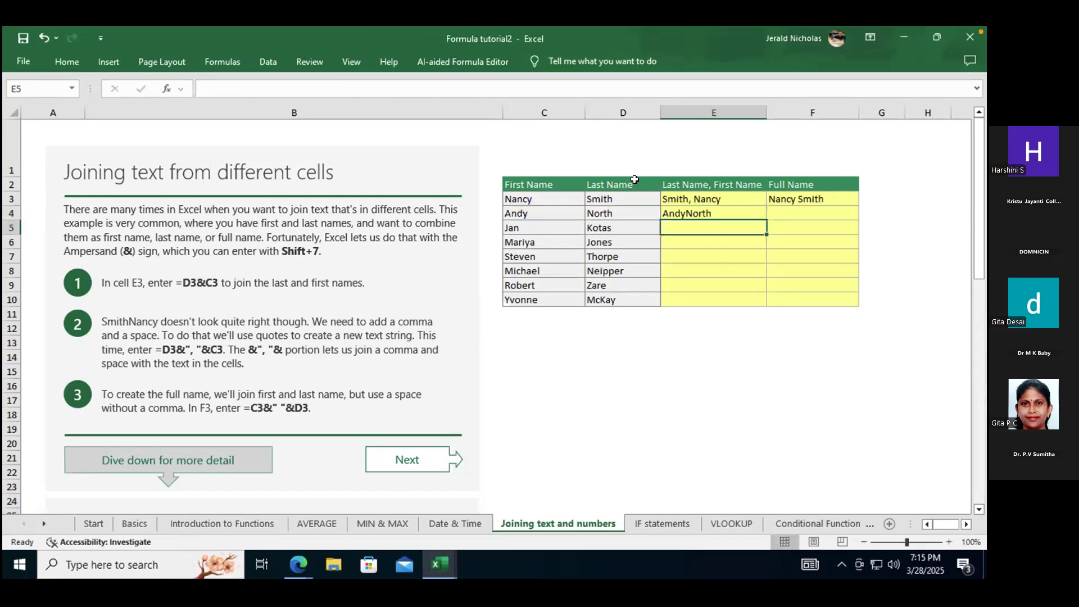
Insert a space between the first and last name in cell E4 by changing the formula to =C4& " " &D4.
{"action": "double_click", "coordinate": [705, 212]}
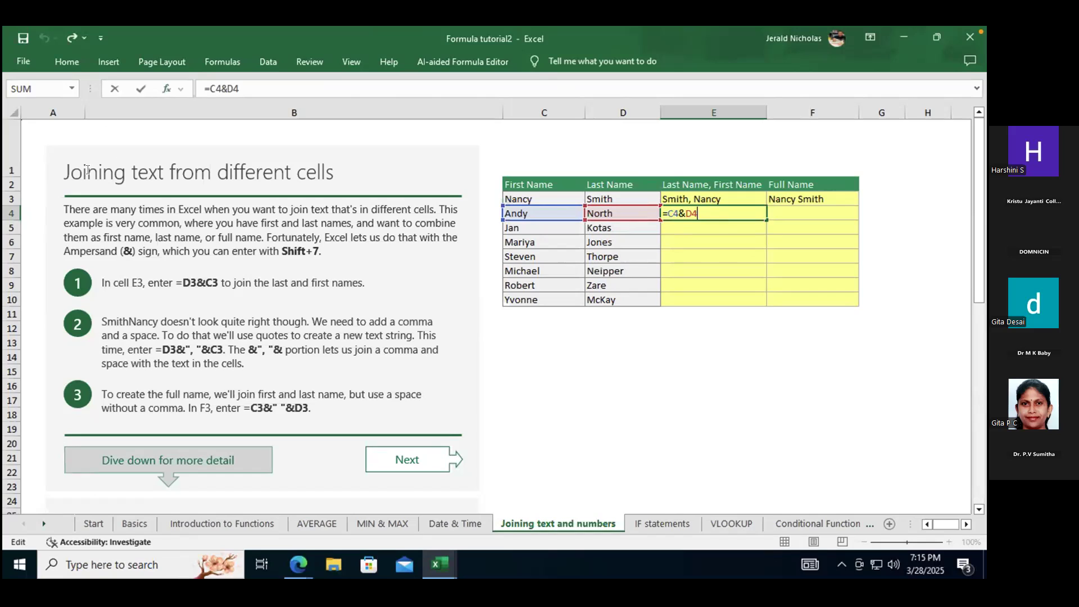
{"action": "left_click", "coordinate": [226, 89]}
{"action": "type", "text": "\"\" &"}
{"action": "key", "text": "Left"}
{"action": "key", "text": "Left"}
{"action": "key", "text": "Left"}
{"action": "key", "text": "Return"}
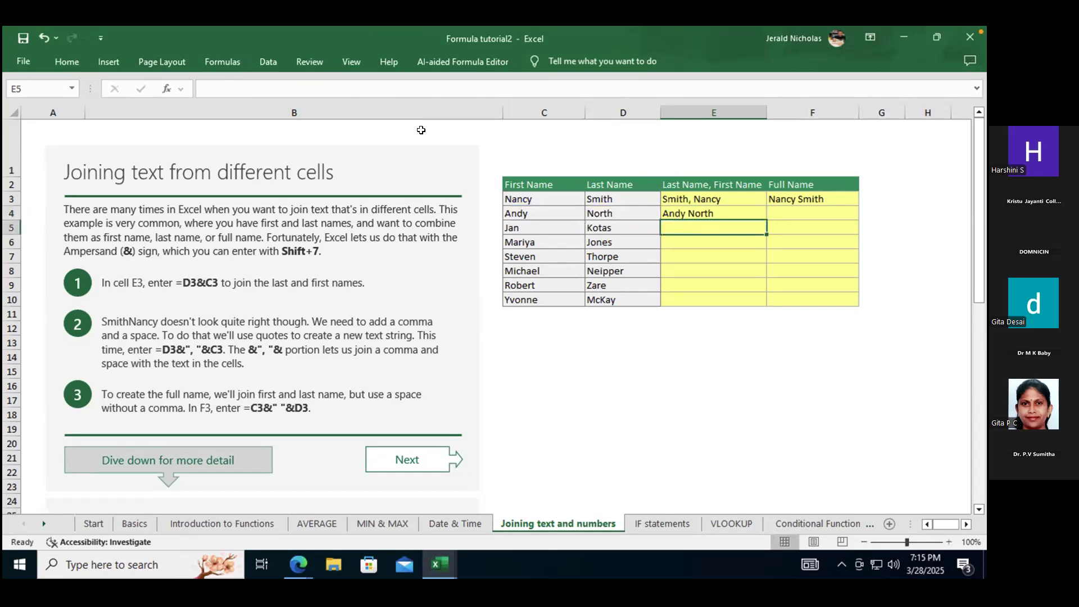
Copy the joining formula from cell E4 to F4 and compare the cell references of both formulas.
{"action": "key", "text": "Up"}
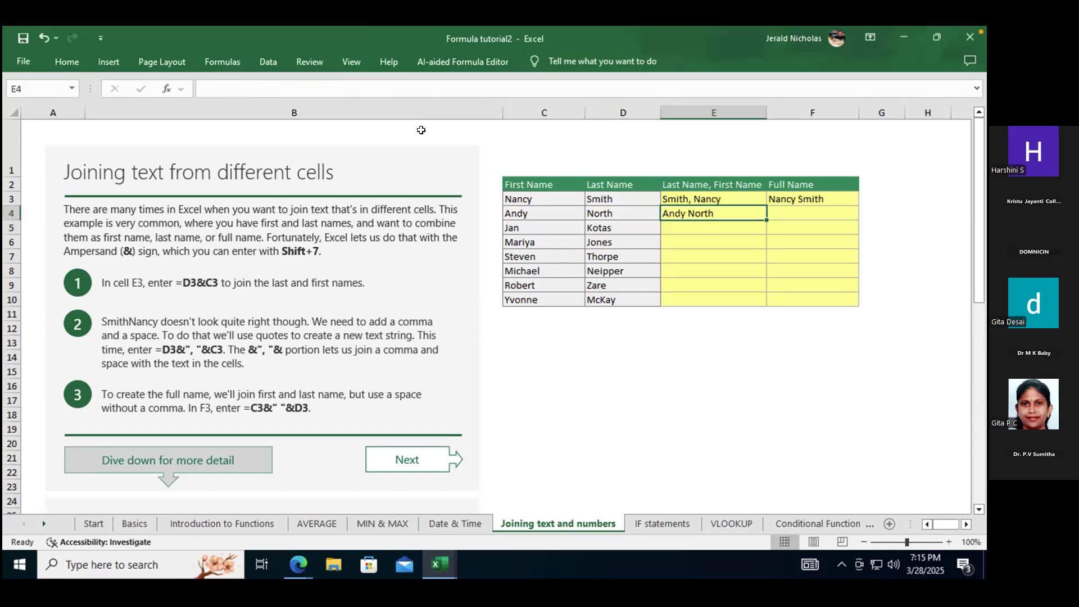
{"action": "key", "text": "ctrl+c"}
{"action": "key", "text": "Right"}
{"action": "key", "text": "ctrl+v"}
{"action": "key", "text": "Escape"}
{"action": "type", "text": "`"}
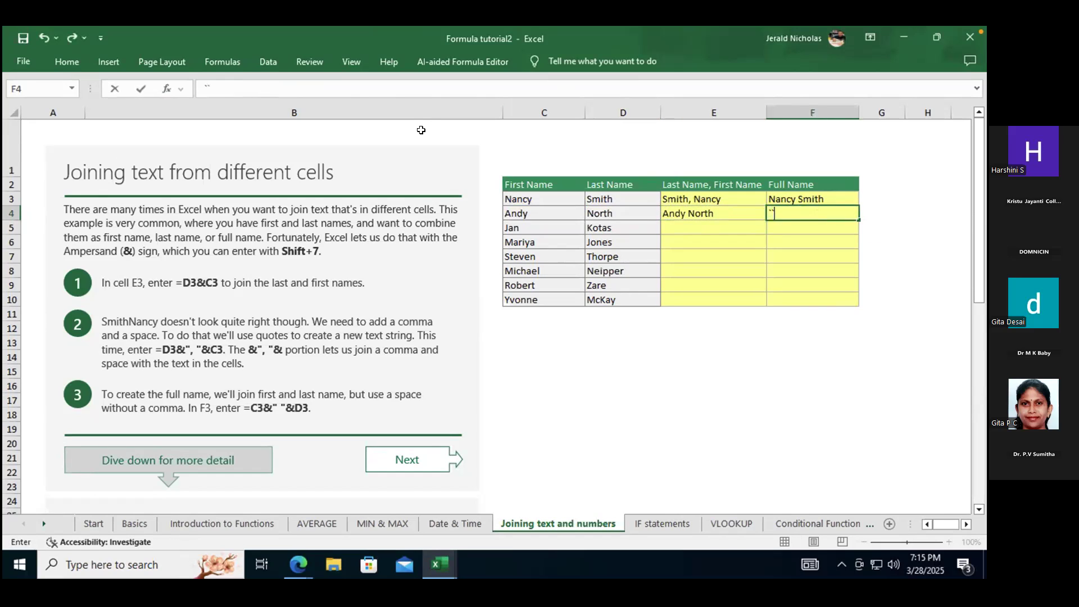
{"action": "key", "text": "Escape"}
{"action": "key", "text": "Left"}
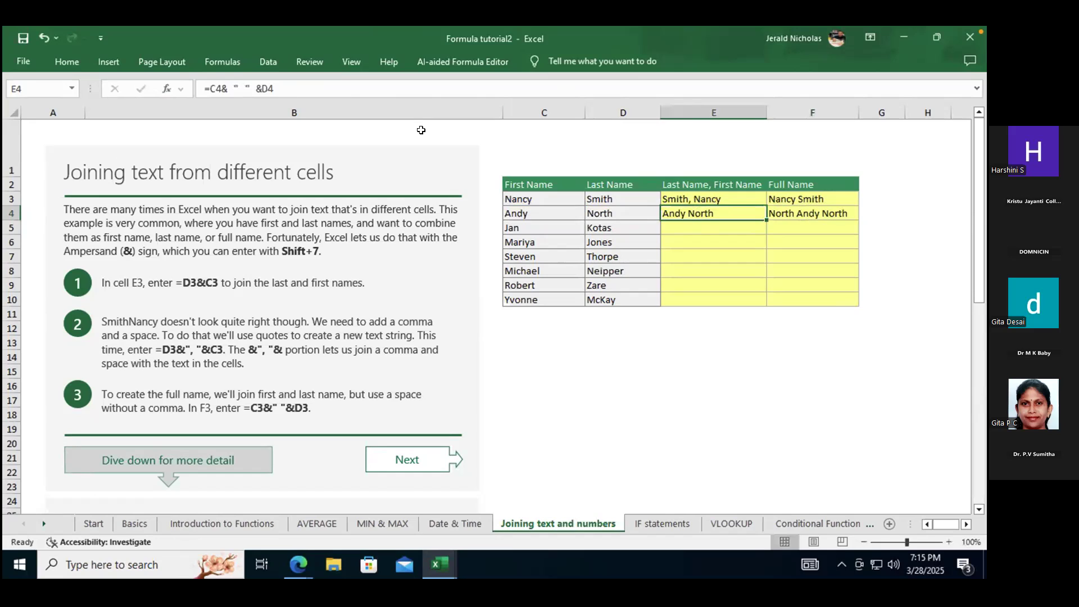
{"action": "key", "text": "Right"}
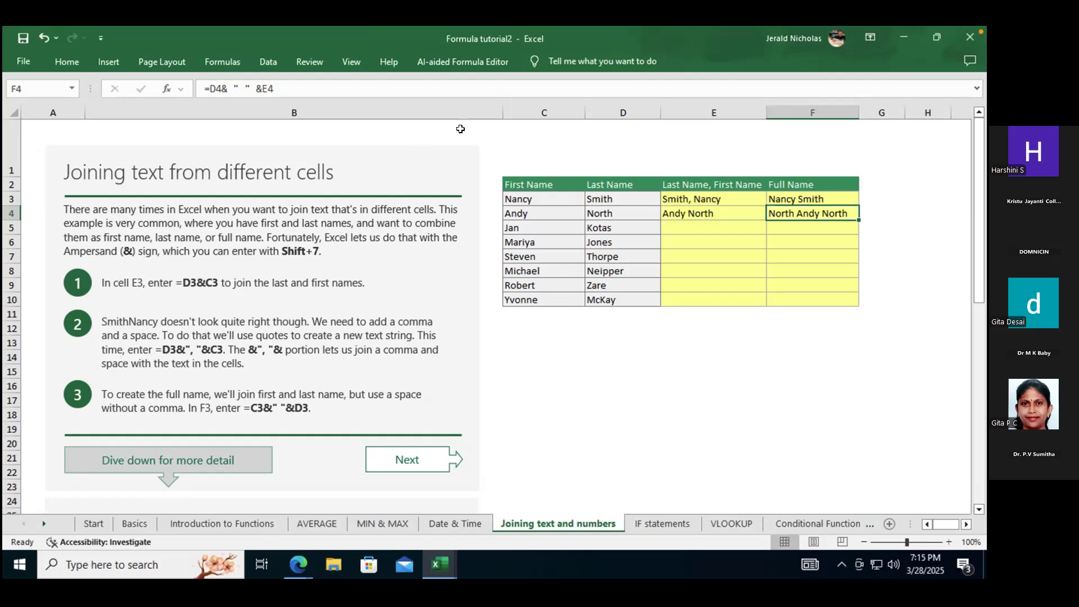
{"action": "left_click", "coordinate": [681, 214]}
{"action": "left_click", "coordinate": [800, 218]}
{"action": "left_click", "coordinate": [738, 215]}
{"action": "left_click", "coordinate": [785, 215]}
Correct the references of the Full Name formula in cell F4 to read =C4& " " &D4.
{"action": "left_click", "coordinate": [216, 88]}
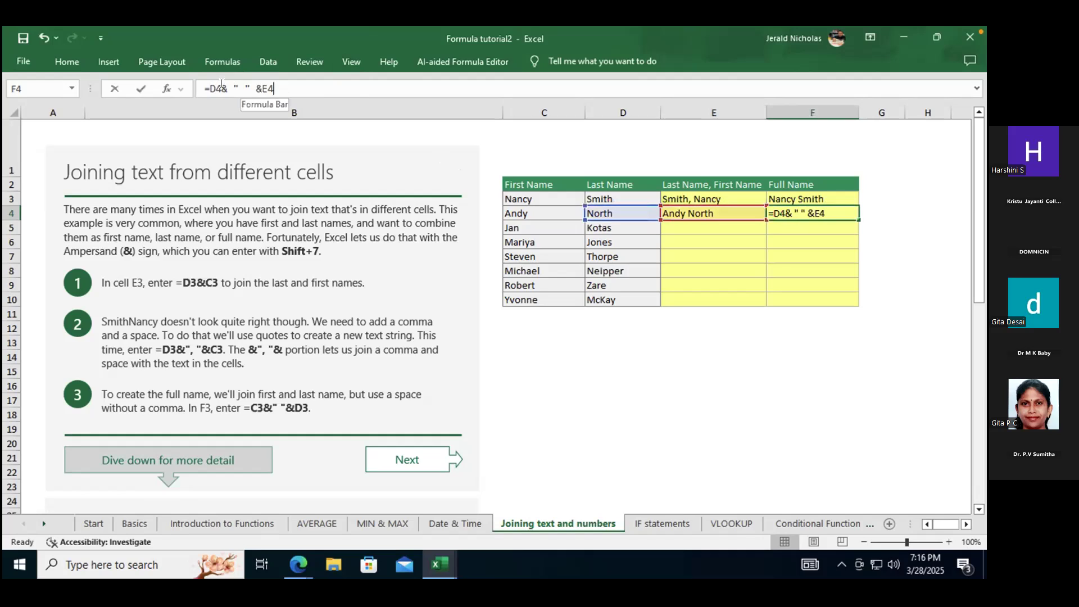
{"action": "key", "text": "BackSpace"}
{"action": "type", "text": "C"}
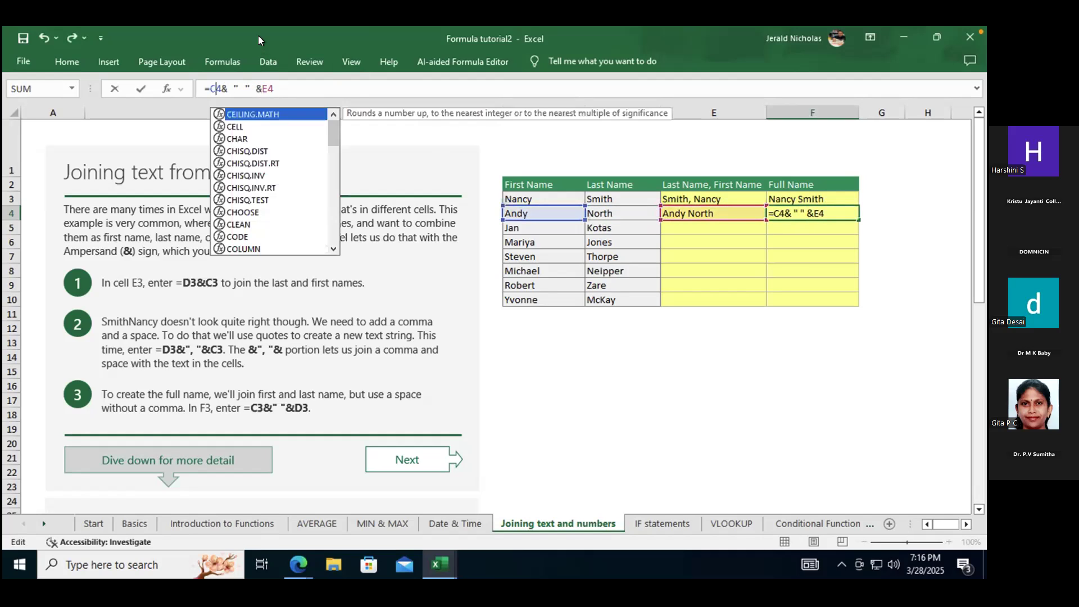
{"action": "key", "text": "Right"}
{"action": "key", "text": "Right"}
{"action": "key", "text": "Right"}
{"action": "key", "text": "Right"}
{"action": "key", "text": "Right"}
{"action": "key", "text": "Right"}
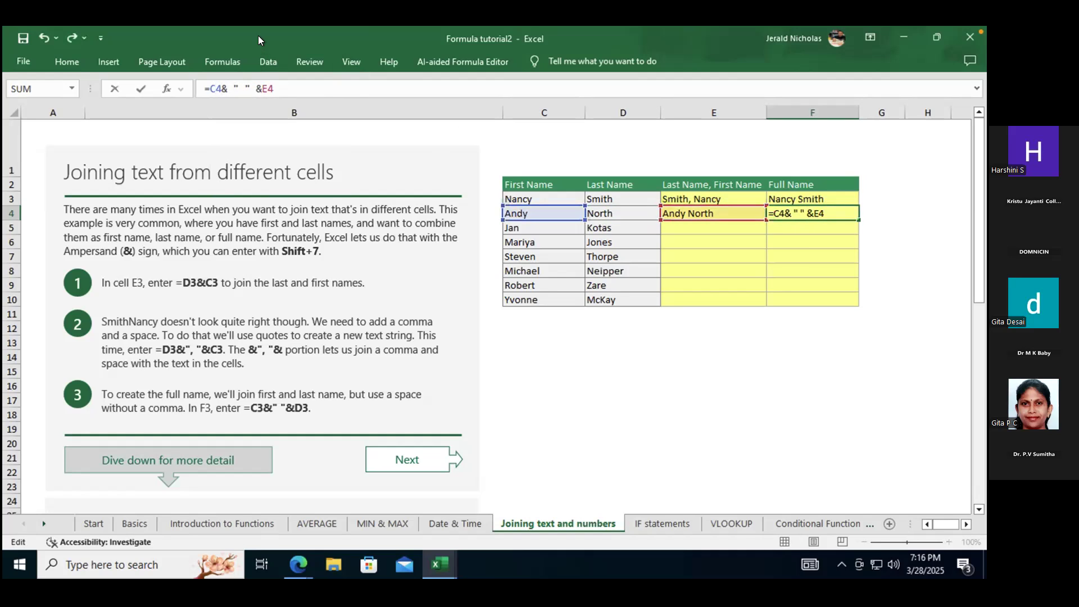
{"action": "key", "text": "Right"}
{"action": "key", "text": "Right"}
{"action": "key", "text": "Right"}
{"action": "key", "text": "Right"}
{"action": "key", "text": "BackSpace"}
{"action": "key", "text": "BackSpace"}
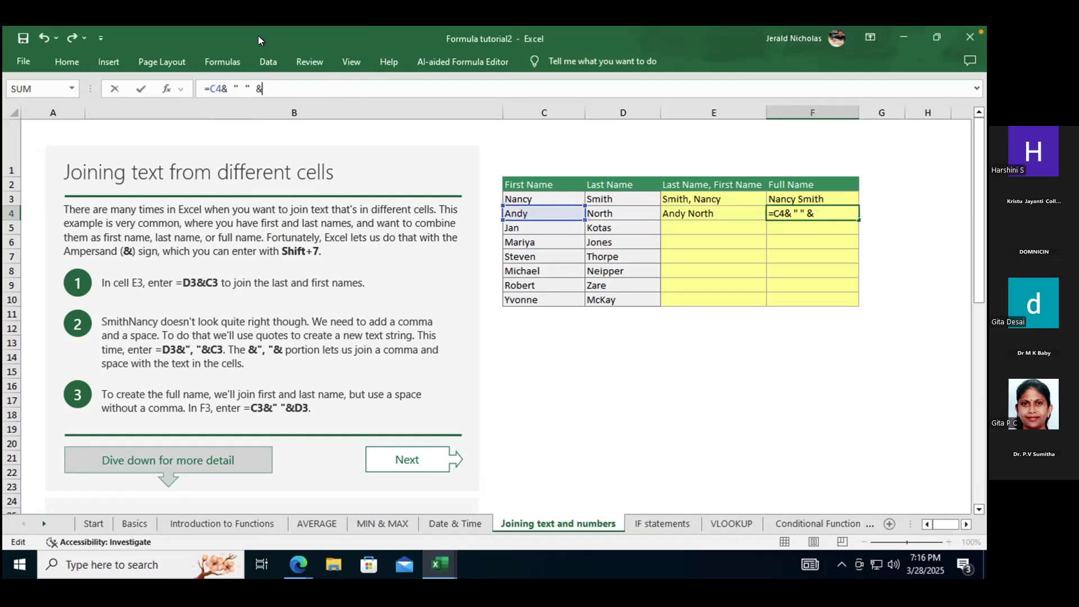
{"action": "type", "text": "D4"}
{"action": "key", "text": "Return"}
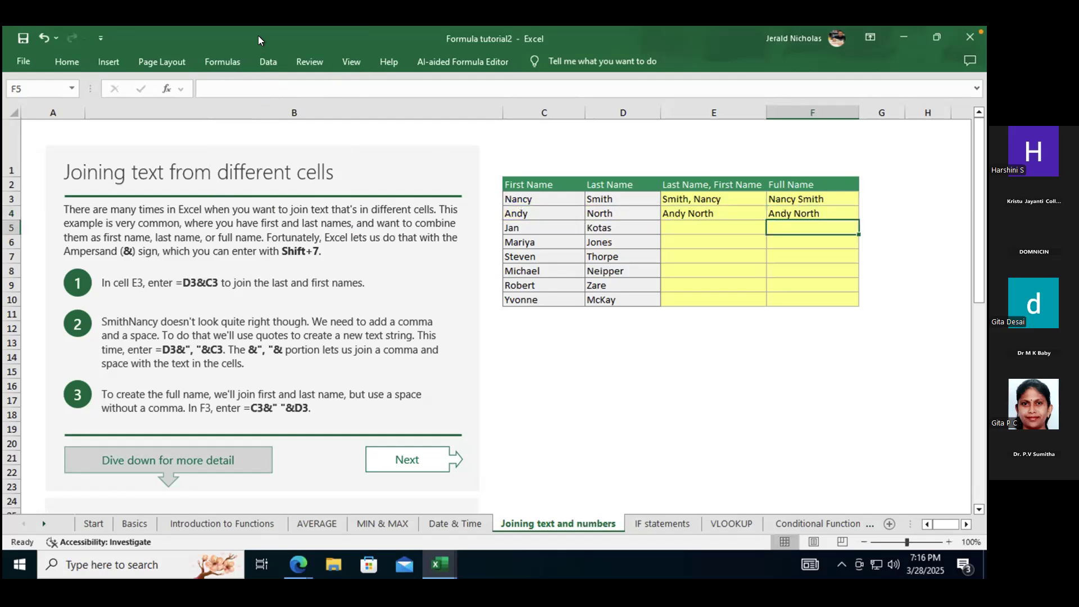
Change the separator in cell E4 to a comma followed by a space, using the formula =C4& ", " &D4.
{"action": "key", "text": "Left"}
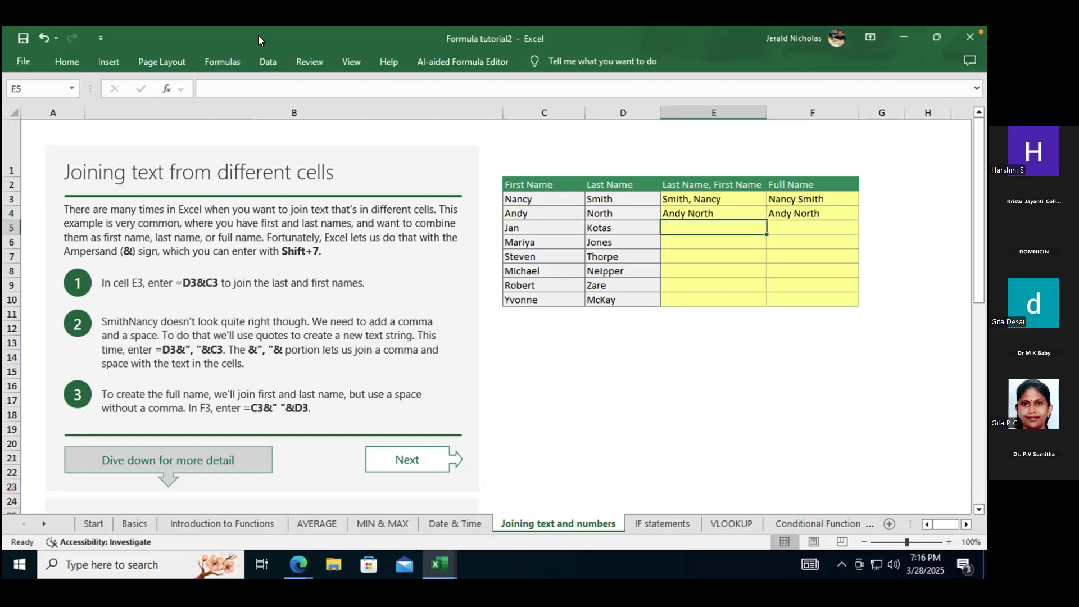
{"action": "key", "text": "Up"}
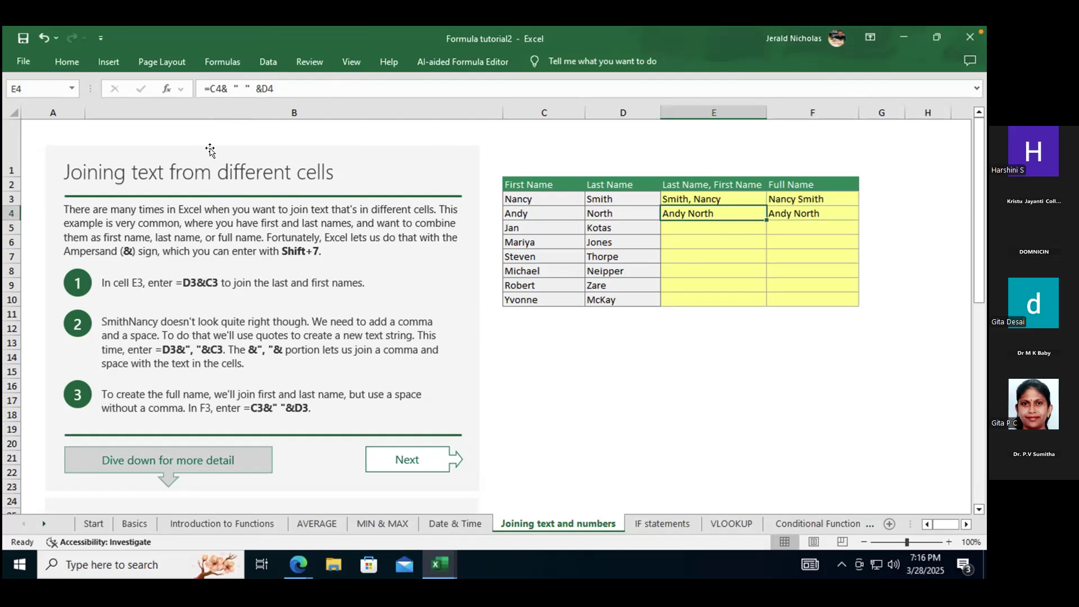
{"action": "left_click", "coordinate": [246, 89]}
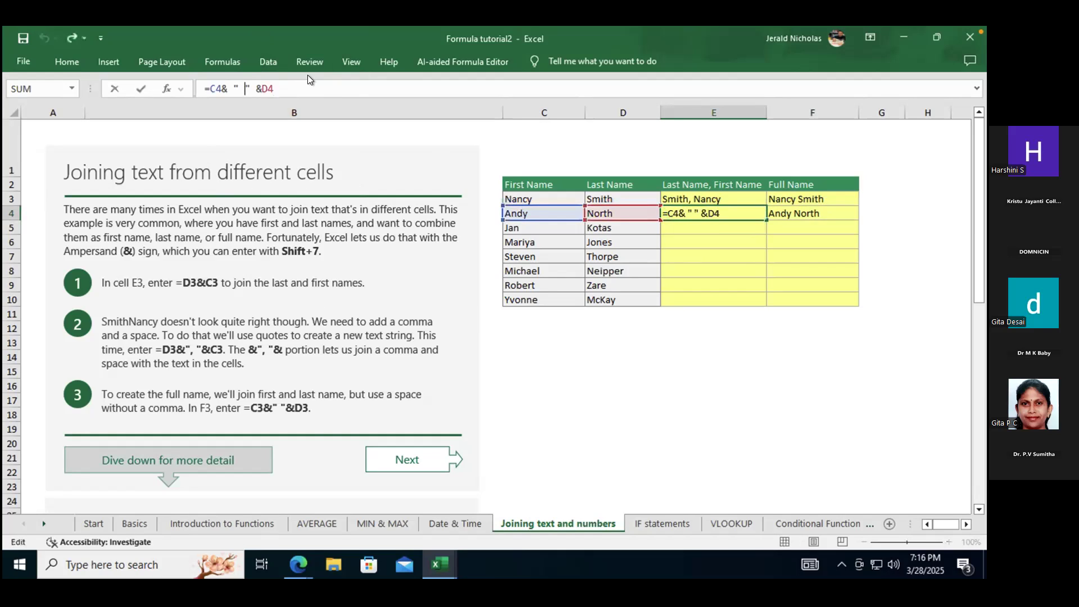
{"action": "key", "text": "BackSpace"}
{"action": "key", "text": "Delete"}
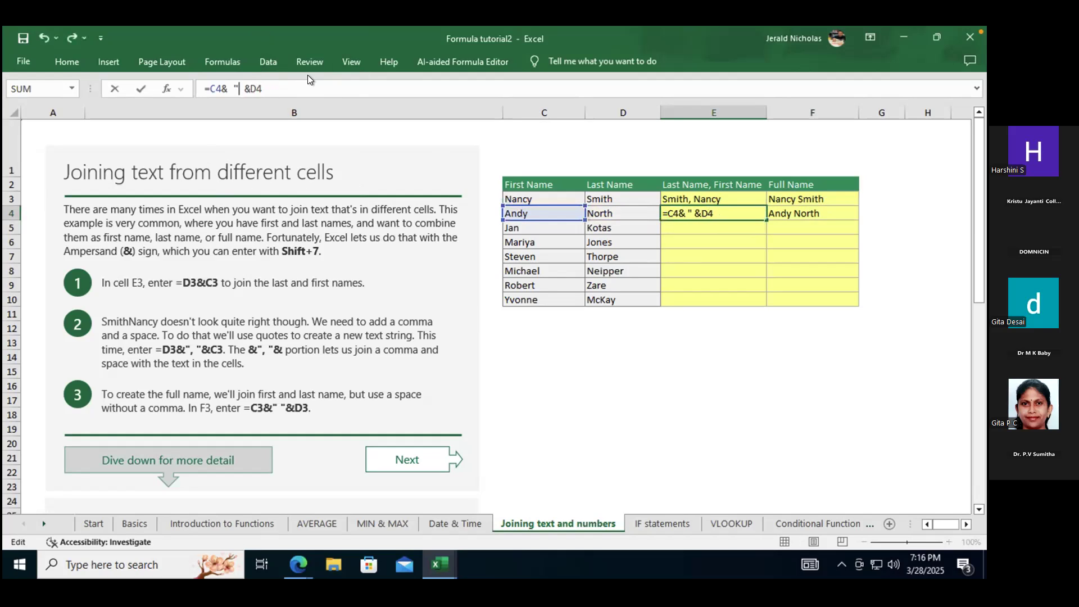
{"action": "type", "text": ",\""}
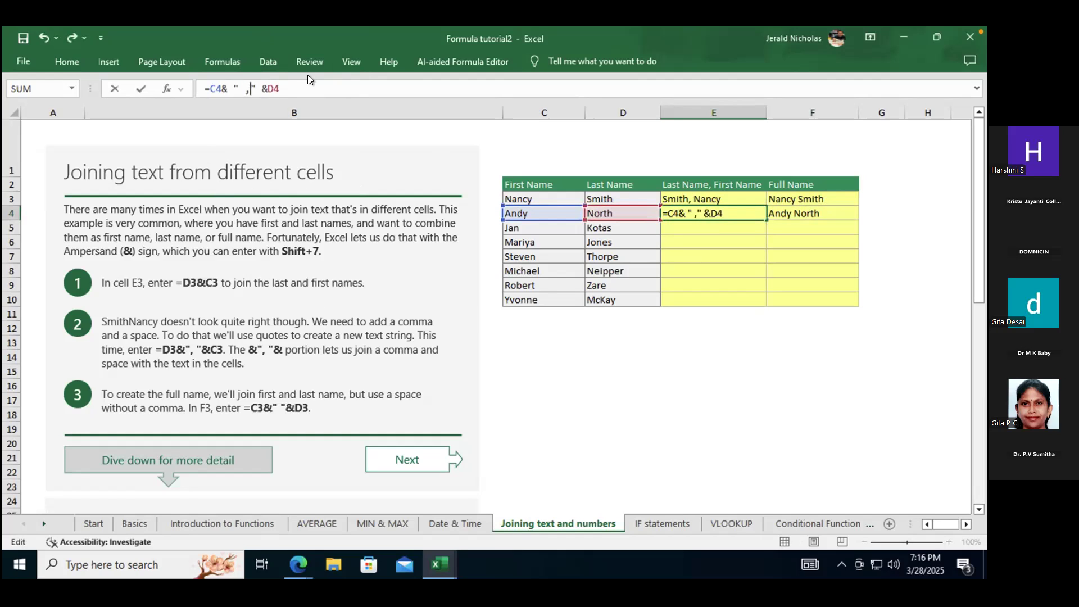
{"action": "key", "text": "Return"}
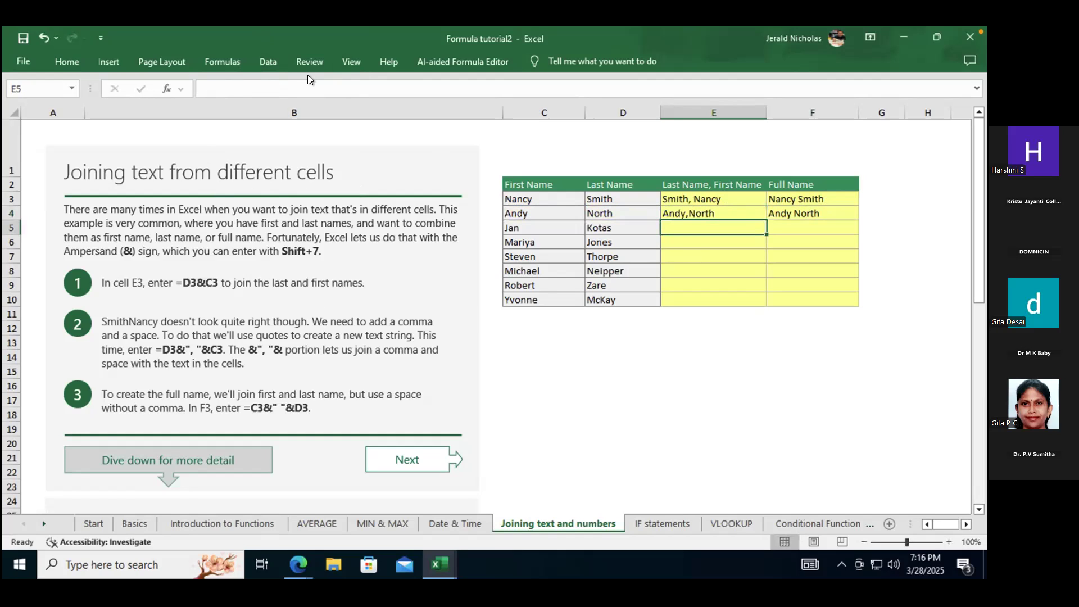
{"action": "key", "text": "Up"}
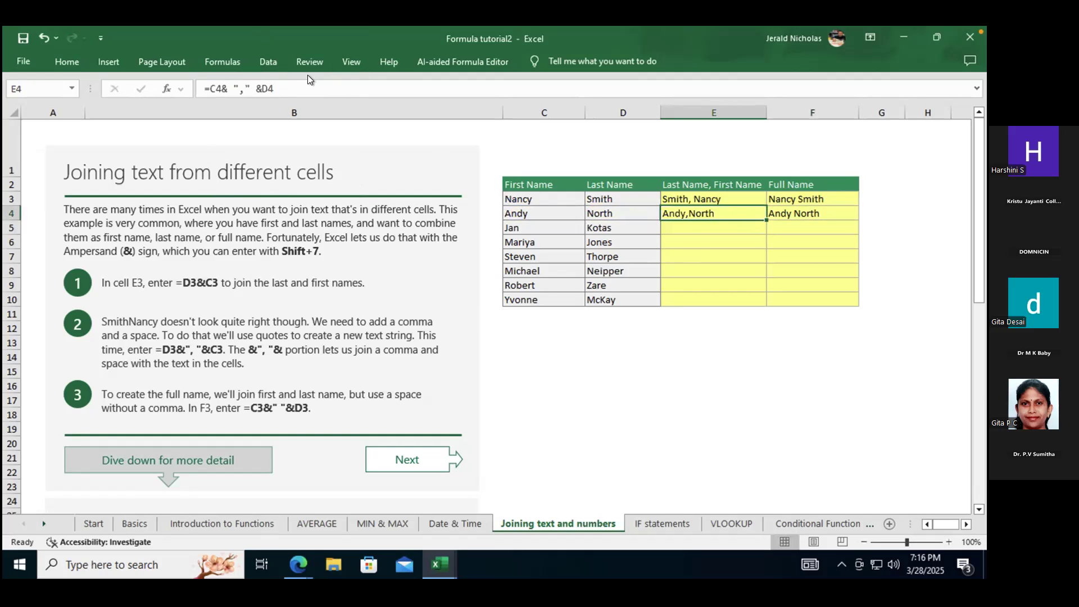
{"action": "left_click", "coordinate": [243, 85]}
{"action": "key", "text": "Tab"}
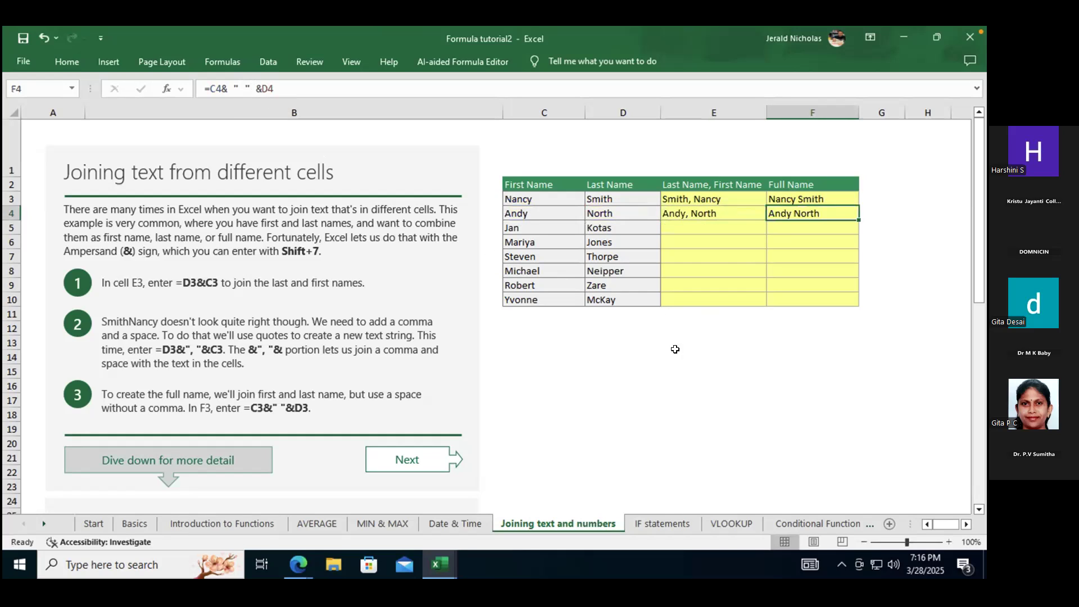
Fill the joining formulas of cells E4 and F4 down to row 10 of the name table.
{"action": "left_click", "coordinate": [739, 211]}
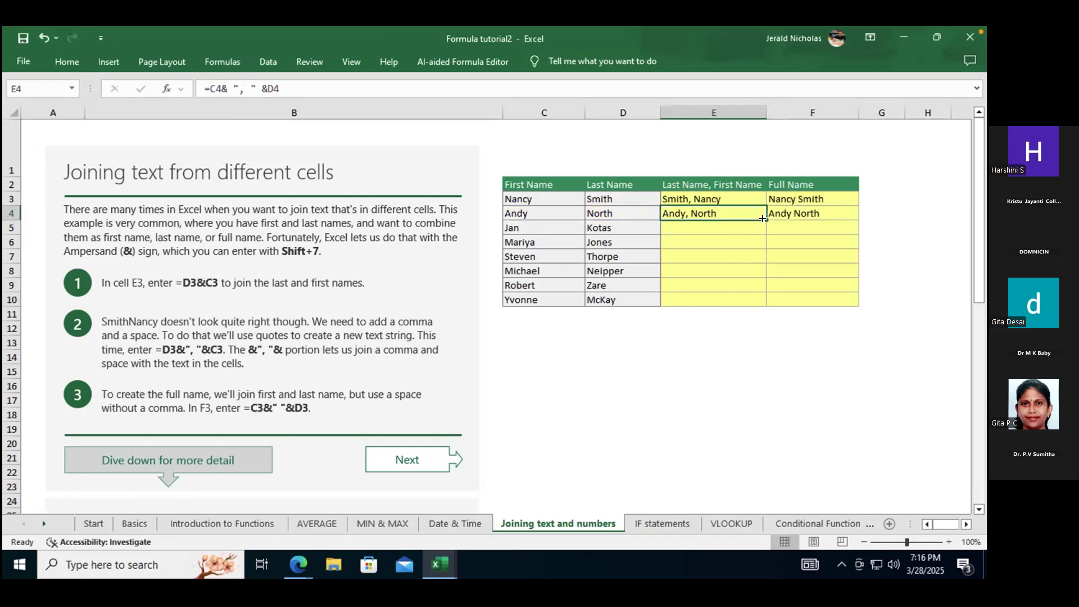
{"action": "double_click", "coordinate": [763, 219]}
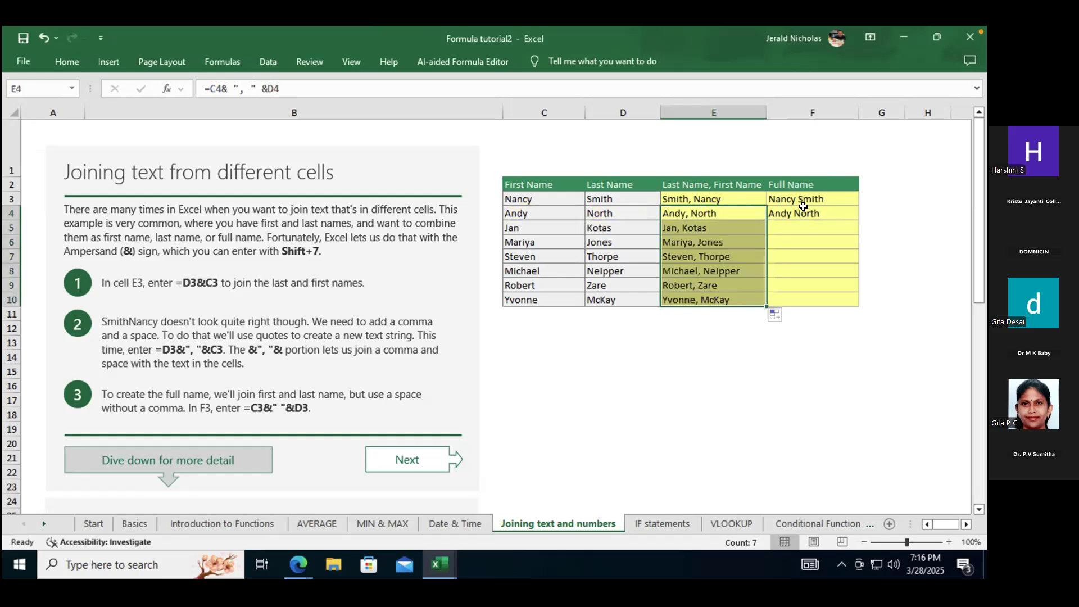
{"action": "left_click", "coordinate": [832, 215]}
{"action": "double_click", "coordinate": [855, 219]}
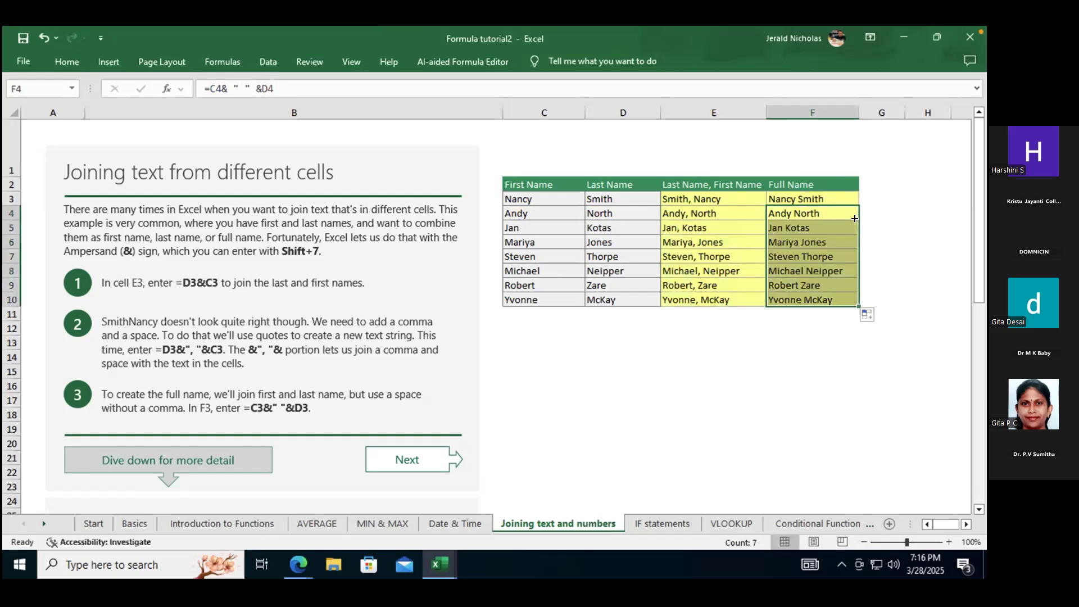
Examine the Using text and numbers together section with its date and time tables and compare it with the joined names table.
{"action": "scroll", "coordinate": [773, 410], "scroll_direction": "down", "scroll_amount": 6}
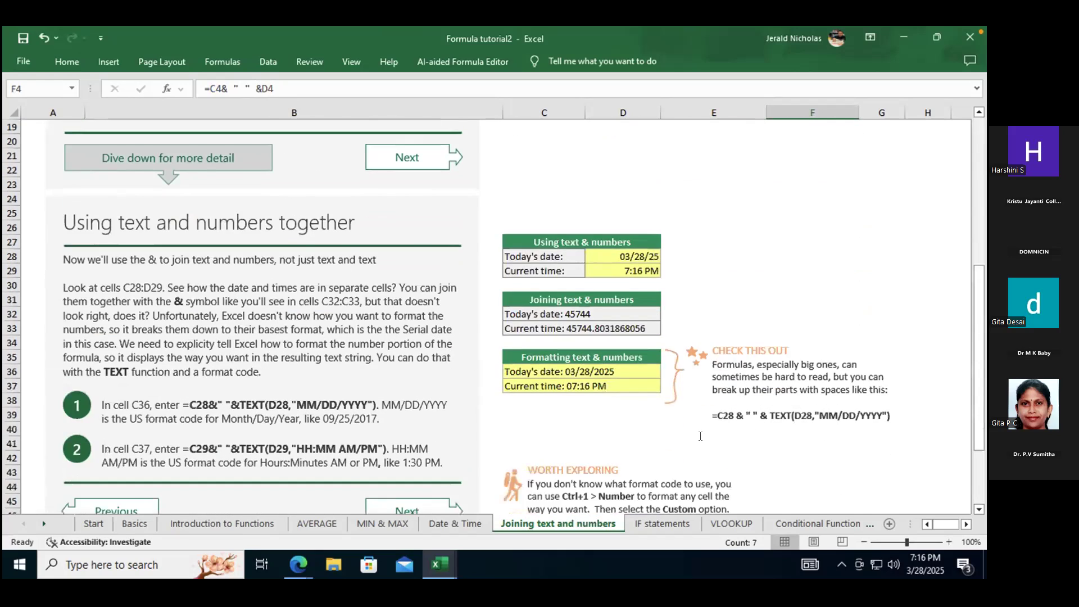
{"action": "scroll", "coordinate": [700, 436], "scroll_direction": "down", "scroll_amount": 8}
{"action": "scroll", "coordinate": [692, 436], "scroll_direction": "up", "scroll_amount": 6}
{"action": "scroll", "coordinate": [680, 436], "scroll_direction": "up", "scroll_amount": 5}
{"action": "scroll", "coordinate": [613, 436], "scroll_direction": "down", "scroll_amount": 2}
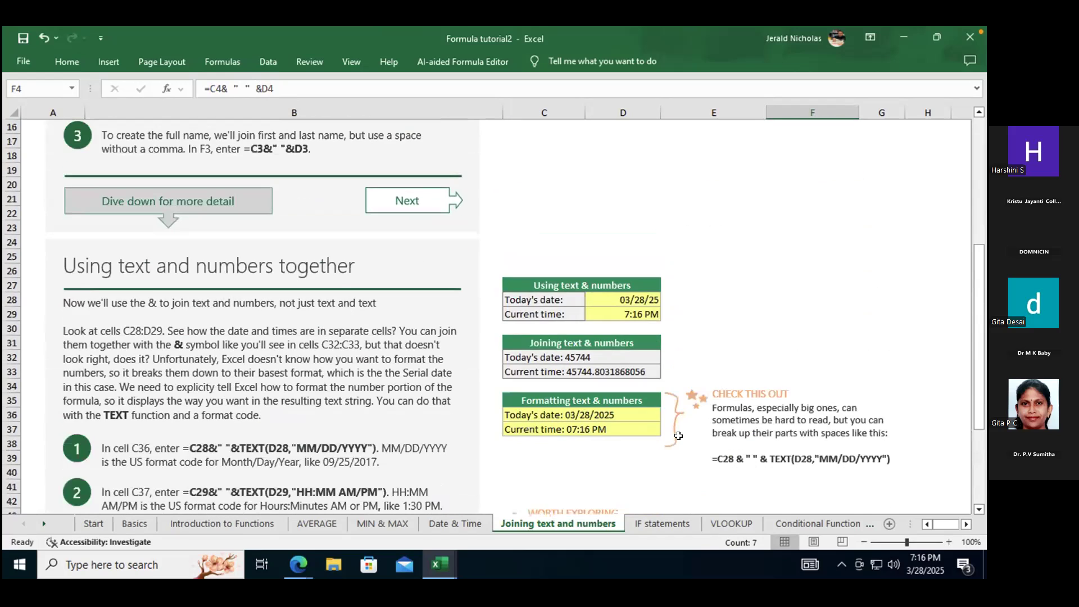
{"action": "left_click", "coordinate": [675, 309]}
{"action": "left_click", "coordinate": [678, 291]}
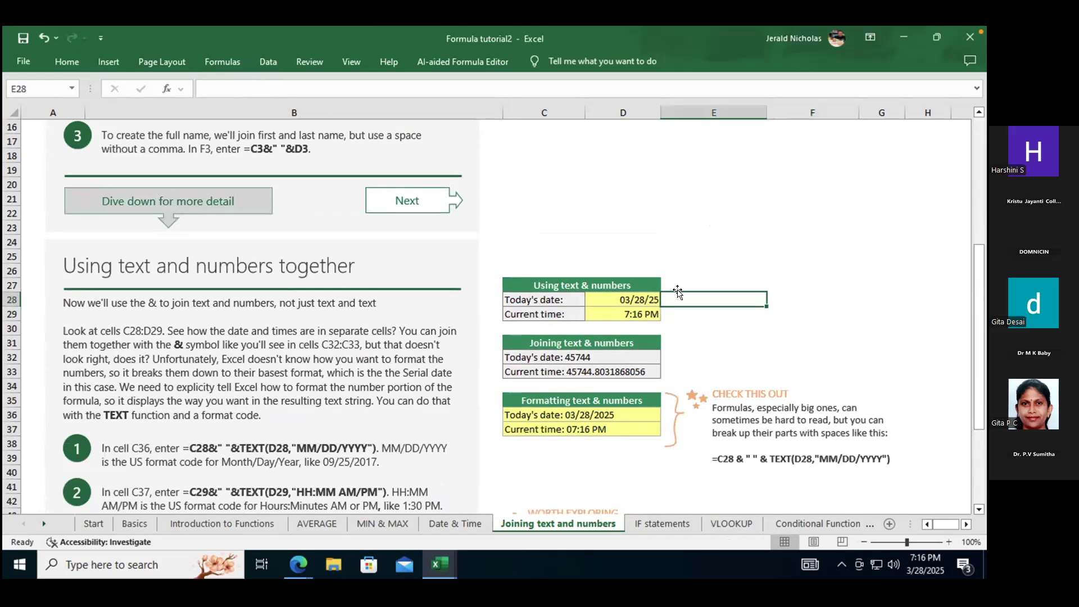
{"action": "scroll", "coordinate": [761, 278], "scroll_direction": "up", "scroll_amount": 5}
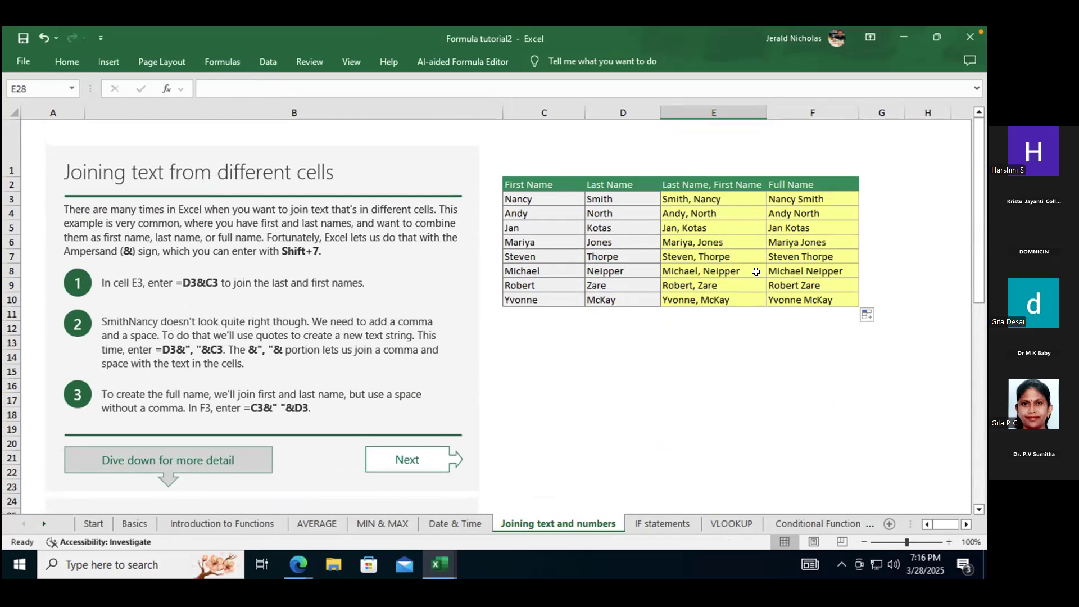
{"action": "scroll", "coordinate": [756, 271], "scroll_direction": "down", "scroll_amount": 3}
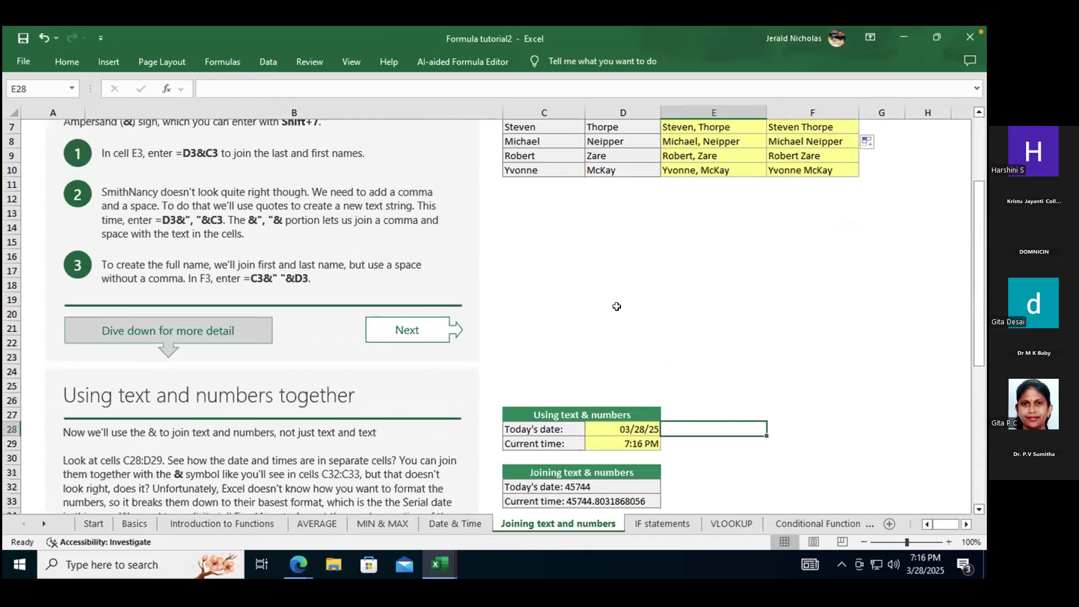
{"action": "scroll", "coordinate": [703, 410], "scroll_direction": "down", "scroll_amount": 1}
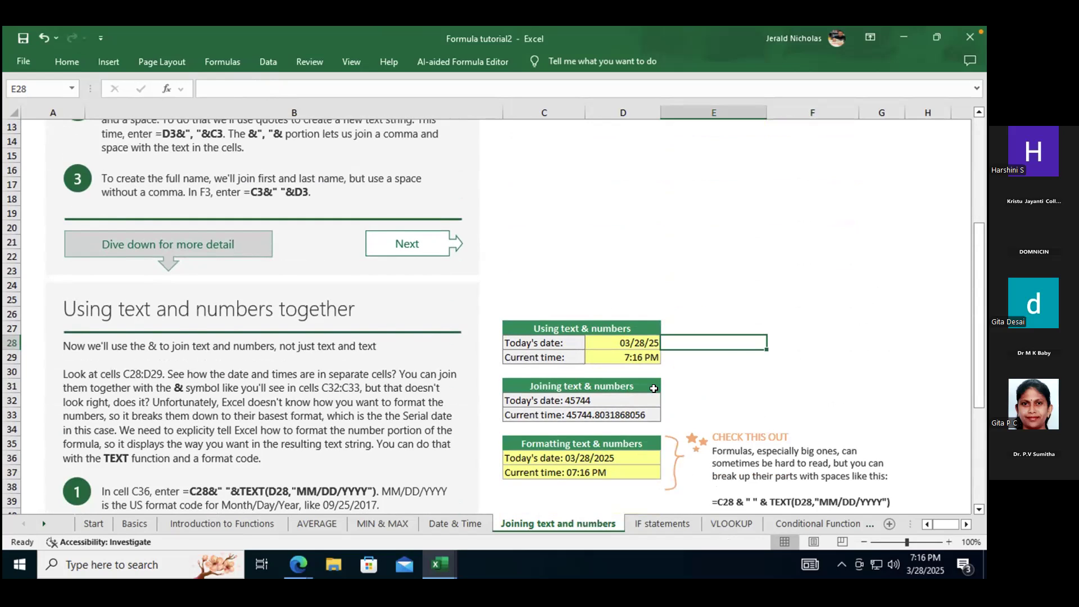
{"action": "scroll", "coordinate": [699, 348], "scroll_direction": "down", "scroll_amount": 2}
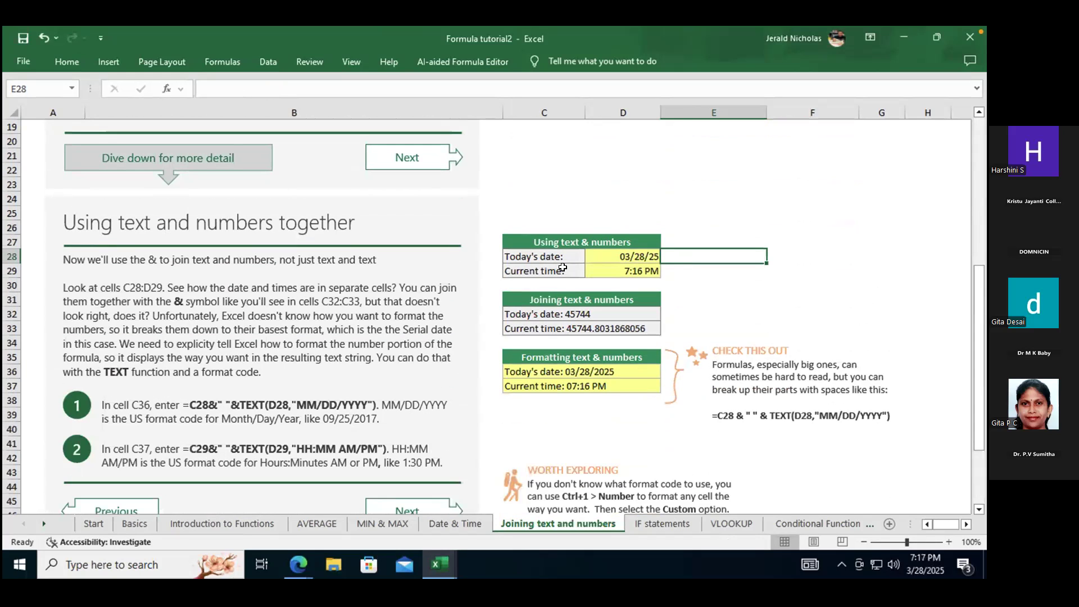
Inspect the formulas behind today's date in cell D28 and the joined date text in cell C32.
{"action": "left_click", "coordinate": [635, 253]}
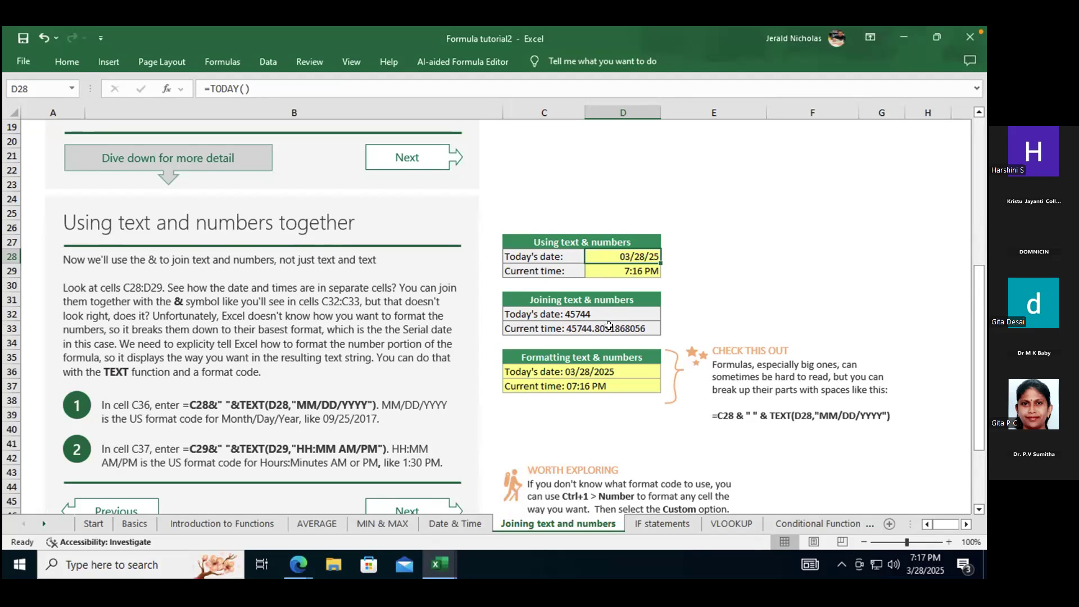
{"action": "left_click", "coordinate": [564, 312]}
{"action": "left_click", "coordinate": [274, 88]}
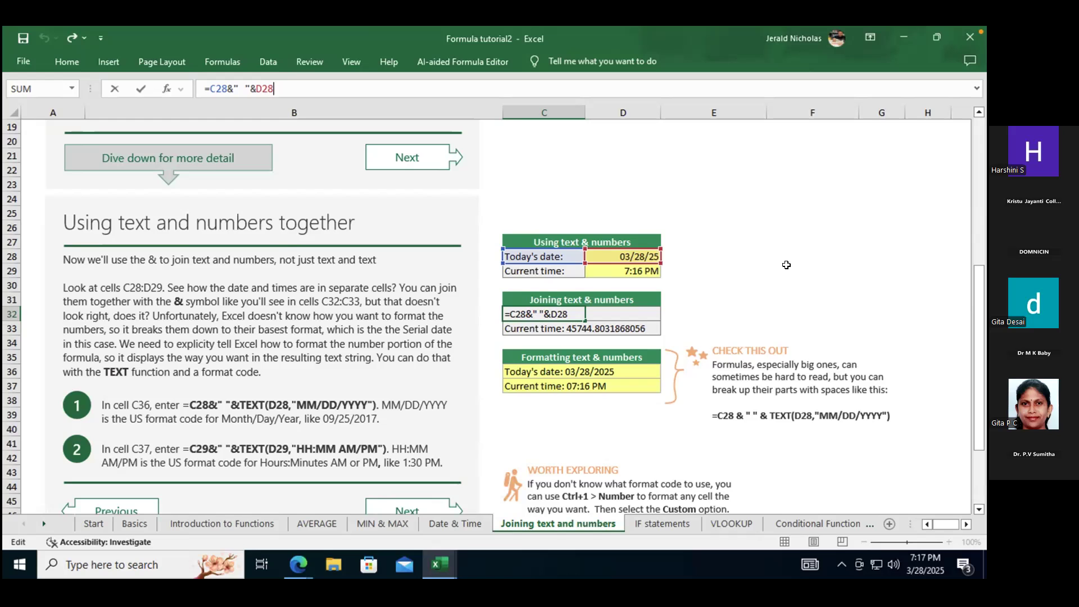
{"action": "key", "text": "ctrl+Return"}
{"action": "scroll", "coordinate": [667, 505], "scroll_direction": "down", "scroll_amount": 5}
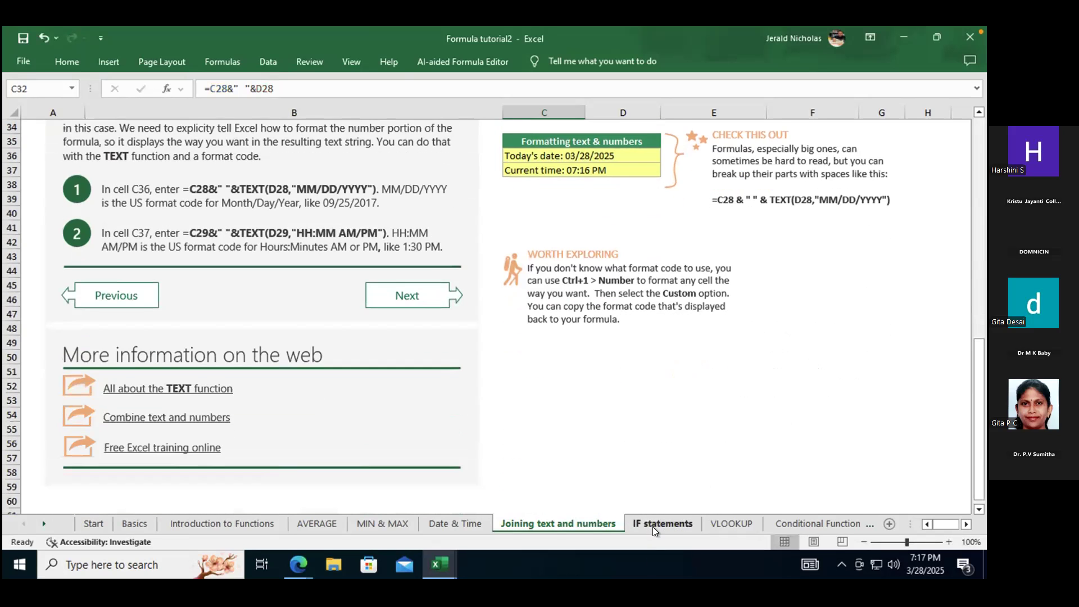
Open the IF statements sheet and look through its instructions and example table.
{"action": "left_click", "coordinate": [654, 524]}
{"action": "scroll", "coordinate": [759, 414], "scroll_direction": "down", "scroll_amount": 3}
{"action": "scroll", "coordinate": [757, 413], "scroll_direction": "up", "scroll_amount": 3}
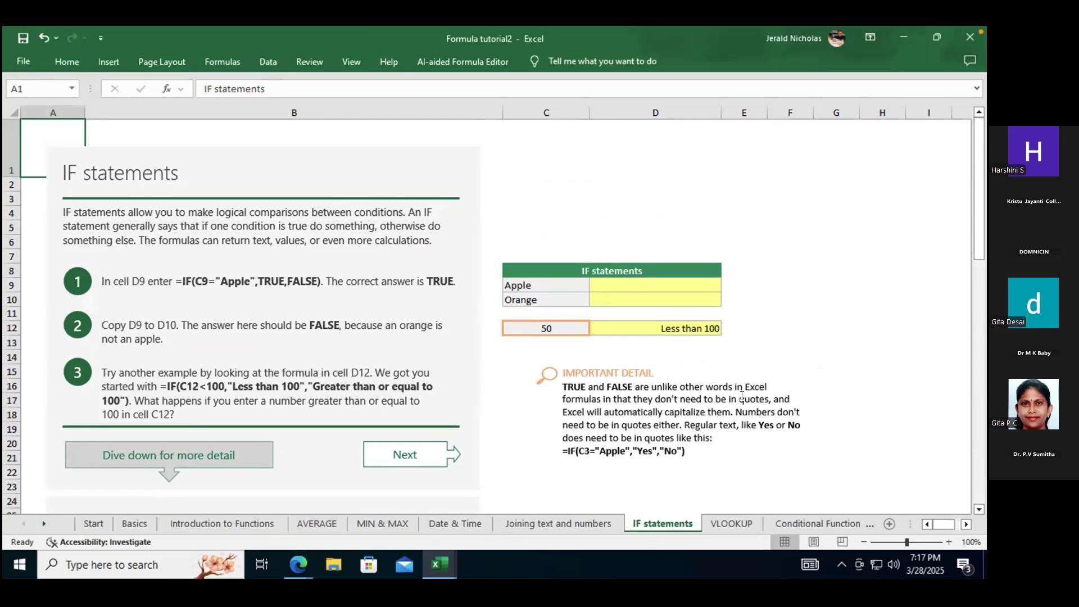
Enter =IF(C9="Apple",TRUE,FALSE) in cell D9 of the IF statements table.
{"action": "left_click", "coordinate": [691, 287]}
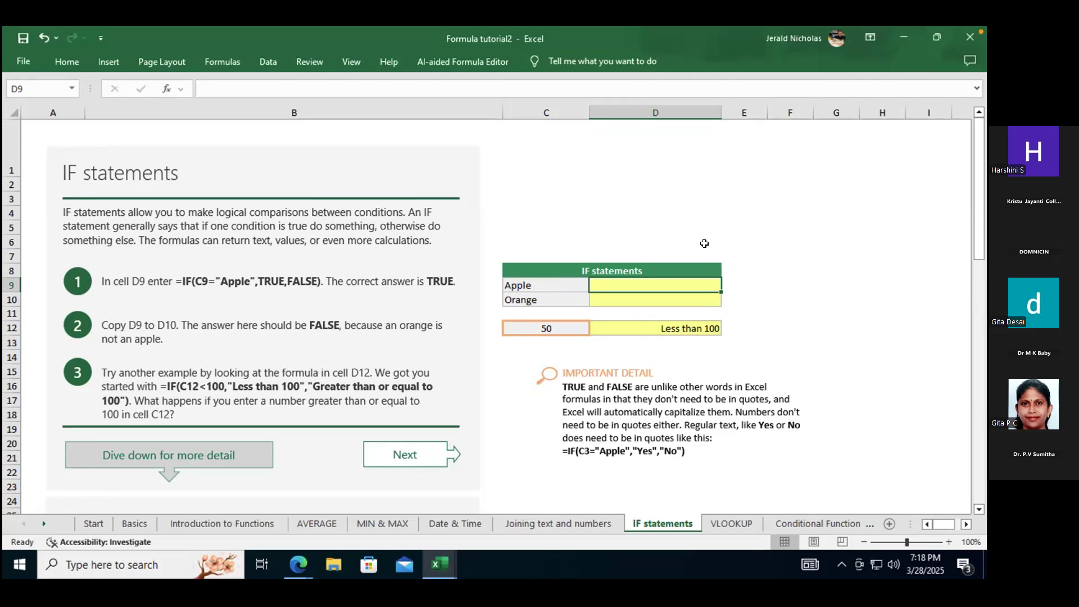
{"action": "type", "text": "="}
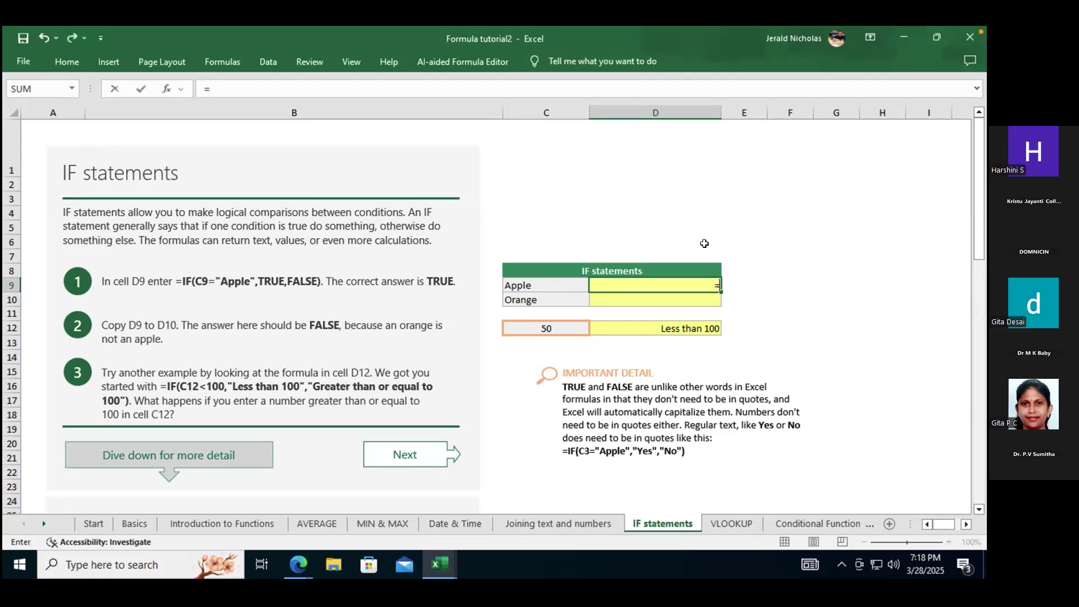
{"action": "type", "text": "i"}
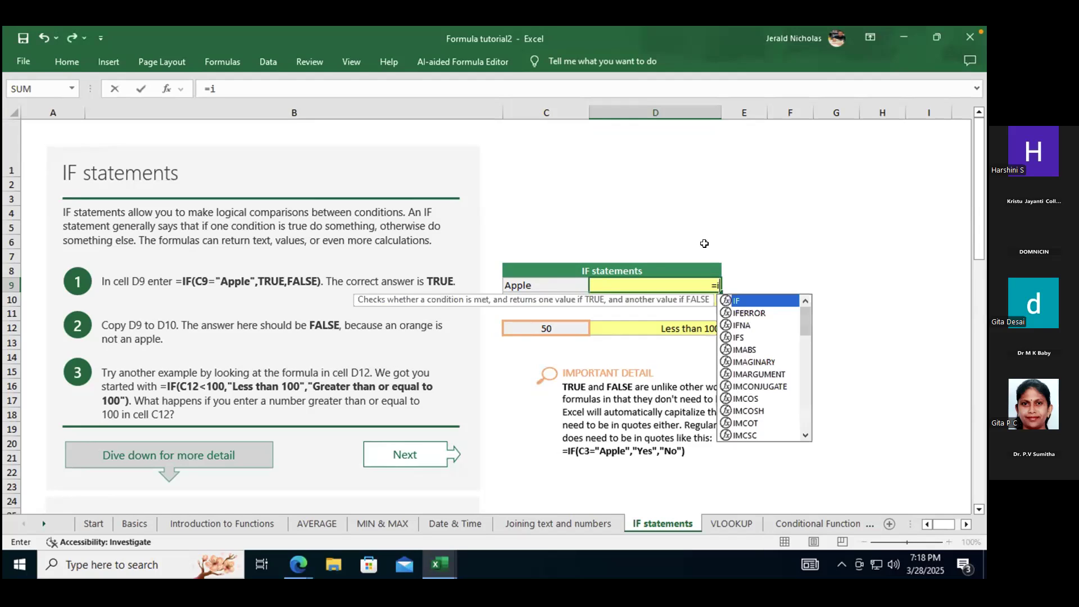
{"action": "type", "text": "f(c"}
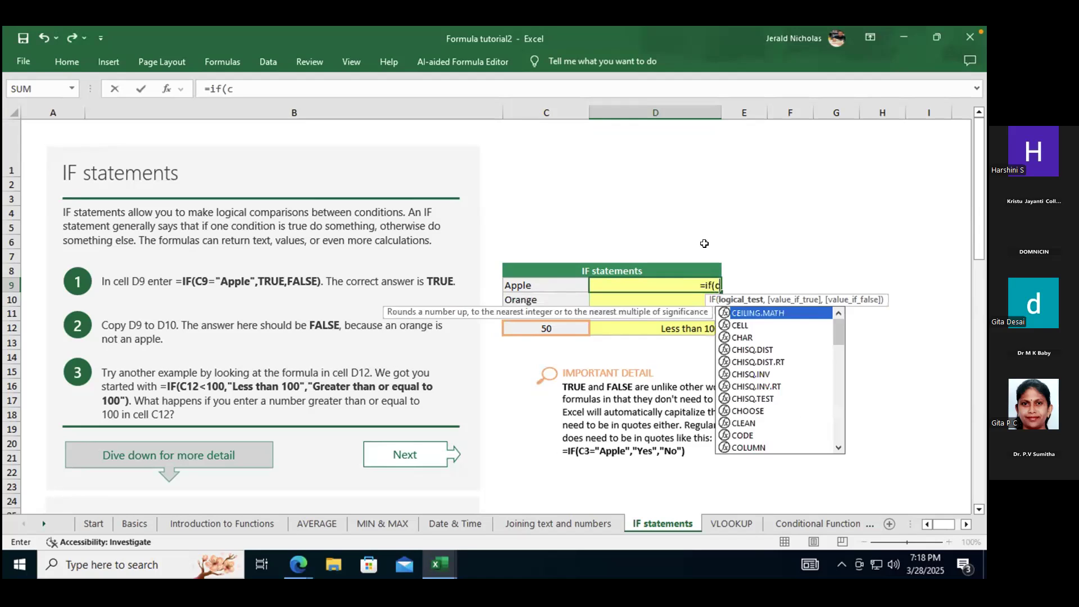
{"action": "type", "text": "9"}
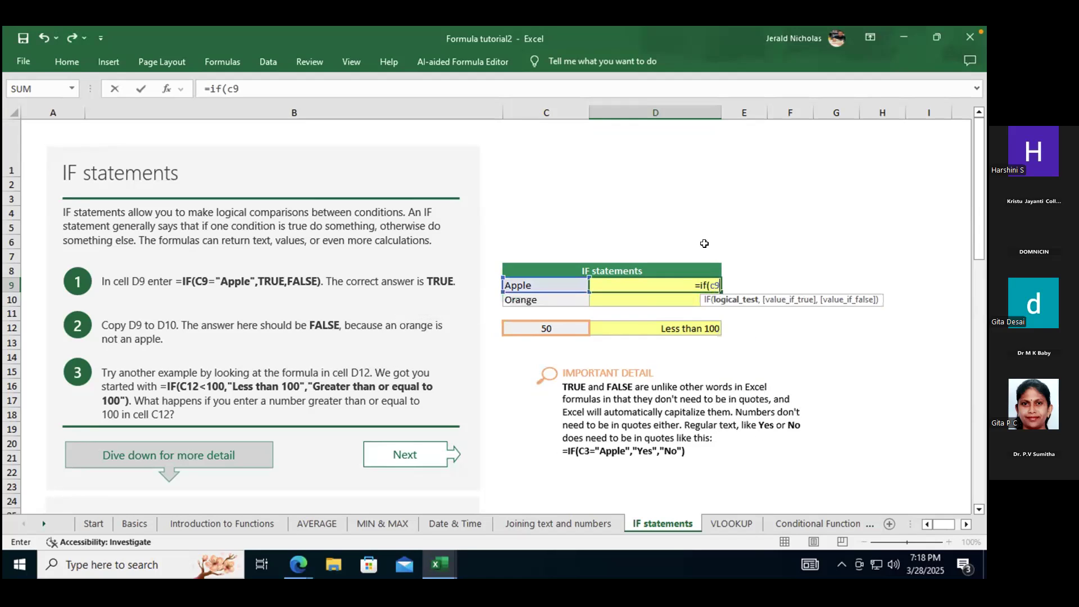
{"action": "type", "text": "=\""}
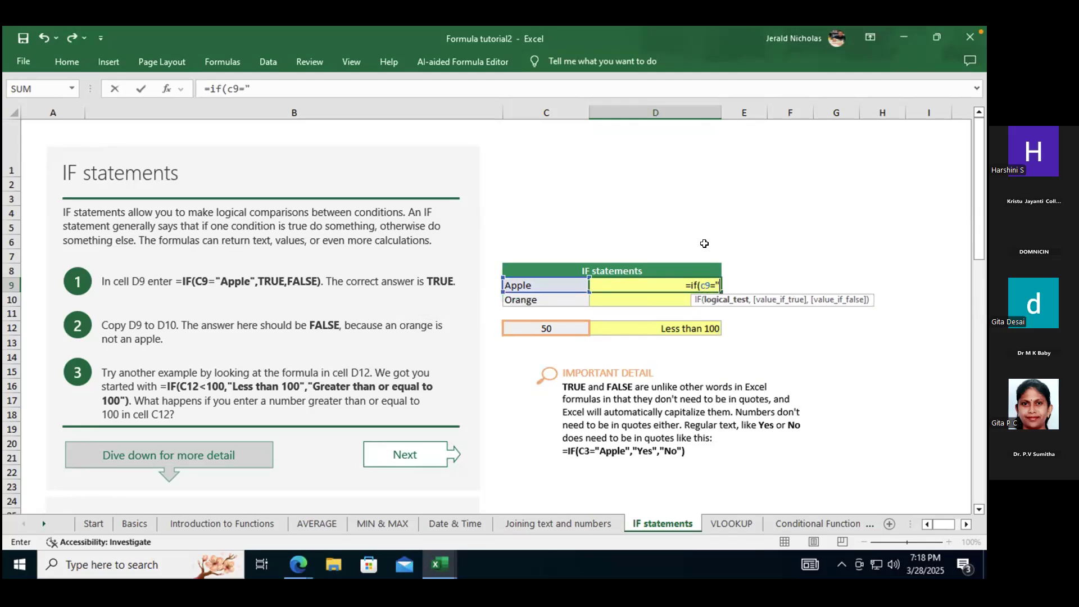
{"action": "type", "text": "A"}
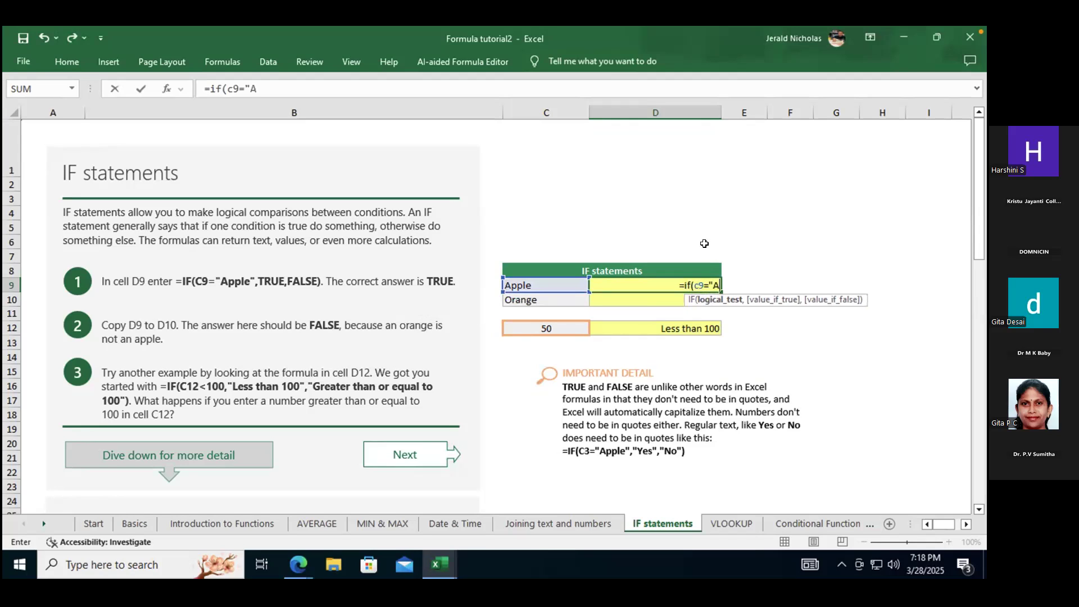
{"action": "type", "text": "pple"}
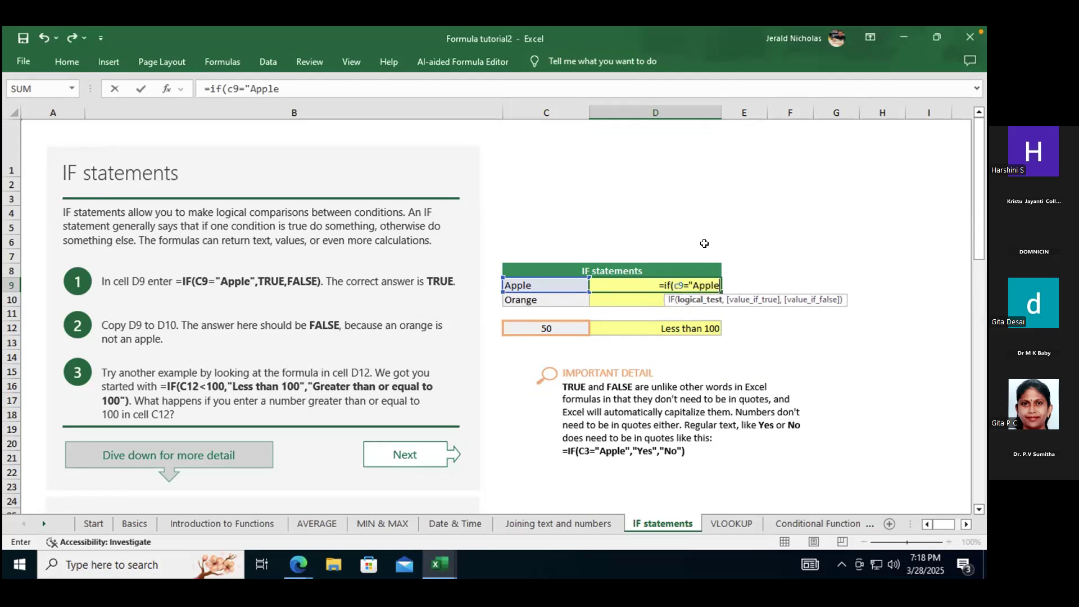
{"action": "type", "text": "\","}
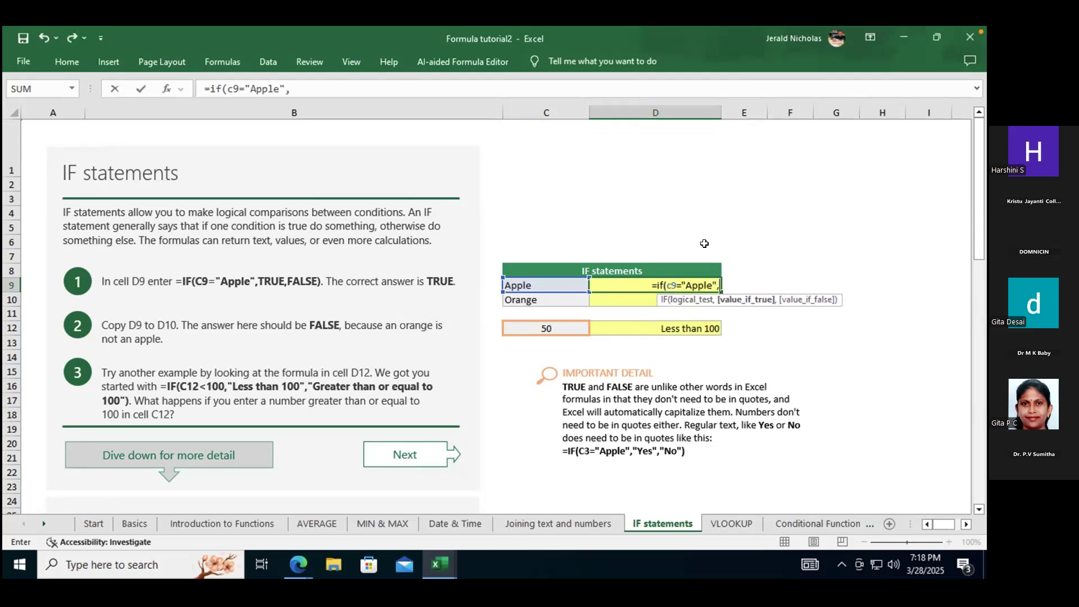
{"action": "type", "text": "True"}
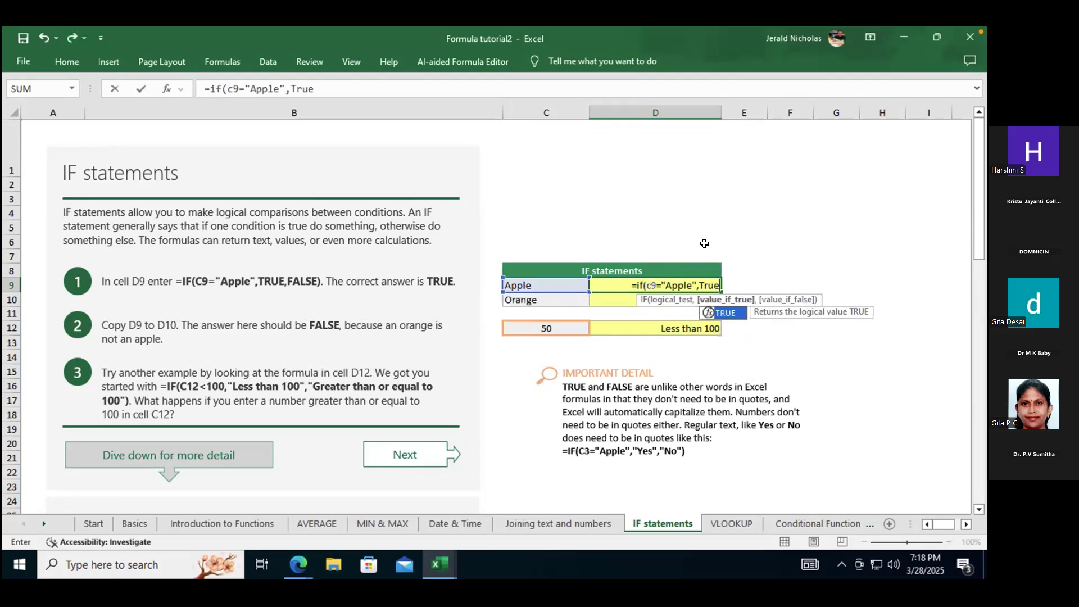
{"action": "key", "text": "Tab"}
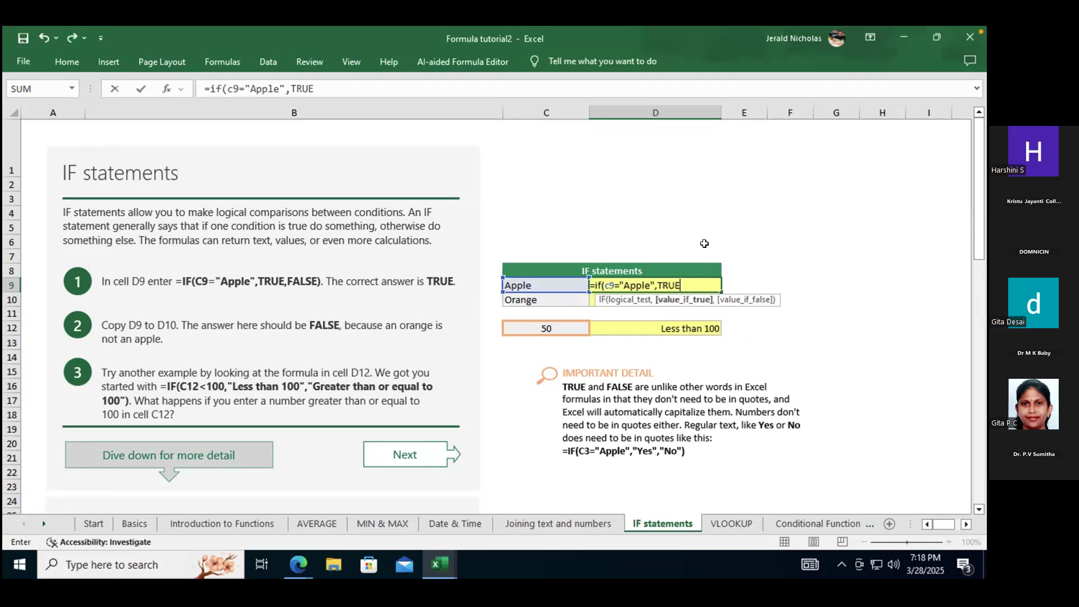
{"action": "type", "text": ","}
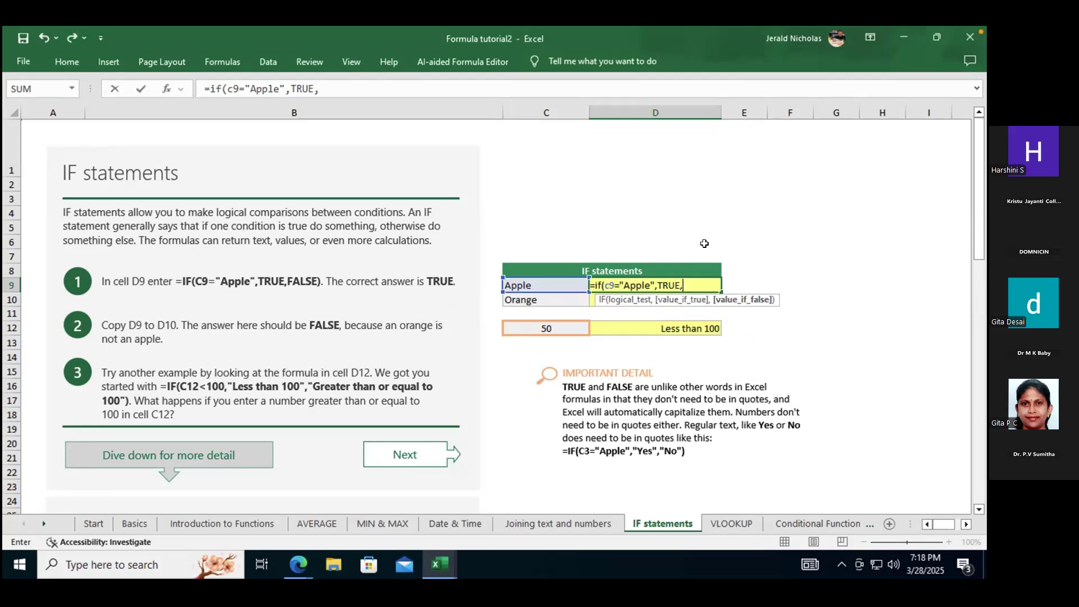
{"action": "type", "text": "Fa"}
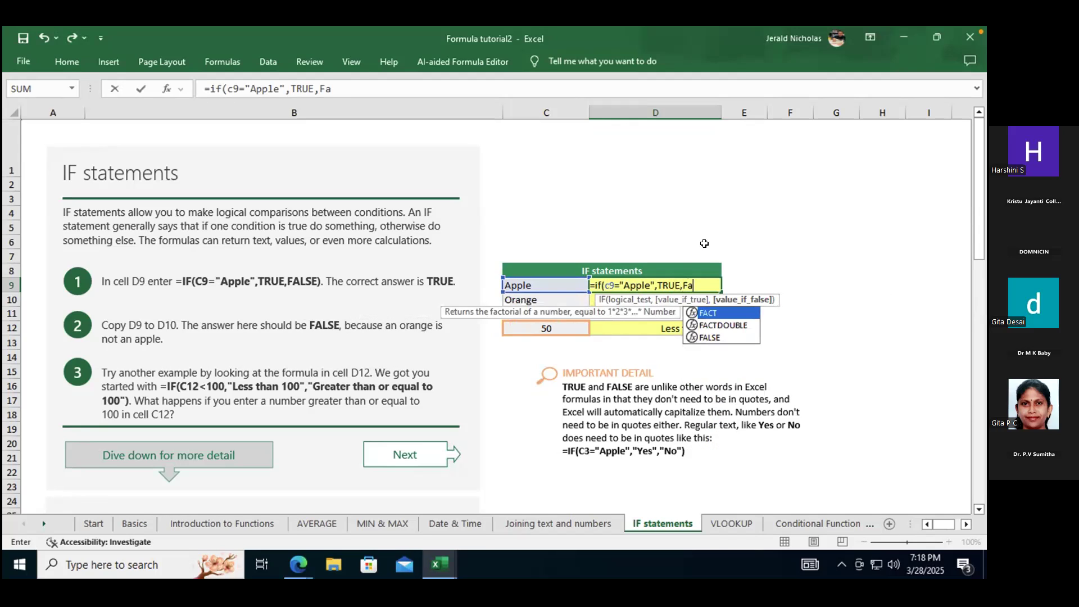
{"action": "type", "text": "lse"}
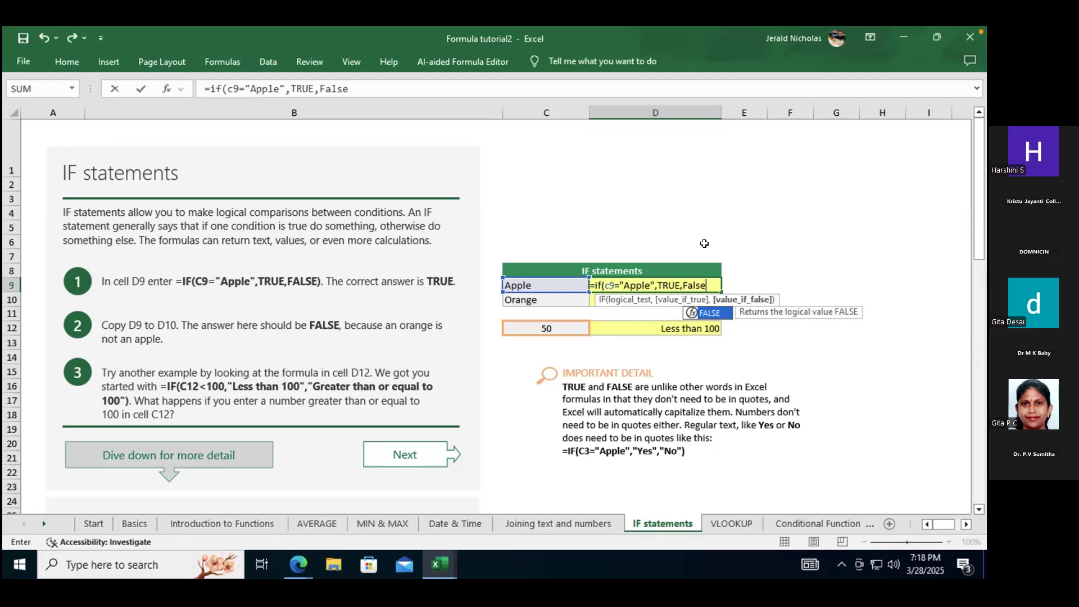
{"action": "type", "text": ")"}
{"action": "key", "text": "Return"}
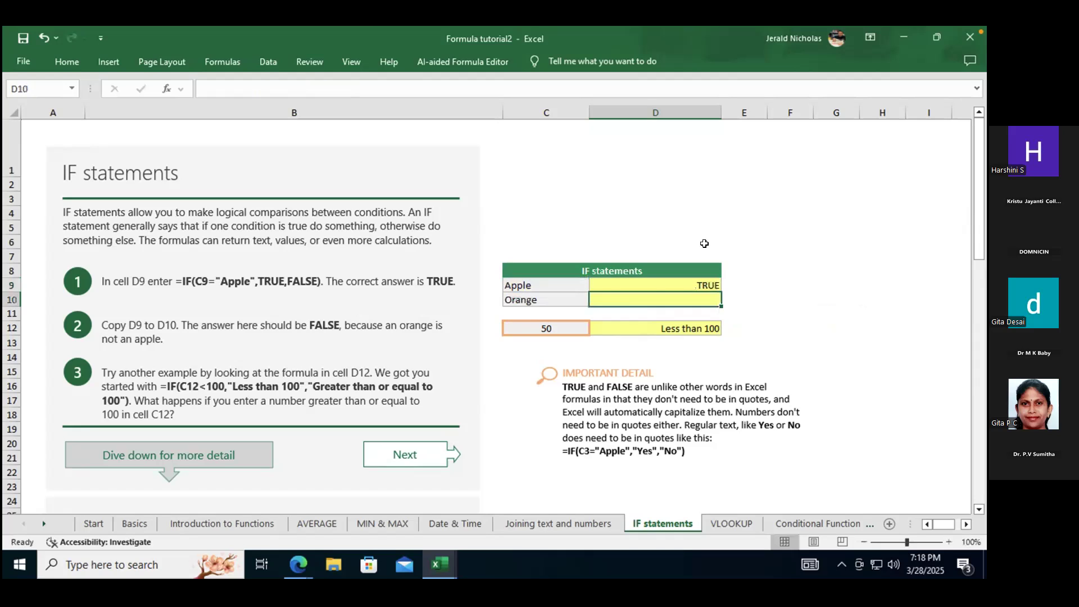
Fill the IF formula of cell D9 down to cell D10 beside Orange.
{"action": "left_click", "coordinate": [710, 283]}
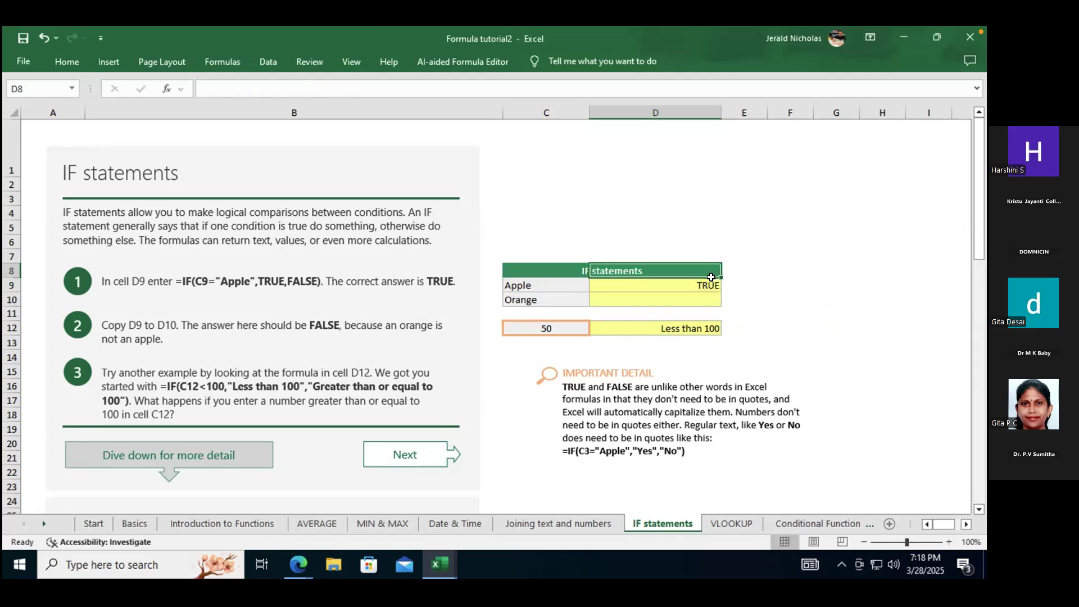
{"action": "left_click_drag", "start_coordinate": [713, 285], "coordinate": [714, 300]}
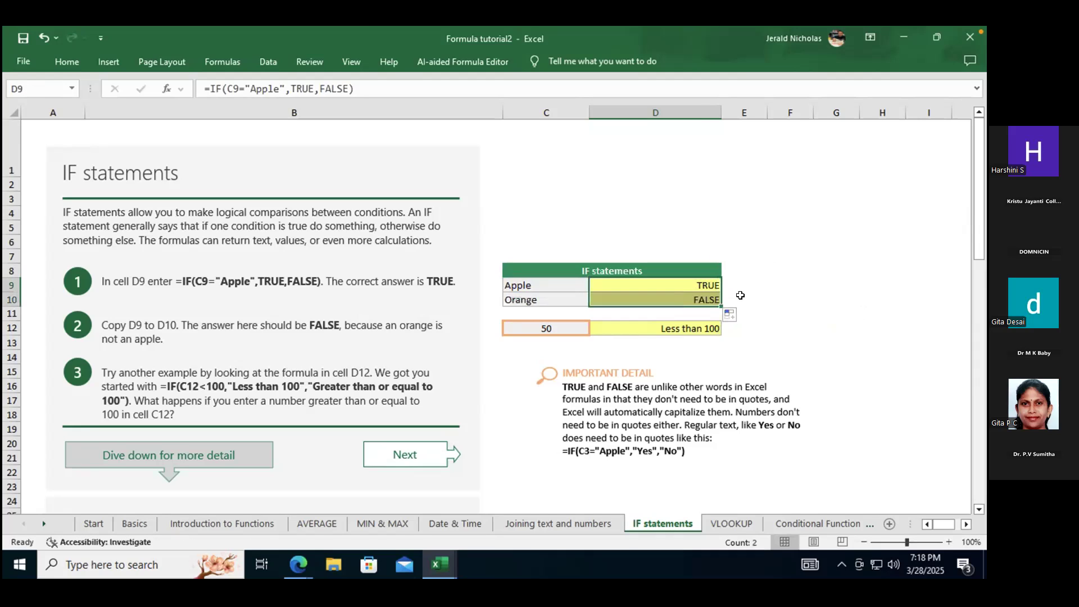
{"action": "left_click", "coordinate": [740, 295]}
Inspect the IF formulas in cells D9 and D10, including the value-if-true argument in D9.
{"action": "left_click", "coordinate": [691, 286]}
{"action": "left_click", "coordinate": [692, 296]}
{"action": "left_click", "coordinate": [694, 283]}
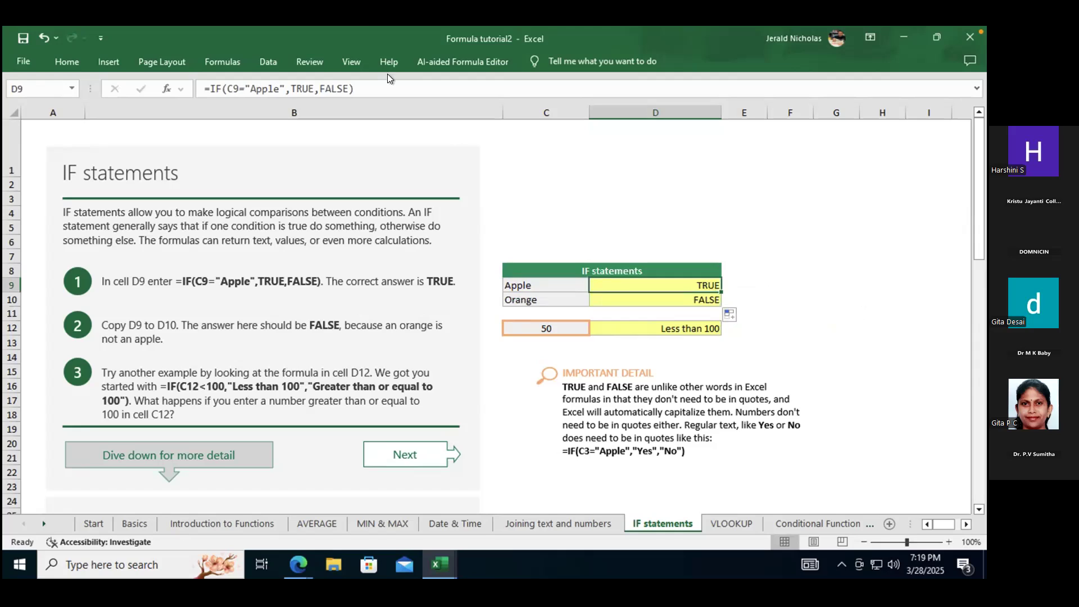
{"action": "left_click", "coordinate": [309, 89]}
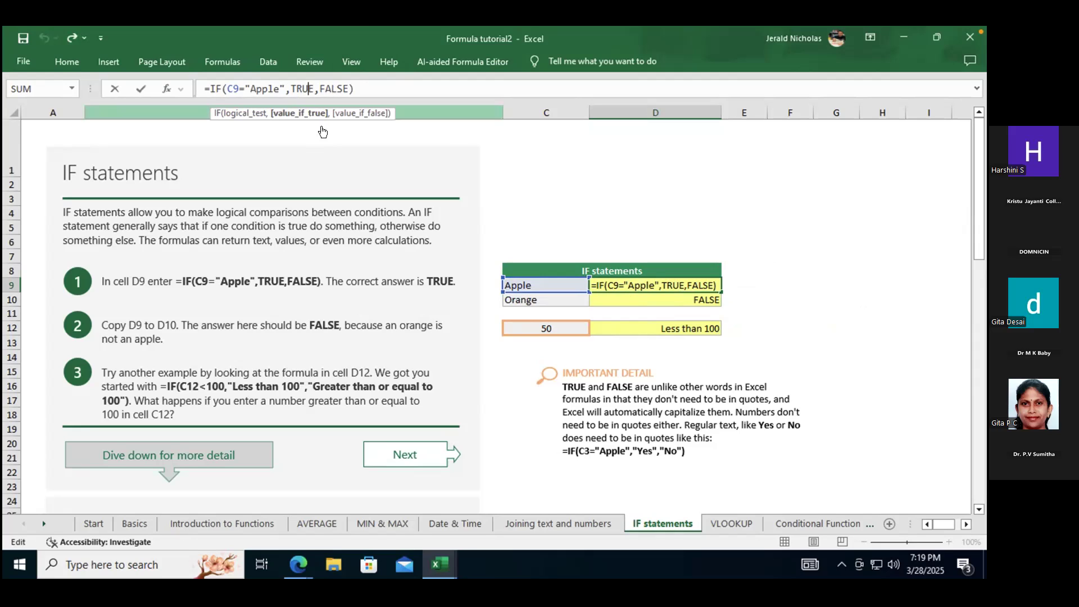
{"action": "left_click", "coordinate": [887, 281]}
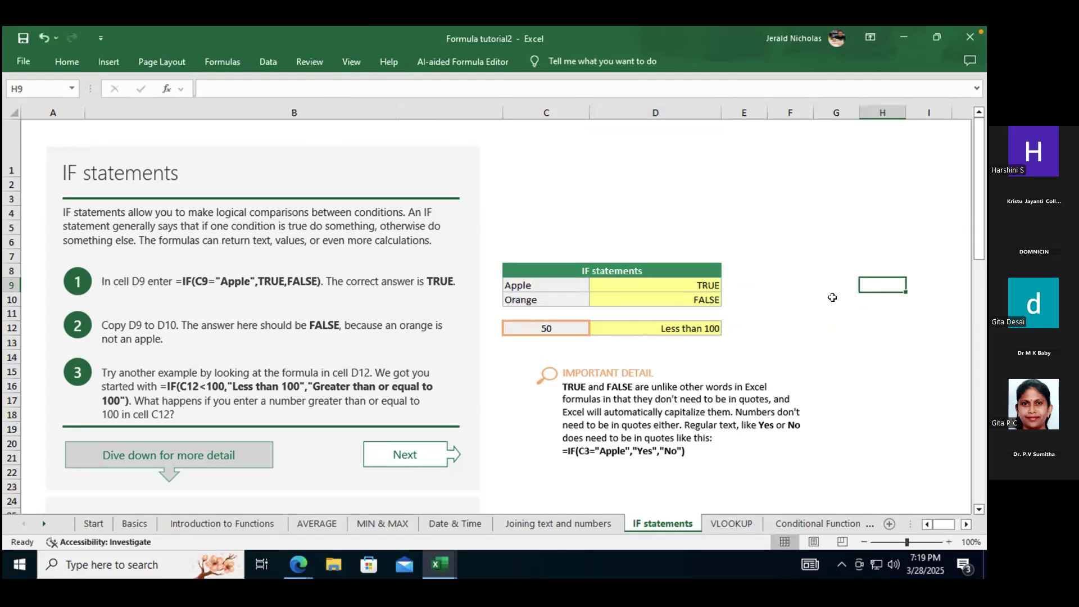
Look through the rest of the IF statements sheet, including the IF statement with another function section and the Named Ranges tip.
{"action": "scroll", "coordinate": [731, 284], "scroll_direction": "down", "scroll_amount": 3}
{"action": "scroll", "coordinate": [715, 280], "scroll_direction": "up", "scroll_amount": 2}
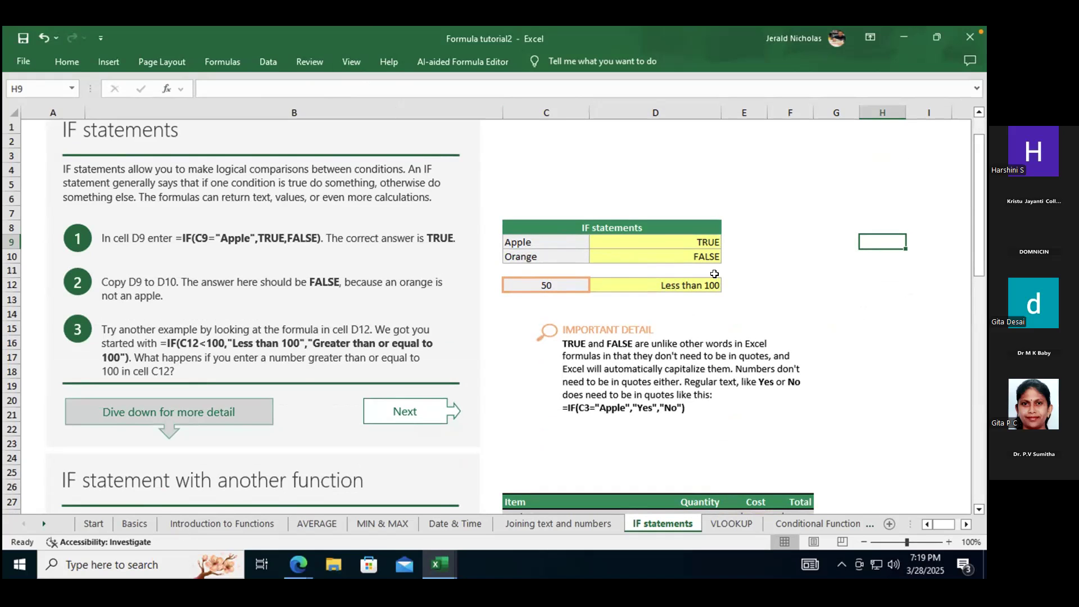
{"action": "scroll", "coordinate": [715, 270], "scroll_direction": "down", "scroll_amount": 5}
{"action": "scroll", "coordinate": [715, 266], "scroll_direction": "down", "scroll_amount": 4}
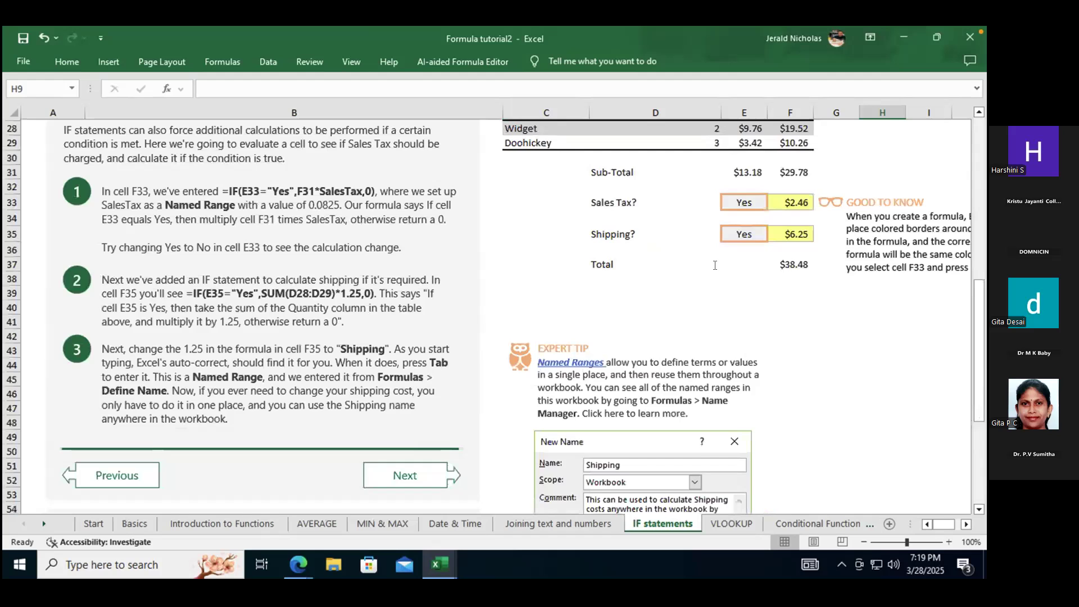
{"action": "scroll", "coordinate": [715, 265], "scroll_direction": "down", "scroll_amount": 5}
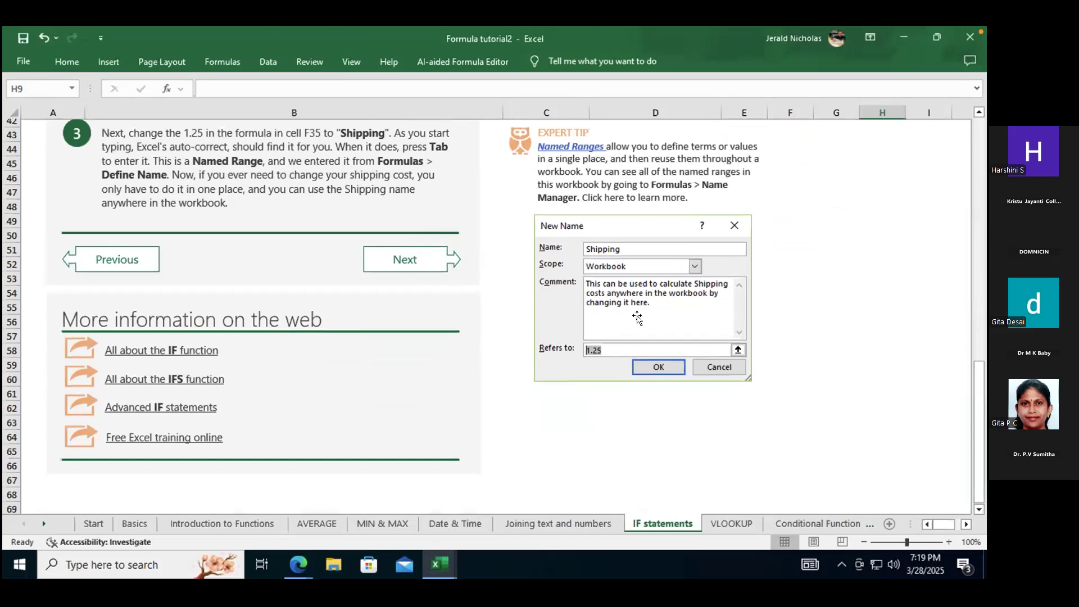
{"action": "left_click", "coordinate": [647, 292]}
{"action": "scroll", "coordinate": [645, 236], "scroll_direction": "up", "scroll_amount": 9}
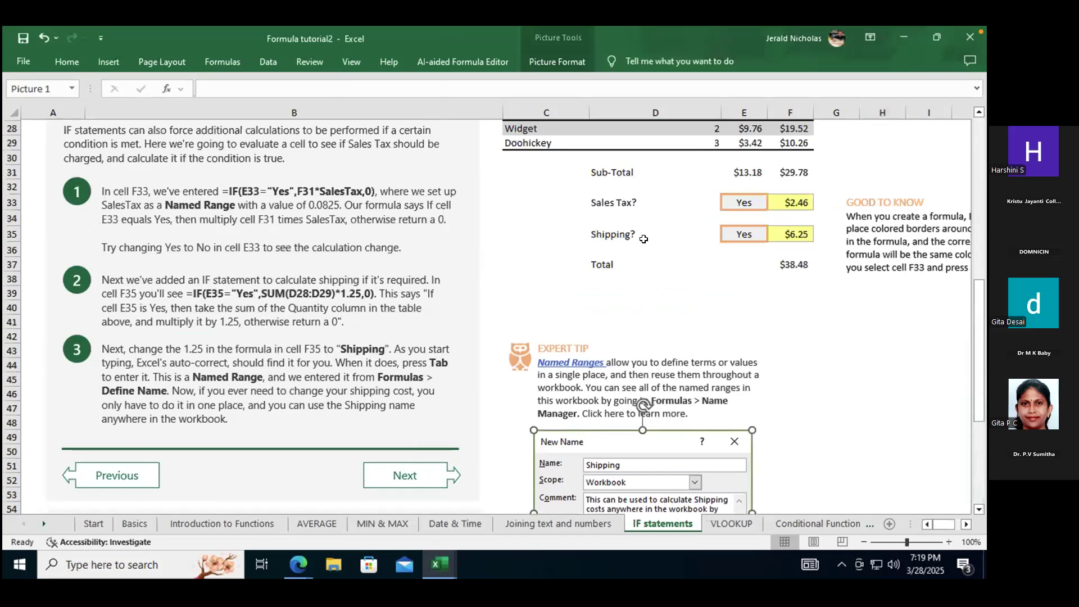
{"action": "scroll", "coordinate": [644, 239], "scroll_direction": "up", "scroll_amount": 5}
{"action": "scroll", "coordinate": [483, 229], "scroll_direction": "down", "scroll_amount": 3}
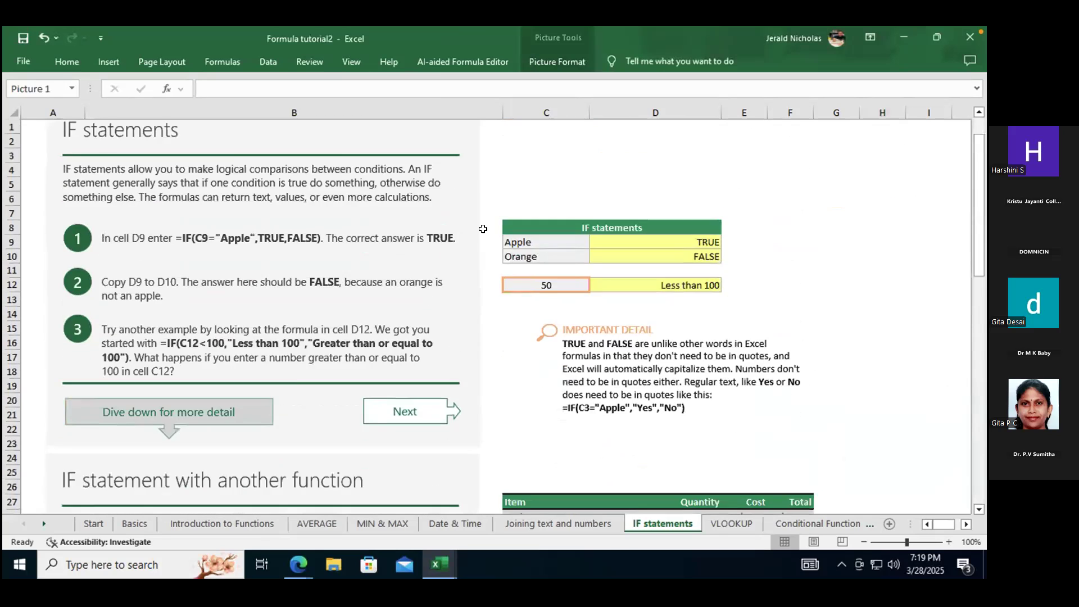
{"action": "scroll", "coordinate": [483, 229], "scroll_direction": "down", "scroll_amount": 4}
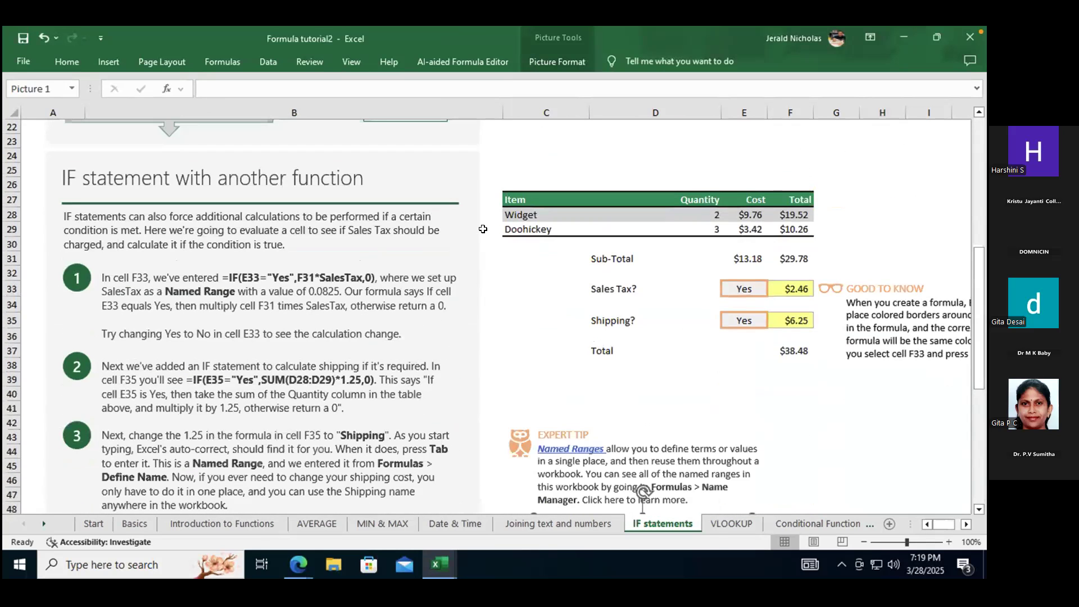
Inspect the sales tax formula in cell F33 and compare it with the section's instructions and named range example.
{"action": "left_click", "coordinate": [807, 289]}
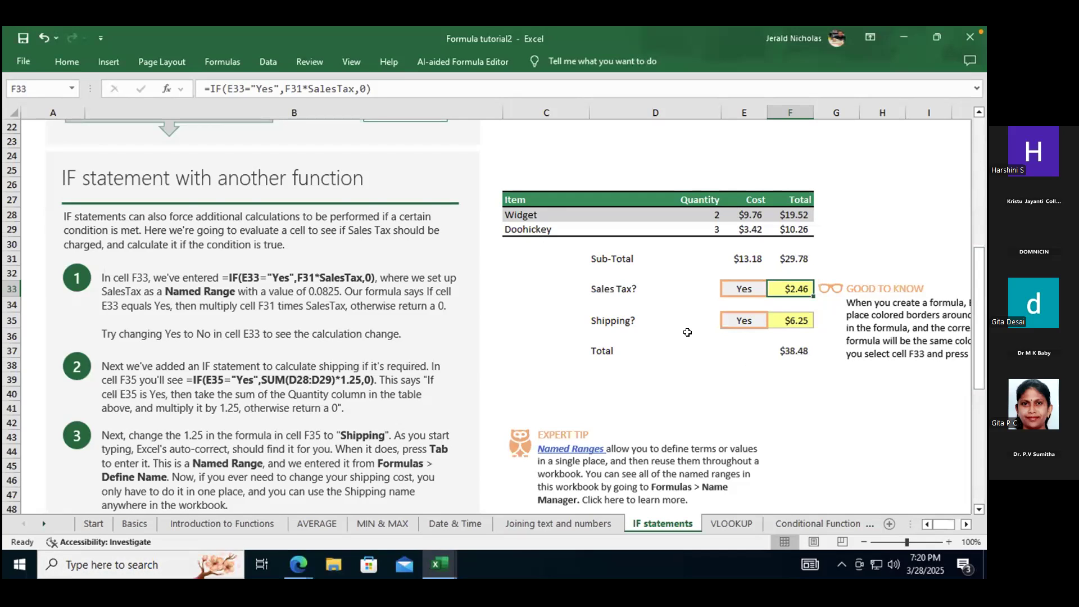
{"action": "scroll", "coordinate": [689, 337], "scroll_direction": "down", "scroll_amount": 3}
{"action": "scroll", "coordinate": [689, 337], "scroll_direction": "down", "scroll_amount": 5}
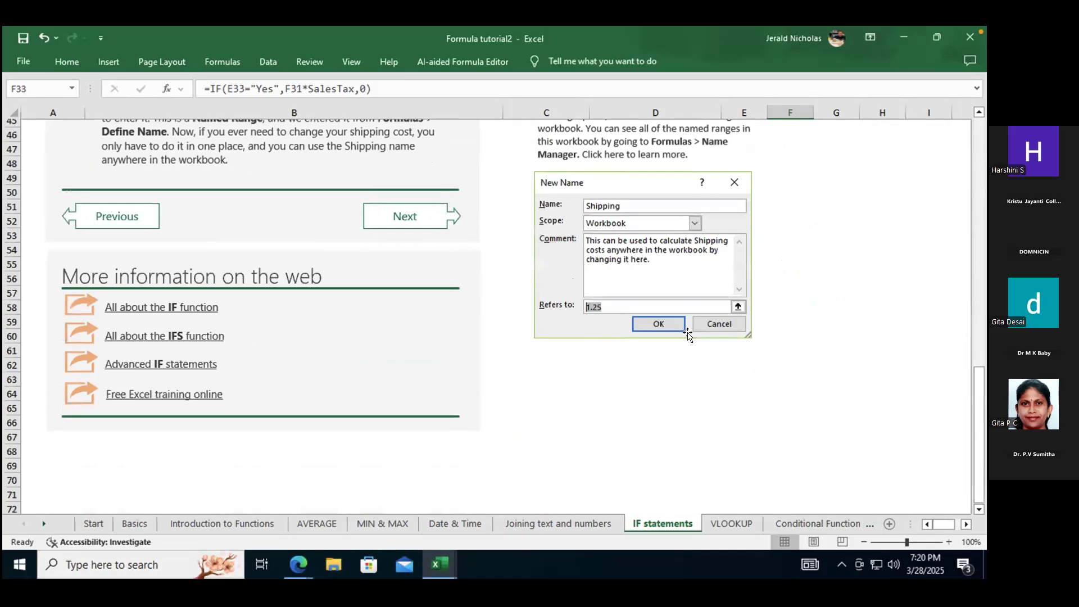
{"action": "scroll", "coordinate": [684, 335], "scroll_direction": "up", "scroll_amount": 5}
{"action": "scroll", "coordinate": [684, 336], "scroll_direction": "up", "scroll_amount": 4}
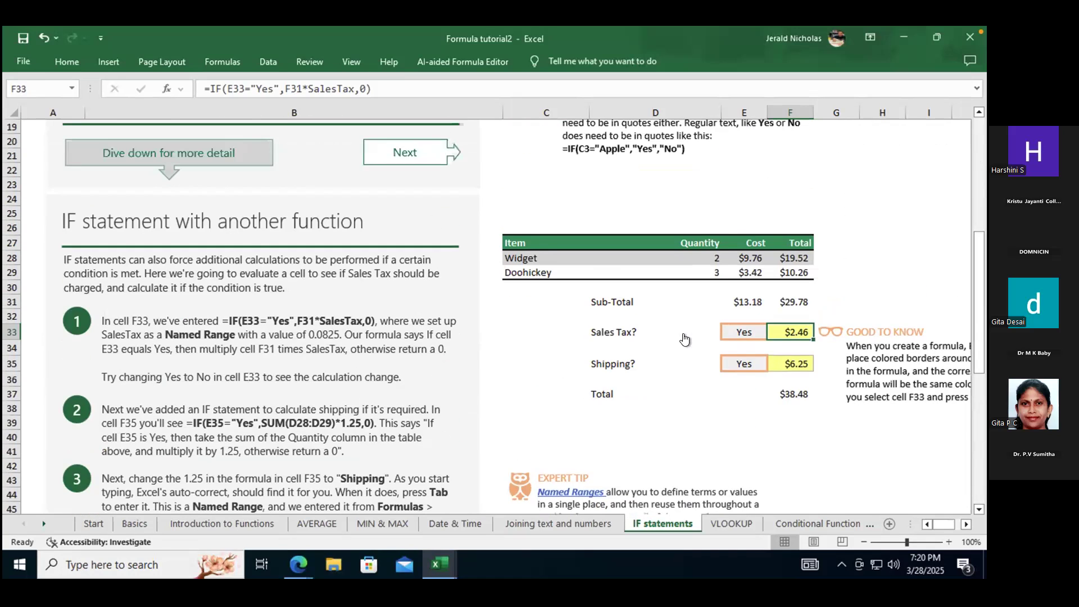
{"action": "scroll", "coordinate": [684, 337], "scroll_direction": "up", "scroll_amount": 1}
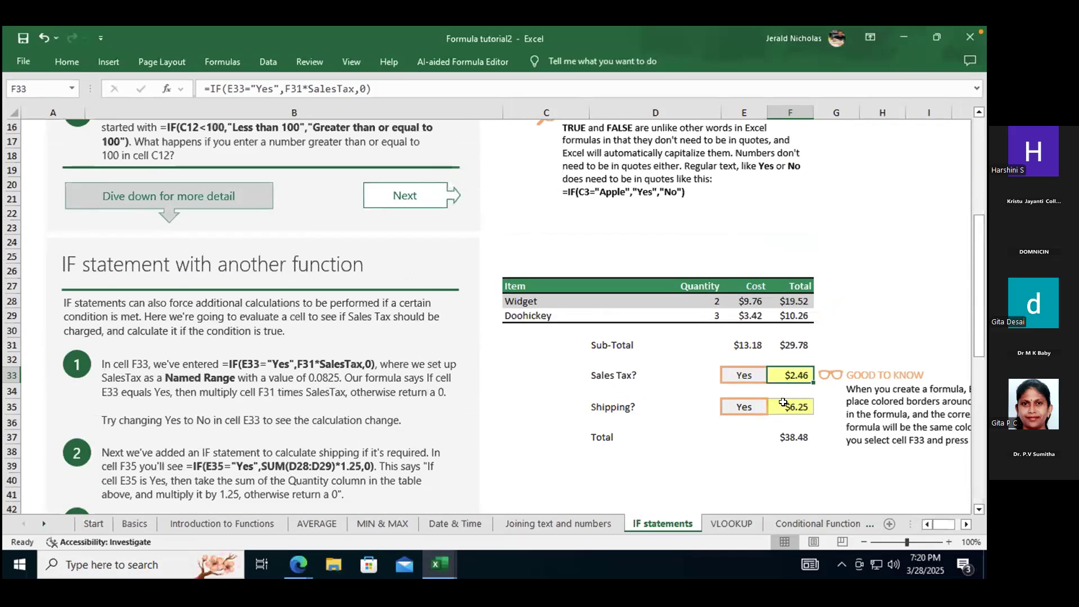
Open the VLOOKUP sheet, review its syntax diagram and the fruit and meat tables, and select cell D22 beside Apples.
{"action": "left_click", "coordinate": [737, 521]}
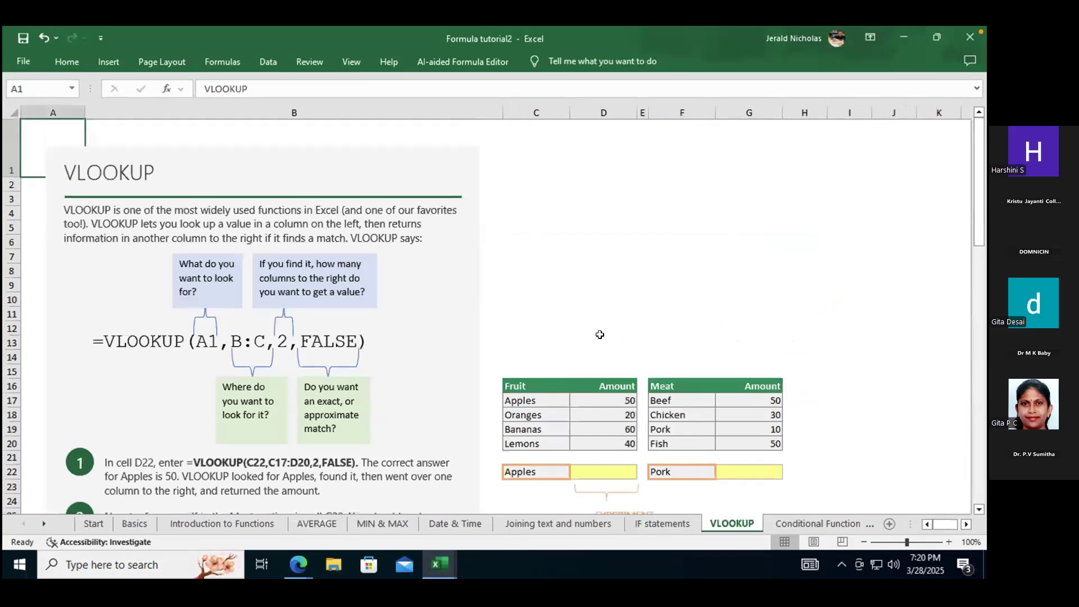
{"action": "scroll", "coordinate": [600, 334], "scroll_direction": "down", "scroll_amount": 2}
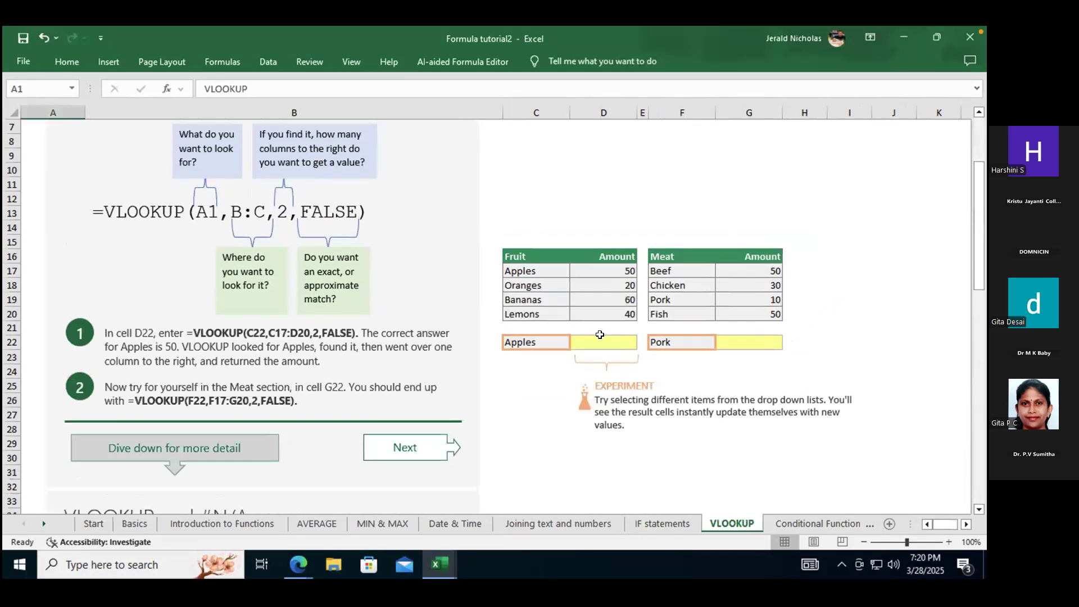
{"action": "scroll", "coordinate": [600, 334], "scroll_direction": "up", "scroll_amount": 2}
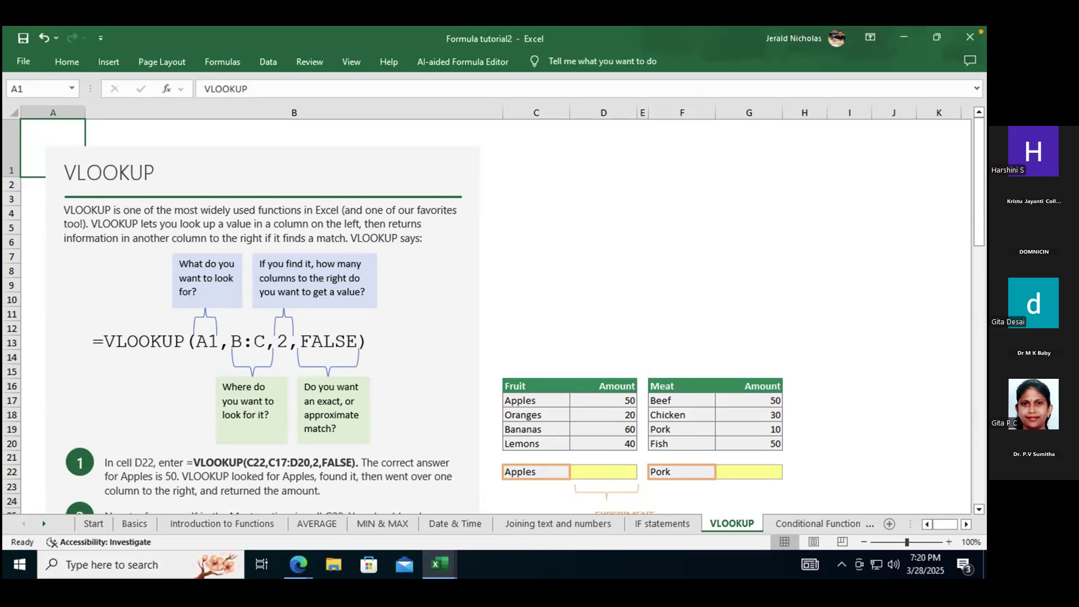
{"action": "scroll", "coordinate": [630, 414], "scroll_direction": "down", "scroll_amount": 1}
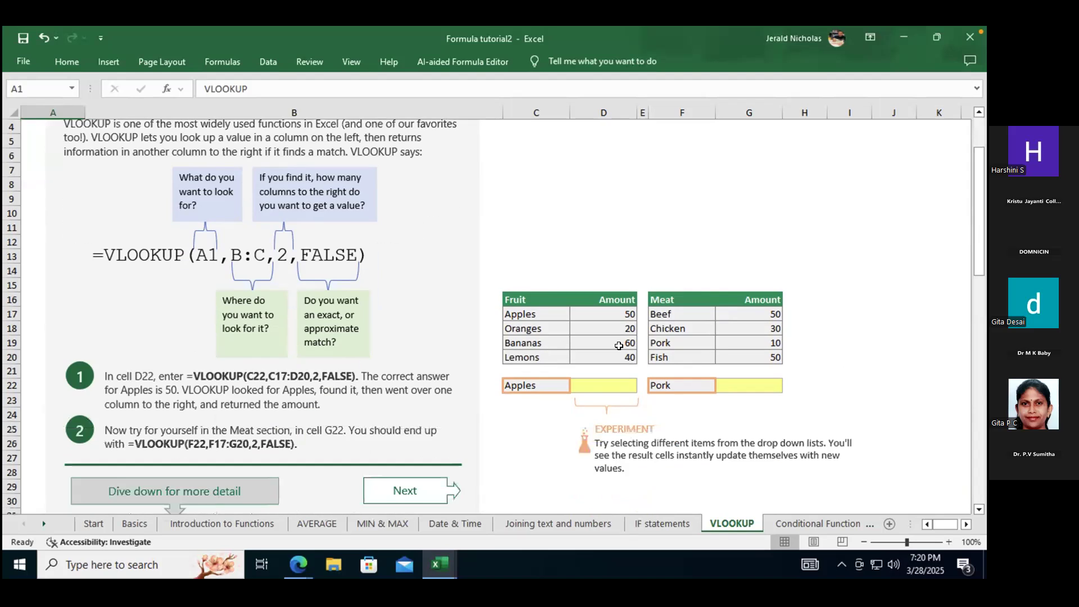
{"action": "left_click", "coordinate": [610, 385]}
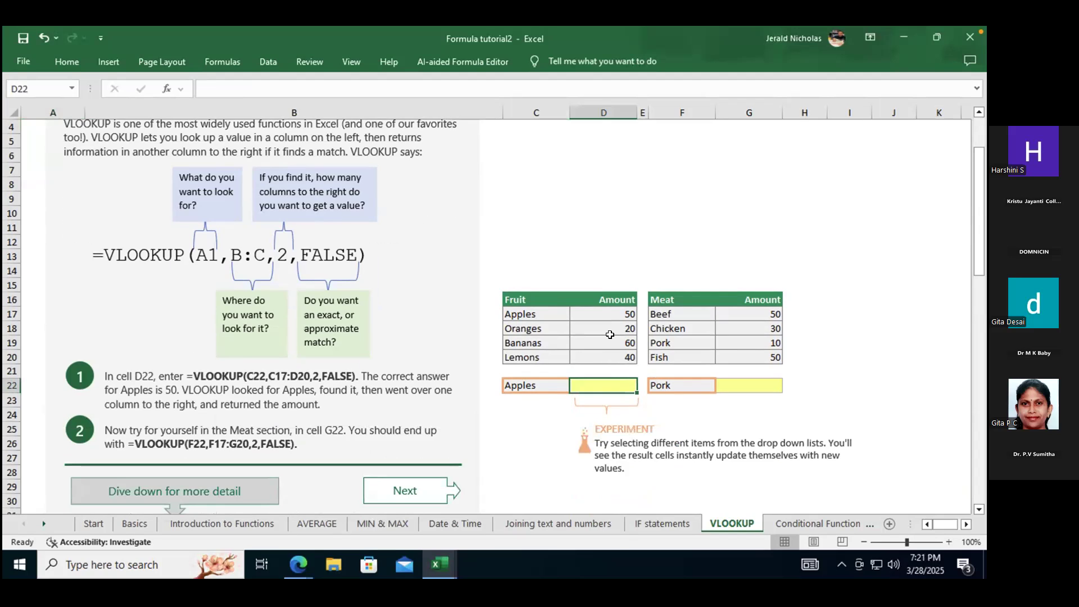
{"action": "type", "text": "="}
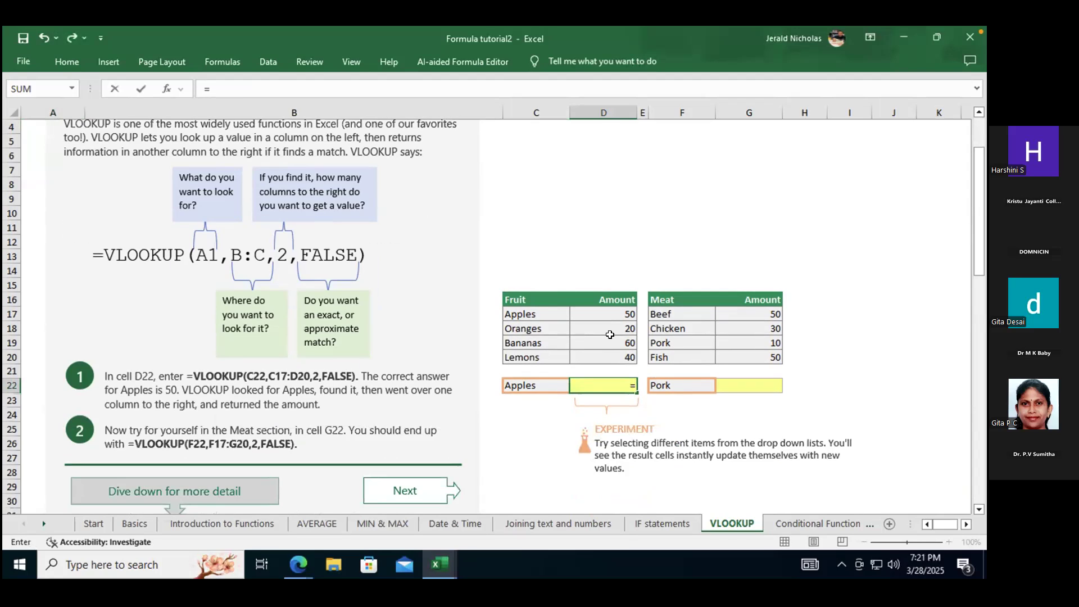
{"action": "type", "text": "vlookup("}
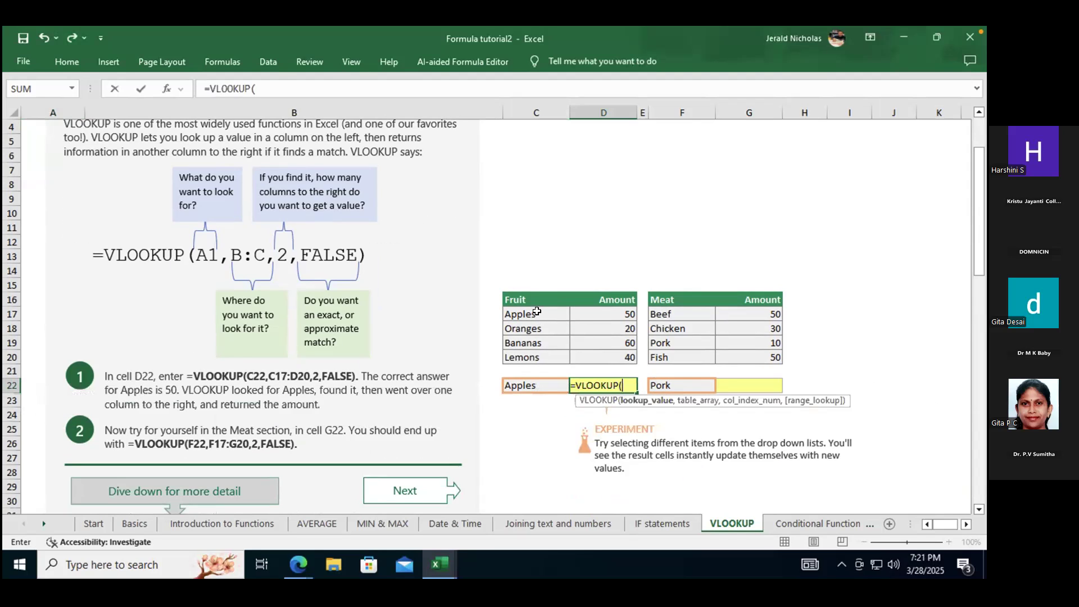
{"action": "left_click_drag", "start_coordinate": [537, 312], "coordinate": [536, 357]}
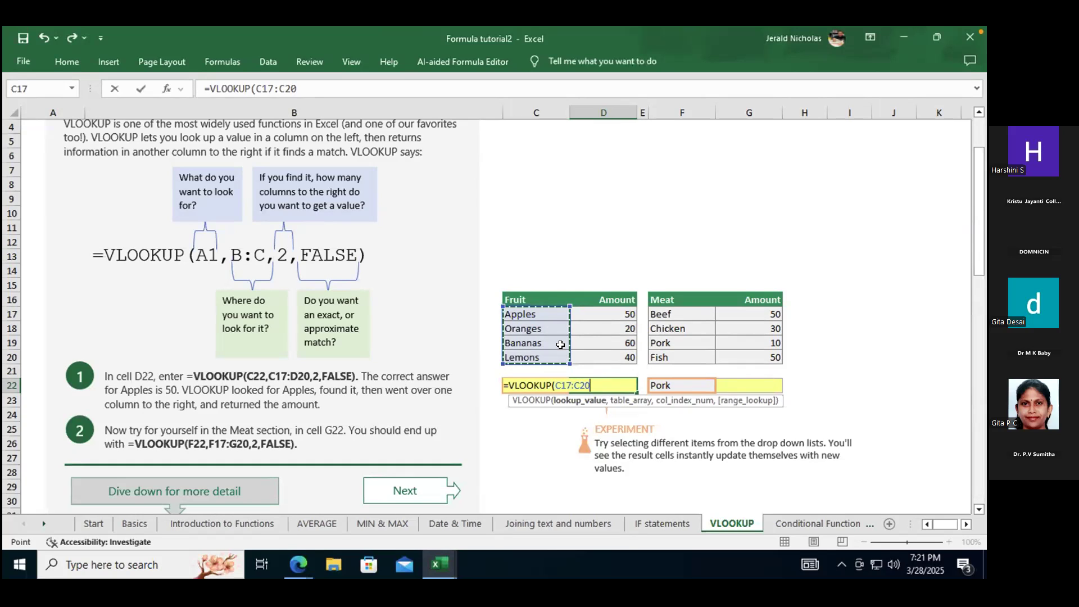
{"action": "key", "text": "Escape"}
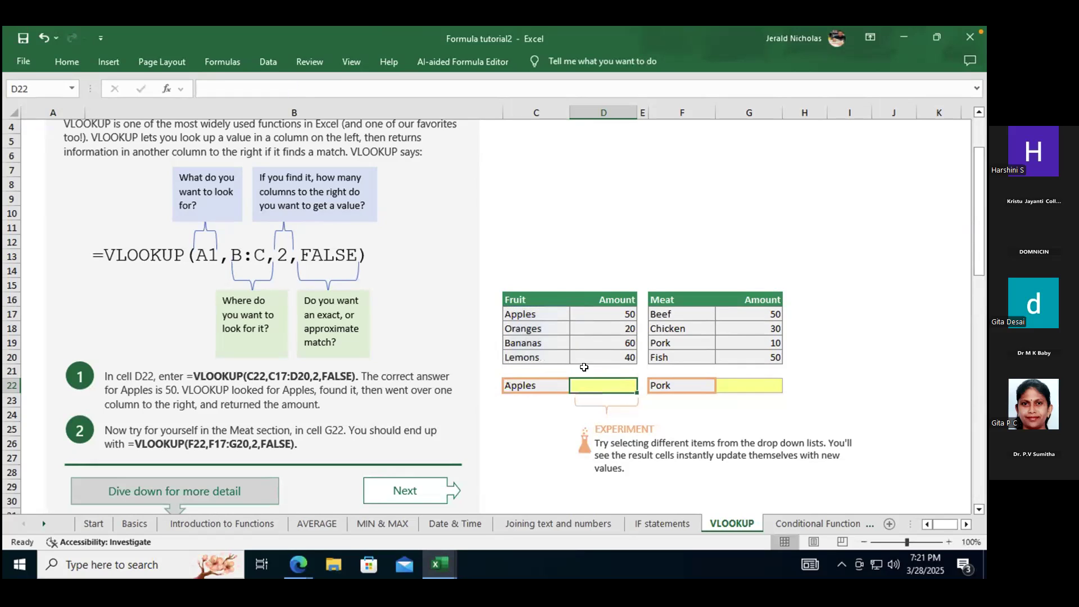
Enter =VLOOKUP(C22,C17:D20,2,) in cell D22 to return the amount of the fruit chosen in C22.
{"action": "left_click", "coordinate": [600, 312]}
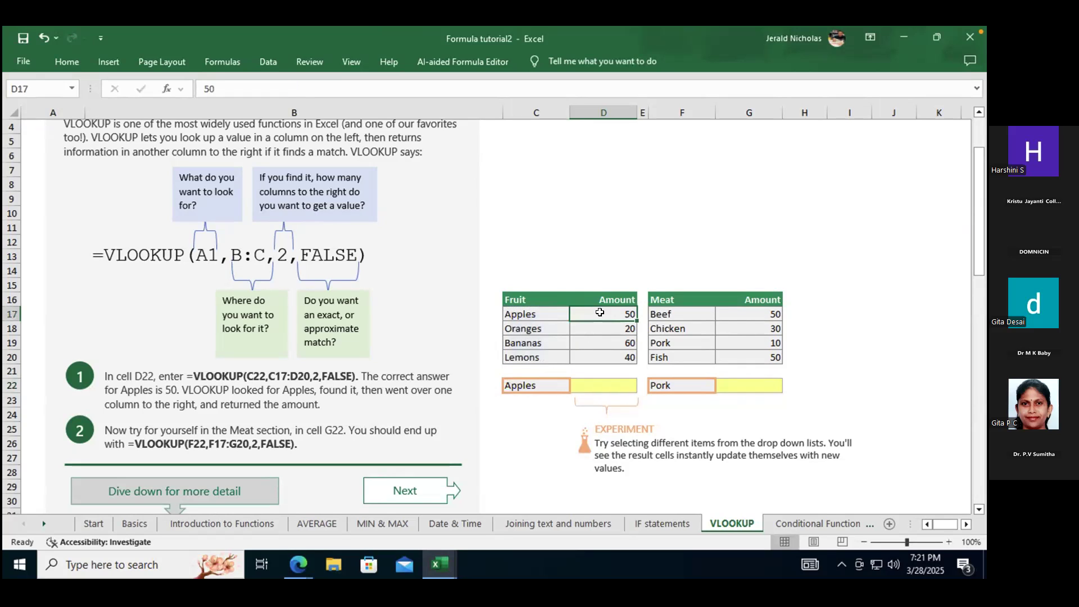
{"action": "left_click", "coordinate": [544, 312]}
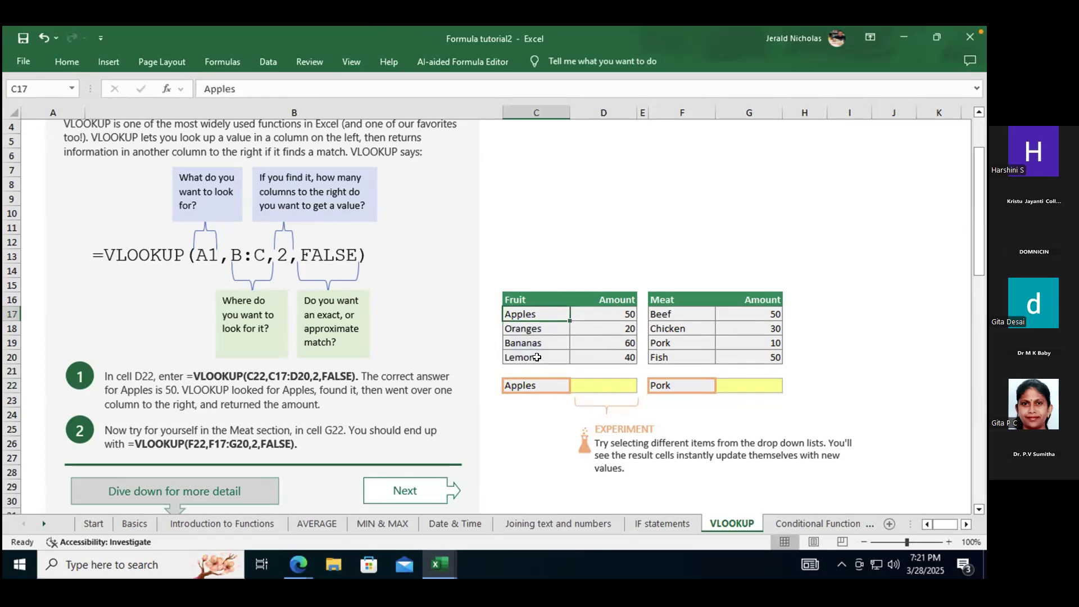
{"action": "left_click", "coordinate": [537, 387]}
{"action": "left_click", "coordinate": [612, 380]}
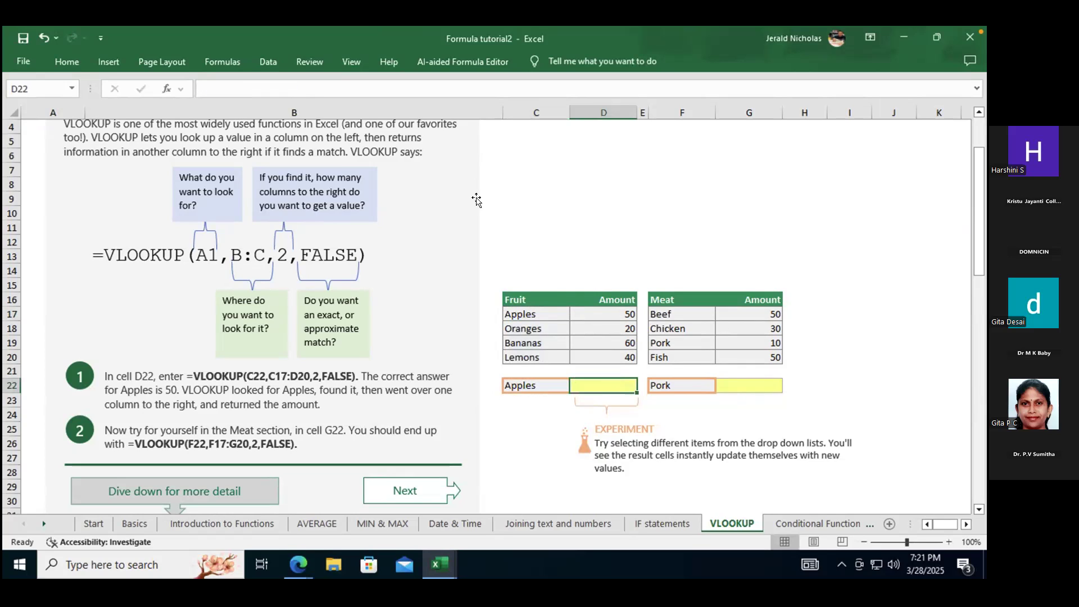
{"action": "type", "text": "="}
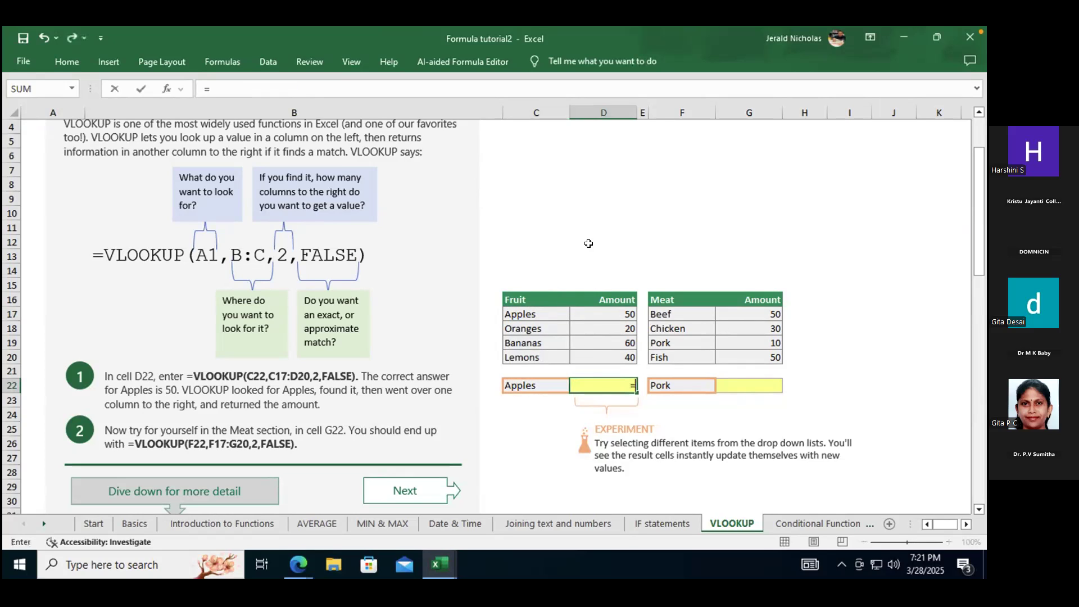
{"action": "type", "text": "vl"}
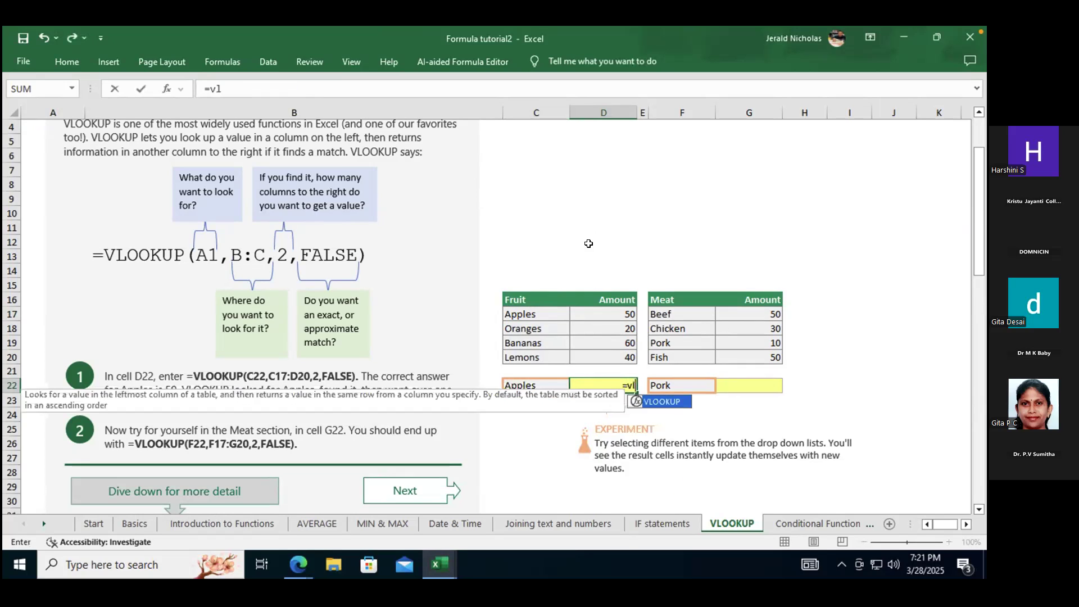
{"action": "key", "text": "Tab"}
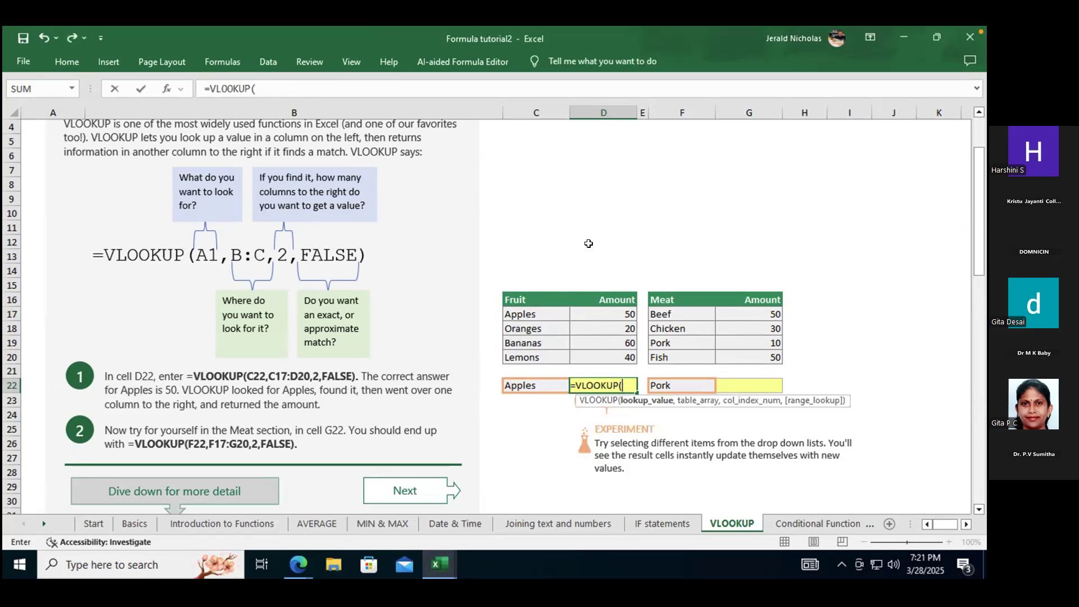
{"action": "left_click", "coordinate": [523, 385]}
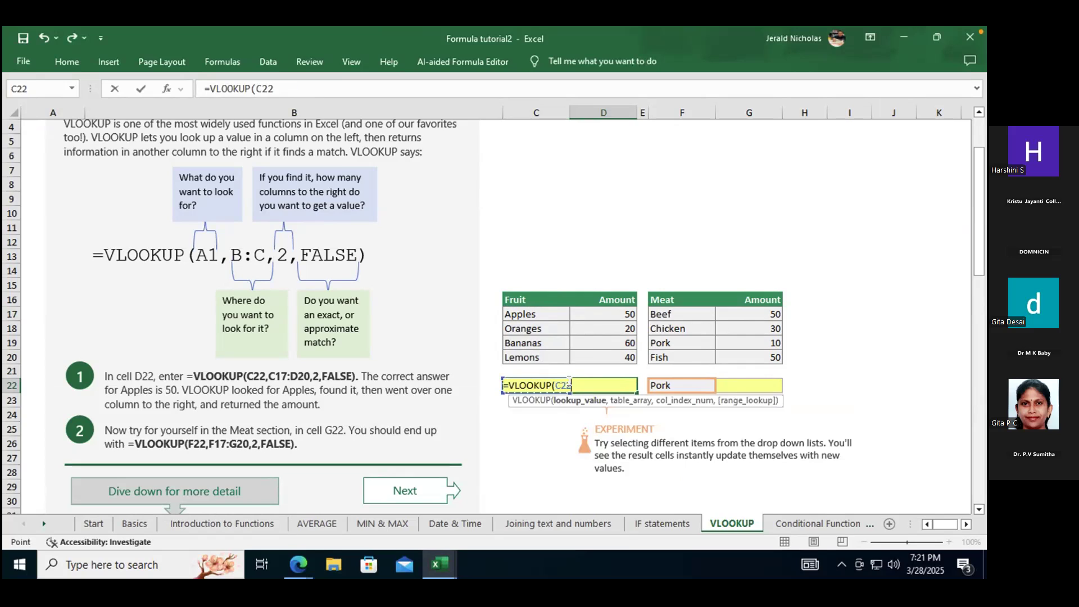
{"action": "type", "text": ","}
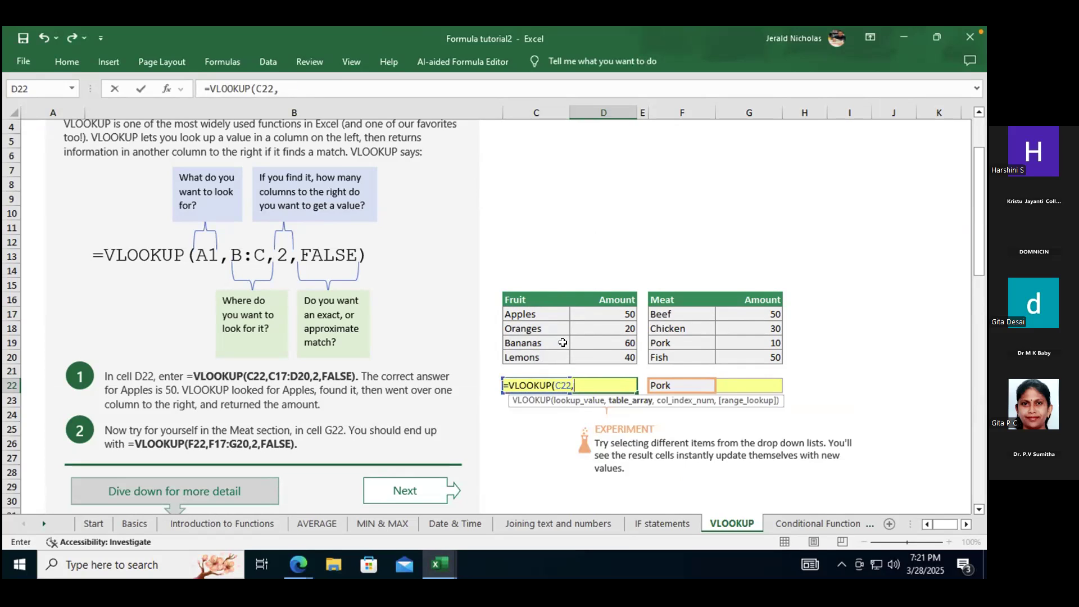
{"action": "left_click_drag", "start_coordinate": [546, 314], "coordinate": [606, 352]}
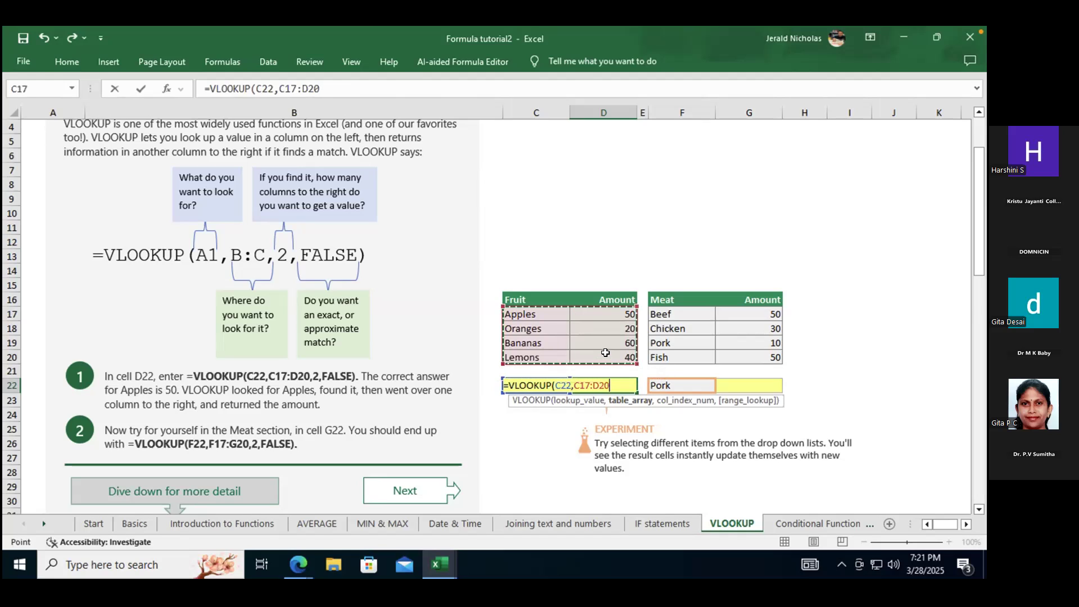
{"action": "type", "text": ","}
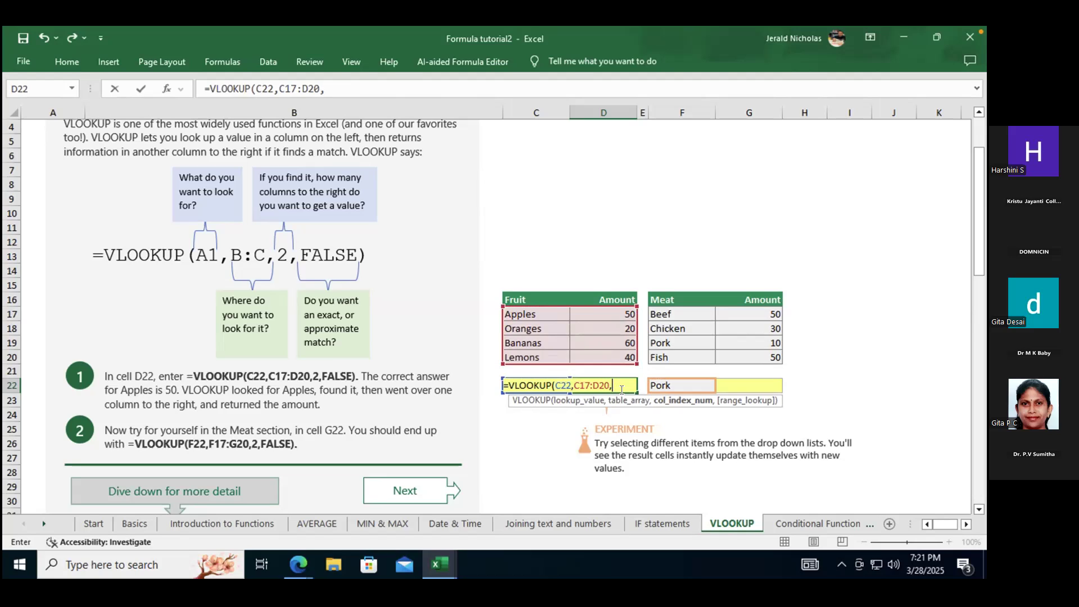
{"action": "type", "text": "2,"}
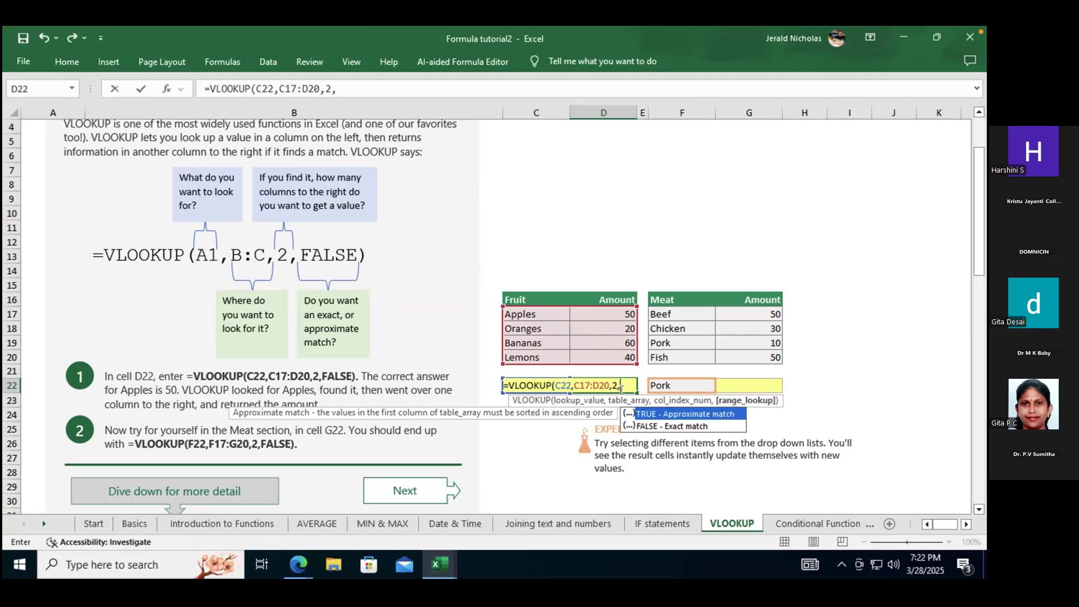
{"action": "key", "text": "Down"}
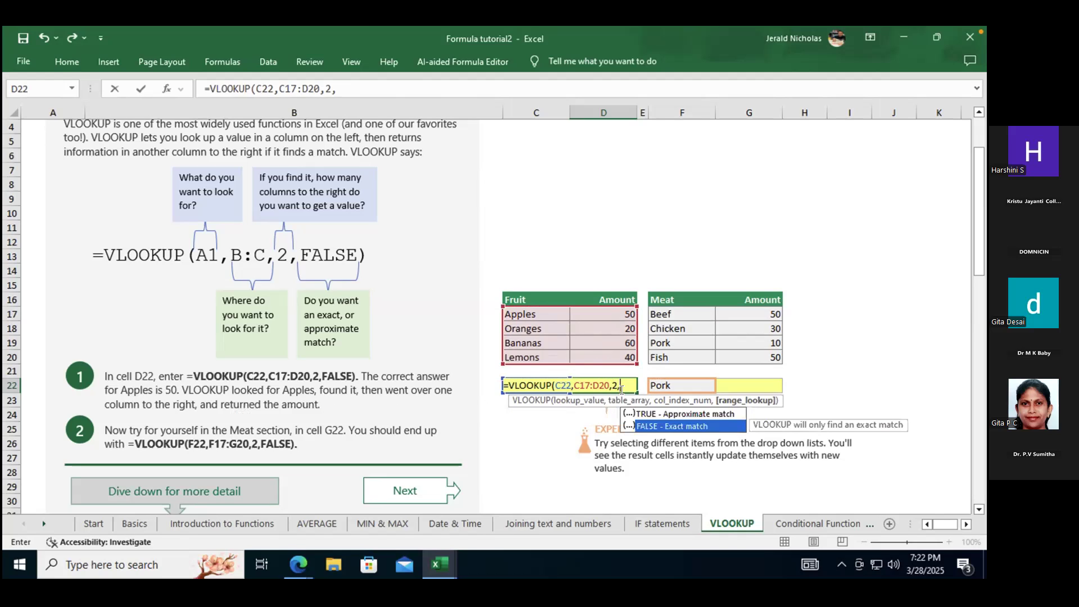
{"action": "key", "text": "Return"}
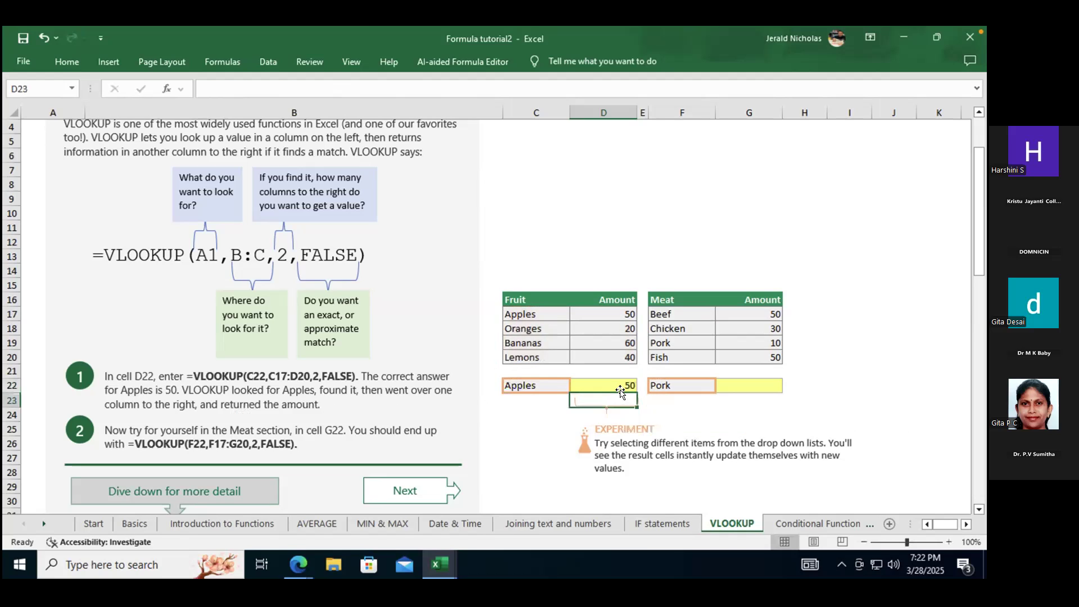
Choose Apples from the list of fruits in cell C22.
{"action": "left_click", "coordinate": [865, 326]}
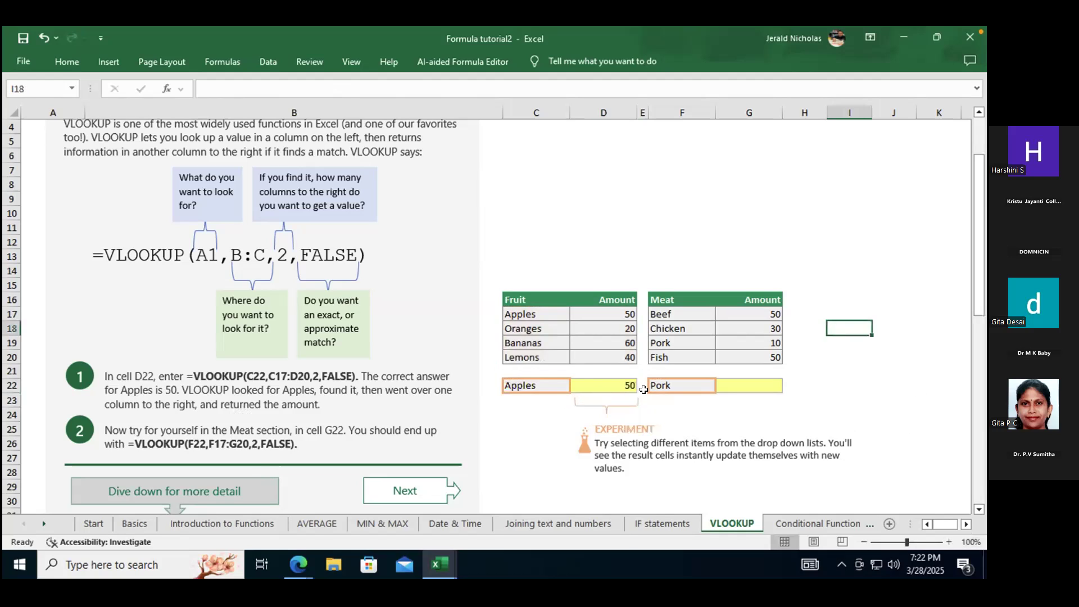
{"action": "left_click", "coordinate": [541, 384]}
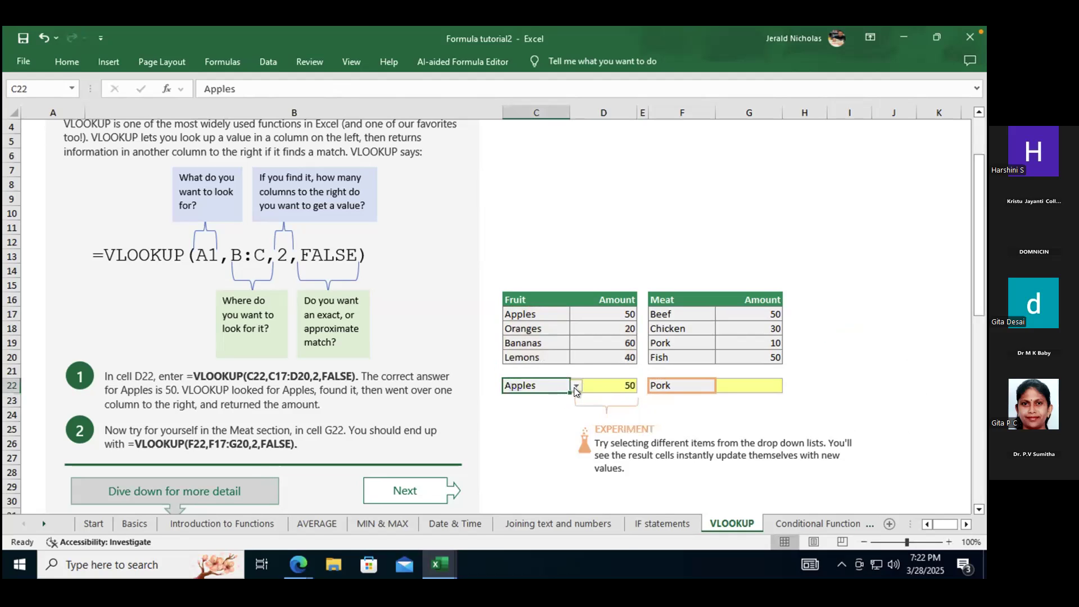
{"action": "left_click", "coordinate": [575, 385]}
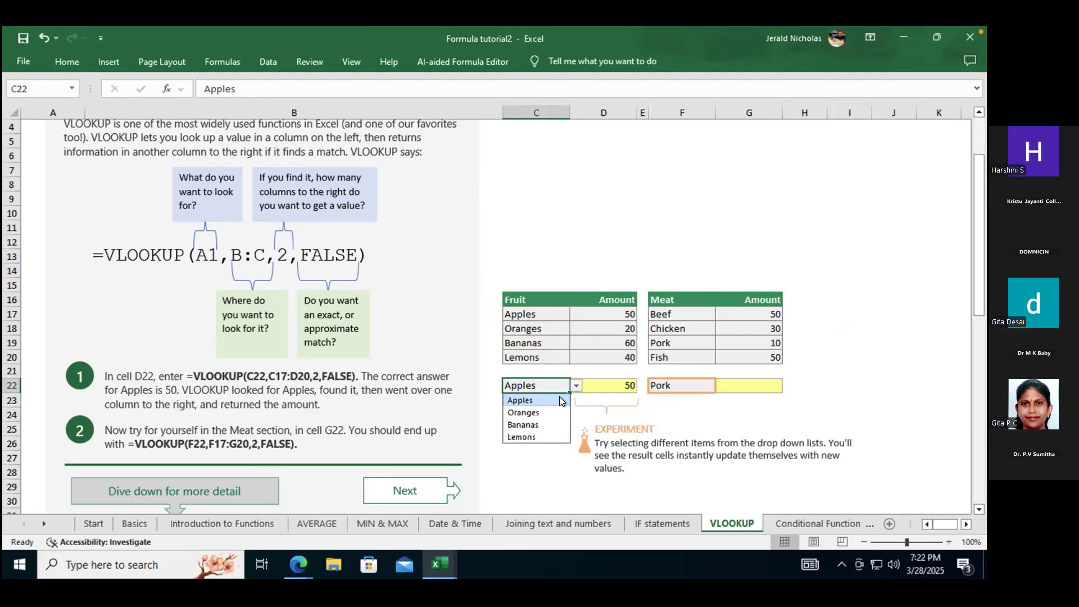
{"action": "left_click", "coordinate": [558, 400]}
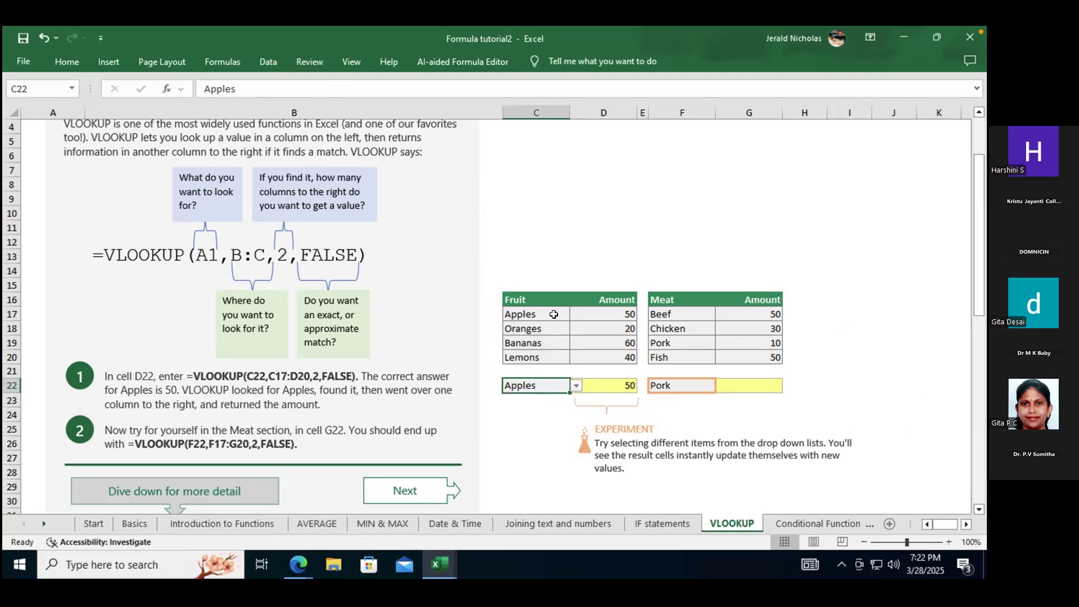
Compare the Apples row with the lookup cell and inspect the VLOOKUP formula in D22, including its column index argument.
{"action": "left_click", "coordinate": [540, 319]}
{"action": "left_click", "coordinate": [559, 382]}
{"action": "left_click", "coordinate": [611, 387]}
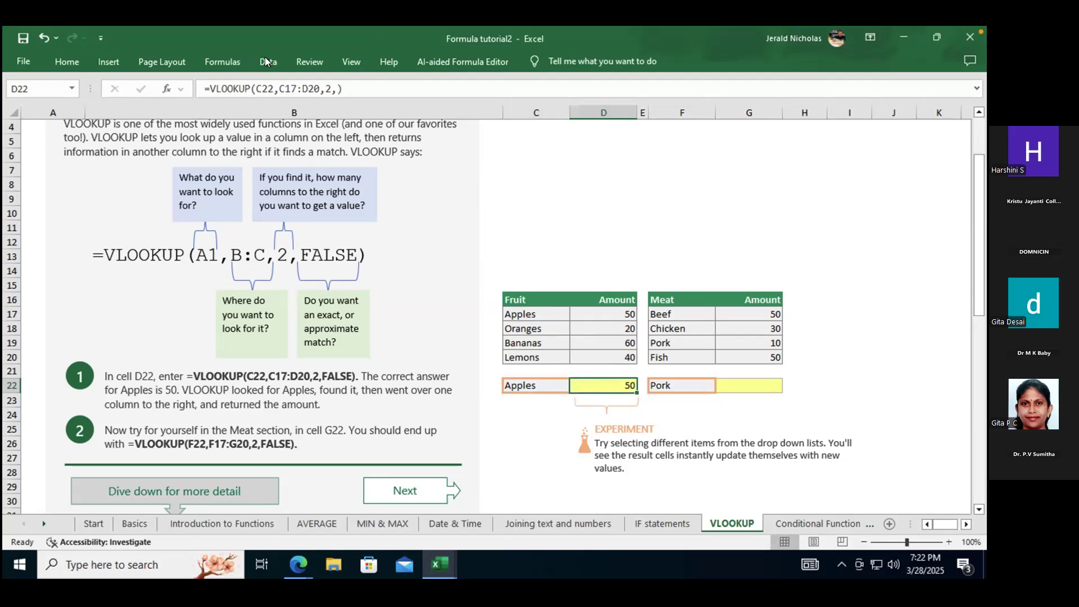
{"action": "left_click", "coordinate": [335, 90]}
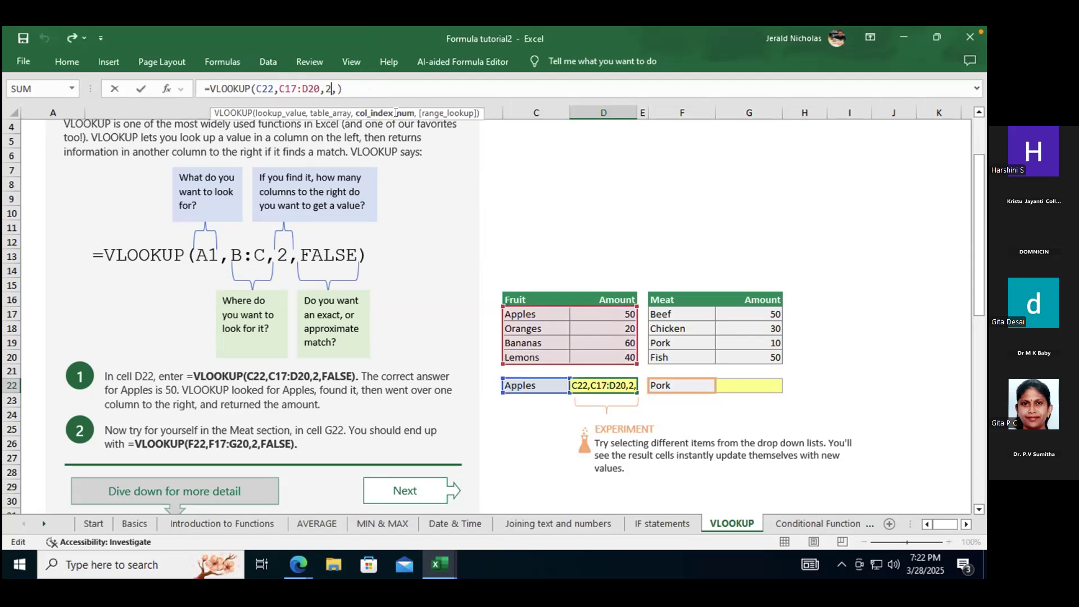
{"action": "key", "text": "ctrl+Return"}
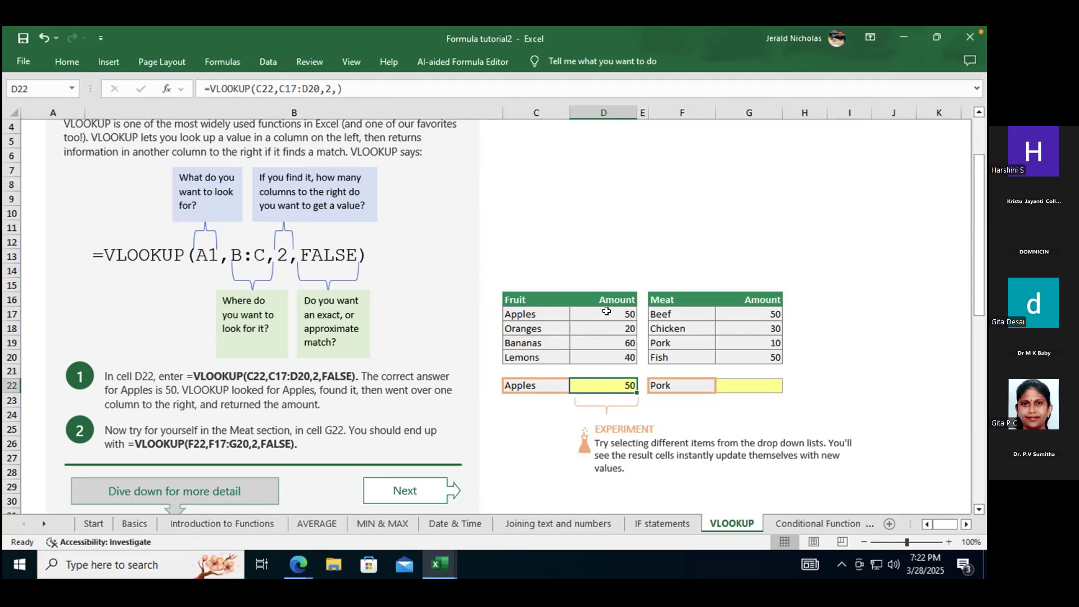
Change the fruit in lookup cell C22 to Oranges.
{"action": "left_click", "coordinate": [560, 383]}
{"action": "left_click", "coordinate": [574, 385]}
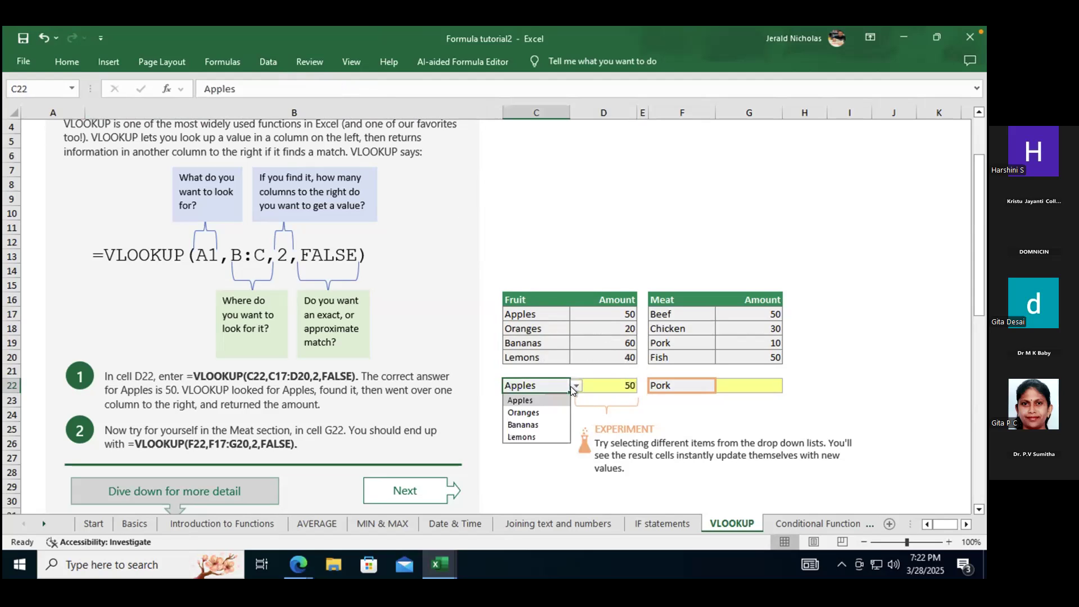
{"action": "left_click", "coordinate": [550, 412]}
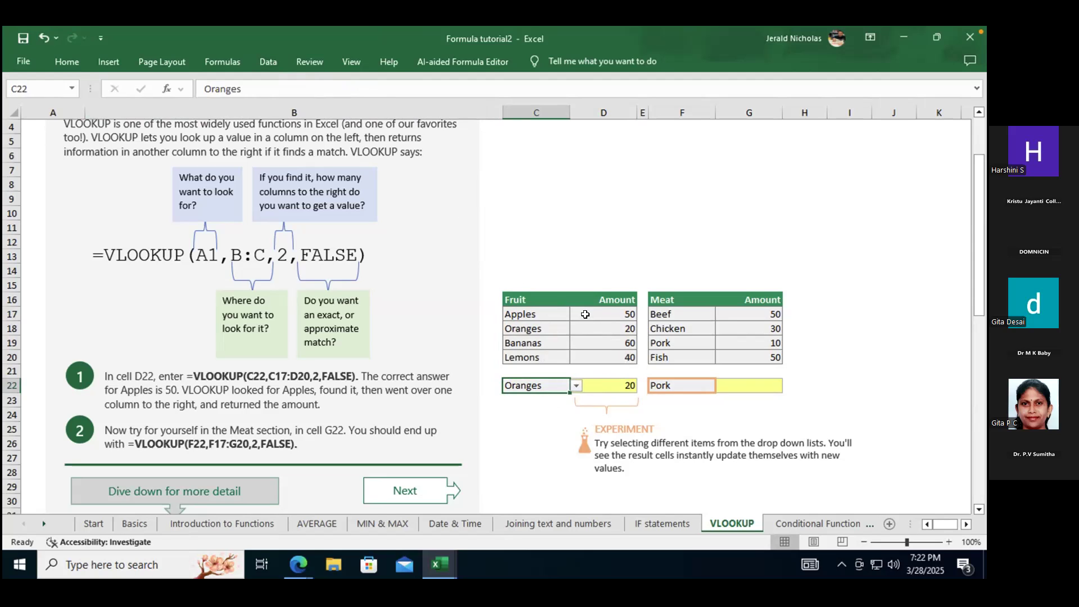
Enter =VLOOKUP(F22,F17:G20,2,FALSE) in cell G22 to return the amount of the meat chosen in F22 by exact match.
{"action": "left_click", "coordinate": [671, 355]}
{"action": "left_click", "coordinate": [743, 389]}
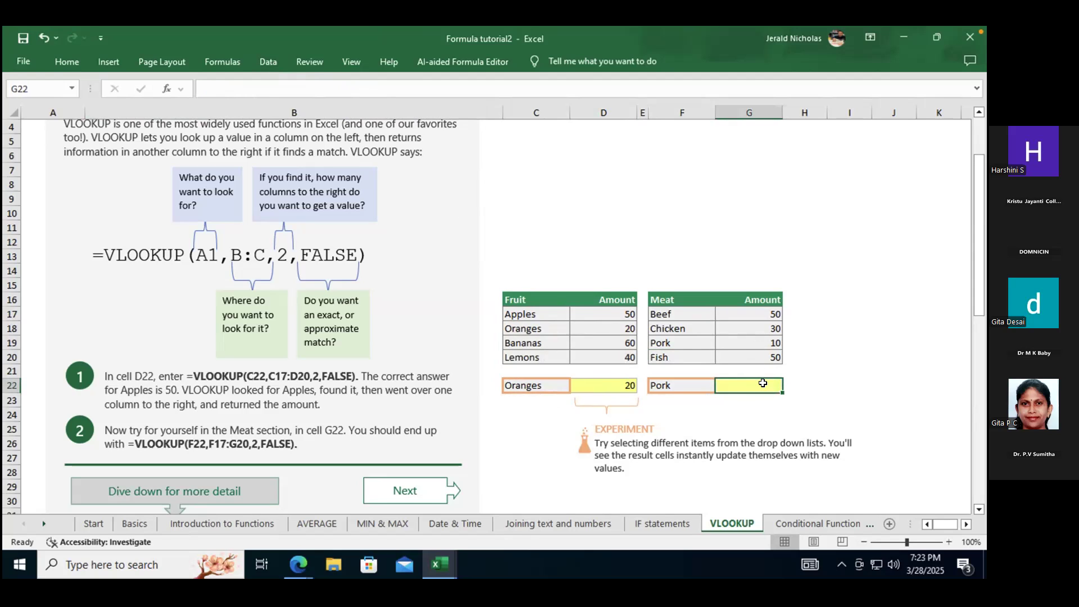
{"action": "type", "text": "=vloo"}
{"action": "key", "text": "Tab"}
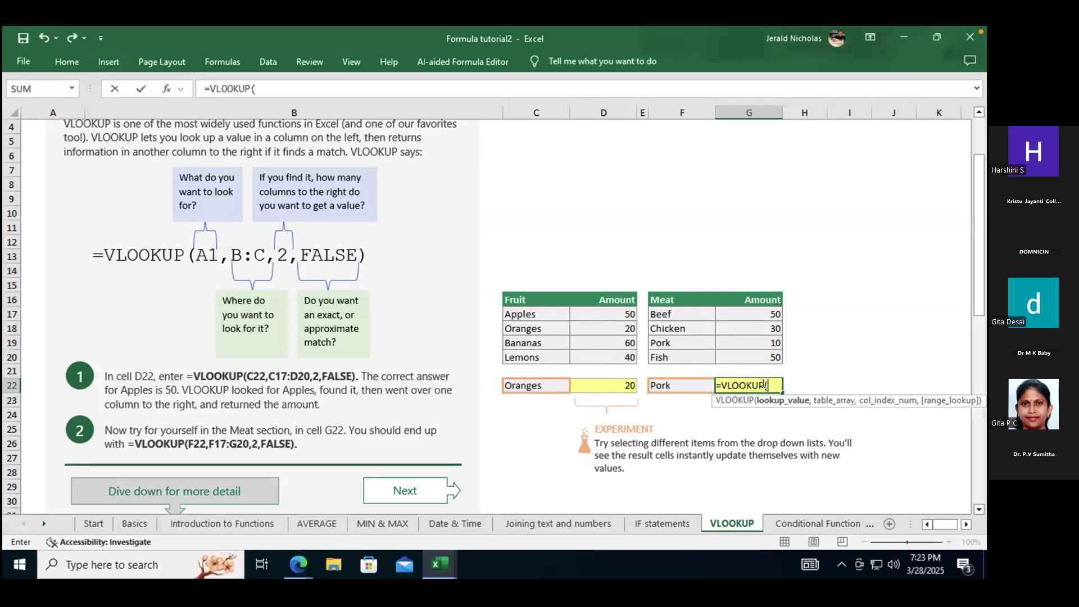
{"action": "left_click", "coordinate": [680, 382]}
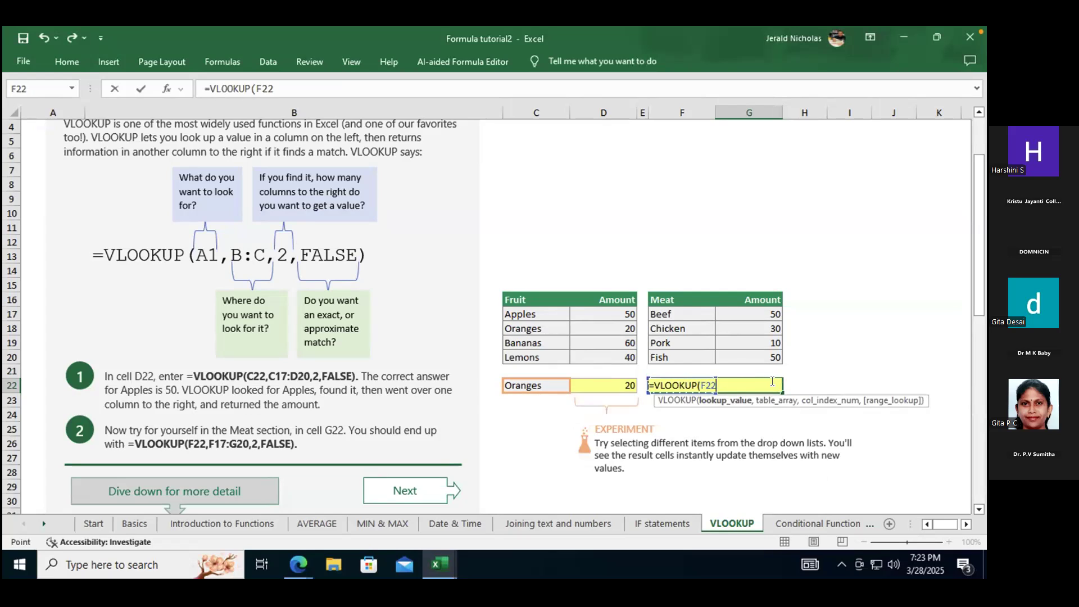
{"action": "type", "text": ","}
{"action": "left_click_drag", "start_coordinate": [665, 311], "coordinate": [758, 353]}
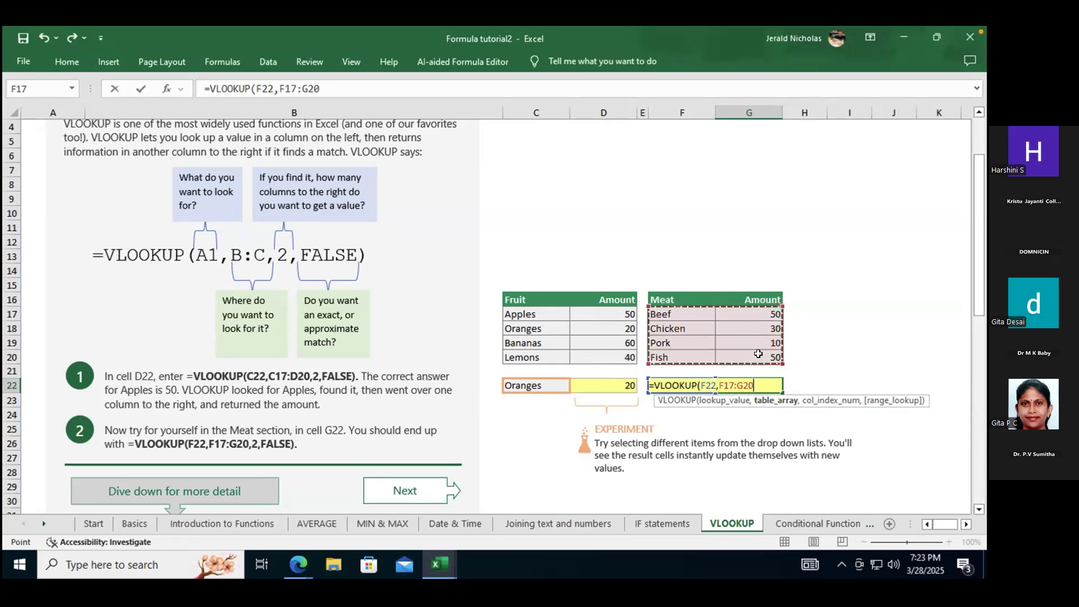
{"action": "type", "text": ","}
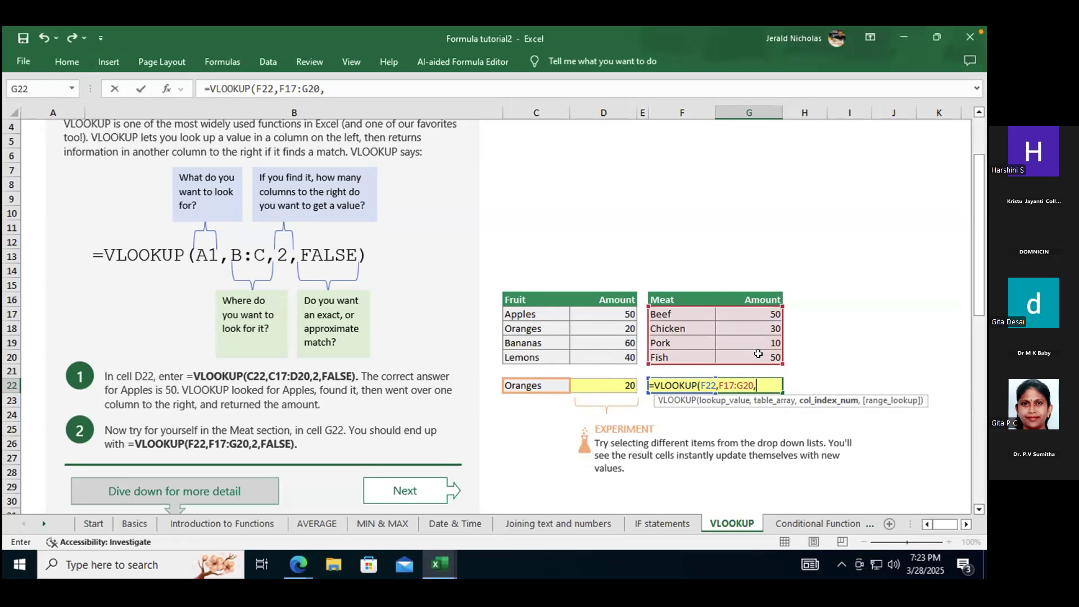
{"action": "type", "text": "2,"}
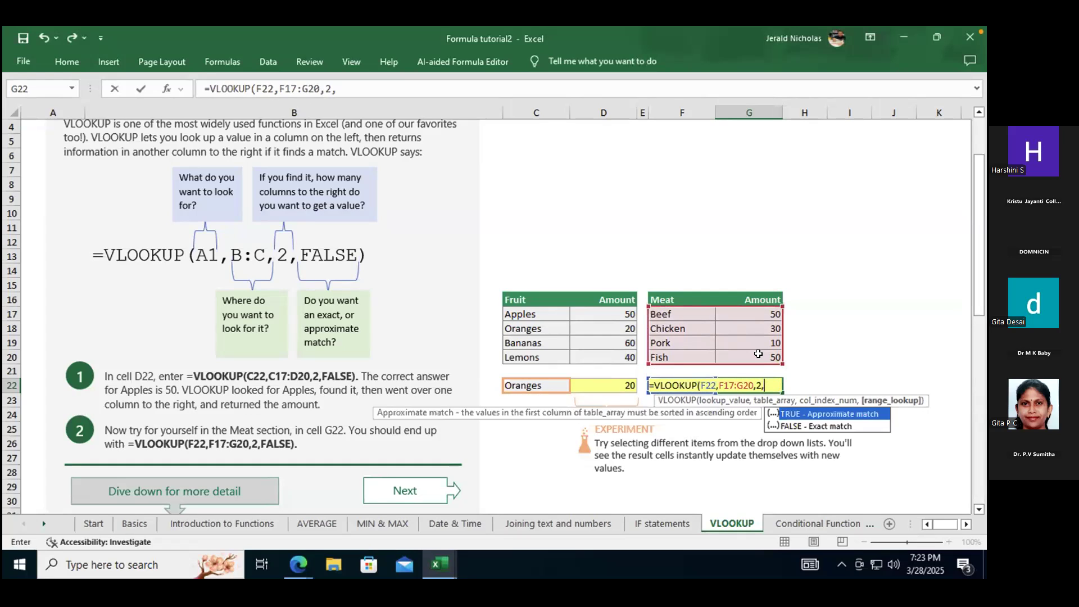
{"action": "key", "text": "Down"}
{"action": "key", "text": "Tab"}
{"action": "key", "text": "Return"}
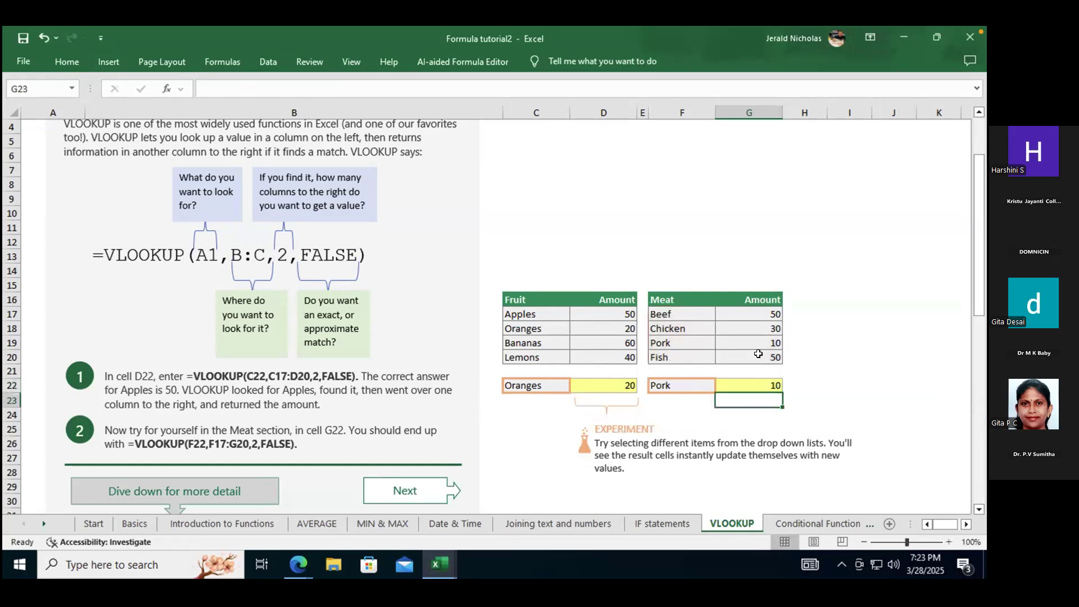
Change the meat in lookup cell F22 to Chicken and continue to the VLOOKUP and #N/A section.
{"action": "left_click", "coordinate": [709, 381]}
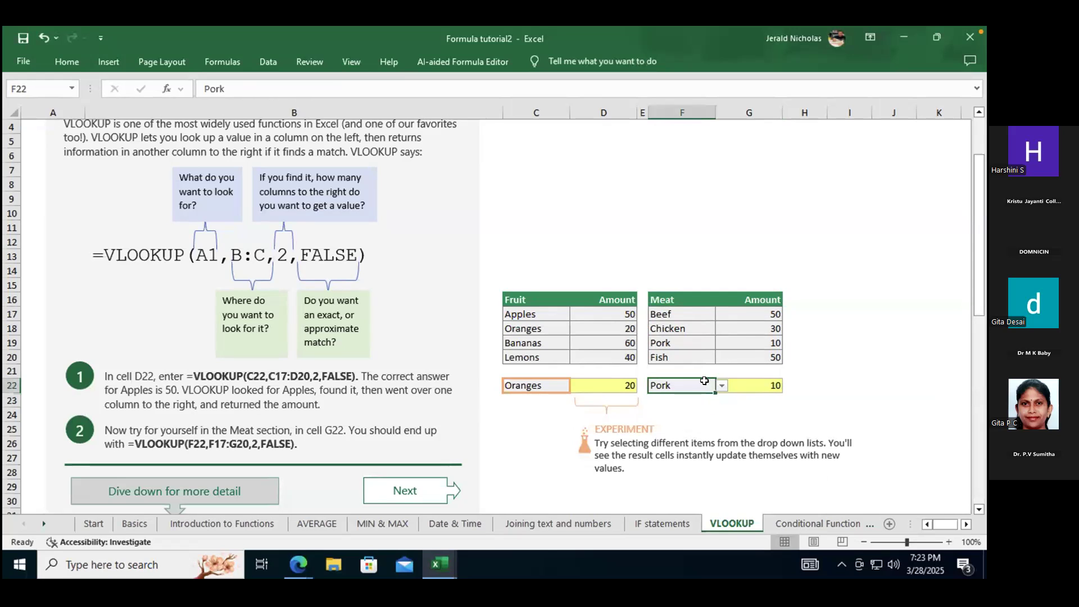
{"action": "left_click", "coordinate": [722, 385]}
{"action": "left_click", "coordinate": [689, 409]}
{"action": "scroll", "coordinate": [824, 324], "scroll_direction": "down", "scroll_amount": 6}
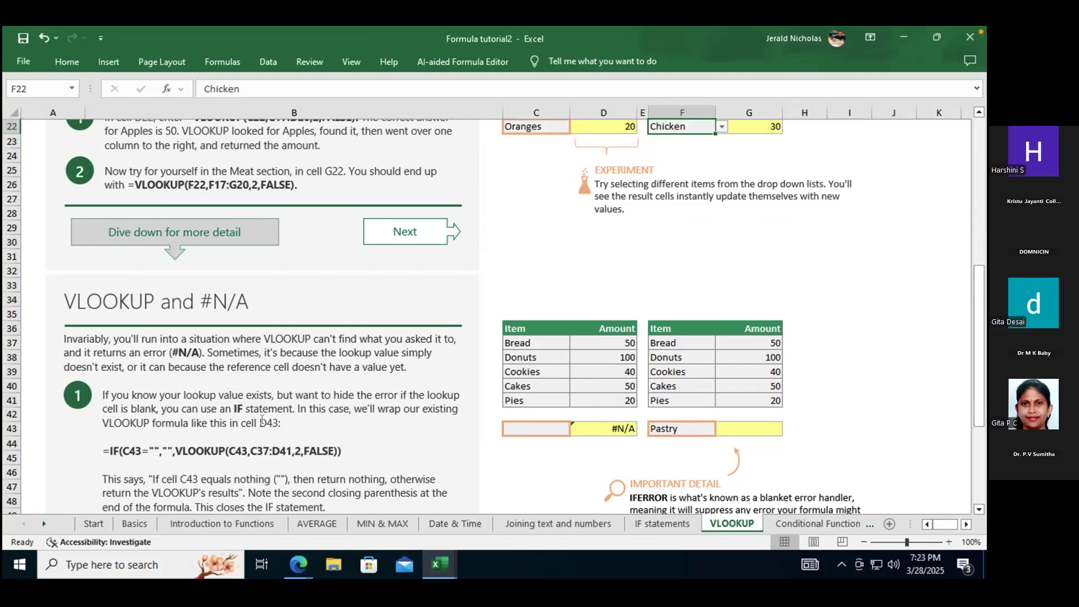
Inspect the VLOOKUP formula in D43 and its referenced ranges, comparing it with the fruit lookup example above.
{"action": "scroll", "coordinate": [262, 421], "scroll_direction": "down", "scroll_amount": 2}
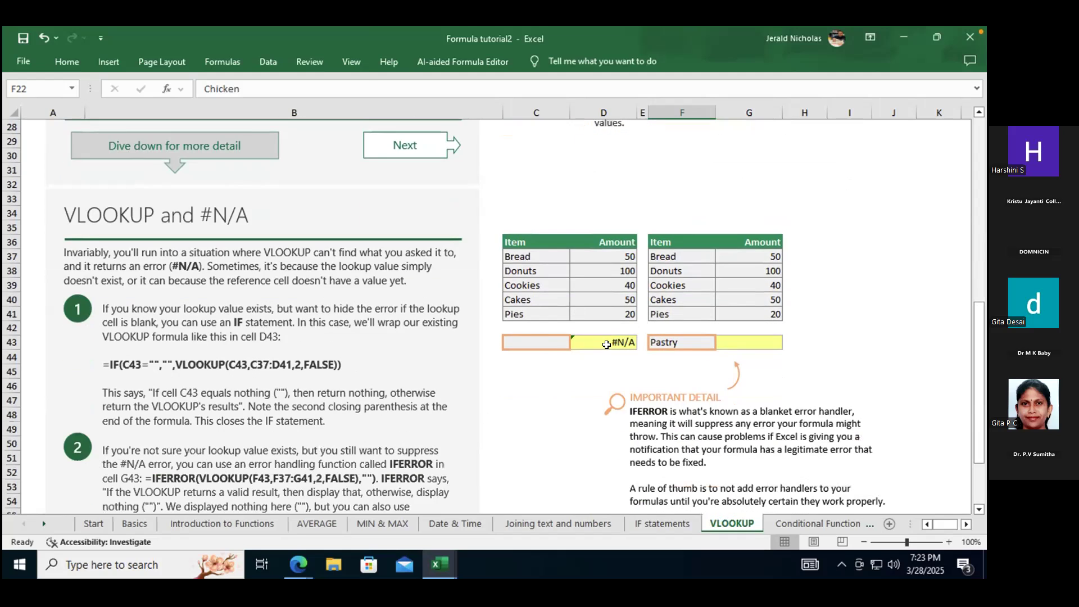
{"action": "left_click", "coordinate": [606, 345]}
{"action": "scroll", "coordinate": [628, 260], "scroll_direction": "up", "scroll_amount": 2}
{"action": "scroll", "coordinate": [628, 260], "scroll_direction": "up", "scroll_amount": 3}
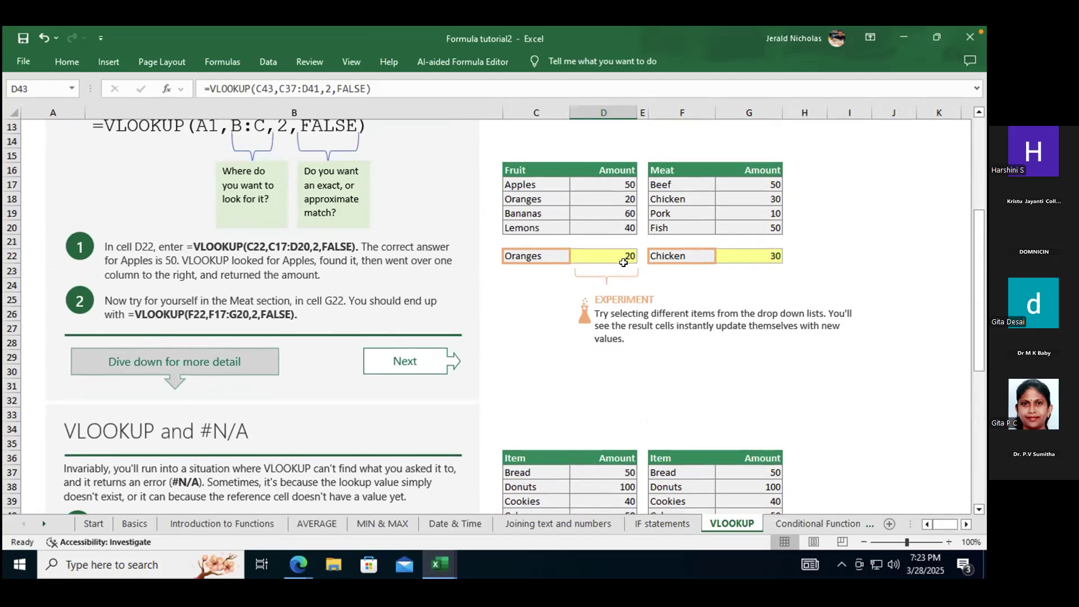
{"action": "scroll", "coordinate": [636, 290], "scroll_direction": "down", "scroll_amount": 3}
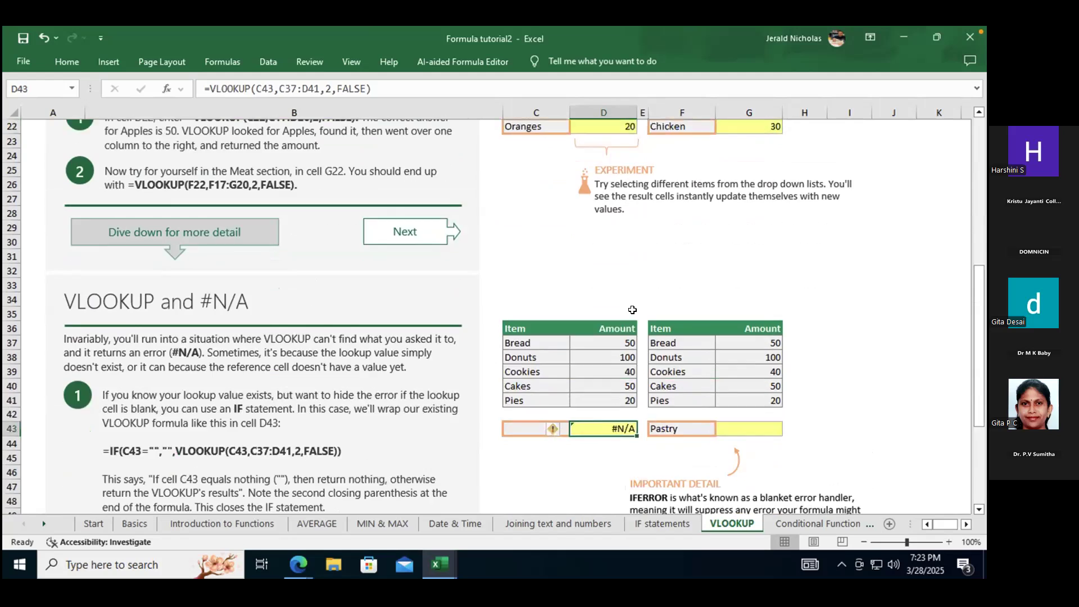
{"action": "scroll", "coordinate": [633, 310], "scroll_direction": "down", "scroll_amount": 1}
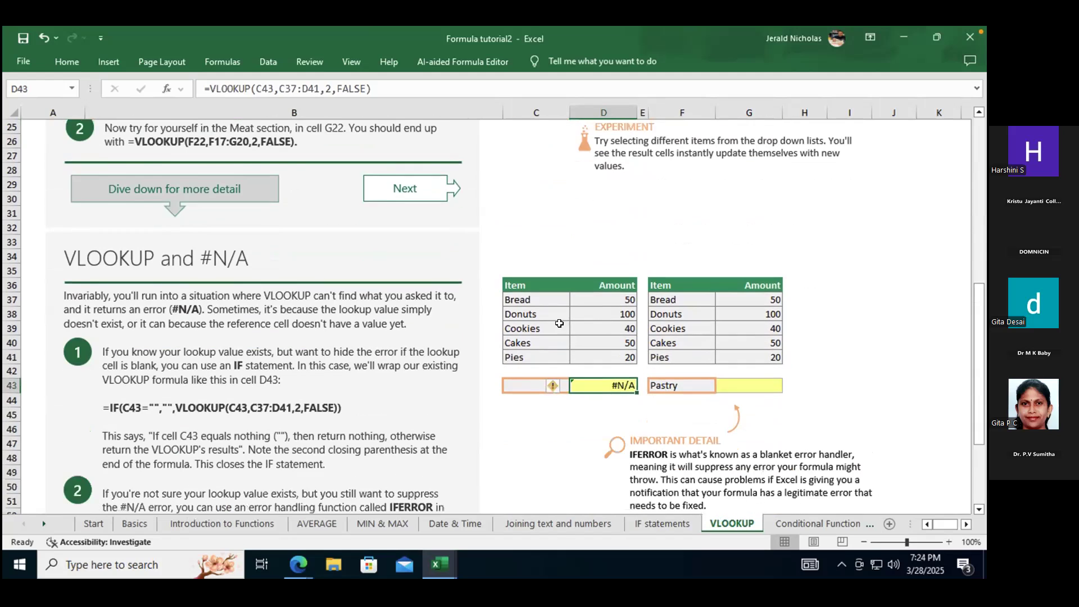
{"action": "scroll", "coordinate": [560, 324], "scroll_direction": "up", "scroll_amount": 2}
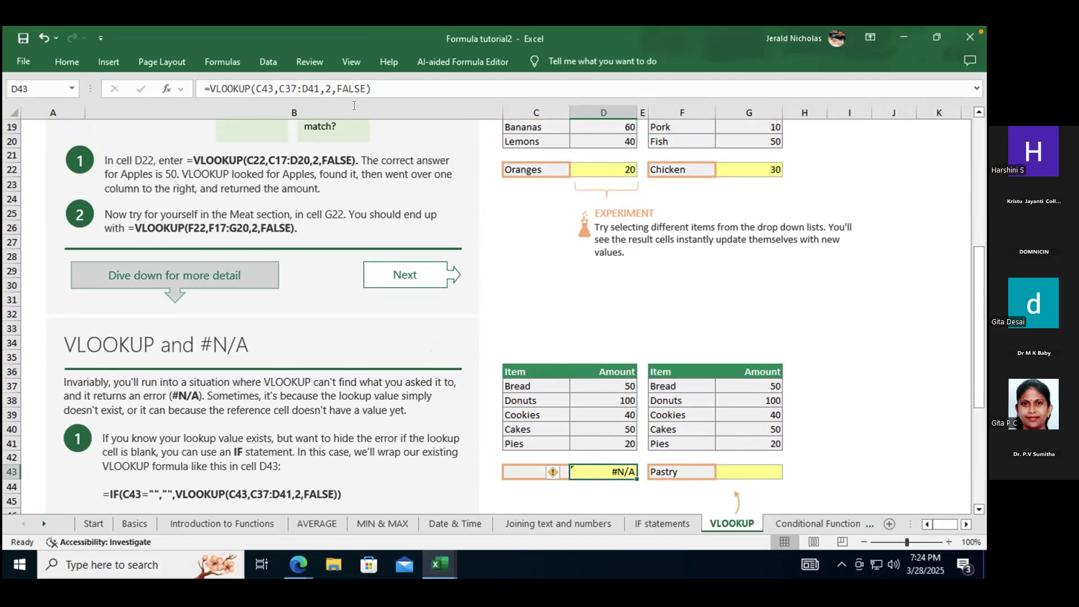
{"action": "left_click", "coordinate": [365, 90]}
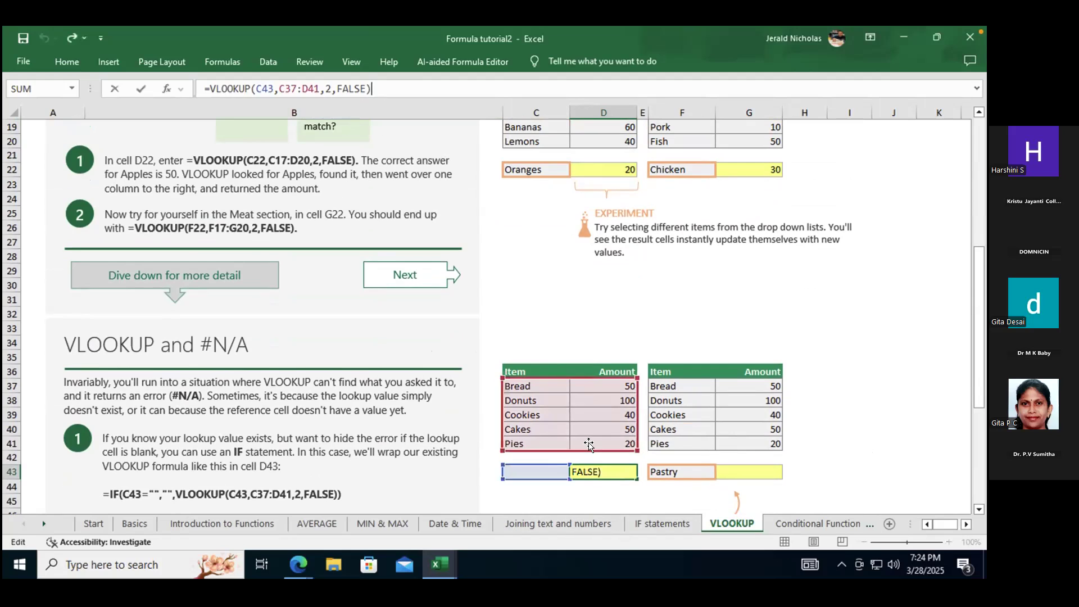
{"action": "key", "text": "ctrl+Return"}
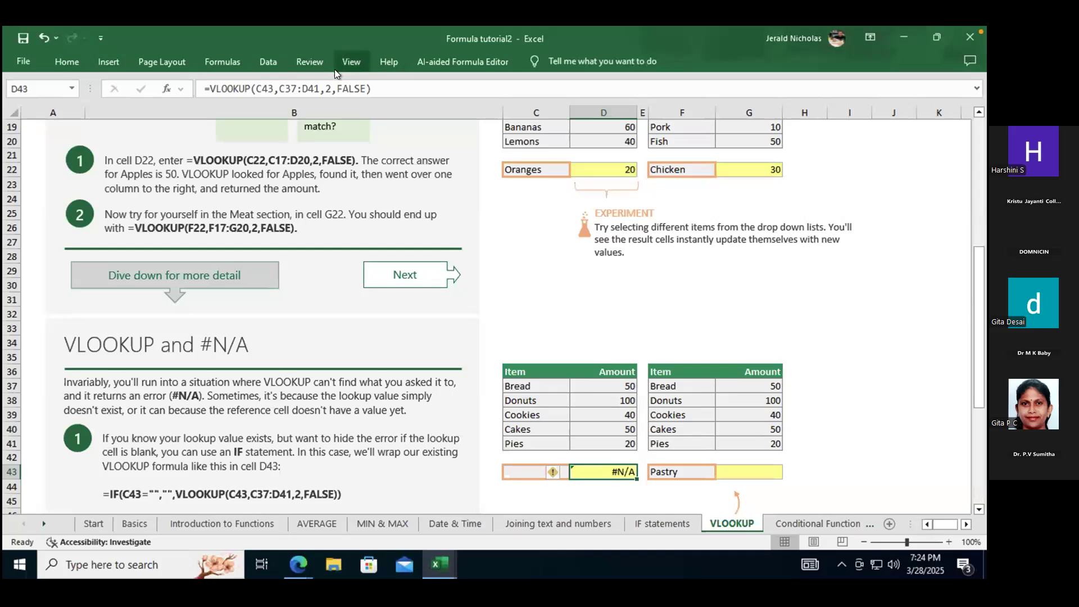
Wrap the lookup in D43 in an IF that returns blank for an empty C43: =IF(C43="","",VLOOKUP(C43,C37:D41,2,FALSE)).
{"action": "left_click", "coordinate": [390, 83]}
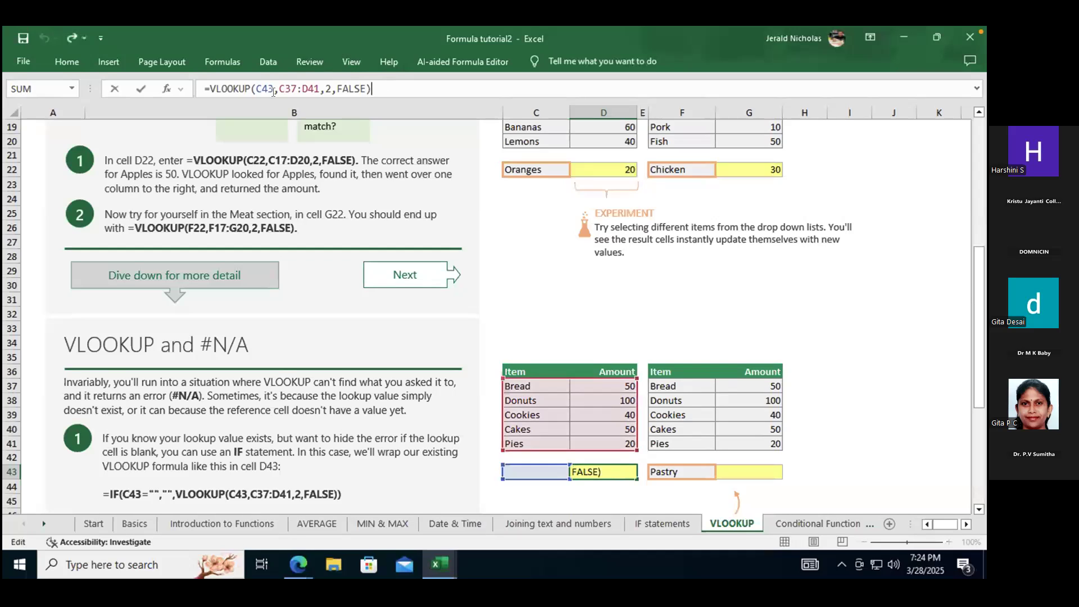
{"action": "left_click", "coordinate": [208, 87]}
{"action": "type", "text": "If"}
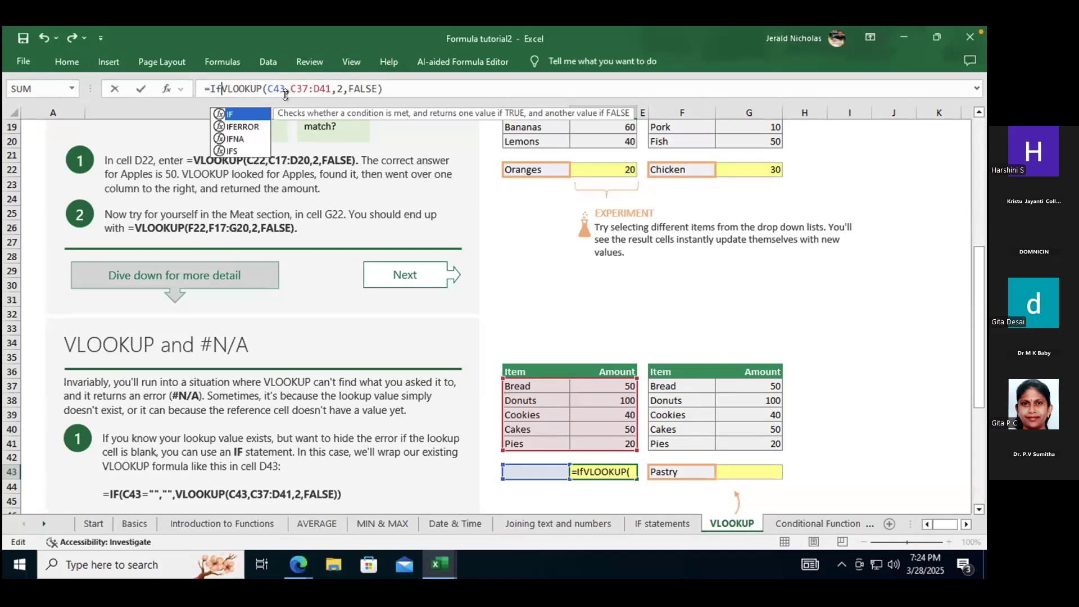
{"action": "type", "text": "("}
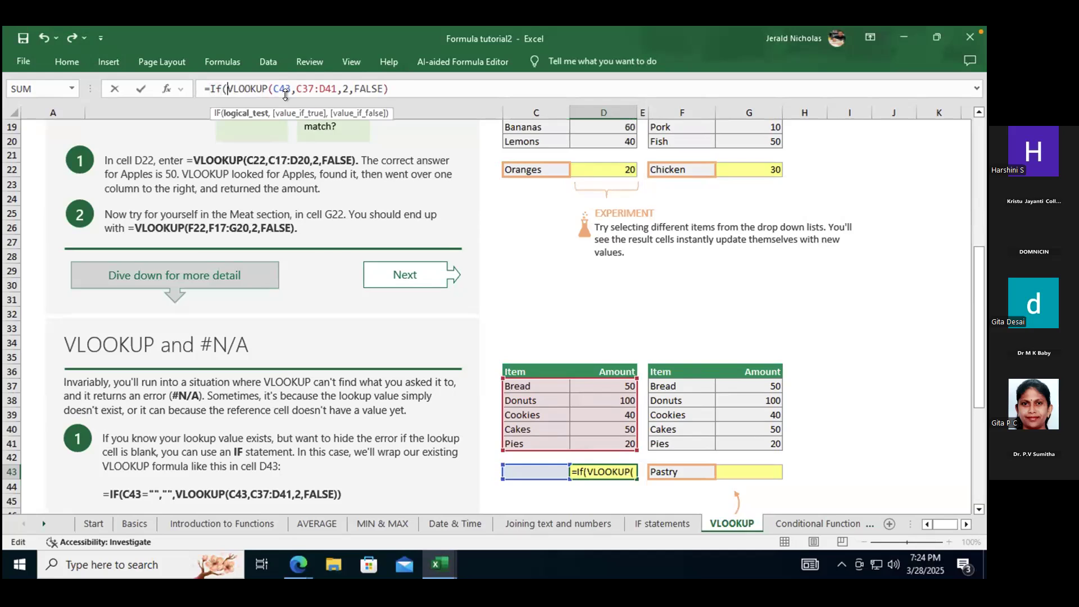
{"action": "type", "text": "c4"}
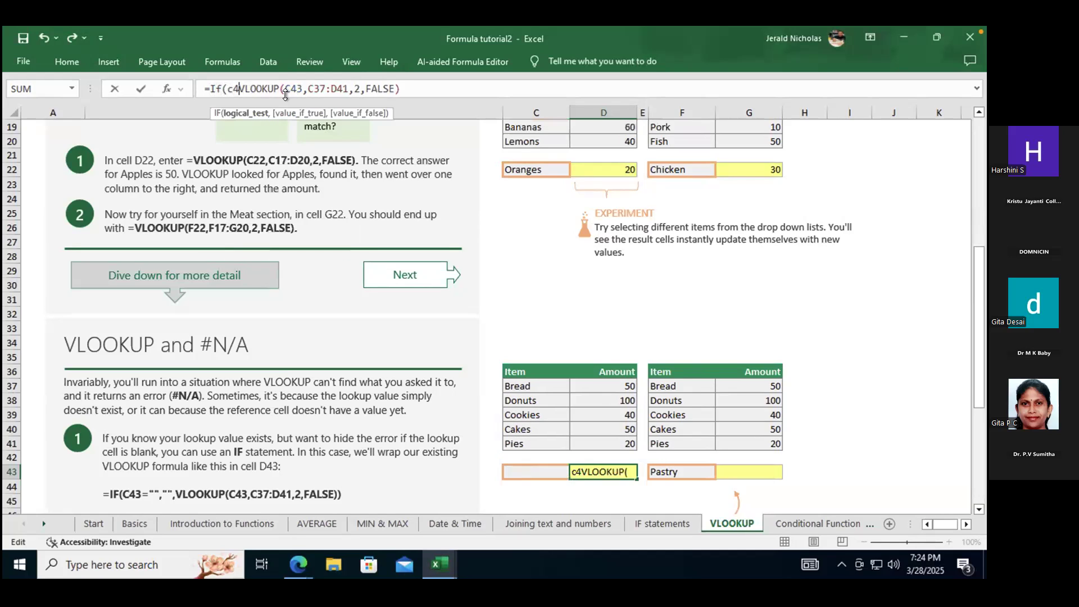
{"action": "type", "text": "3"}
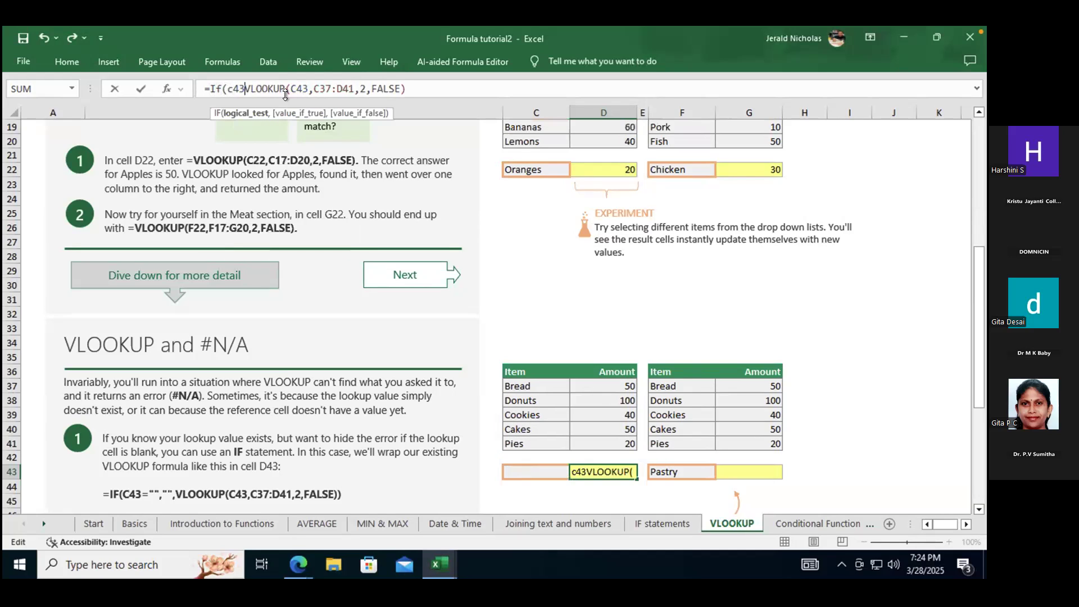
{"action": "type", "text": "="}
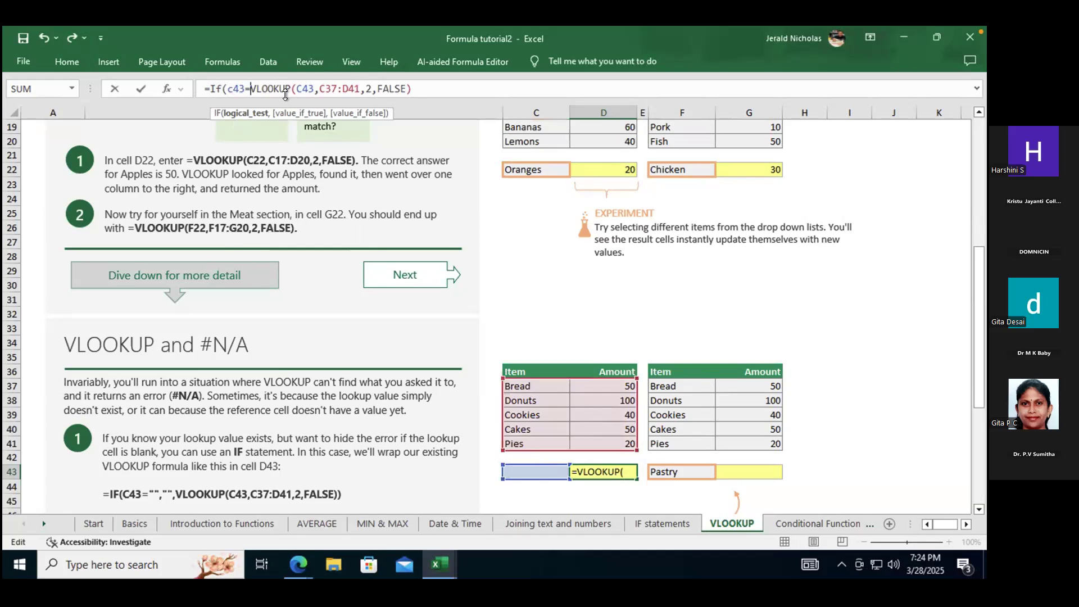
{"action": "type", "text": "\"\""}
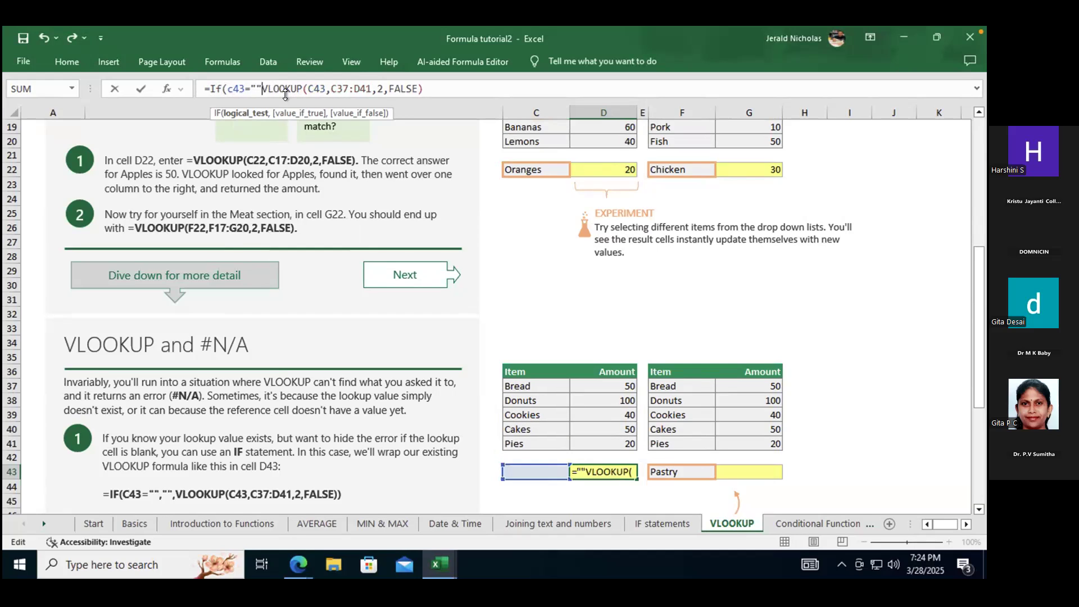
{"action": "type", "text": ","}
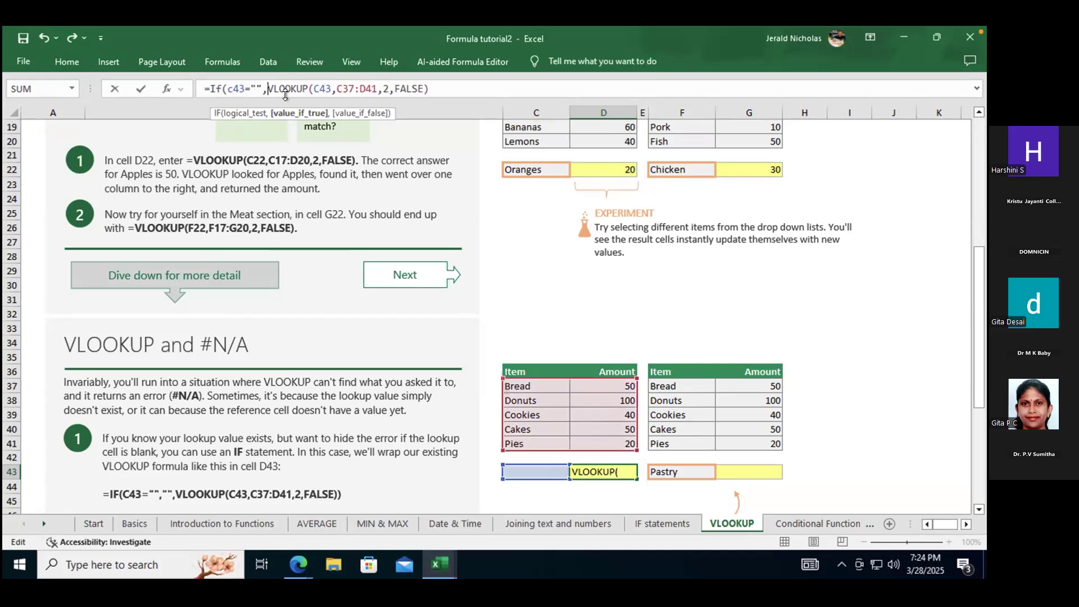
{"action": "type", "text": "\"\""}
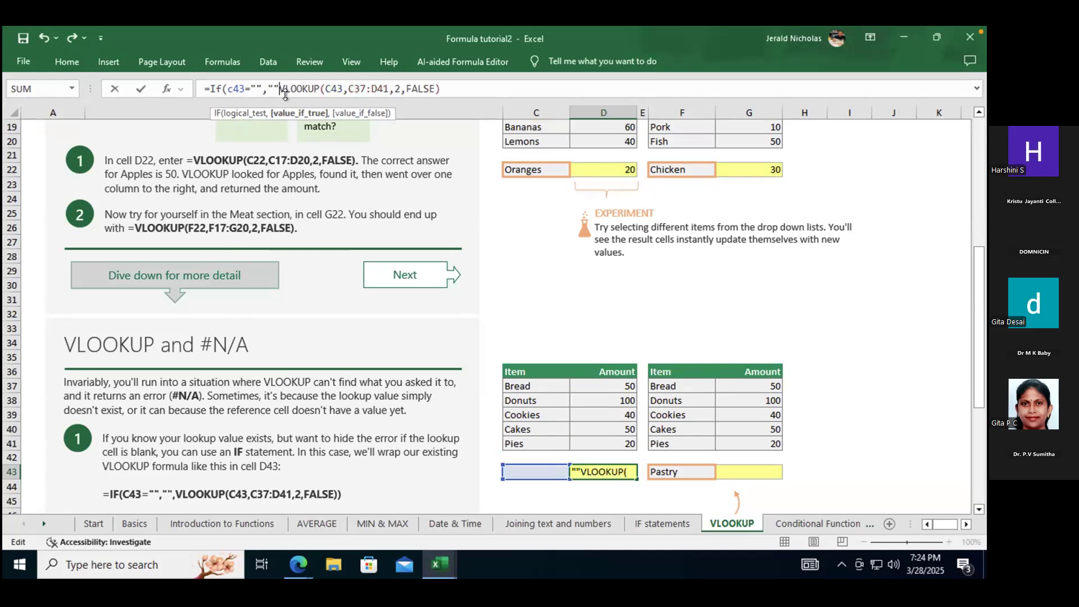
{"action": "type", "text": ","}
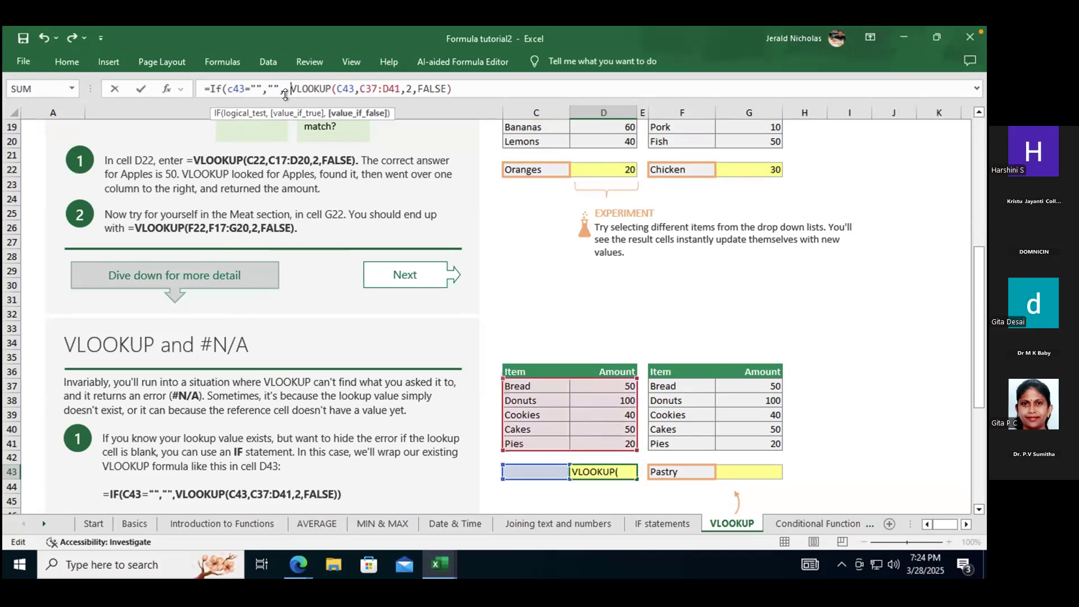
{"action": "key", "text": "Return"}
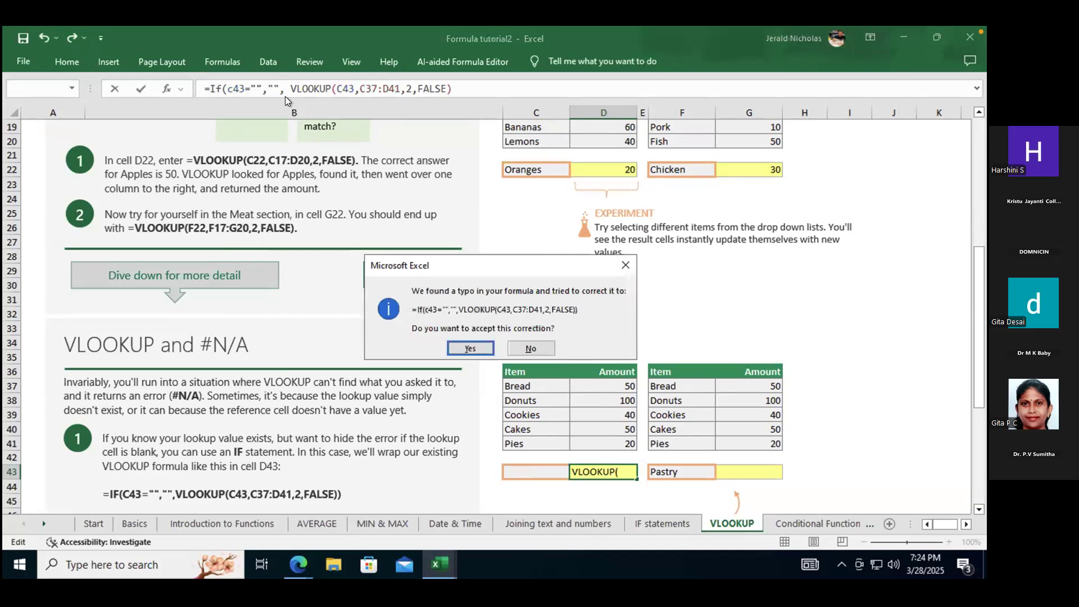
{"action": "key", "text": "Return"}
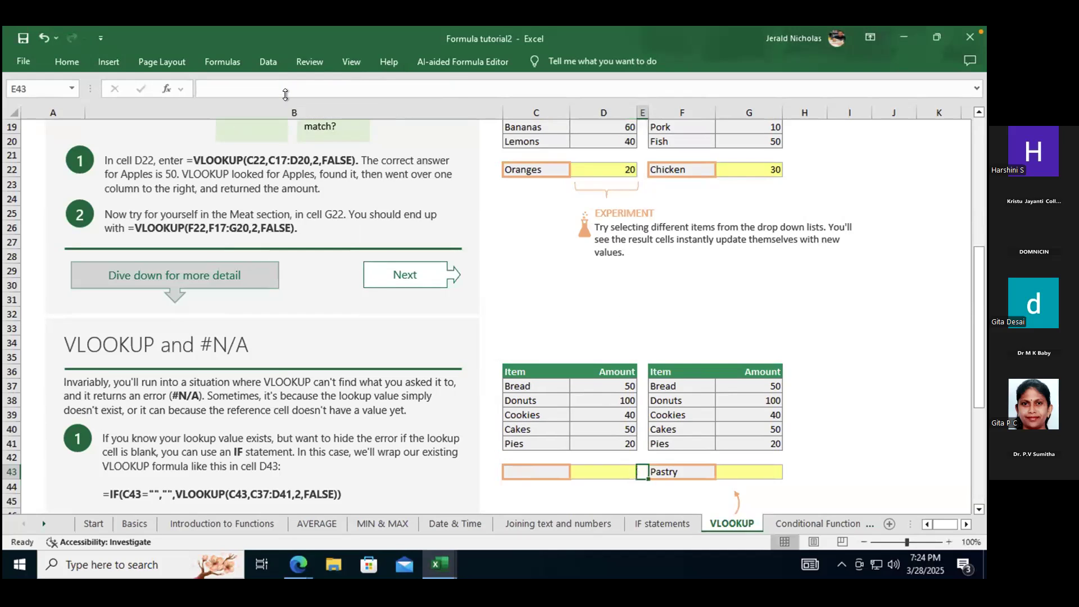
Check the IF-wrapped formula in D43 against its empty lookup cell C43.
{"action": "left_click", "coordinate": [606, 474]}
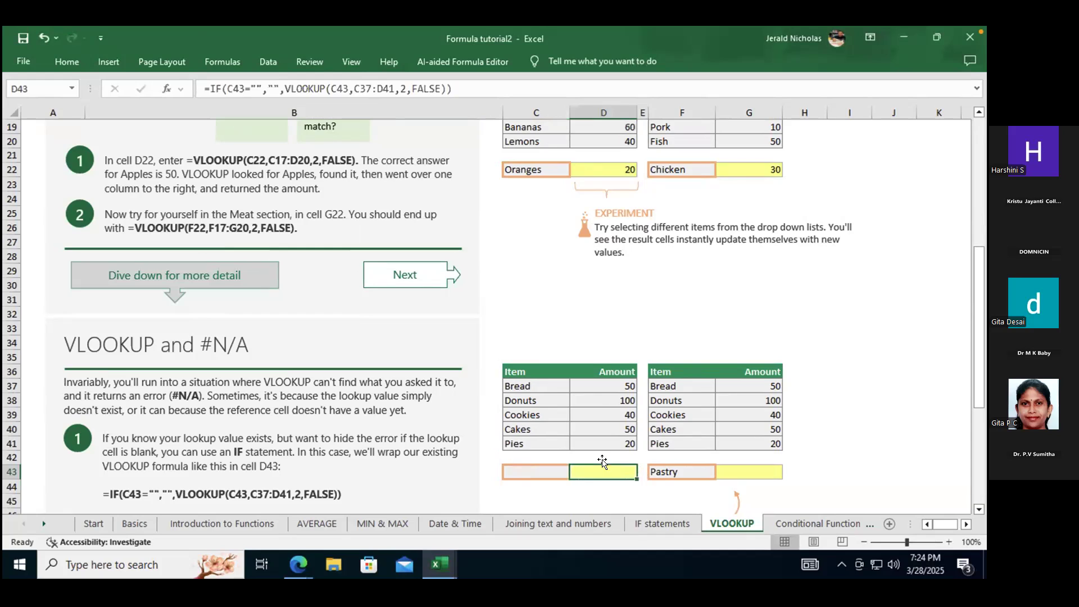
{"action": "left_click", "coordinate": [536, 473]}
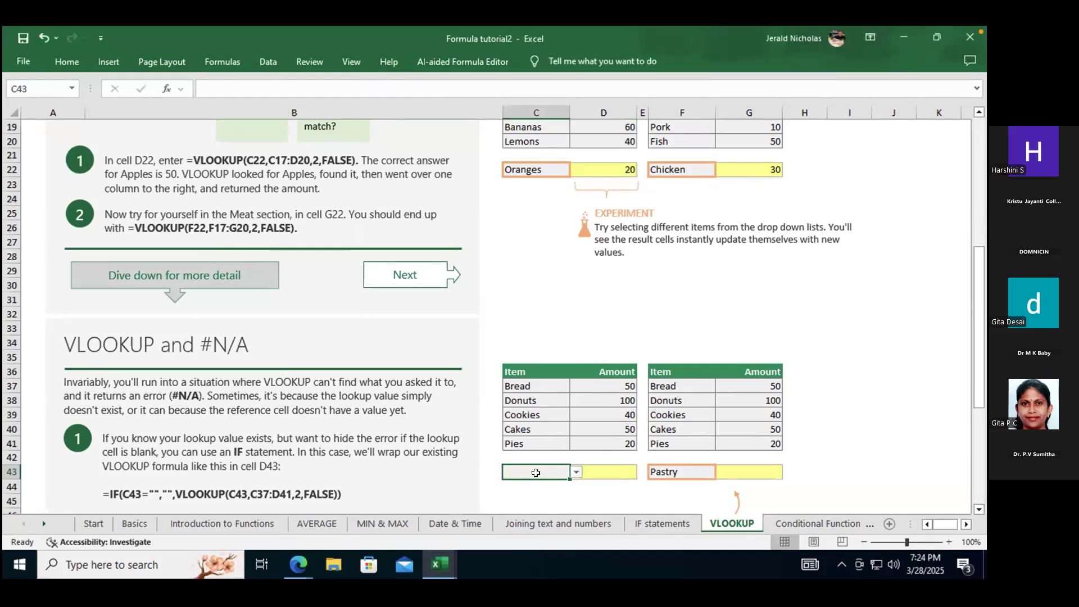
{"action": "left_click", "coordinate": [596, 470]}
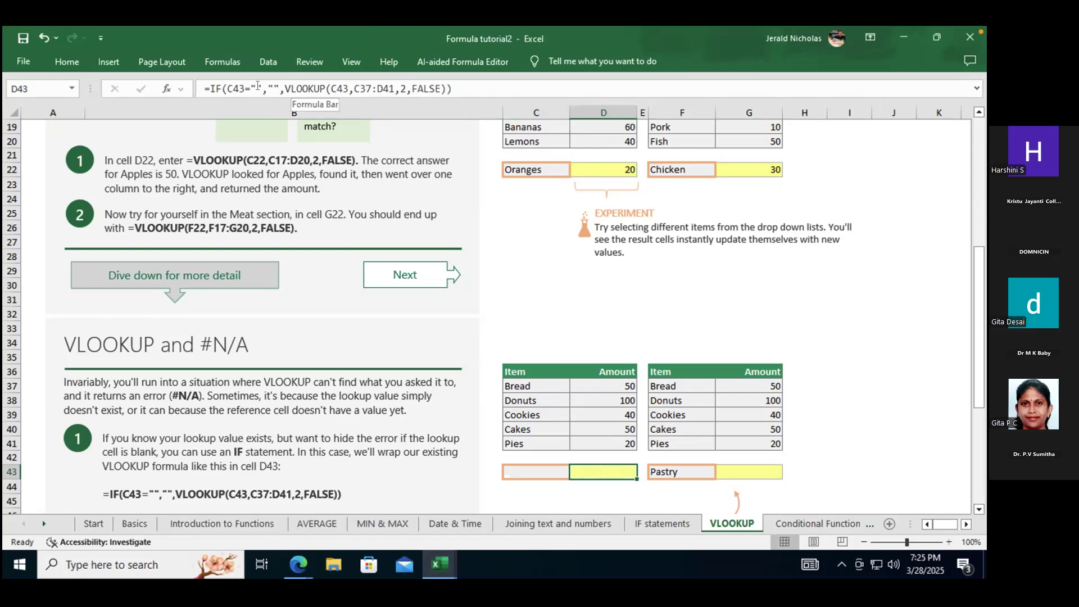
Test the lookup by choosing Donuts in cell C43, and switch the item to Cookies.
{"action": "left_click", "coordinate": [538, 470]}
{"action": "left_click", "coordinate": [577, 471]}
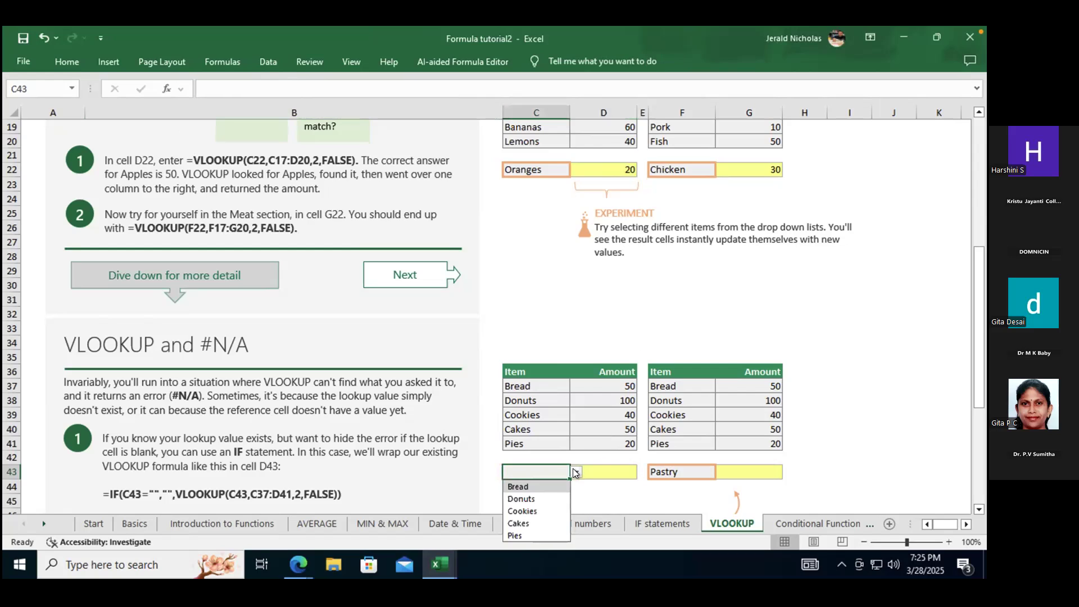
{"action": "left_click", "coordinate": [539, 499]}
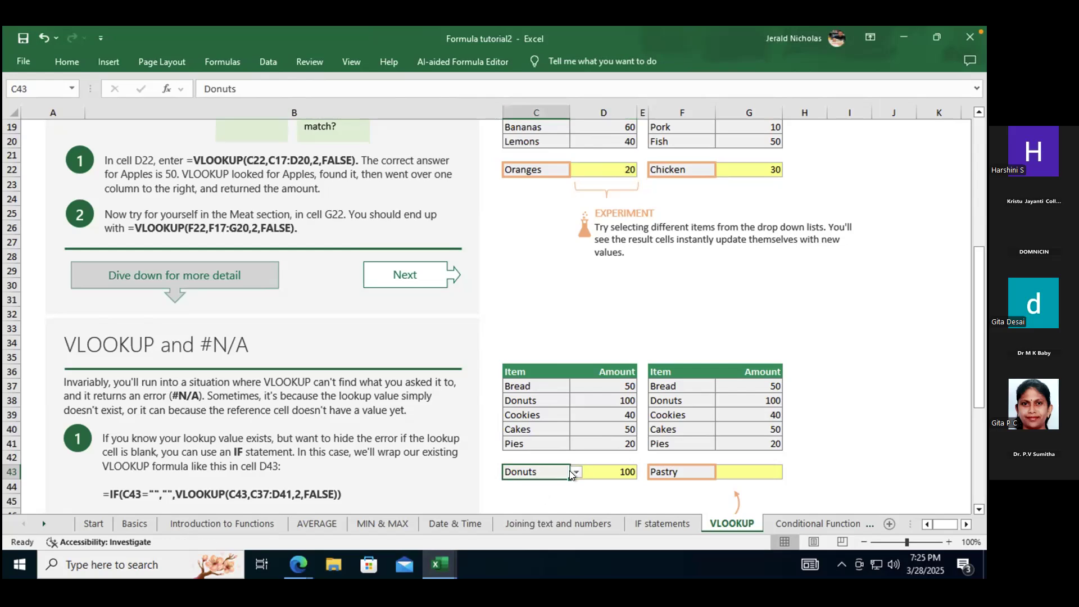
{"action": "left_click", "coordinate": [576, 471]}
{"action": "left_click", "coordinate": [552, 508]}
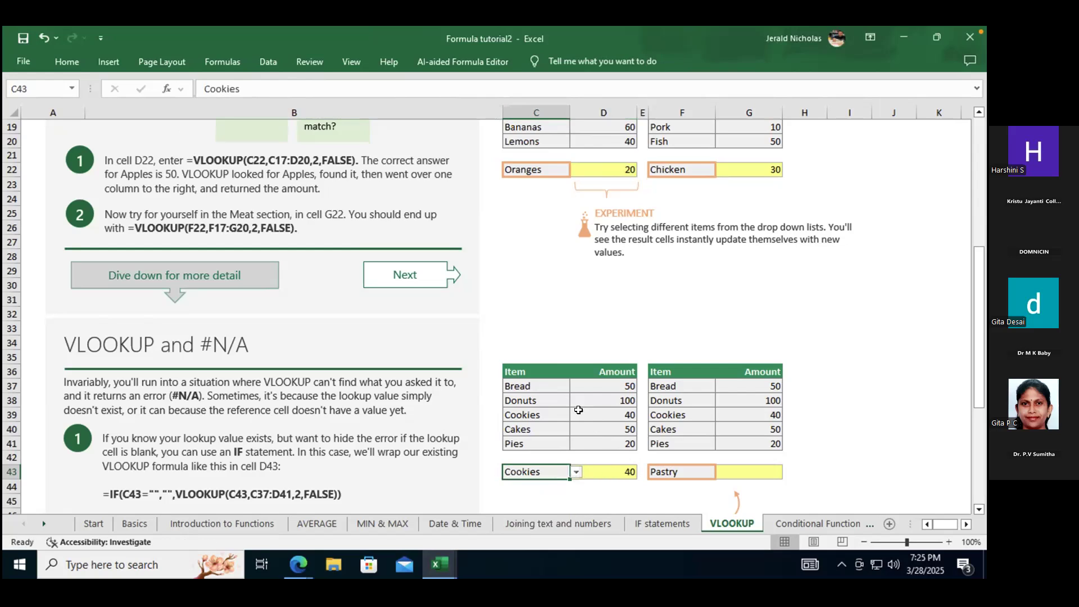
Skim the IFERROR instructions and the important detail note on the VLOOKUP sheet.
{"action": "scroll", "coordinate": [753, 428], "scroll_direction": "down", "scroll_amount": 13}
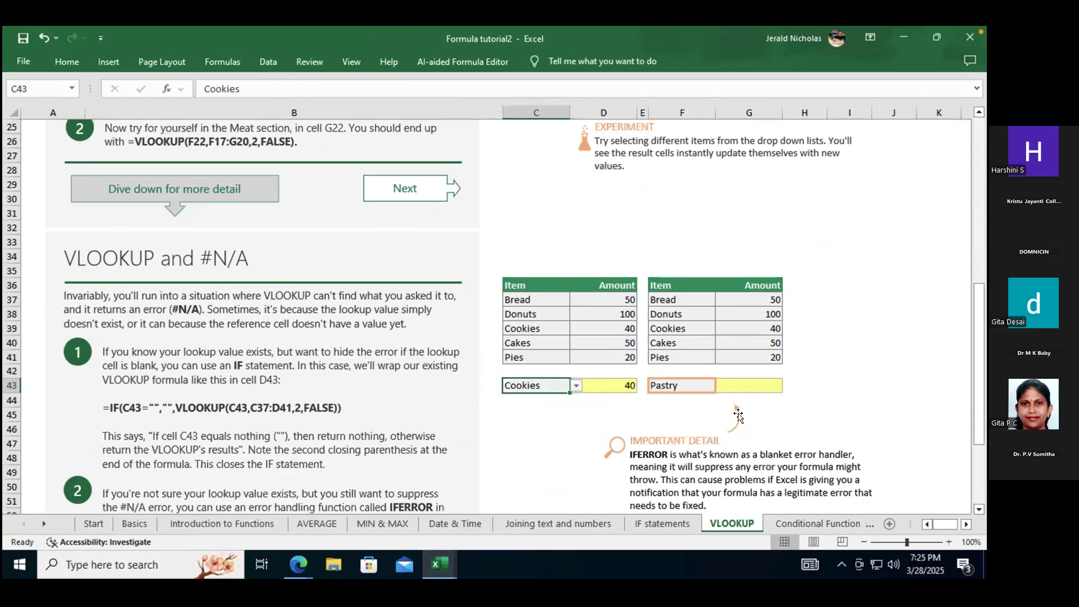
{"action": "scroll", "coordinate": [632, 378], "scroll_direction": "up", "scroll_amount": 19}
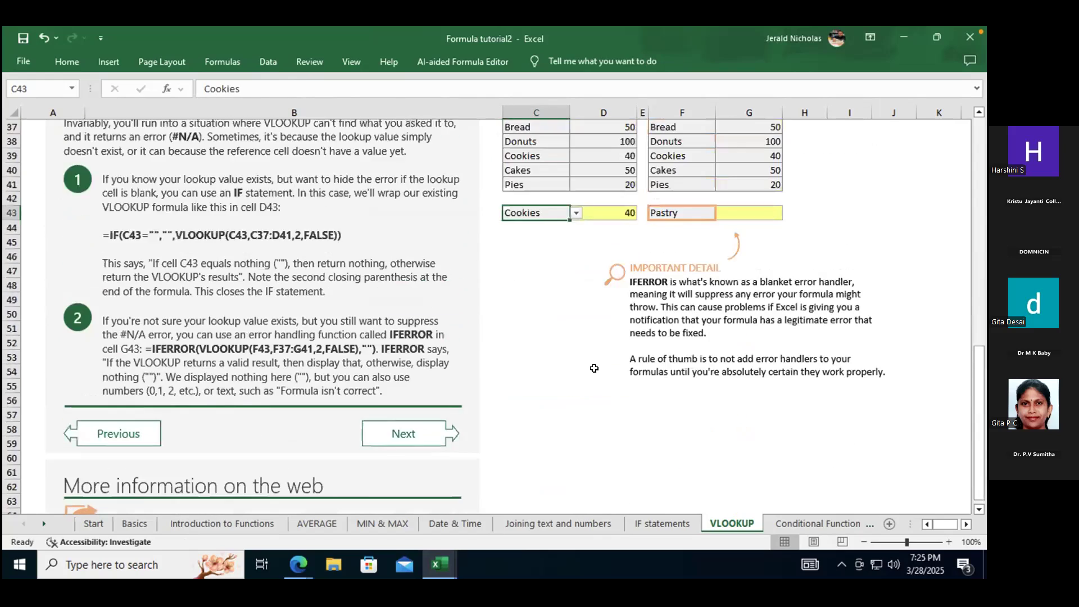
{"action": "scroll", "coordinate": [584, 360], "scroll_direction": "down", "scroll_amount": 4}
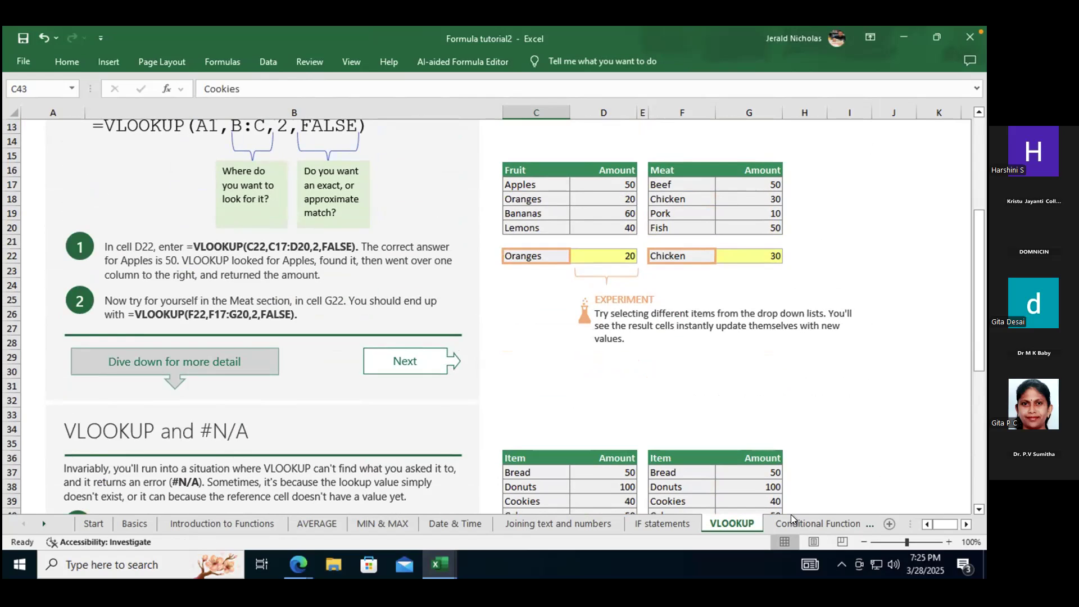
Browse the remaining sheets, including Formula Errors, Learn more and Function Wizard, and return to the Conditional Functions sheet.
{"action": "left_click", "coordinate": [807, 524]}
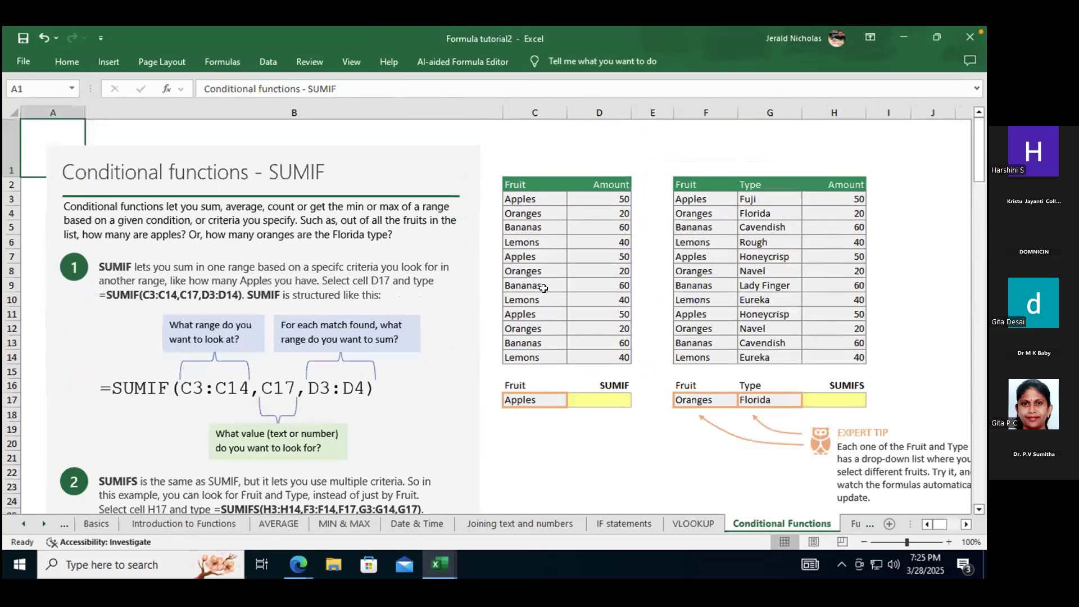
{"action": "left_click", "coordinate": [854, 523]}
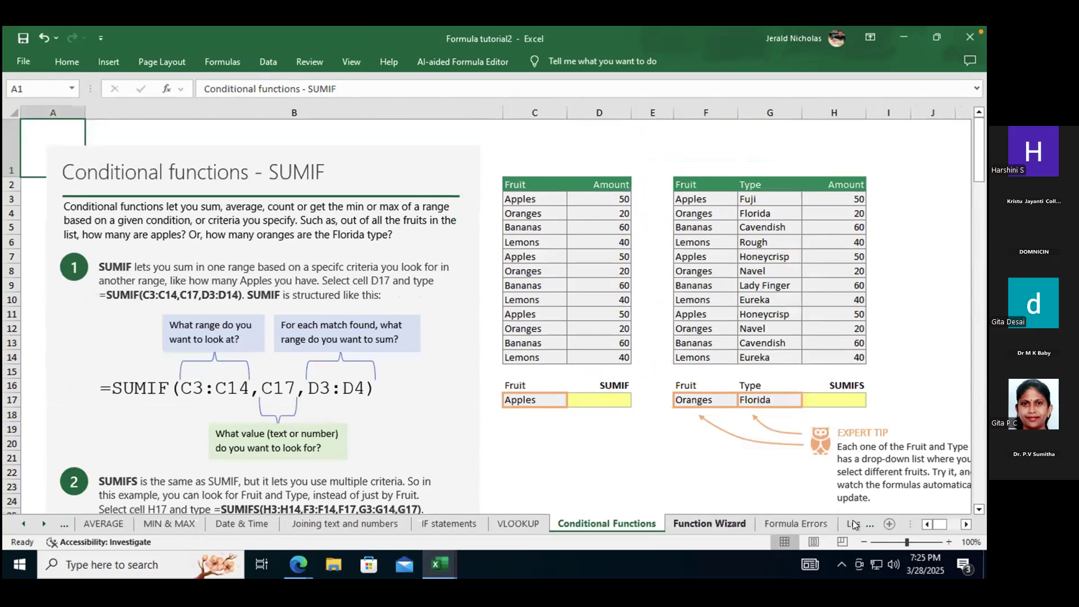
{"action": "left_click", "coordinate": [804, 521]}
{"action": "left_click", "coordinate": [849, 518]}
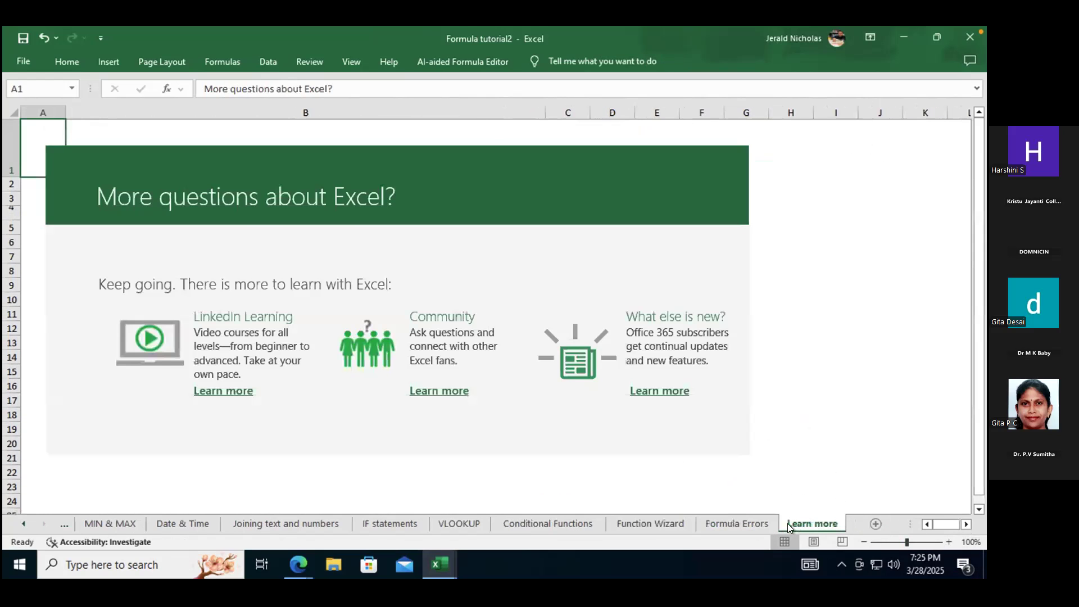
{"action": "left_click", "coordinate": [736, 523]}
{"action": "left_click", "coordinate": [645, 512]}
{"action": "left_click", "coordinate": [642, 522]}
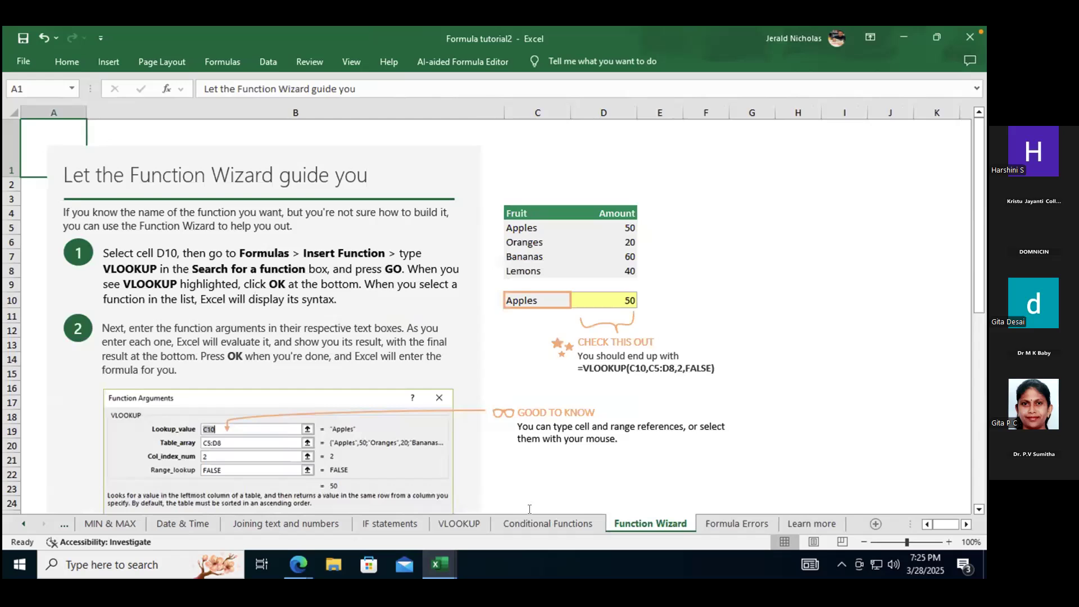
{"action": "left_click", "coordinate": [529, 509]}
{"action": "left_click", "coordinate": [531, 521]}
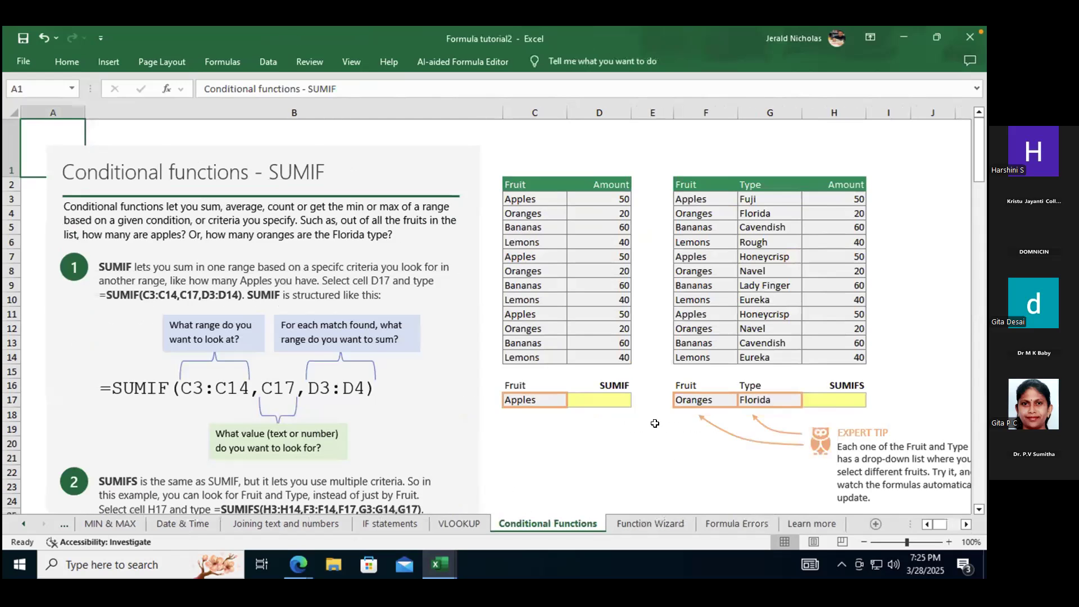
Review the SUMIFS, COUNTIF and COUNTIFS explanations on the Conditional Functions sheet.
{"action": "scroll", "coordinate": [562, 450], "scroll_direction": "down", "scroll_amount": 2}
{"action": "scroll", "coordinate": [566, 449], "scroll_direction": "down", "scroll_amount": 4}
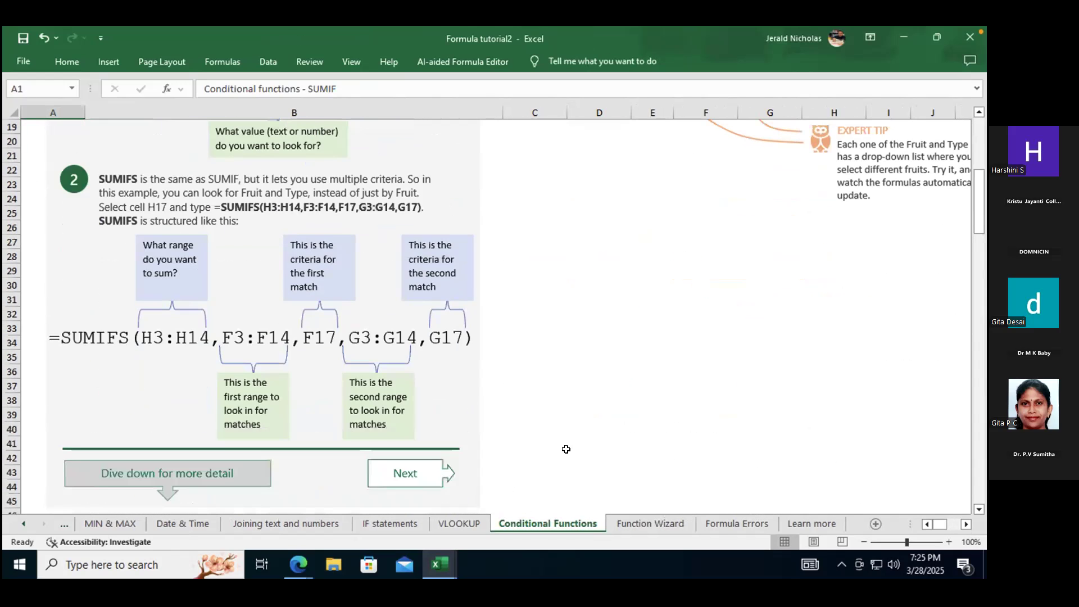
{"action": "scroll", "coordinate": [566, 449], "scroll_direction": "down", "scroll_amount": 12}
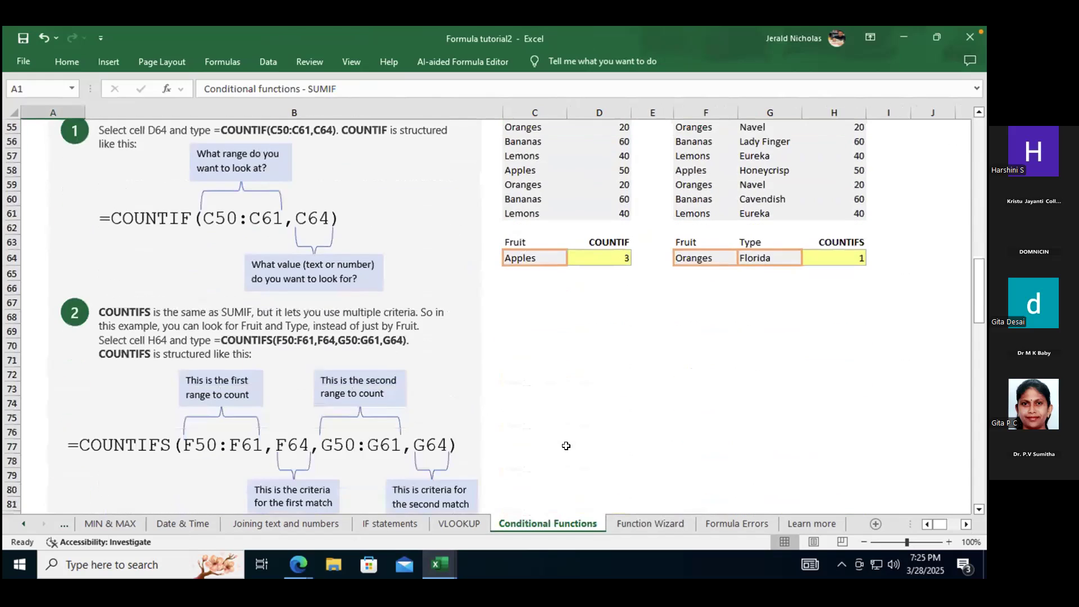
Review the SUMIF and SUMIFS instructions on the Conditional Functions sheet, highlighting the word SUMIF in the heading.
{"action": "scroll", "coordinate": [566, 444], "scroll_direction": "up", "scroll_amount": 18}
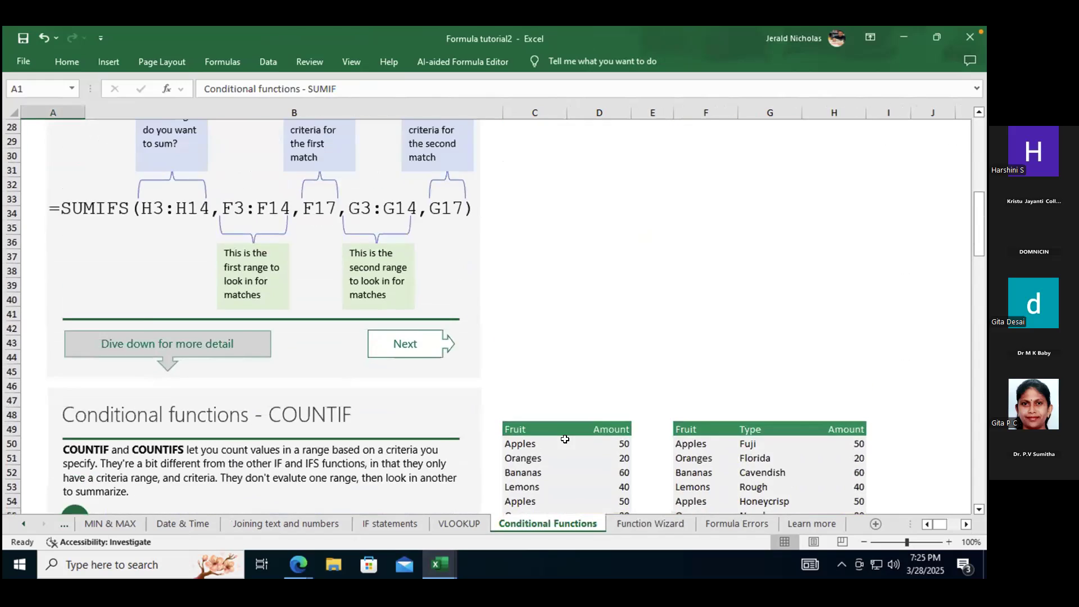
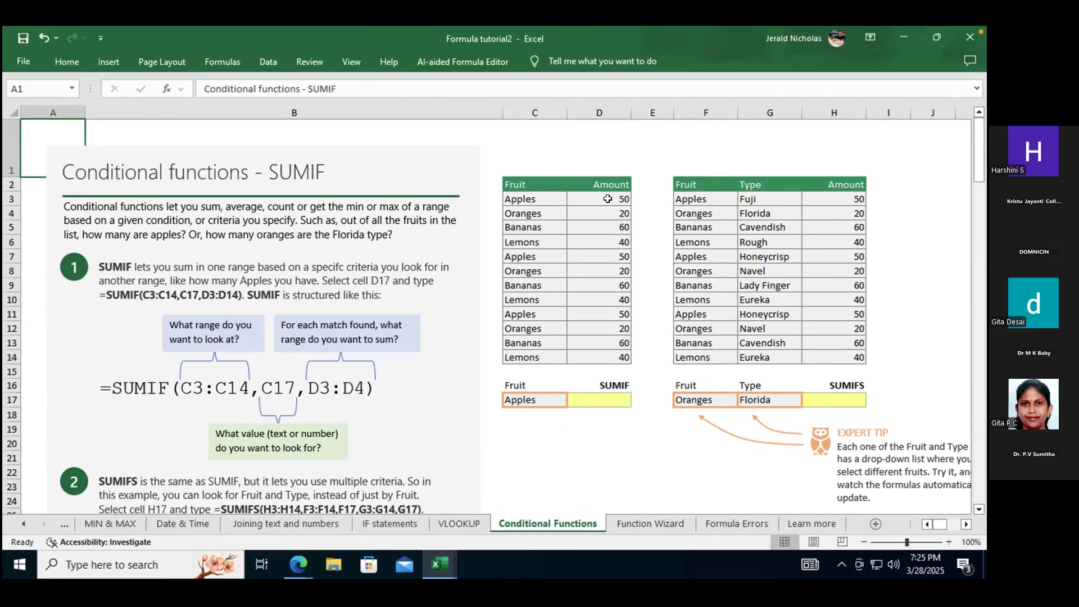
{"action": "scroll", "coordinate": [641, 444], "scroll_direction": "down", "scroll_amount": 2}
{"action": "scroll", "coordinate": [642, 444], "scroll_direction": "down", "scroll_amount": 2}
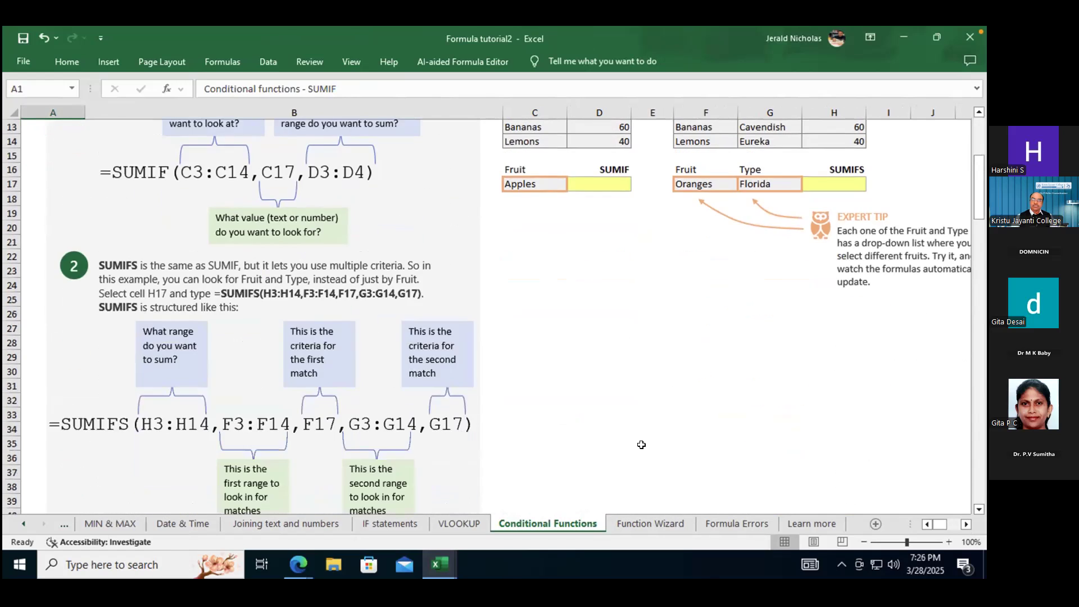
{"action": "scroll", "coordinate": [641, 445], "scroll_direction": "up", "scroll_amount": 4}
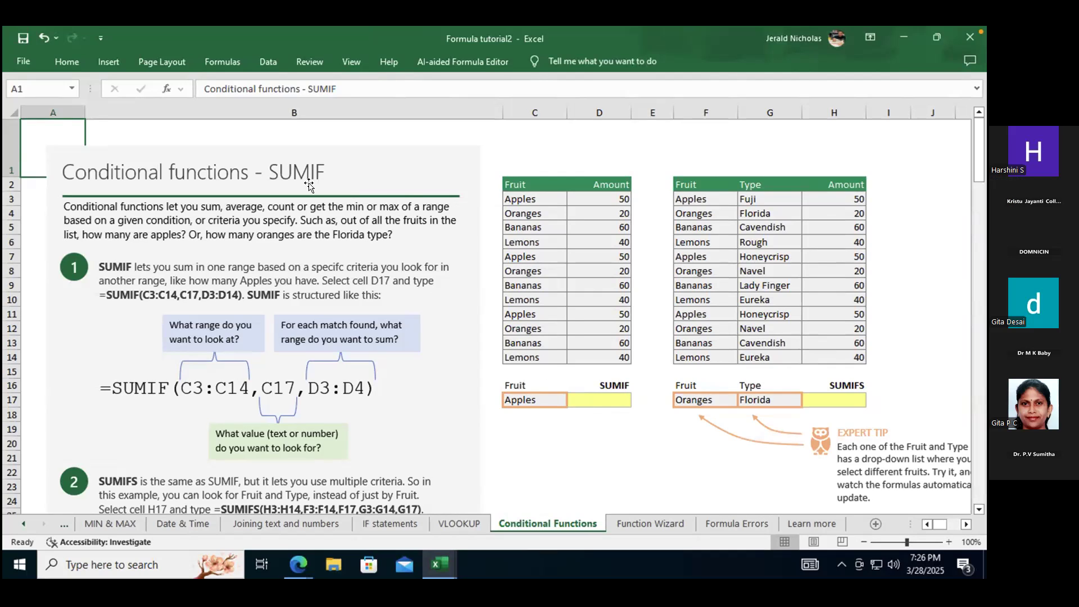
{"action": "double_click", "coordinate": [285, 165]}
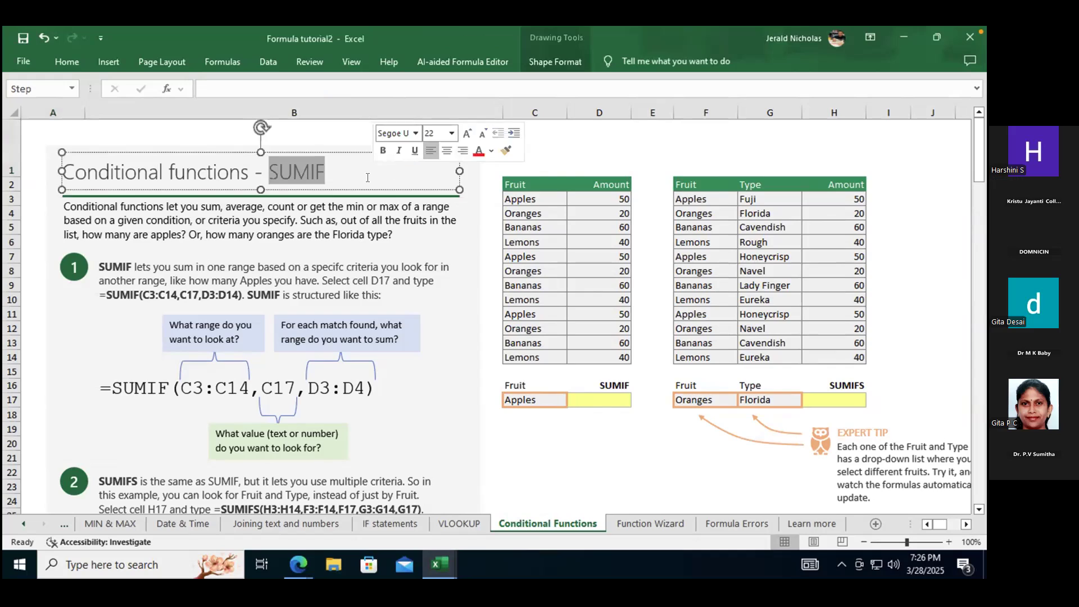
{"action": "left_click", "coordinate": [569, 438]}
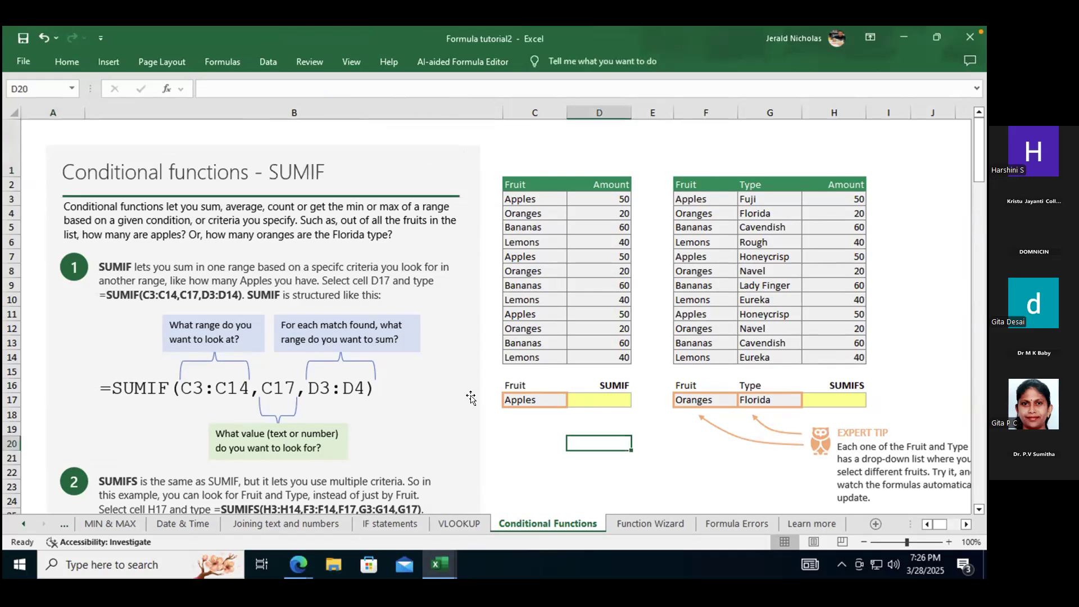
Enter =SUMIF(C3:C14,C17,D3:D14) in cell D17 to total the amounts for the fruit named in C17.
{"action": "left_click", "coordinate": [600, 398]}
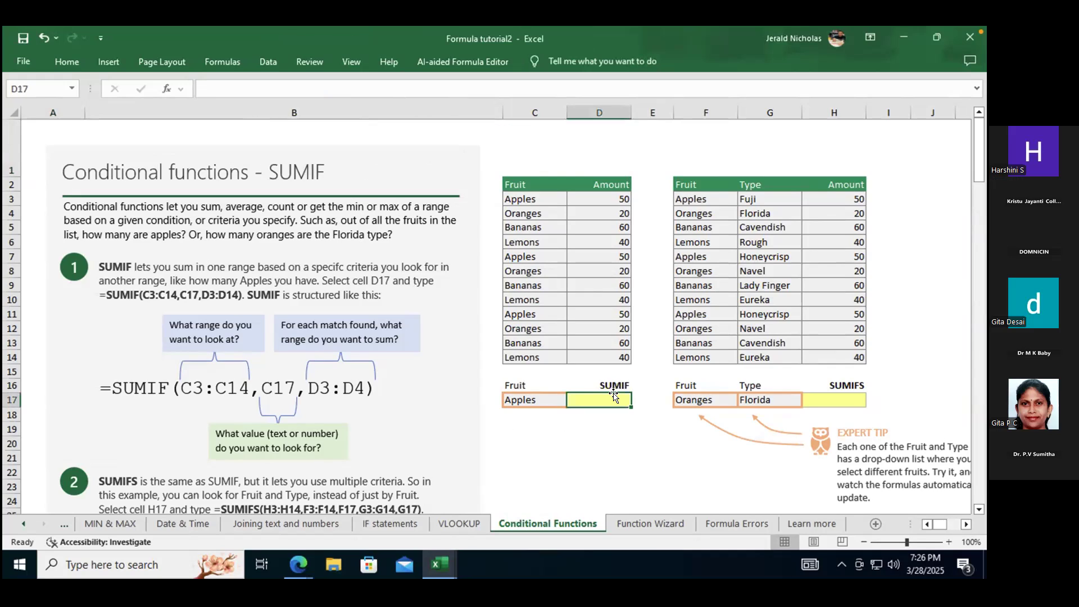
{"action": "type", "text": "=s"}
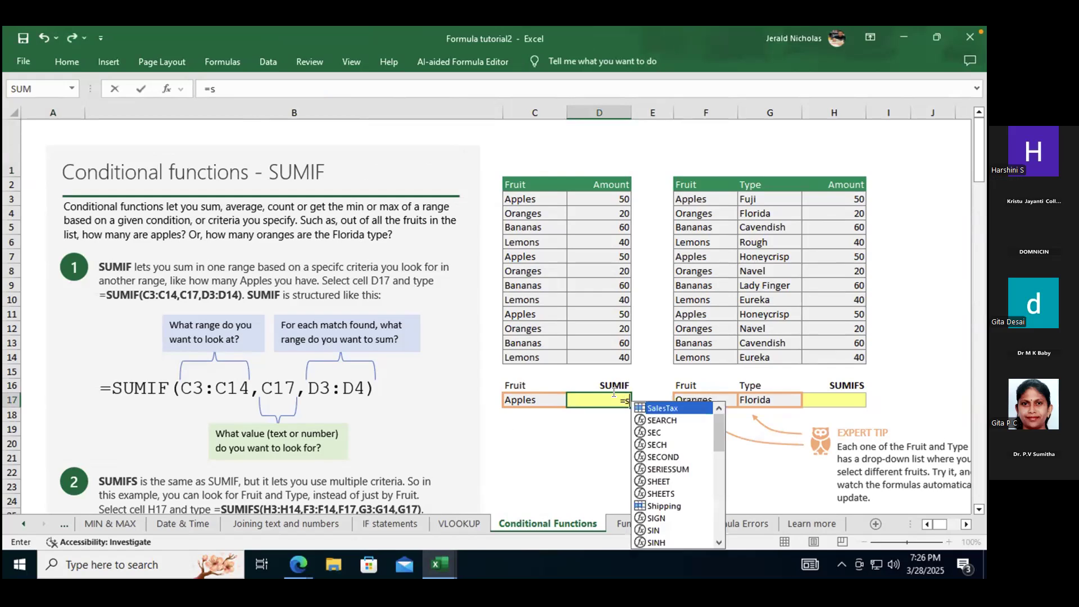
{"action": "type", "text": "umif"}
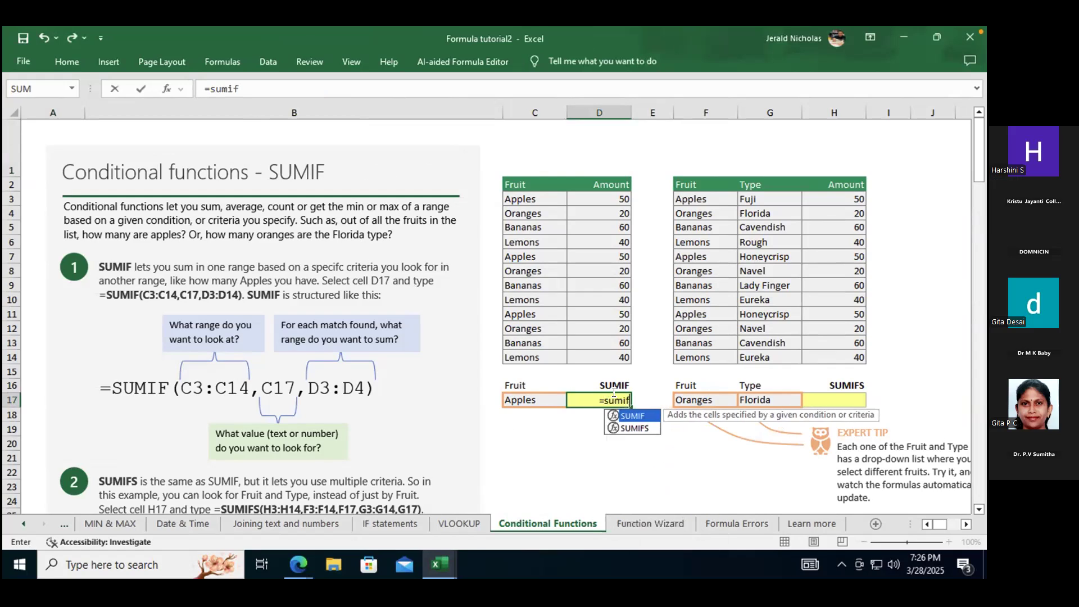
{"action": "type", "text": "("}
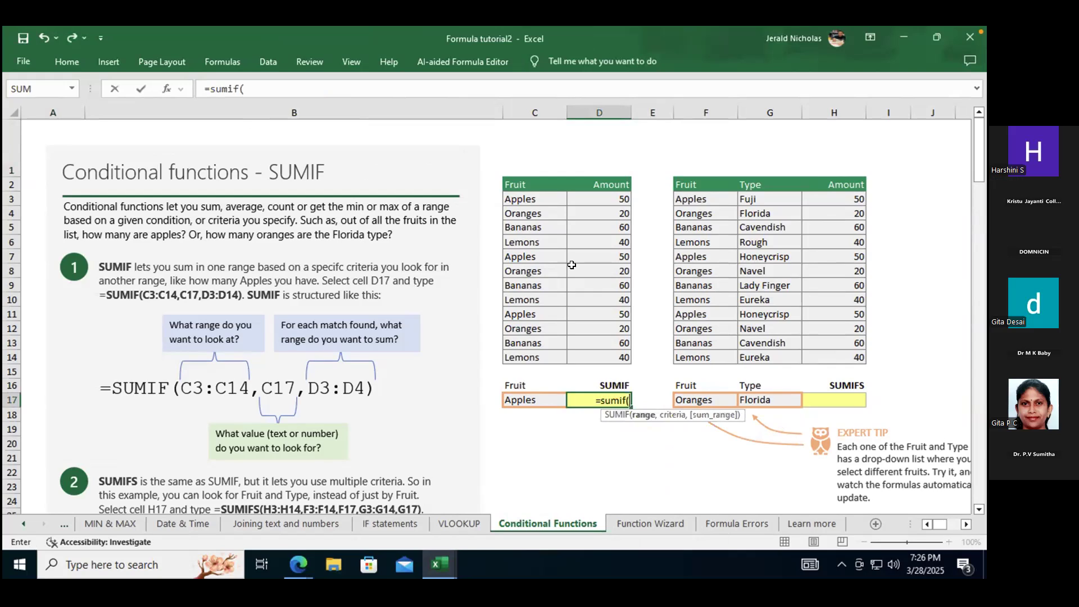
{"action": "left_click_drag", "start_coordinate": [529, 199], "coordinate": [533, 353]}
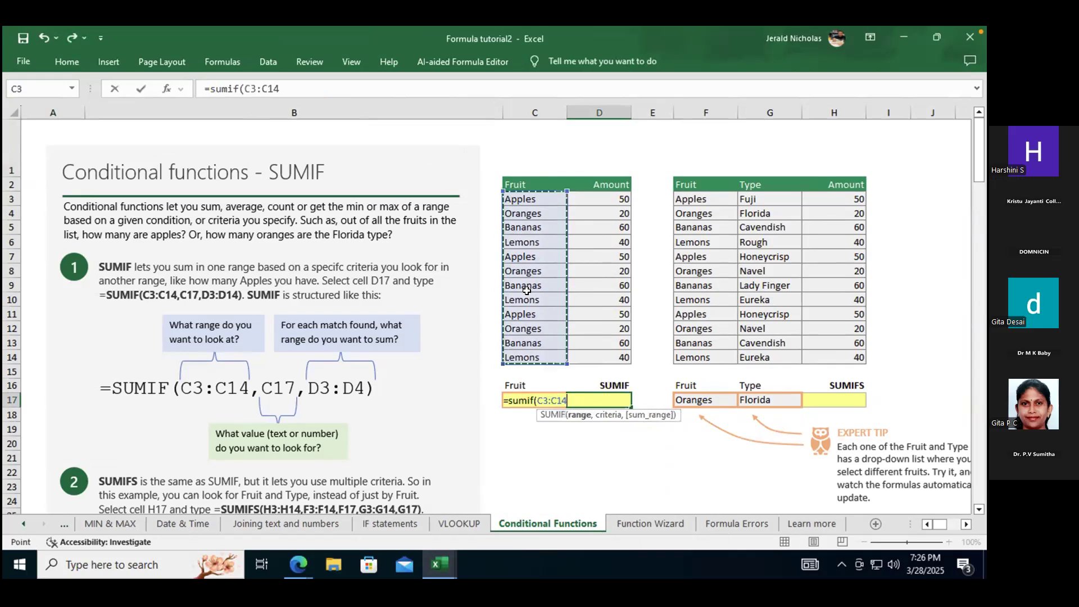
{"action": "type", "text": ","}
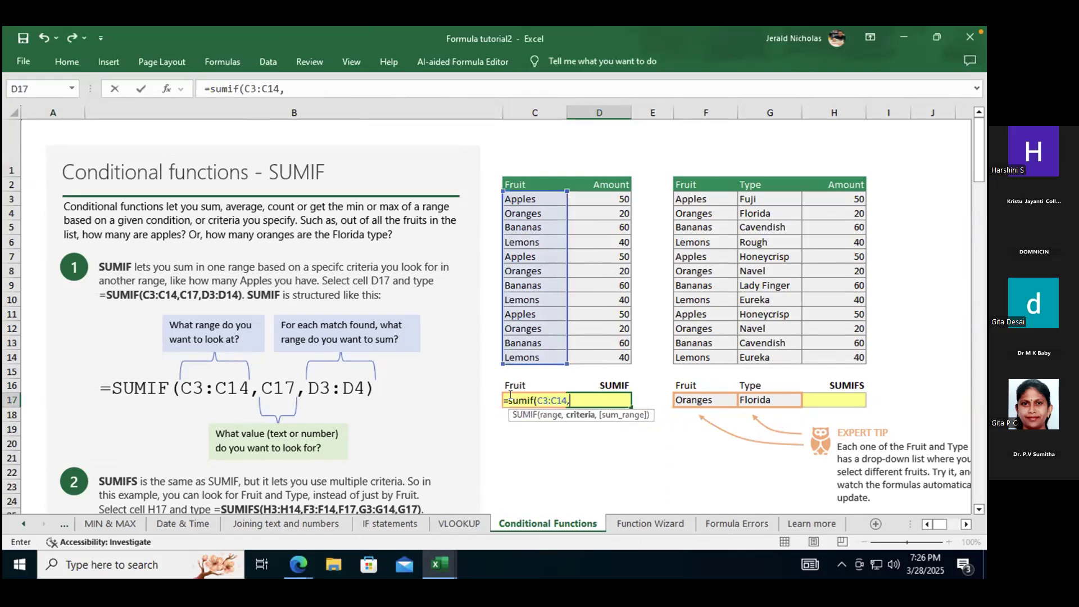
{"action": "type", "text": "C"}
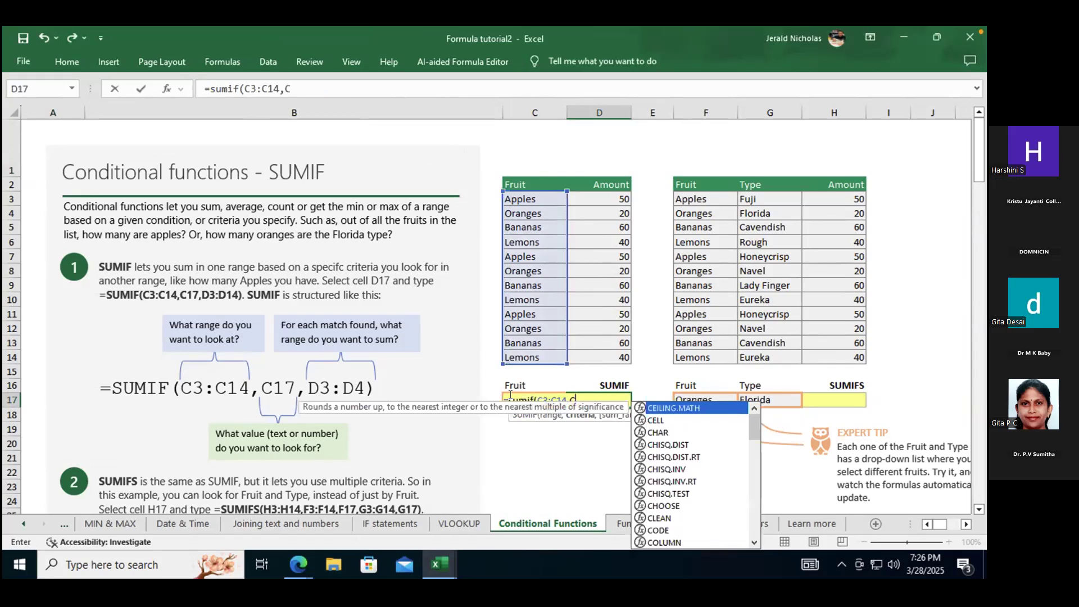
{"action": "type", "text": "17"}
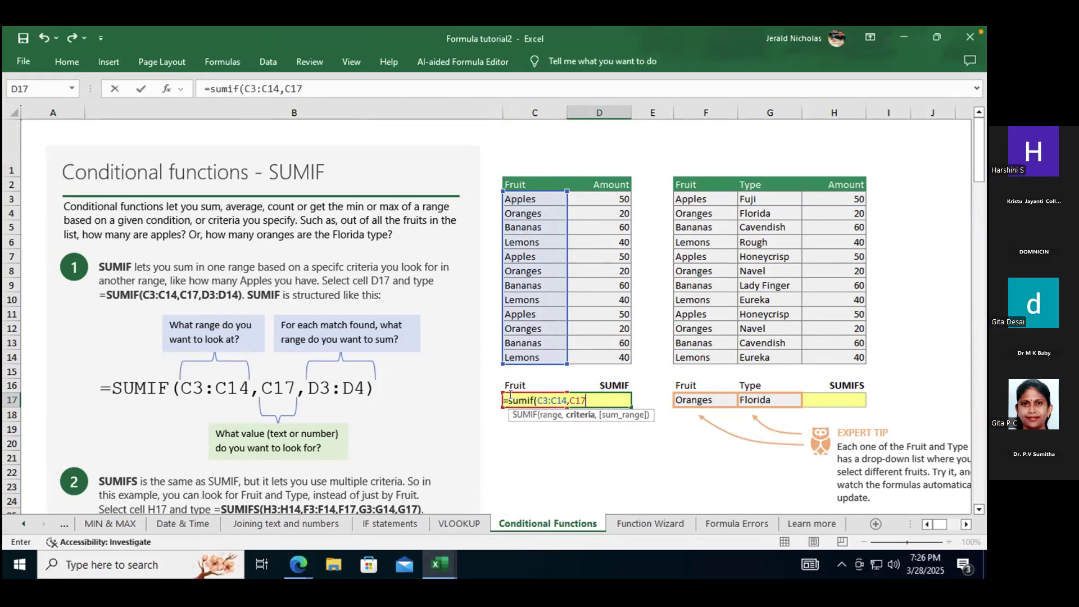
{"action": "type", "text": ","}
{"action": "left_click_drag", "start_coordinate": [610, 197], "coordinate": [609, 357]}
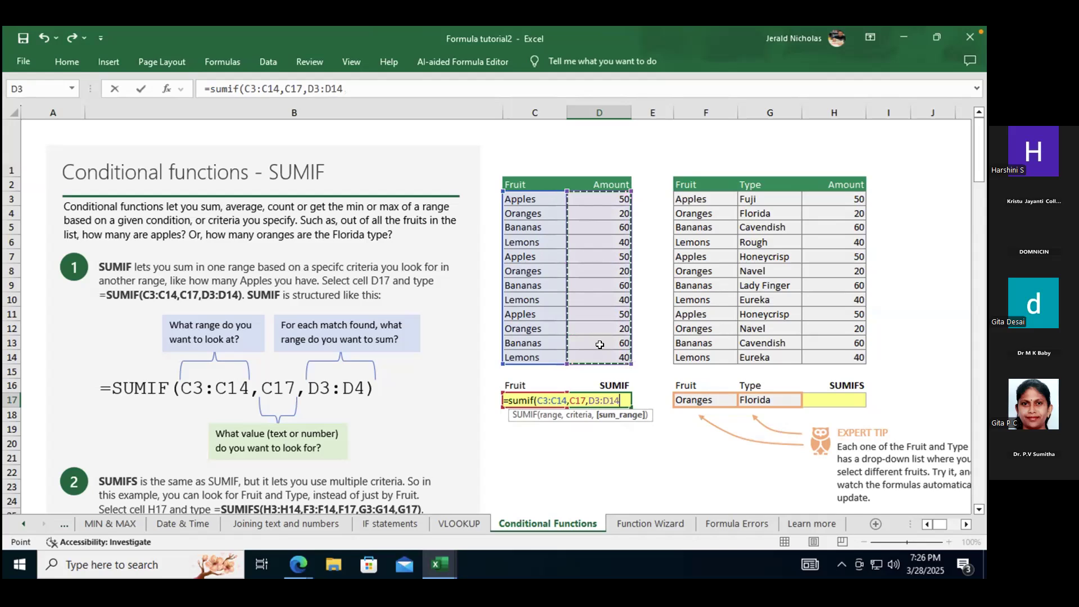
{"action": "key", "text": "Return"}
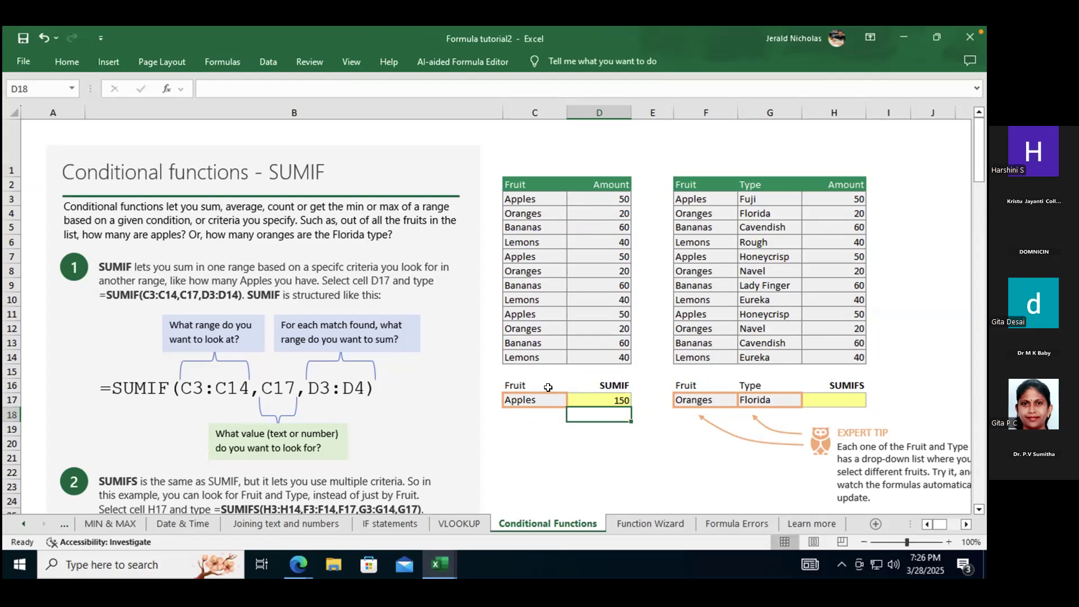
Check the SUMIF formula in D17 against its criterion in C17 and the matching Apples rows in the fruit table.
{"action": "left_click", "coordinate": [586, 399]}
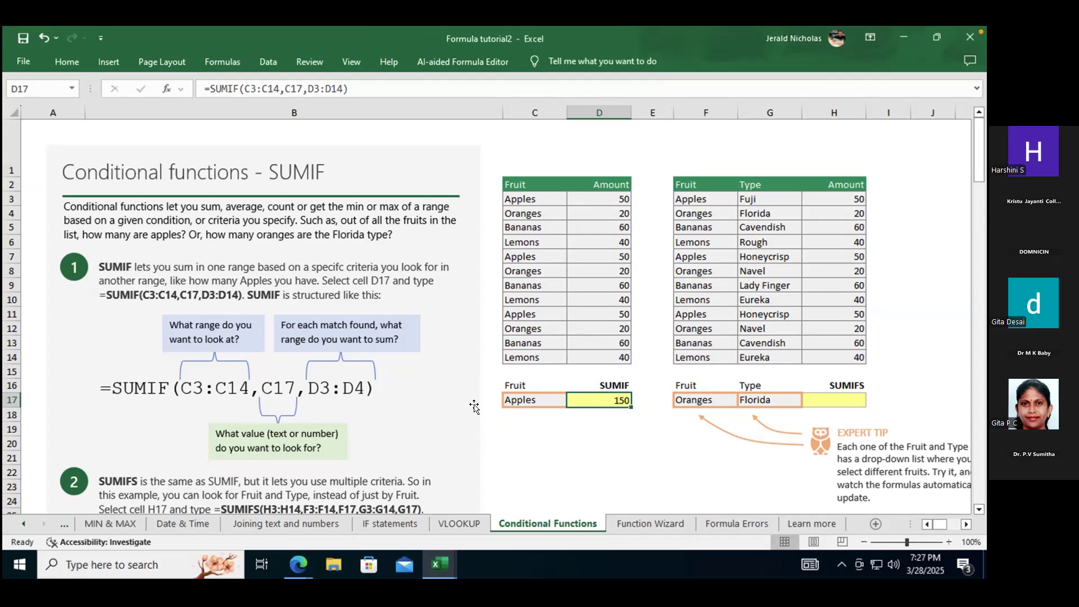
{"action": "left_click", "coordinate": [550, 399]}
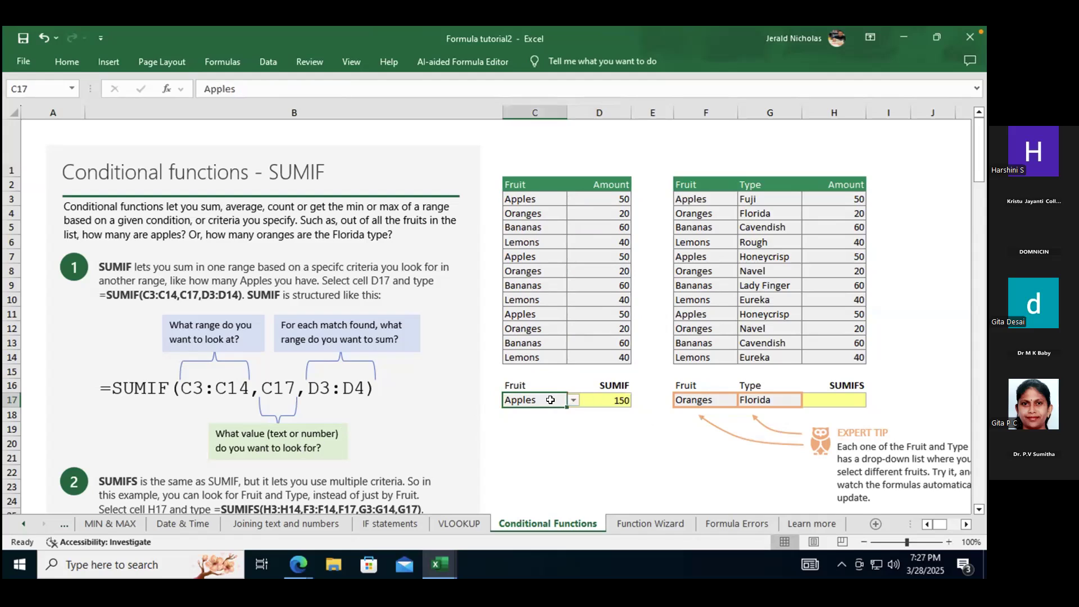
{"action": "left_click", "coordinate": [593, 402]}
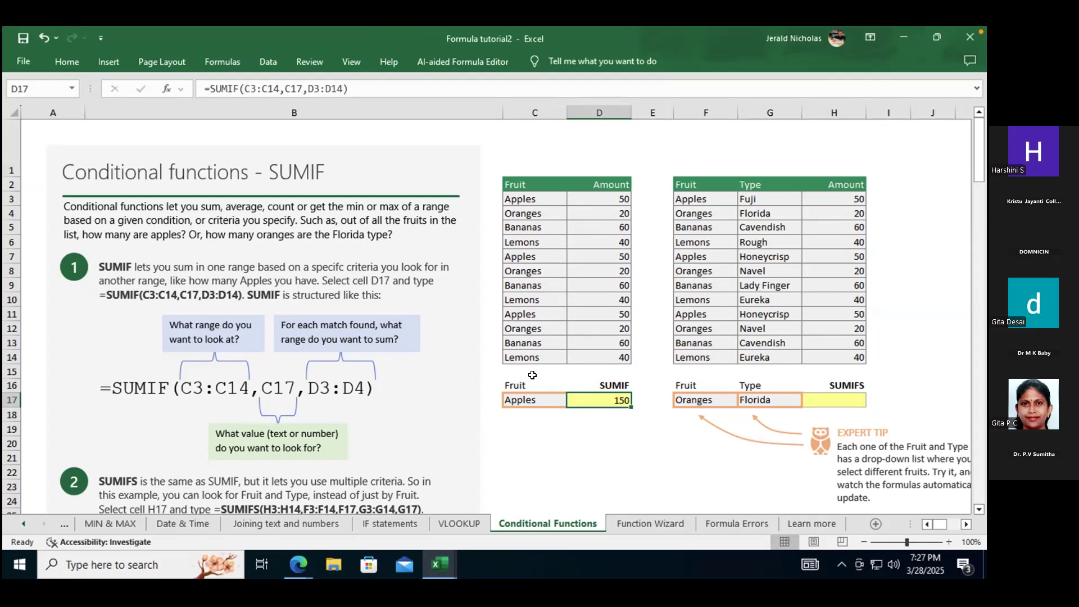
{"action": "left_click", "coordinate": [548, 195]}
{"action": "left_click", "coordinate": [548, 256]}
{"action": "left_click", "coordinate": [550, 311]}
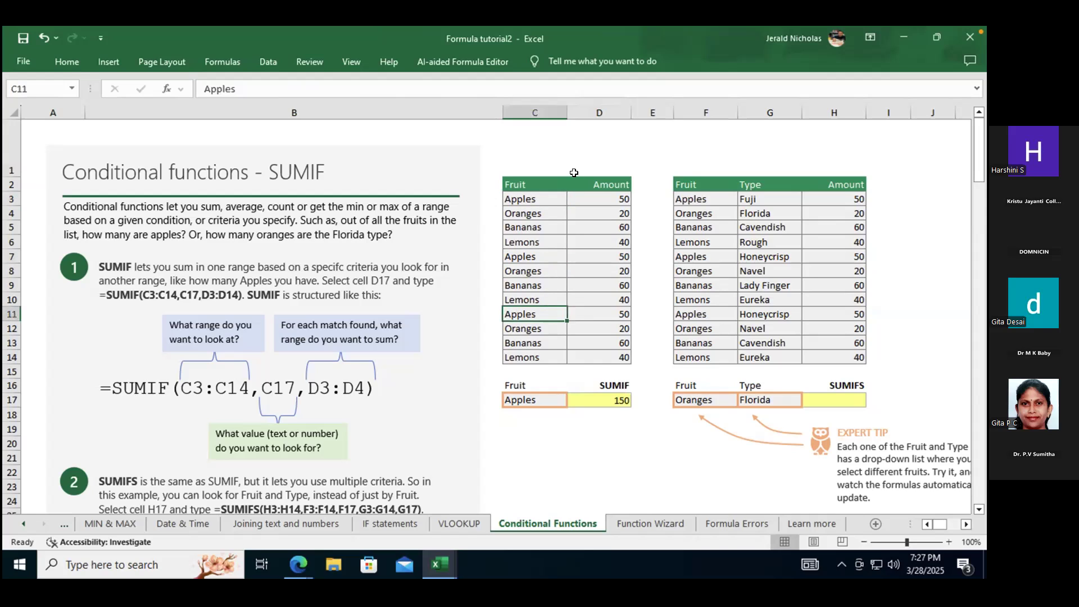
{"action": "left_click", "coordinate": [612, 403]}
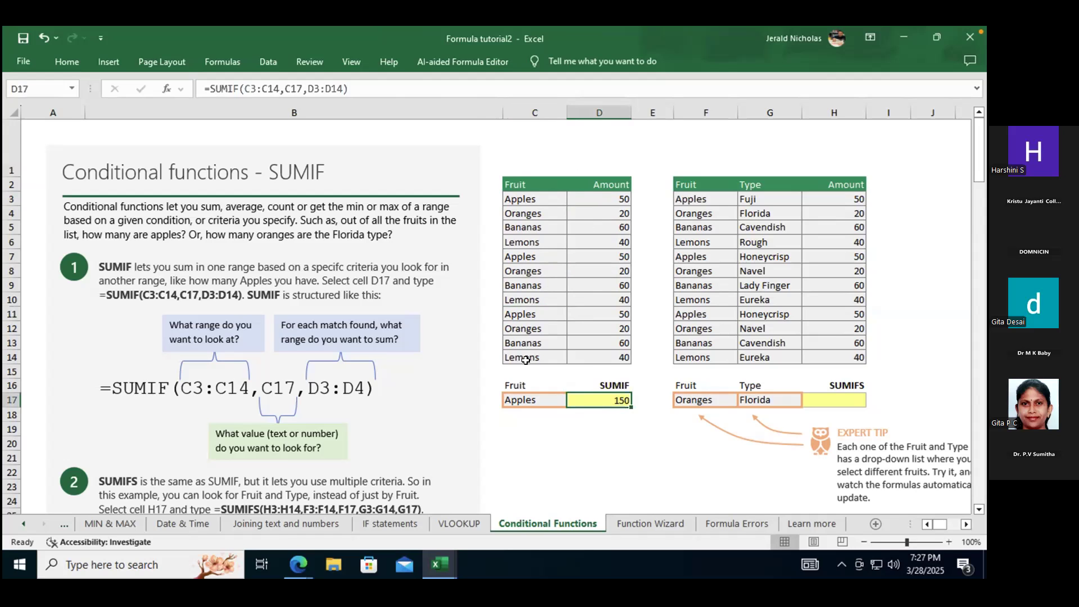
Review the COUNTIF section and the More conditional functions section, highlighting the list of formulas from SUMIF to MINIFS.
{"action": "scroll", "coordinate": [525, 360], "scroll_direction": "down", "scroll_amount": 9}
{"action": "scroll", "coordinate": [525, 360], "scroll_direction": "down", "scroll_amount": 4}
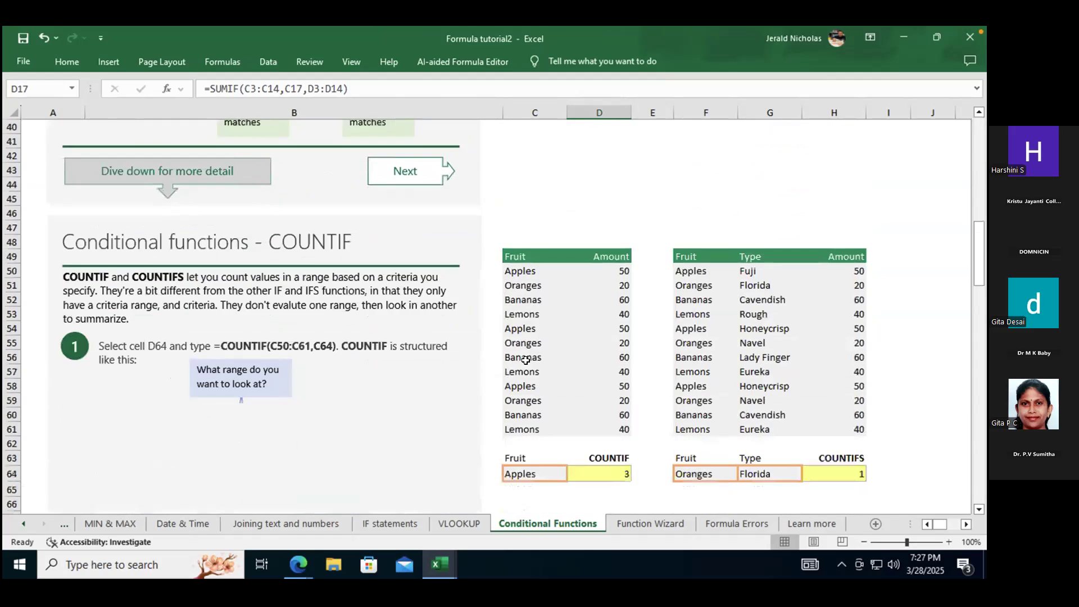
{"action": "scroll", "coordinate": [514, 363], "scroll_direction": "down", "scroll_amount": 4}
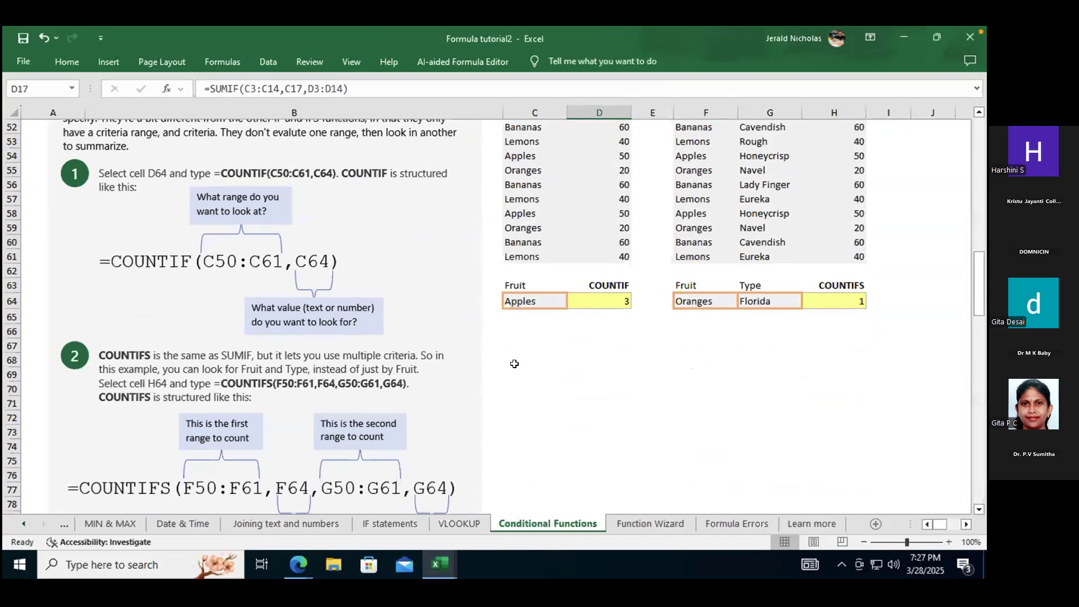
{"action": "scroll", "coordinate": [514, 363], "scroll_direction": "down", "scroll_amount": 12}
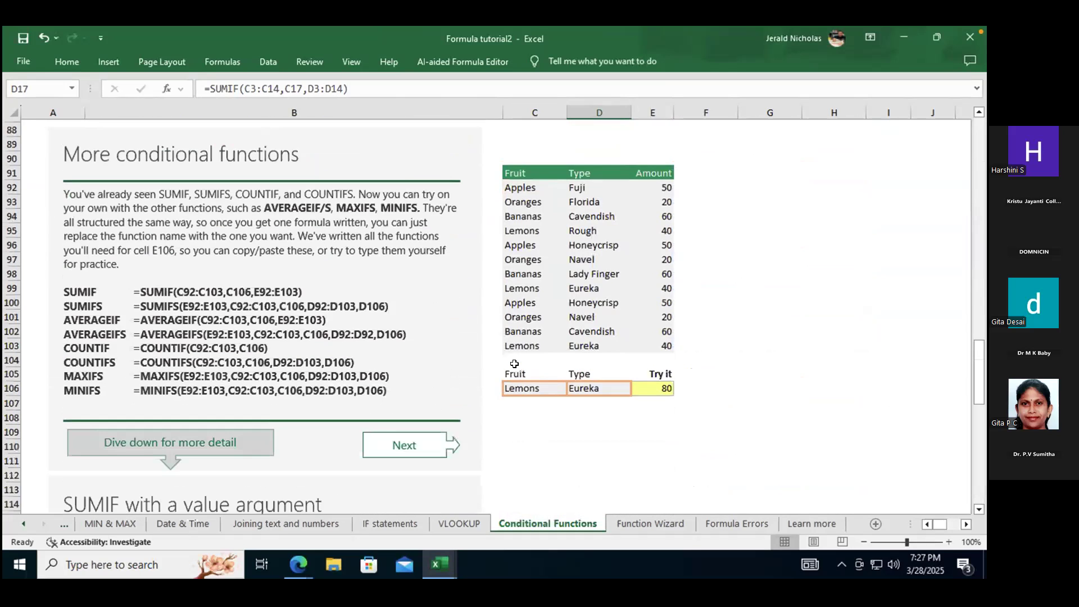
{"action": "left_click", "coordinate": [58, 288]}
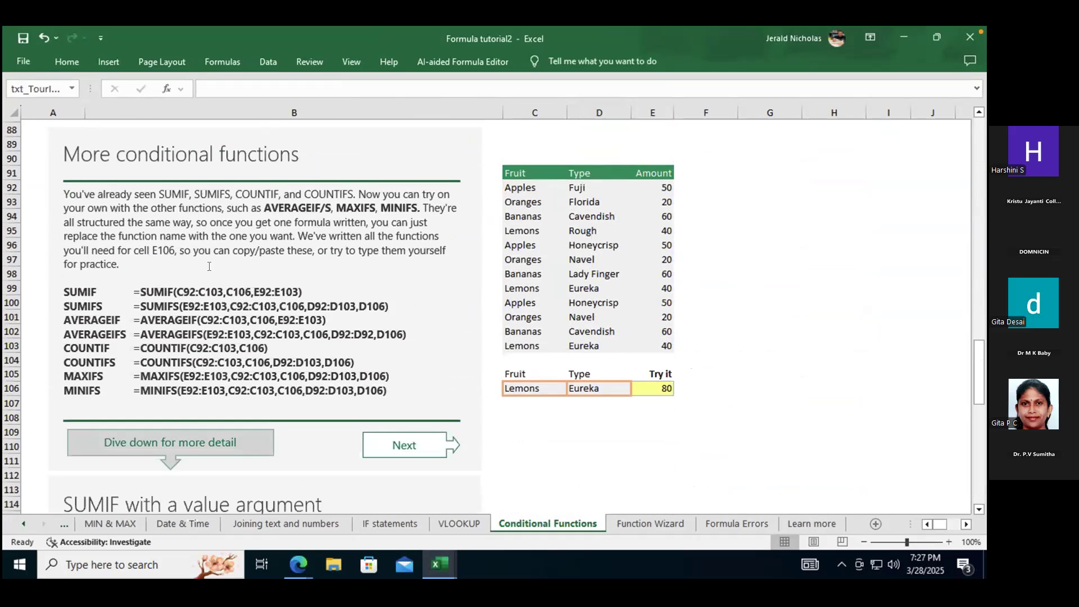
{"action": "left_click", "coordinate": [59, 290]}
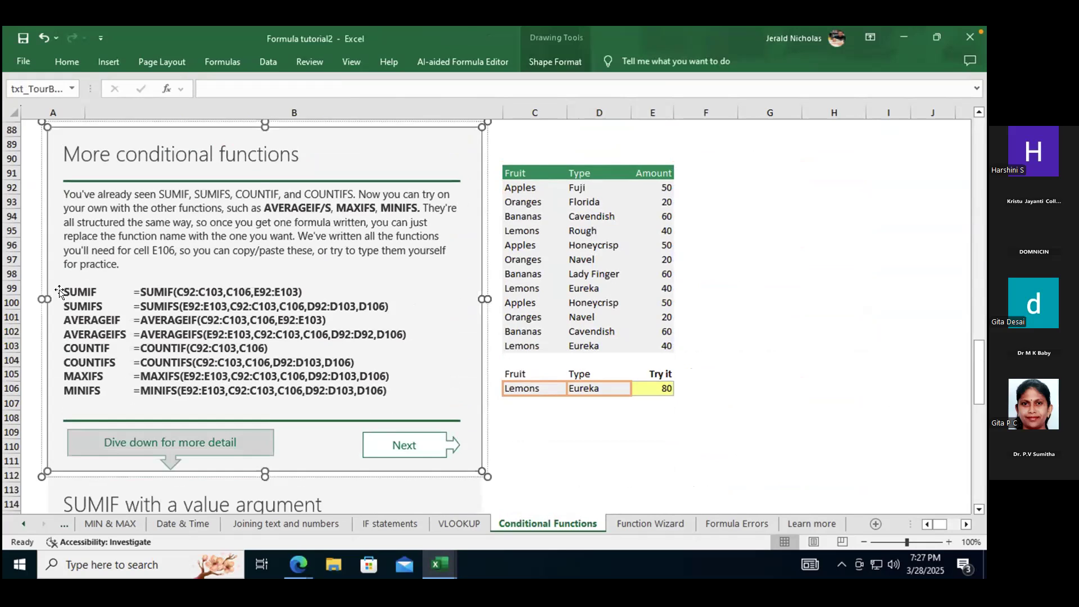
{"action": "left_click", "coordinate": [59, 290]}
{"action": "left_click_drag", "start_coordinate": [64, 290], "coordinate": [417, 391]}
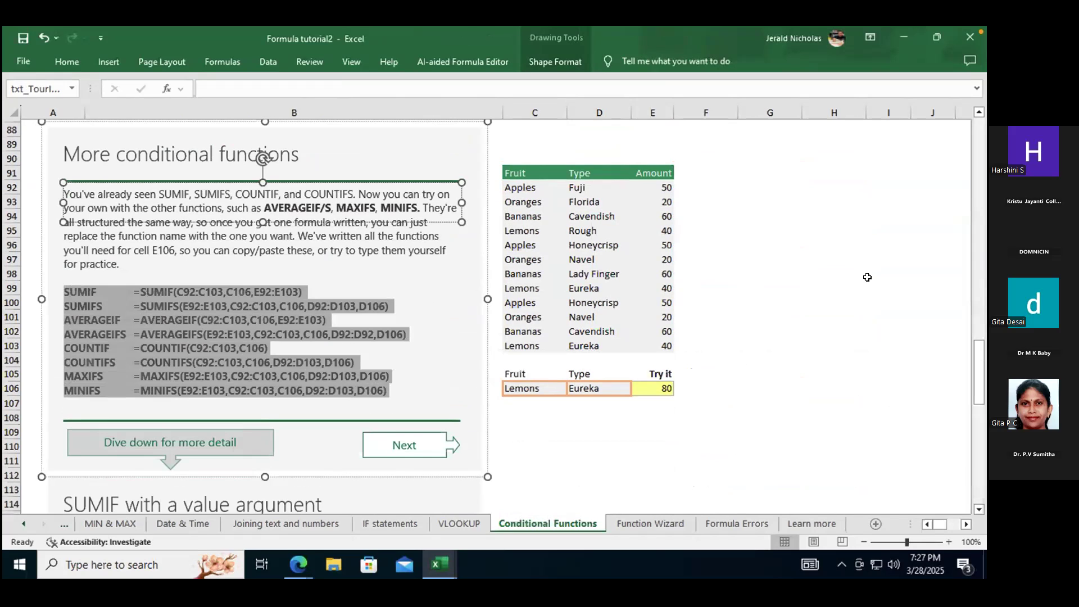
{"action": "left_click", "coordinate": [852, 328]}
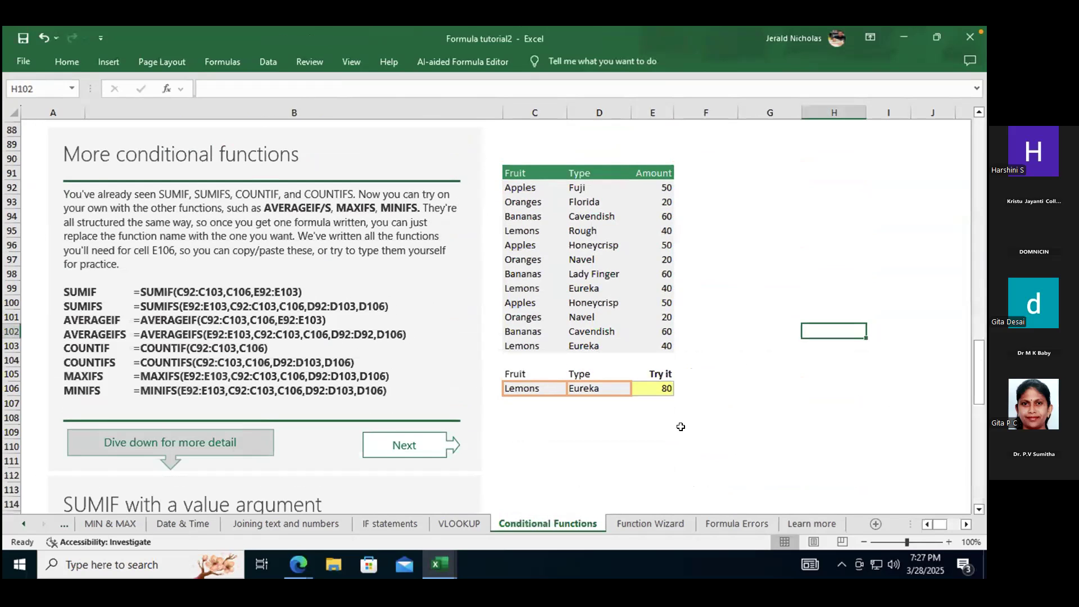
Skim the Function Wizard and Formula Errors sheets, and return to the Function Wizard sheet.
{"action": "left_click", "coordinate": [656, 519]}
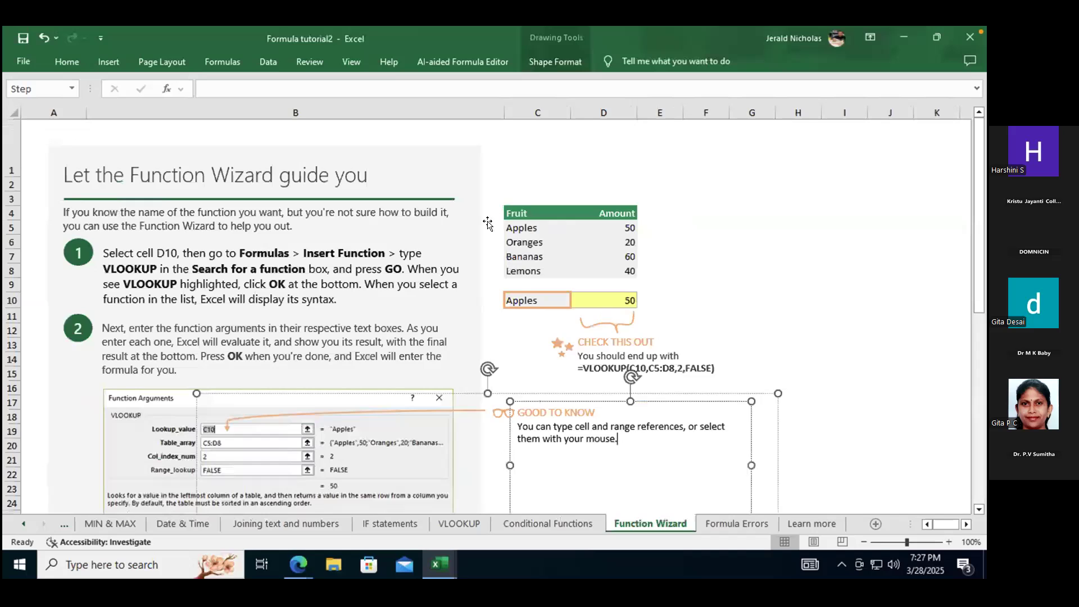
{"action": "scroll", "coordinate": [401, 163], "scroll_direction": "down", "scroll_amount": 2}
{"action": "scroll", "coordinate": [401, 163], "scroll_direction": "down", "scroll_amount": 4}
{"action": "scroll", "coordinate": [401, 163], "scroll_direction": "up", "scroll_amount": 7}
{"action": "left_click", "coordinate": [738, 524]}
{"action": "scroll", "coordinate": [774, 502], "scroll_direction": "down", "scroll_amount": 6}
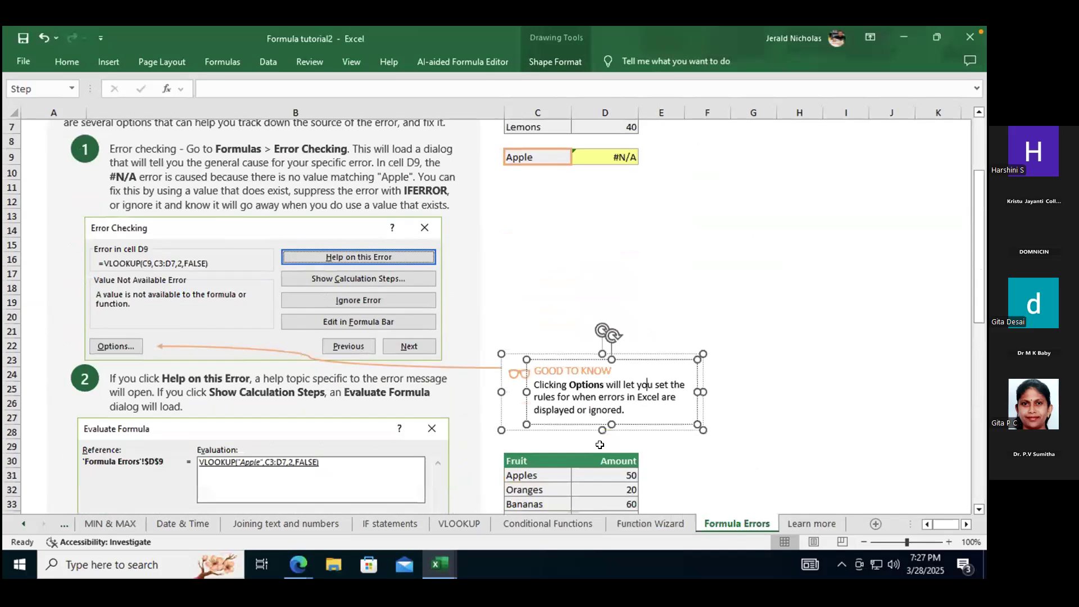
{"action": "left_click", "coordinate": [639, 520]}
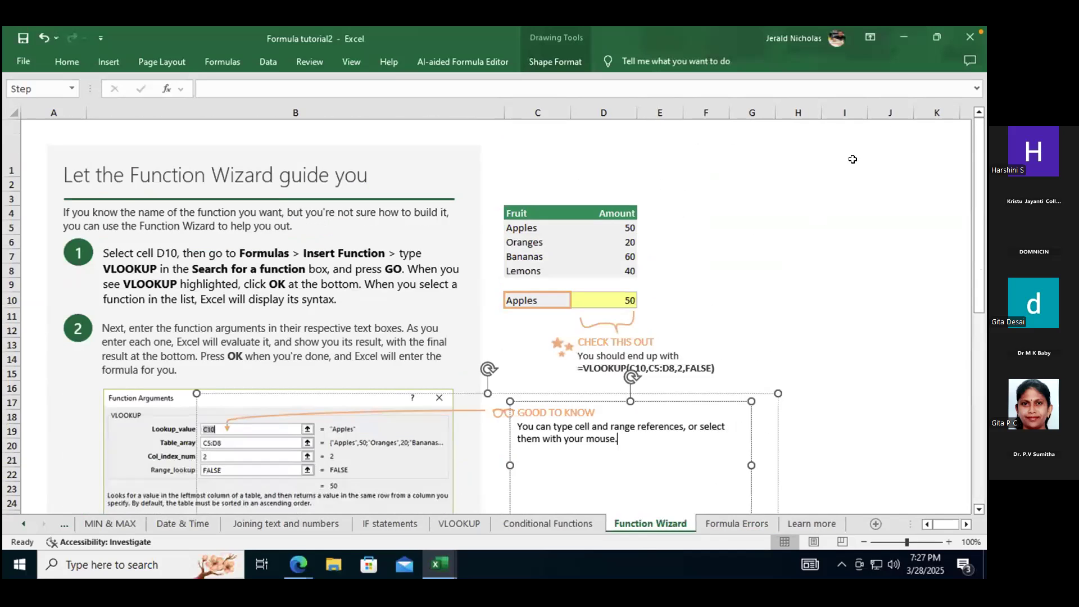
Minimize both tutorial workbooks and the browser to bring up Book1, and look through the salesperson table on the pivotdata (2) sheet.
{"action": "left_click", "coordinate": [904, 39]}
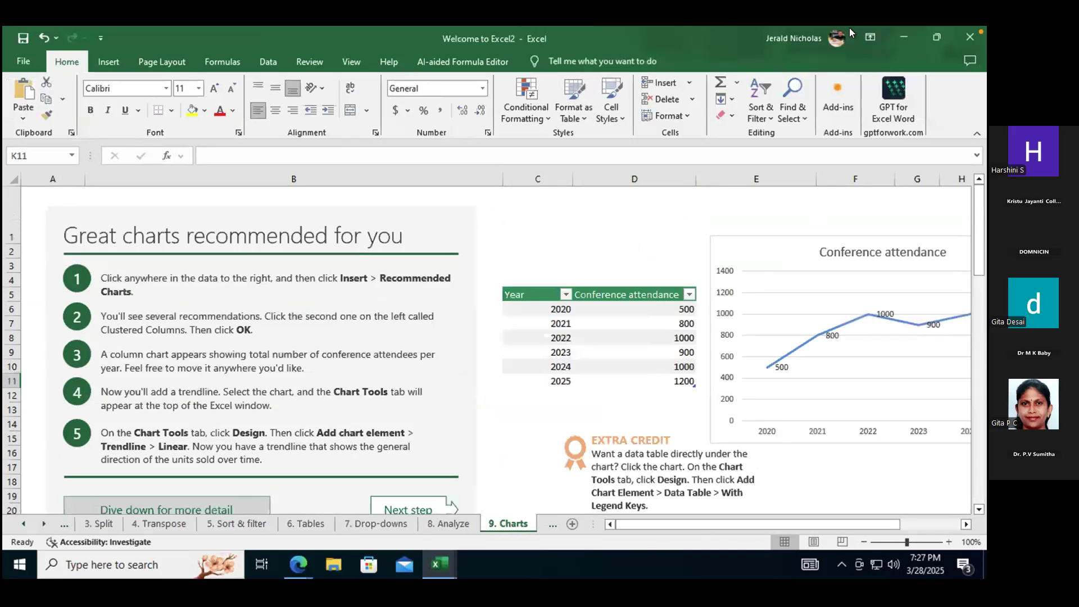
{"action": "left_click", "coordinate": [902, 37]}
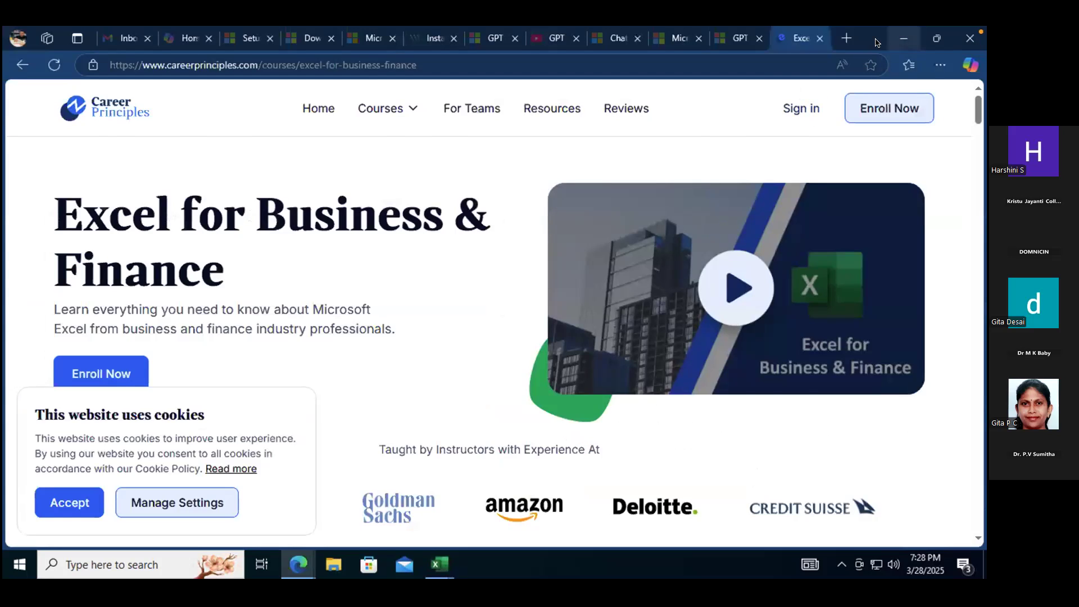
{"action": "left_click", "coordinate": [900, 39]}
{"action": "left_click", "coordinate": [562, 401]}
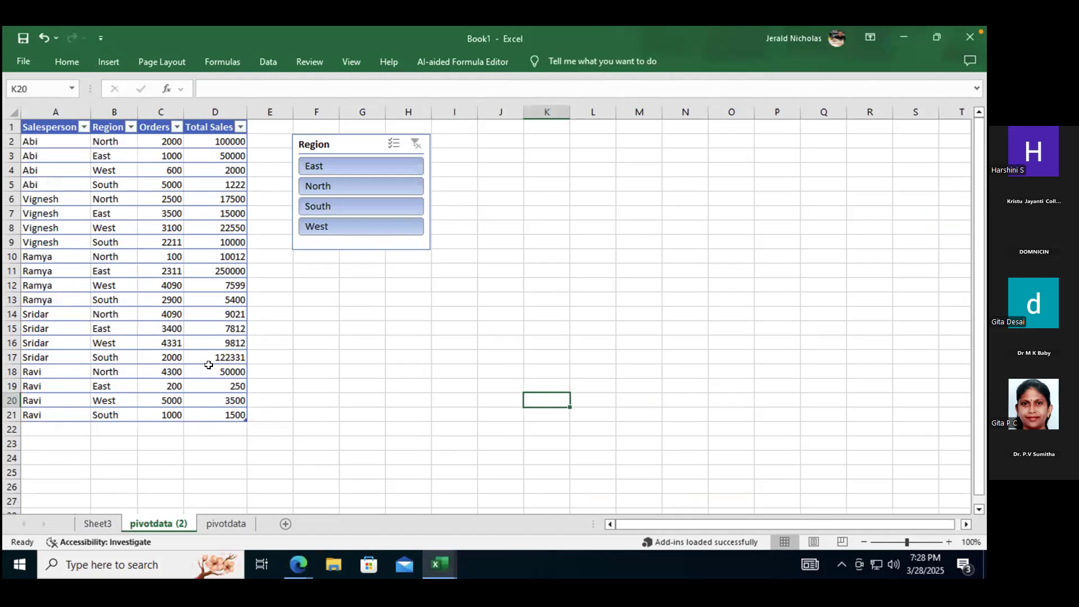
{"action": "scroll", "coordinate": [209, 365], "scroll_direction": "down", "scroll_amount": 4}
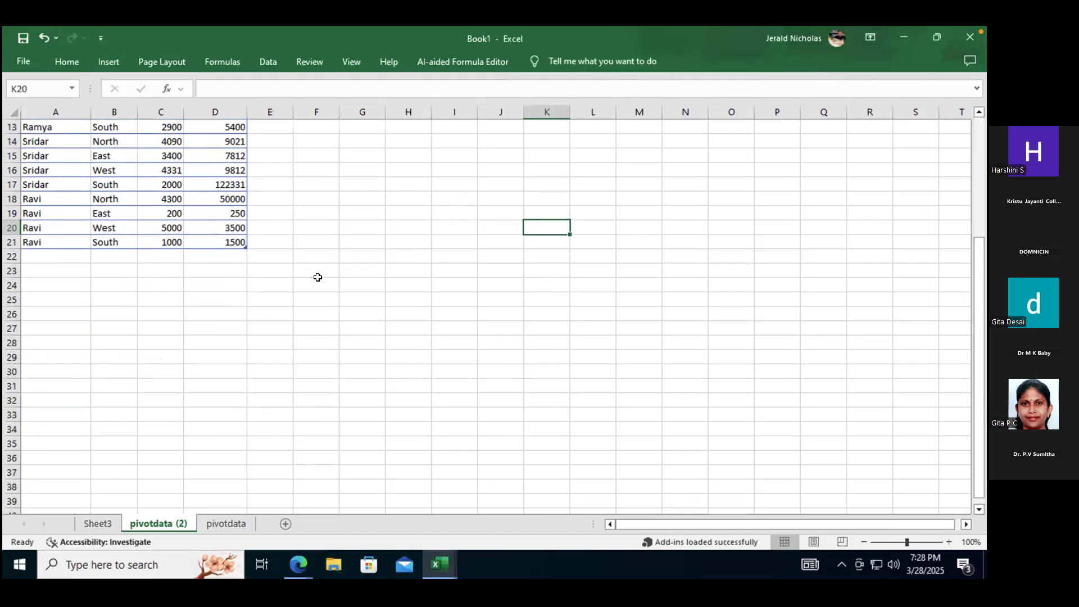
Remove the Region slicer beside the salesperson table on the pivotdata (2) sheet.
{"action": "scroll", "coordinate": [282, 298], "scroll_direction": "up", "scroll_amount": 4}
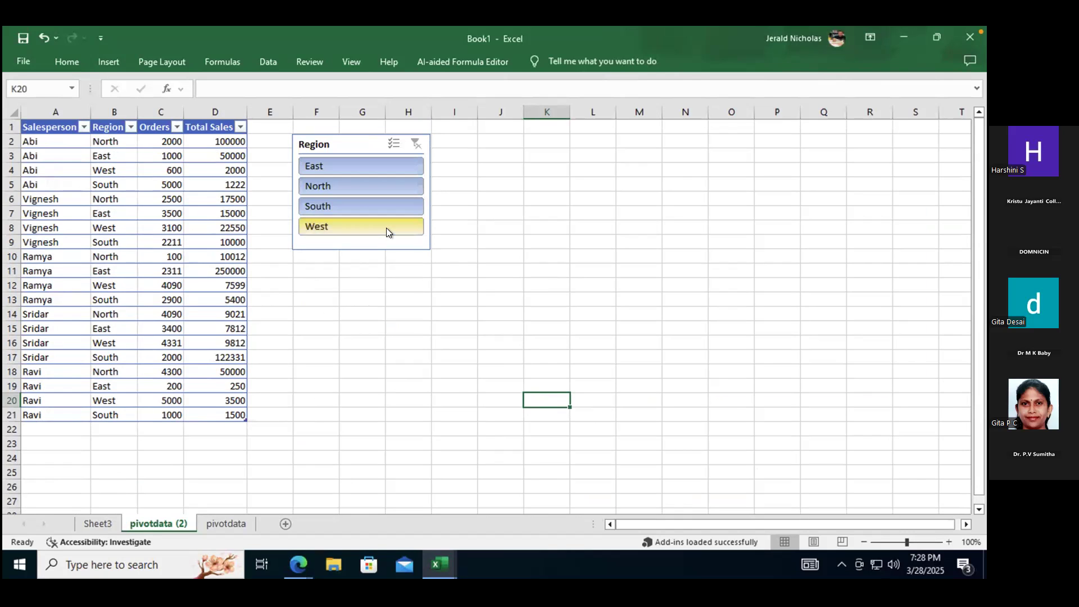
{"action": "right_click", "coordinate": [346, 140]}
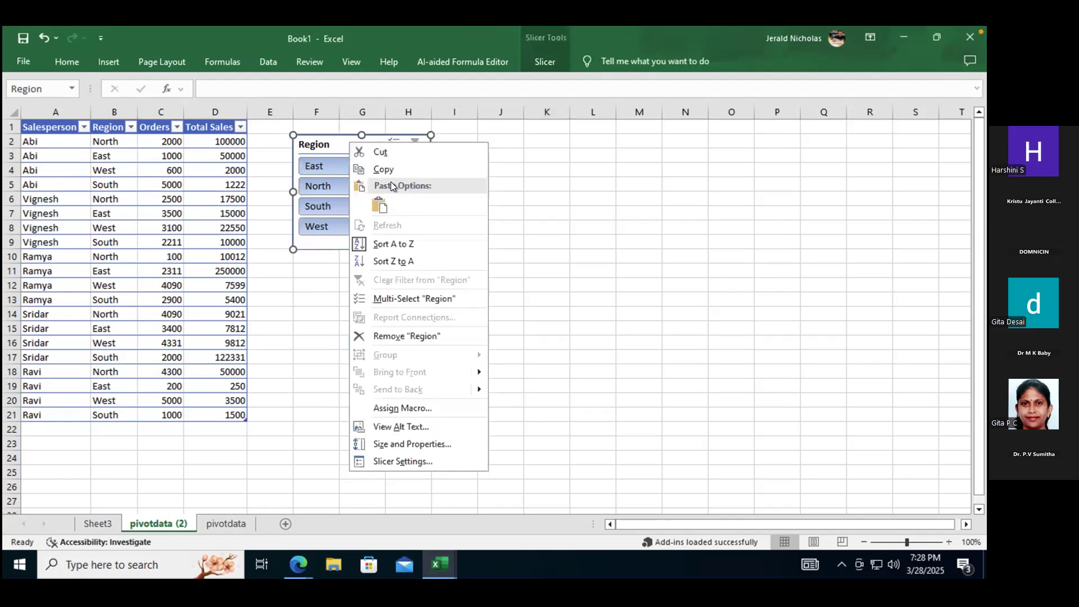
{"action": "left_click", "coordinate": [454, 335]}
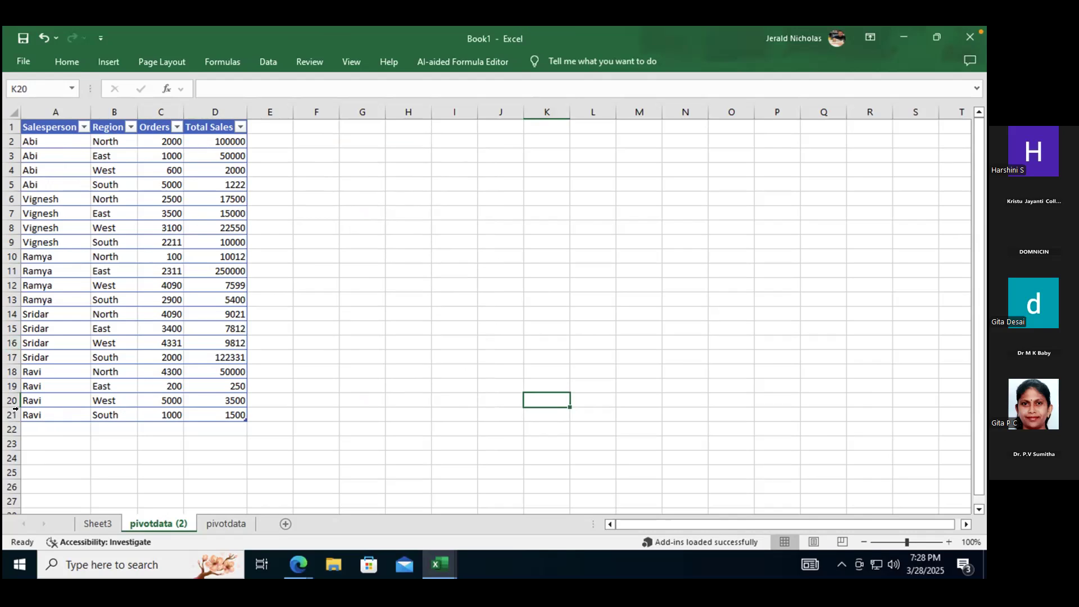
{"action": "left_click", "coordinate": [132, 194]}
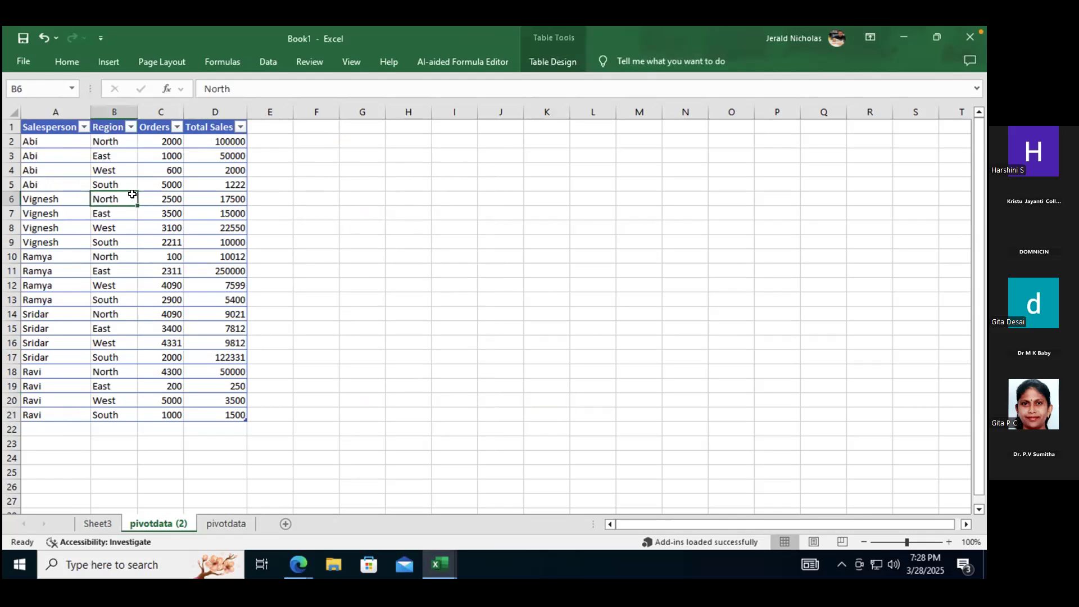
Convert the range A1:D21 on the pivotdata sheet into a table with headers.
{"action": "left_click", "coordinate": [226, 524]}
{"action": "left_click", "coordinate": [181, 275]}
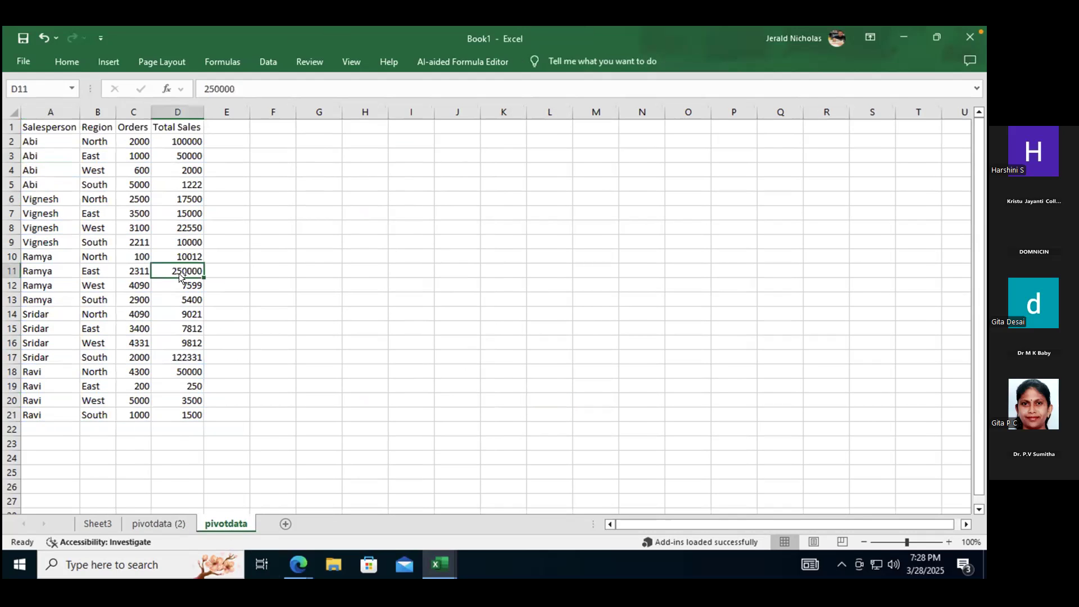
{"action": "key", "text": "ctrl+t"}
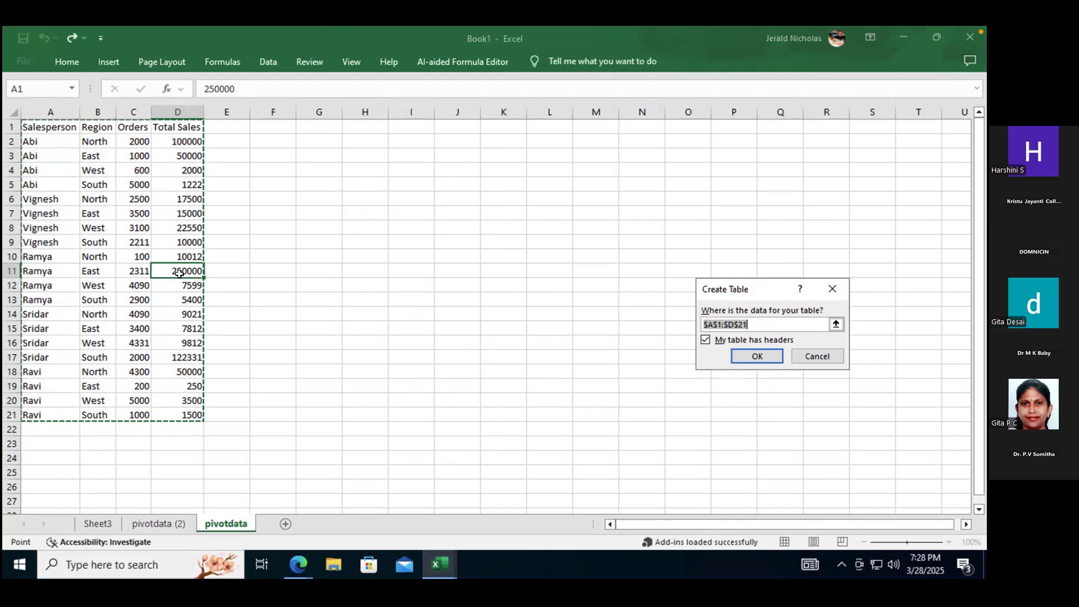
{"action": "key", "text": "Return"}
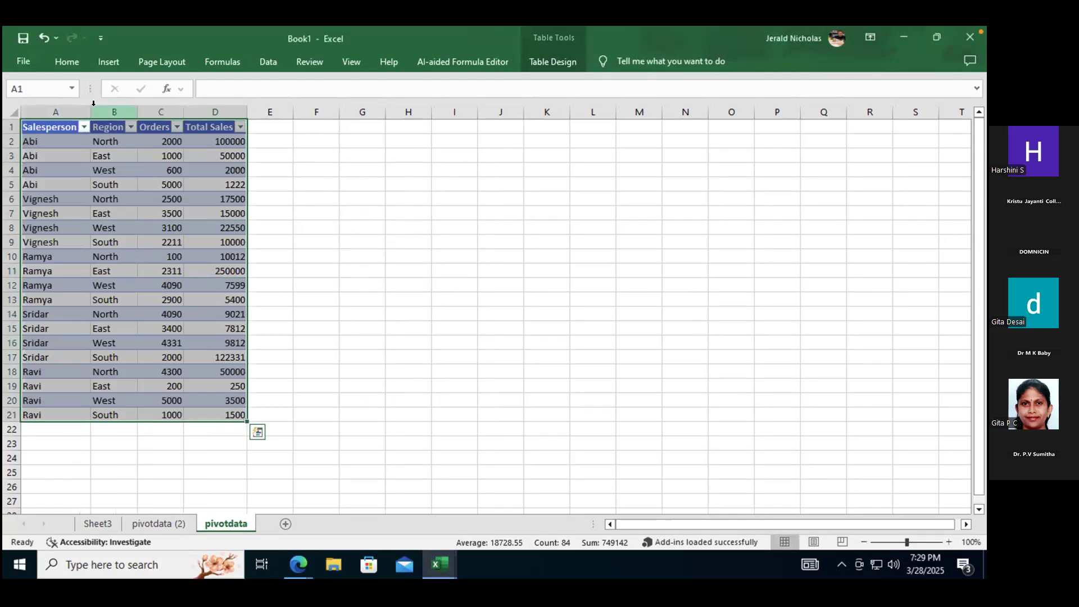
{"action": "left_click", "coordinate": [120, 66]}
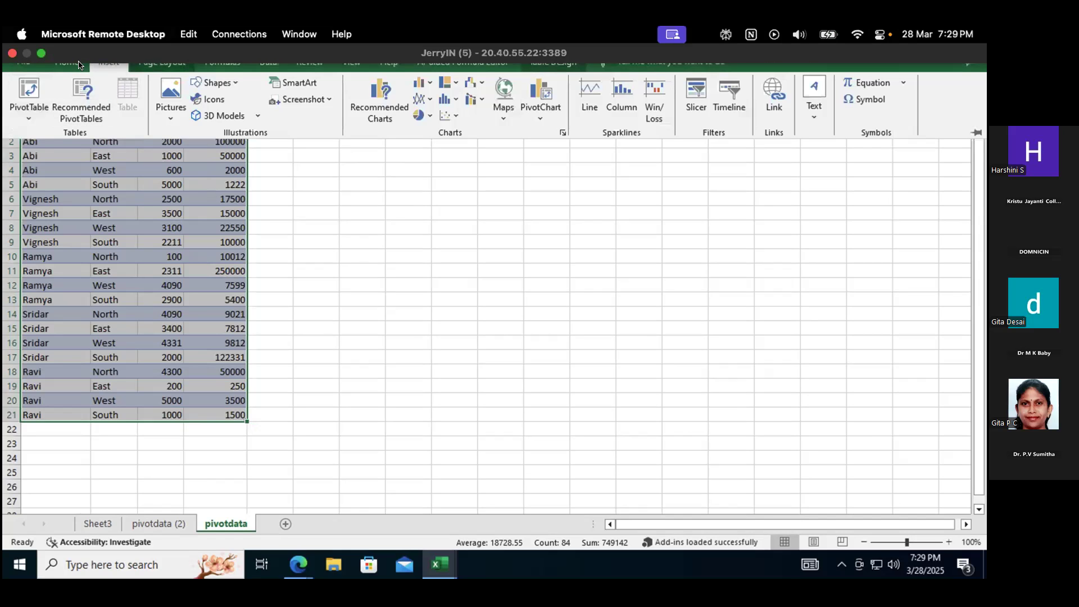
{"action": "left_click", "coordinate": [189, 313]}
{"action": "left_click", "coordinate": [67, 61]}
{"action": "left_click", "coordinate": [184, 257]}
{"action": "left_click", "coordinate": [110, 61]}
{"action": "left_click", "coordinate": [159, 61]}
{"action": "left_click", "coordinate": [109, 63]}
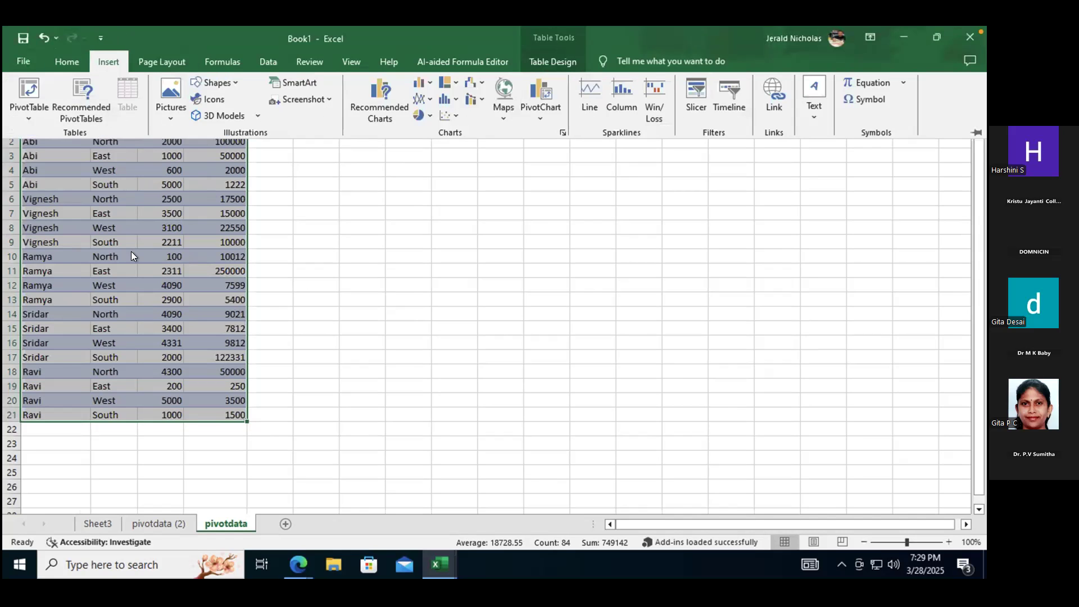
{"action": "left_click", "coordinate": [261, 252]}
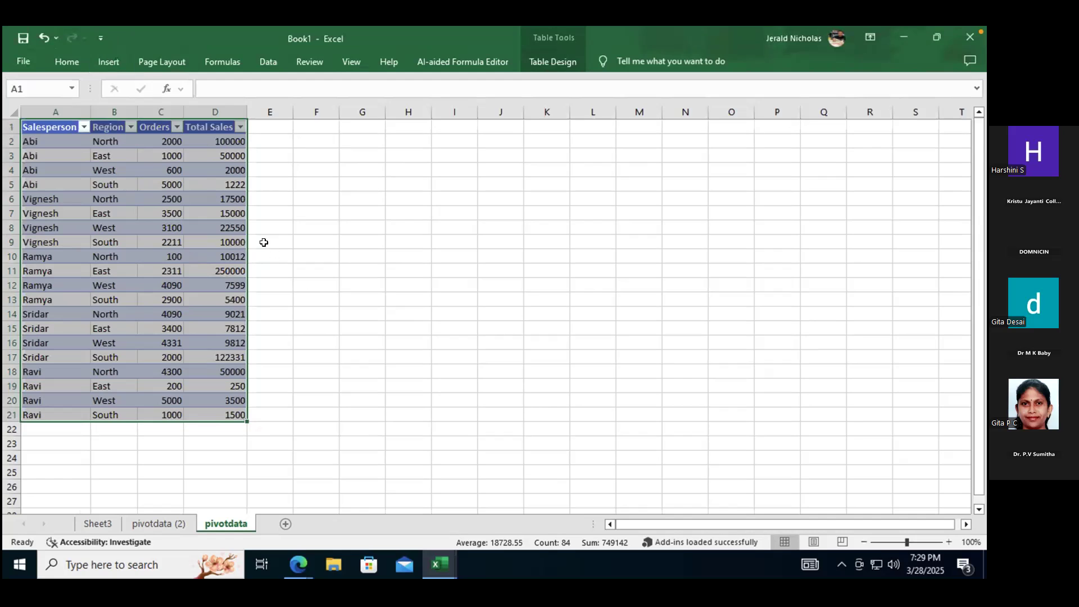
{"action": "right_click", "coordinate": [164, 223]}
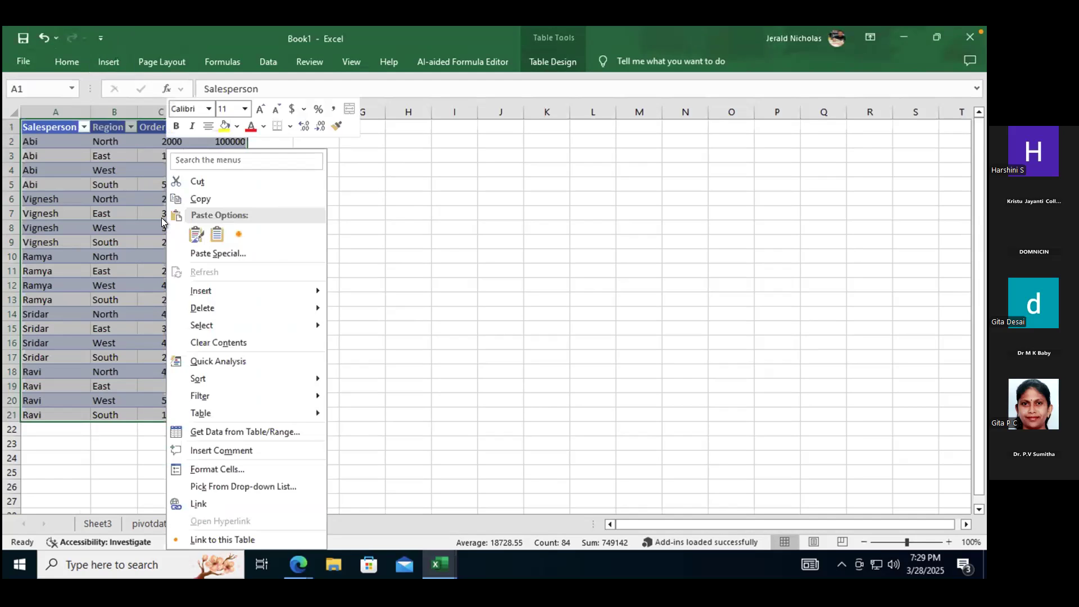
{"action": "left_click", "coordinate": [440, 235]}
Keep the ribbon permanently expanded and start a PivotTable from the pivotdata table.
{"action": "left_click", "coordinate": [104, 58]}
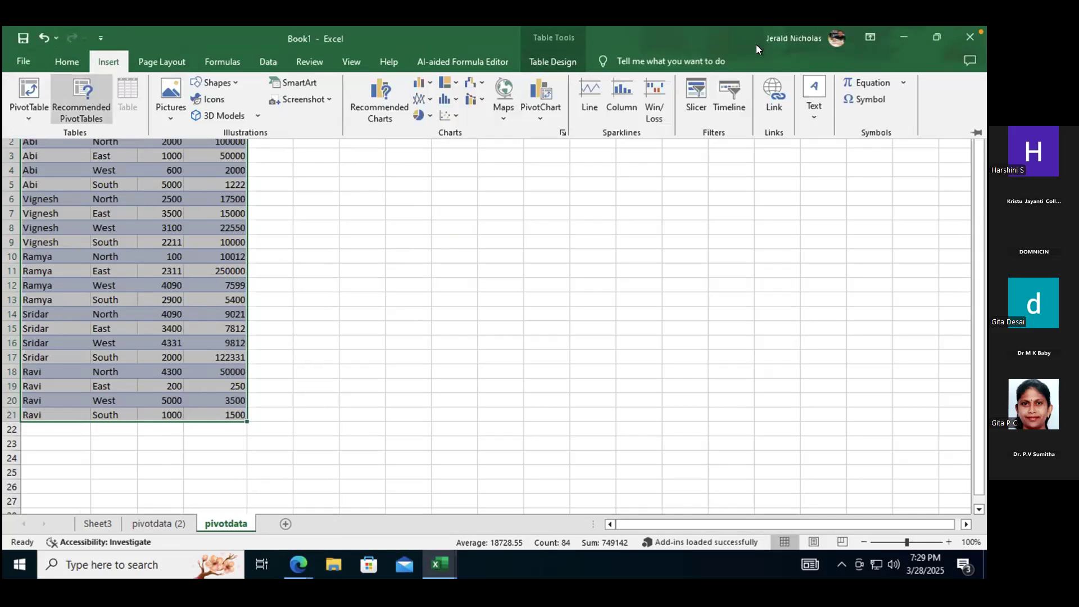
{"action": "left_click", "coordinate": [973, 127]}
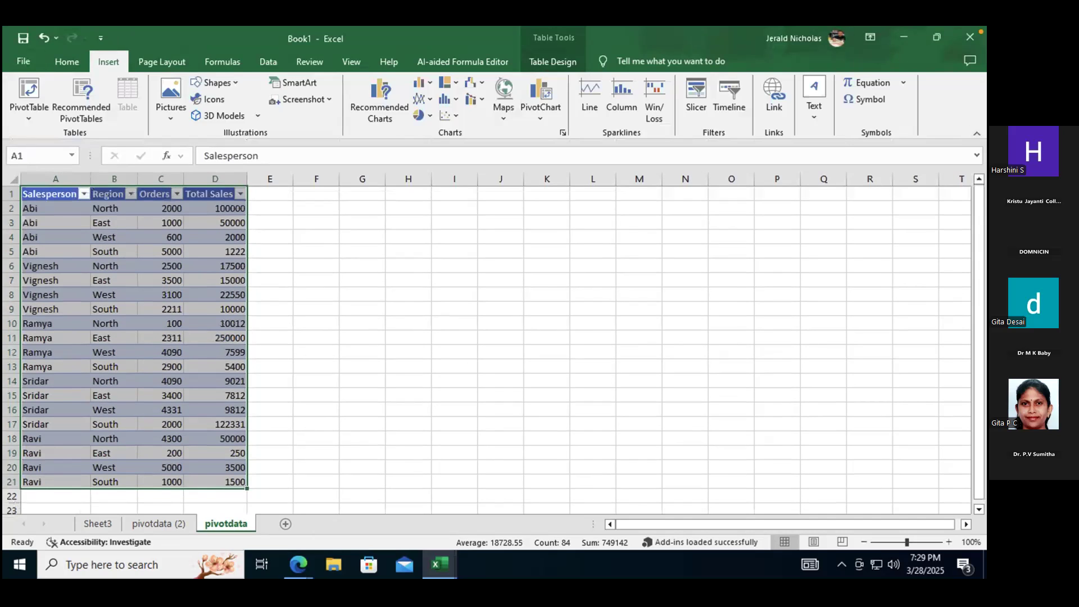
{"action": "left_click", "coordinate": [28, 110]}
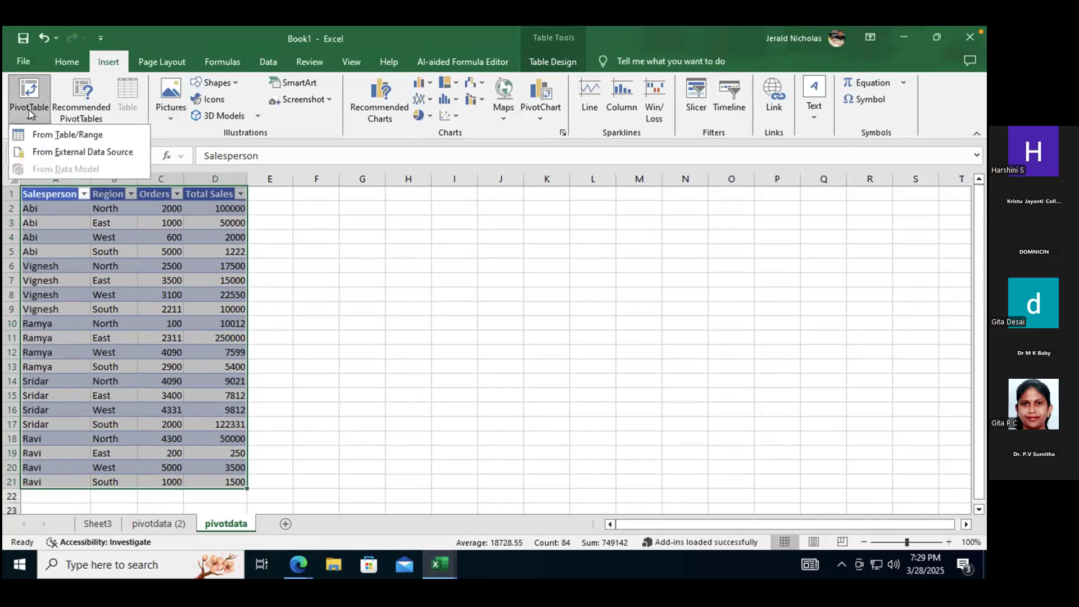
{"action": "left_click", "coordinate": [40, 134]}
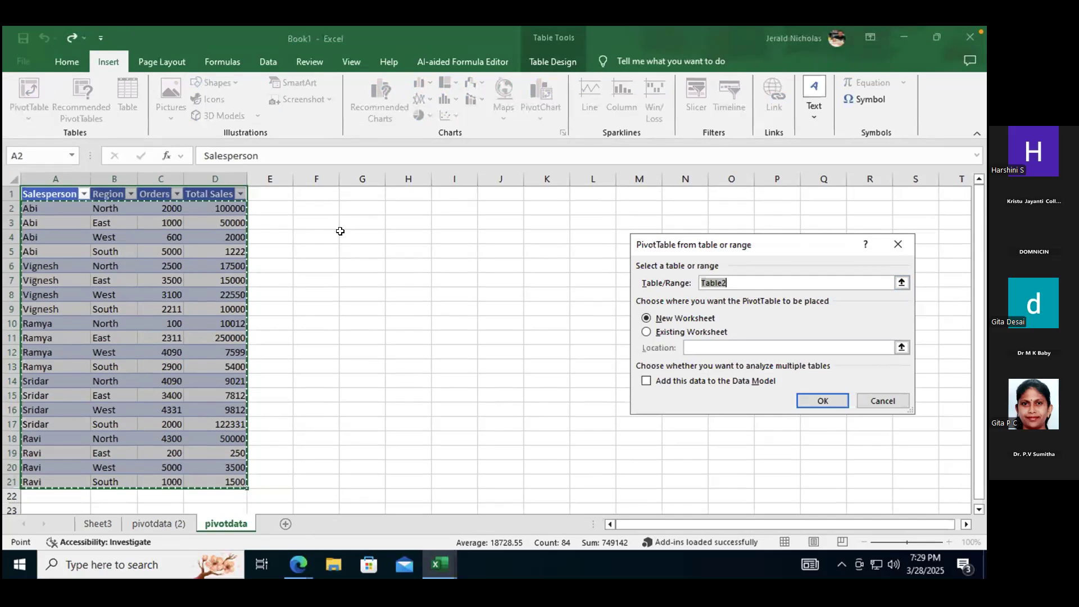
Try to create the PivotTable on a new worksheet with Sales as its source table.
{"action": "key", "text": "BackSpace"}
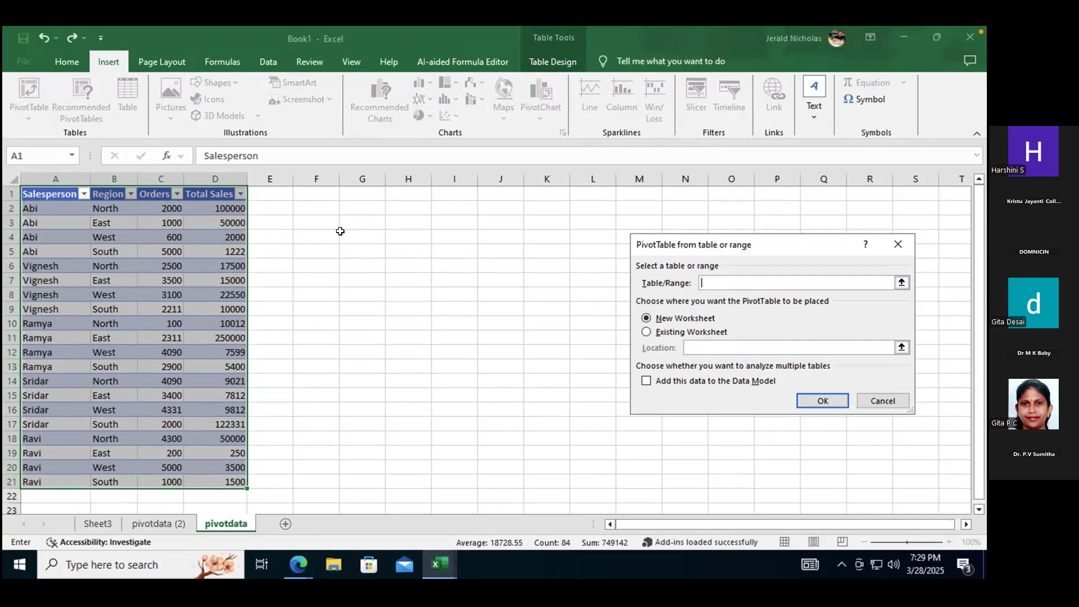
{"action": "type", "text": "Sales"}
{"action": "left_click", "coordinate": [817, 401]}
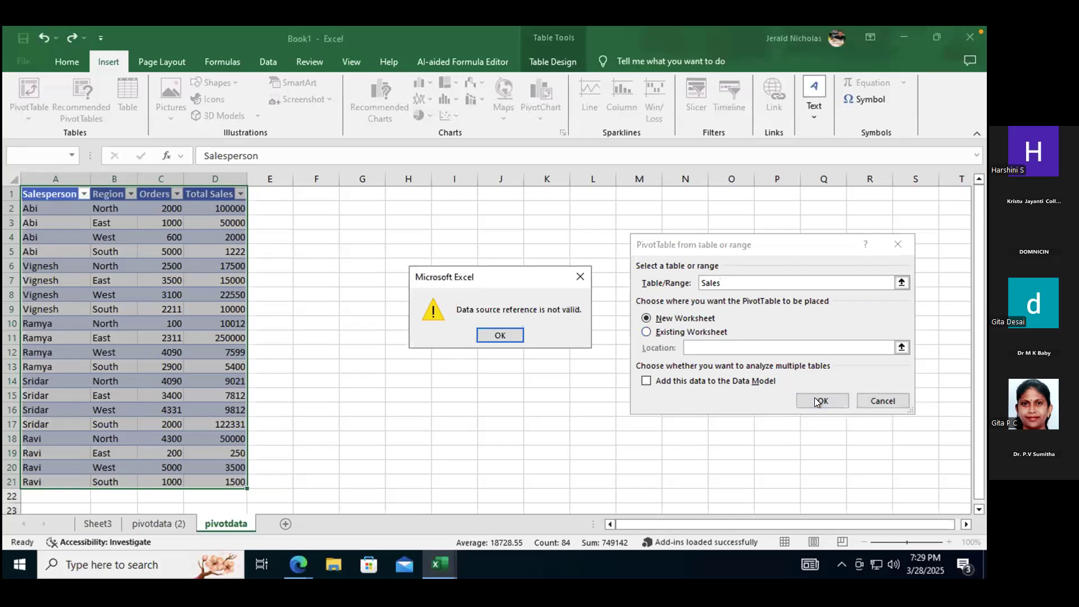
{"action": "left_click", "coordinate": [500, 334]}
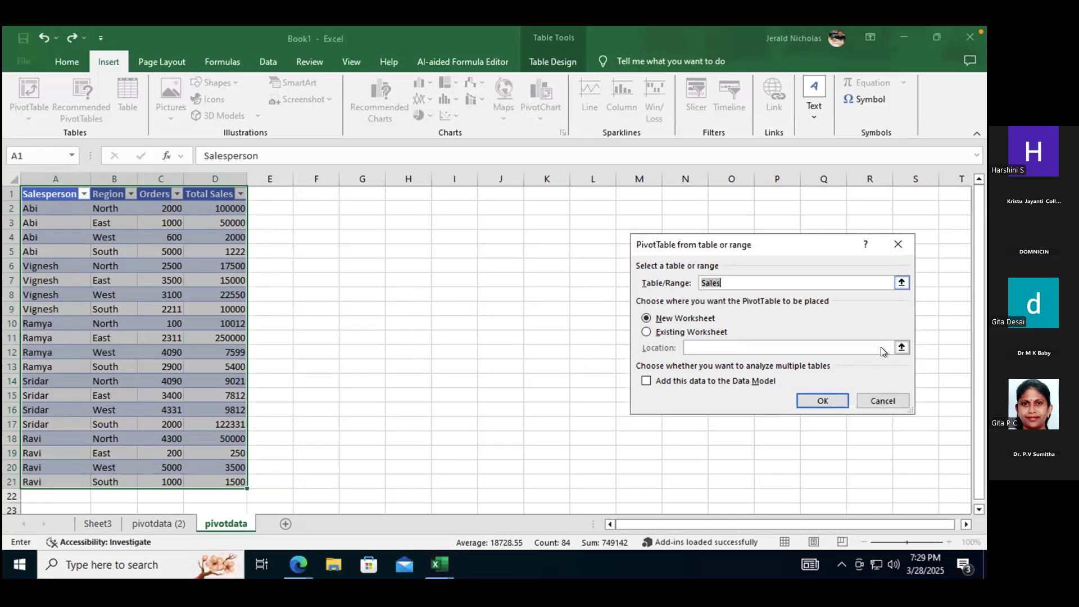
Reselect the whole table A1:D21 as the source and create the PivotTable on a new worksheet.
{"action": "left_click", "coordinate": [902, 282]}
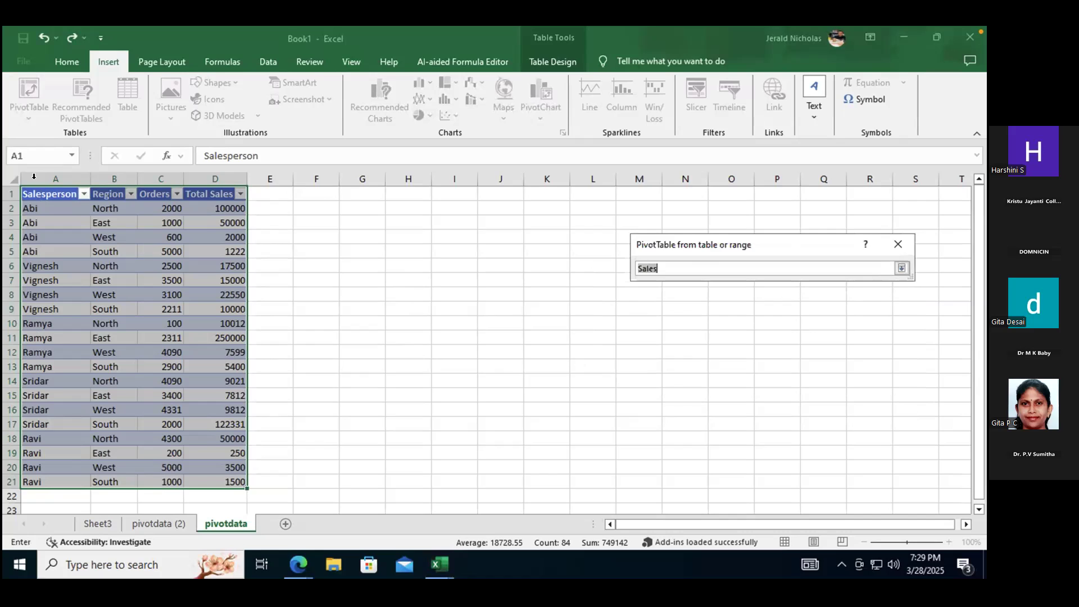
{"action": "left_click_drag", "start_coordinate": [48, 193], "coordinate": [217, 482]}
{"action": "left_click", "coordinate": [902, 269]}
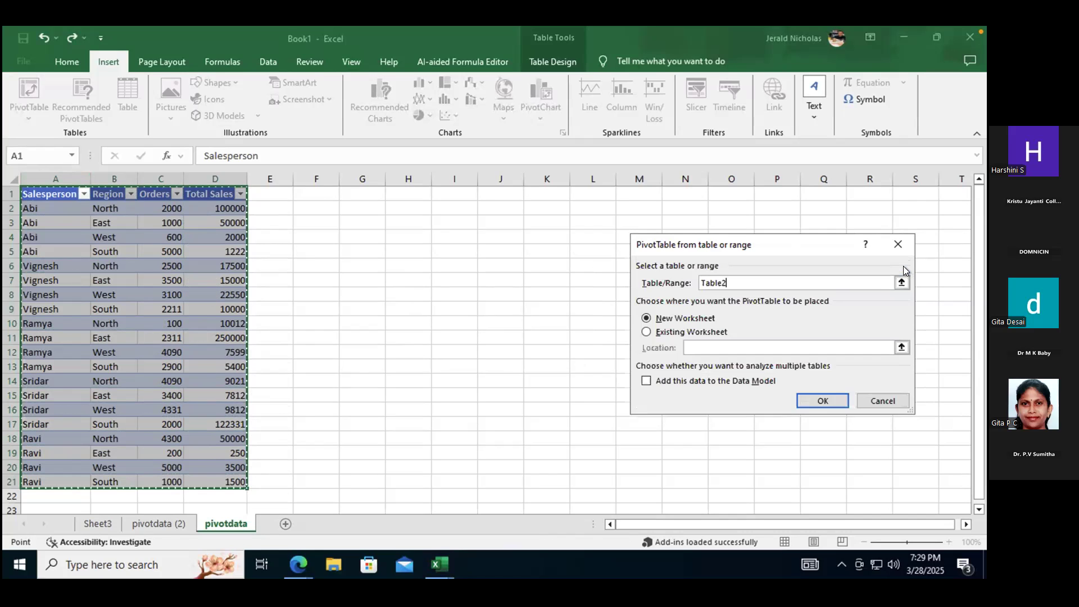
{"action": "left_click", "coordinate": [836, 399]}
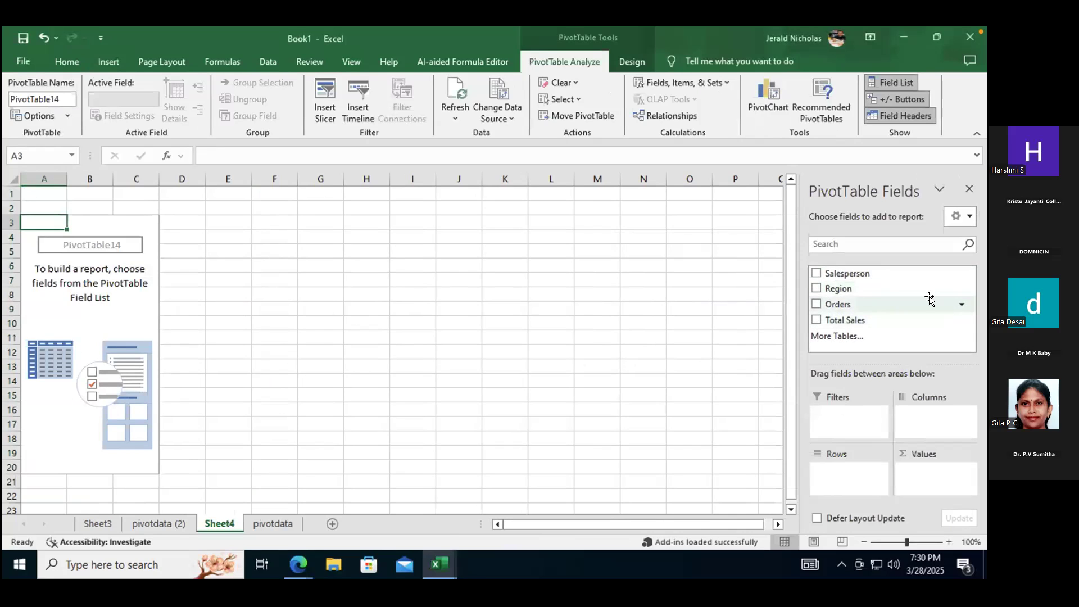
Add Salesperson and Region as PivotTable rows, with Orders and Total Sales as summed values.
{"action": "left_click", "coordinate": [816, 273]}
{"action": "left_click", "coordinate": [816, 288]}
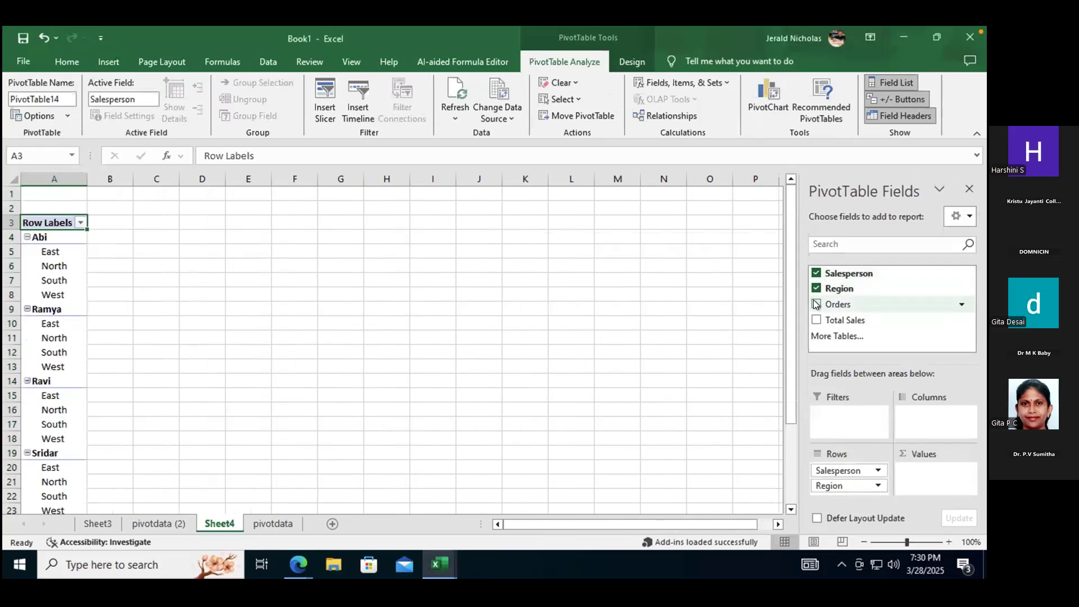
{"action": "left_click", "coordinate": [817, 288]}
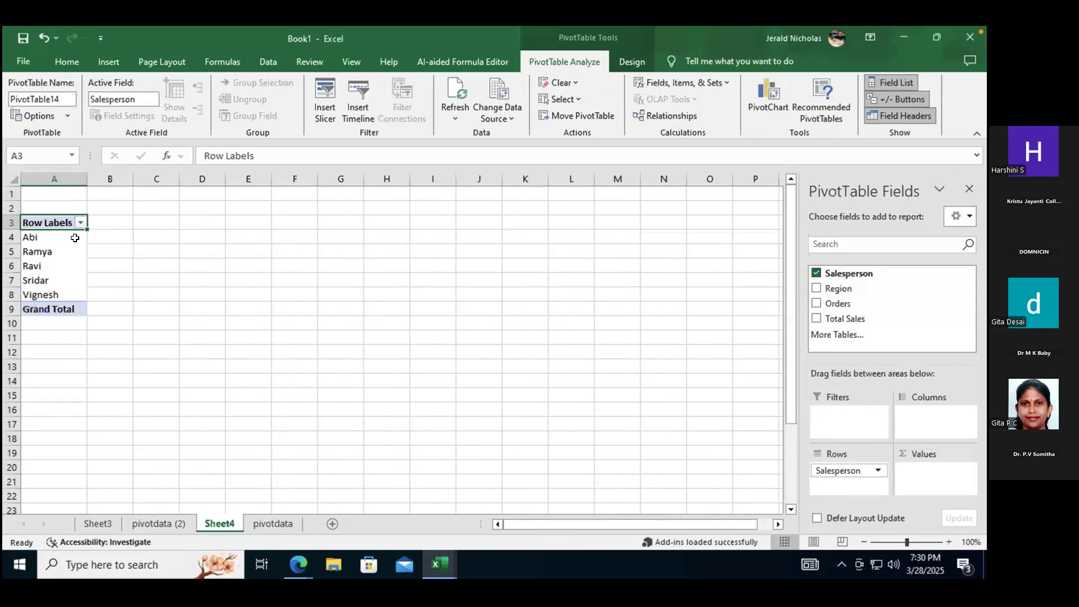
{"action": "left_click", "coordinate": [816, 290]}
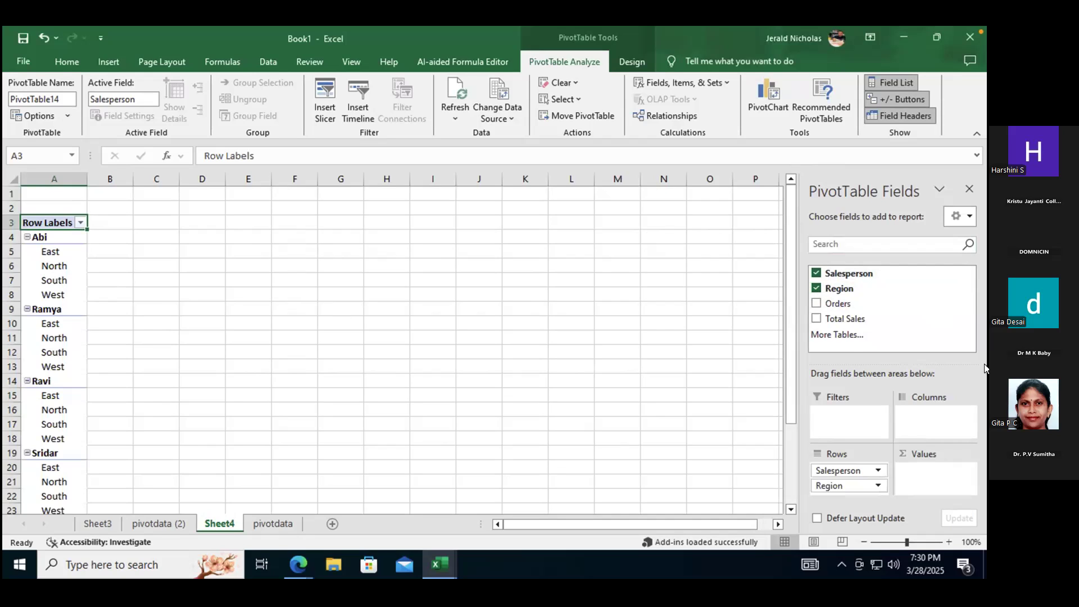
{"action": "left_click", "coordinate": [816, 304]}
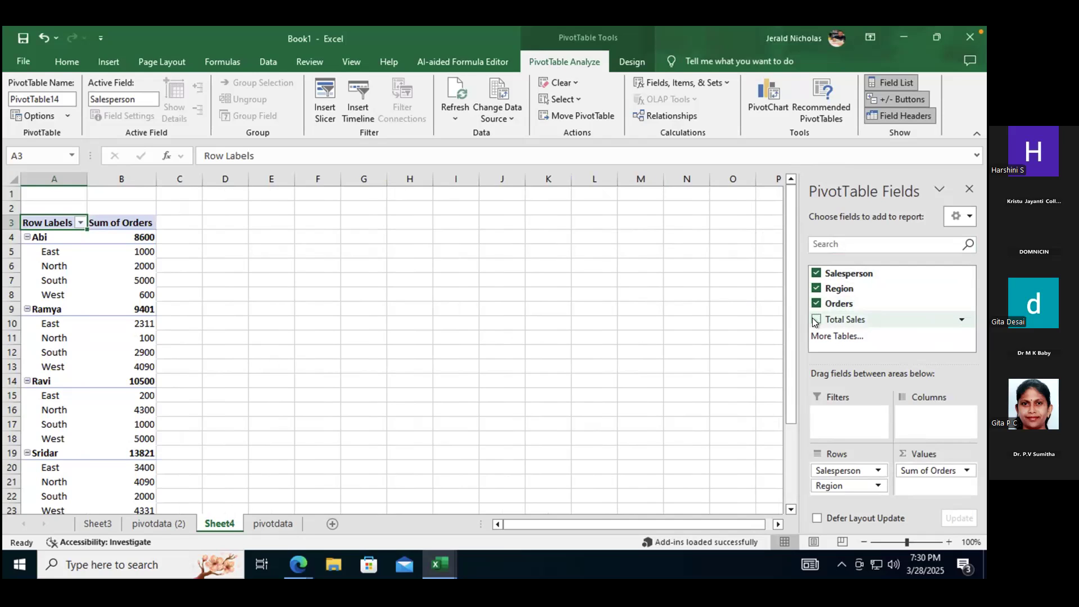
{"action": "left_click", "coordinate": [815, 319]}
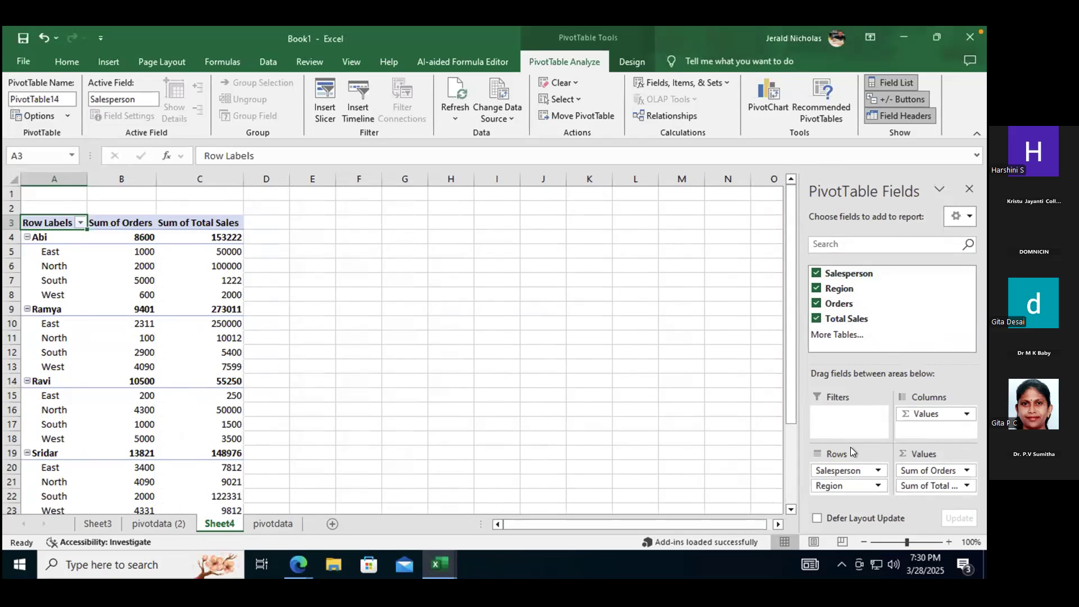
Move the Salesperson field from Rows to Filters and filter the PivotTable to the first salesperson listed.
{"action": "left_click_drag", "start_coordinate": [841, 412], "coordinate": [841, 413]}
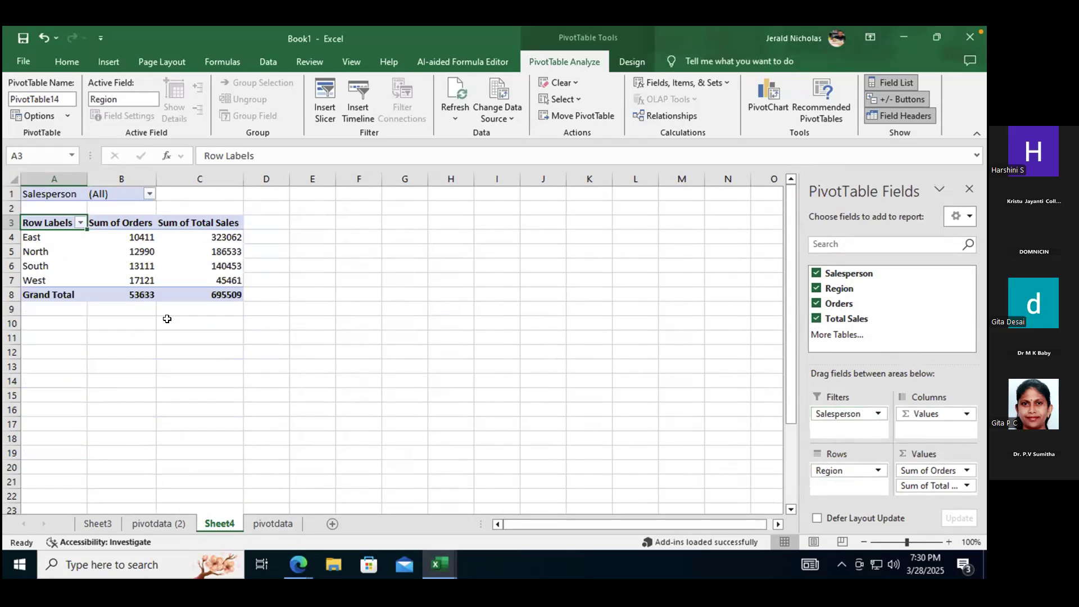
{"action": "left_click", "coordinate": [149, 195]}
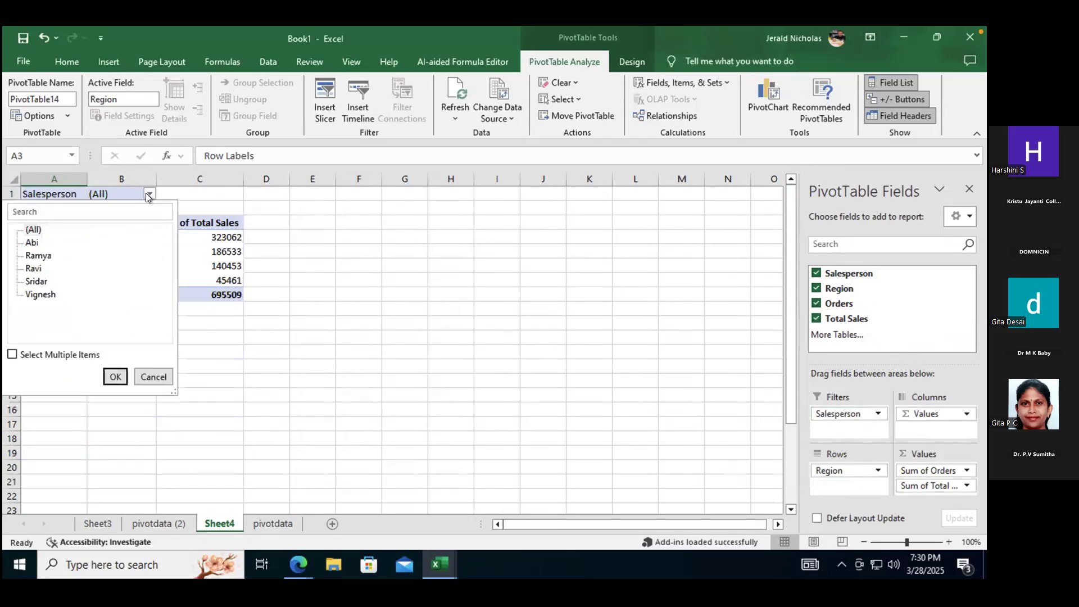
{"action": "left_click", "coordinate": [32, 246]}
{"action": "left_click", "coordinate": [112, 376]}
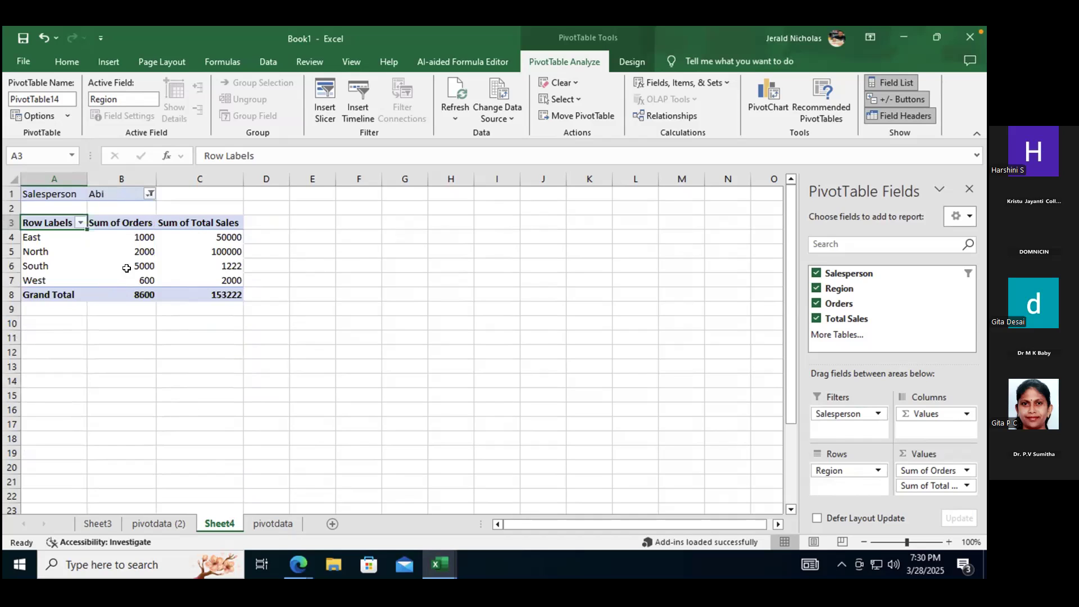
Change the Salesperson filter to the fourth salesperson in the list.
{"action": "left_click", "coordinate": [148, 193]}
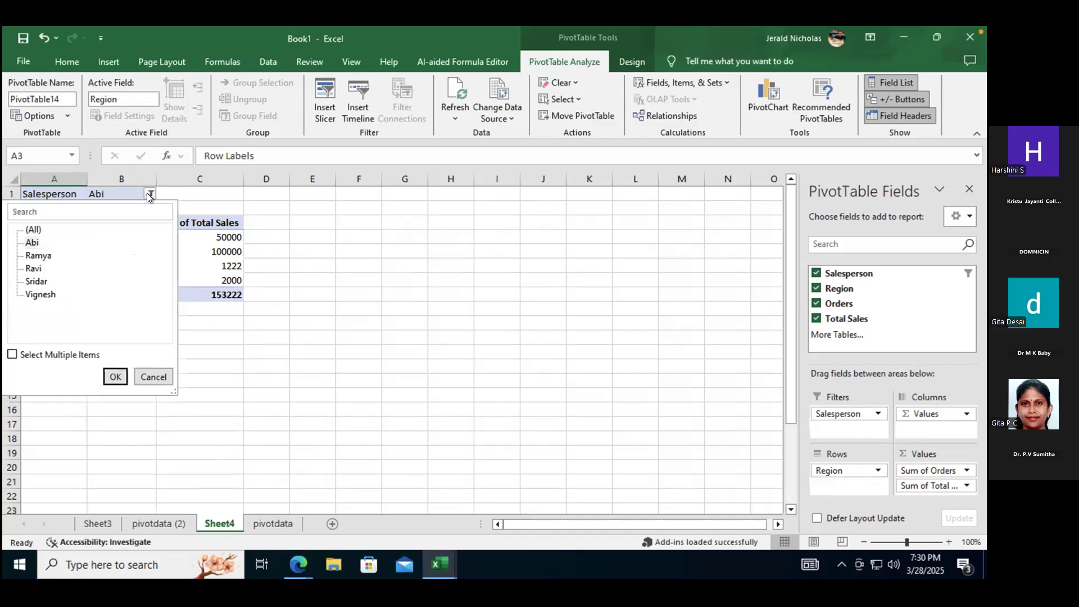
{"action": "left_click", "coordinate": [45, 281]}
{"action": "left_click", "coordinate": [117, 371]}
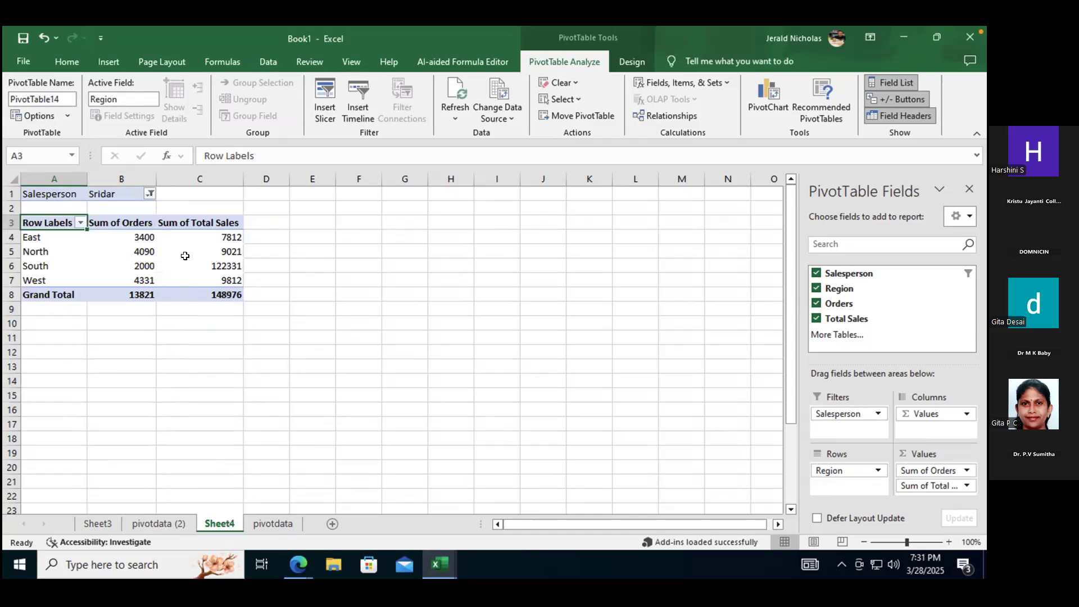
{"action": "mouse_move", "coordinate": [219, 276]}
Compare the table on pivotdata (2) with the PivotTable on Sheet4, and return to cell D6 of the table.
{"action": "left_click", "coordinate": [172, 524]}
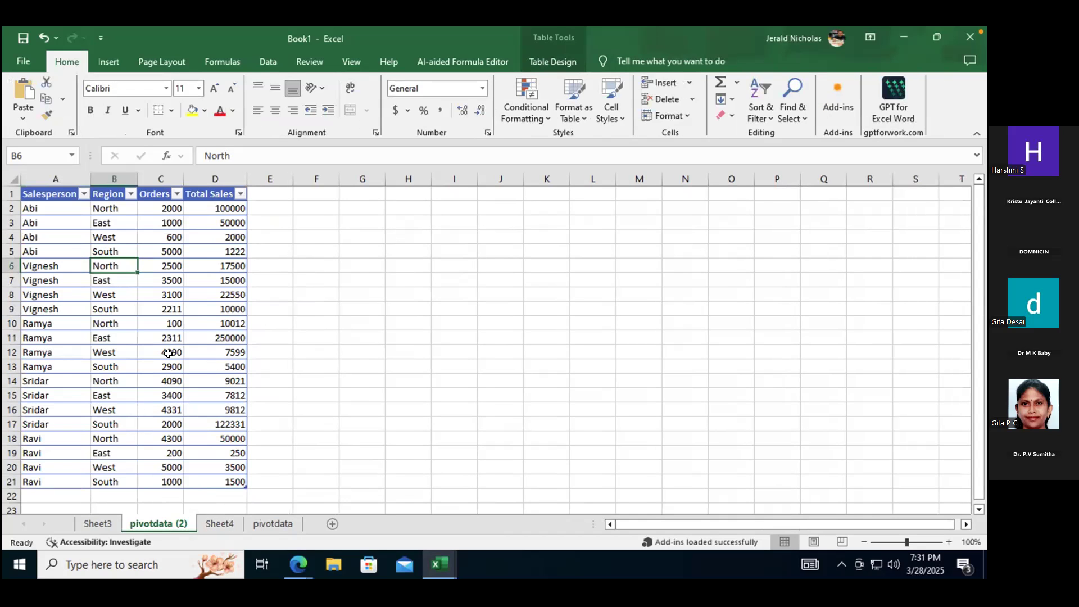
{"action": "left_click", "coordinate": [217, 524]}
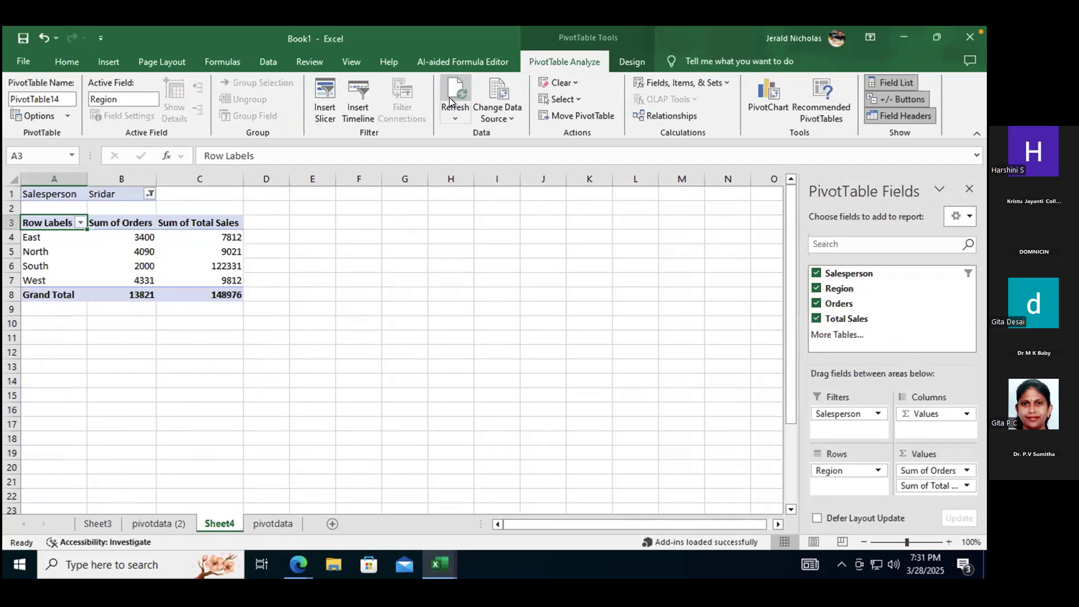
{"action": "left_click", "coordinate": [178, 528]}
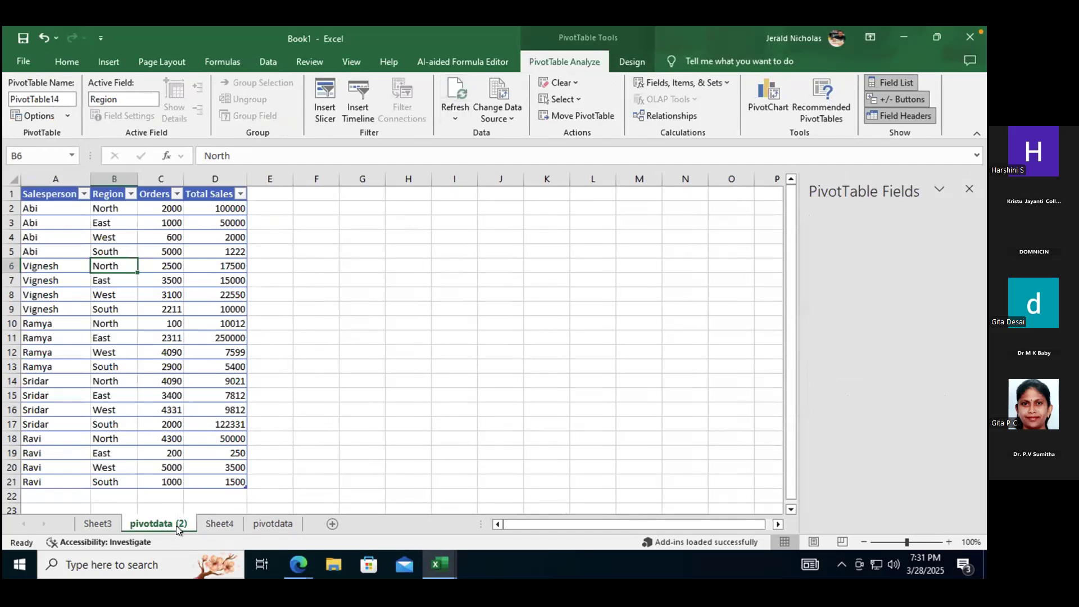
{"action": "left_click", "coordinate": [218, 265]}
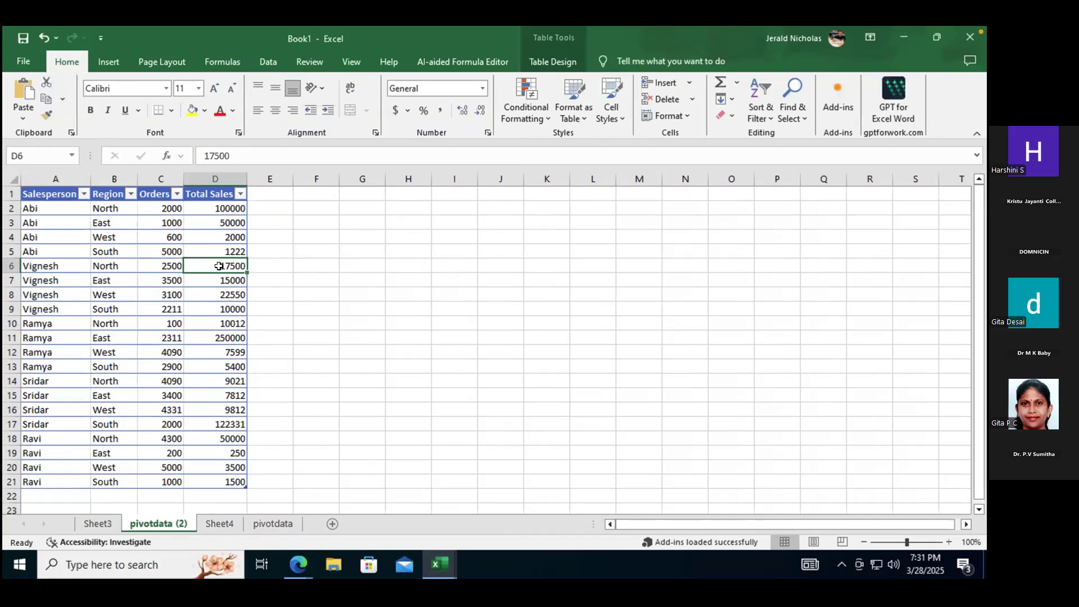
Set Total Sales in the pivotdata (2) table to 12001 in cell D6 and 49954 in cell D9.
{"action": "type", "text": "12001"}
{"action": "key", "text": "Return"}
{"action": "key", "text": "Return"}
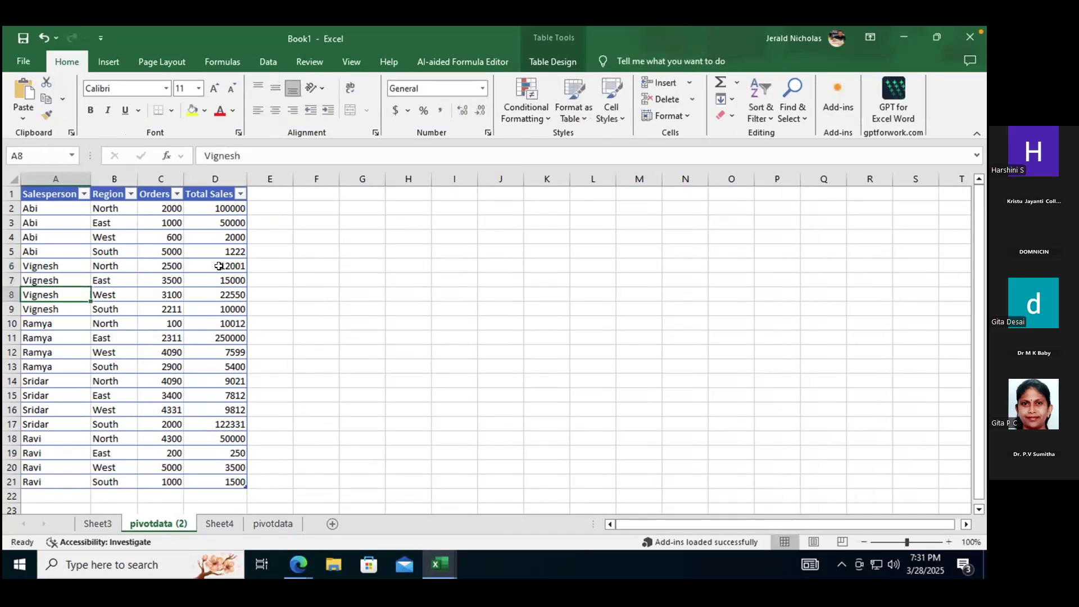
{"action": "left_click", "coordinate": [218, 304]}
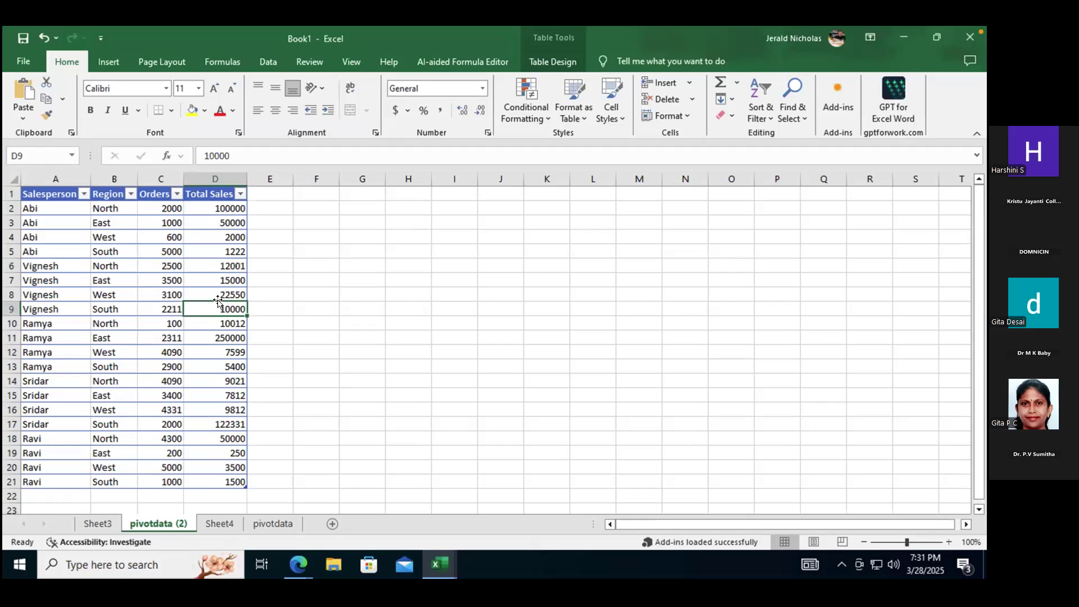
{"action": "type", "text": "49954"}
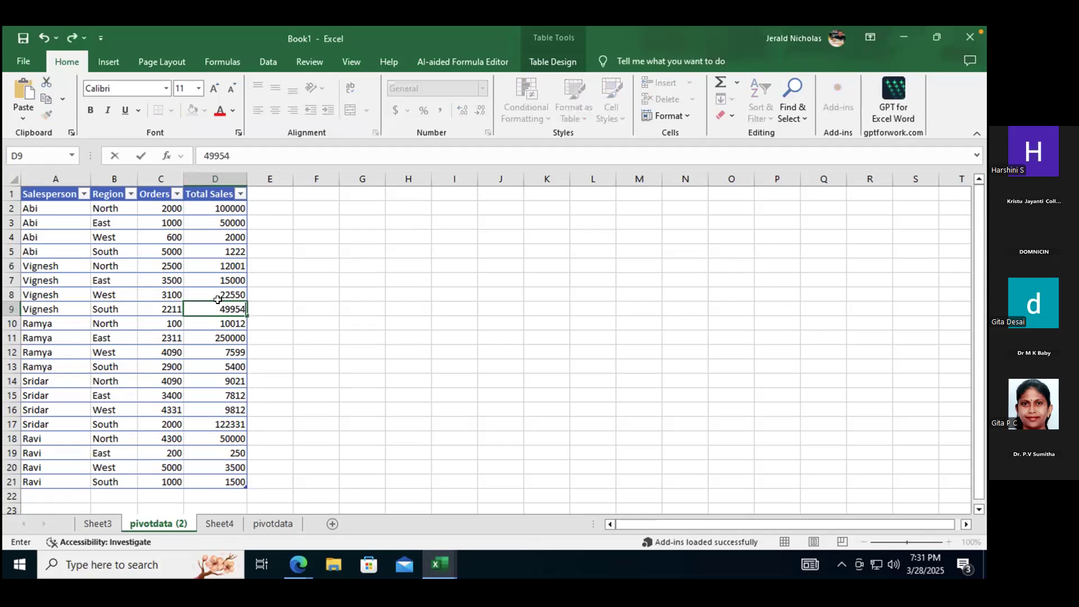
{"action": "key", "text": "Return"}
{"action": "key", "text": "Return"}
Set the Total Sales value in cell D12 of the table to 12321.
{"action": "key", "text": "Tab"}
{"action": "key", "text": "Tab"}
{"action": "key", "text": "Tab"}
{"action": "key", "text": "Down"}
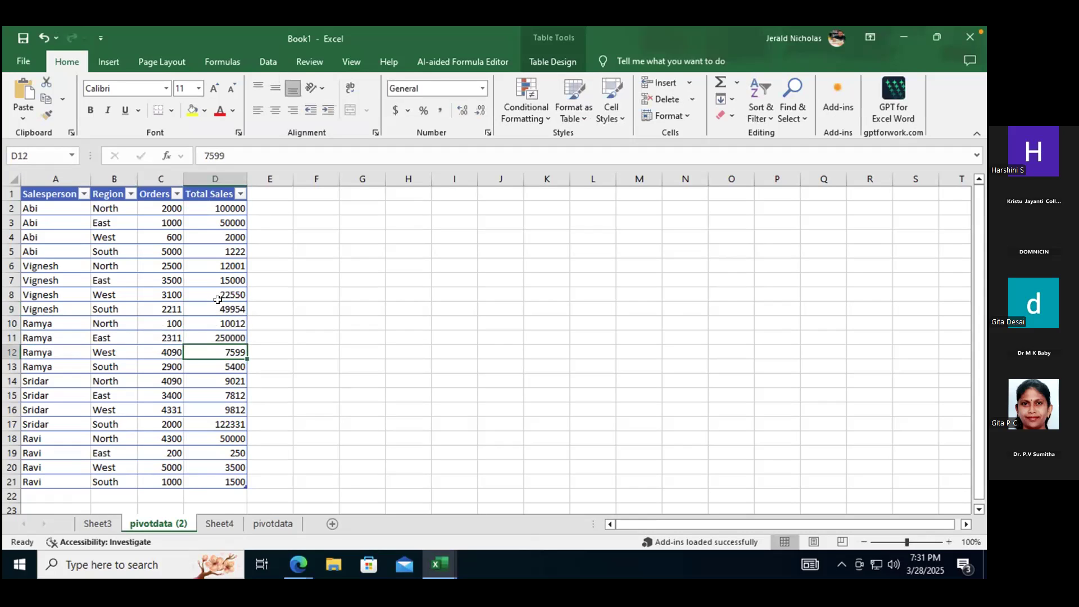
{"action": "type", "text": "12321"}
{"action": "key", "text": "Return"}
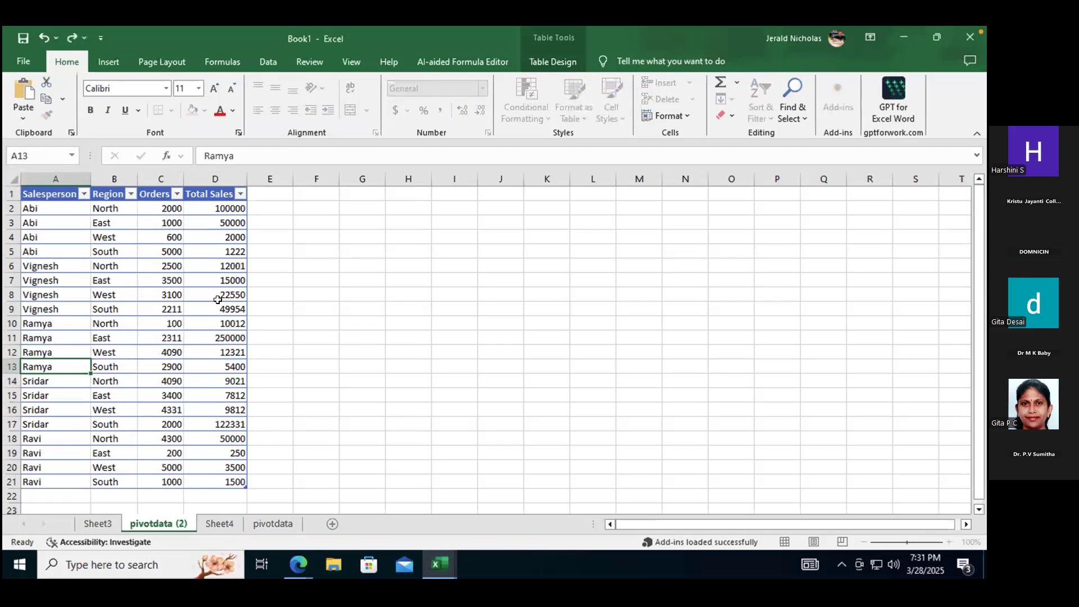
Return to the PivotTable on Sheet4 and change its Salesperson filter to the second salesperson in the list.
{"action": "left_click", "coordinate": [217, 523]}
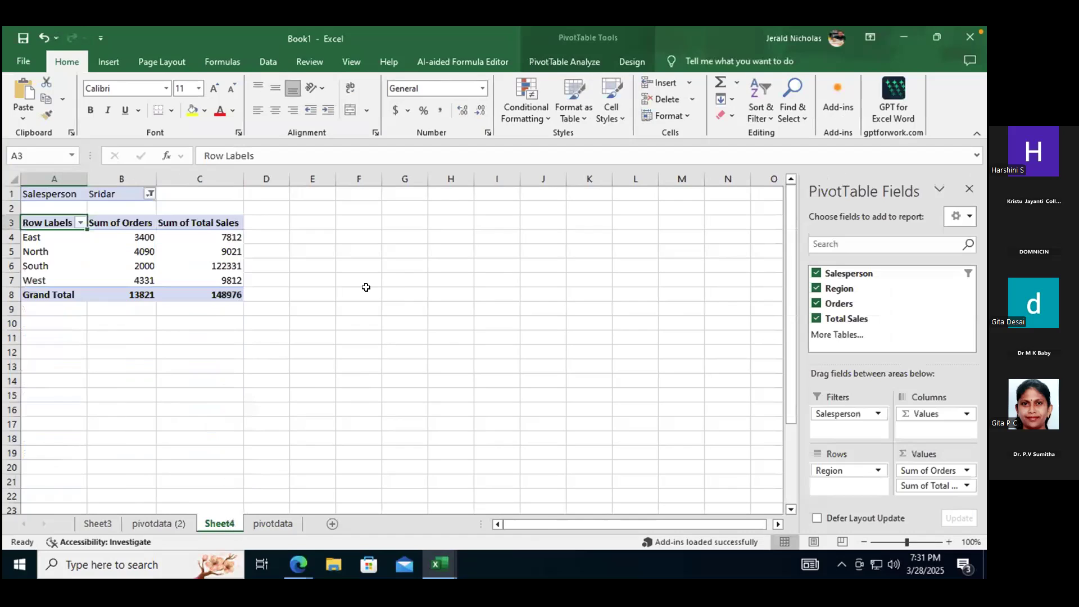
{"action": "left_click", "coordinate": [207, 240]}
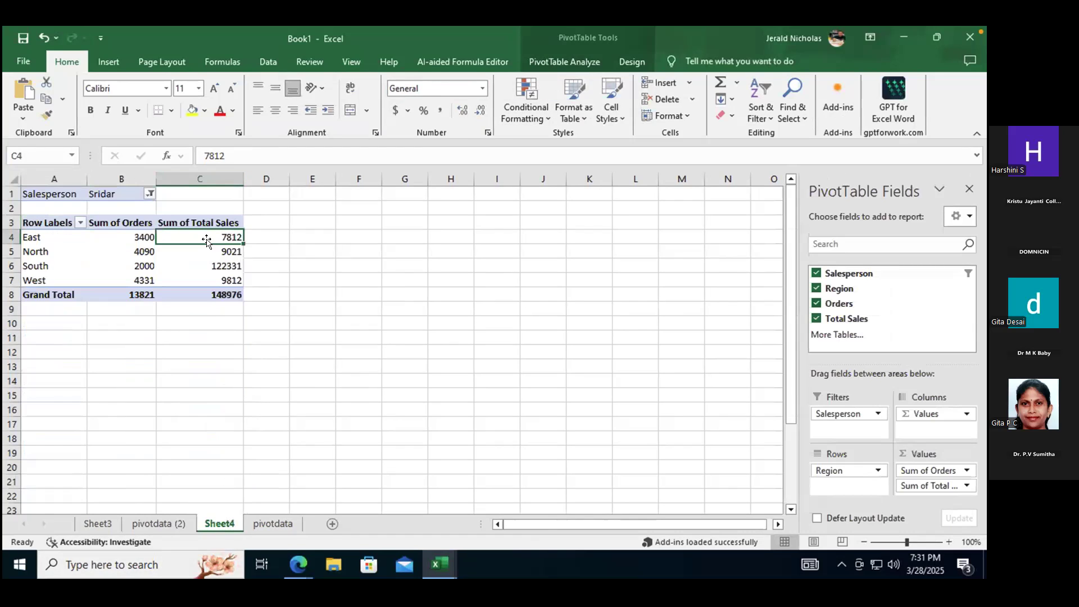
{"action": "left_click", "coordinate": [269, 61]}
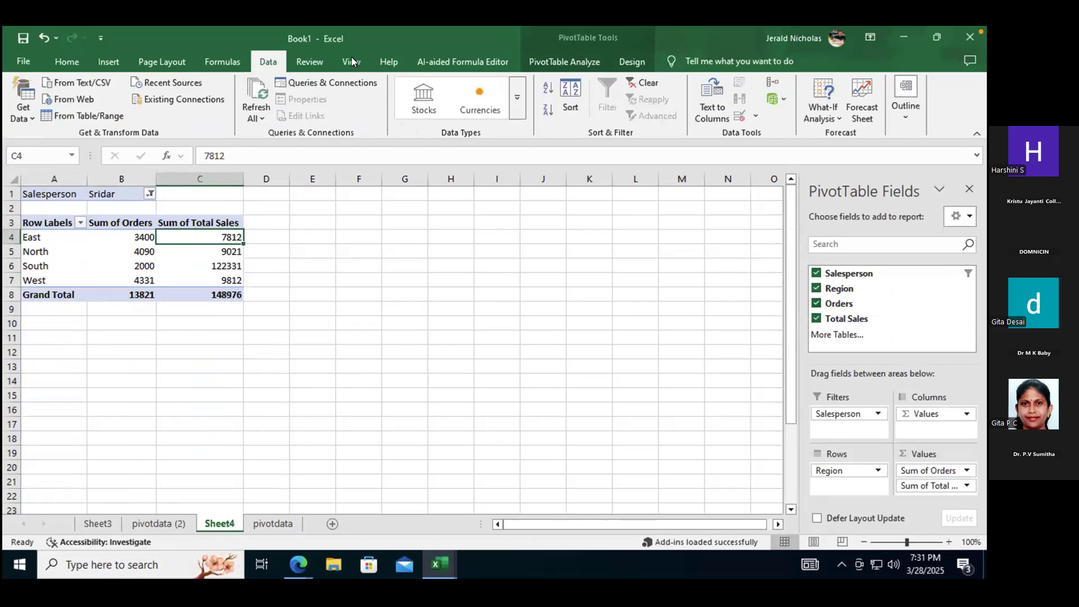
{"action": "left_click", "coordinate": [543, 59]}
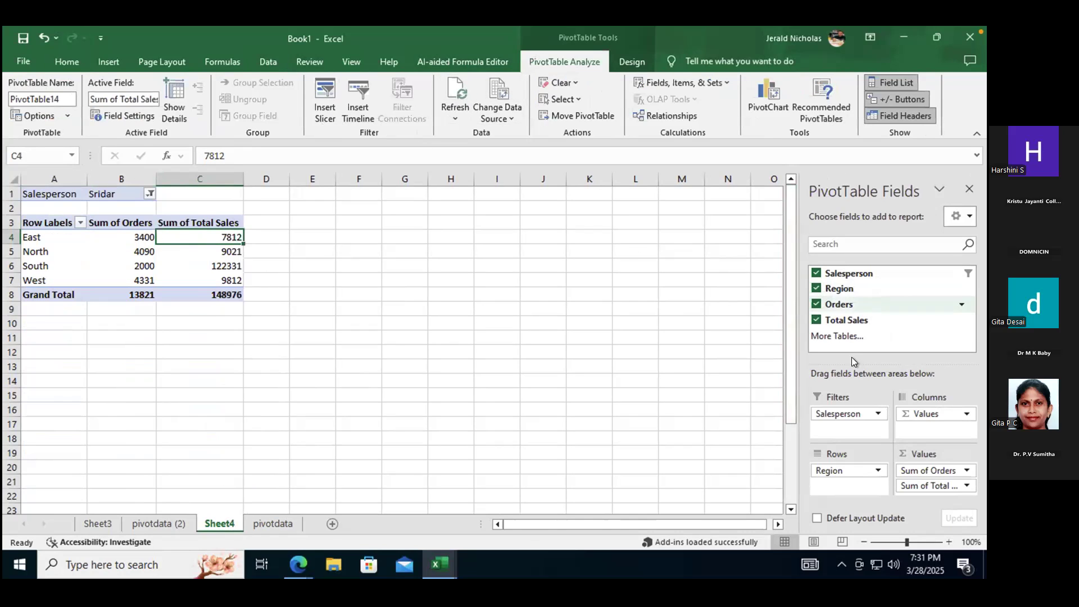
{"action": "left_click", "coordinate": [150, 194]}
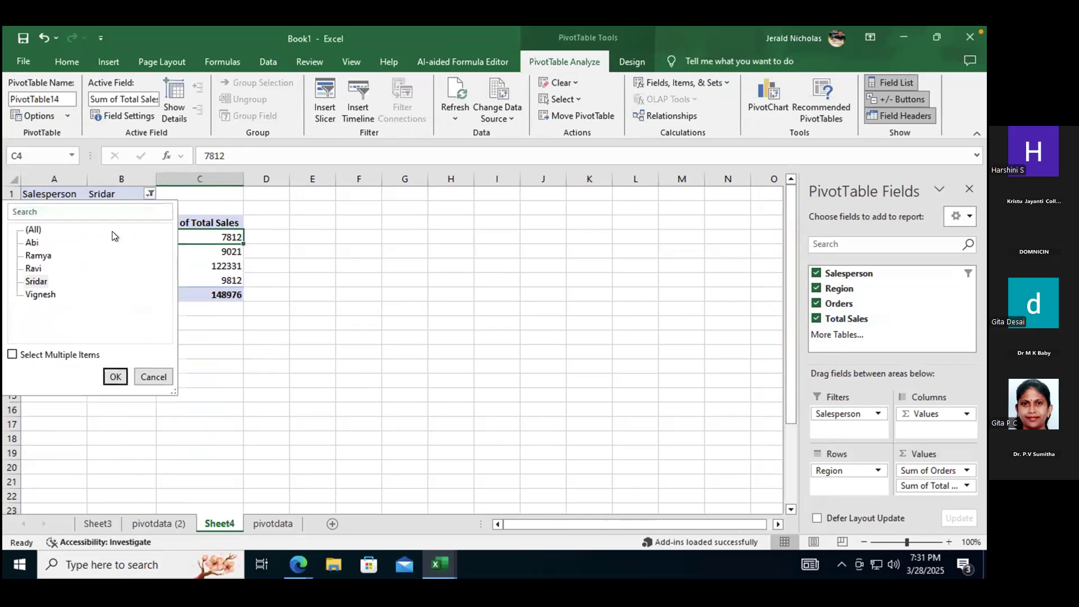
{"action": "left_click", "coordinate": [115, 377]}
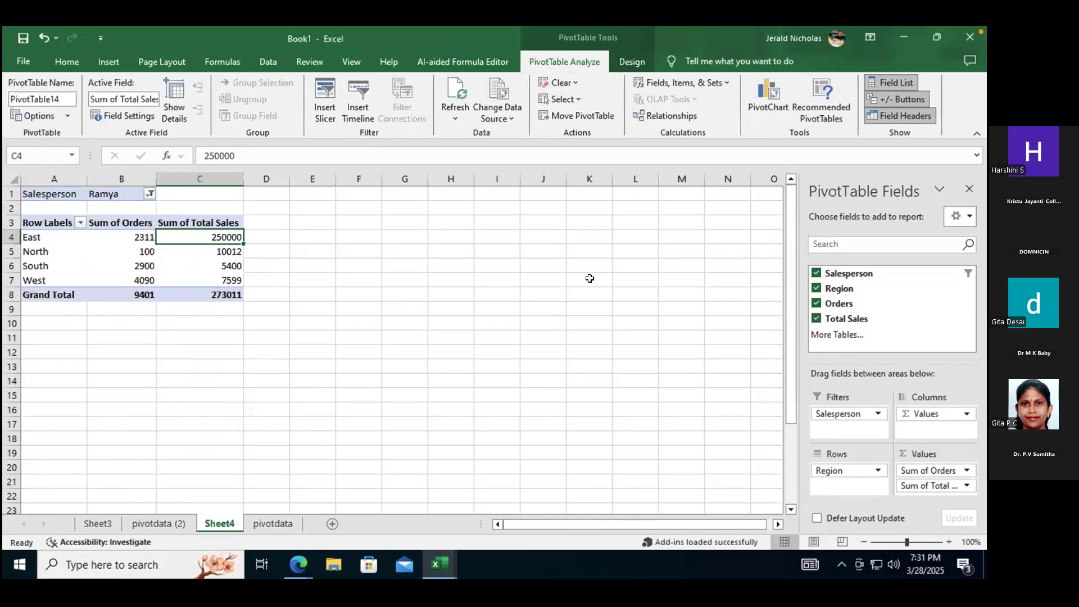
{"action": "left_click", "coordinate": [205, 263]}
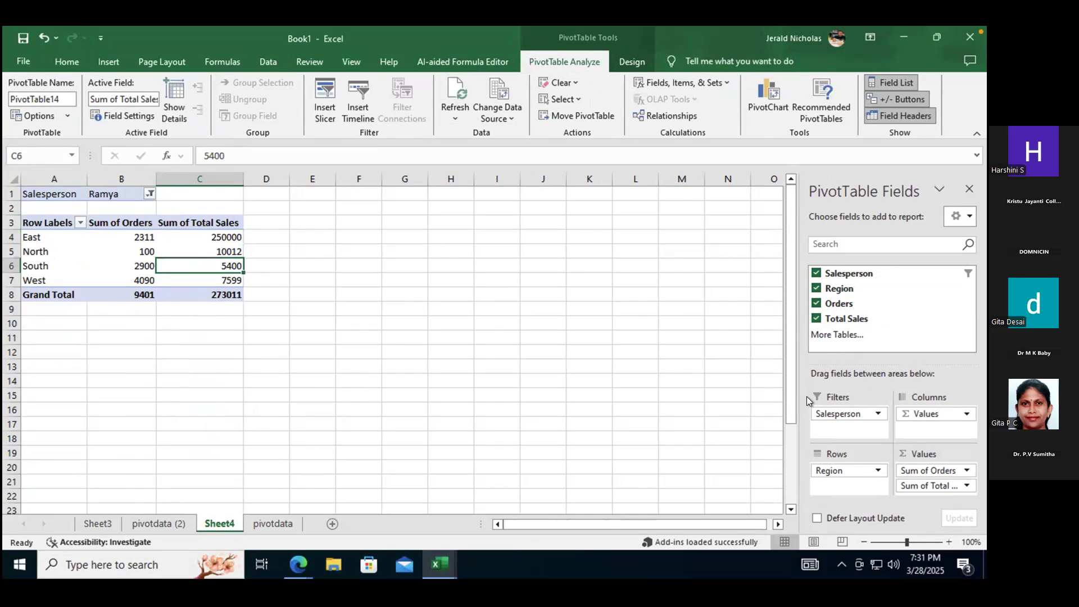
Move the Salesperson field from Filters to Rows, beneath Region.
{"action": "left_click_drag", "start_coordinate": [865, 416], "coordinate": [843, 487]}
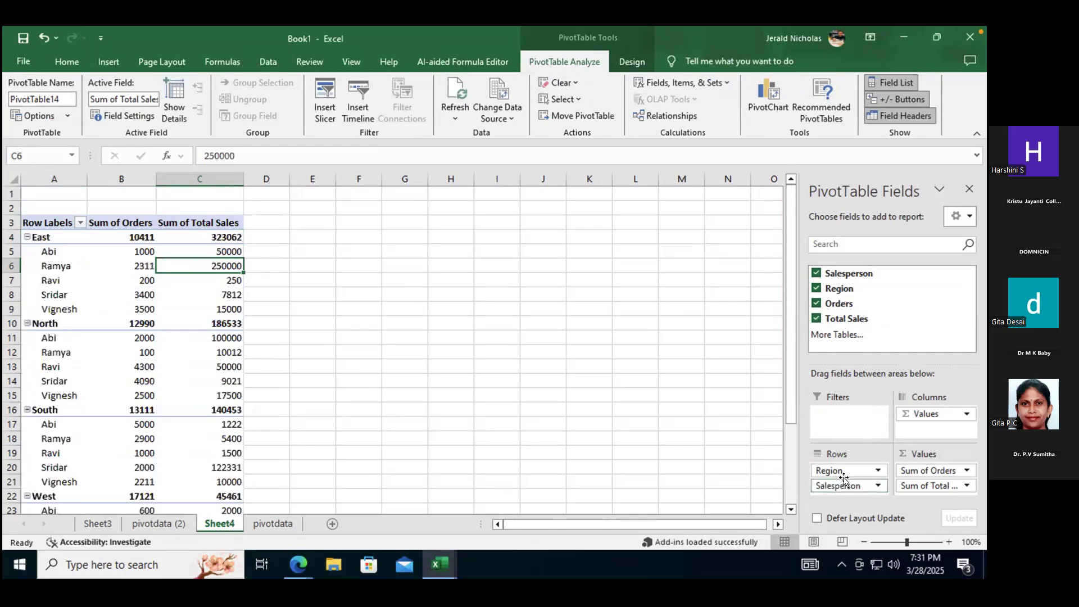
{"action": "right_click", "coordinate": [190, 295]}
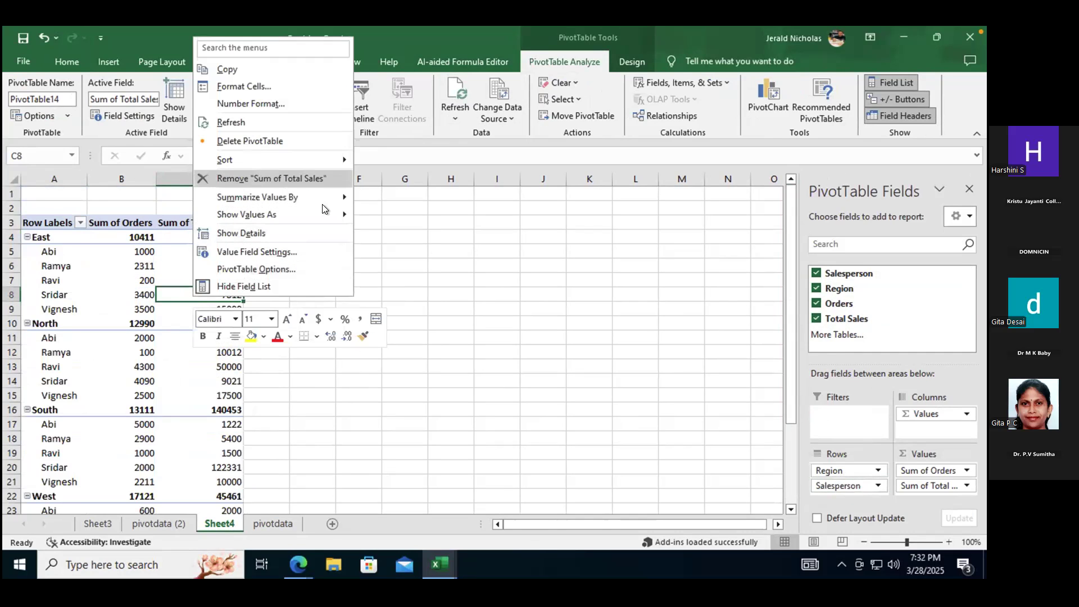
{"action": "left_click", "coordinate": [392, 229]}
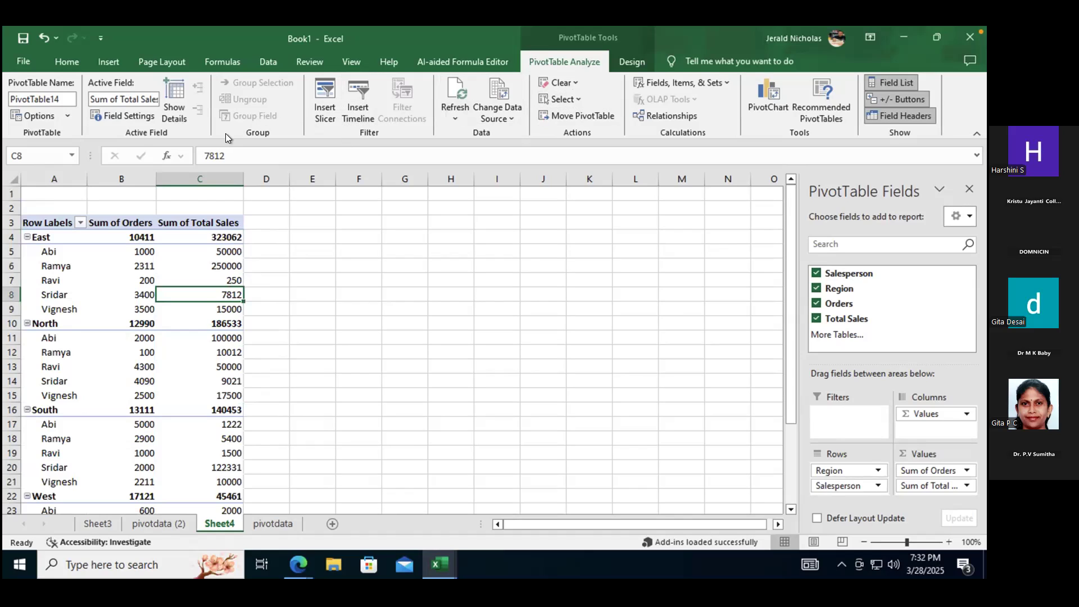
Insert a column PivotChart of orders and total sales, and place it beside the PivotTable, clear of its columns.
{"action": "left_click", "coordinate": [758, 92]}
{"action": "mouse_move", "coordinate": [458, 225]}
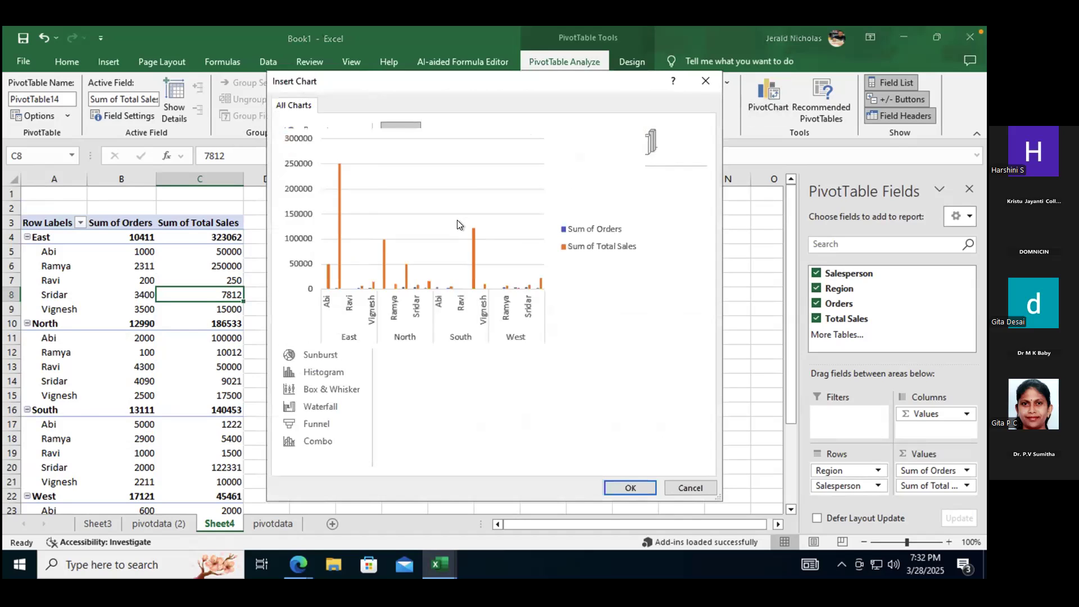
{"action": "left_click", "coordinate": [630, 487]}
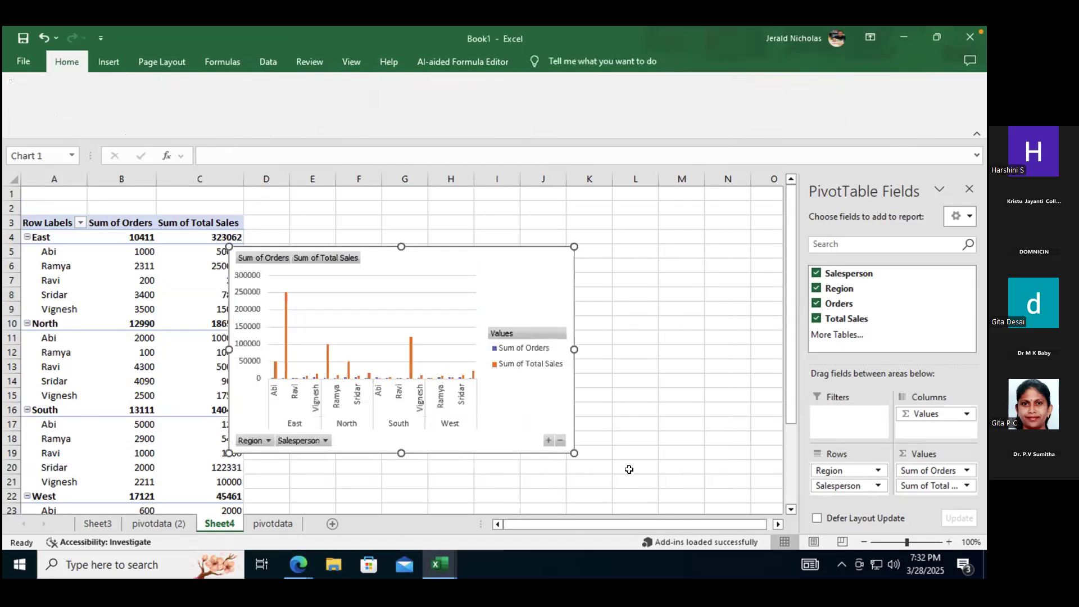
{"action": "left_click_drag", "start_coordinate": [511, 271], "coordinate": [577, 253]}
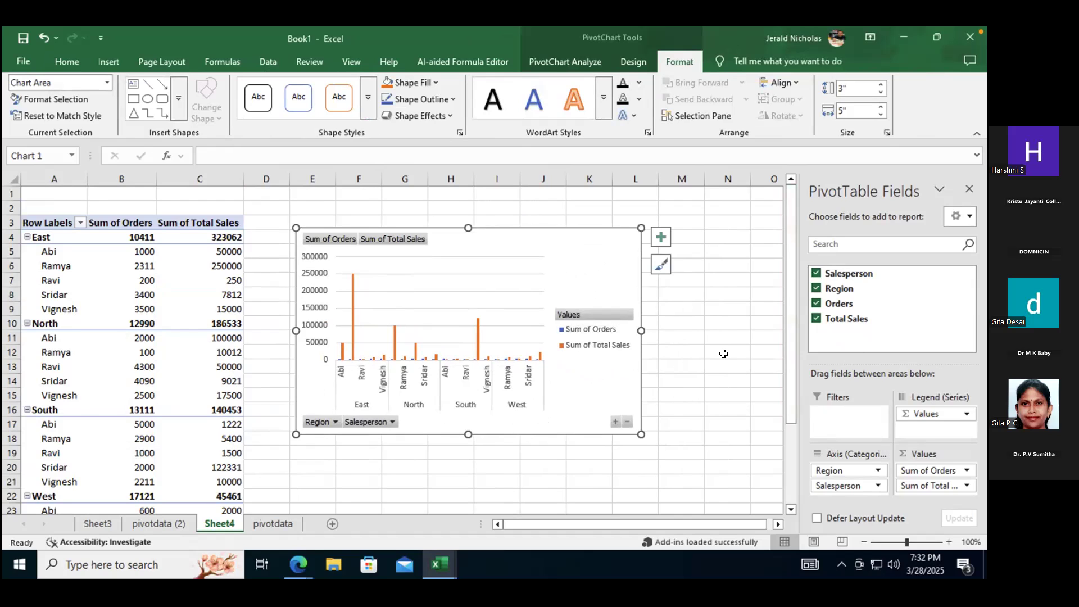
{"action": "scroll", "coordinate": [723, 354], "scroll_direction": "down", "scroll_amount": 2}
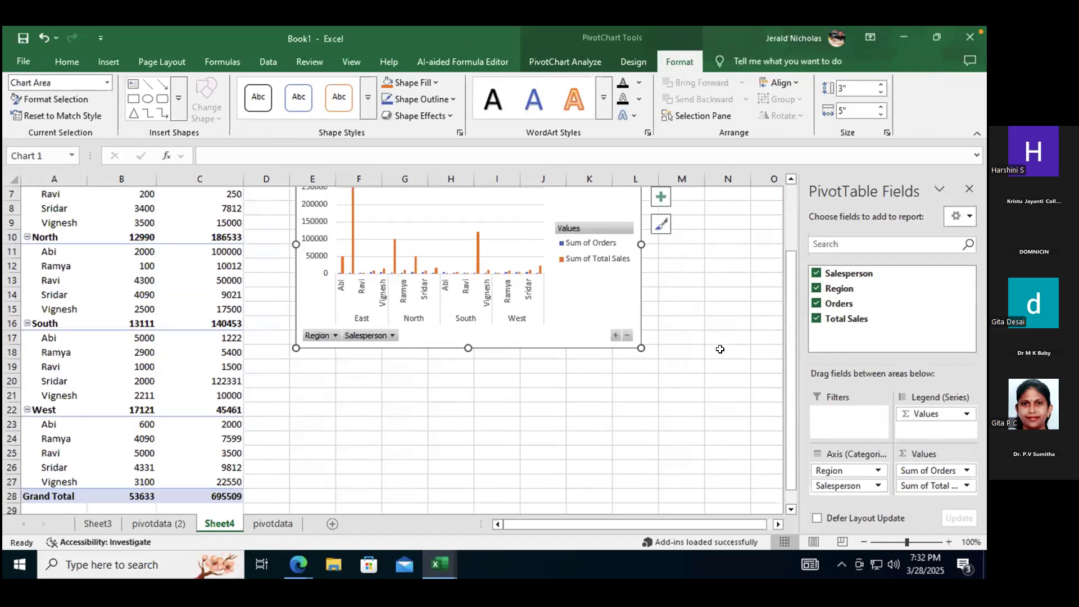
{"action": "left_click", "coordinate": [602, 416]}
Insert a slicer for the Region field of the PivotTable.
{"action": "left_click", "coordinate": [215, 336]}
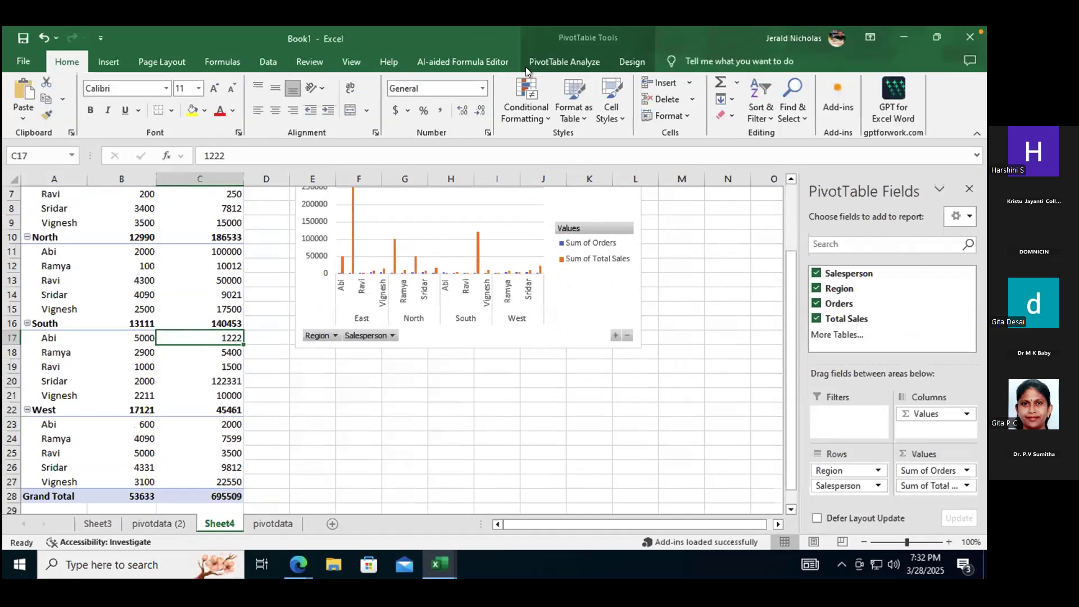
{"action": "left_click", "coordinate": [561, 54]}
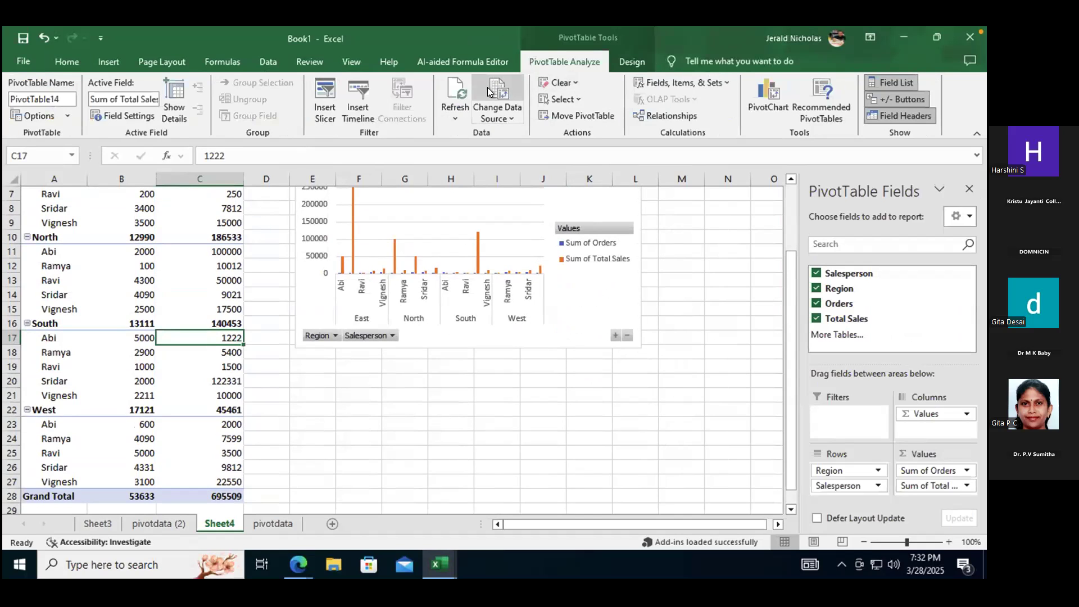
{"action": "left_click", "coordinate": [326, 96]}
{"action": "left_click_drag", "start_coordinate": [748, 177], "coordinate": [413, 238]}
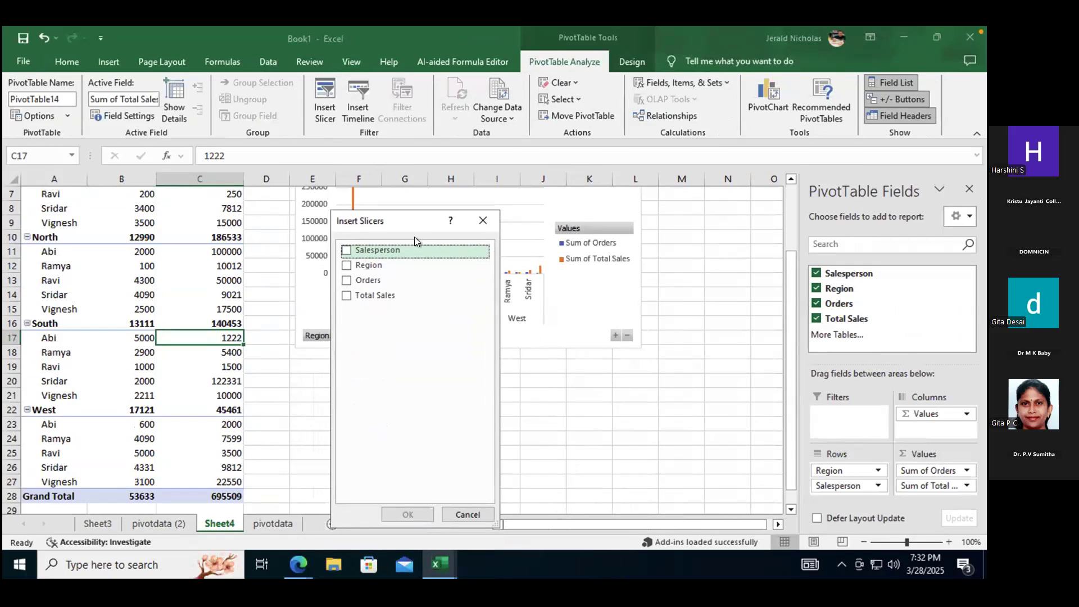
{"action": "left_click_drag", "start_coordinate": [423, 518], "coordinate": [435, 350]}
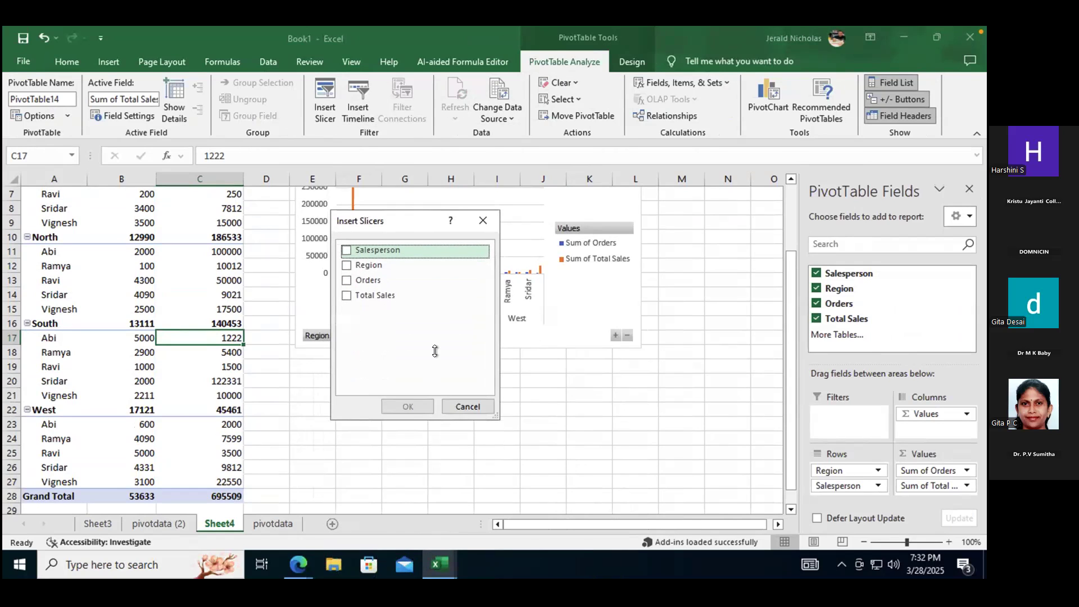
{"action": "left_click_drag", "start_coordinate": [401, 226], "coordinate": [364, 322]}
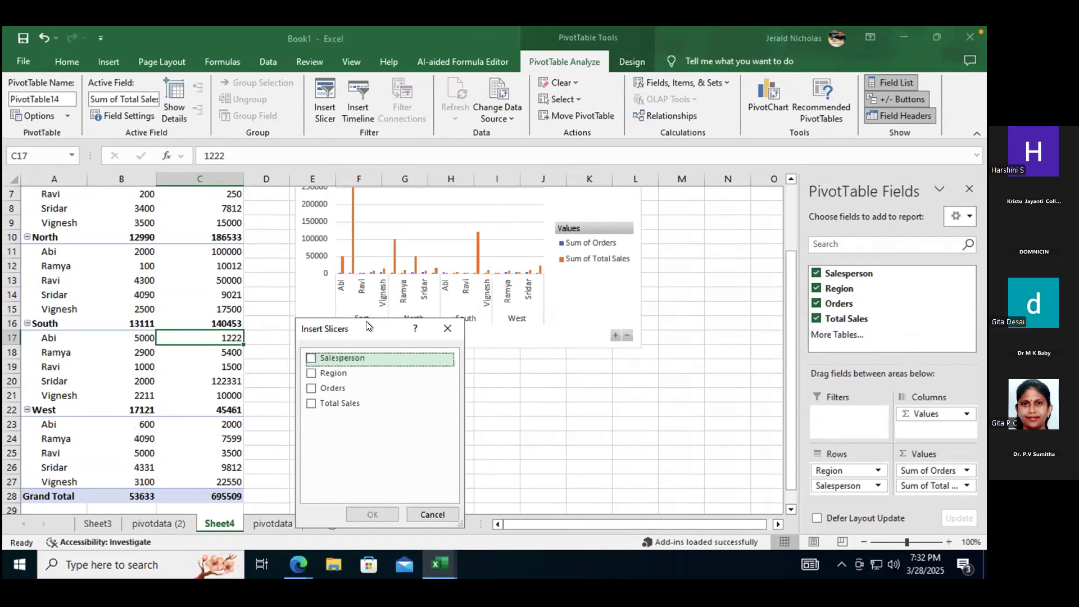
{"action": "left_click", "coordinate": [309, 362]}
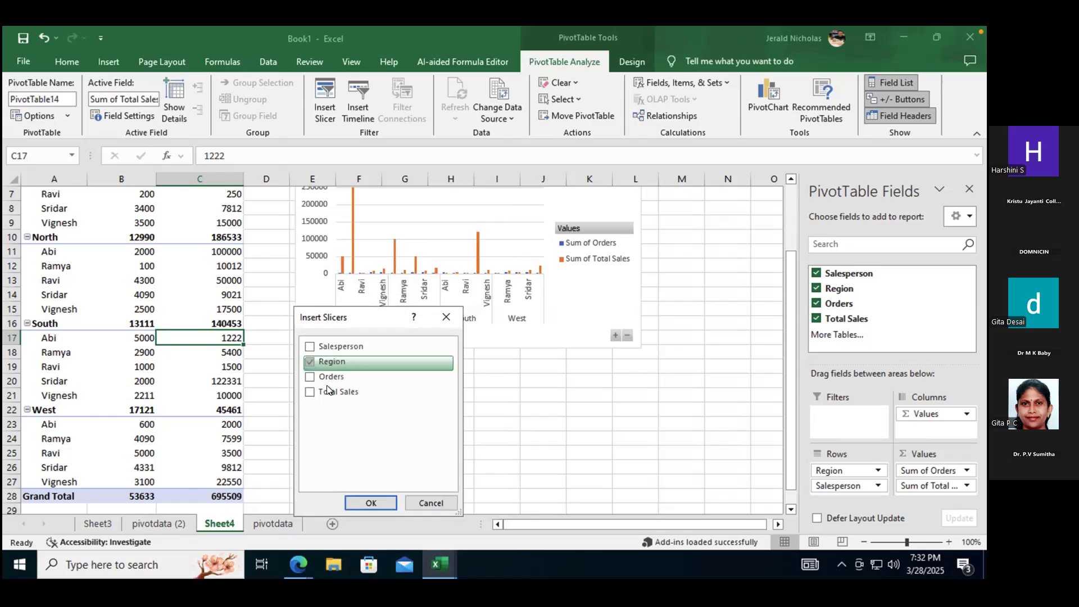
{"action": "left_click", "coordinate": [363, 493]}
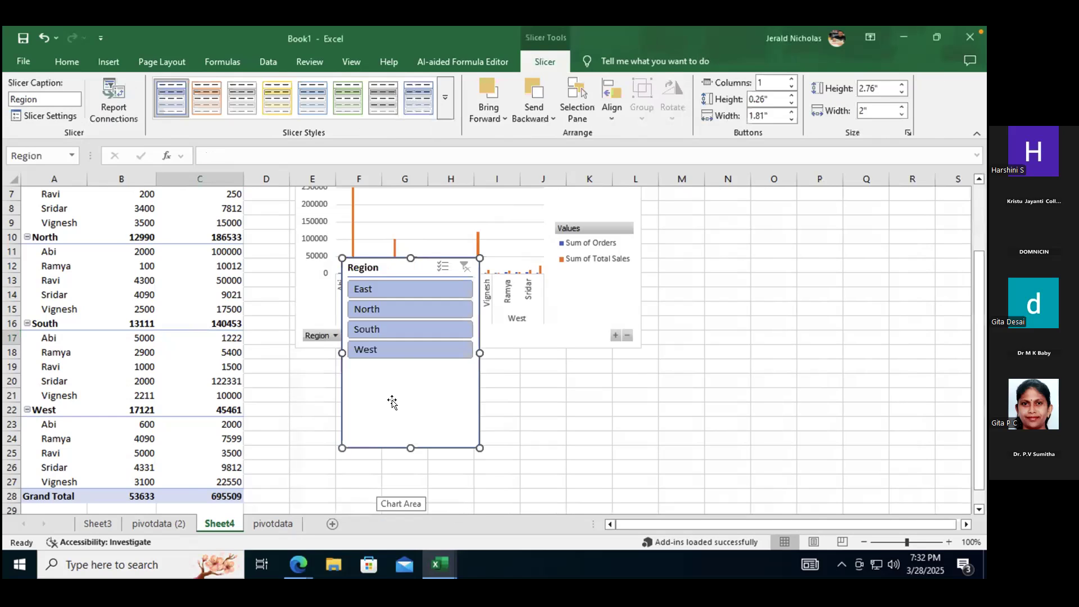
Filter the PivotTable and chart with the Region slicer by North, East, South and West in turn, ending on East.
{"action": "left_click", "coordinate": [389, 312]}
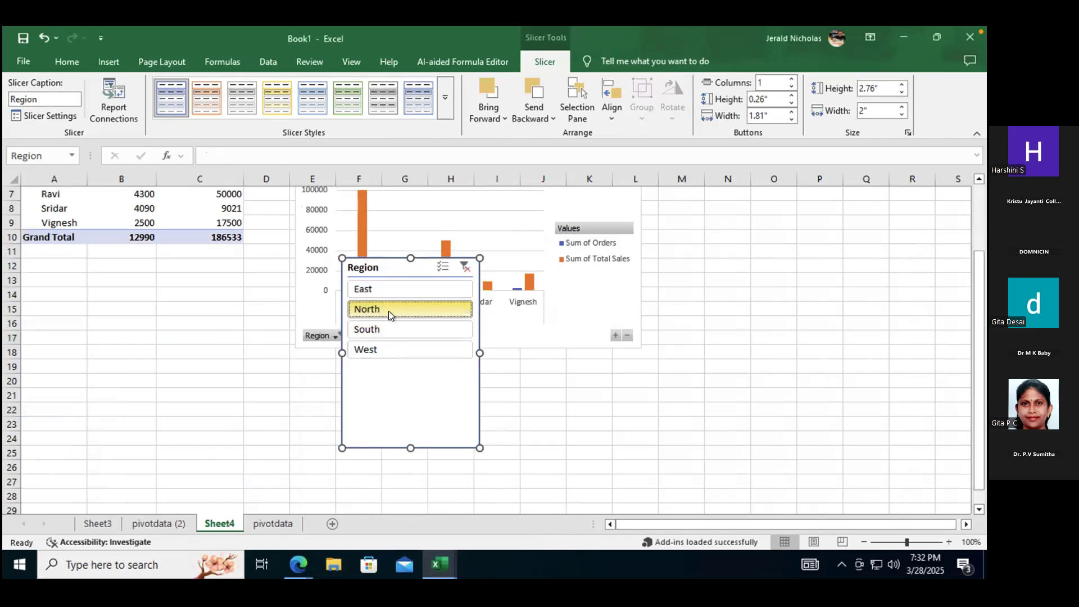
{"action": "left_click", "coordinate": [389, 294]}
{"action": "left_click", "coordinate": [386, 330]}
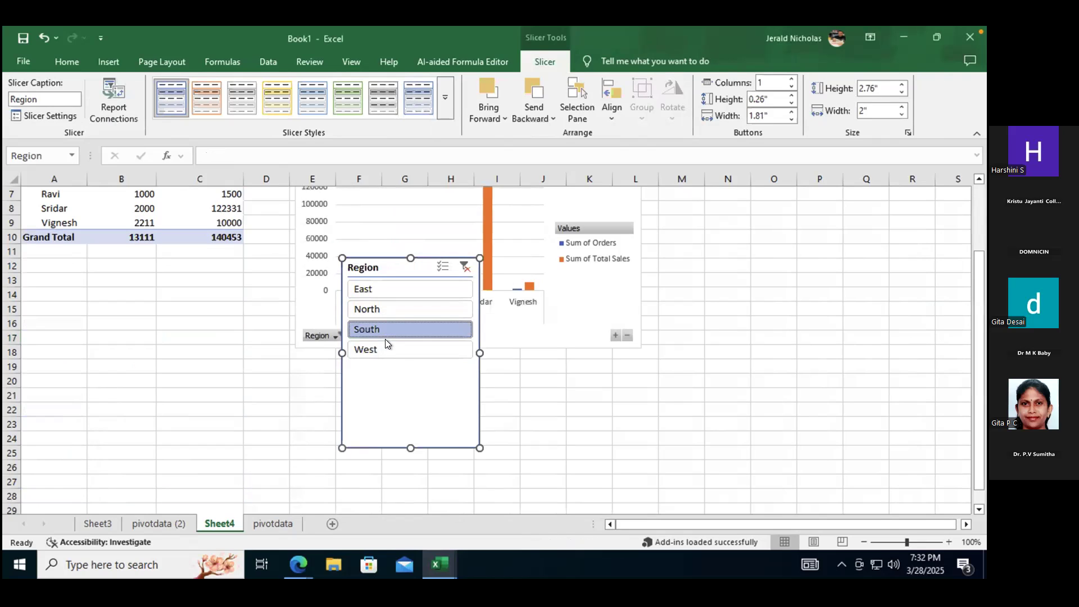
{"action": "left_click", "coordinate": [387, 348]}
{"action": "left_click", "coordinate": [390, 287]}
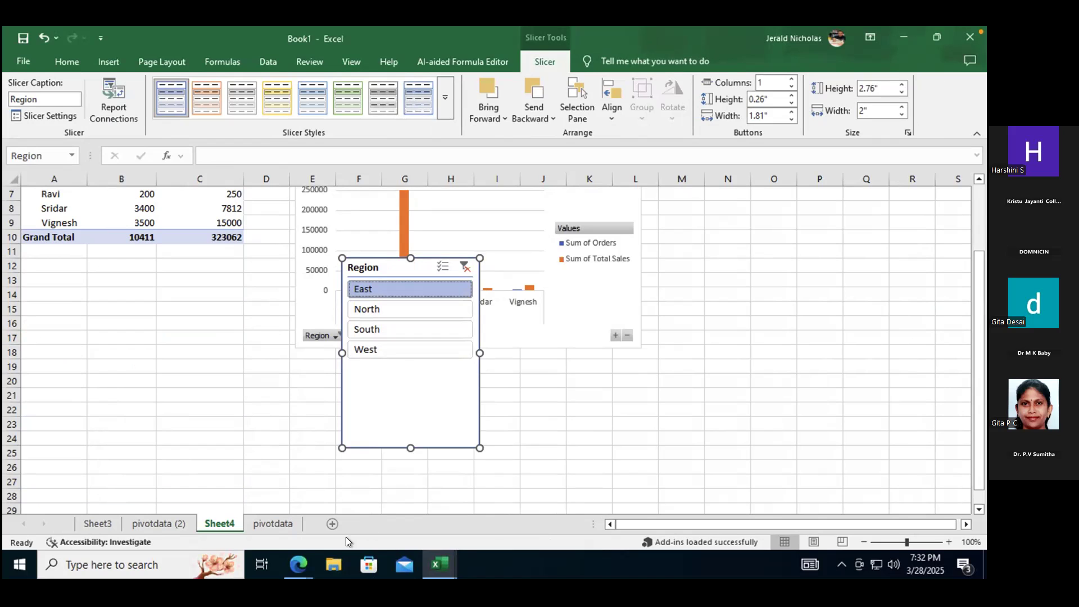
Switch to the Excel + Chatgpt workbook and browse the Financial Management category of the Office Add-ins store.
{"action": "mouse_move", "coordinate": [436, 566]}
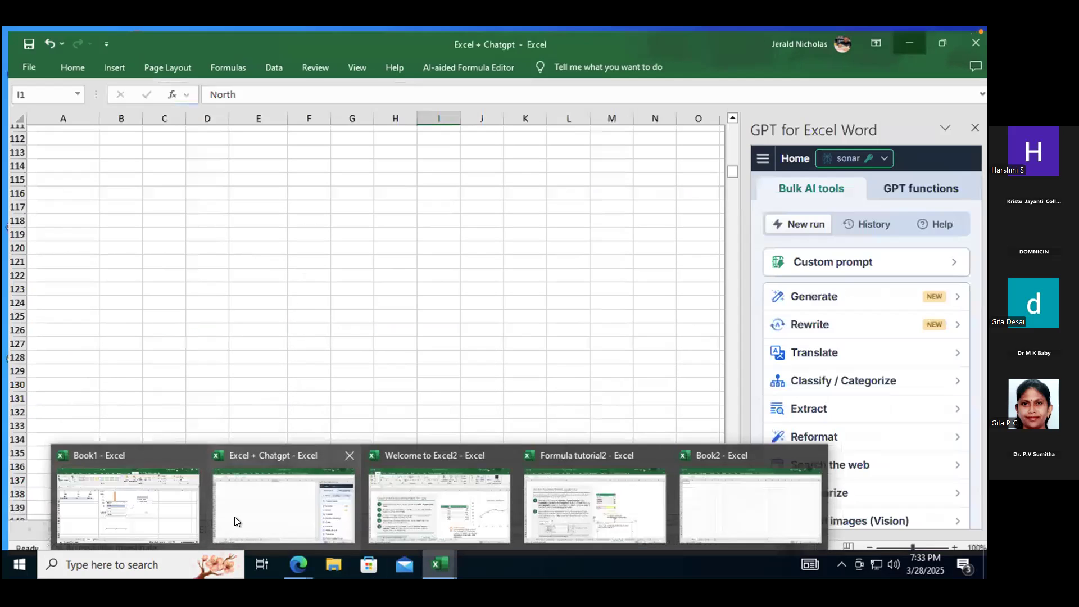
{"action": "left_click", "coordinate": [234, 517]}
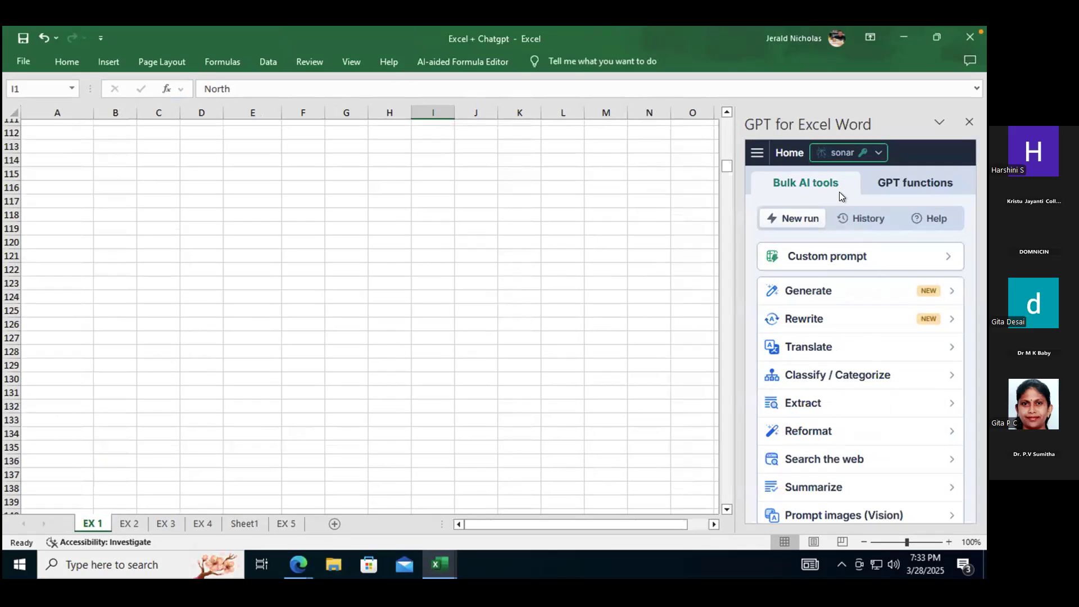
{"action": "left_click", "coordinate": [67, 61]}
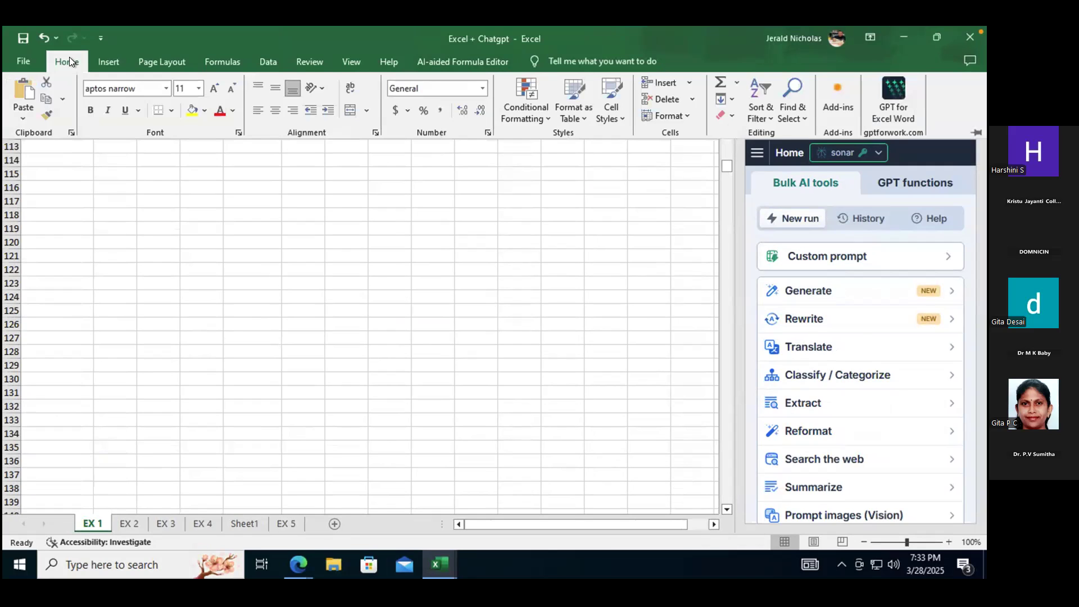
{"action": "left_click", "coordinate": [842, 107]}
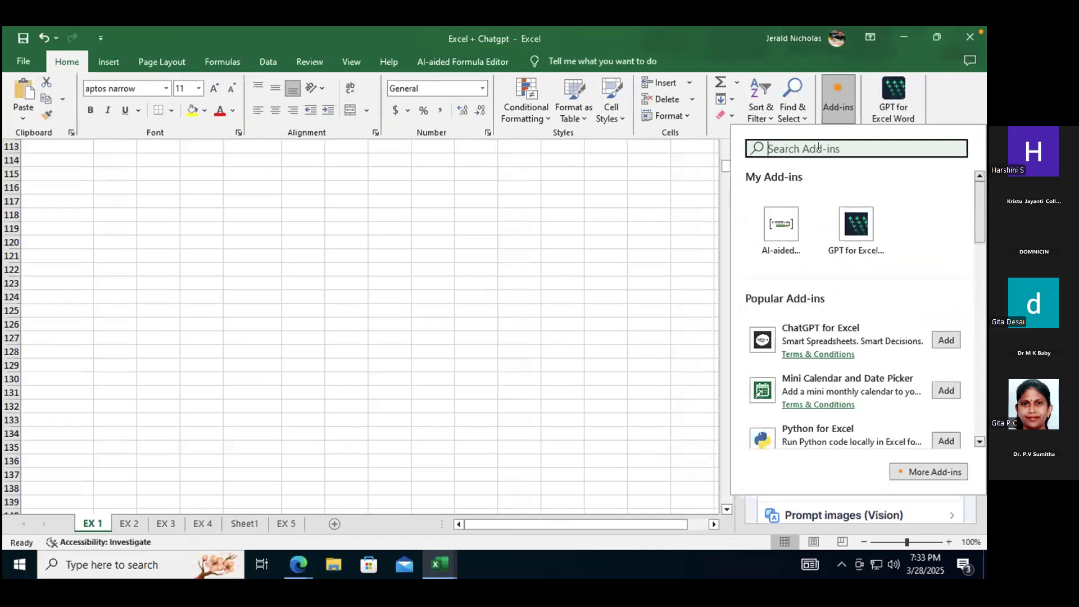
{"action": "left_click", "coordinate": [918, 470]}
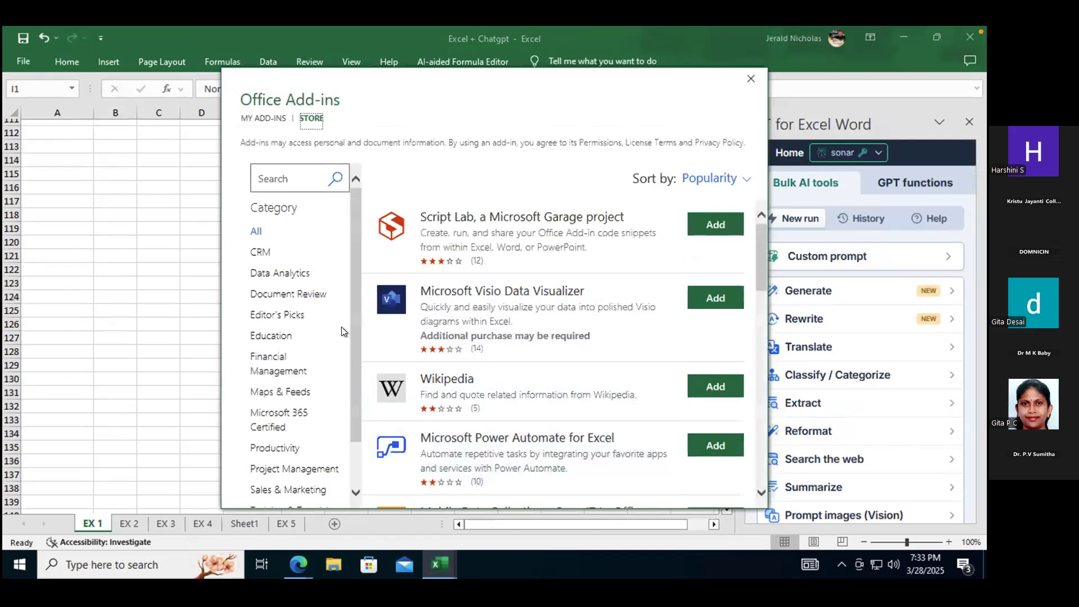
{"action": "scroll", "coordinate": [349, 338], "scroll_direction": "down", "scroll_amount": 1}
{"action": "left_click", "coordinate": [303, 312]}
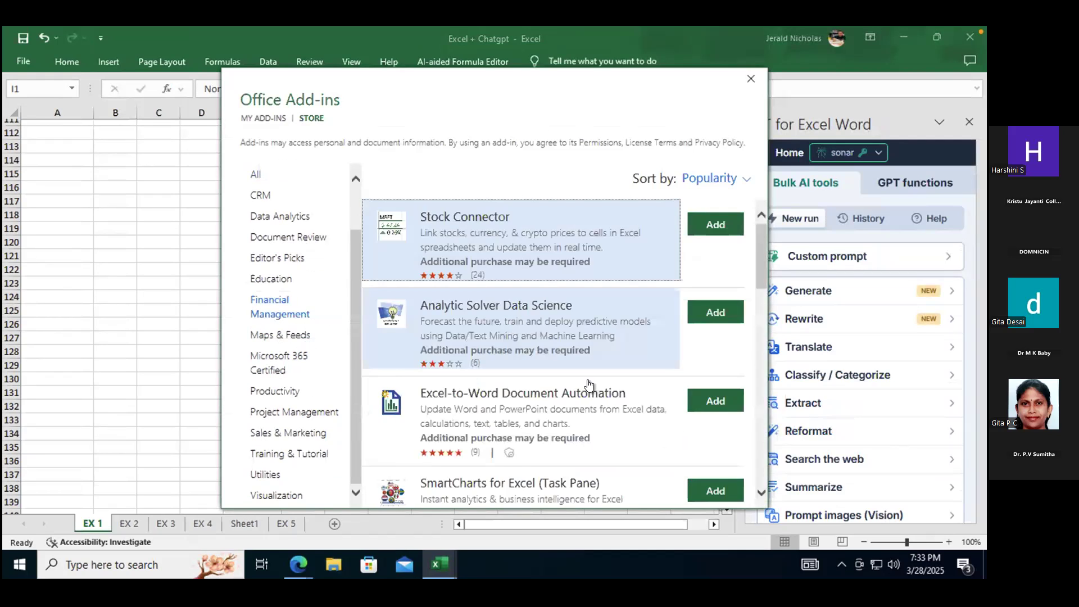
Browse the Financial Management add-ins in the store, list all categories, and close the Office Add-ins store.
{"action": "scroll", "coordinate": [574, 396], "scroll_direction": "down", "scroll_amount": 2}
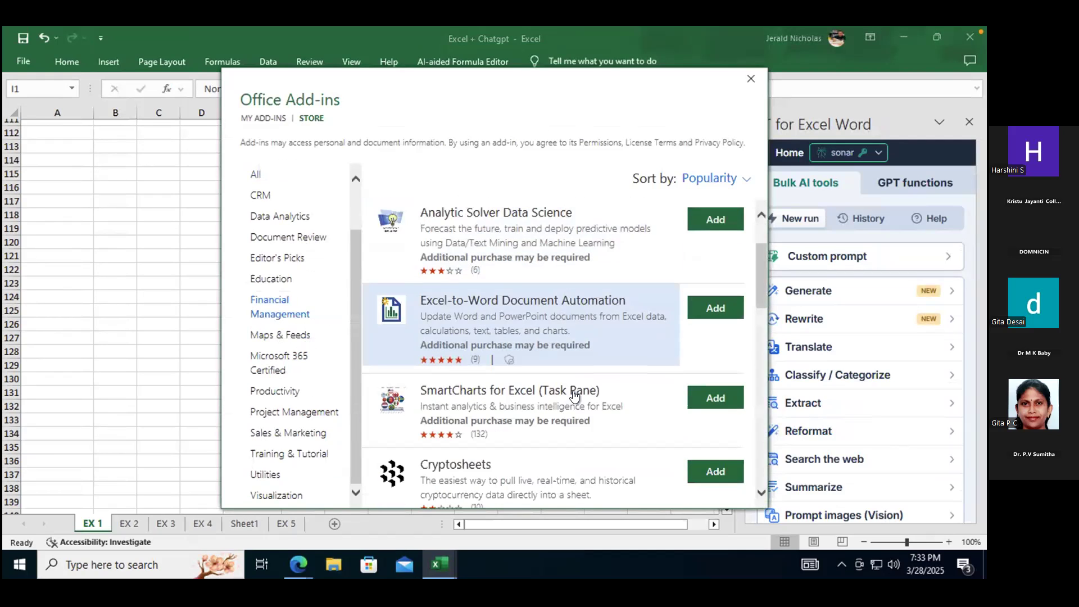
{"action": "scroll", "coordinate": [574, 396], "scroll_direction": "down", "scroll_amount": 3}
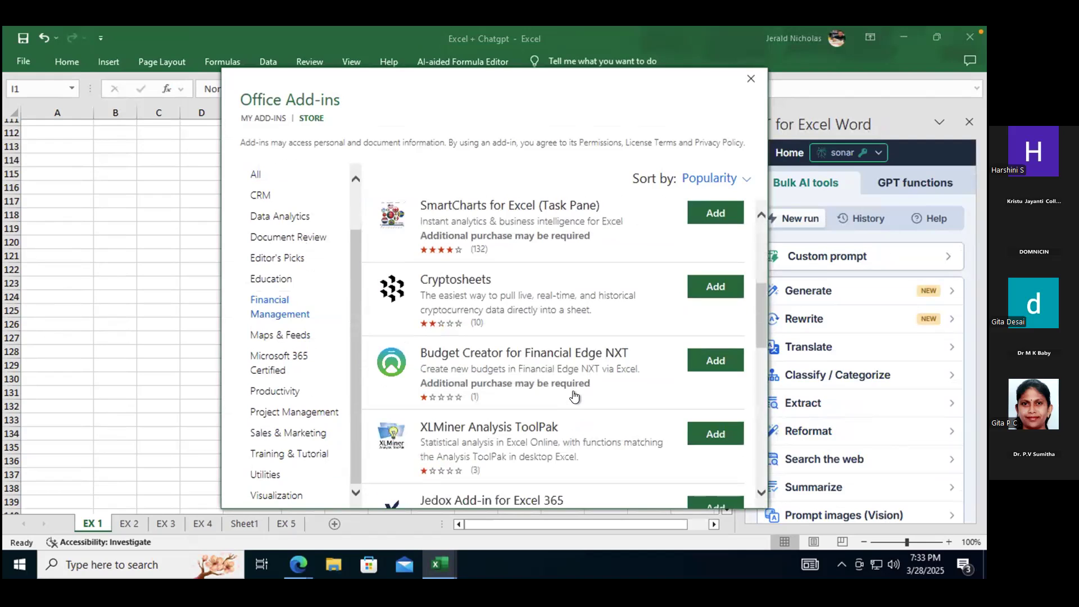
{"action": "scroll", "coordinate": [574, 396], "scroll_direction": "down", "scroll_amount": 12}
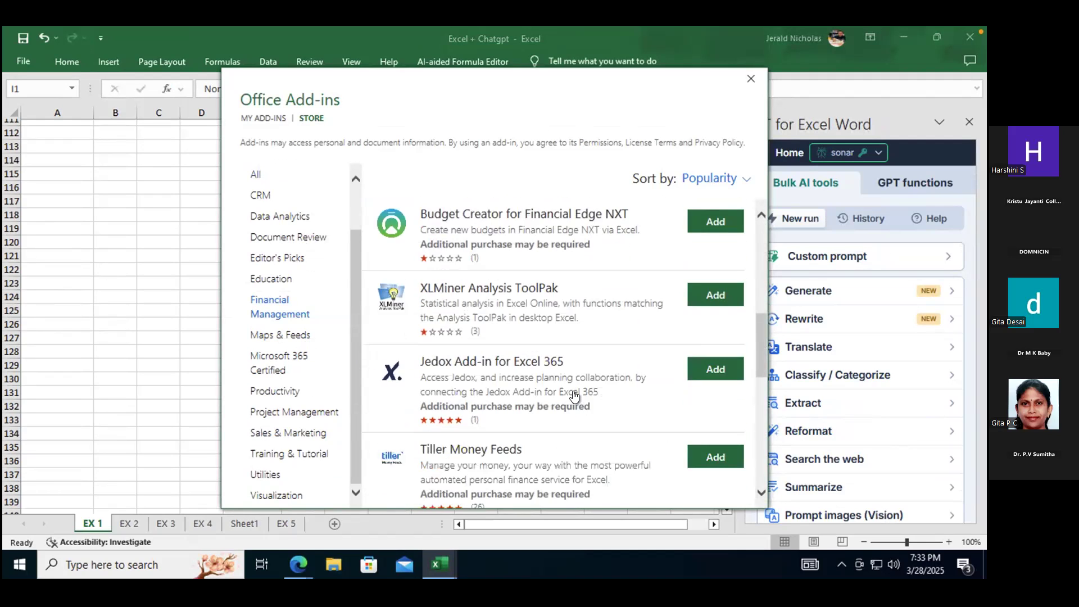
{"action": "scroll", "coordinate": [574, 396], "scroll_direction": "up", "scroll_amount": 3}
{"action": "scroll", "coordinate": [574, 396], "scroll_direction": "down", "scroll_amount": 10}
{"action": "scroll", "coordinate": [573, 397], "scroll_direction": "down", "scroll_amount": 3}
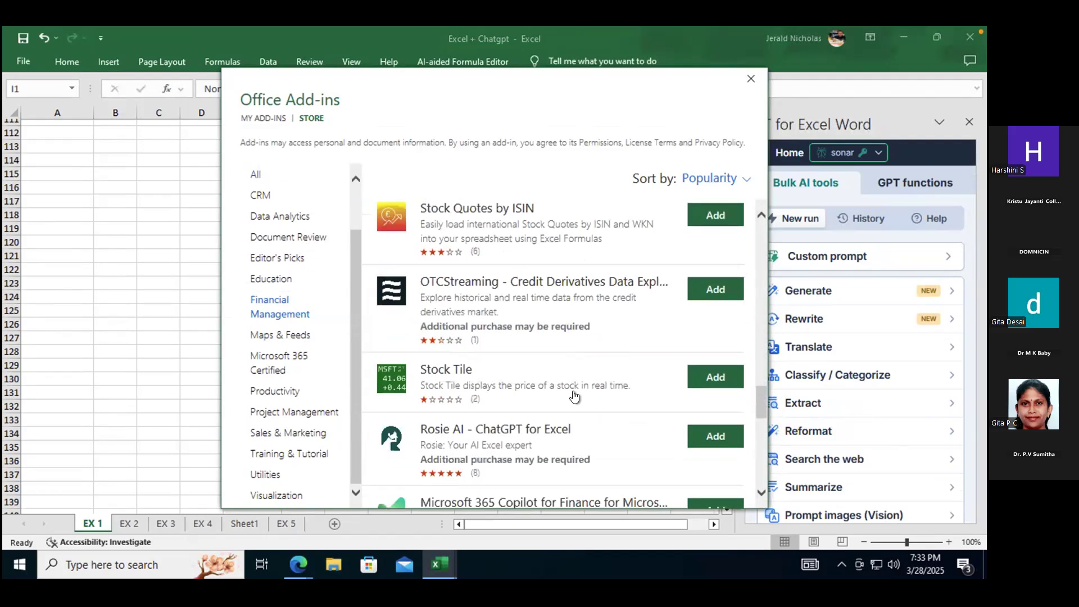
{"action": "scroll", "coordinate": [574, 396], "scroll_direction": "up", "scroll_amount": 15}
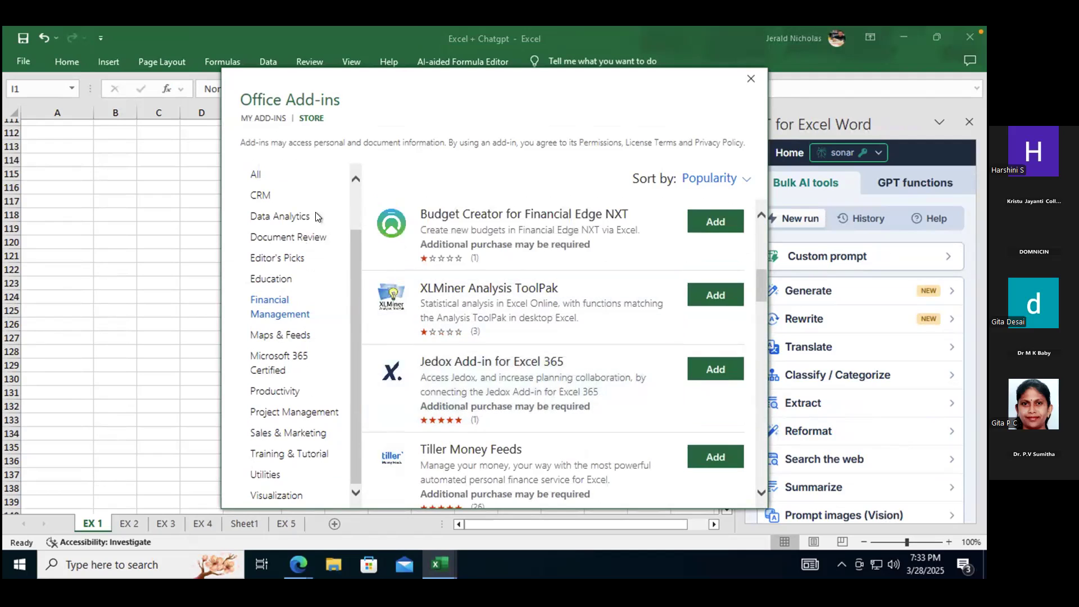
{"action": "left_click", "coordinate": [258, 174]}
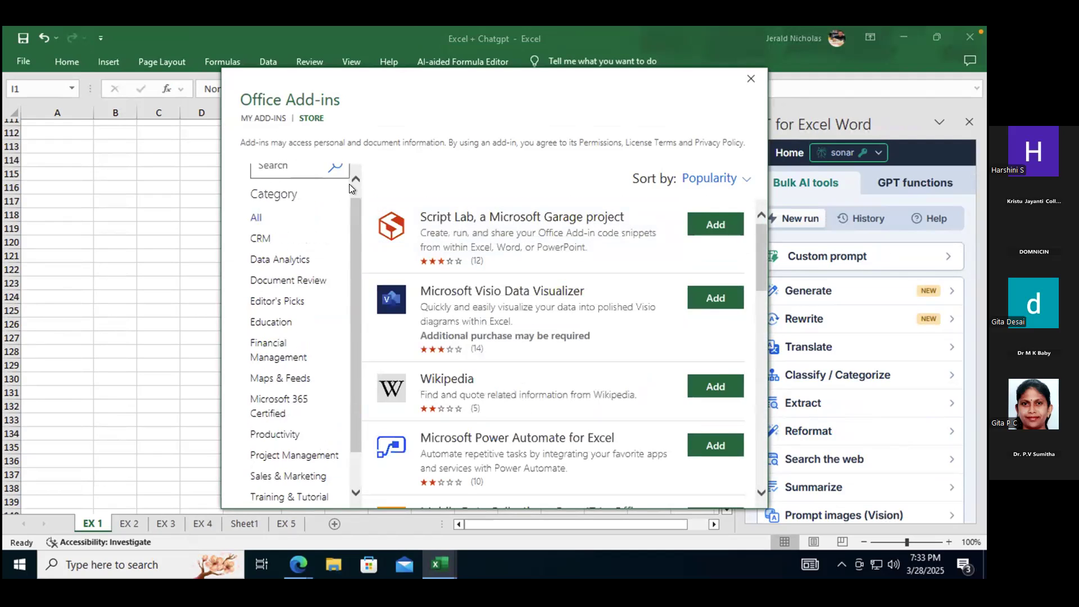
{"action": "left_click", "coordinate": [751, 78]}
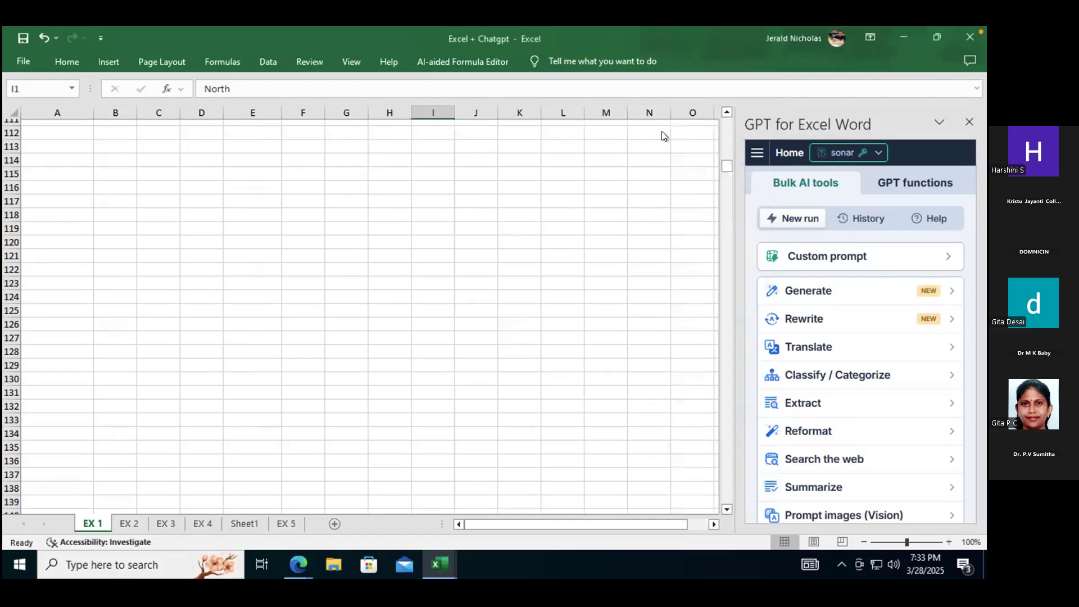
Open the Generate tool of GPT for Excel Word and select the sales table A1:E17 on sheet EX 1.
{"action": "left_click", "coordinate": [861, 288]}
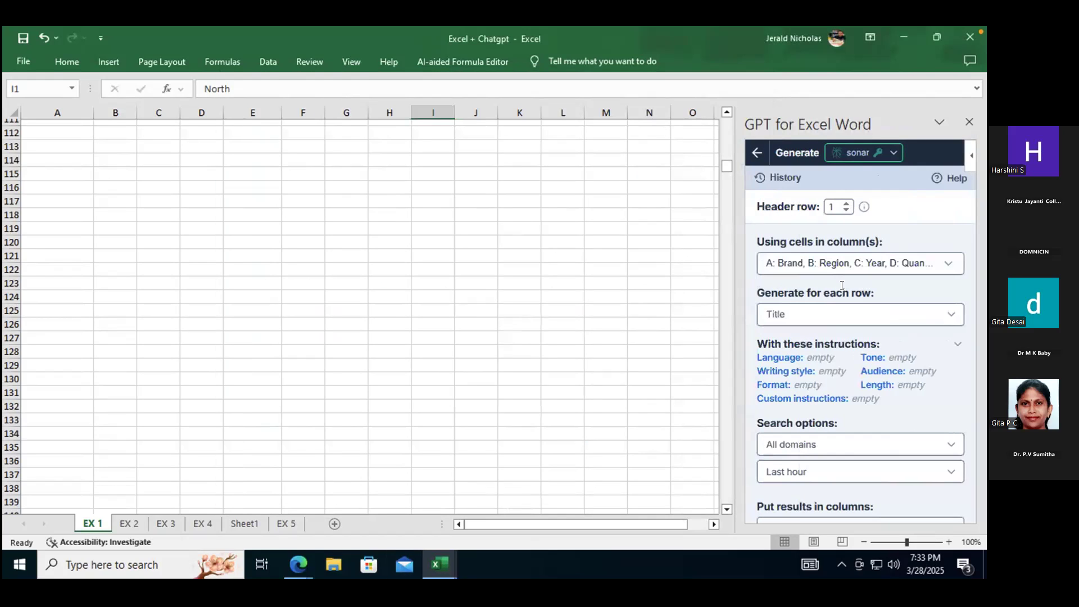
{"action": "scroll", "coordinate": [559, 328], "scroll_direction": "up", "scroll_amount": 13}
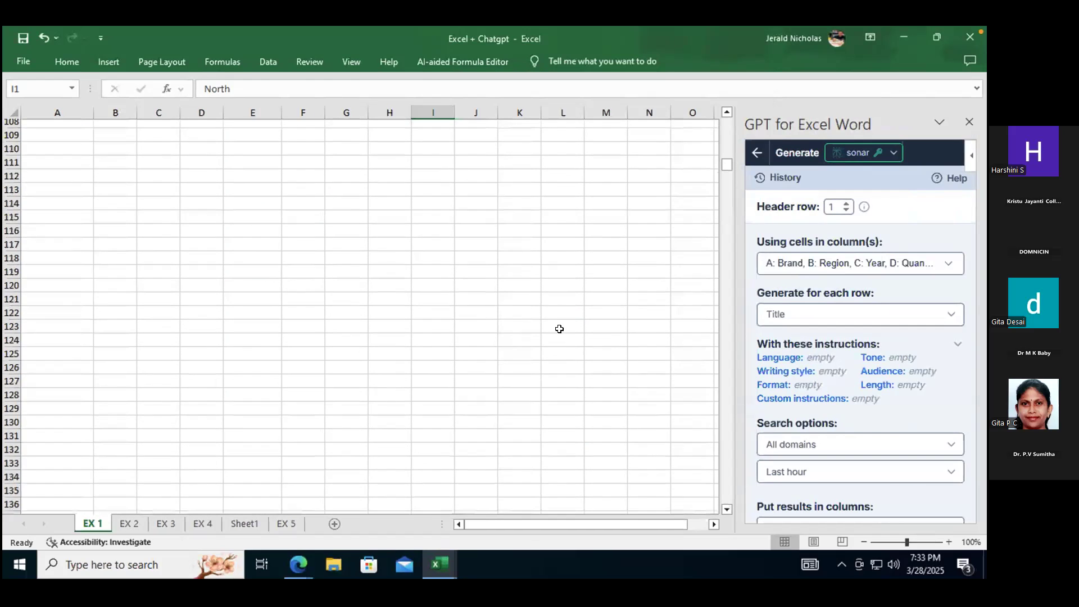
{"action": "scroll", "coordinate": [652, 256], "scroll_direction": "up", "scroll_amount": 5}
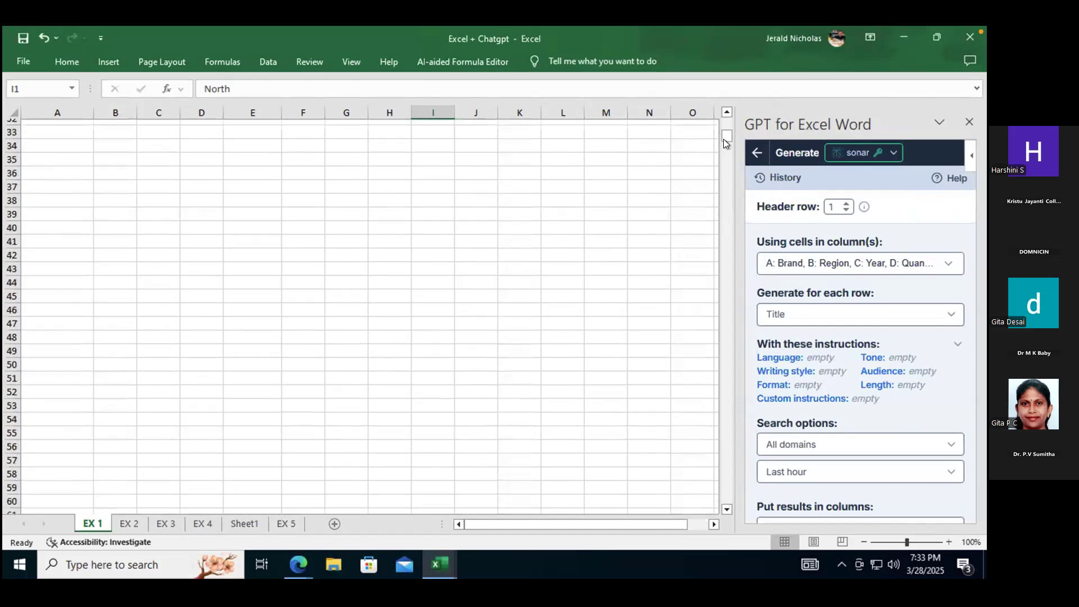
{"action": "left_click_drag", "start_coordinate": [728, 137], "coordinate": [724, 116]}
{"action": "left_click_drag", "start_coordinate": [33, 125], "coordinate": [242, 346]}
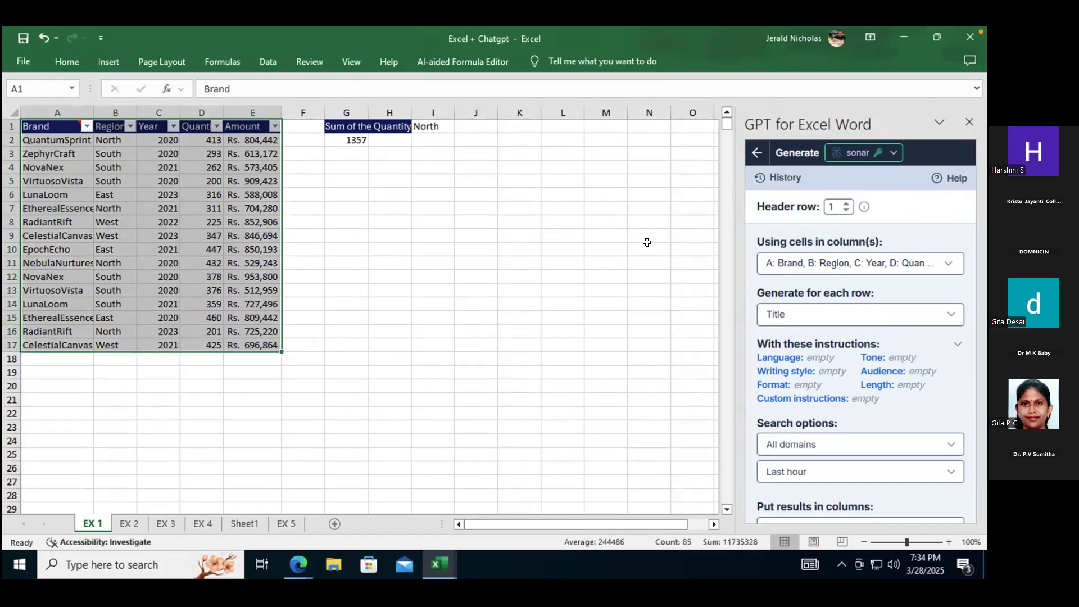
Switch the add-in to a custom prompt and enter "I want to find the Max amount in cell range E2:E17".
{"action": "left_click", "coordinate": [757, 153]}
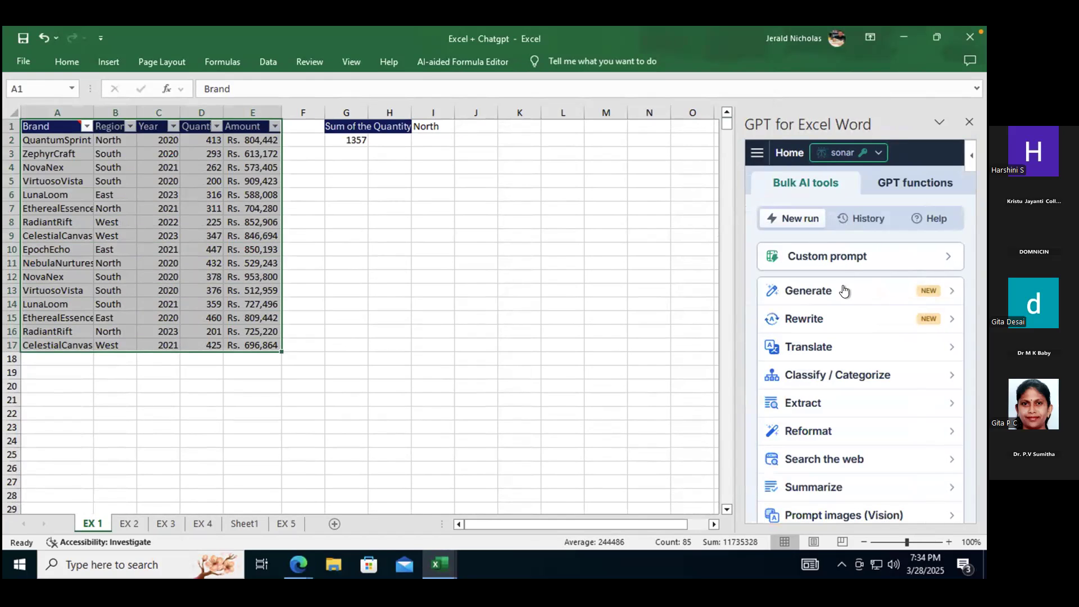
{"action": "left_click", "coordinate": [843, 257]}
{"action": "left_click", "coordinate": [826, 284]}
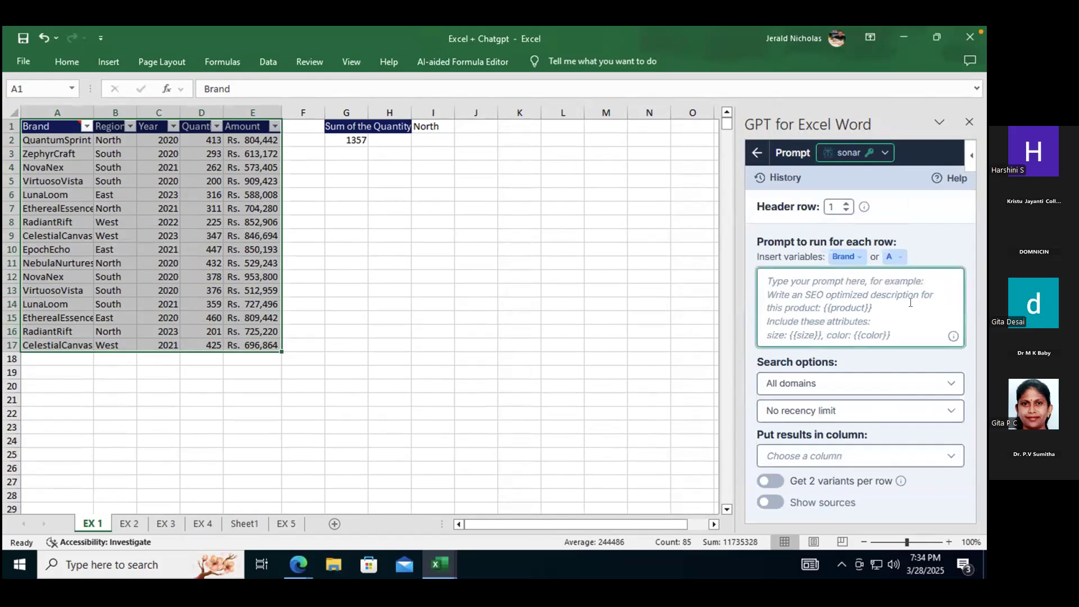
{"action": "type", "text": "I wan"}
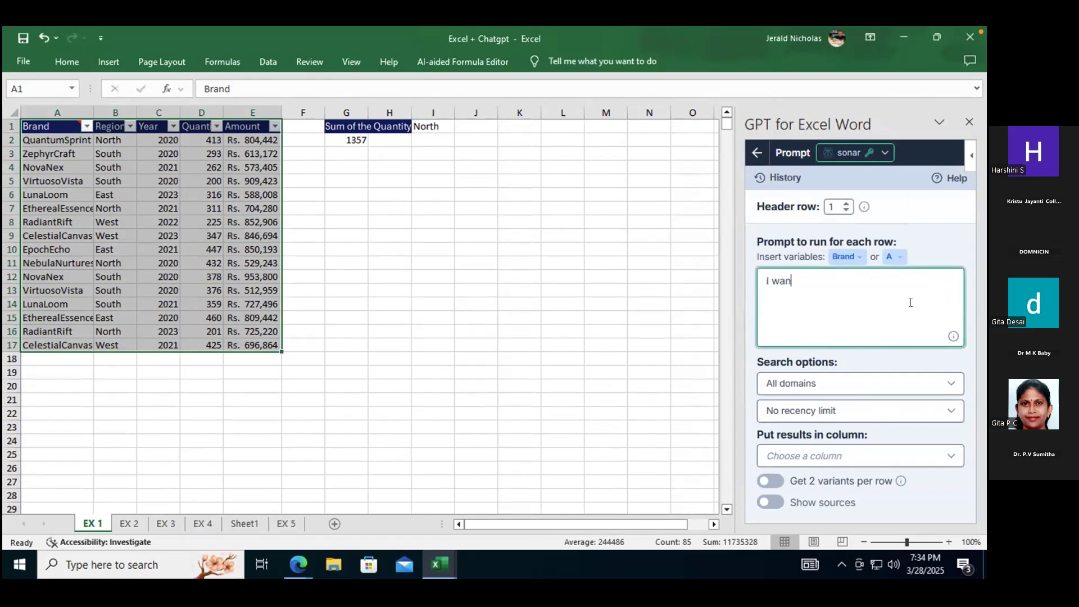
{"action": "type", "text": "t to find the Max amount "}
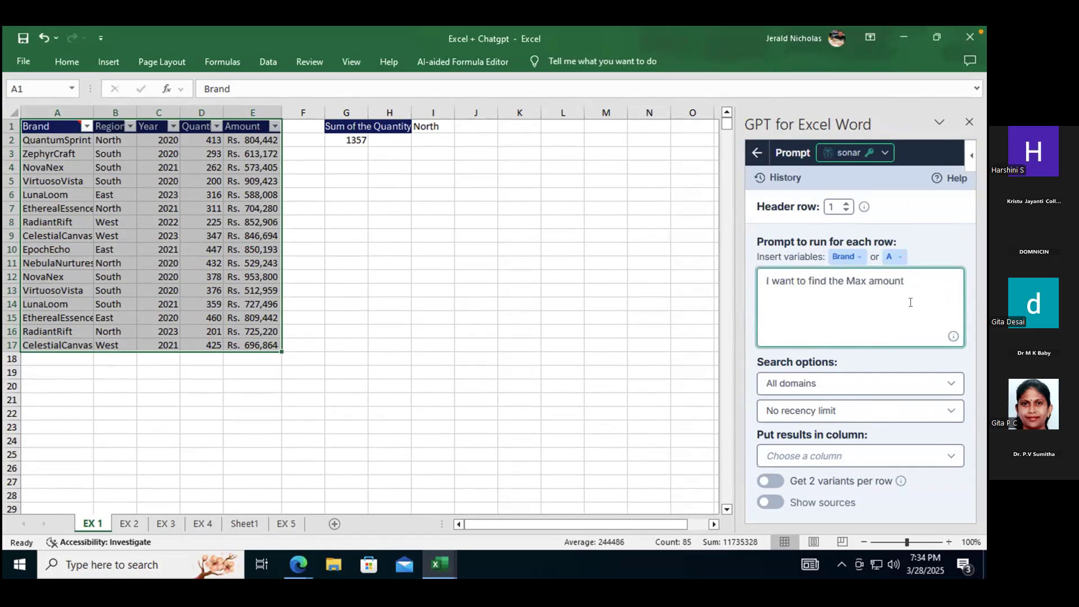
{"action": "type", "text": "in cell range E2:E17"}
Try to run the custom prompt for 3 rows, and set its results column to B: Region.
{"action": "scroll", "coordinate": [897, 316], "scroll_direction": "down", "scroll_amount": 5}
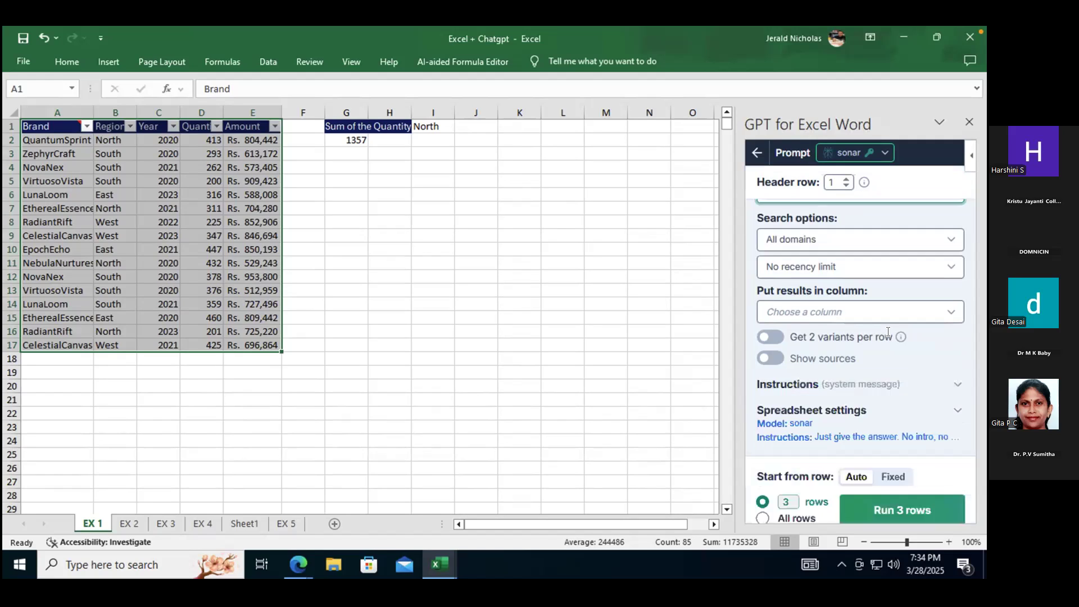
{"action": "left_click", "coordinate": [895, 436]}
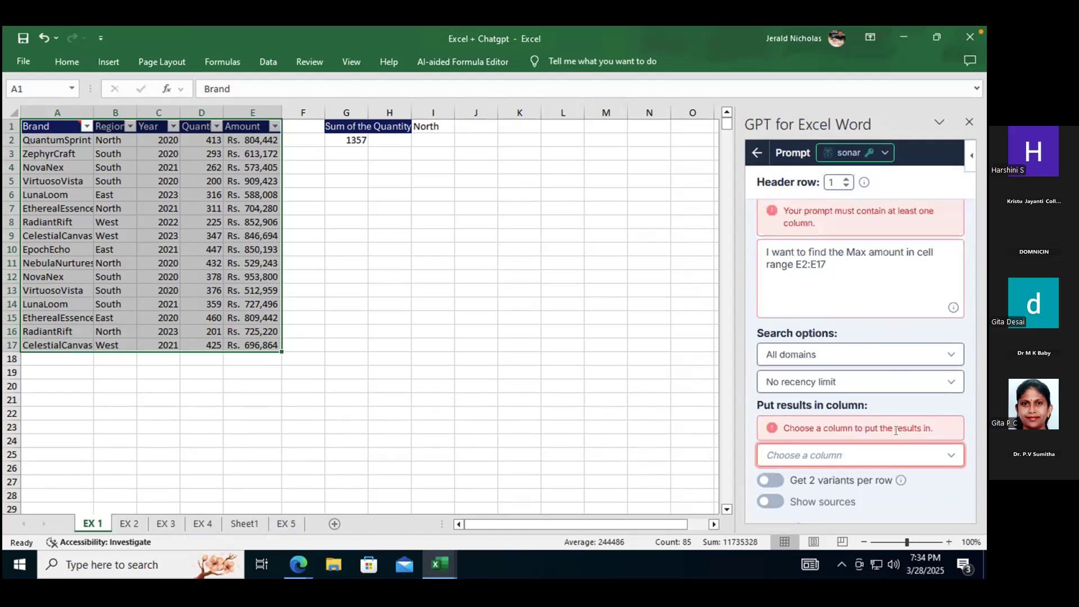
{"action": "scroll", "coordinate": [862, 335], "scroll_direction": "down", "scroll_amount": 3}
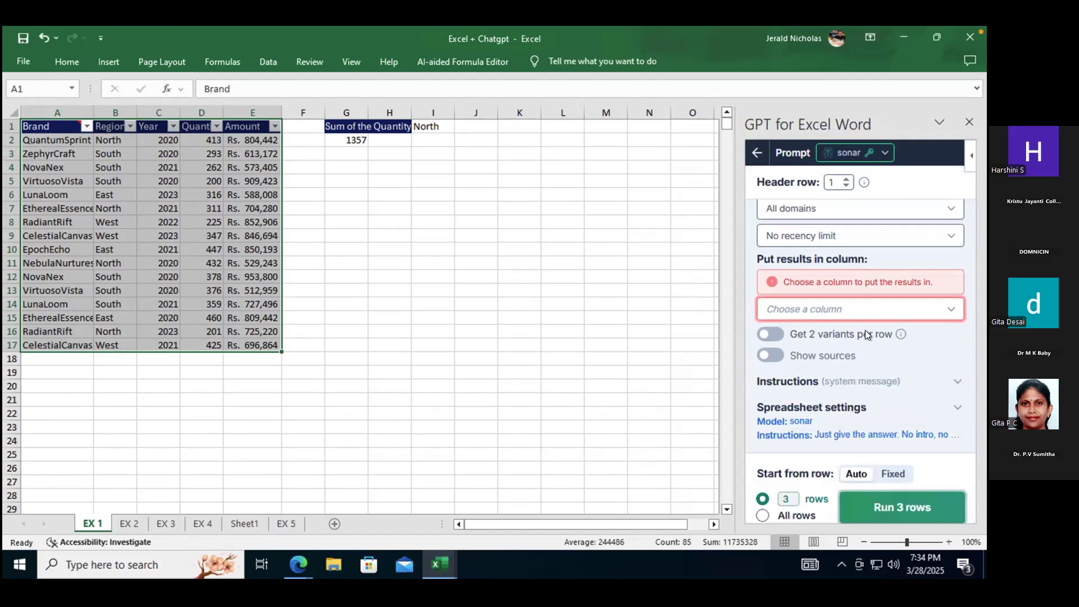
{"action": "left_click", "coordinate": [893, 310]}
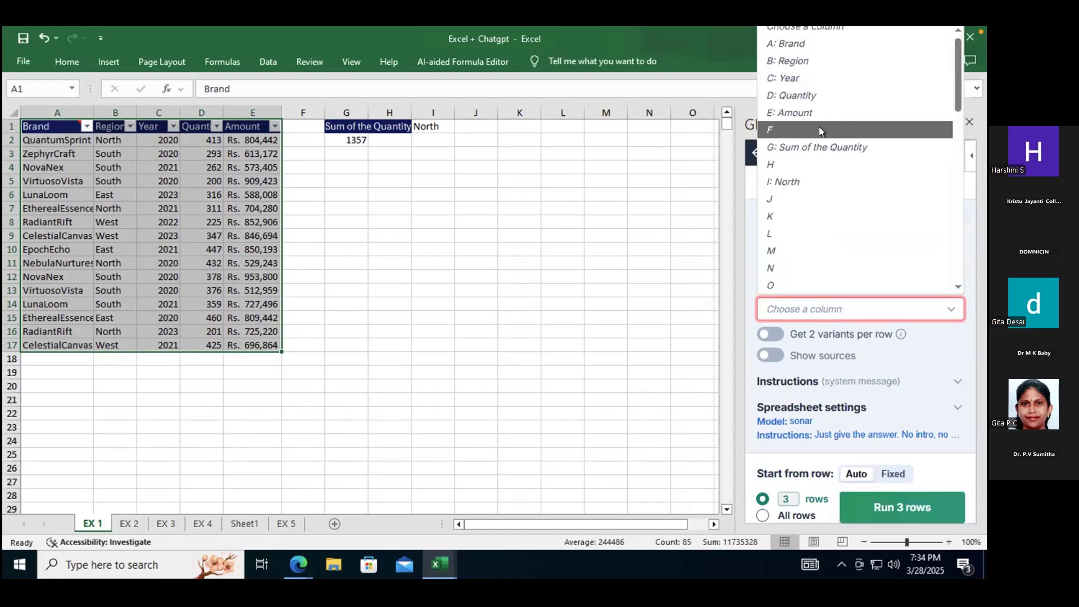
{"action": "left_click", "coordinate": [803, 53]}
{"action": "scroll", "coordinate": [850, 303], "scroll_direction": "up", "scroll_amount": 3}
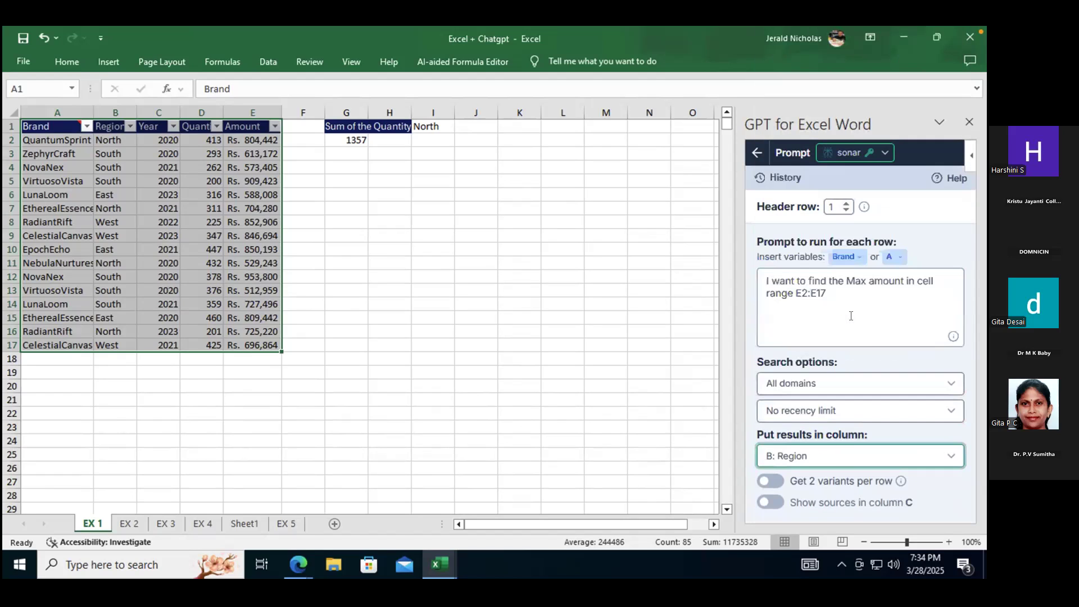
{"action": "left_click", "coordinate": [851, 452]}
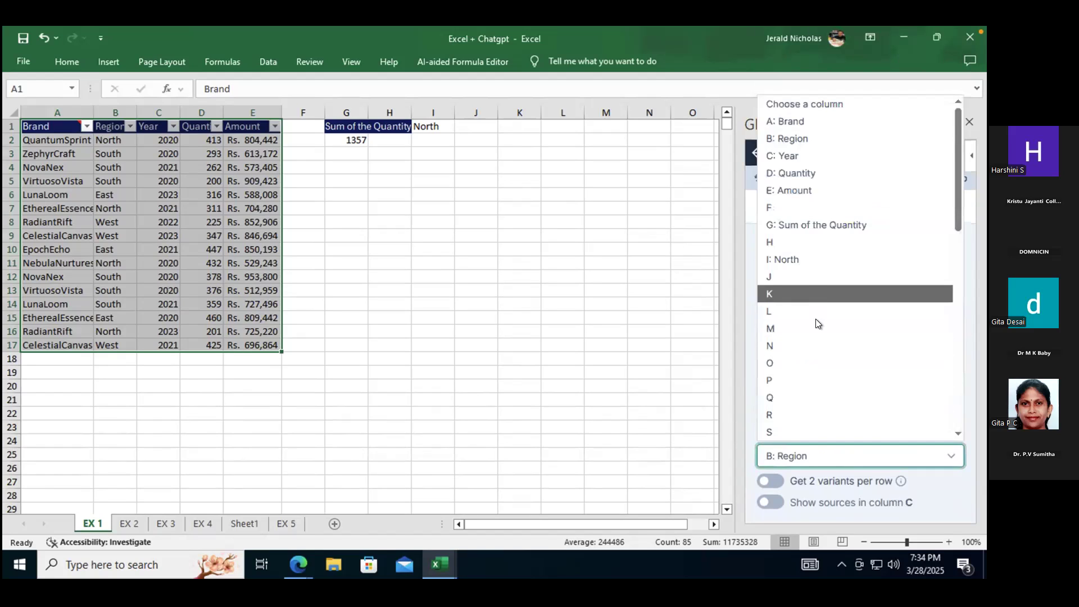
{"action": "left_click", "coordinate": [919, 491]}
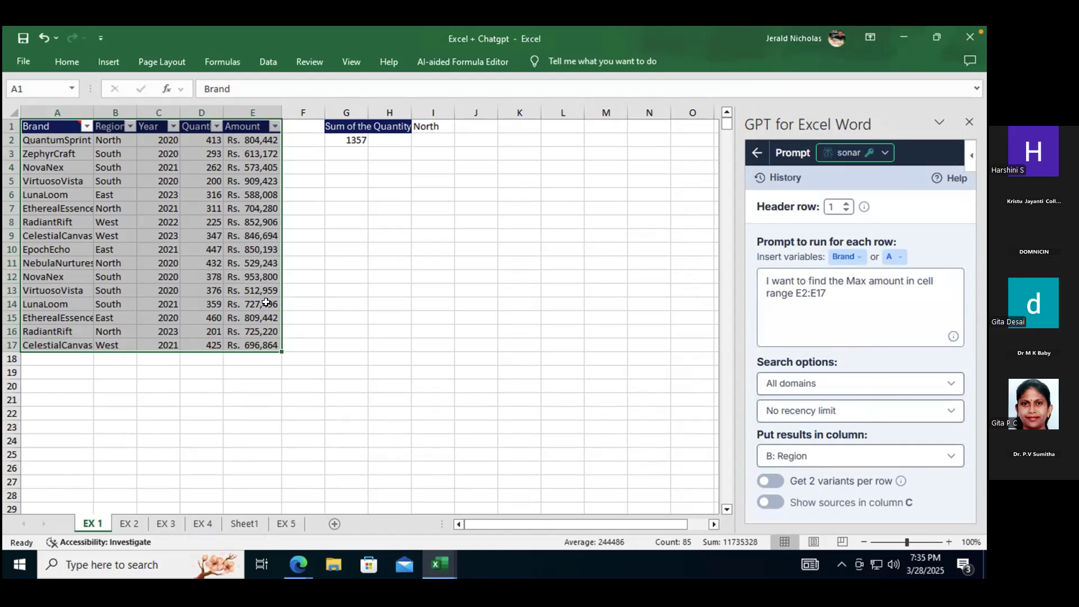
Switch to the Edge browser and start a new ChatGPT chat.
{"action": "left_click", "coordinate": [298, 563]}
{"action": "left_click", "coordinate": [352, 524]}
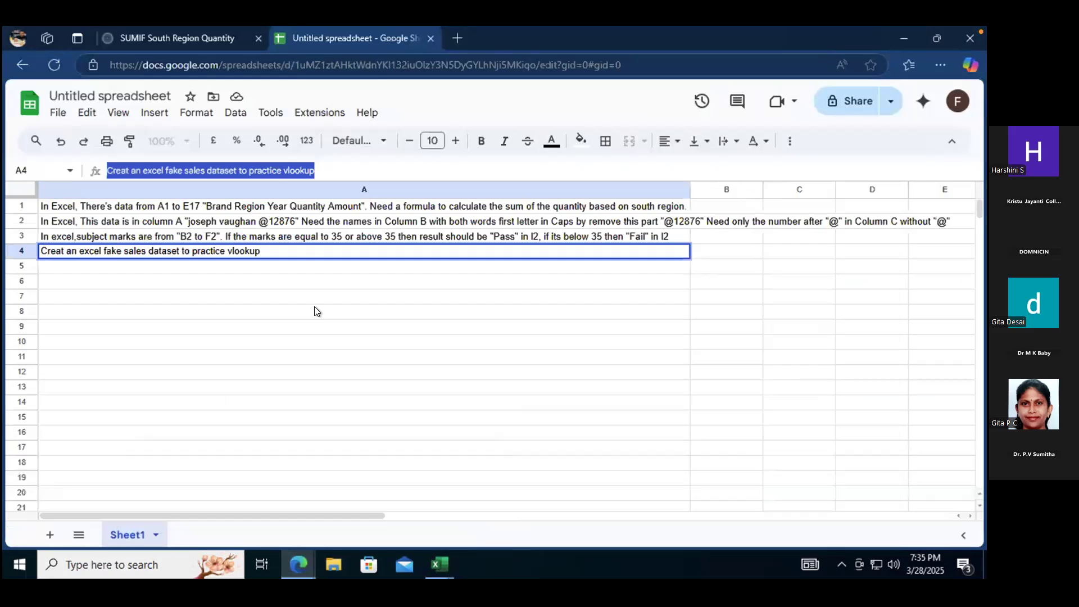
{"action": "left_click", "coordinate": [264, 221]}
{"action": "left_click", "coordinate": [183, 38]}
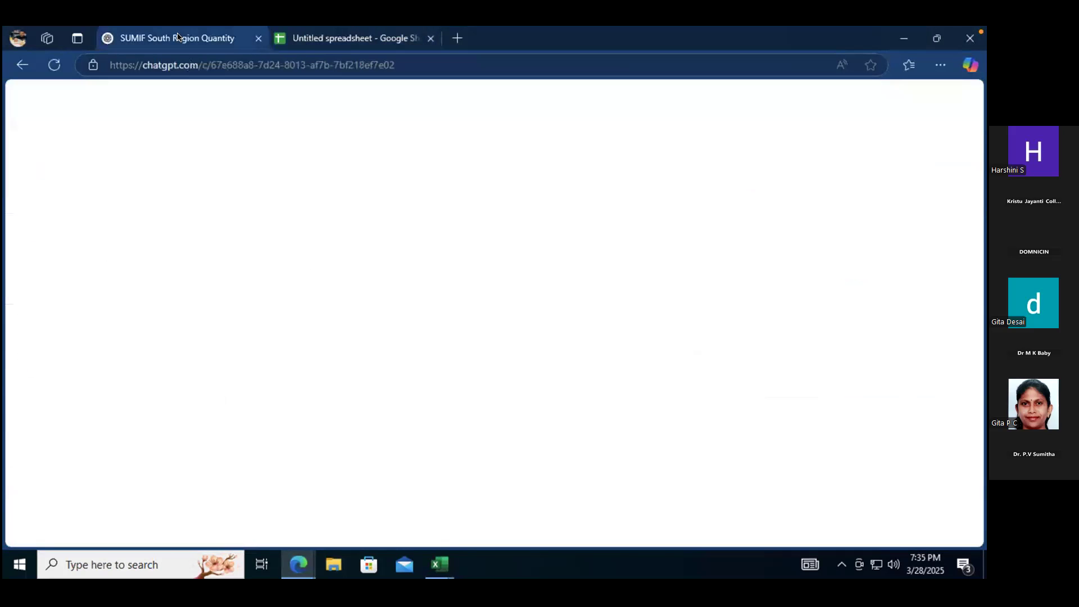
{"action": "left_click", "coordinate": [57, 101]}
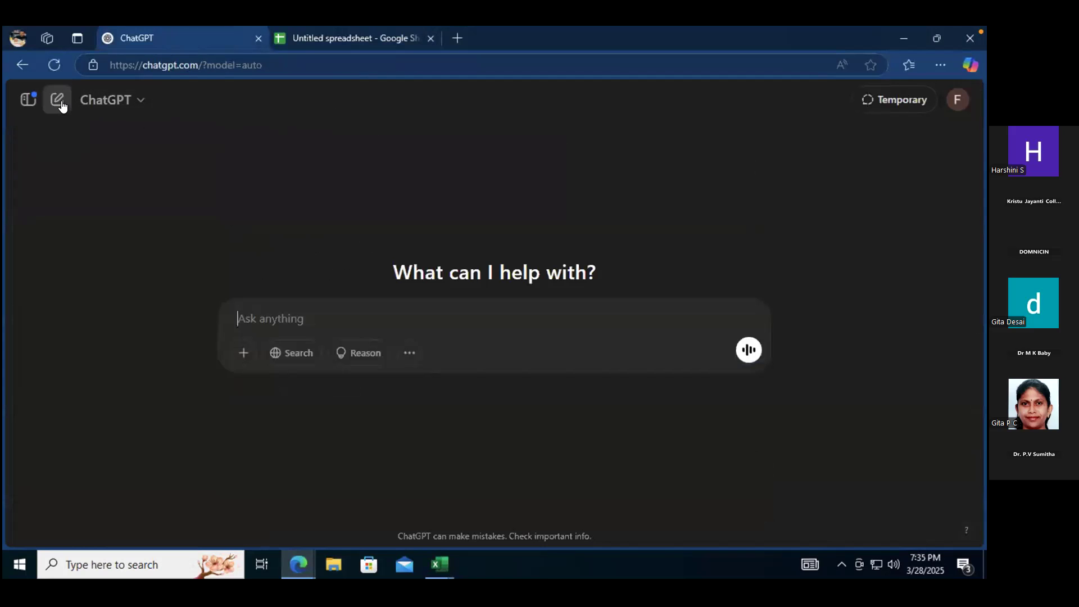
Copy the full text of cell A1, the south region quantity prompt, from the Google Sheets spreadsheet.
{"action": "left_click", "coordinate": [298, 42]}
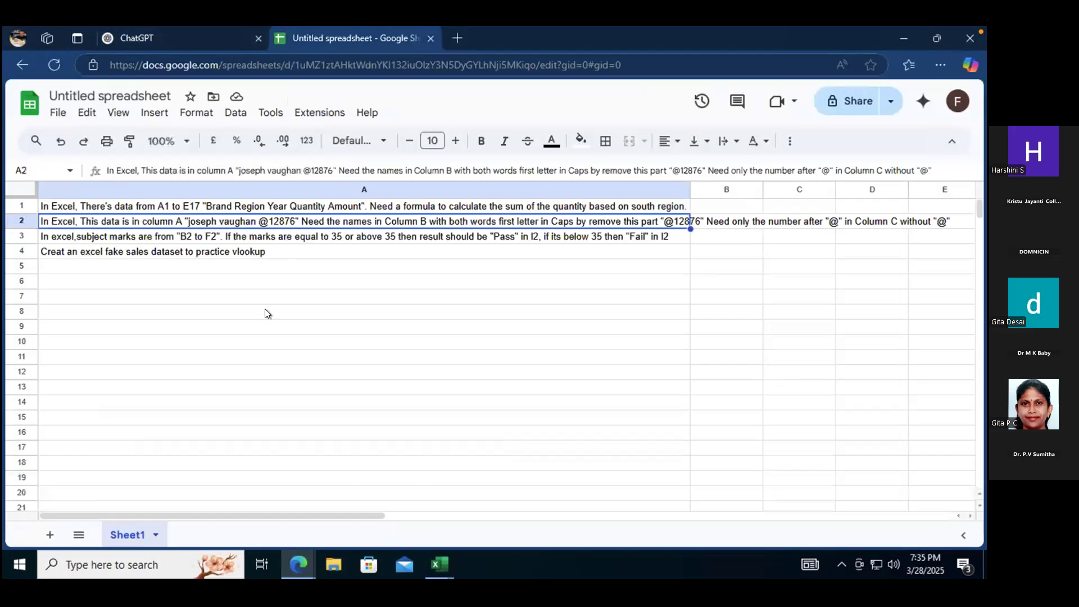
{"action": "left_click", "coordinate": [208, 206]}
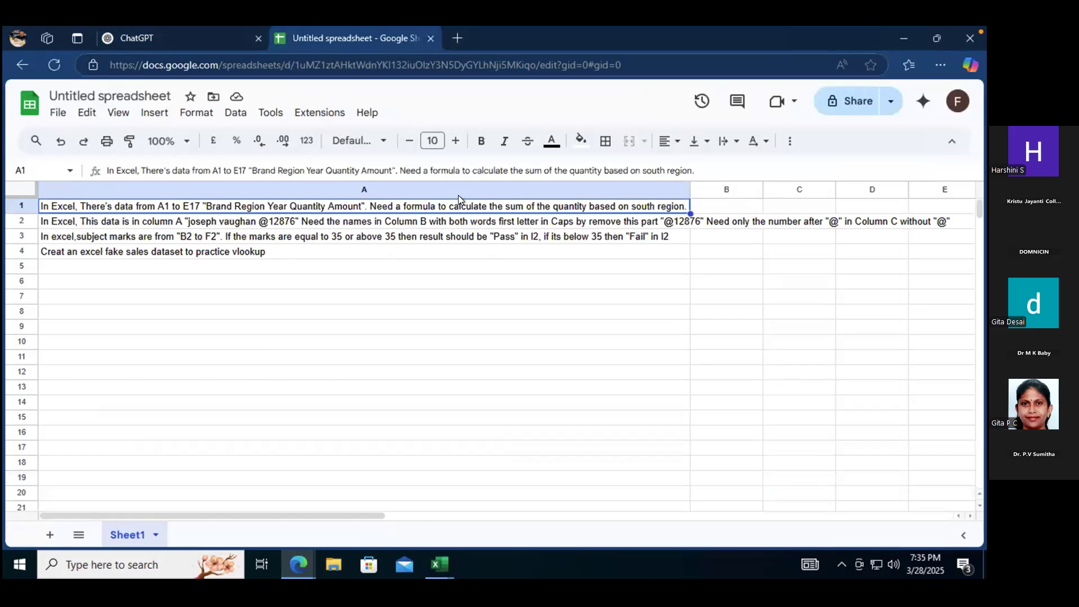
{"action": "left_click", "coordinate": [711, 167]}
{"action": "key", "text": "ctrl+a"}
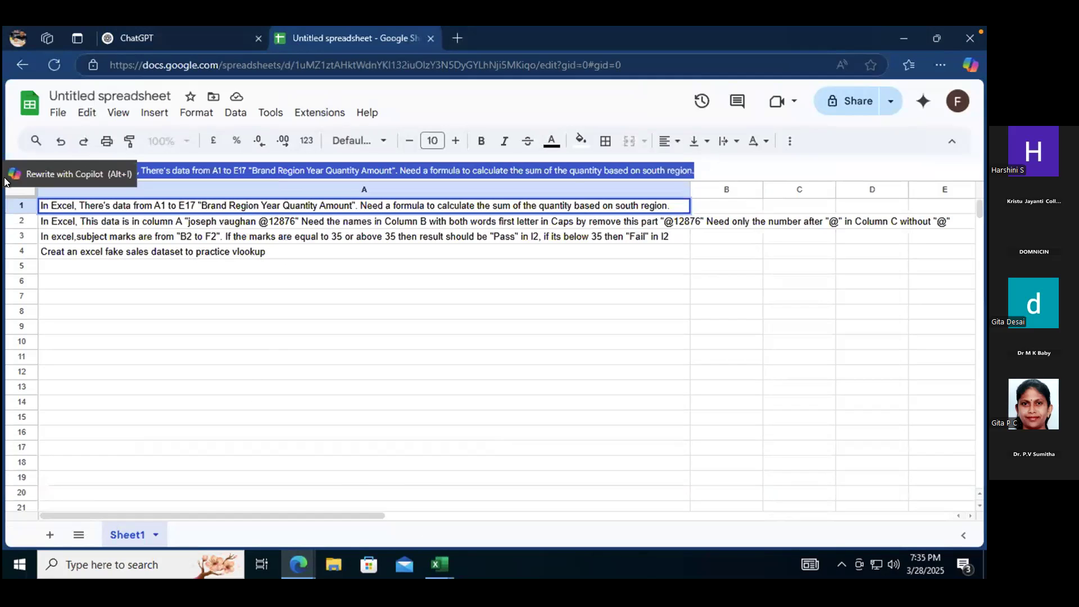
{"action": "left_click", "coordinate": [158, 40]}
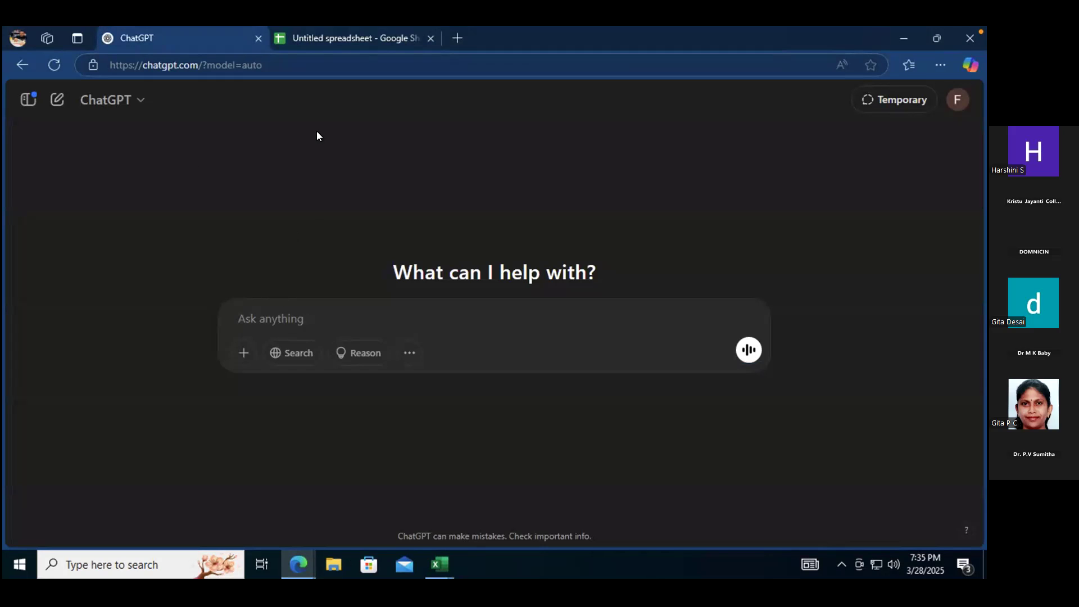
{"action": "left_click", "coordinate": [316, 34]}
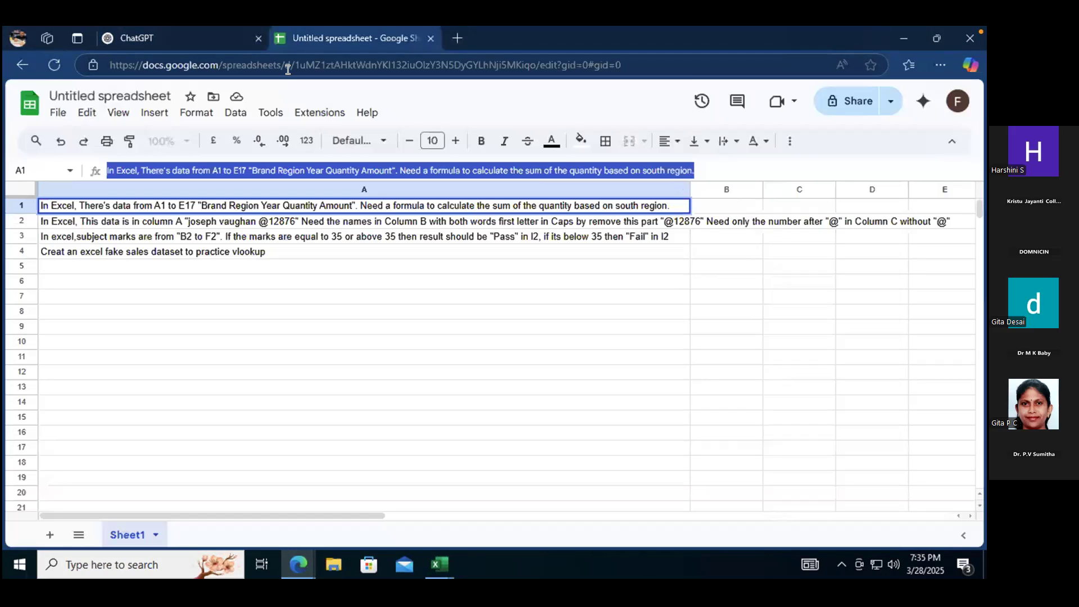
{"action": "right_click", "coordinate": [364, 173]}
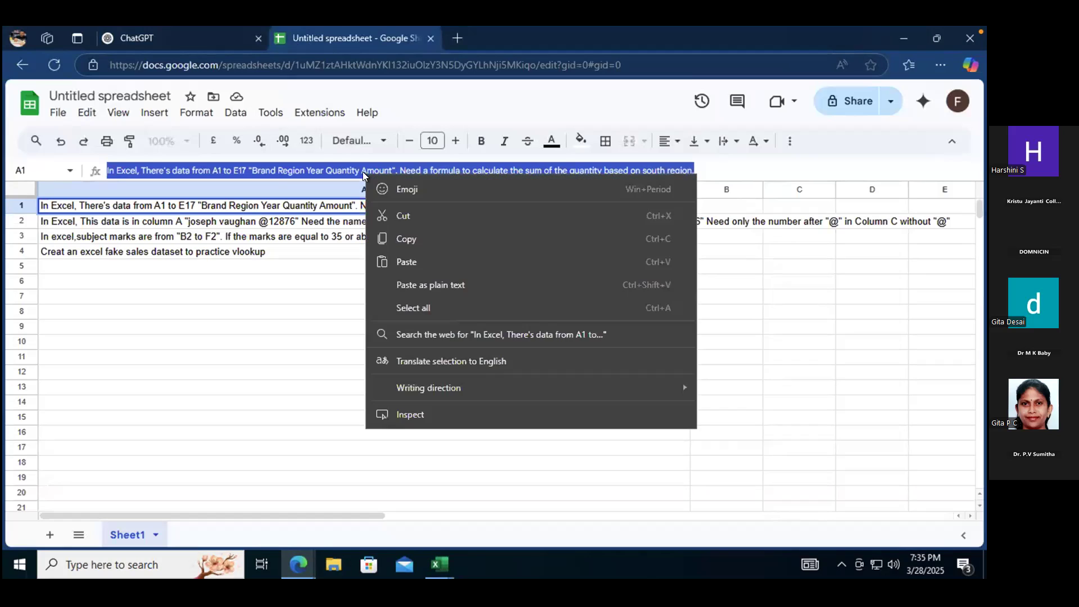
{"action": "left_click", "coordinate": [388, 240]}
Send the copied prompt to ChatGPT, asking for a formula to sum the quantity for the south region, and look over the answer.
{"action": "left_click", "coordinate": [194, 41]}
{"action": "left_click", "coordinate": [321, 319]}
{"action": "key", "text": "ctrl+v"}
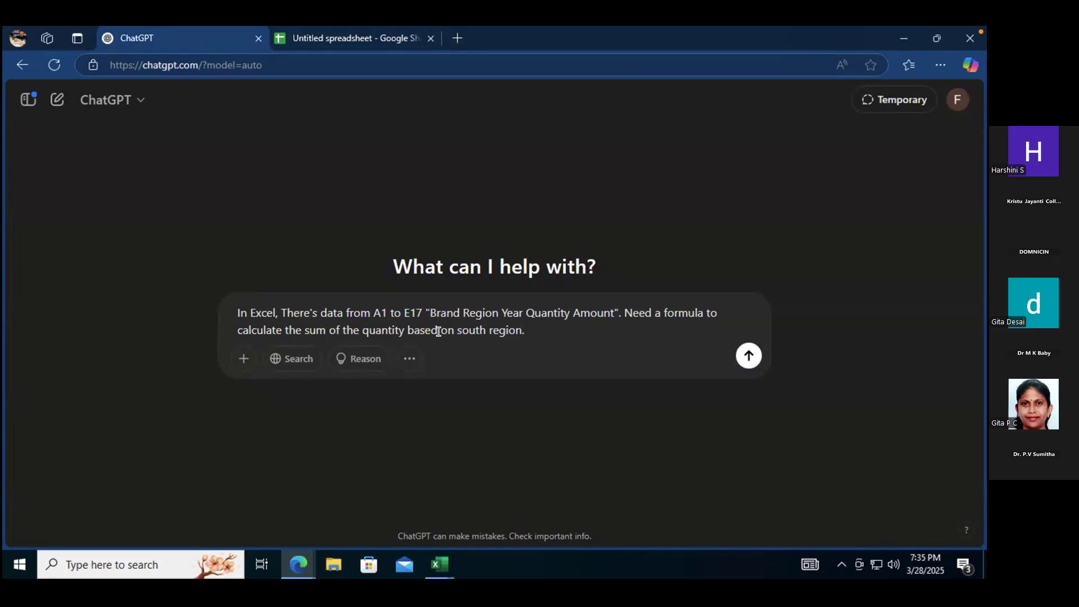
{"action": "key", "text": "Return"}
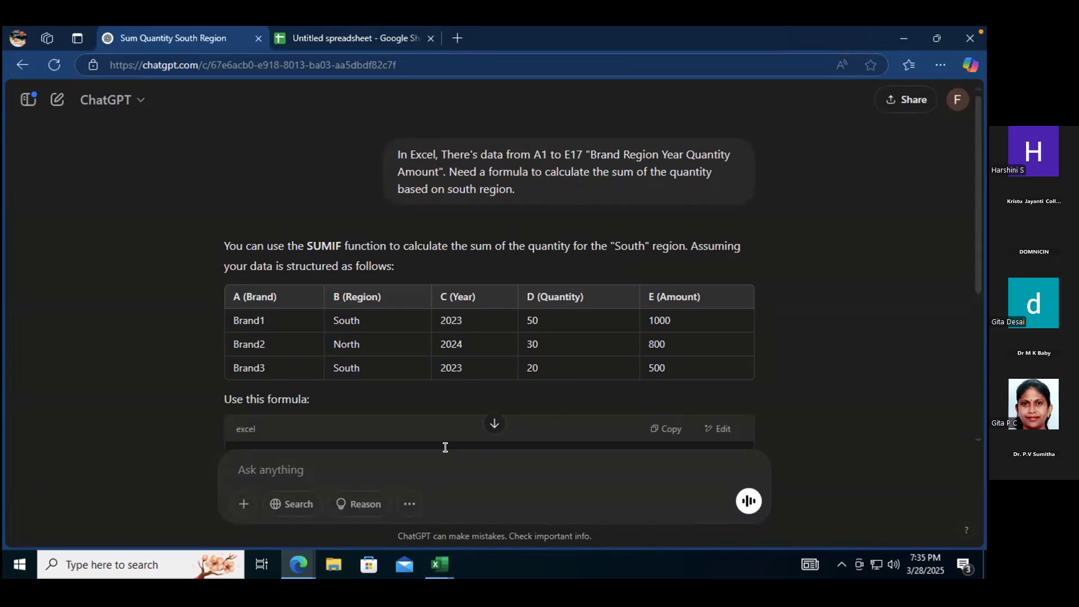
{"action": "scroll", "coordinate": [380, 344], "scroll_direction": "down", "scroll_amount": 2}
{"action": "scroll", "coordinate": [430, 337], "scroll_direction": "up", "scroll_amount": 2}
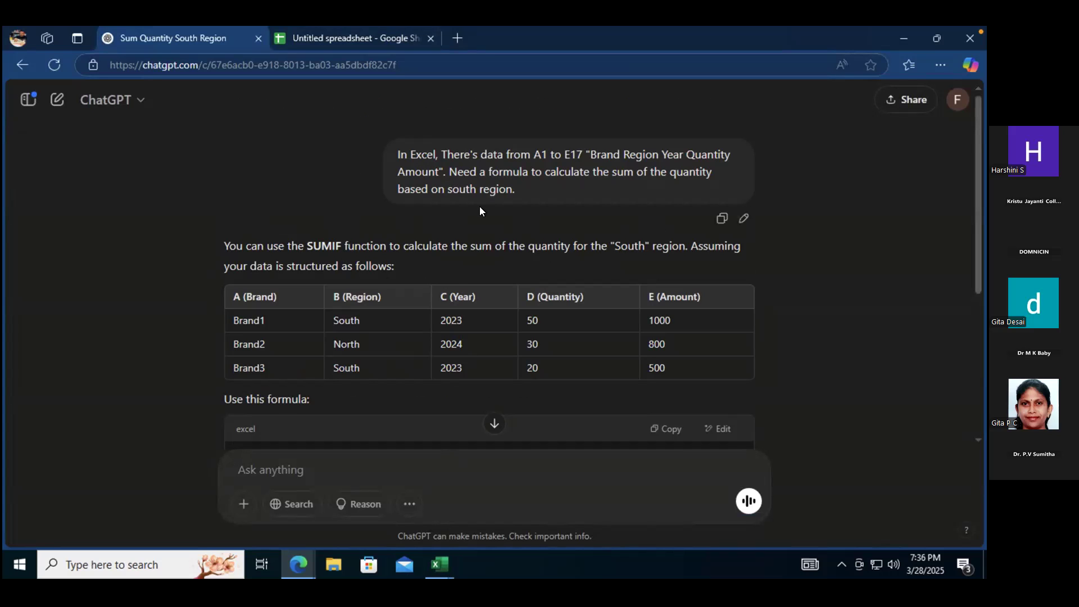
Check the other sample prompts in the spreadsheet and send ChatGPT "I want you to create a dummy data set for employees table".
{"action": "left_click", "coordinate": [353, 41]}
{"action": "left_click", "coordinate": [240, 252]}
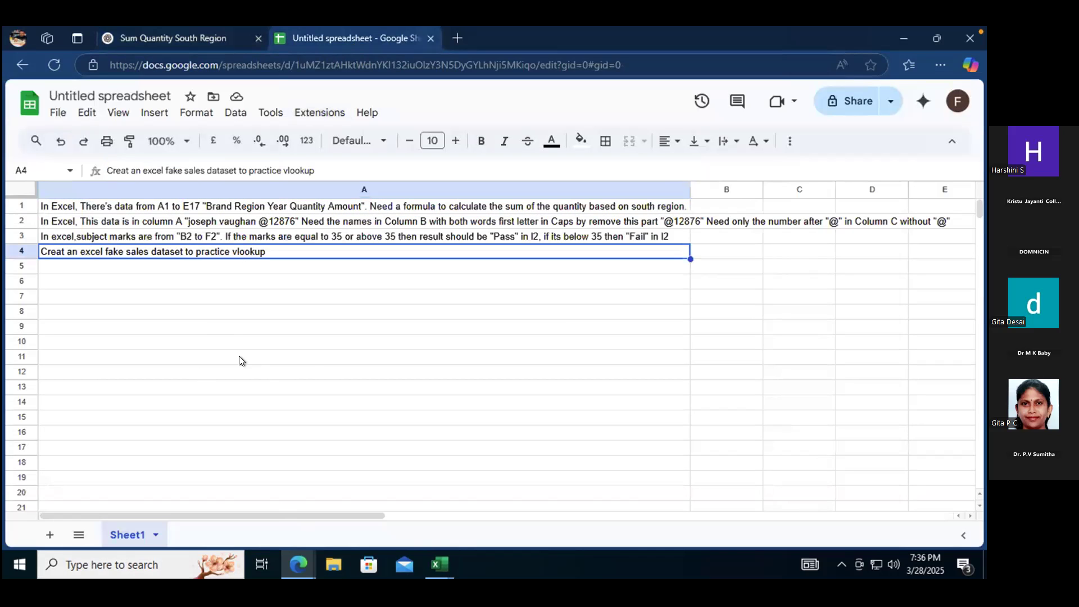
{"action": "left_click", "coordinate": [221, 223]}
{"action": "left_click", "coordinate": [227, 239]}
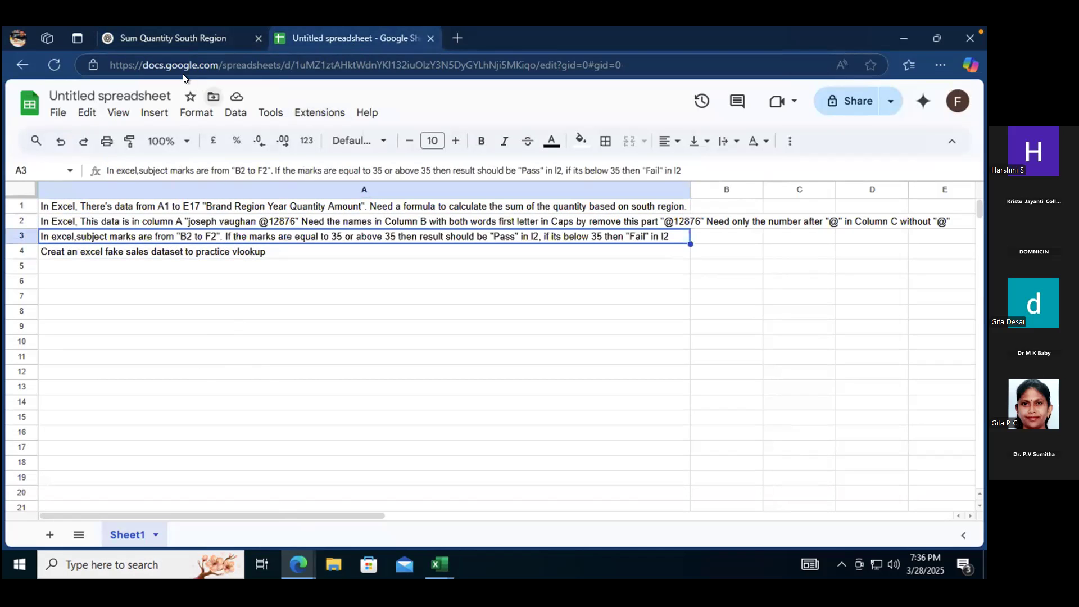
{"action": "left_click", "coordinate": [167, 41]}
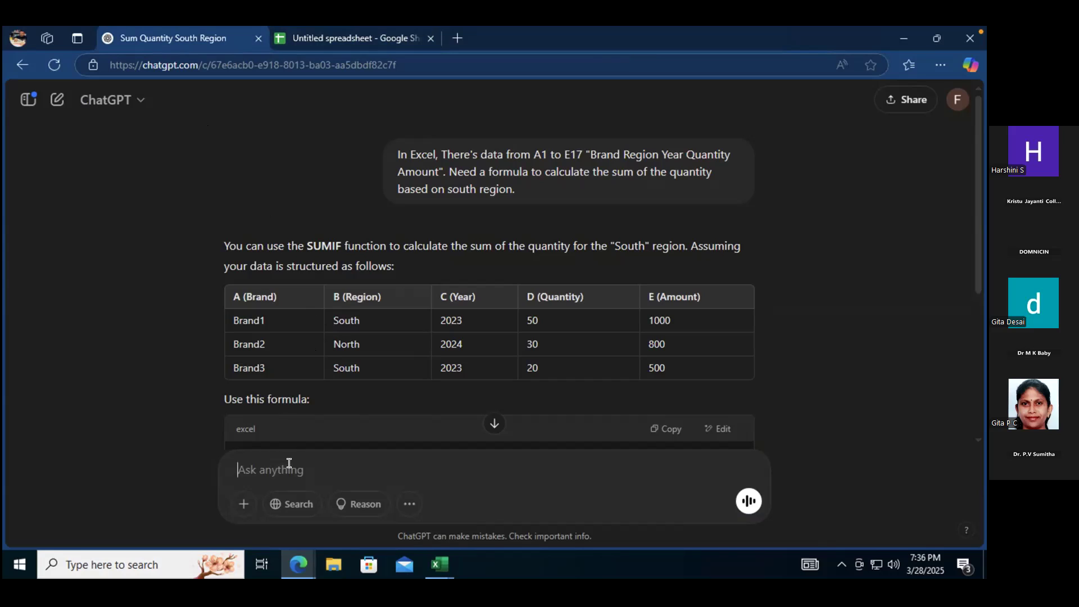
{"action": "type", "text": "I want you to create a dummy data set for employees table"}
{"action": "key", "text": "Return"}
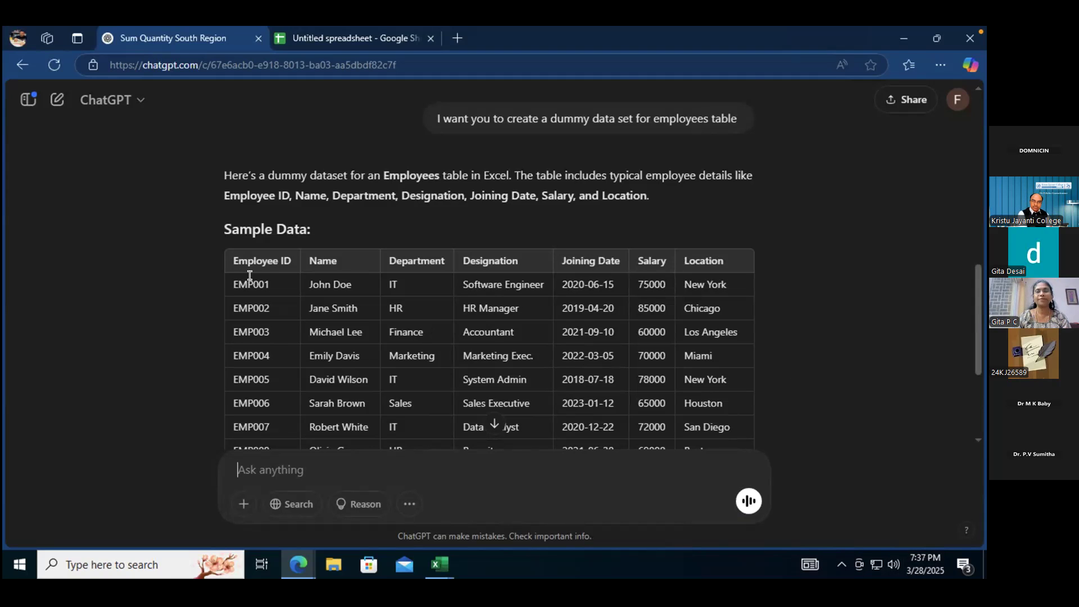
{"action": "scroll", "coordinate": [249, 275], "scroll_direction": "down", "scroll_amount": 3}
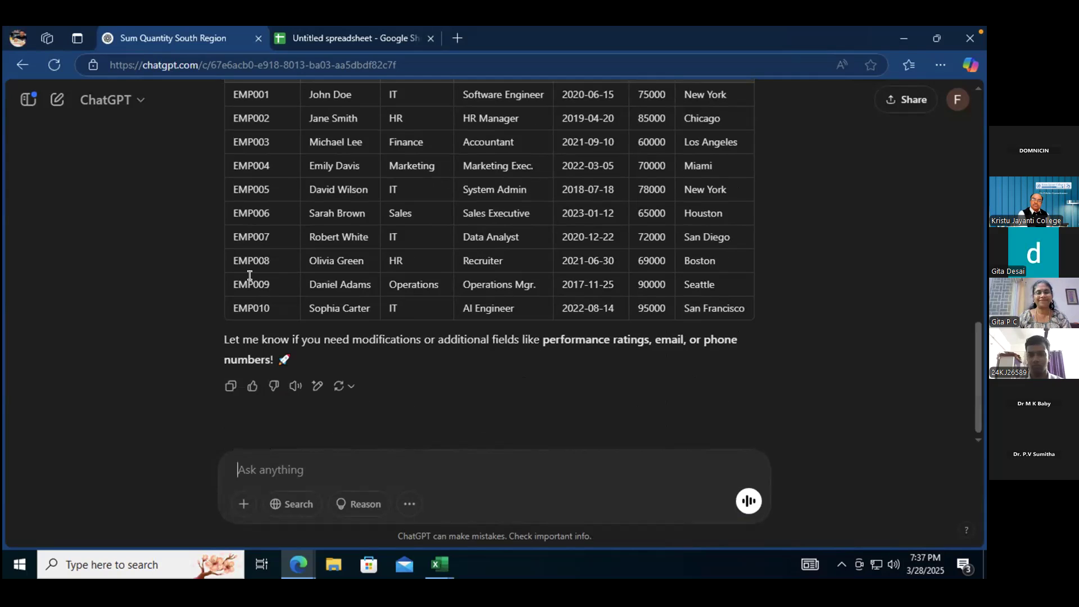